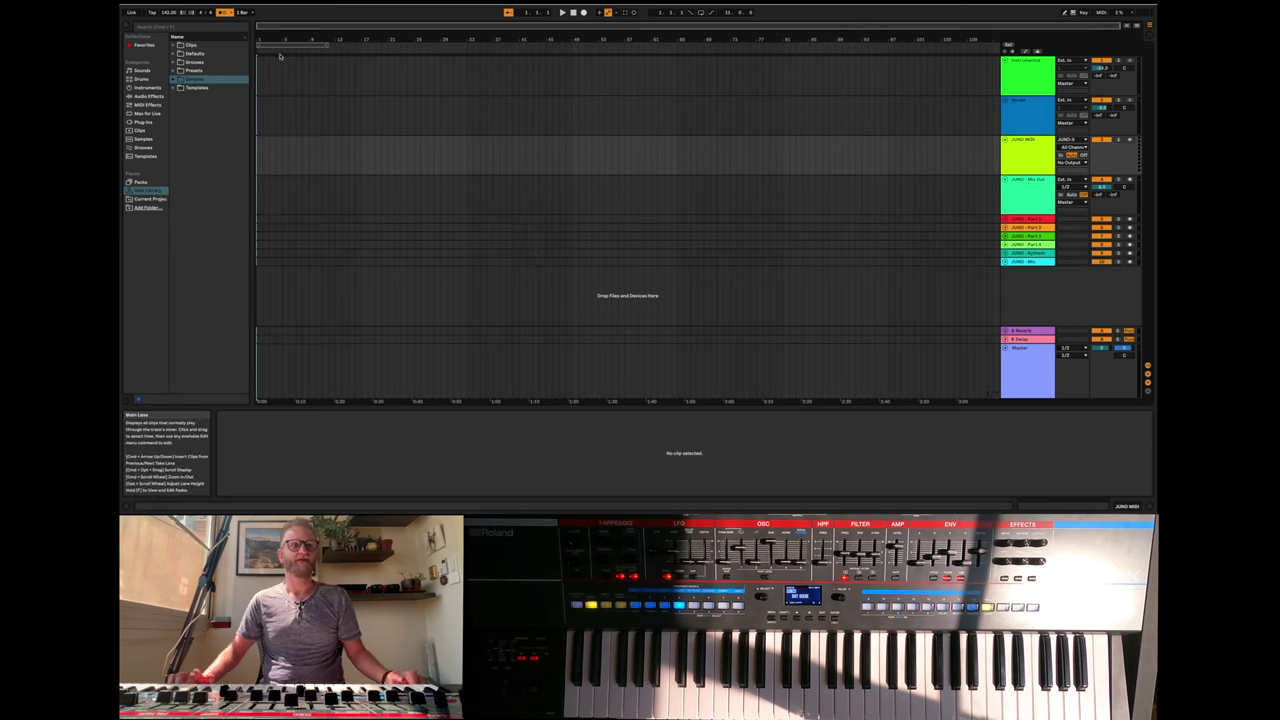
- Review the audio device settings and the Link, Tempo and MIDI port settings in the preferences
{"action": "left_click", "coordinate": [131, 12]}
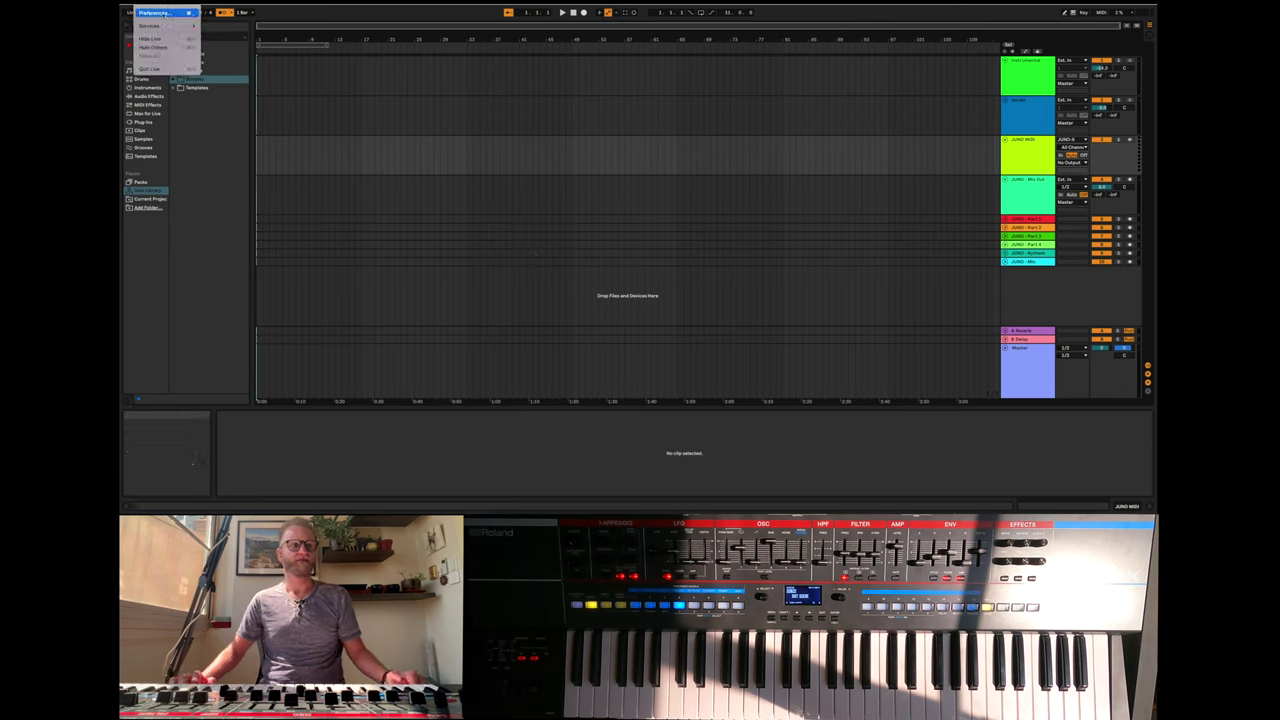
{"action": "left_click", "coordinate": [158, 13]}
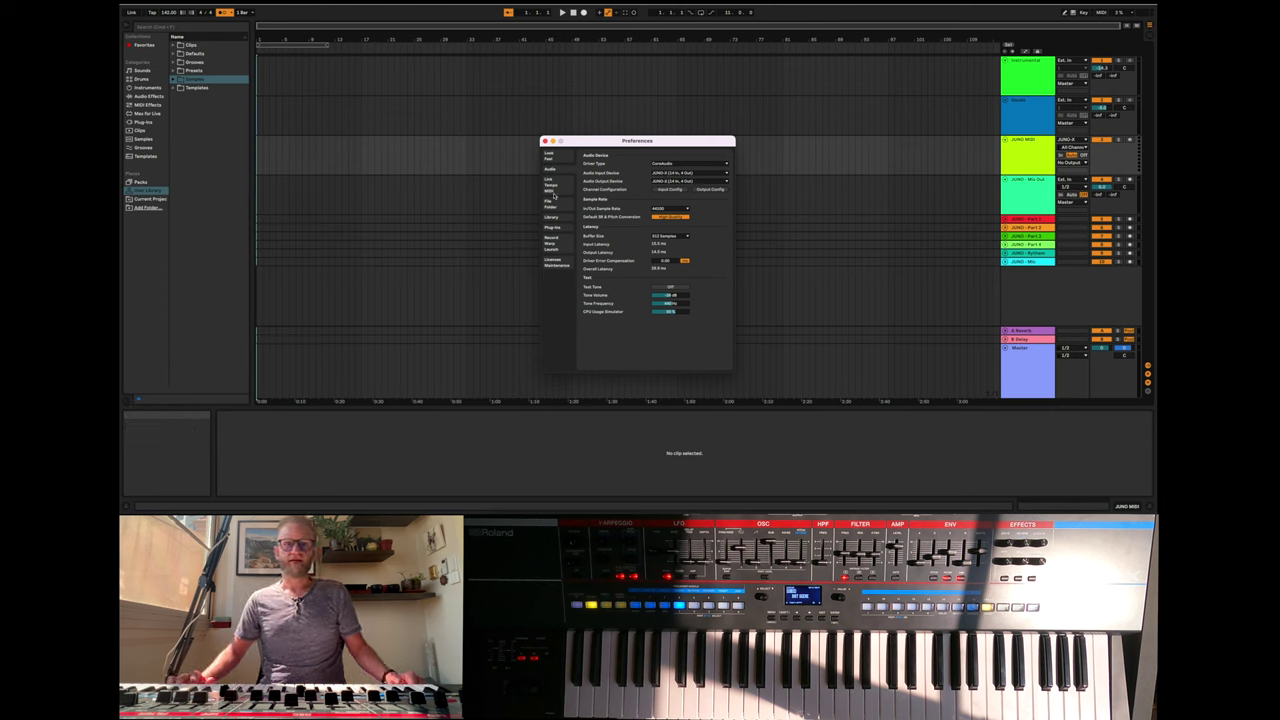
{"action": "left_click", "coordinate": [552, 190]}
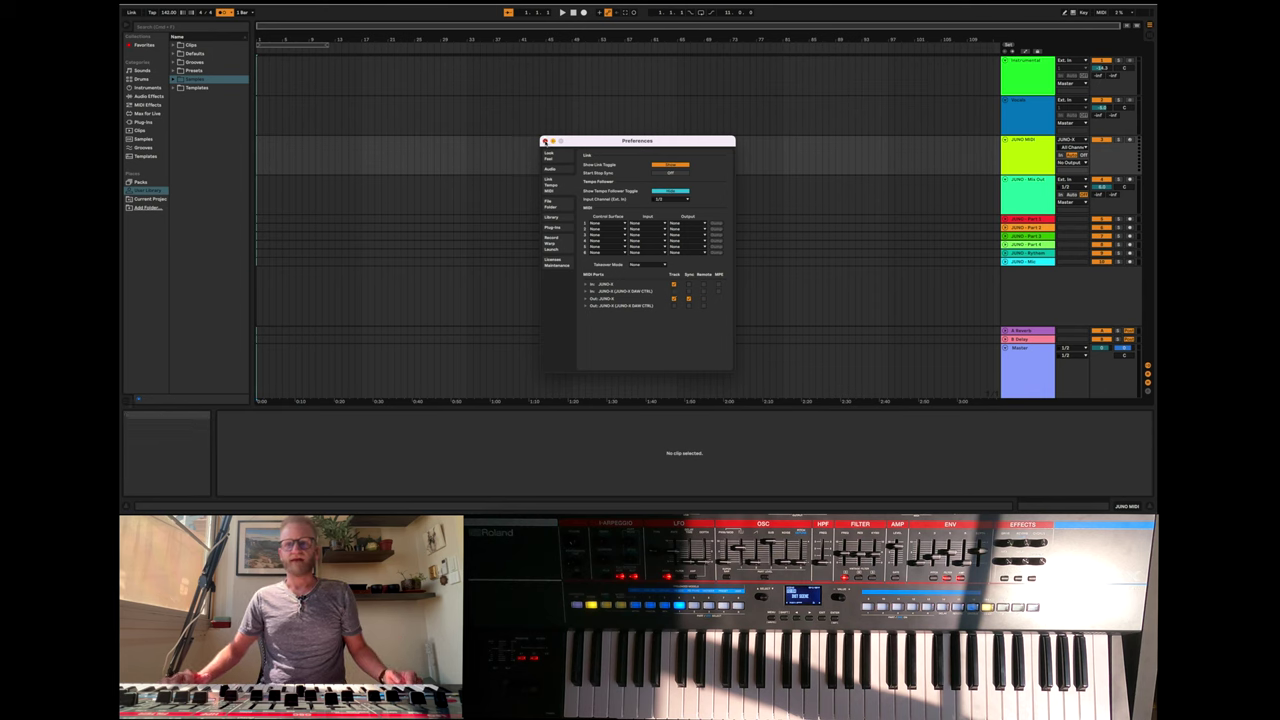
{"action": "left_click", "coordinate": [544, 142]}
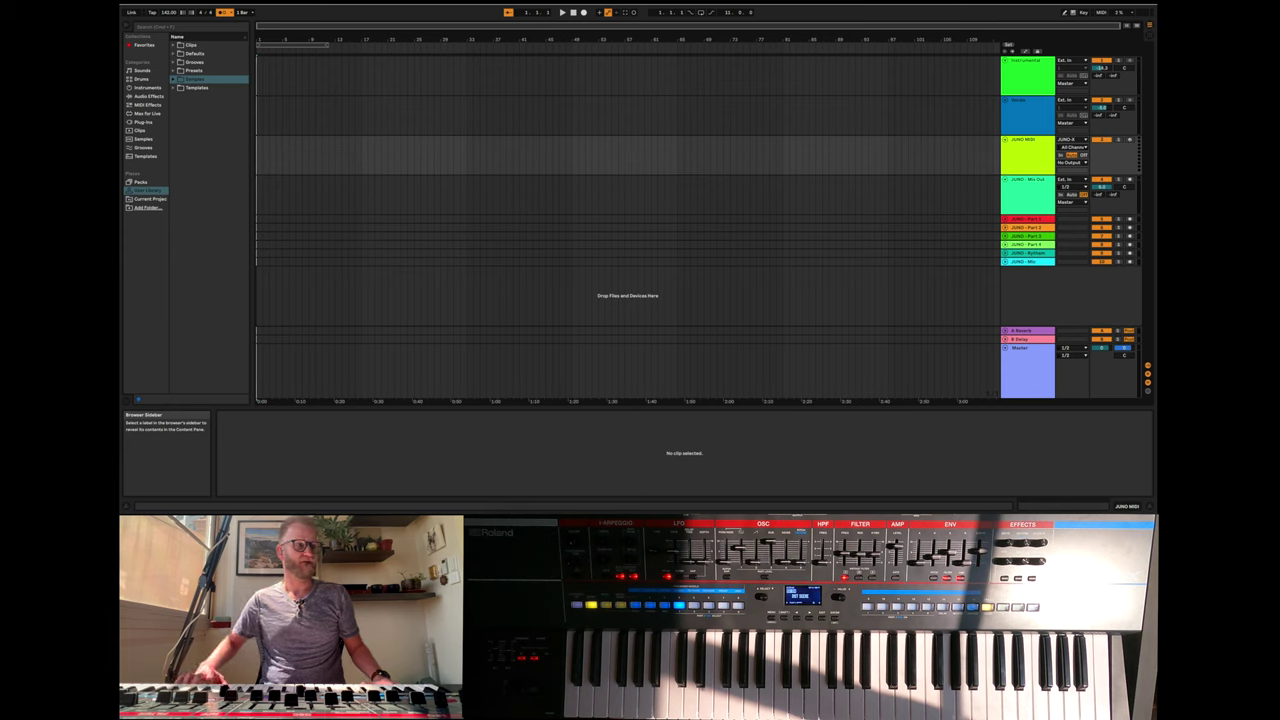
- Import the Easy On Me instrumental stem onto the Instrumental track and the vocals stem onto the Vocals track, both starting at bar 1
{"action": "left_click_drag", "start_coordinate": [343, 105], "coordinate": [258, 66]}
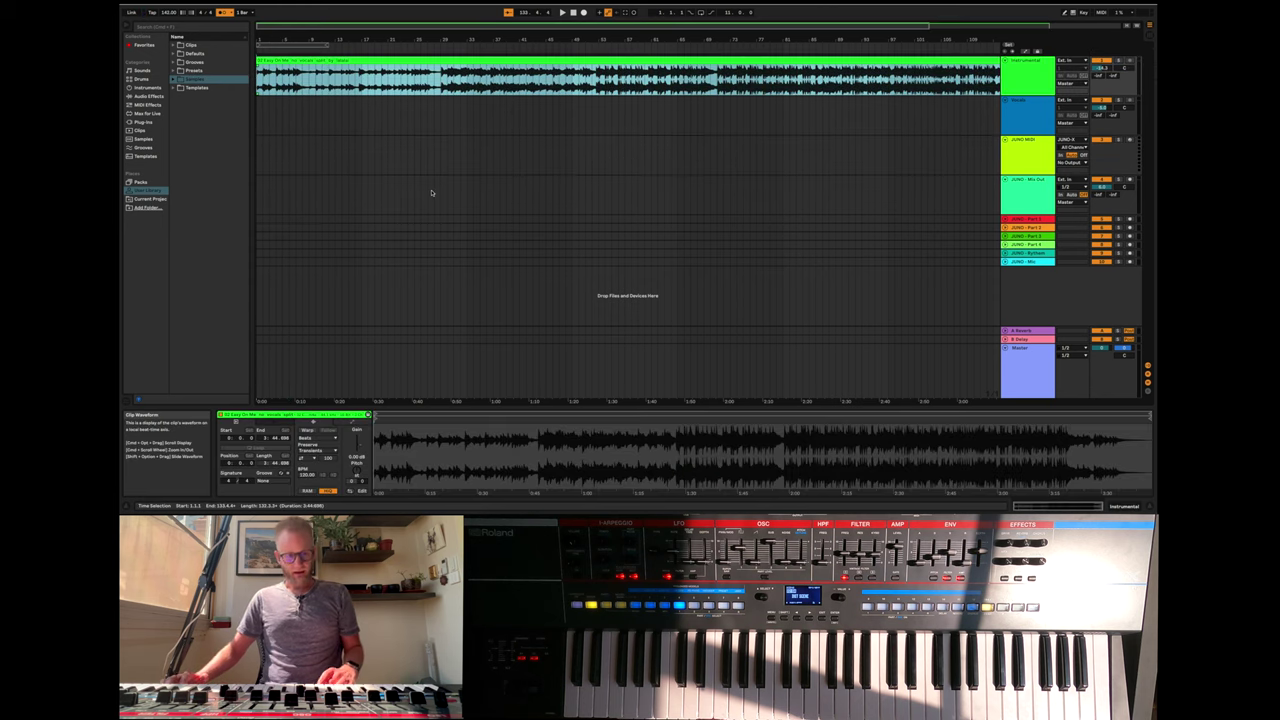
{"action": "key", "text": "minus"}
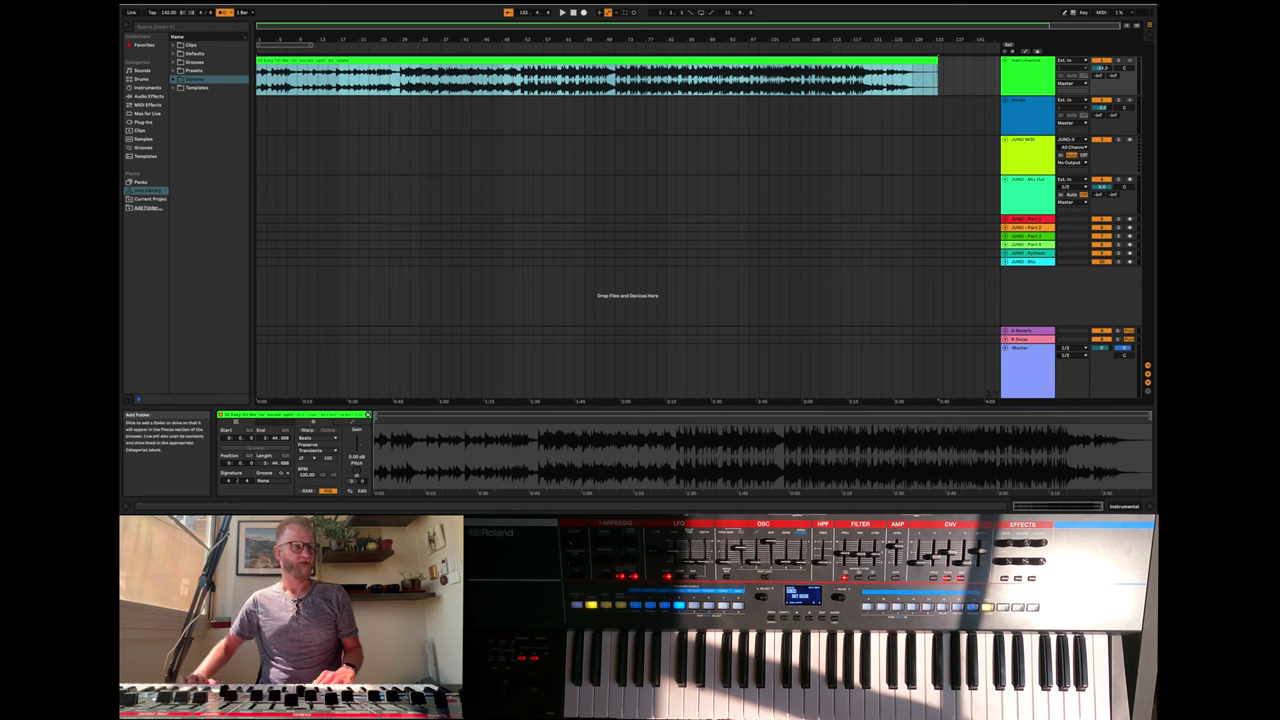
{"action": "left_click_drag", "start_coordinate": [122, 205], "coordinate": [262, 119]}
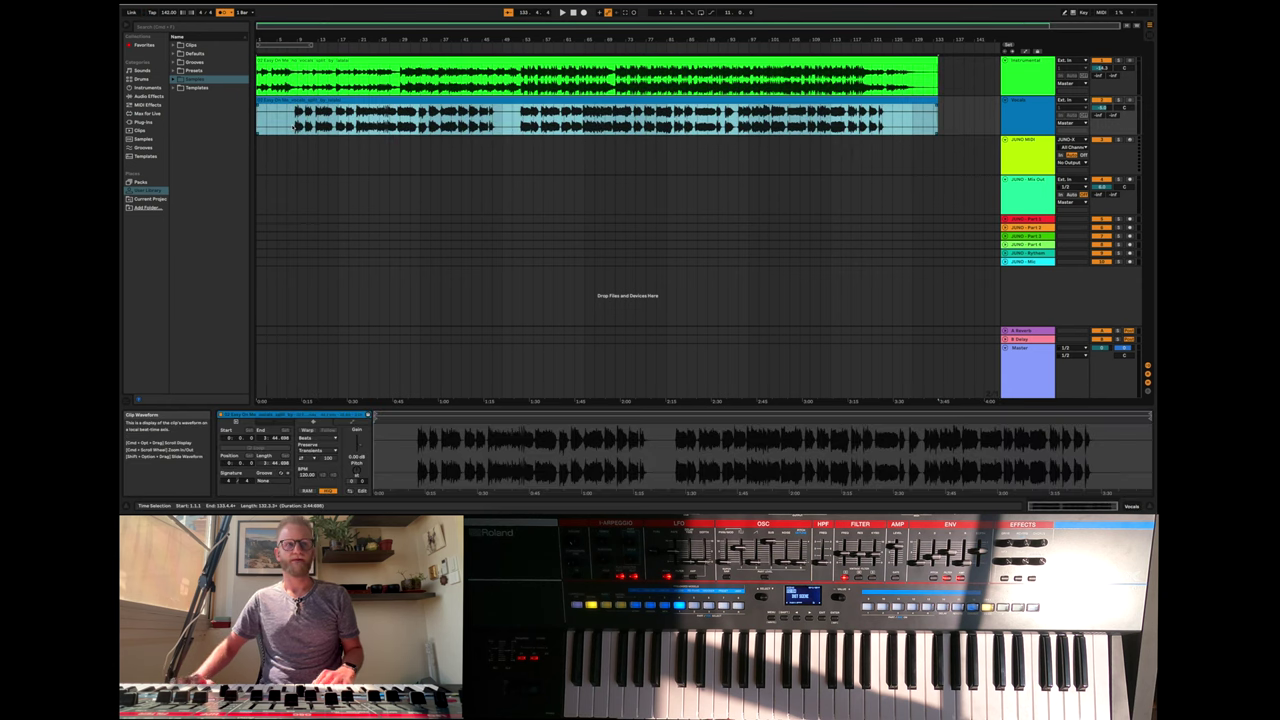
- Fold the JUNO - Mix Out, JUNO MIDI and Vocals tracks, keeping the Instrumental track unfolded
{"action": "left_click", "coordinate": [1005, 179]}
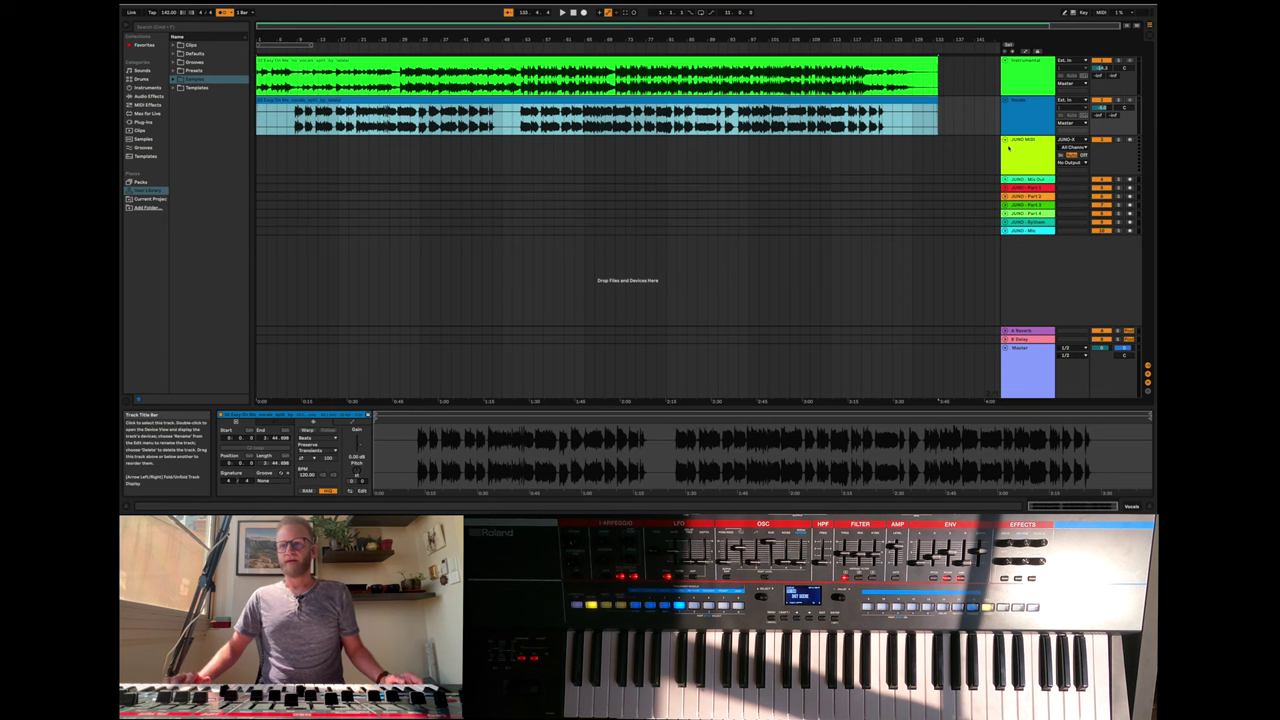
{"action": "left_click", "coordinate": [1005, 141]}
{"action": "left_click", "coordinate": [1005, 100]}
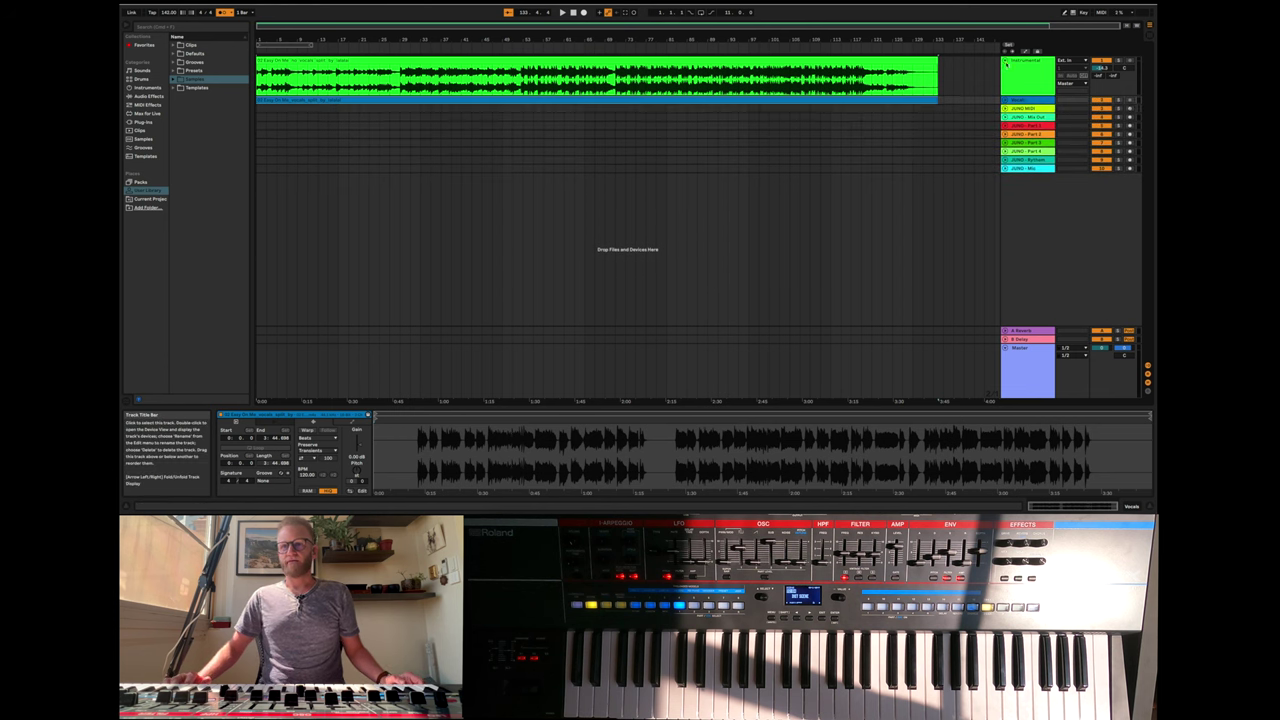
{"action": "left_click", "coordinate": [1005, 61]}
{"action": "left_click", "coordinate": [1005, 61]}
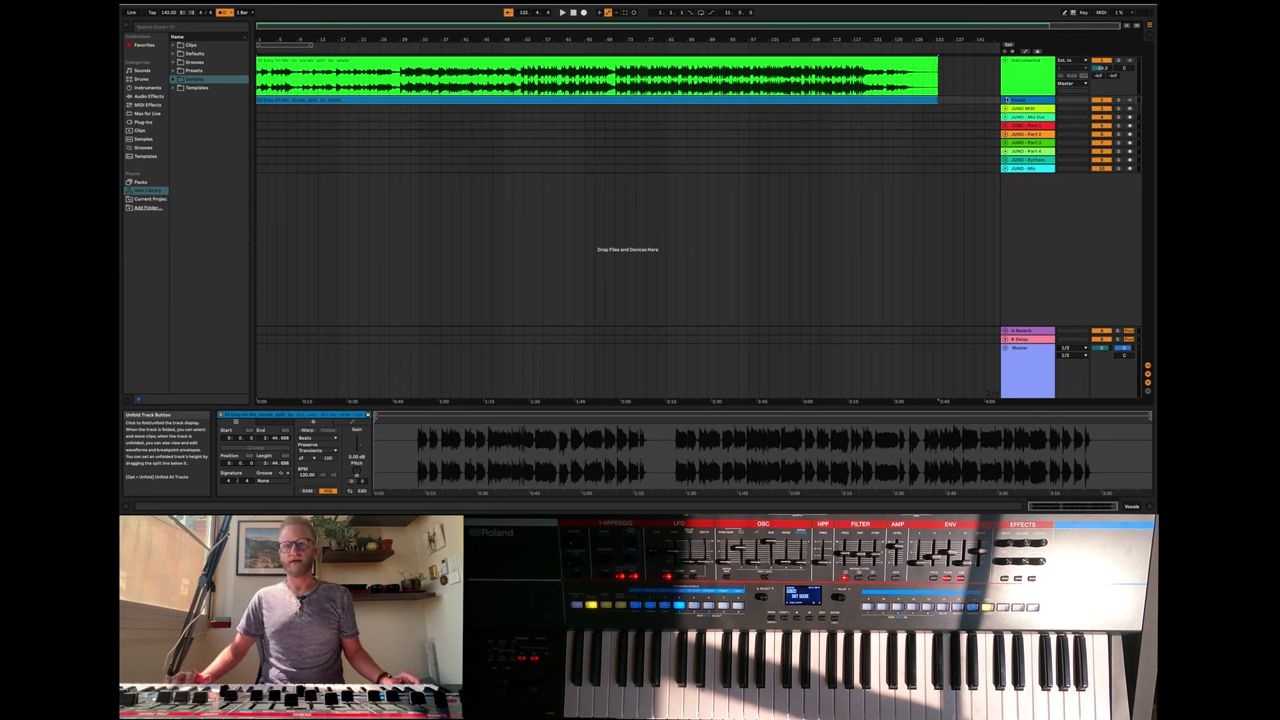
- Audition the soloed Instrumental track with the metronome off, unfold the Vocals track and stop playback
{"action": "left_click", "coordinate": [1118, 61]}
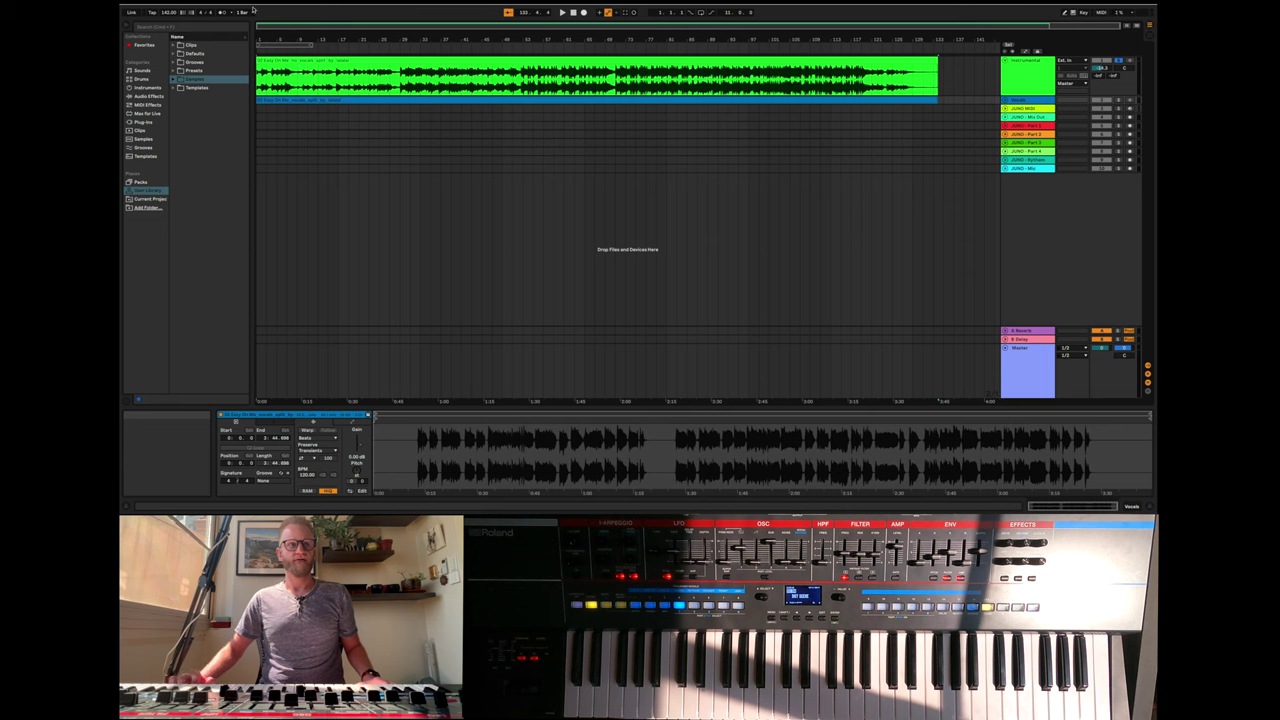
{"action": "left_click", "coordinate": [562, 12]}
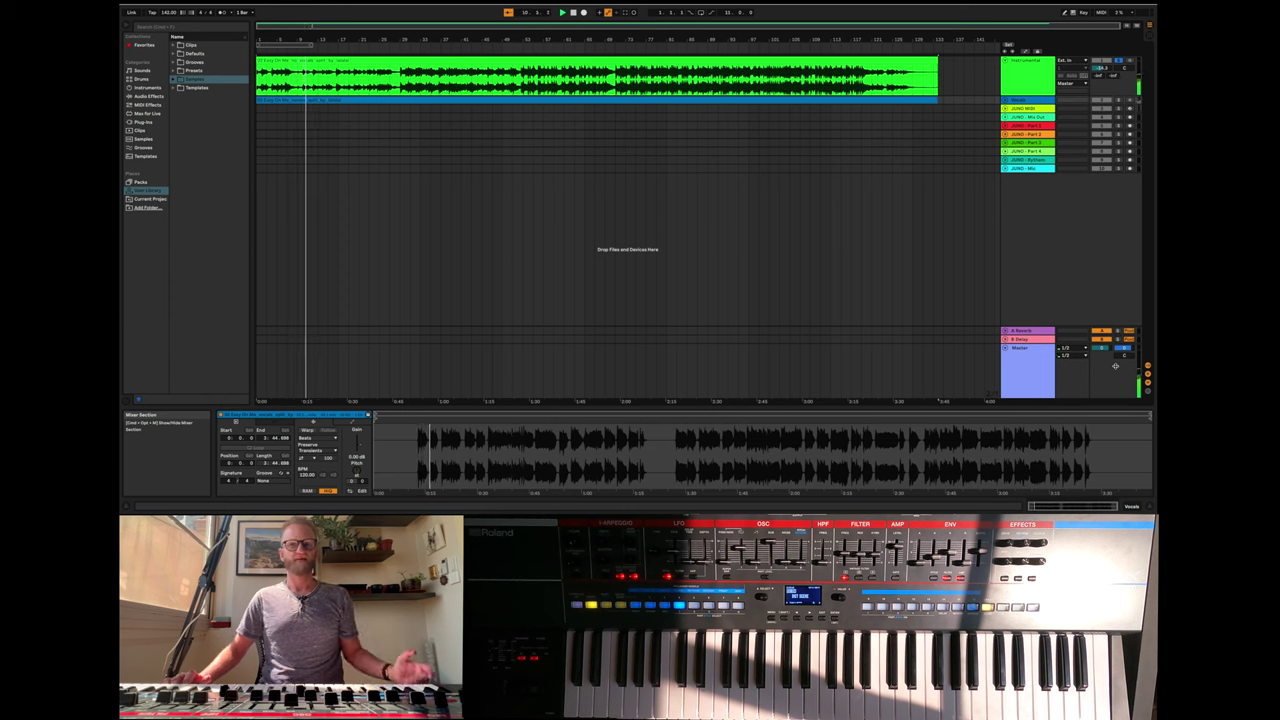
{"action": "left_click", "coordinate": [1005, 101]}
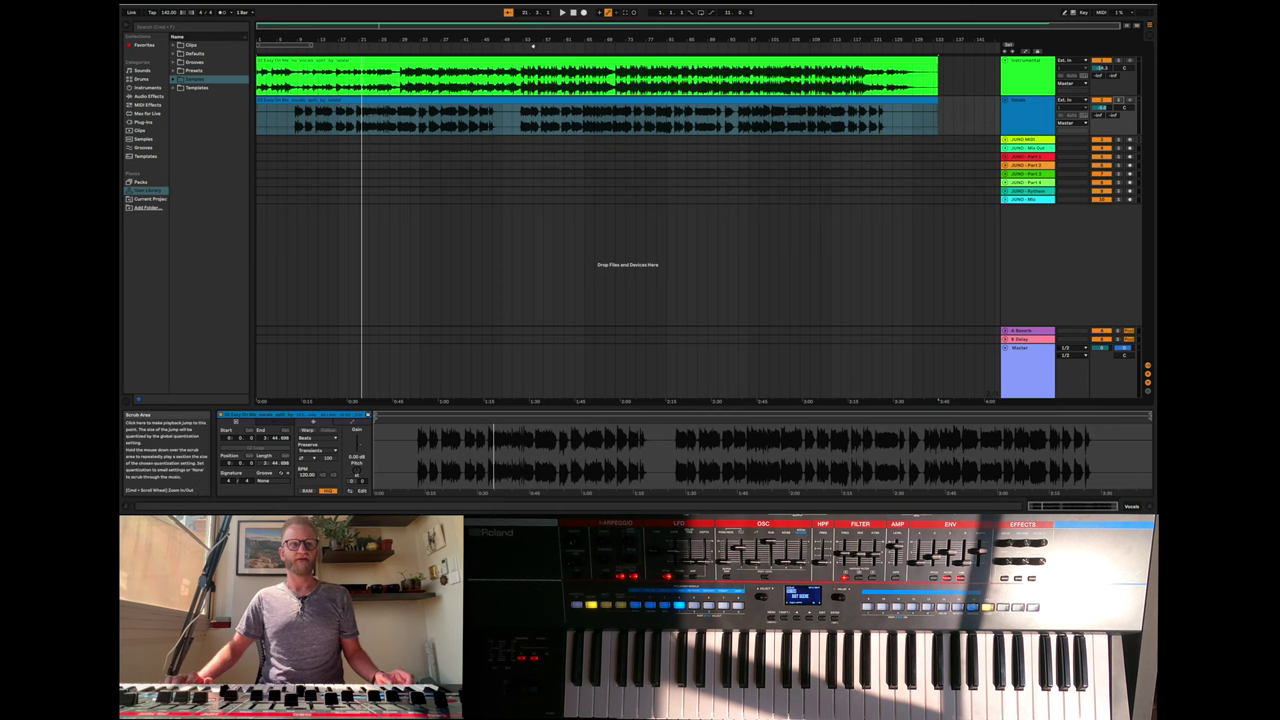
{"action": "left_click", "coordinate": [574, 14]}
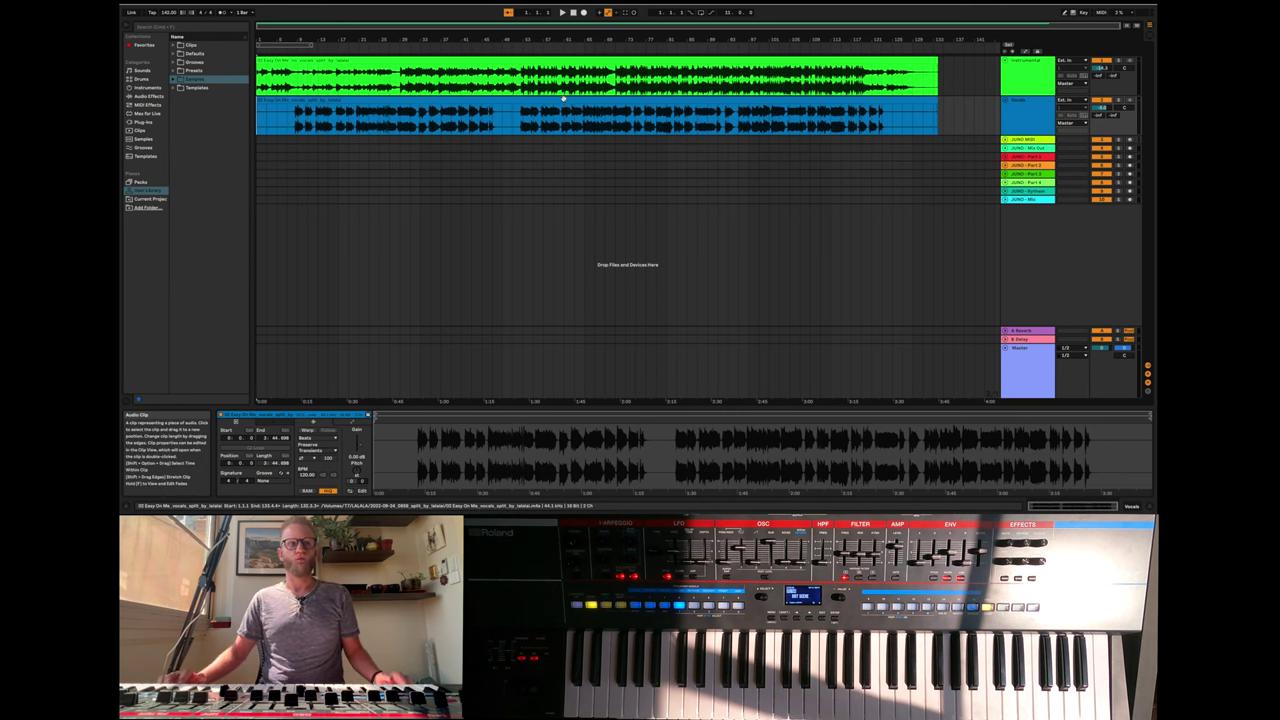
- Turn on the metronome and play the song from the start to compare it with the project tempo
{"action": "left_click", "coordinate": [385, 102]}
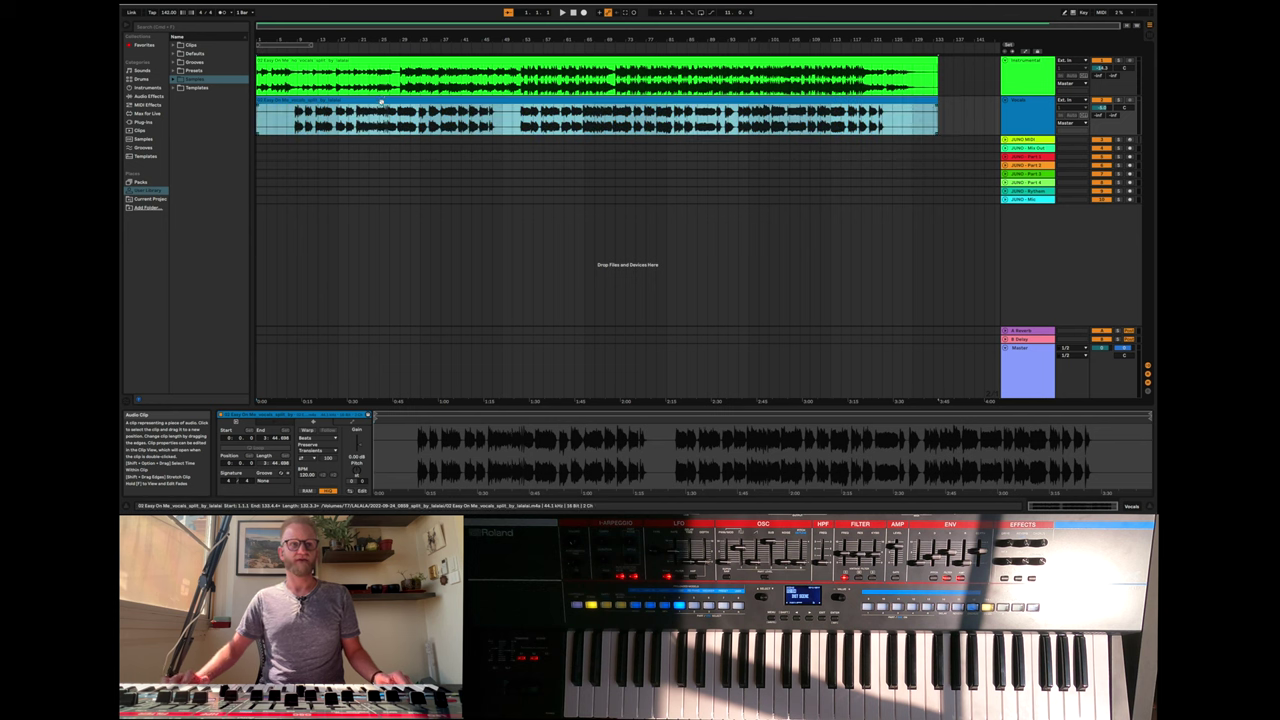
{"action": "left_click", "coordinate": [166, 14]}
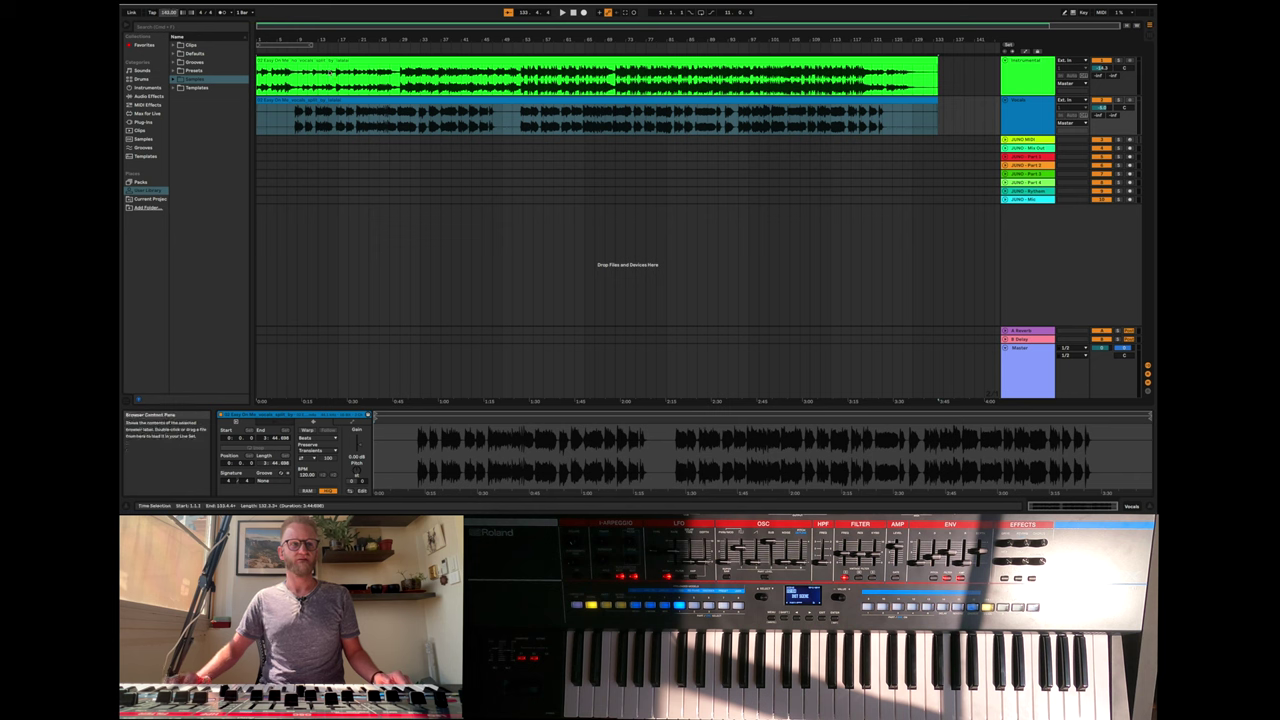
{"action": "left_click", "coordinate": [223, 13]}
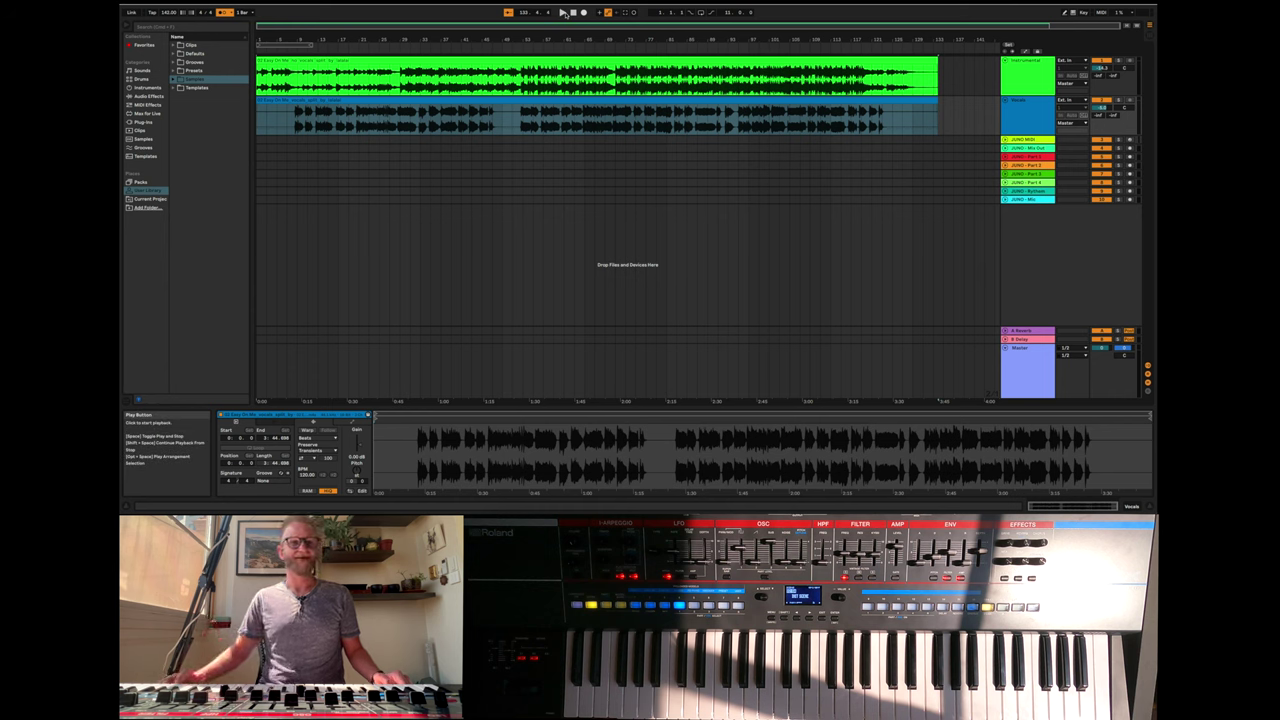
{"action": "left_click", "coordinate": [562, 13]}
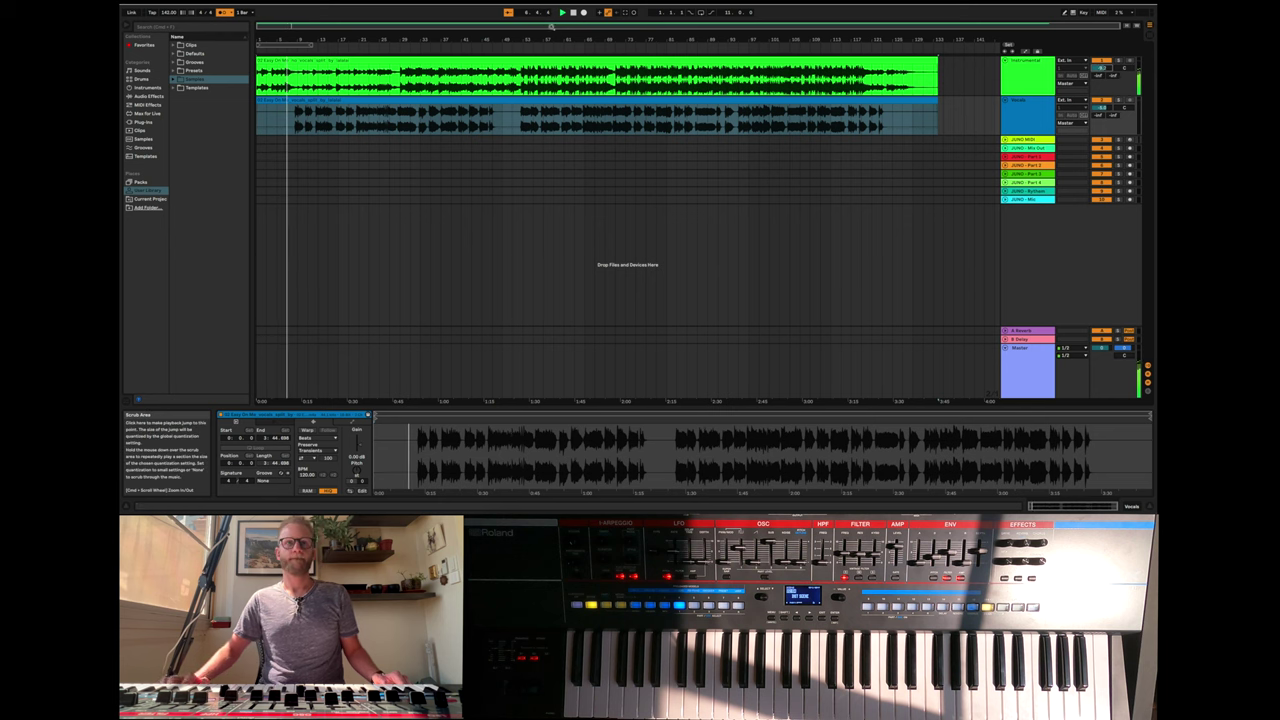
{"action": "double_click", "coordinate": [573, 12]}
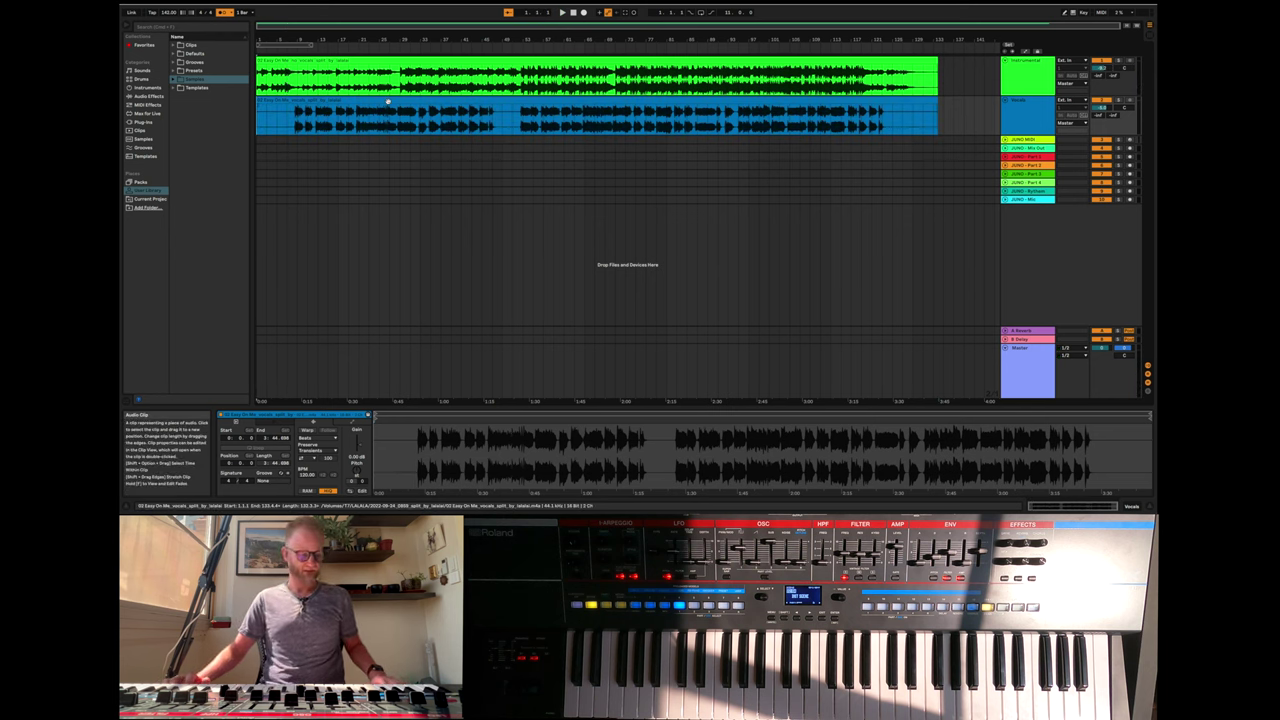
- Select the Vocals and Instrumental clips together and turn on Warp for both
{"action": "left_click", "coordinate": [387, 101]}
{"action": "left_click", "coordinate": [379, 156]}
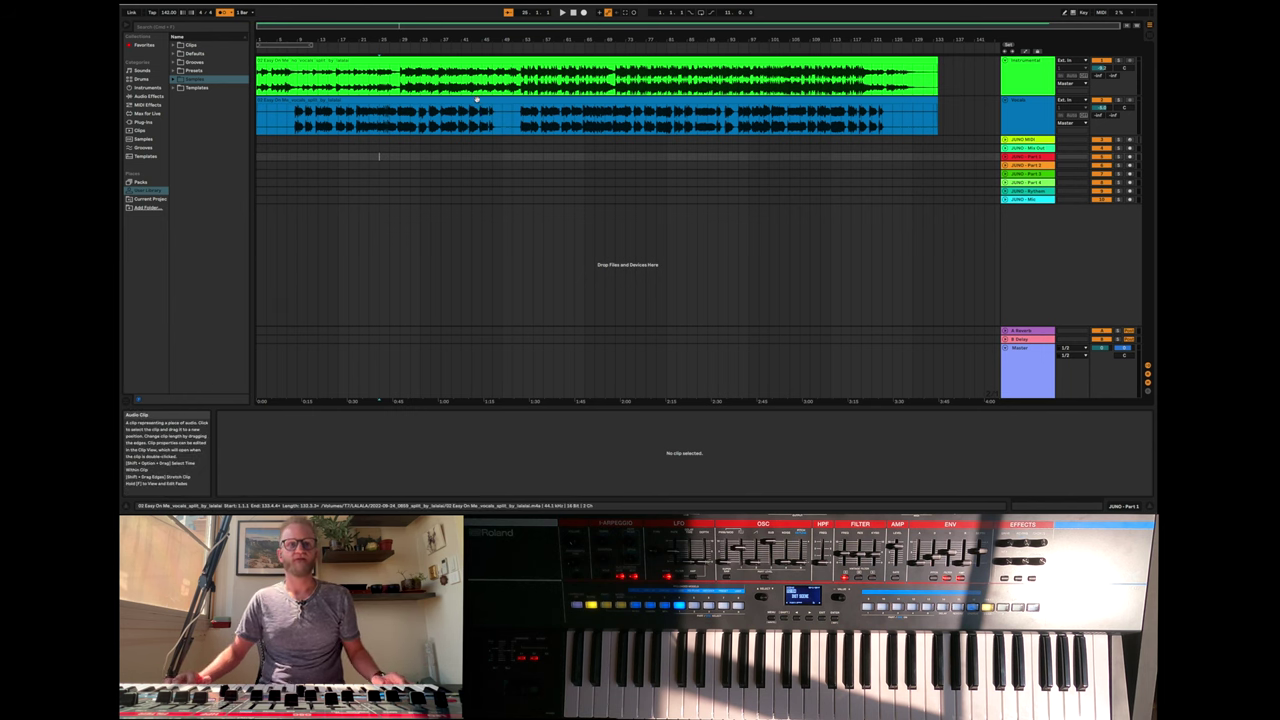
{"action": "left_click", "coordinate": [477, 101]}
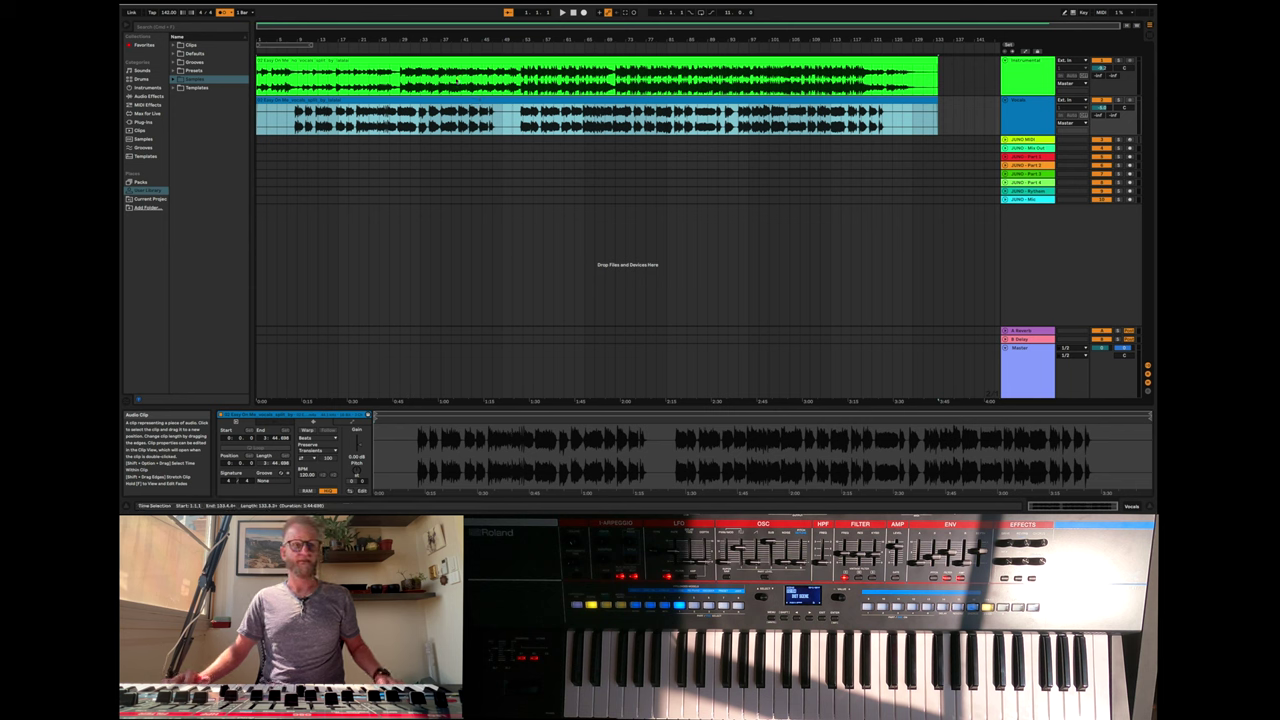
{"action": "left_click", "coordinate": [456, 60], "text": "shift"}
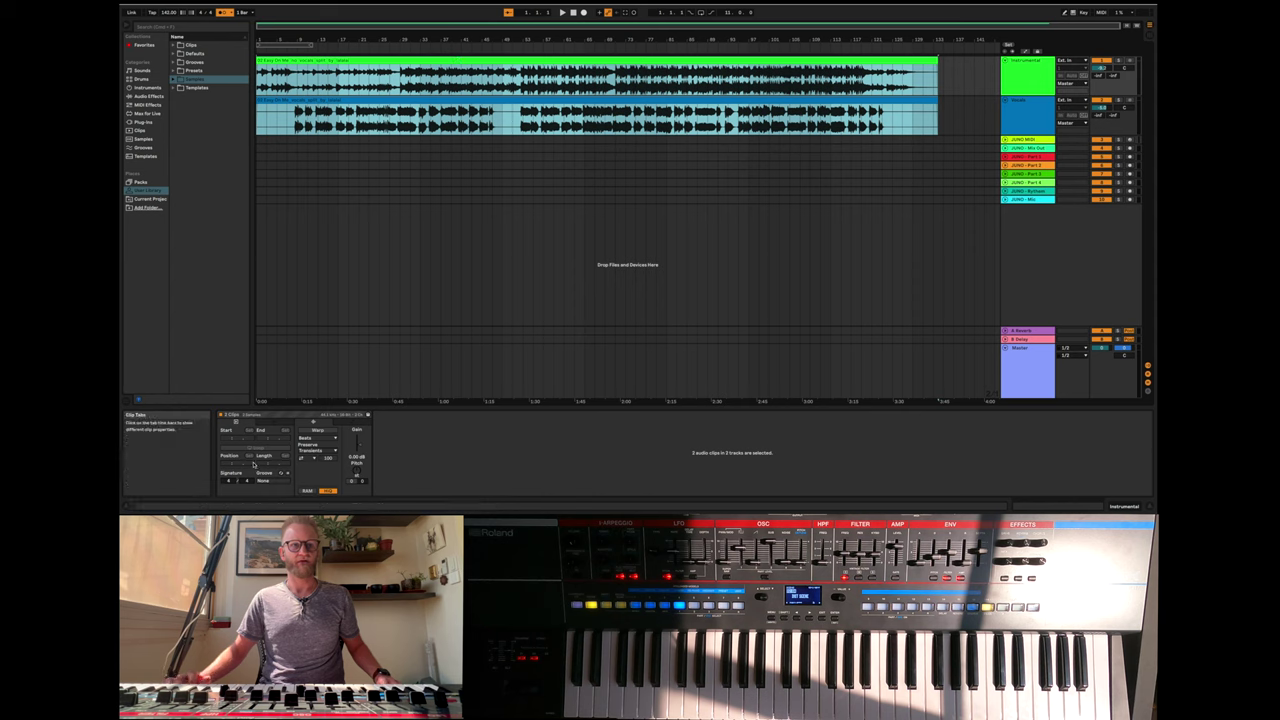
{"action": "left_click", "coordinate": [316, 432]}
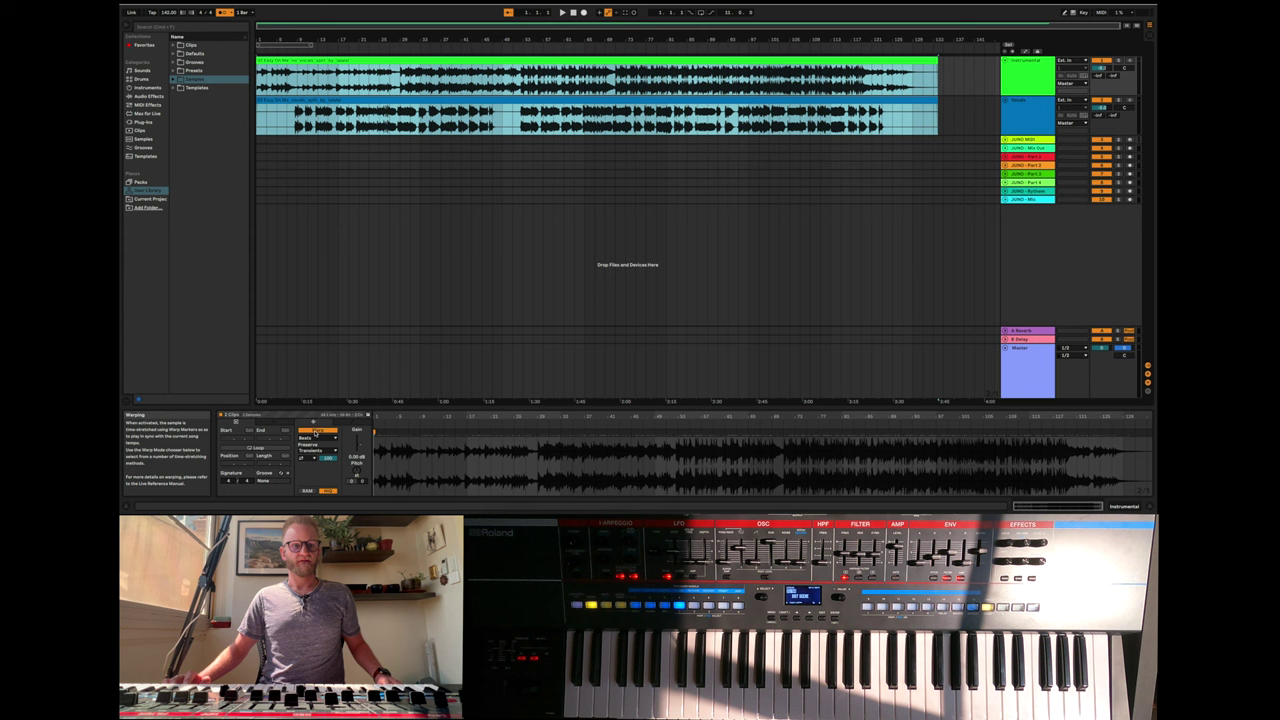
- Insert a warp marker at the first transient of the instrumental waveform with both clips selected
{"action": "left_click", "coordinate": [402, 456]}
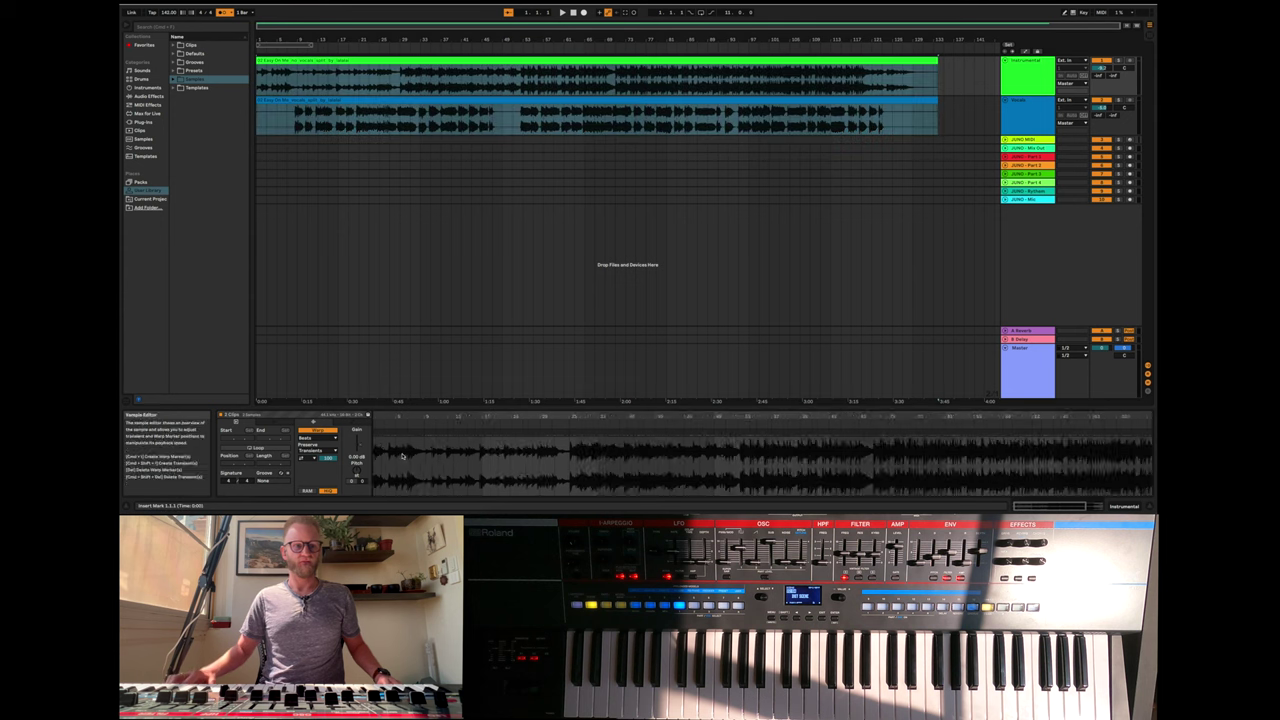
{"action": "key", "text": "plus"}
{"action": "key", "text": "plus"}
{"action": "key", "text": "plus"}
{"action": "key", "text": "plus"}
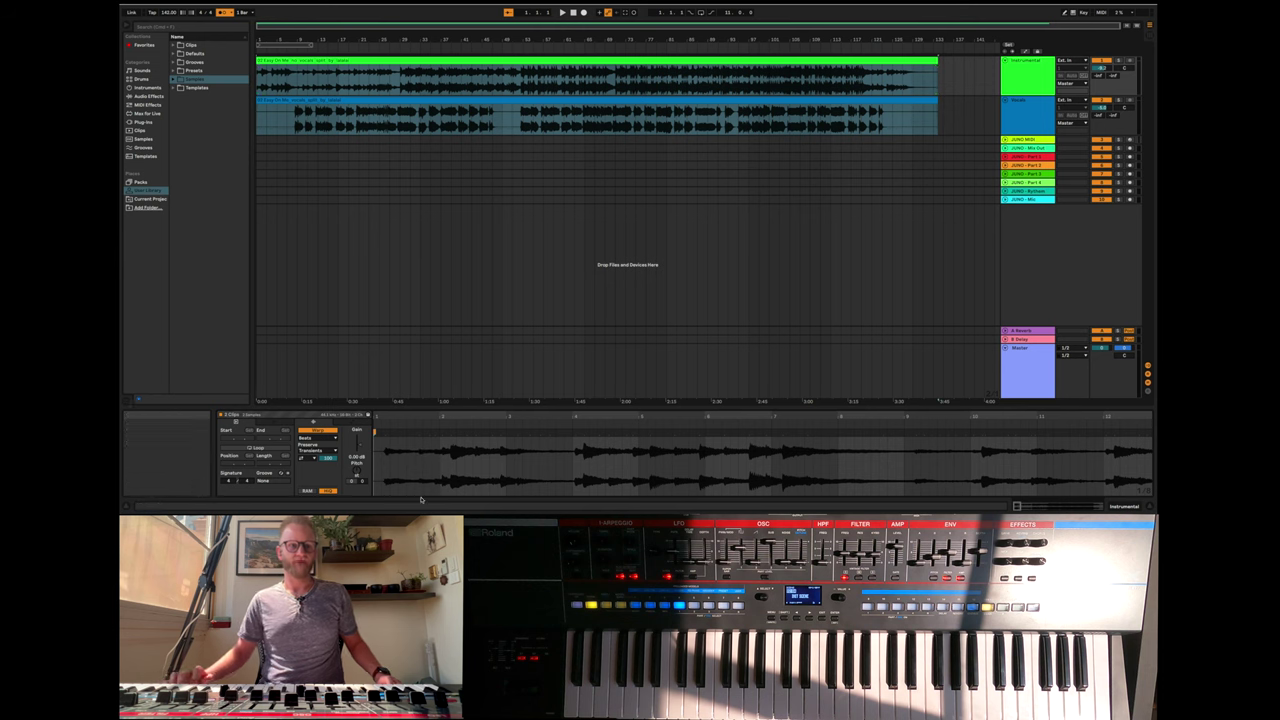
{"action": "scroll", "coordinate": [415, 483], "scroll_direction": "up", "scroll_amount": 1}
{"action": "scroll", "coordinate": [415, 483], "scroll_direction": "up", "scroll_amount": 3}
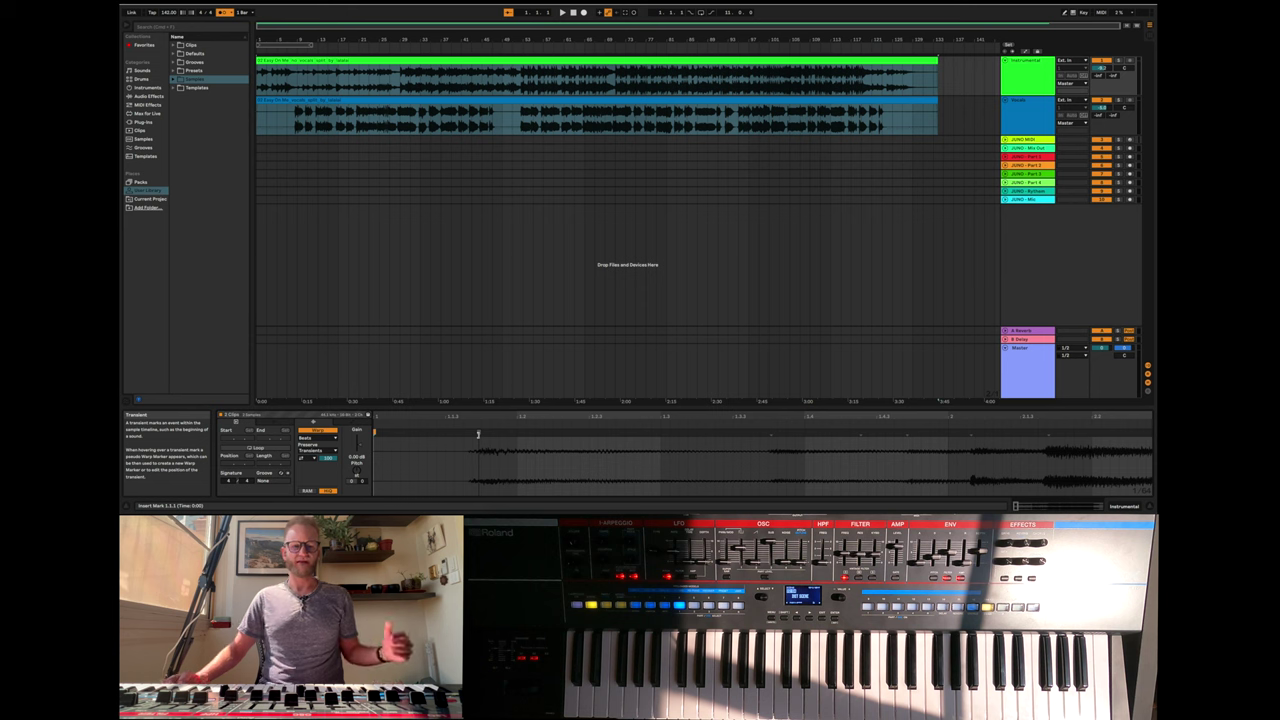
{"action": "right_click", "coordinate": [478, 434]}
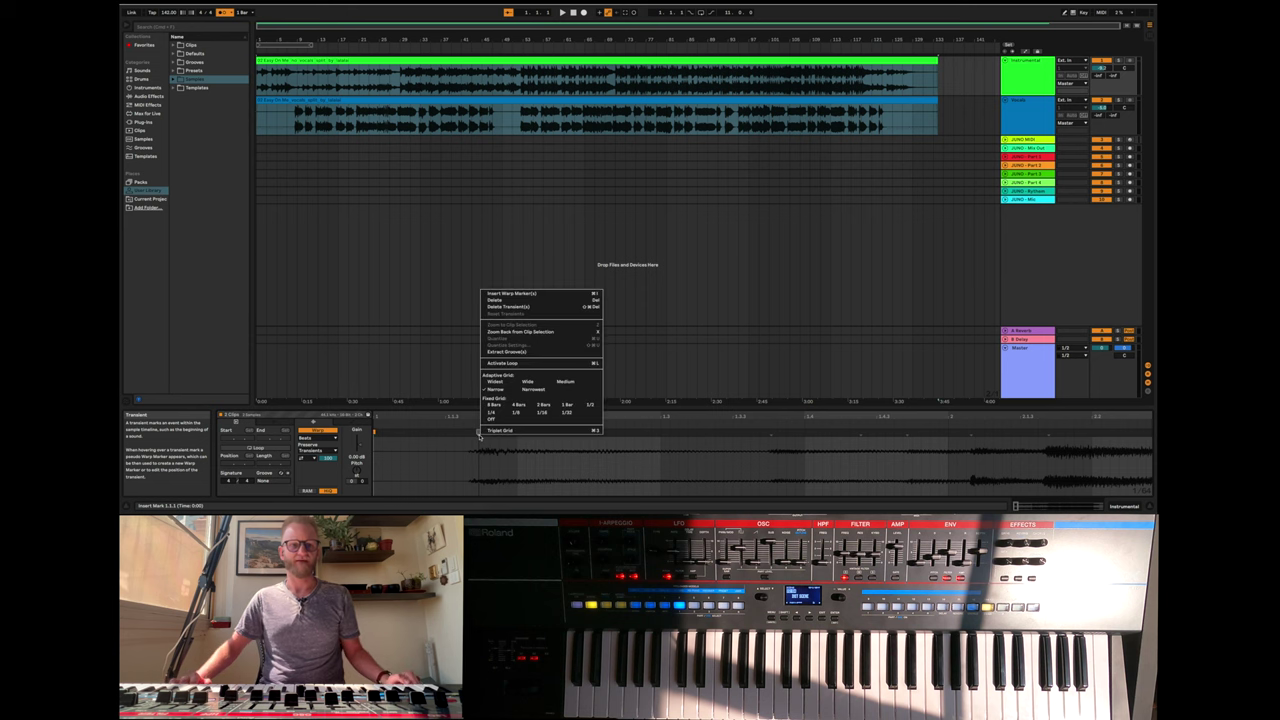
{"action": "left_click", "coordinate": [519, 294]}
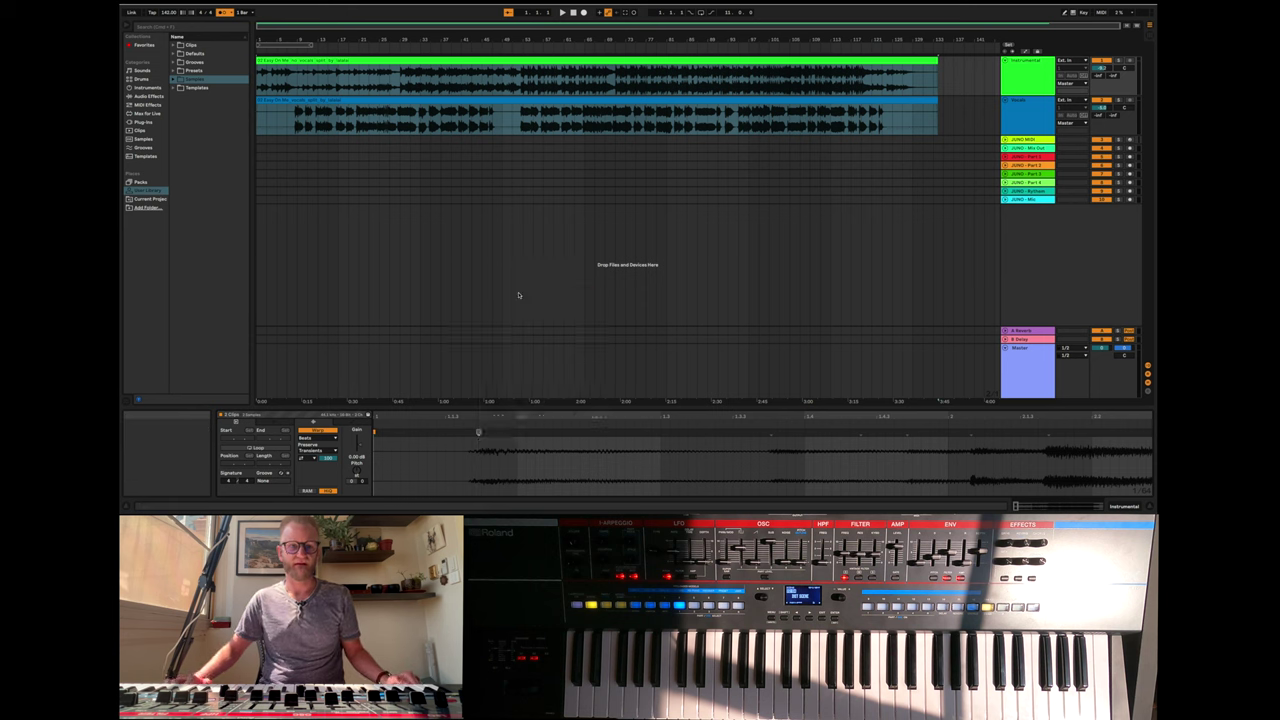
- Examine the early warp marker in the Vocals clip and the commands available for it
{"action": "left_click", "coordinate": [432, 101]}
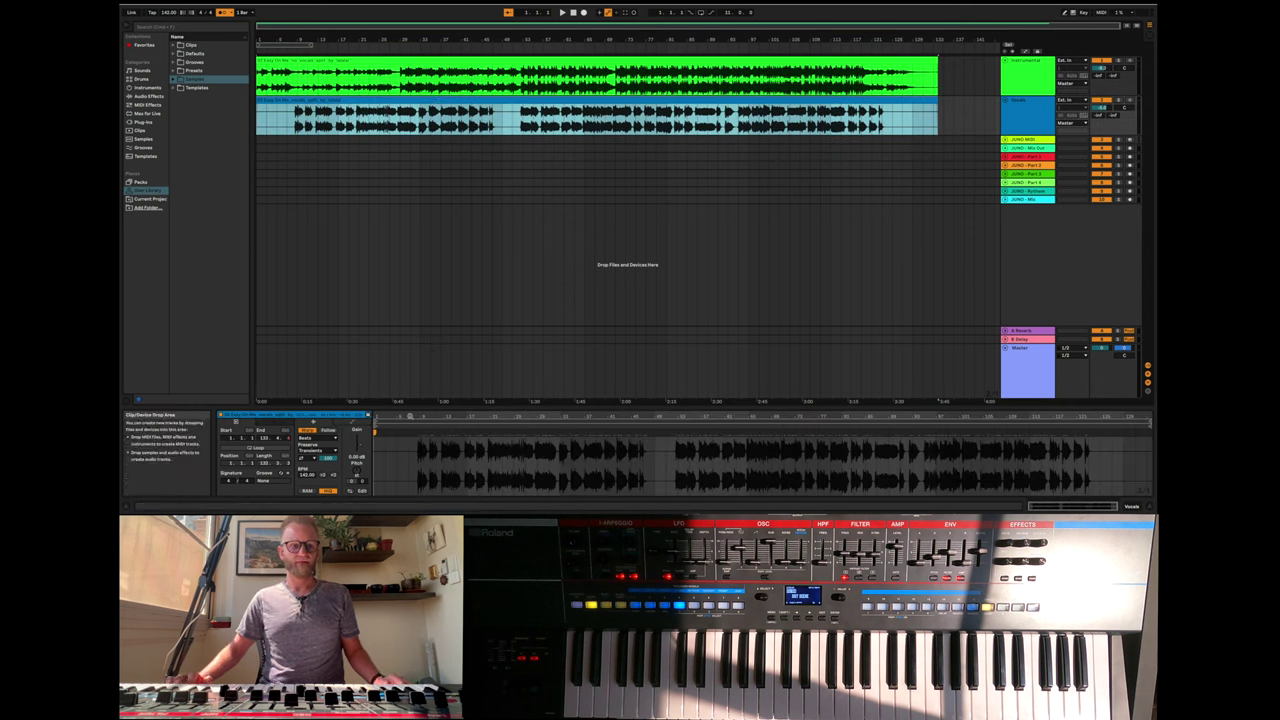
{"action": "left_click_drag", "start_coordinate": [393, 456], "coordinate": [414, 482]}
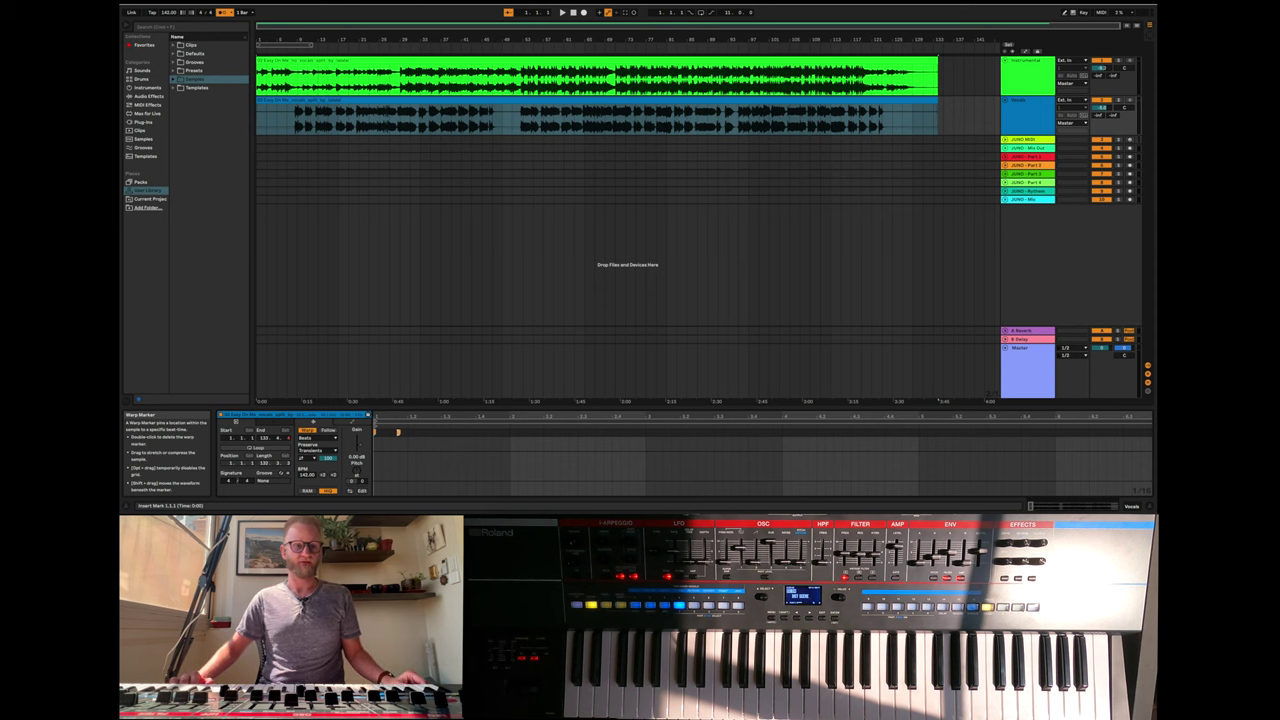
{"action": "right_click", "coordinate": [398, 432]}
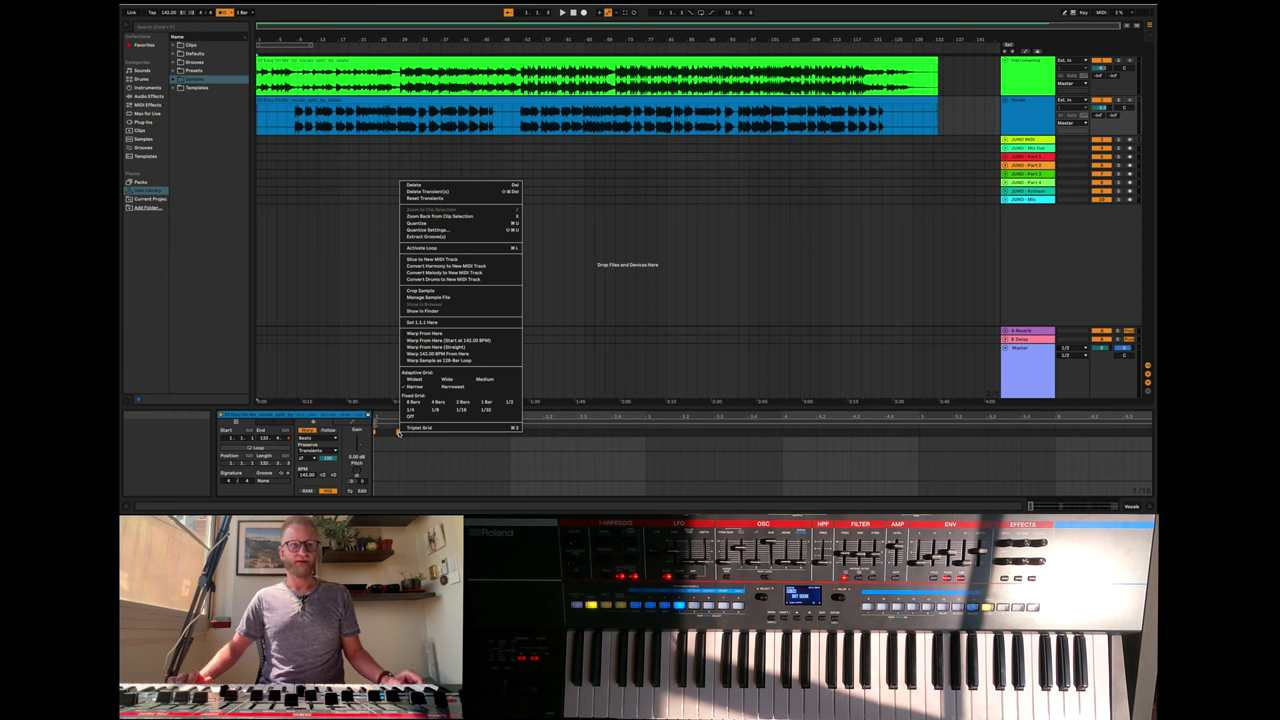
{"action": "left_click", "coordinate": [381, 370]}
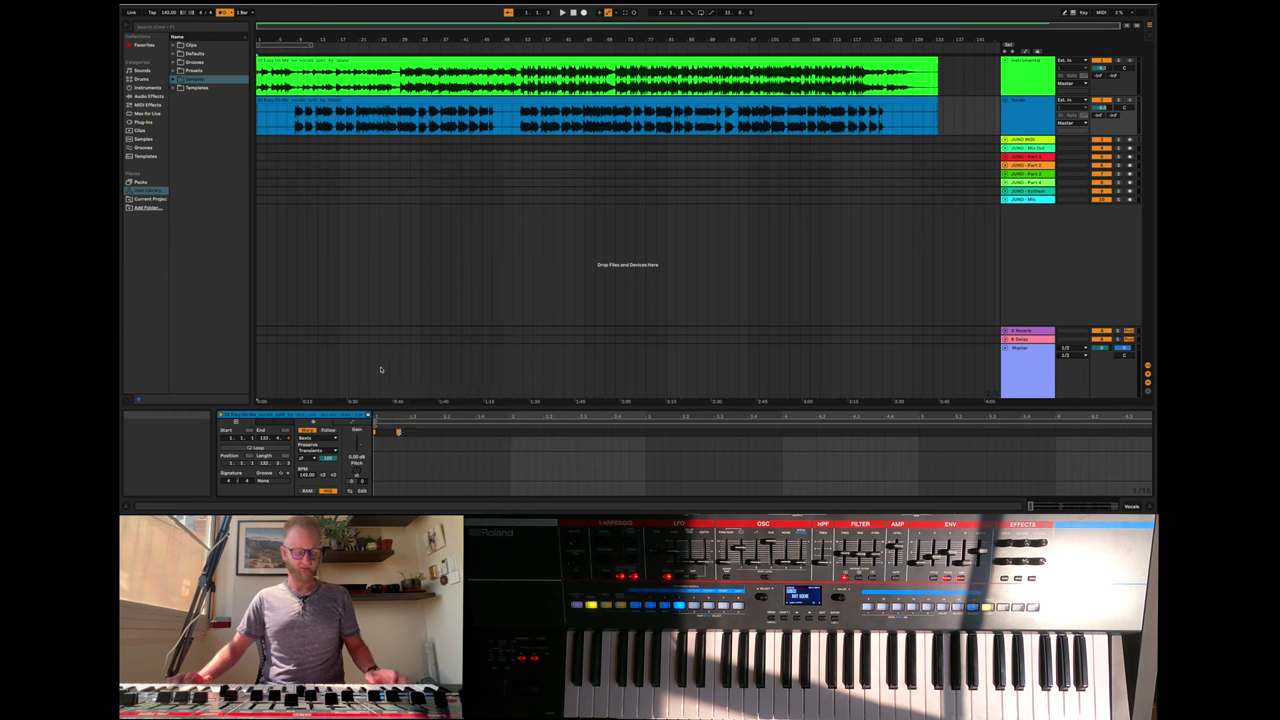
{"action": "left_click", "coordinate": [380, 370]}
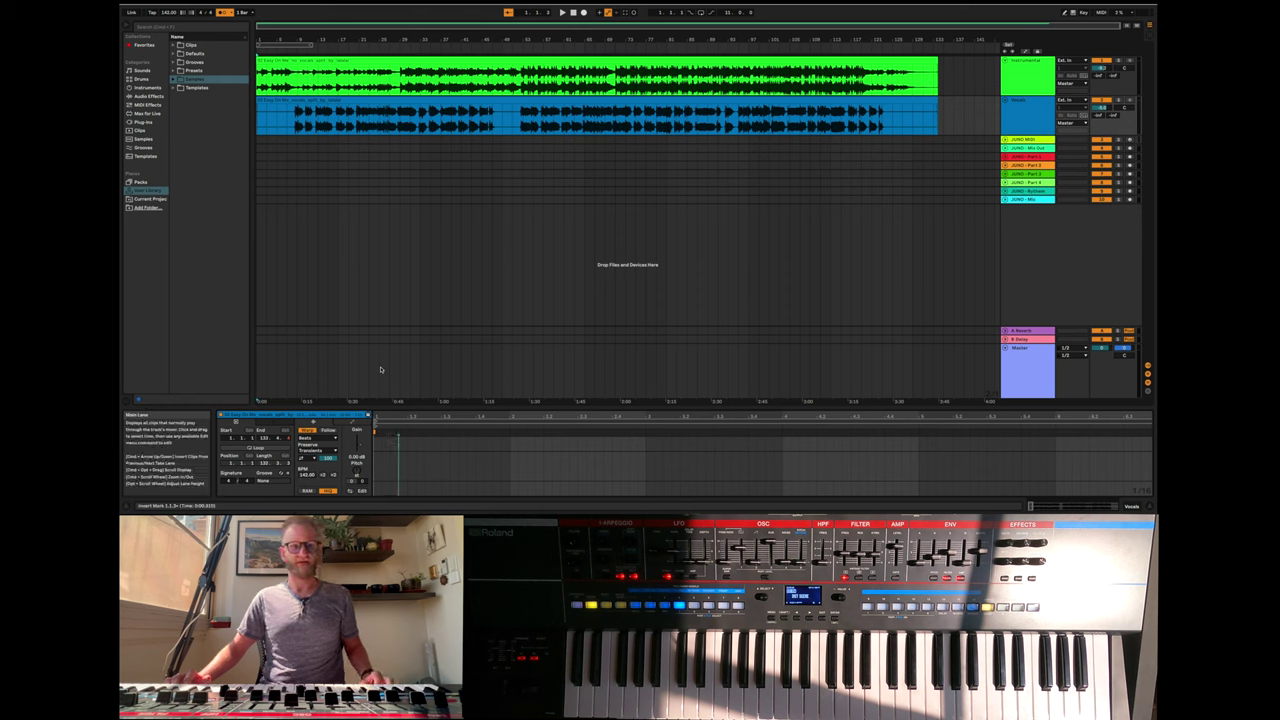
- Select the Instrumental and Vocals clips together again and enable Warp on both
{"action": "left_click", "coordinate": [420, 100]}
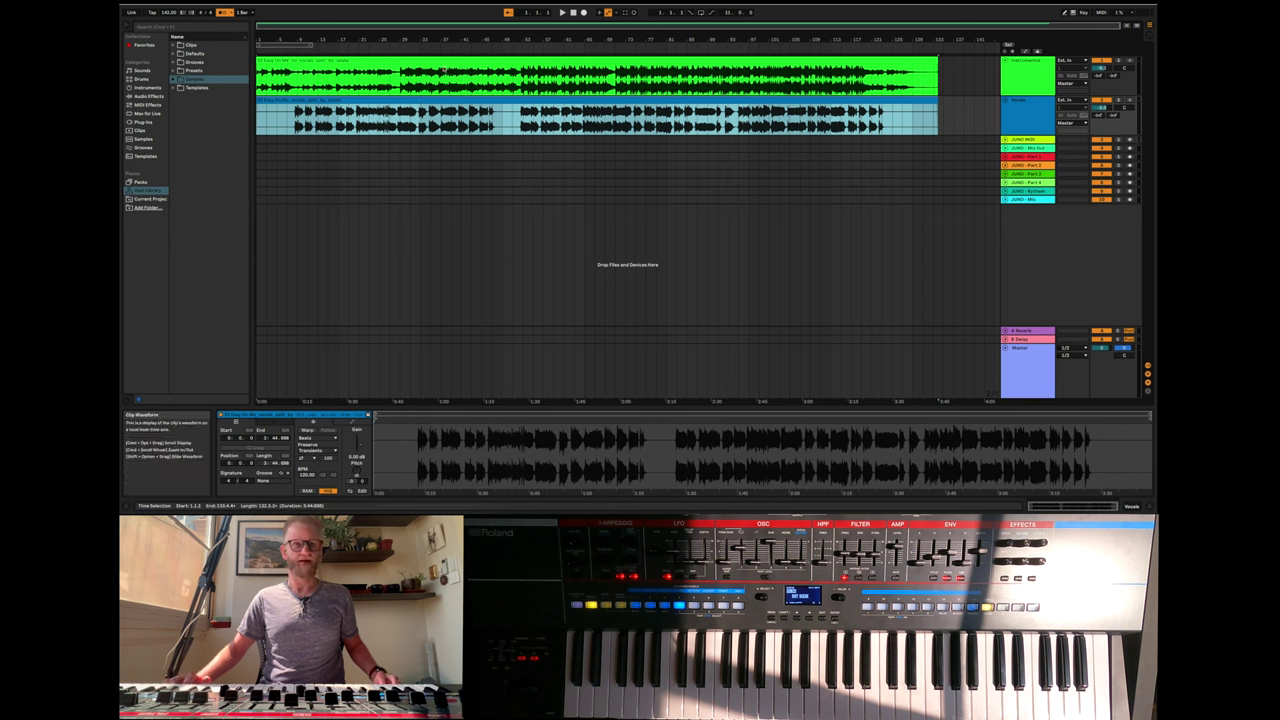
{"action": "left_click", "coordinate": [447, 58]}
{"action": "left_click", "coordinate": [447, 58], "text": "shift"}
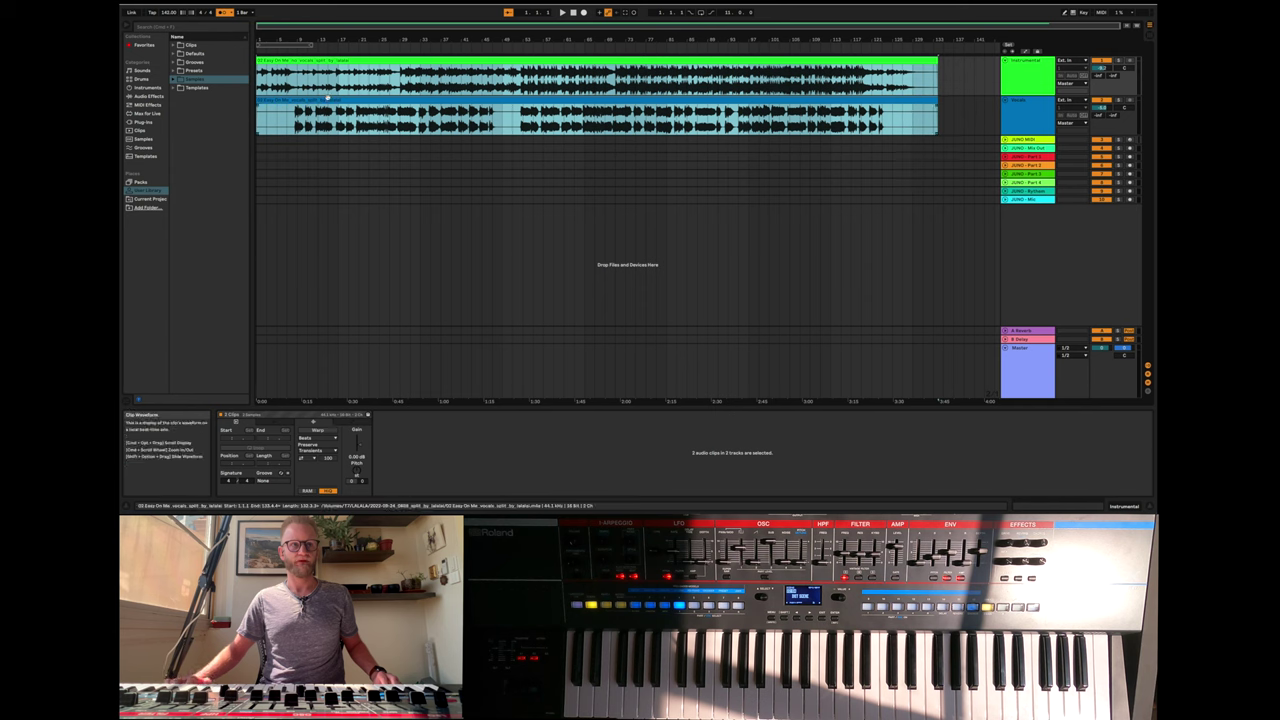
{"action": "left_click", "coordinate": [313, 432]}
- Play the song's opening to locate the first instrumental transient and insert a warp marker there with both clips selected
{"action": "left_click", "coordinate": [403, 471]}
{"action": "scroll", "coordinate": [403, 472], "scroll_direction": "up", "scroll_amount": 6}
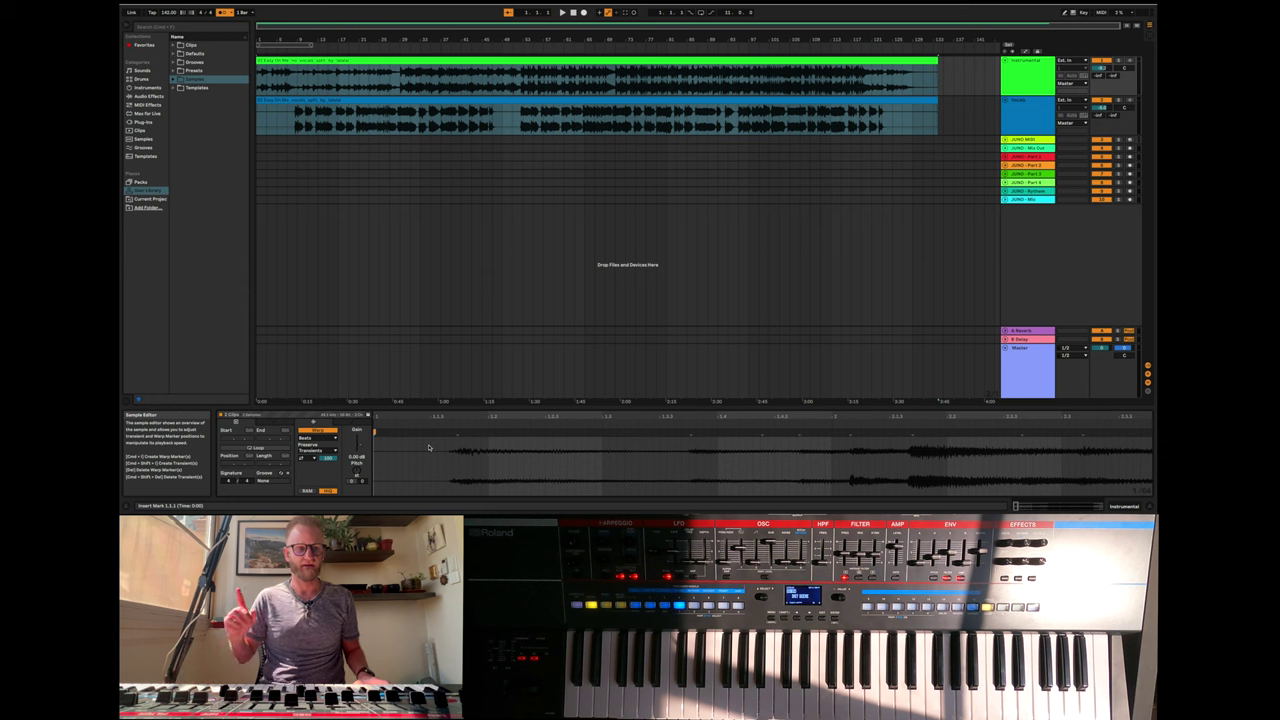
{"action": "key", "text": "space"}
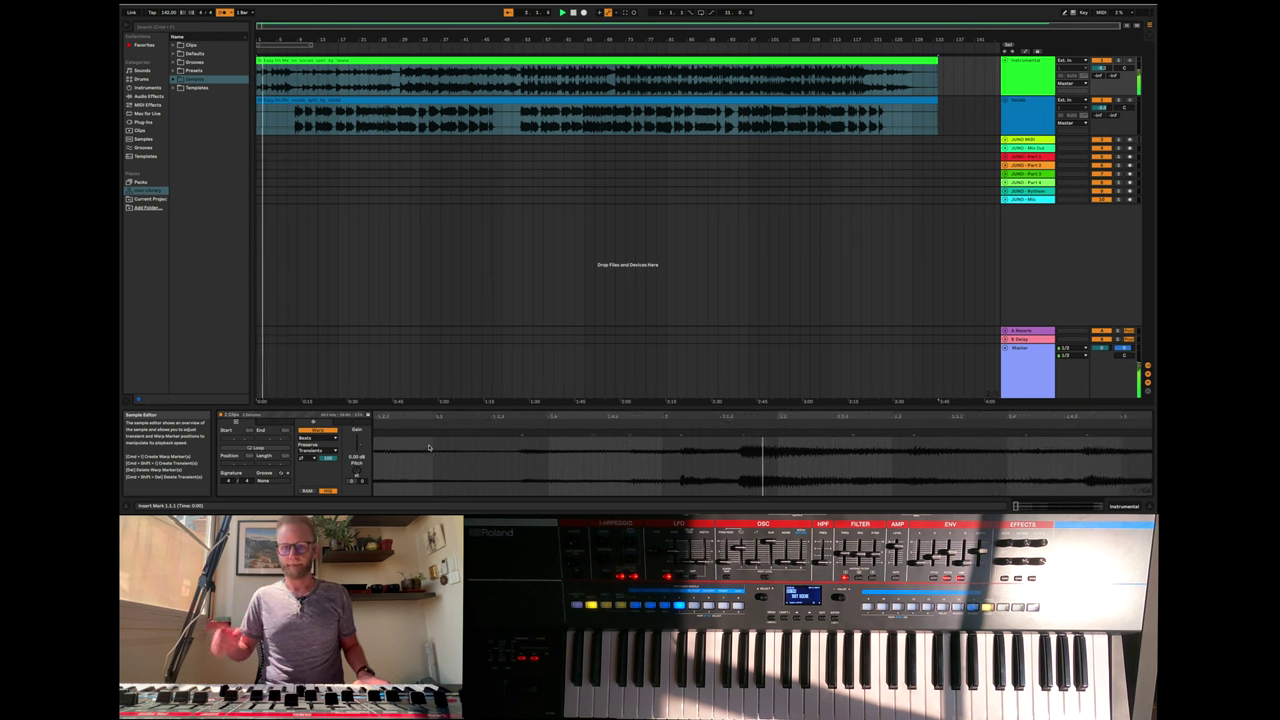
{"action": "key", "text": "space"}
{"action": "scroll", "coordinate": [429, 447], "scroll_direction": "up", "scroll_amount": 3}
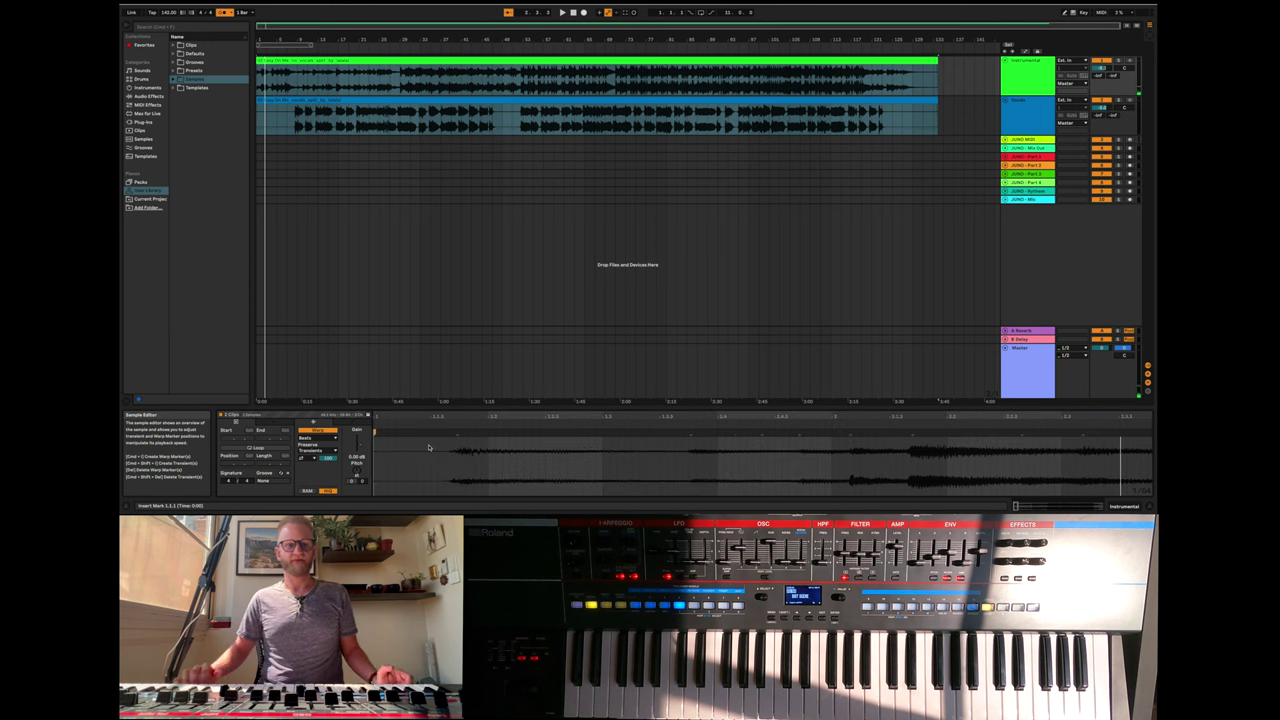
{"action": "right_click", "coordinate": [458, 435]}
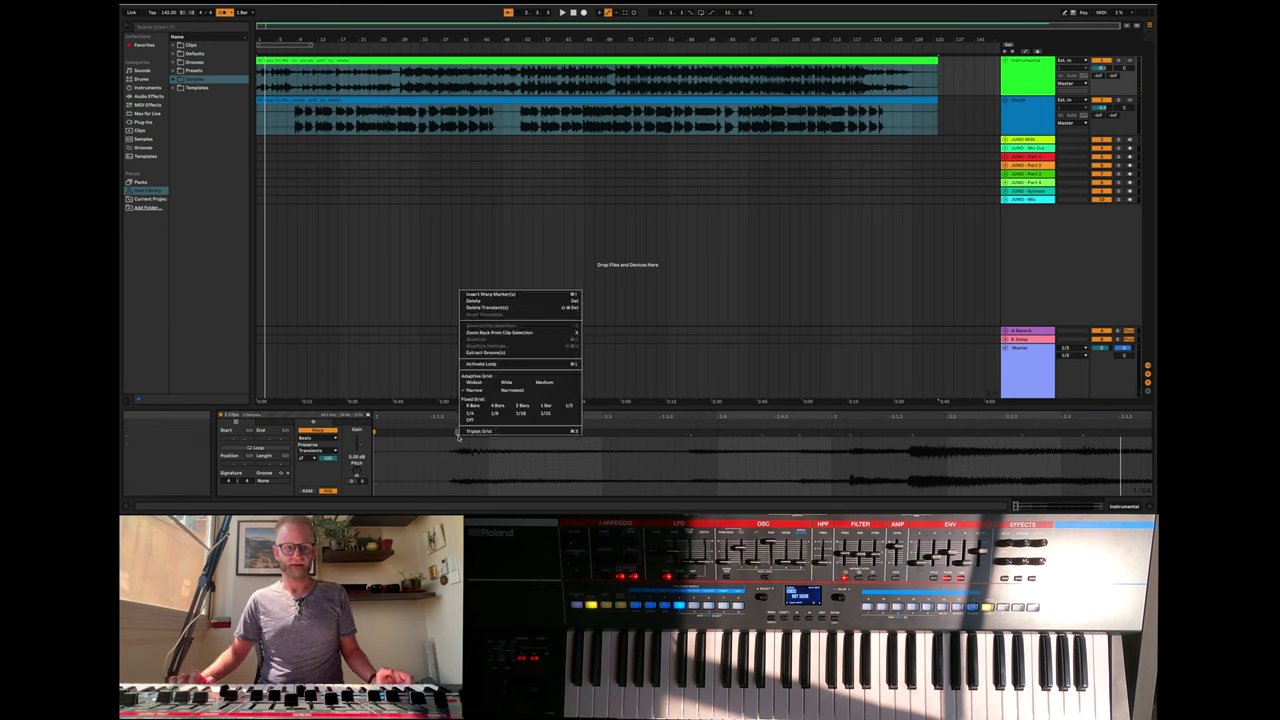
{"action": "left_click", "coordinate": [502, 297]}
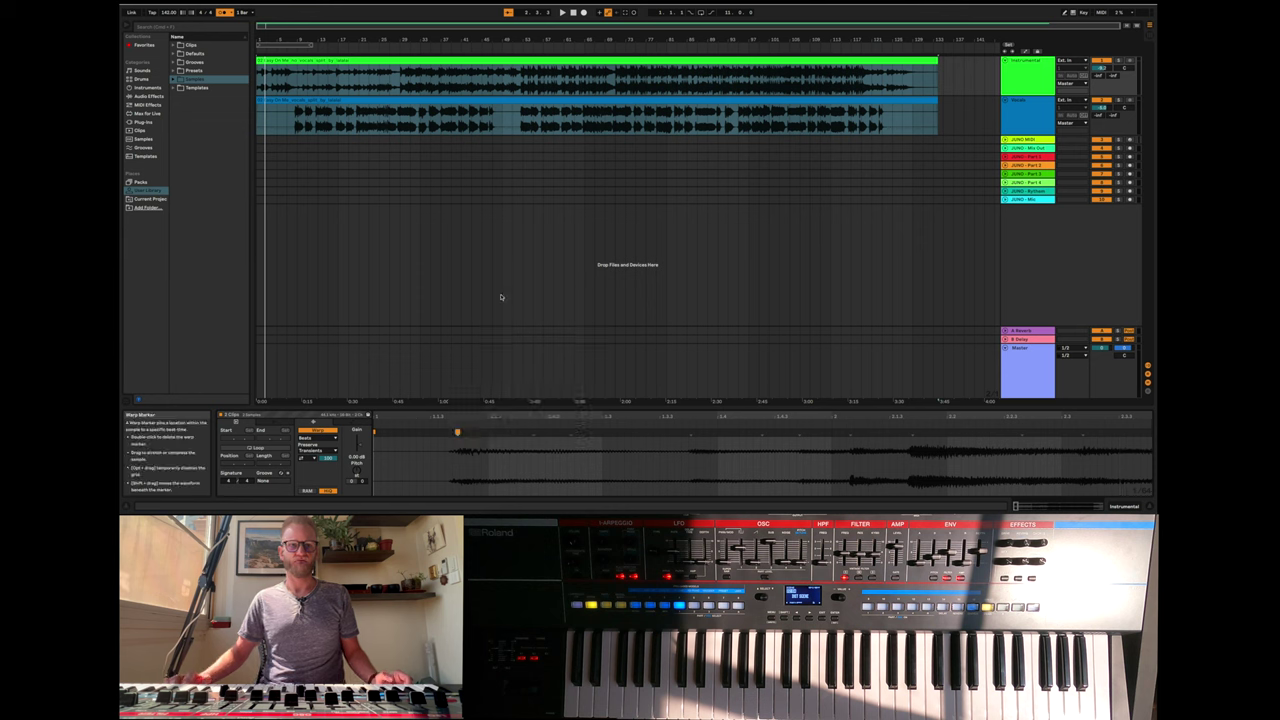
- Set 1.1.1 at the warp marker near the start of the Vocals clip
{"action": "left_click", "coordinate": [329, 110]}
{"action": "left_click", "coordinate": [388, 467]}
{"action": "key", "text": "plus"}
{"action": "key", "text": "plus"}
{"action": "key", "text": "plus"}
{"action": "key", "text": "plus"}
{"action": "key", "text": "plus"}
{"action": "key", "text": "plus"}
{"action": "key", "text": "plus"}
{"action": "key", "text": "plus"}
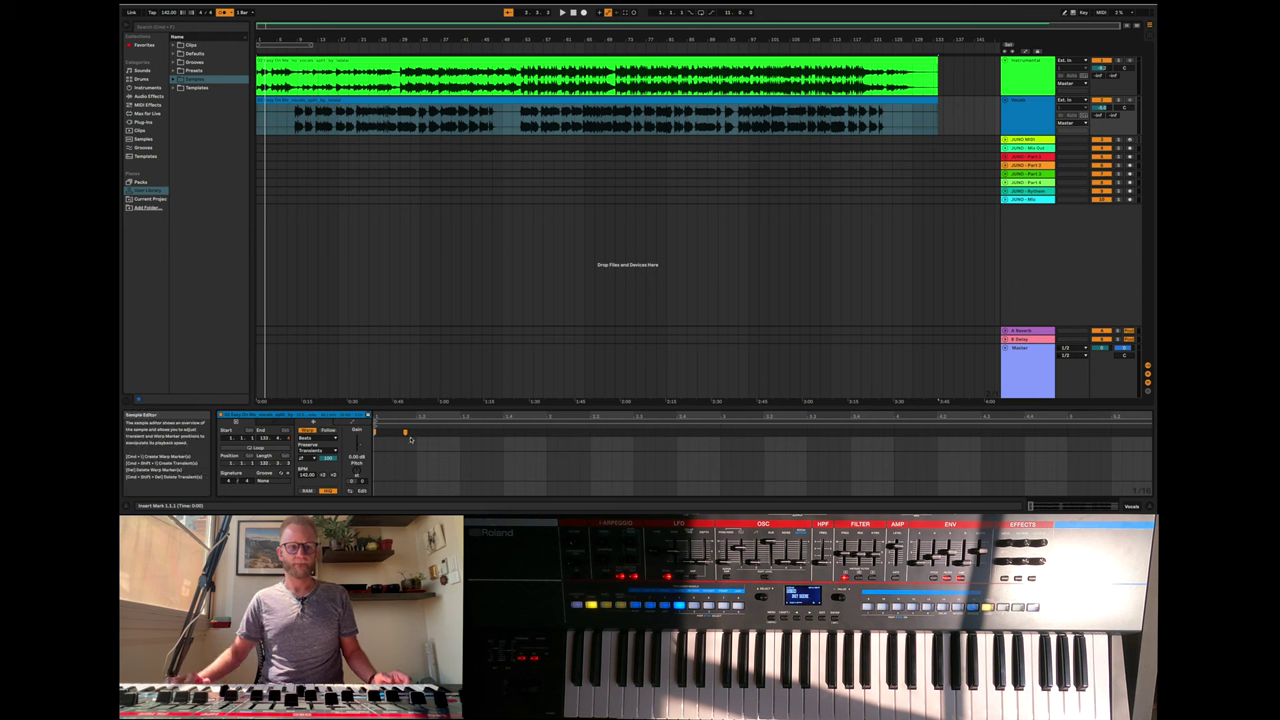
{"action": "right_click", "coordinate": [405, 432]}
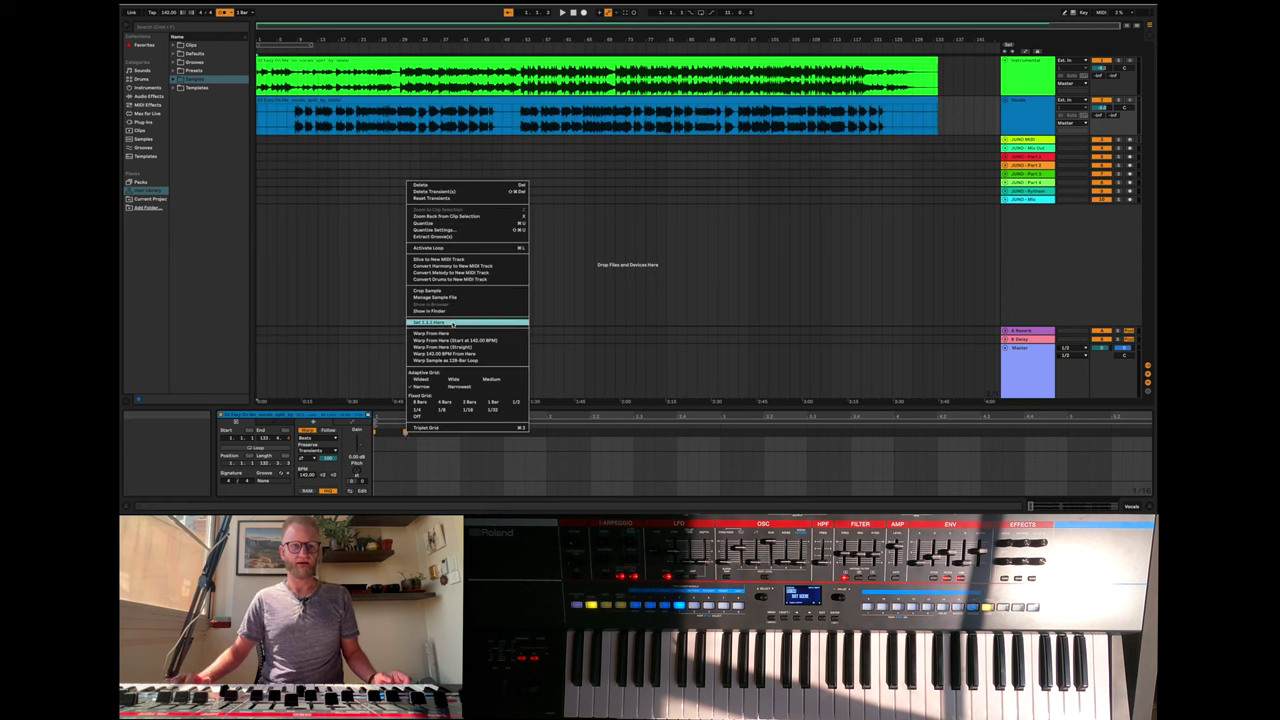
{"action": "left_click", "coordinate": [453, 324]}
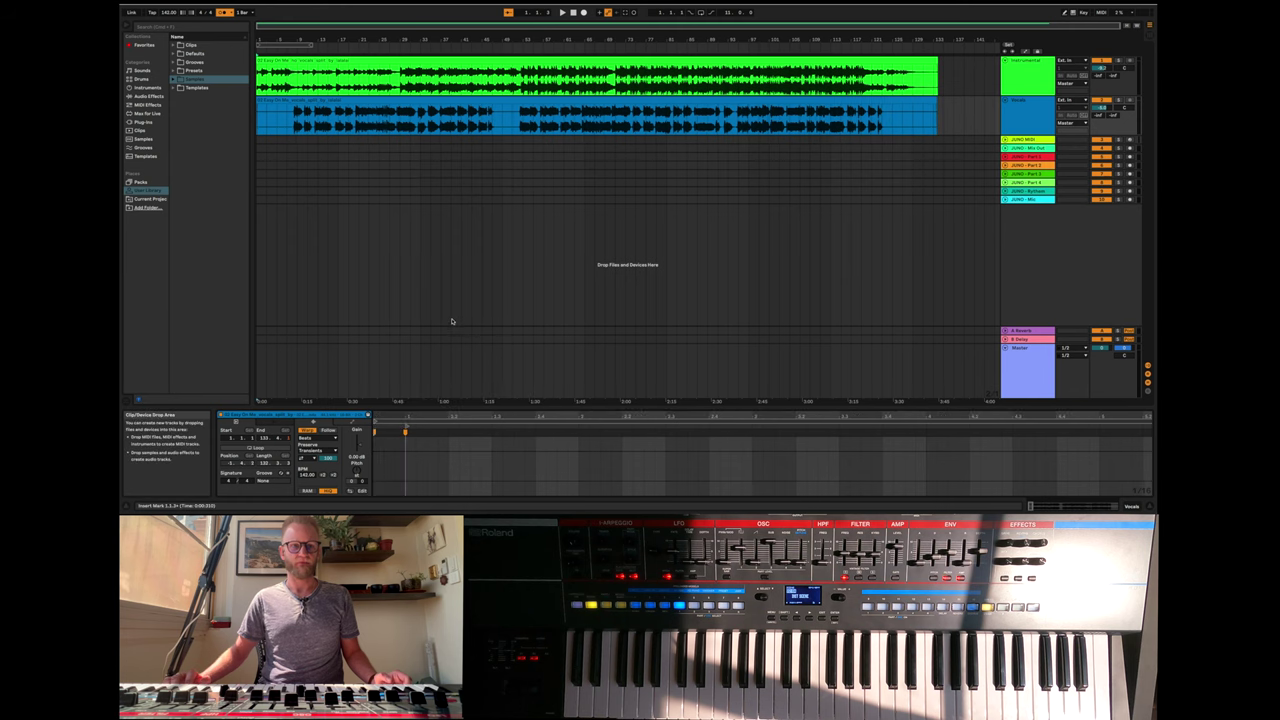
- Set 1.1.1 at the warp marker on the first transient of the Instrumental clip
{"action": "left_click", "coordinate": [377, 61]}
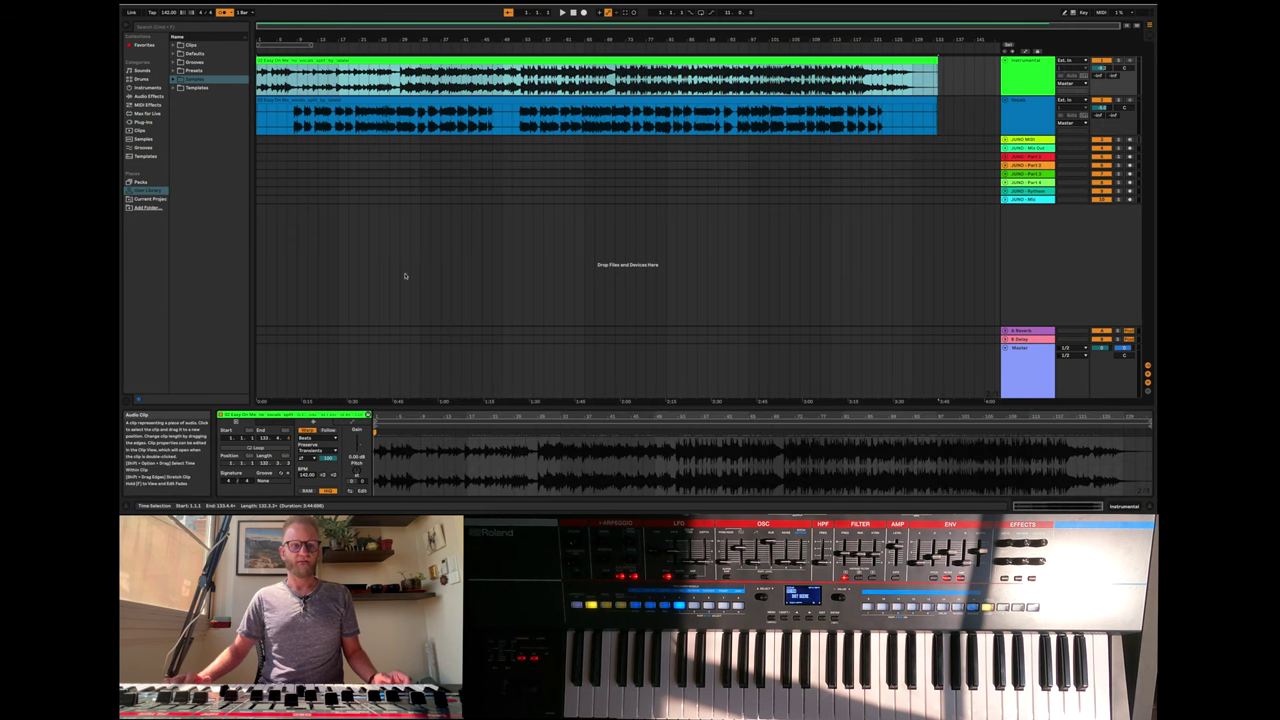
{"action": "left_click_drag", "start_coordinate": [397, 452], "coordinate": [403, 575]}
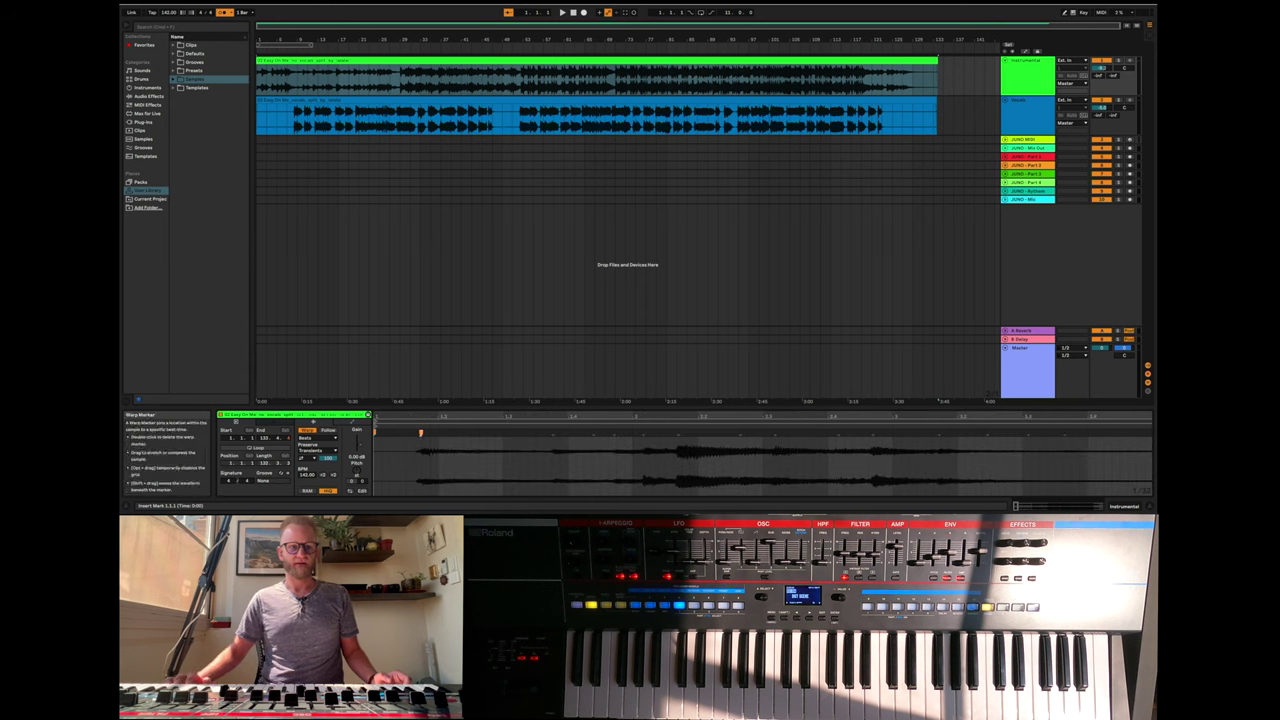
{"action": "right_click", "coordinate": [422, 432]}
{"action": "left_click", "coordinate": [456, 323]}
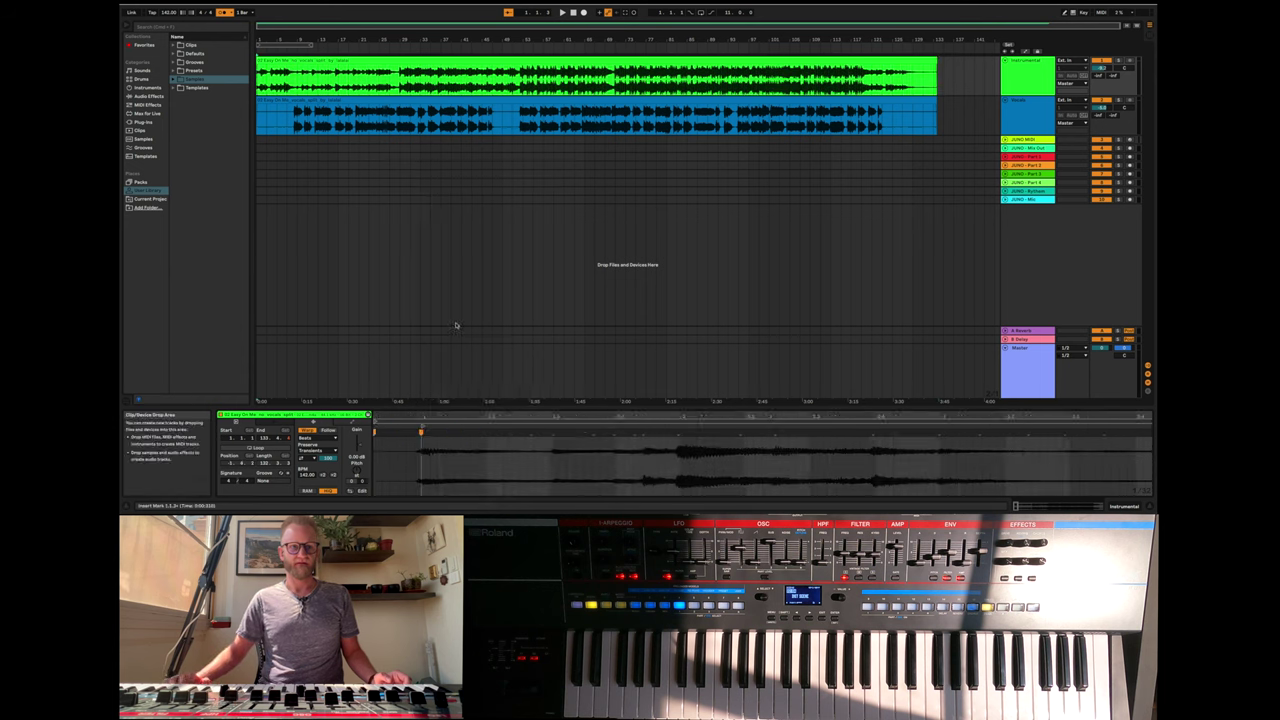
- Play the warped song from the start to check its timing and lower the Master track's volume
{"action": "left_click", "coordinate": [563, 12]}
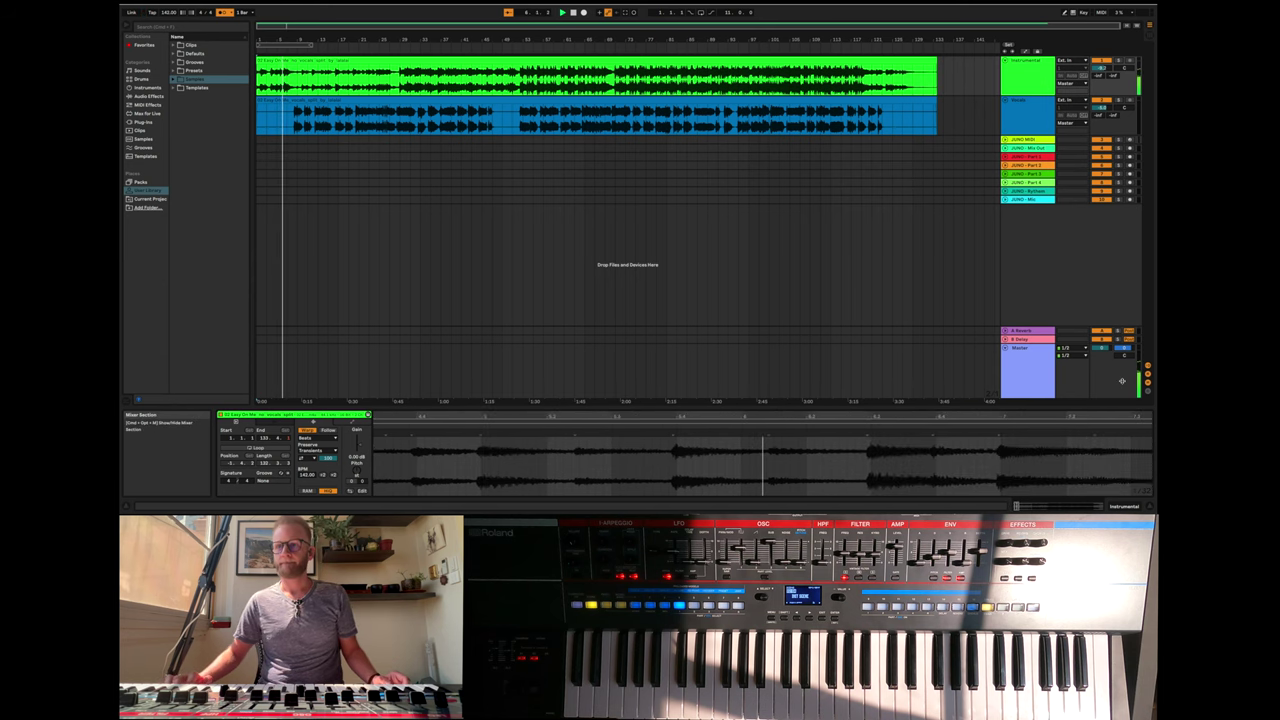
{"action": "left_click_drag", "start_coordinate": [1103, 350], "coordinate": [1103, 358]}
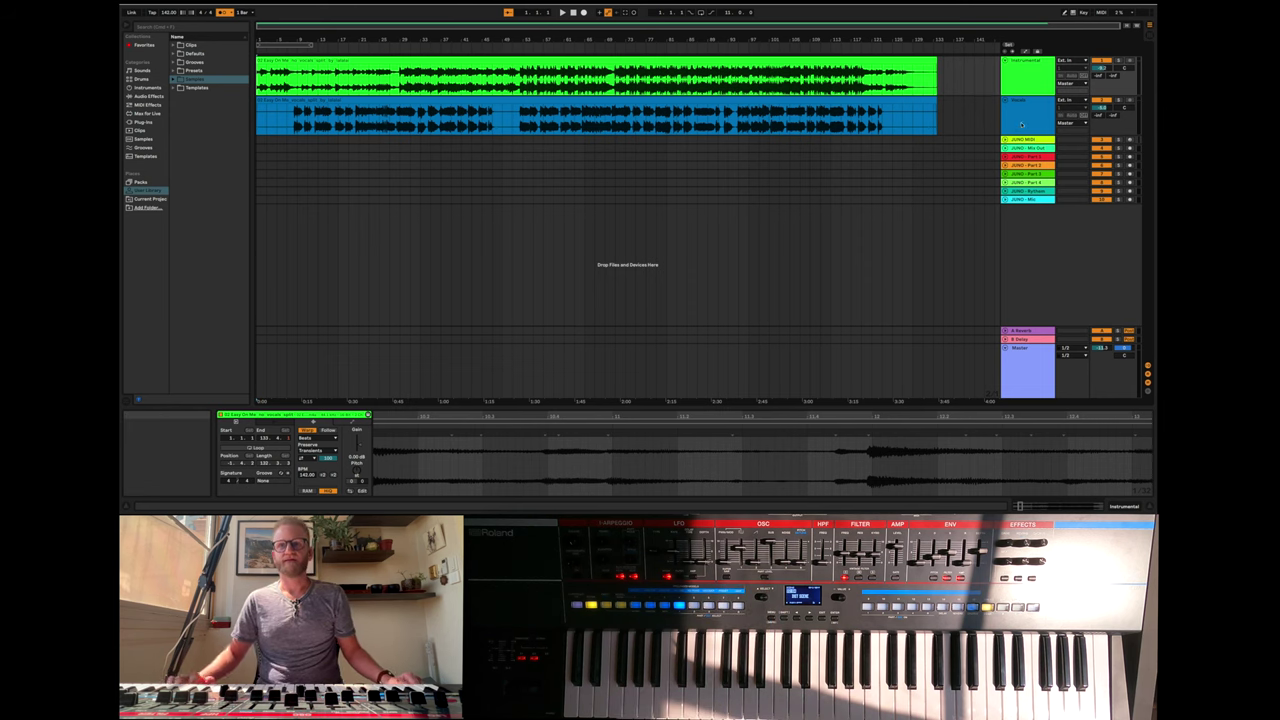
- Fold the Instrumental and Vocals tracks, unfold JUNO MIDI and JUNO - Mix Out, and select the JUNO MIDI track
{"action": "left_click", "coordinate": [1005, 62]}
{"action": "left_click", "coordinate": [1005, 70]}
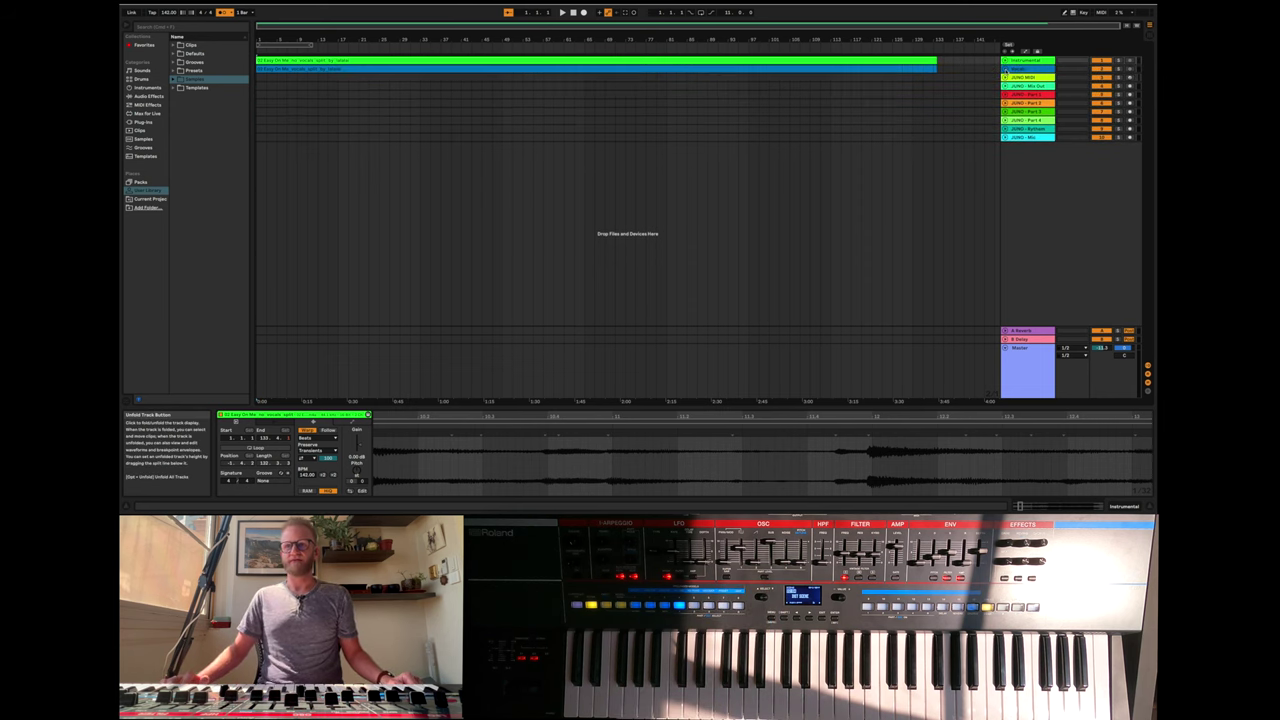
{"action": "left_click", "coordinate": [1005, 77]}
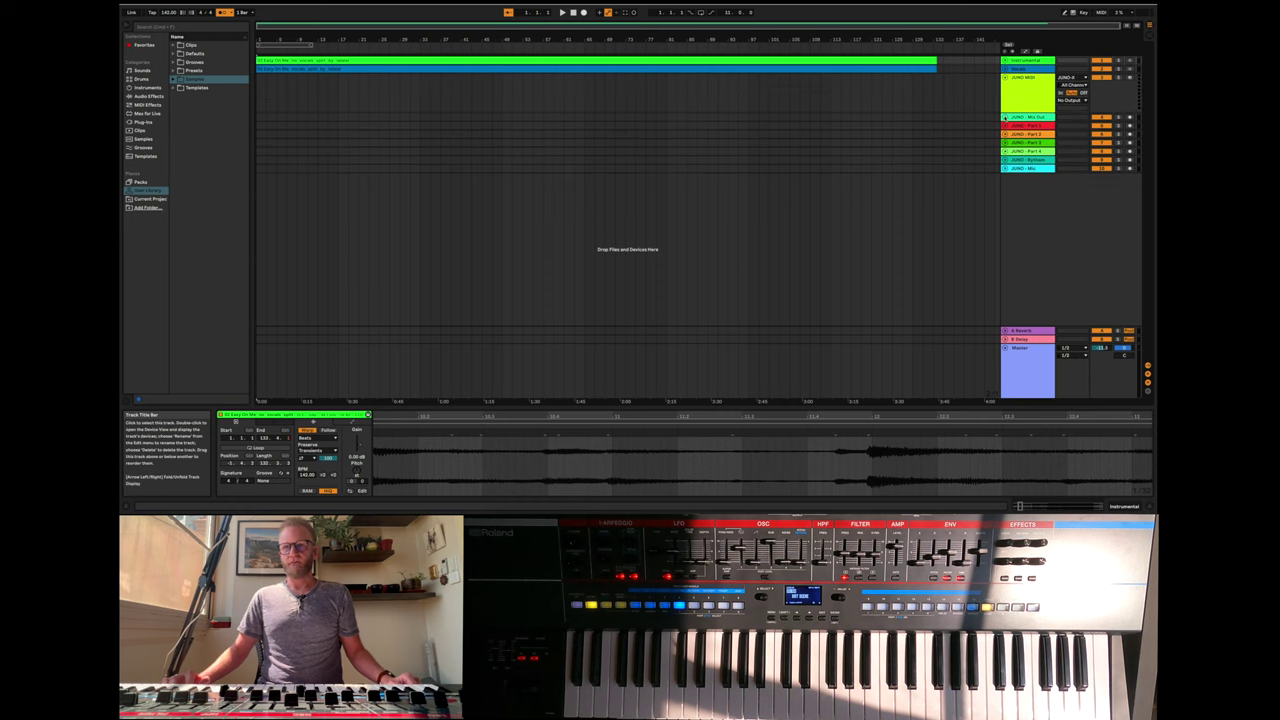
{"action": "left_click", "coordinate": [1005, 118]}
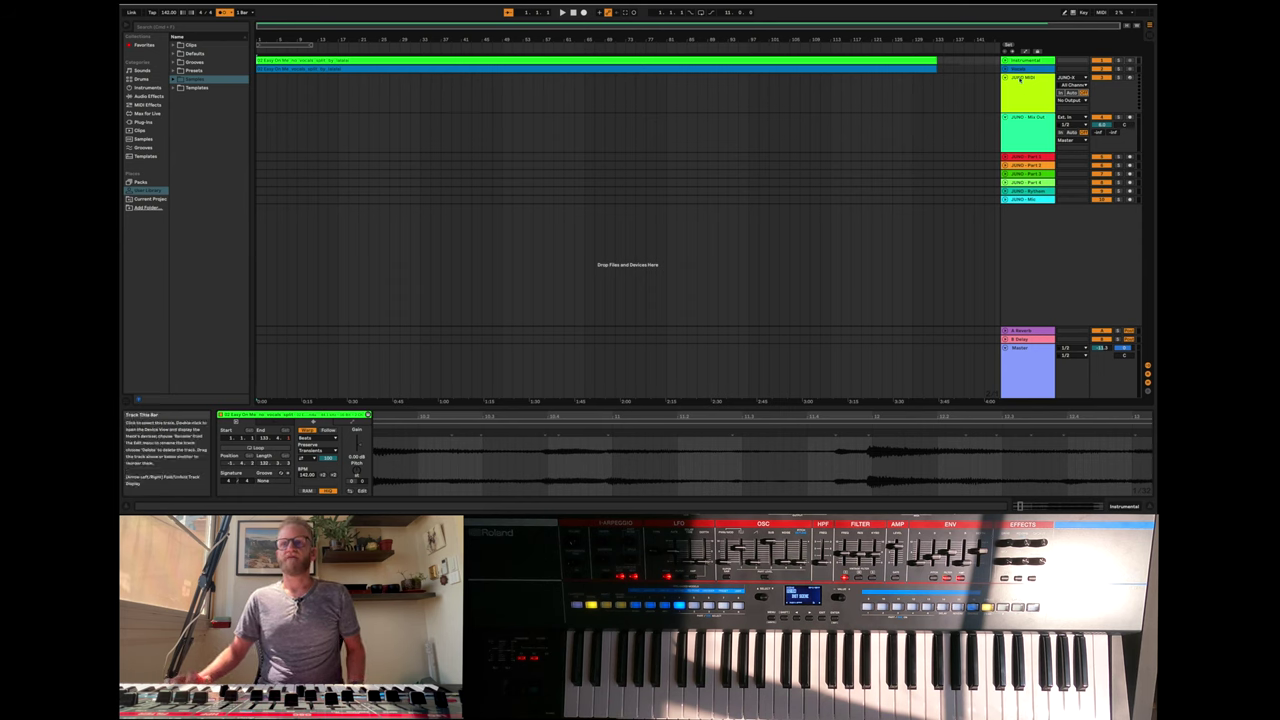
{"action": "left_click", "coordinate": [1019, 80]}
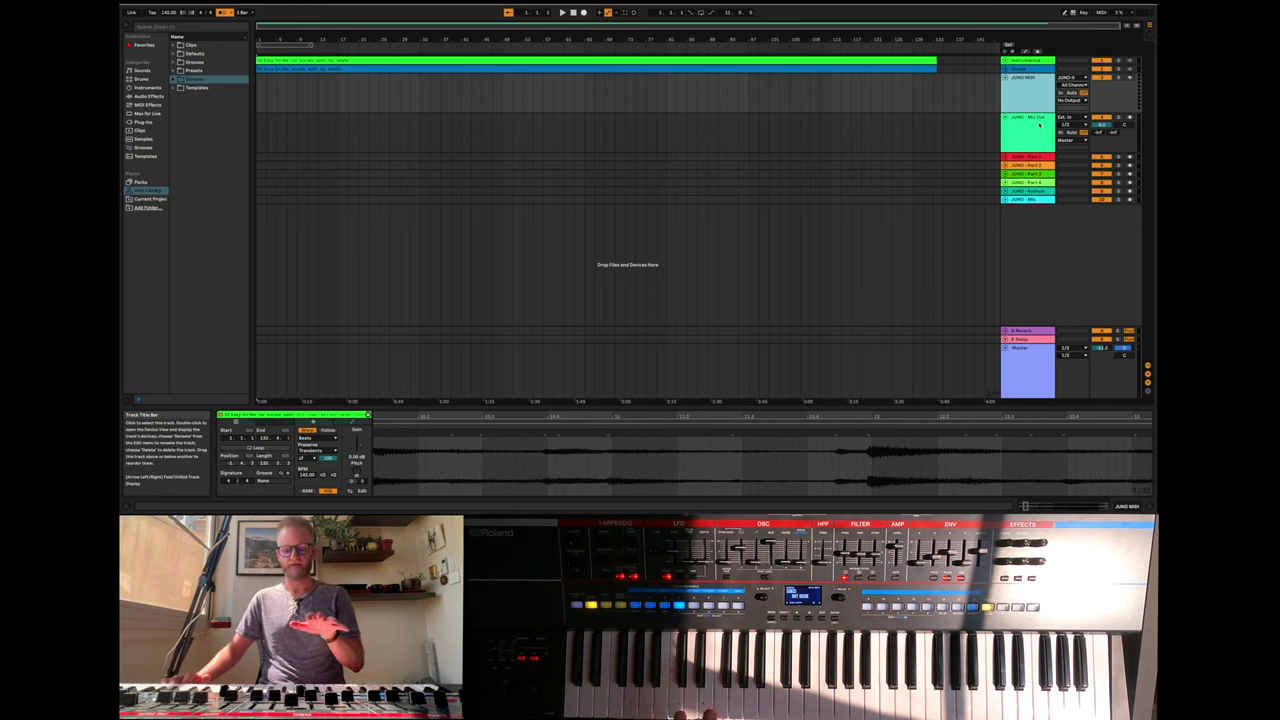
- Unfold the JUNO - Part 1 track and examine the input channel pairs available to it
{"action": "left_click", "coordinate": [1006, 157]}
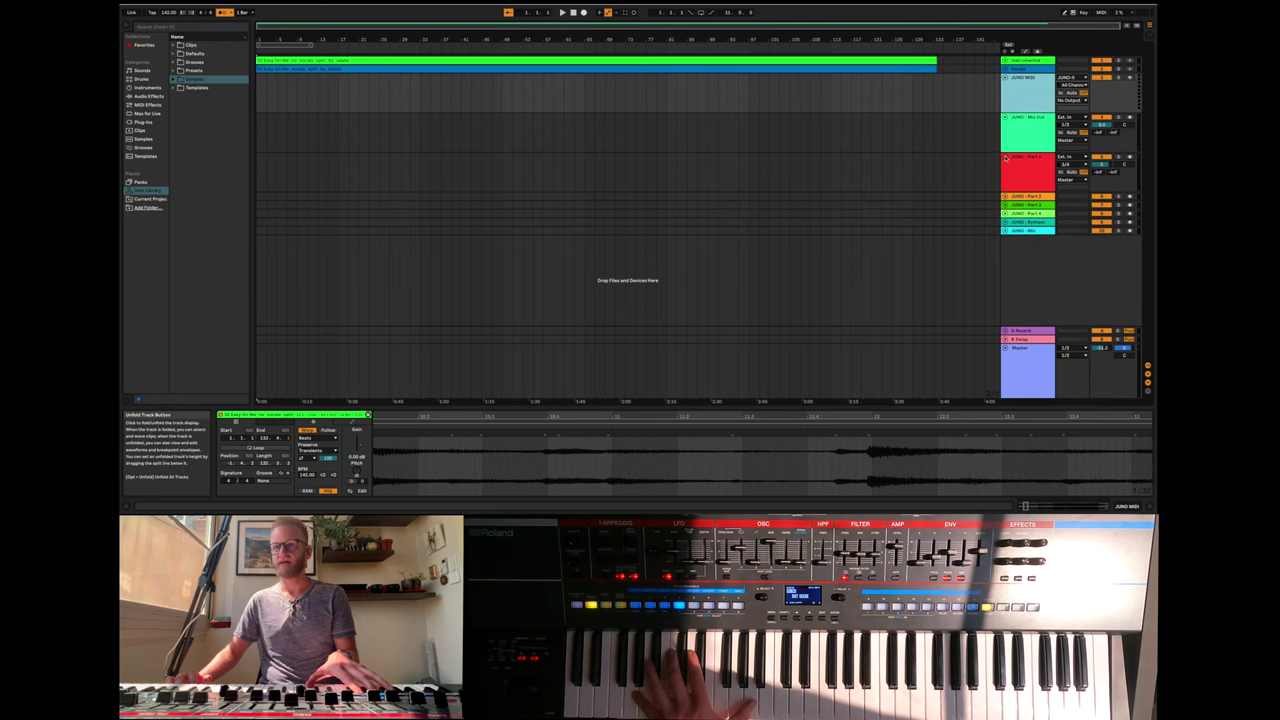
{"action": "left_click", "coordinate": [1066, 165]}
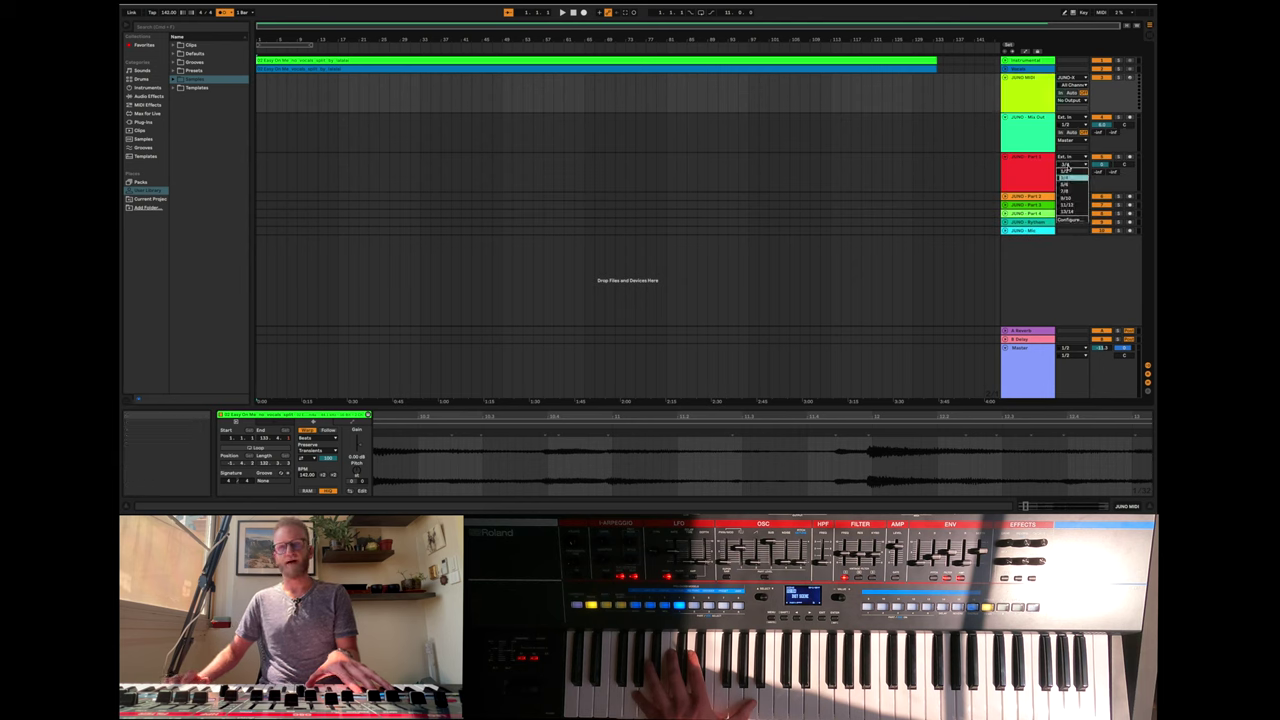
{"action": "left_click", "coordinate": [1015, 177]}
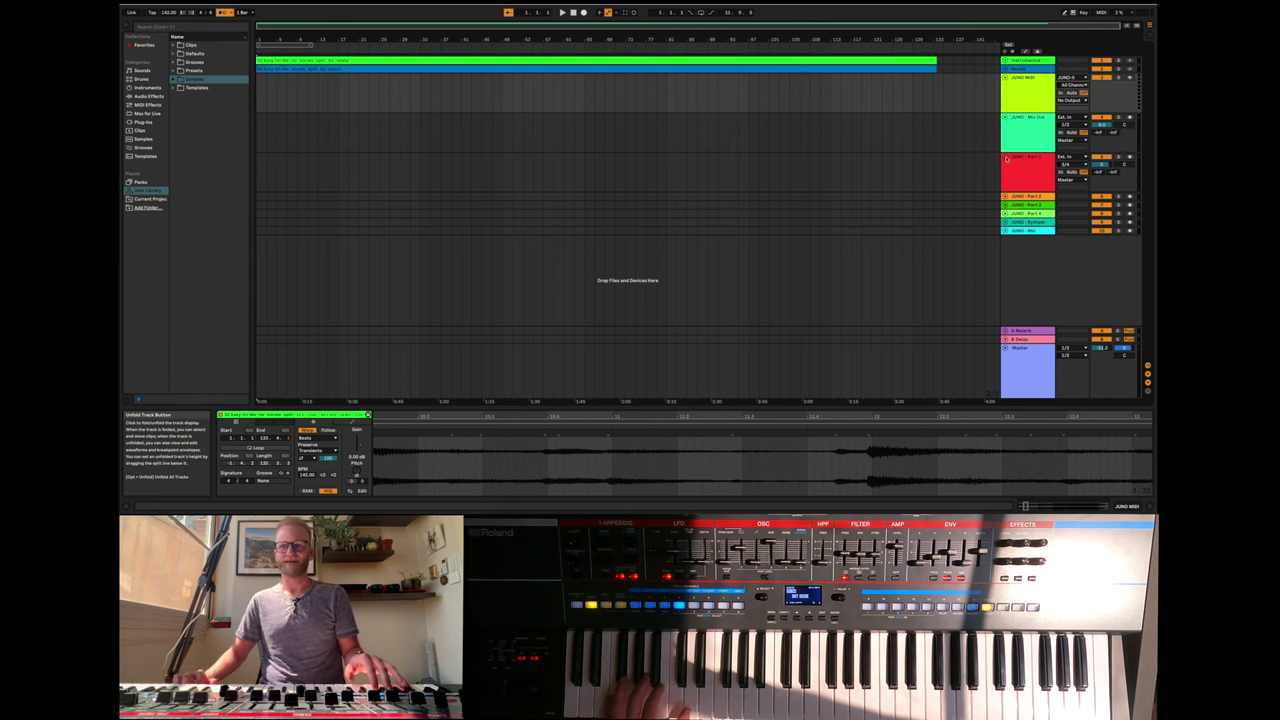
- Fold the JUNO - Part 1 and JUNO - Mix Out tracks and unfold the Vocals and Instrumental tracks, keeping JUNO MIDI unfolded
{"action": "left_click", "coordinate": [1007, 157]}
{"action": "left_click", "coordinate": [1006, 117]}
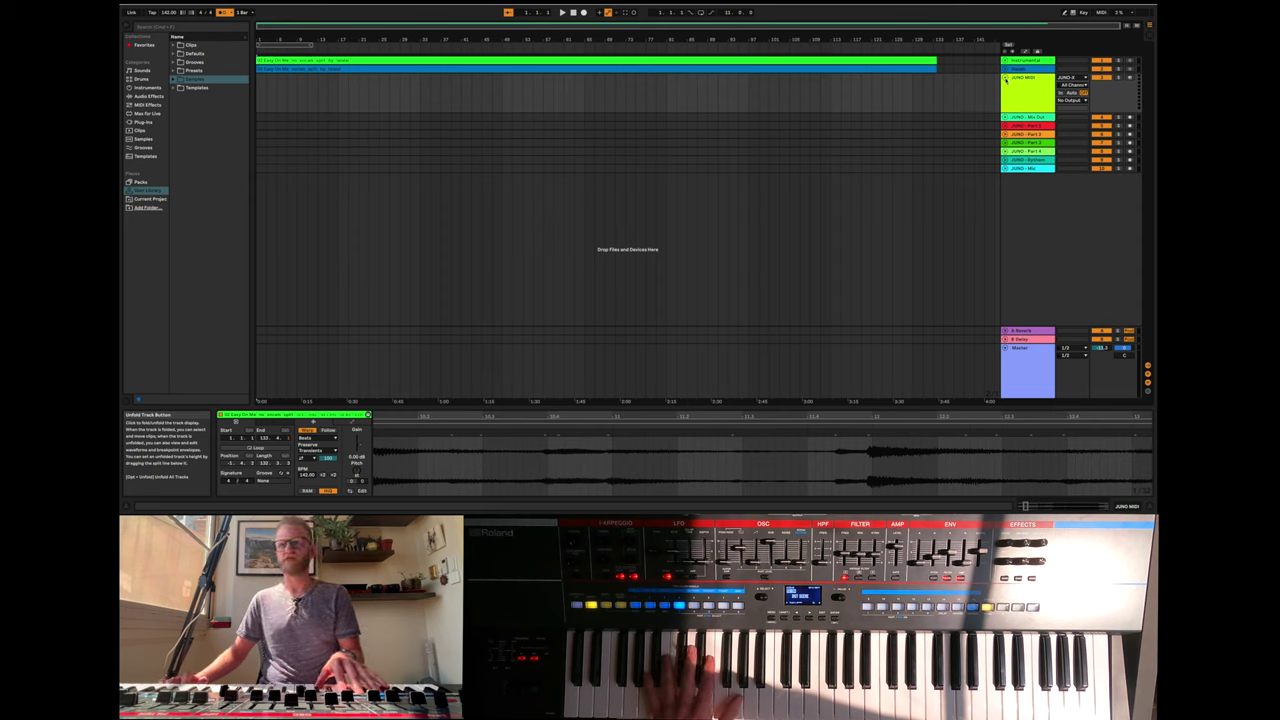
{"action": "left_click", "coordinate": [1005, 80]}
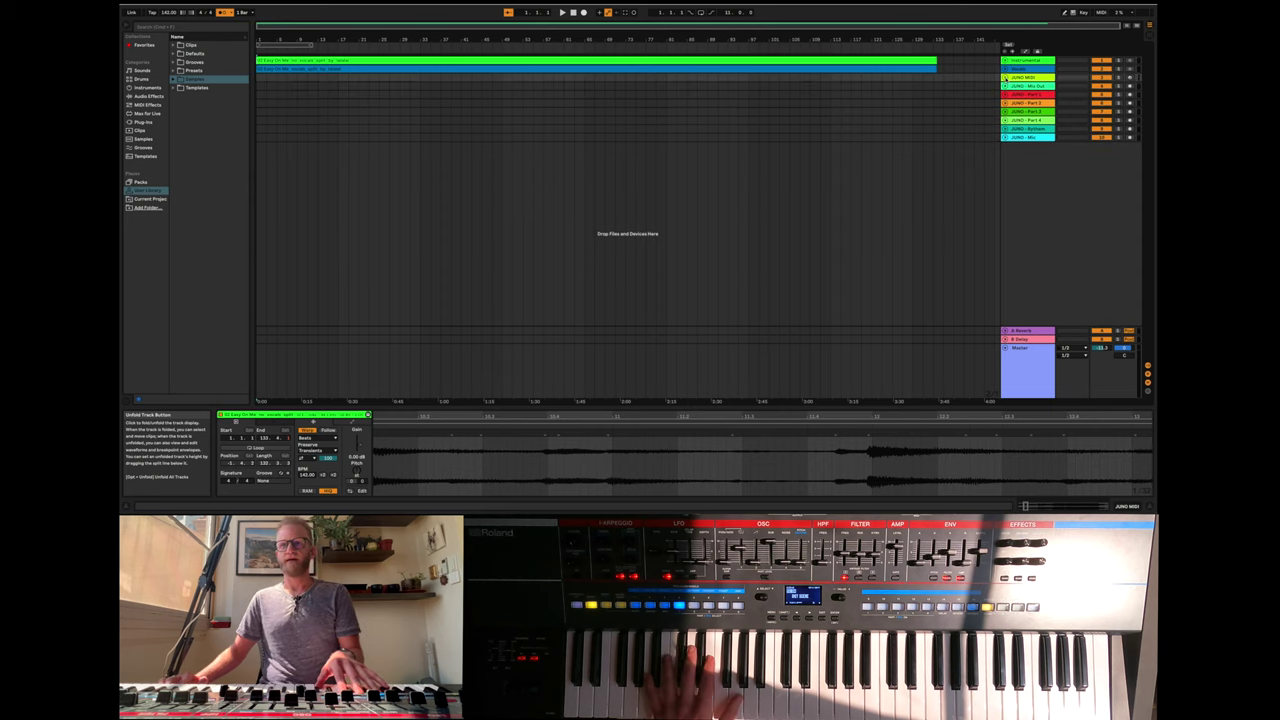
{"action": "left_click", "coordinate": [1005, 80]}
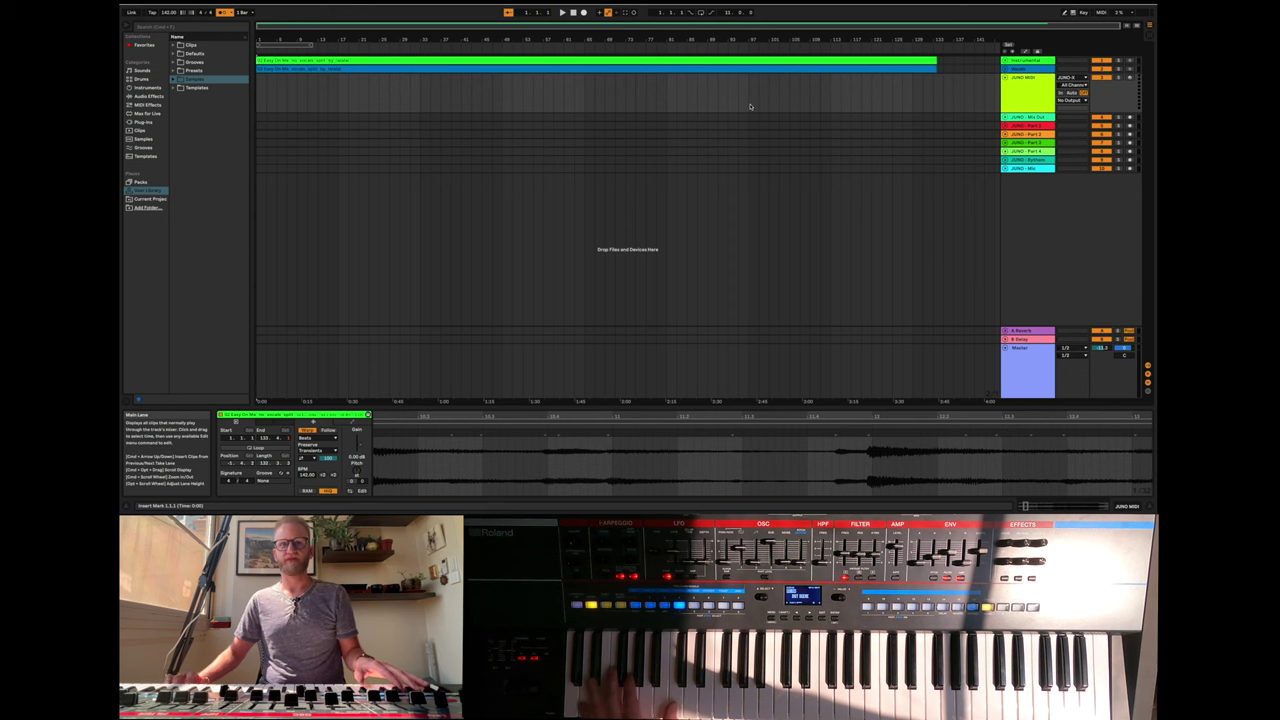
{"action": "left_click", "coordinate": [1005, 69]}
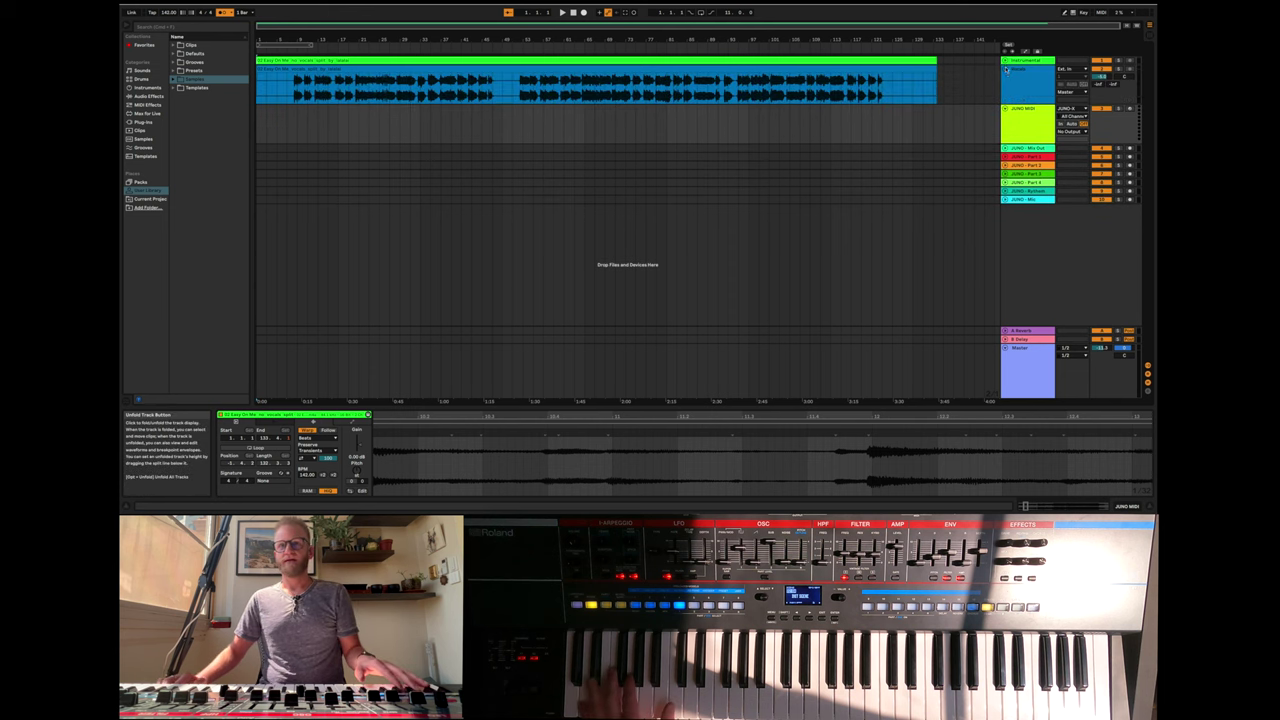
{"action": "left_click", "coordinate": [1005, 62]}
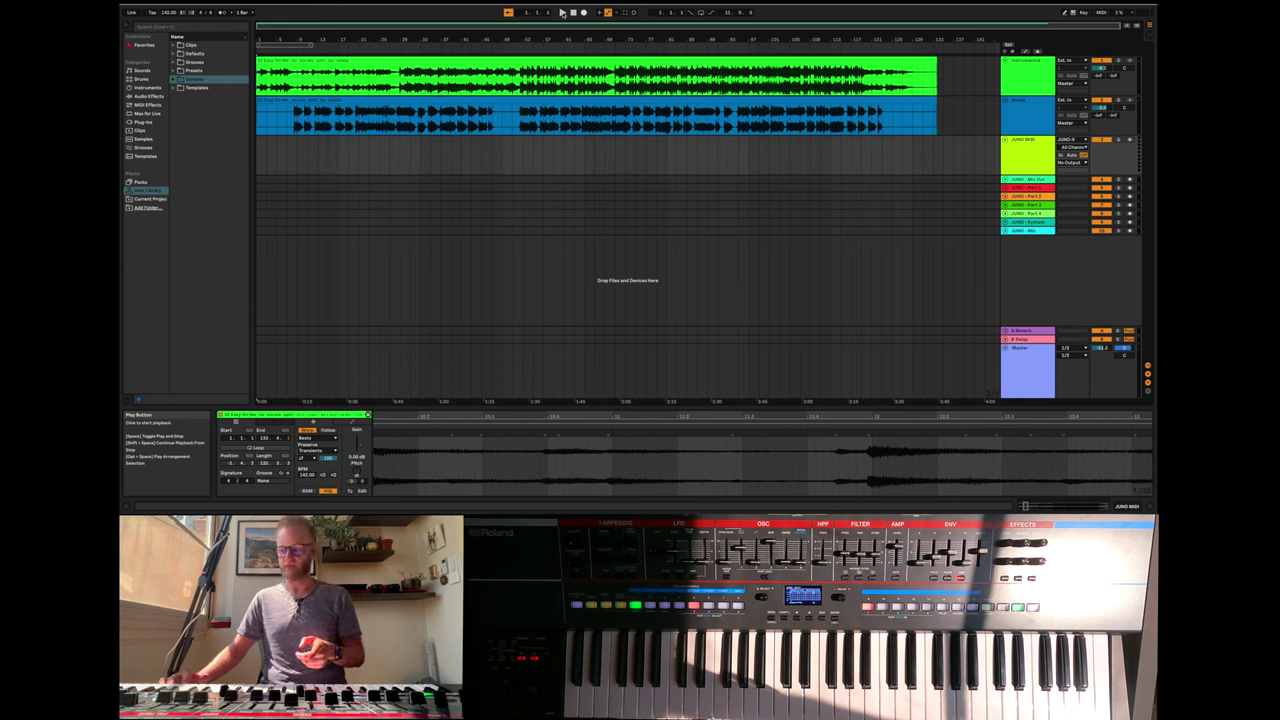
- Play the song with the Instrumental track muted and unmuted to compare the stems, and return playback to the start
{"action": "left_click", "coordinate": [562, 12]}
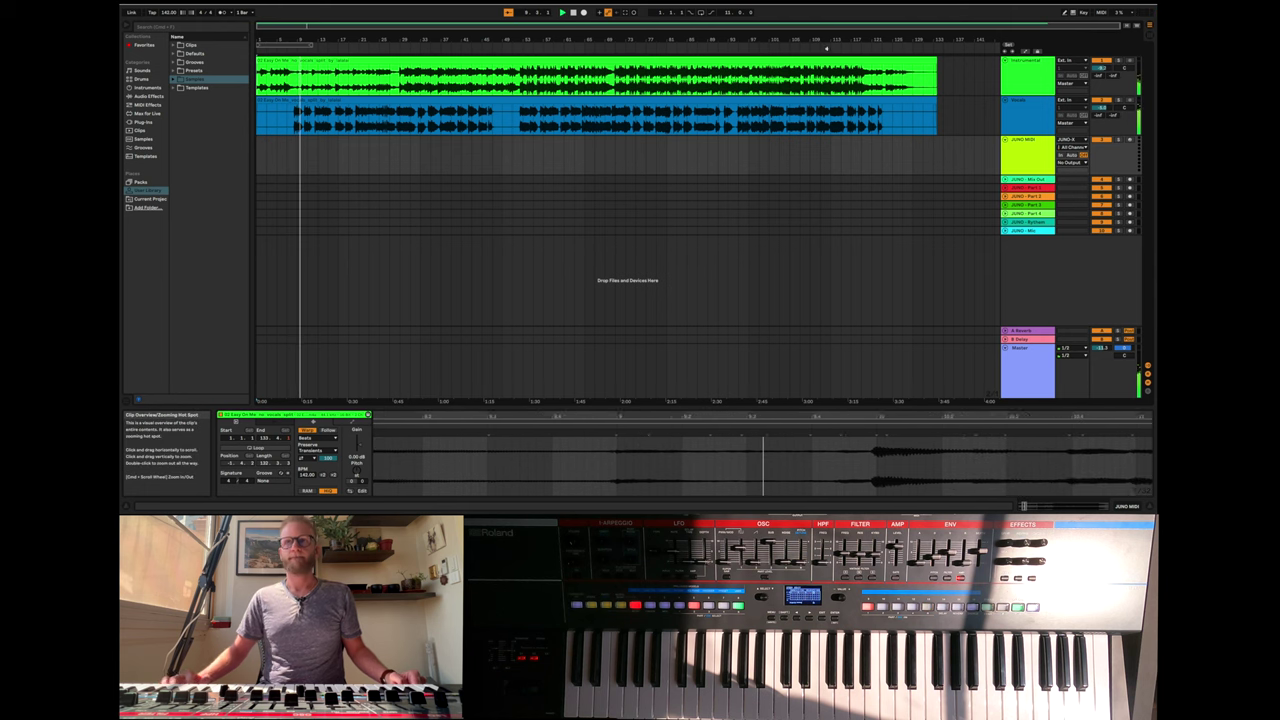
{"action": "left_click", "coordinate": [1102, 61]}
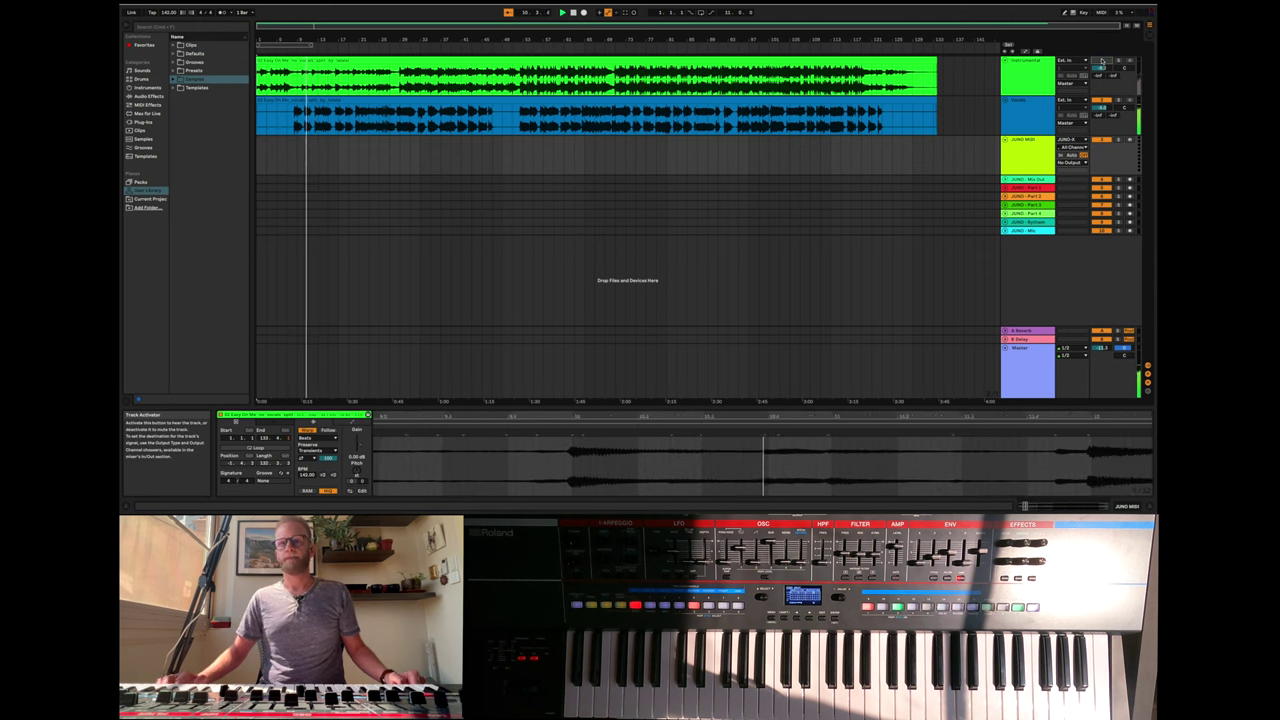
{"action": "left_click", "coordinate": [1102, 61]}
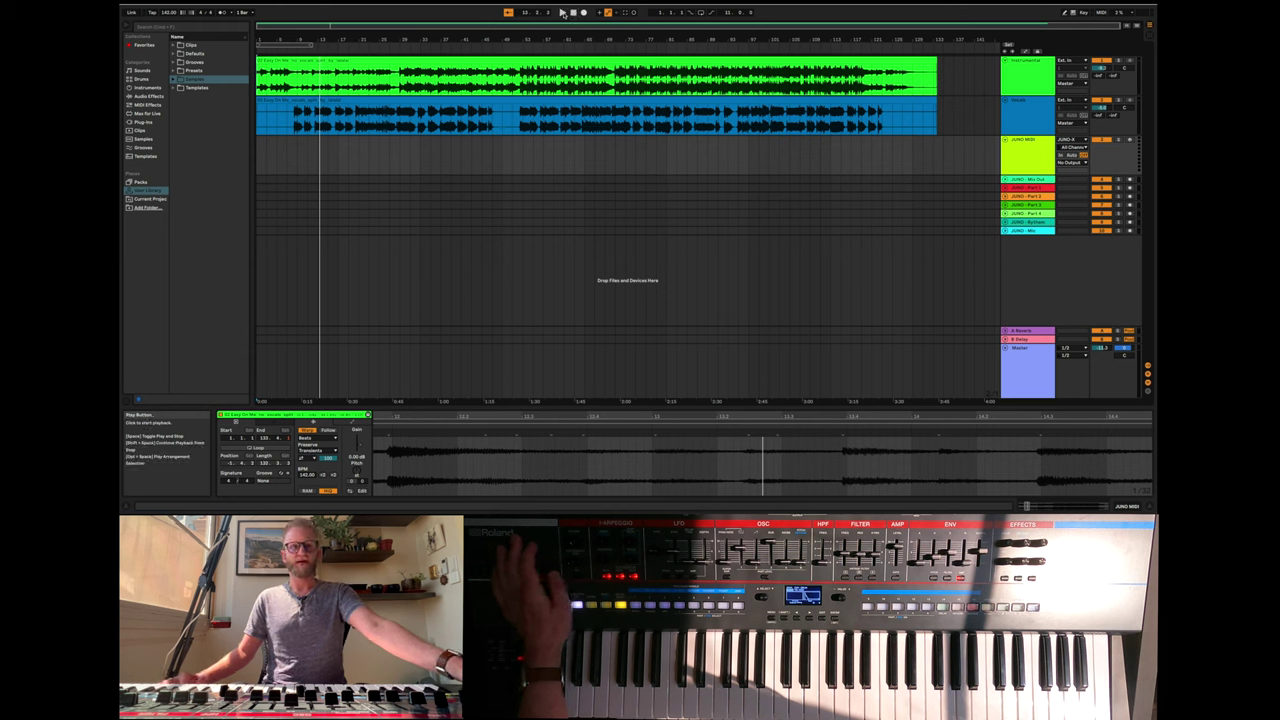
{"action": "left_click", "coordinate": [563, 12]}
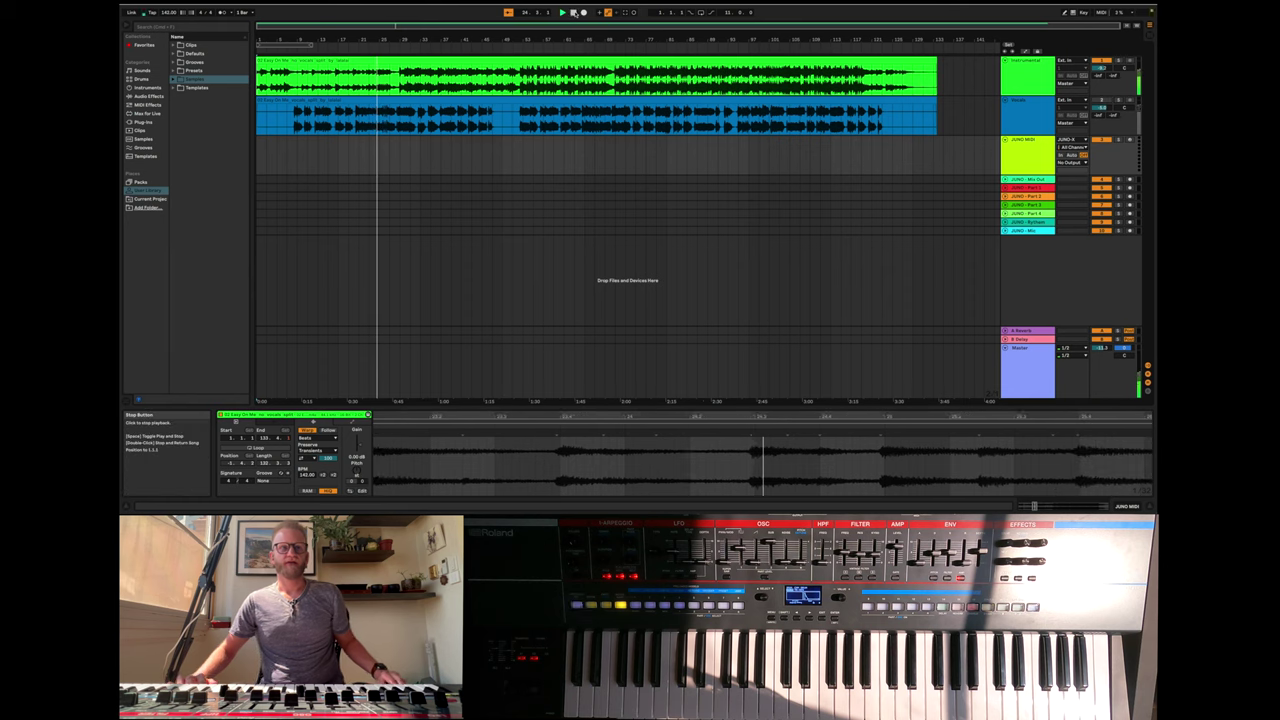
{"action": "left_click", "coordinate": [574, 13]}
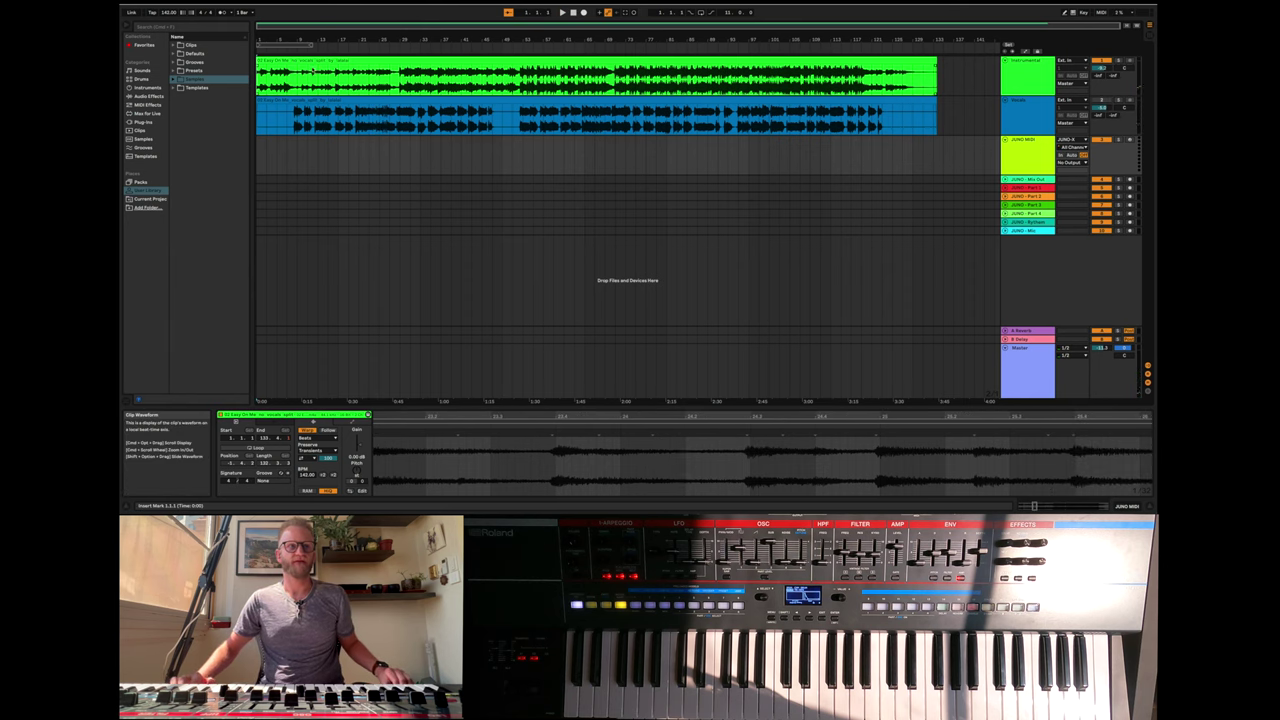
- Shorten the arrangement loop to the first 4 bars and fold the JUNO MIDI track
{"action": "key", "text": "plus"}
{"action": "key", "text": "plus"}
{"action": "key", "text": "plus"}
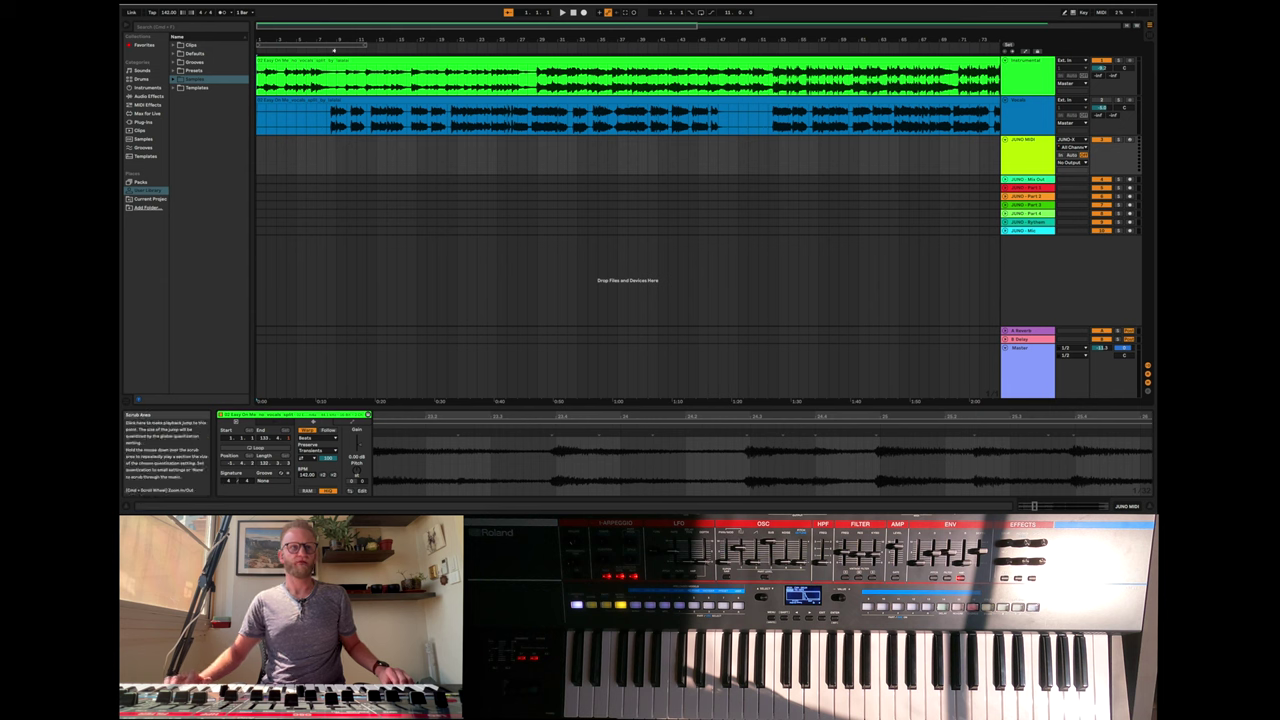
{"action": "left_click", "coordinate": [363, 46]}
{"action": "left_click_drag", "start_coordinate": [363, 46], "coordinate": [296, 46]}
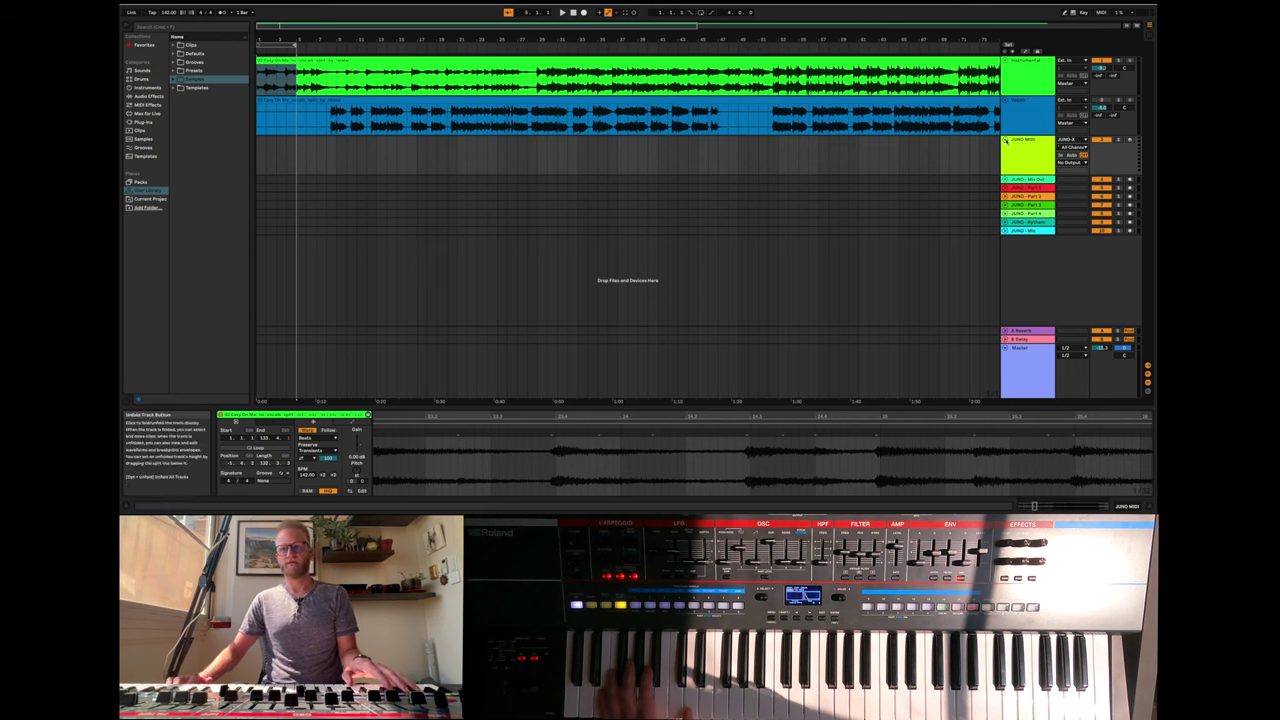
{"action": "left_click", "coordinate": [1005, 141]}
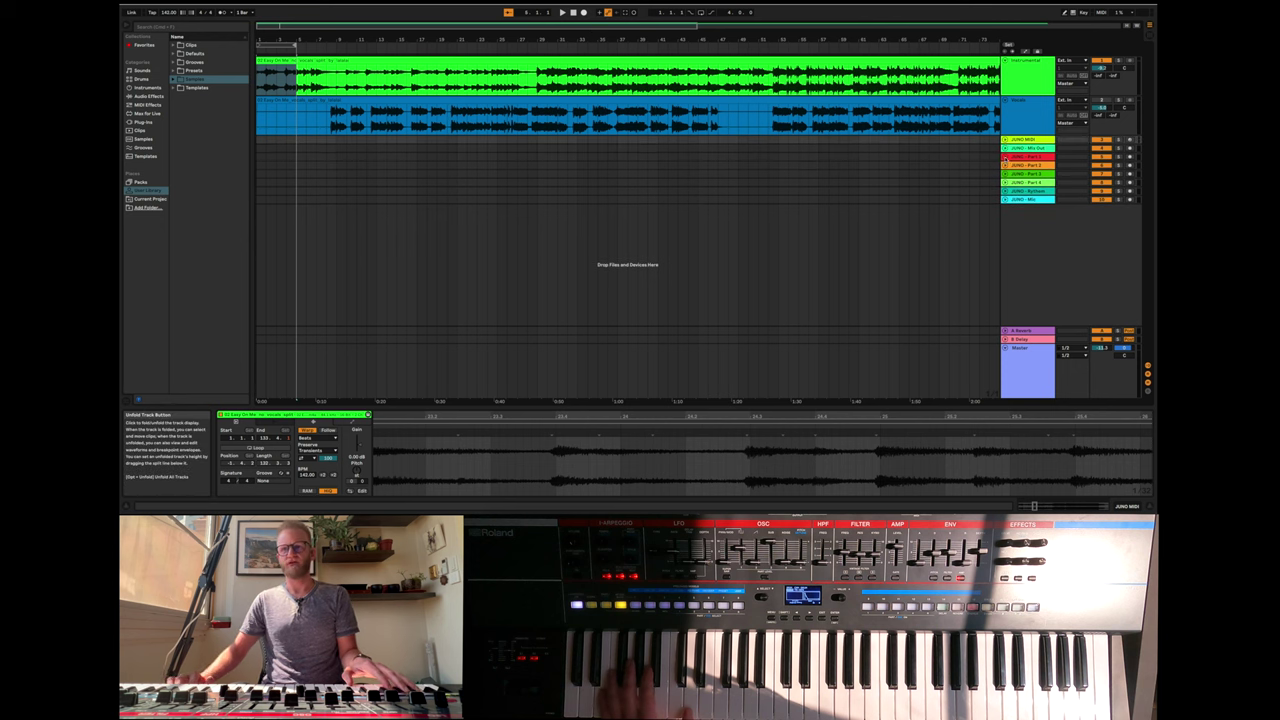
- Unfold the JUNO rhythm track and insert a yellow audio track named 909 Kick between the Vocals and JUNO MIDI tracks
{"action": "left_click", "coordinate": [1006, 191]}
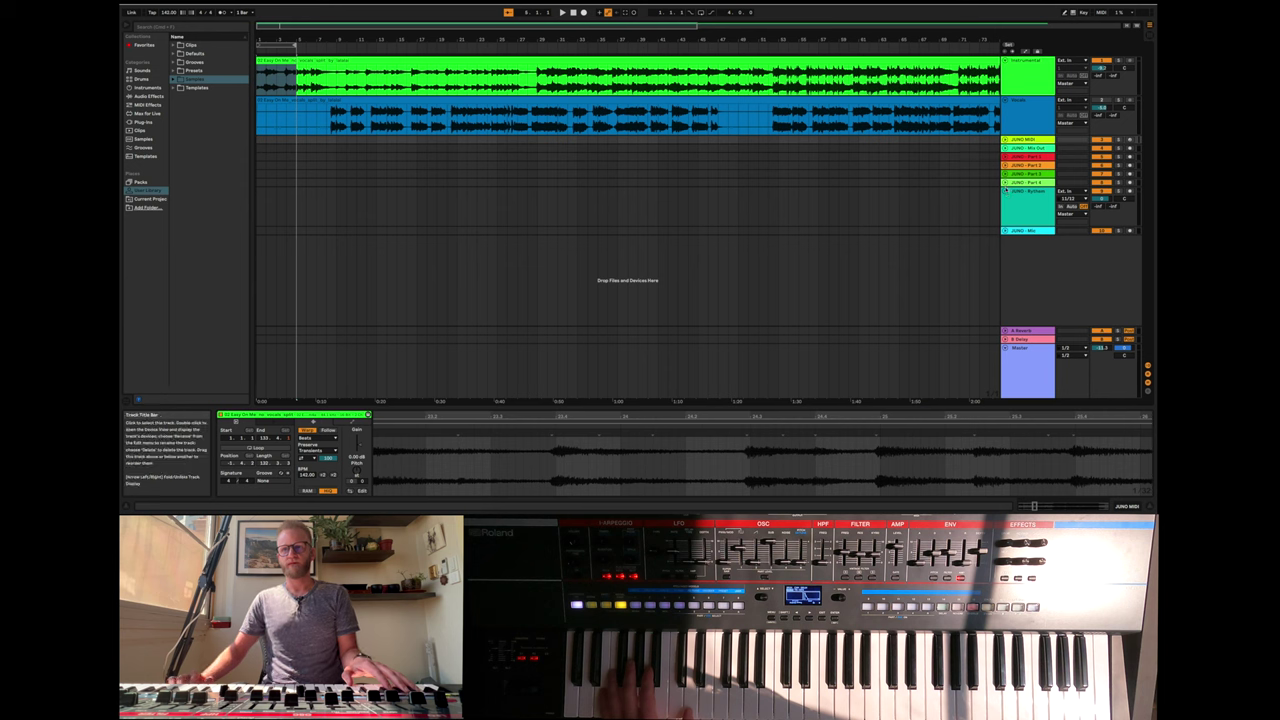
{"action": "right_click", "coordinate": [1030, 145]}
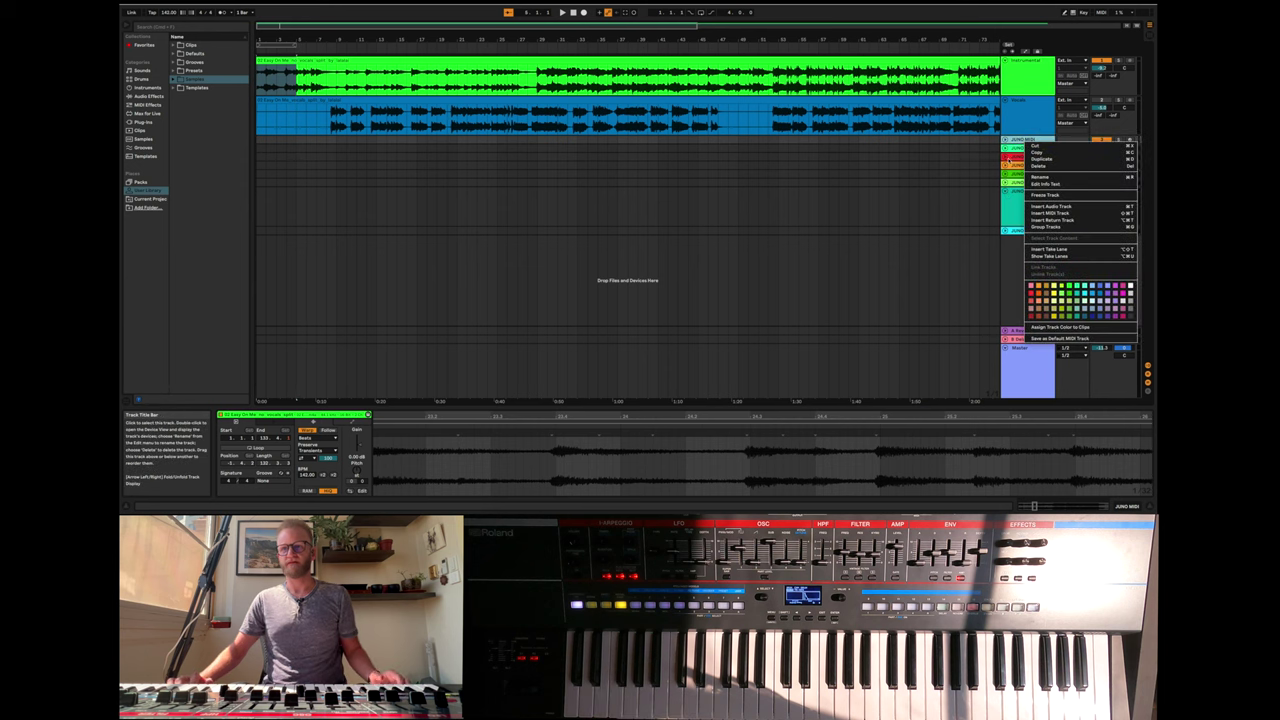
{"action": "left_click", "coordinate": [1050, 206]}
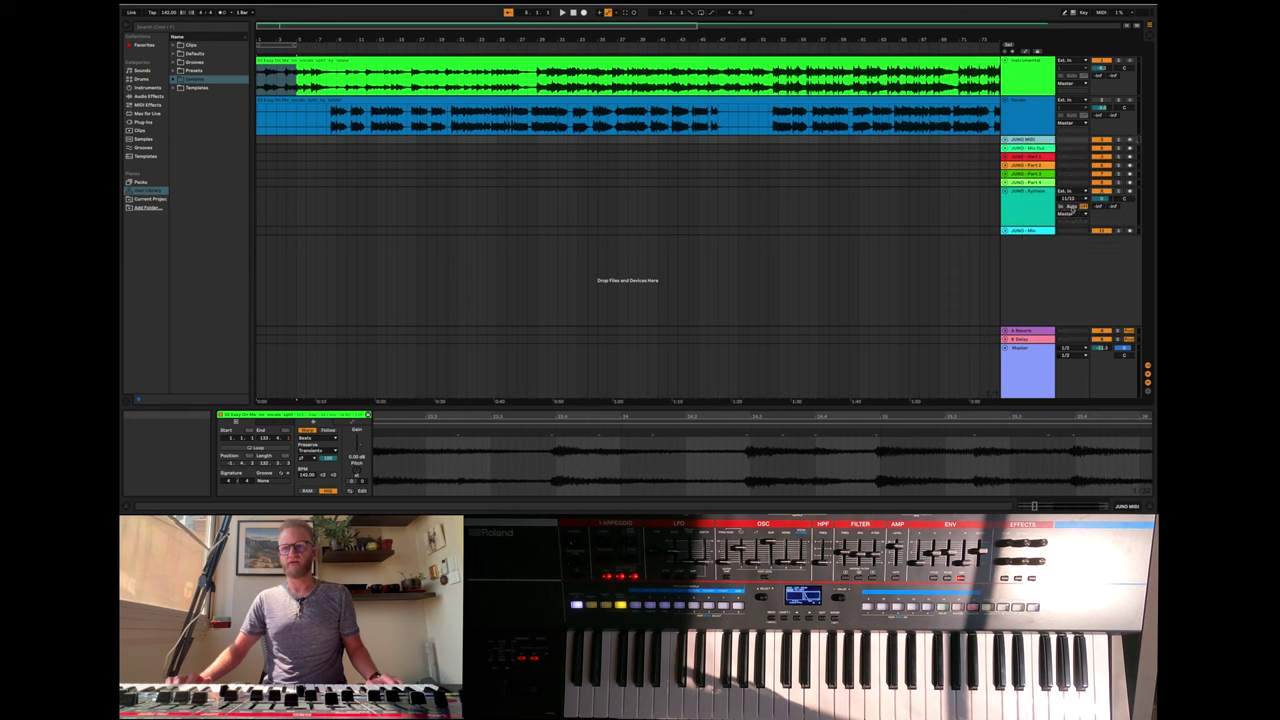
{"action": "mouse_move", "coordinate": [1028, 160]}
{"action": "left_mouse_down"}
{"action": "mouse_move", "coordinate": [1030, 130]}
{"action": "mouse_move", "coordinate": [1026, 140]}
{"action": "left_mouse_up"}
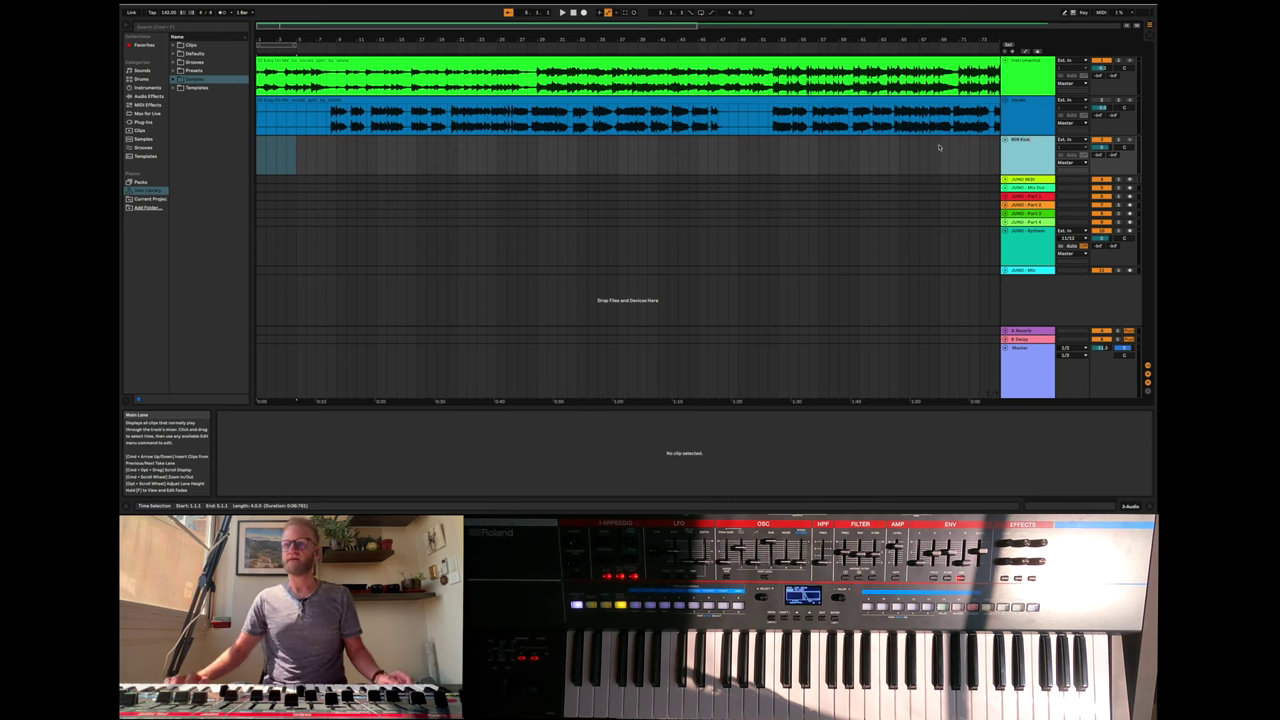
{"action": "left_click", "coordinate": [885, 180]}
{"action": "left_click", "coordinate": [898, 162]}
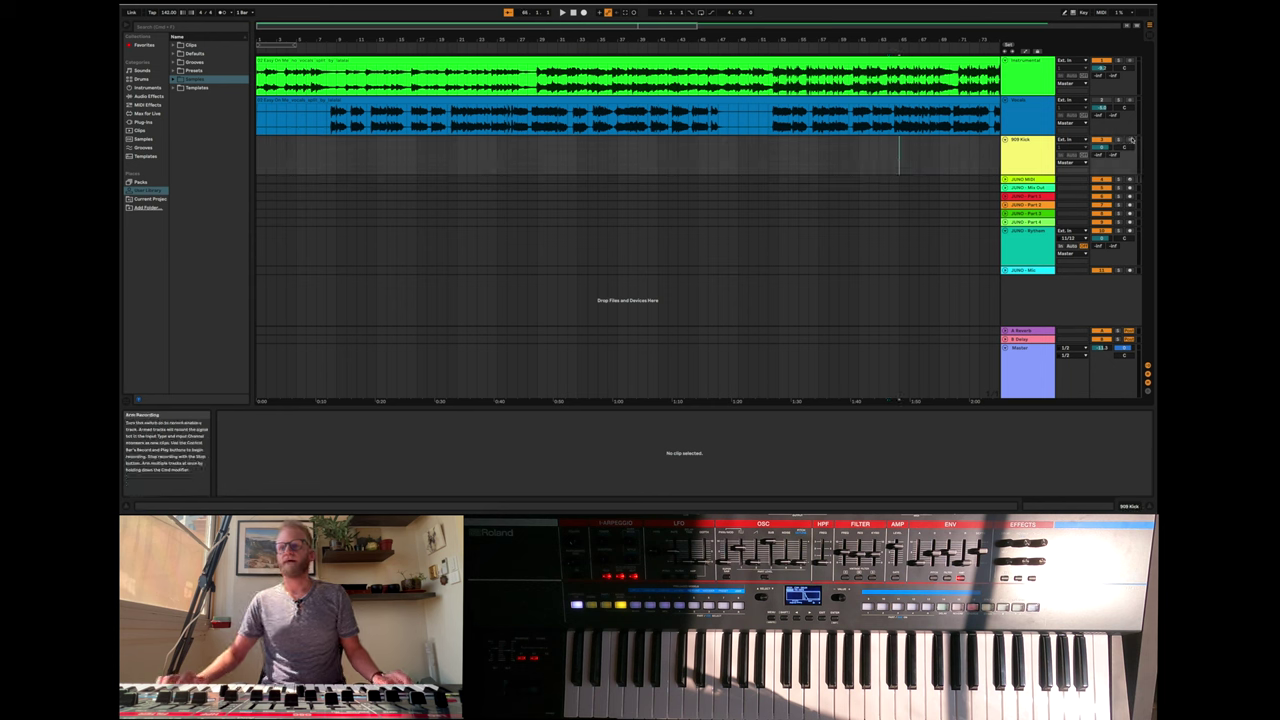
- Examine the mono and stereo inputs enabled in the audio input configuration, and close the preferences without changing them
{"action": "left_click", "coordinate": [1068, 140]}
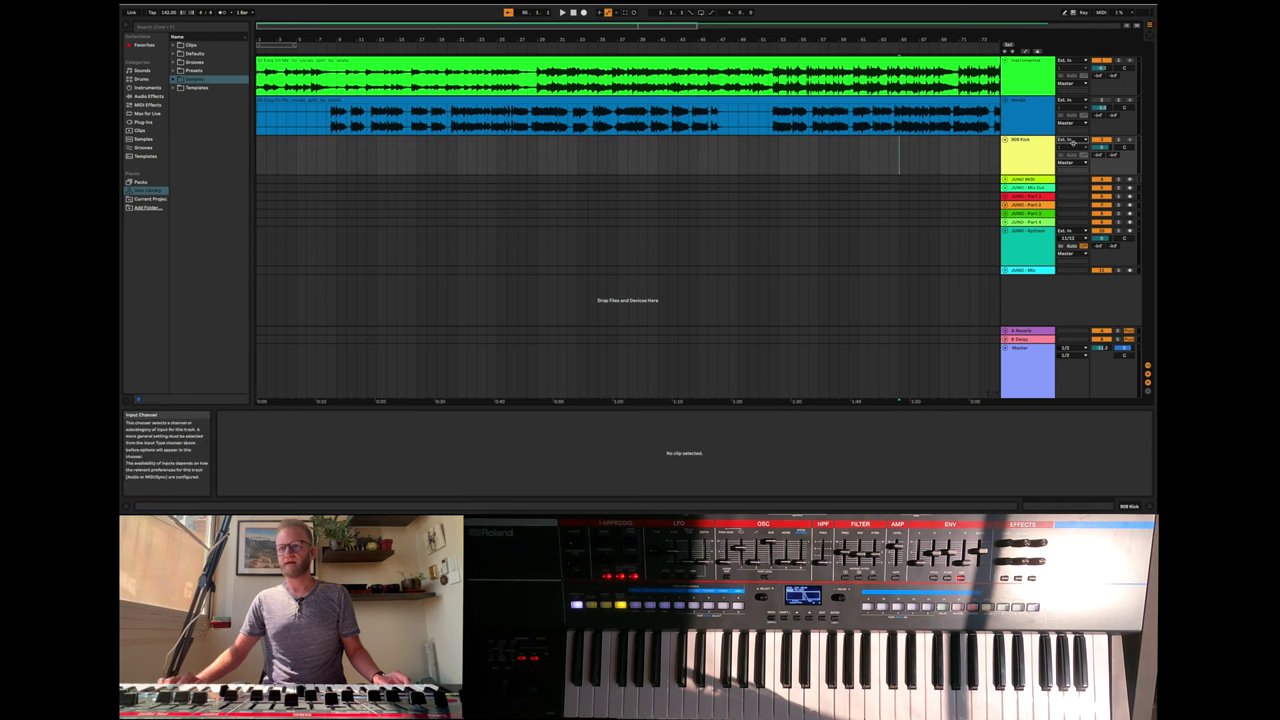
{"action": "left_click", "coordinate": [1073, 156]}
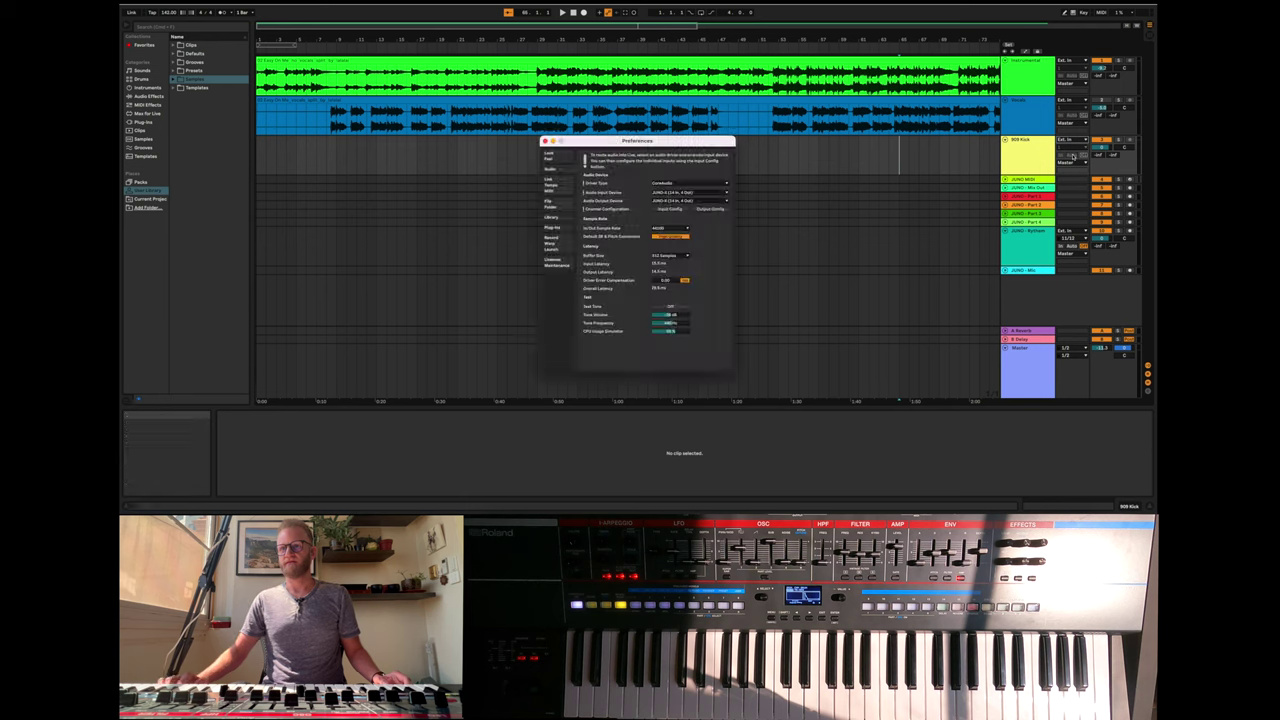
{"action": "left_click", "coordinate": [670, 208]}
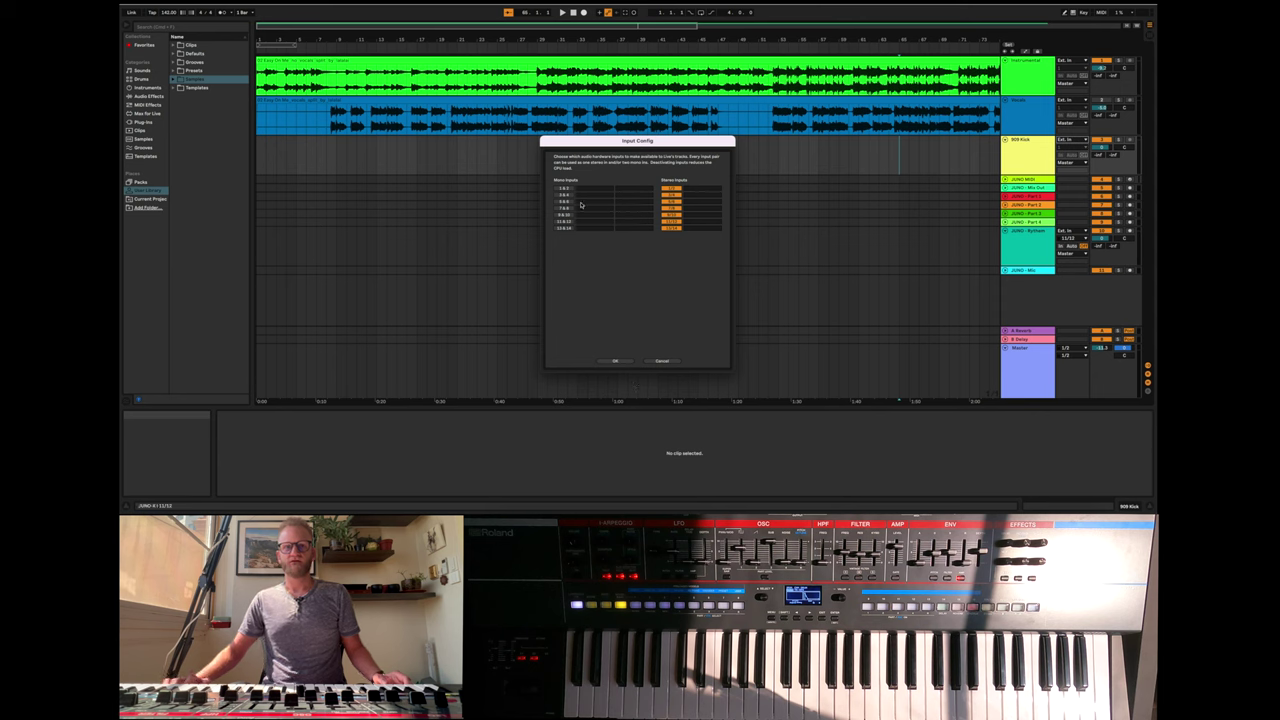
{"action": "left_click", "coordinate": [665, 360]}
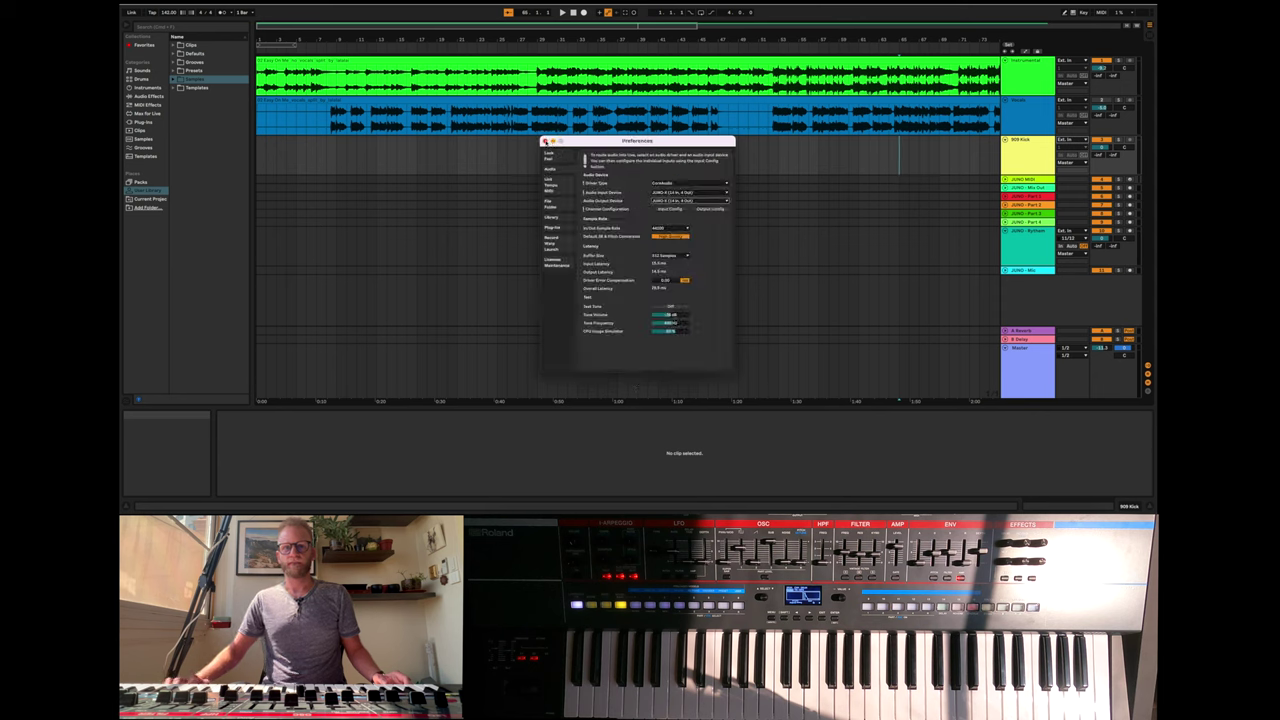
{"action": "left_click", "coordinate": [545, 141]}
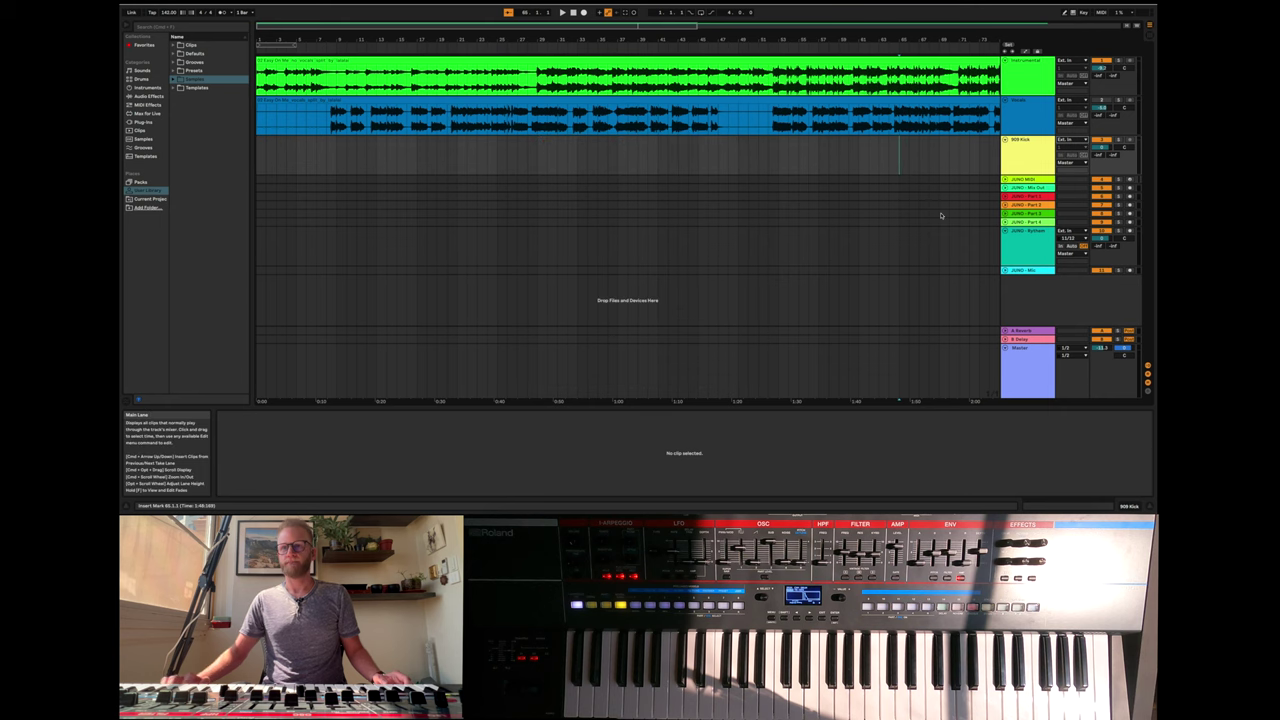
- Set the 909 Kick track's input channel to 11/12, check the JUNO - Part 4 routing, and fold the JUNO rhythm track
{"action": "left_click", "coordinate": [1077, 145]}
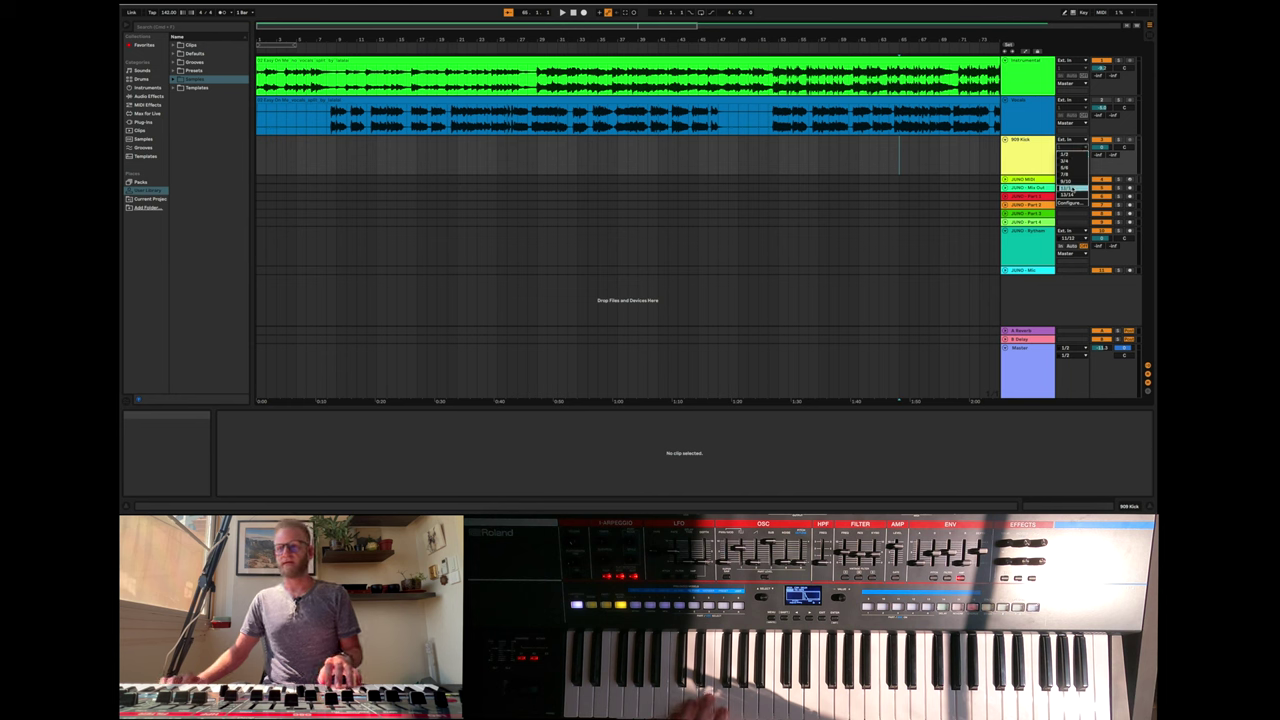
{"action": "left_click", "coordinate": [1073, 188]}
{"action": "left_click", "coordinate": [1005, 221]}
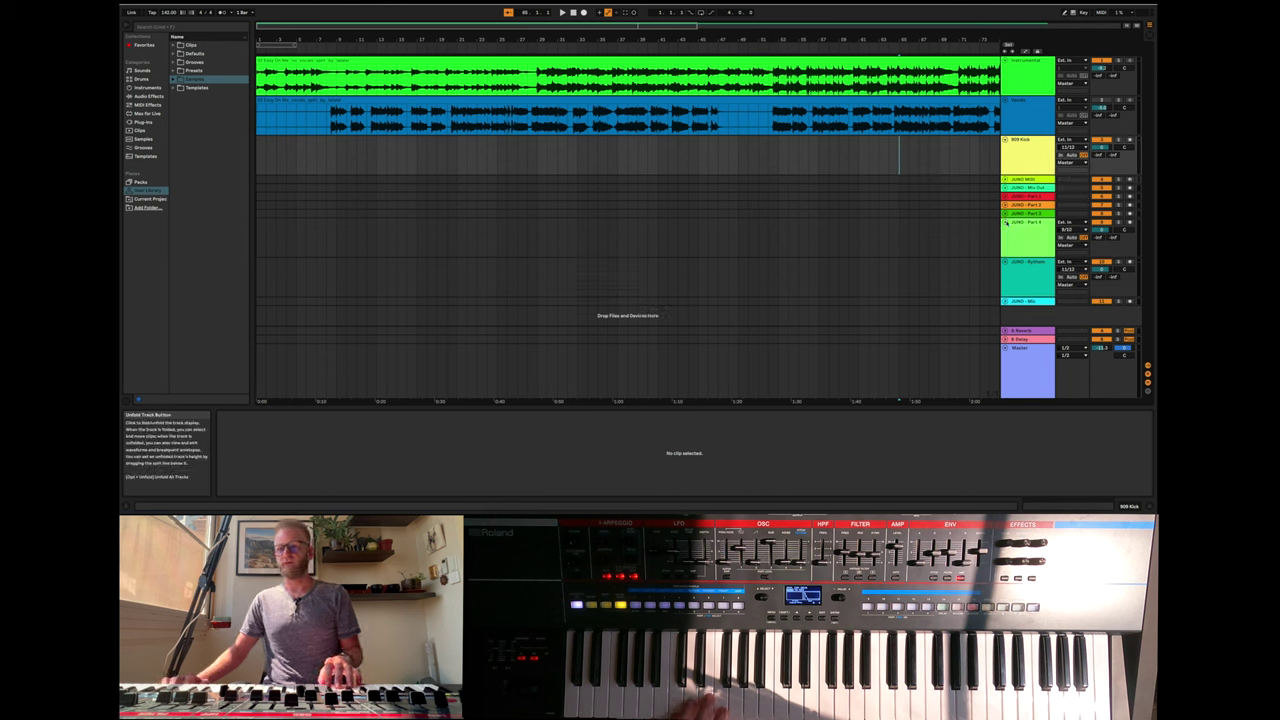
{"action": "left_click", "coordinate": [1005, 222]}
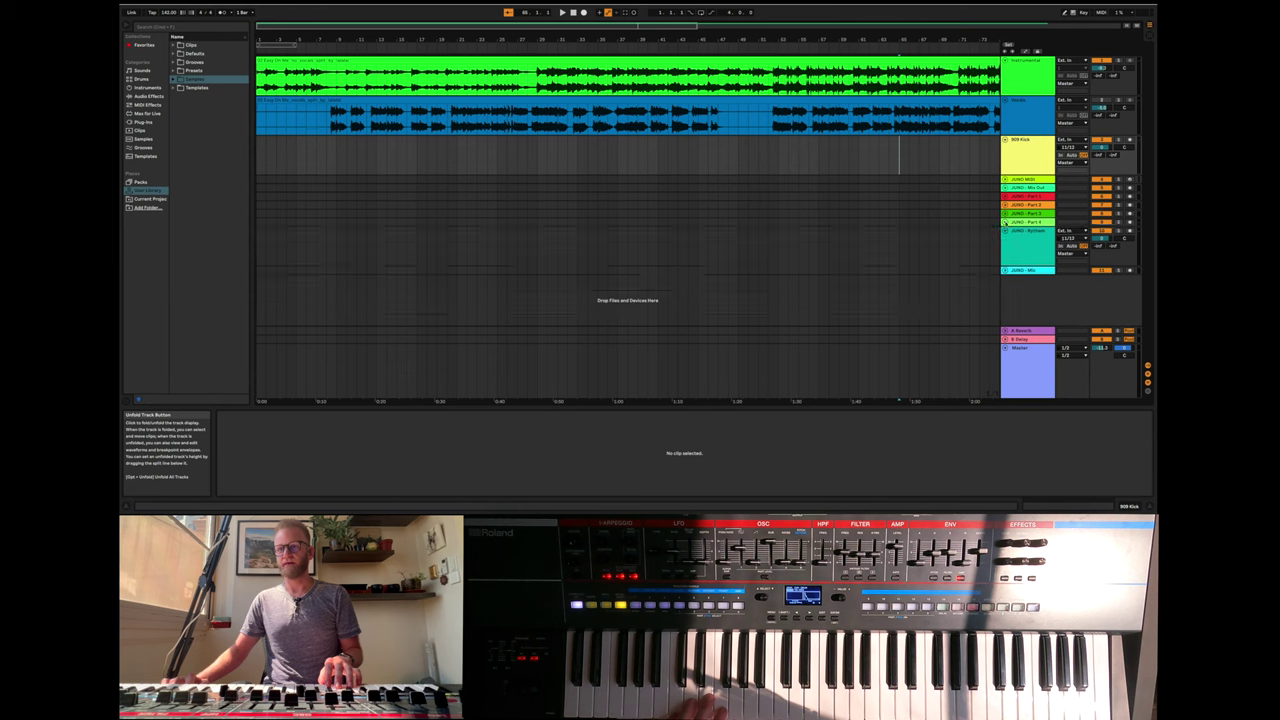
{"action": "left_click", "coordinate": [1005, 231]}
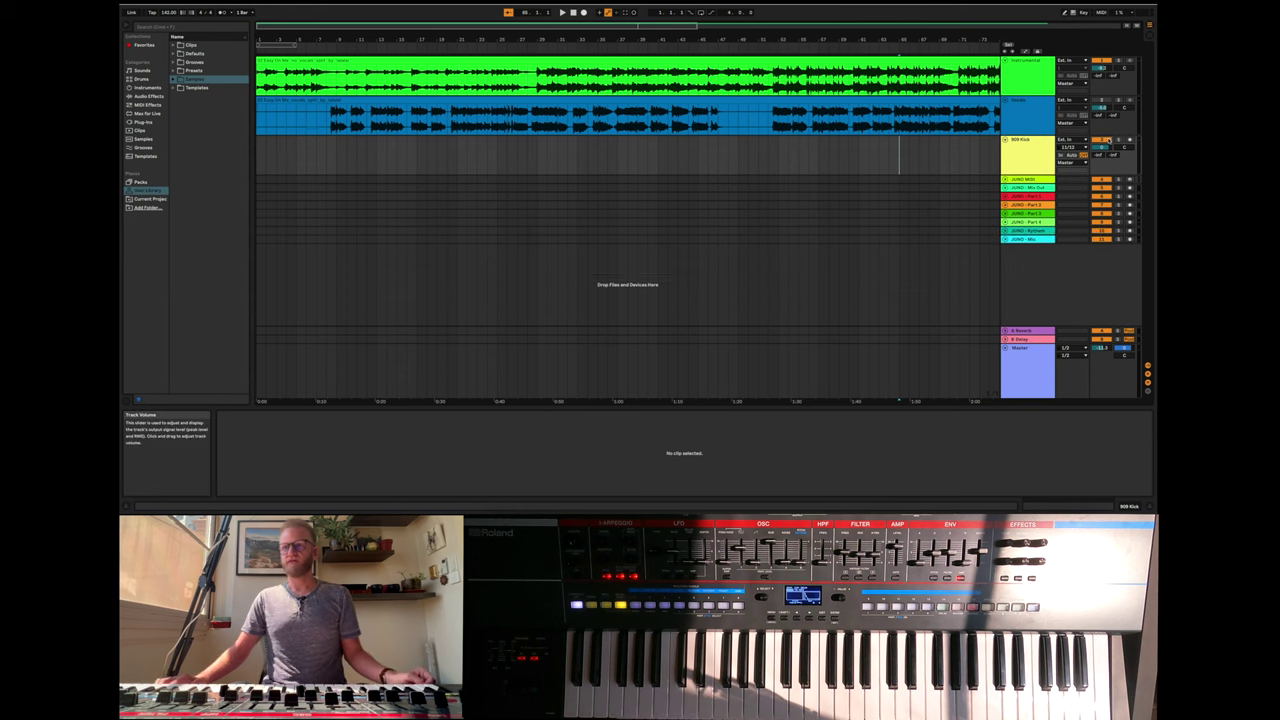
- Arm the 909 Kick track for recording and set the metronome count-in to 2 bars
{"action": "left_click", "coordinate": [1130, 140]}
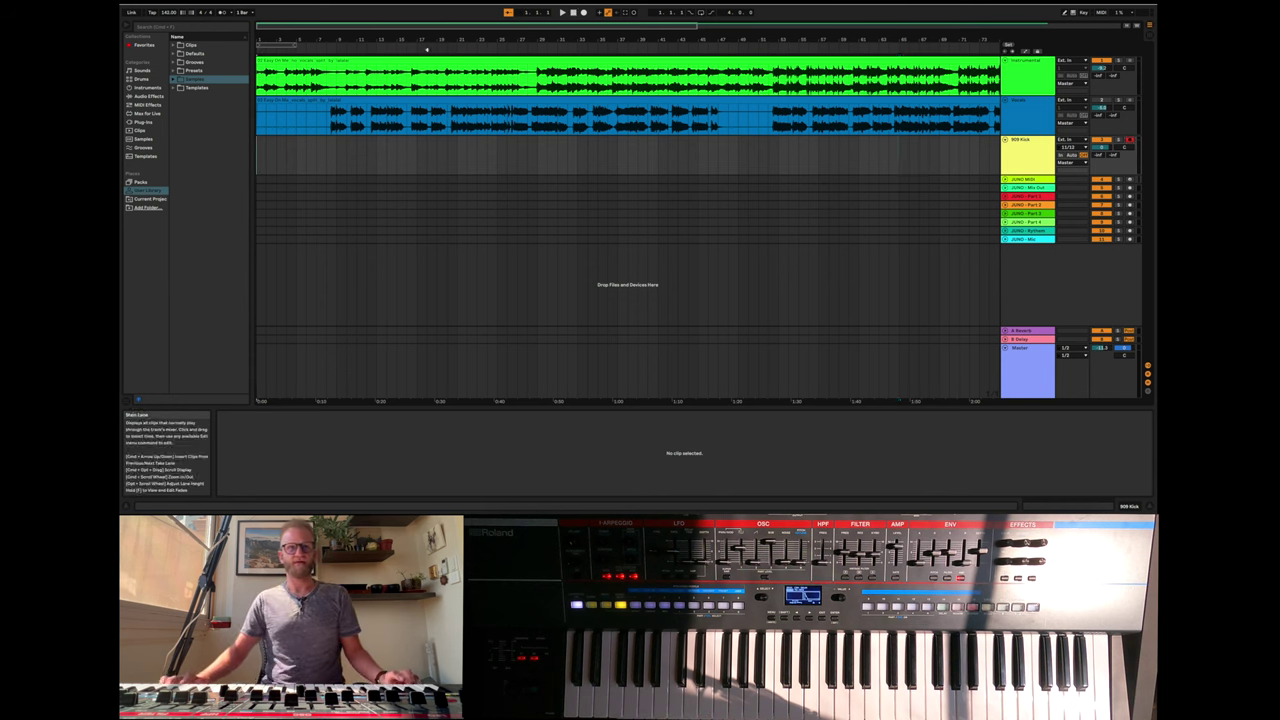
{"action": "left_click", "coordinate": [253, 13]}
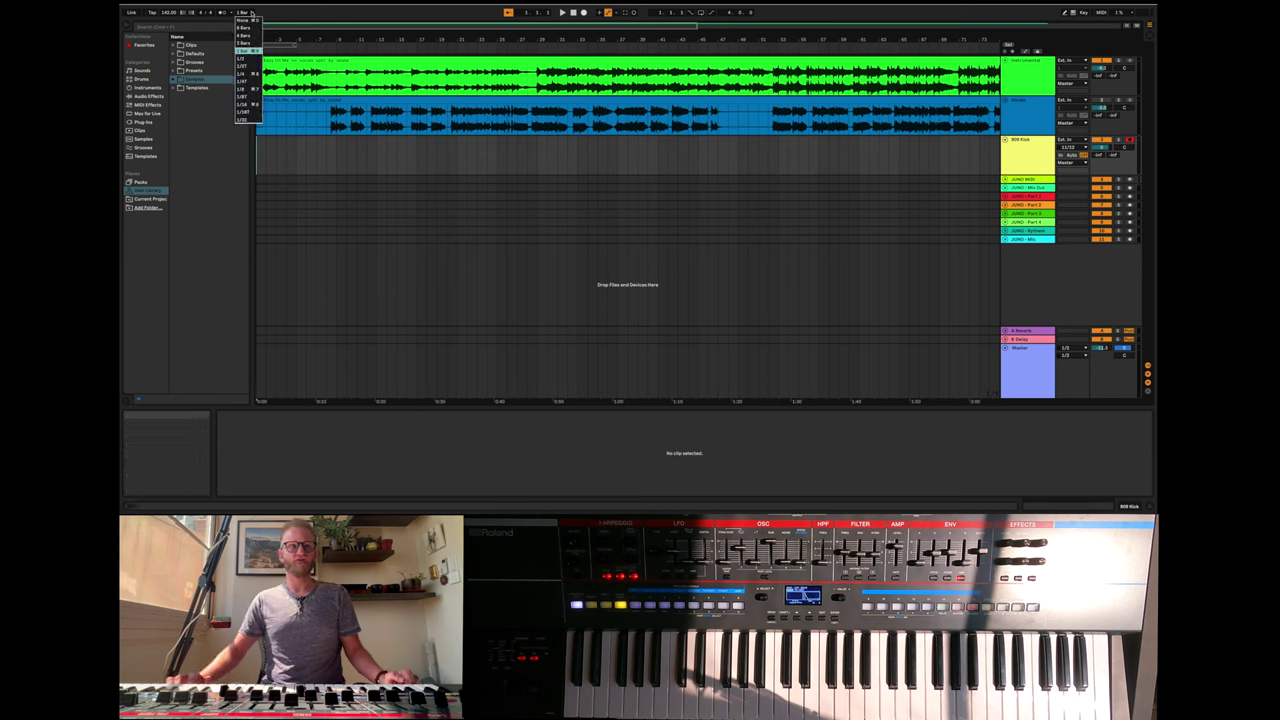
{"action": "left_click", "coordinate": [229, 14]}
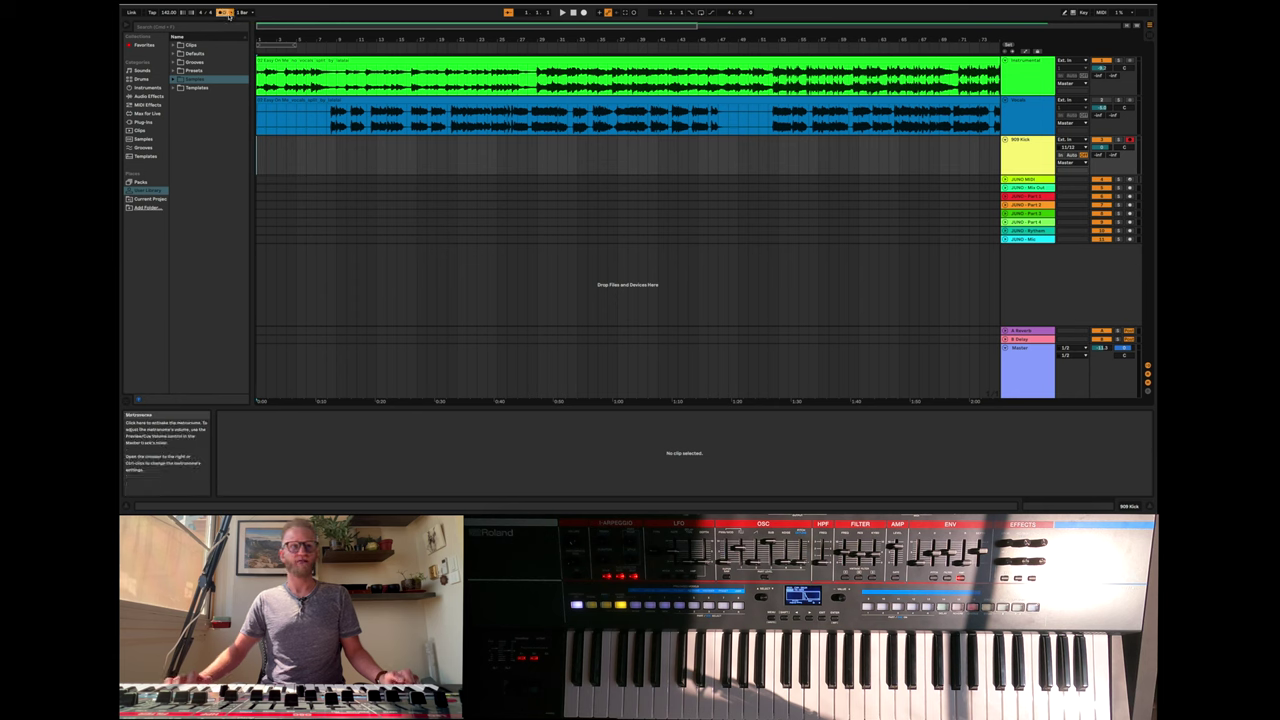
{"action": "left_click", "coordinate": [232, 14]}
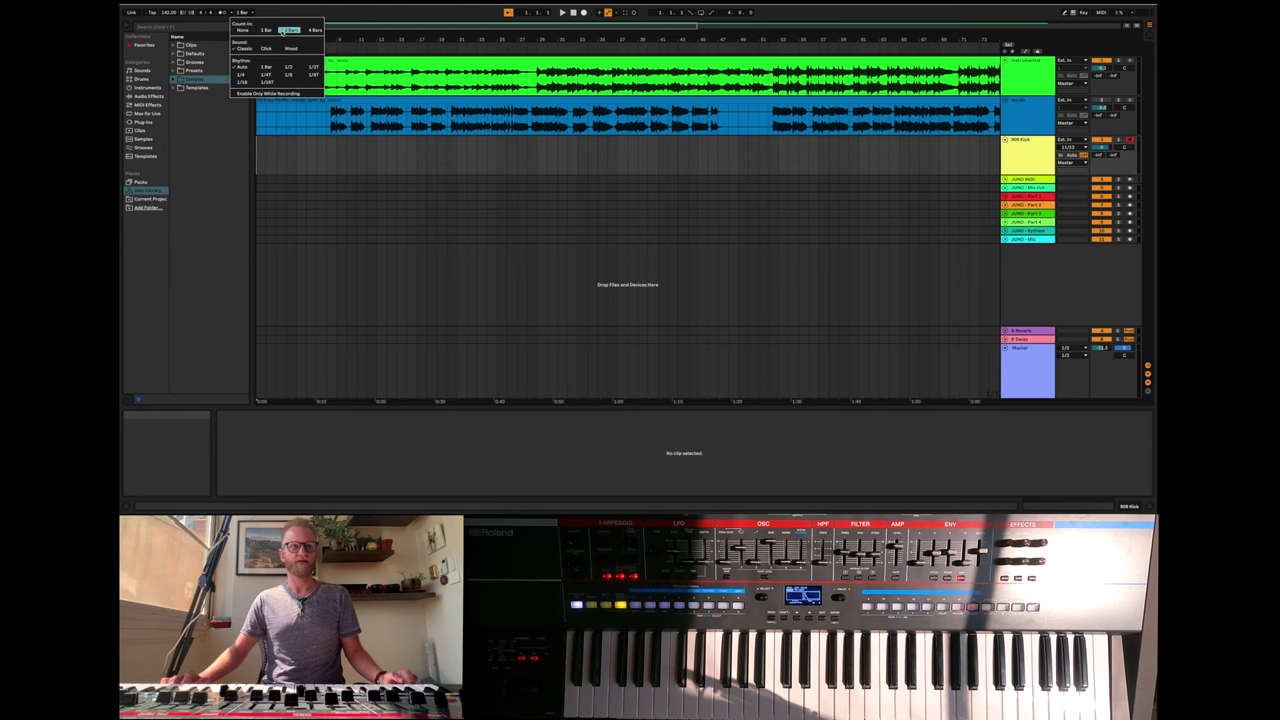
{"action": "left_click", "coordinate": [278, 8]}
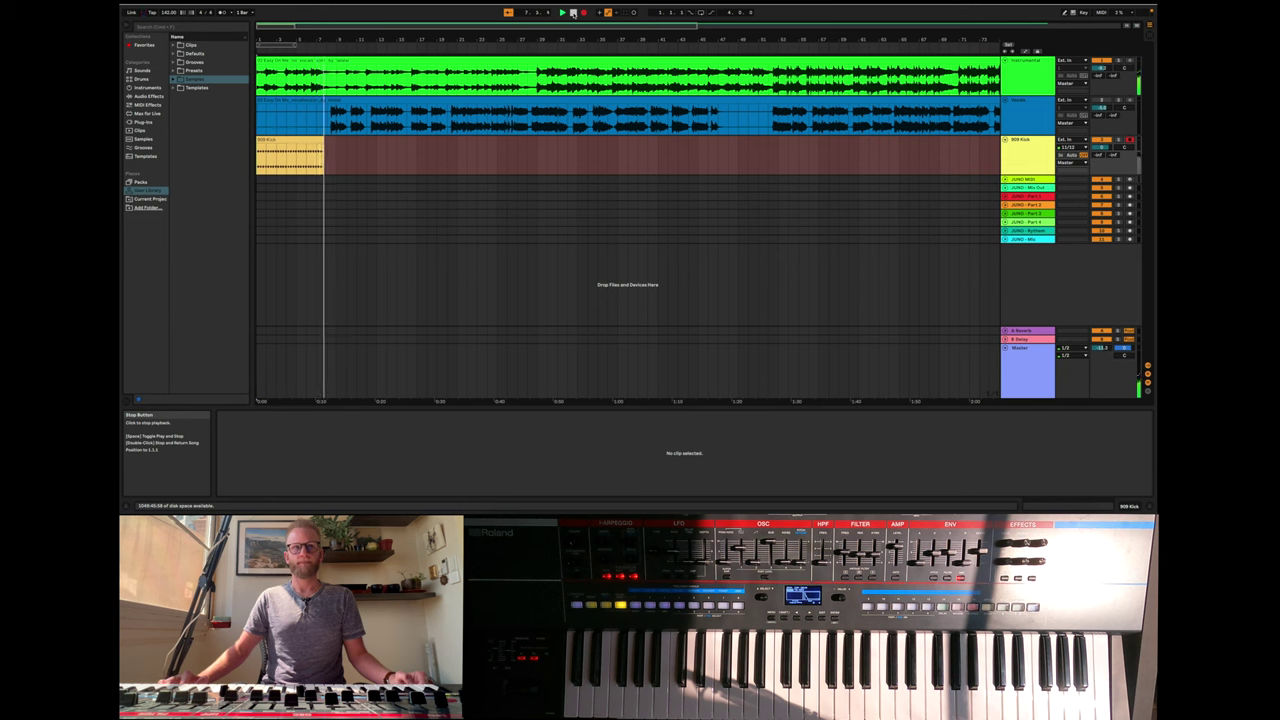
- Record about 7 bars on the 909 Kick track and play back the beginning of the take against the stems
{"action": "left_click", "coordinate": [573, 13]}
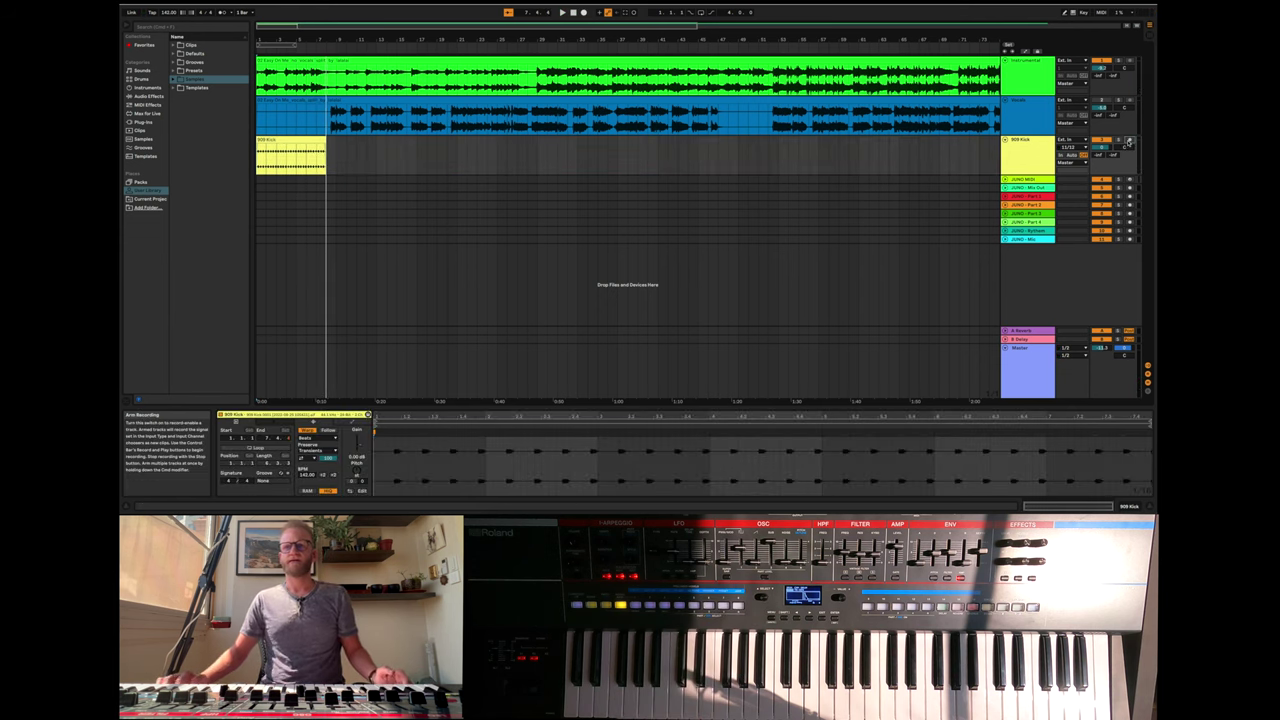
{"action": "scroll", "coordinate": [413, 165], "scroll_direction": "up", "scroll_amount": 8}
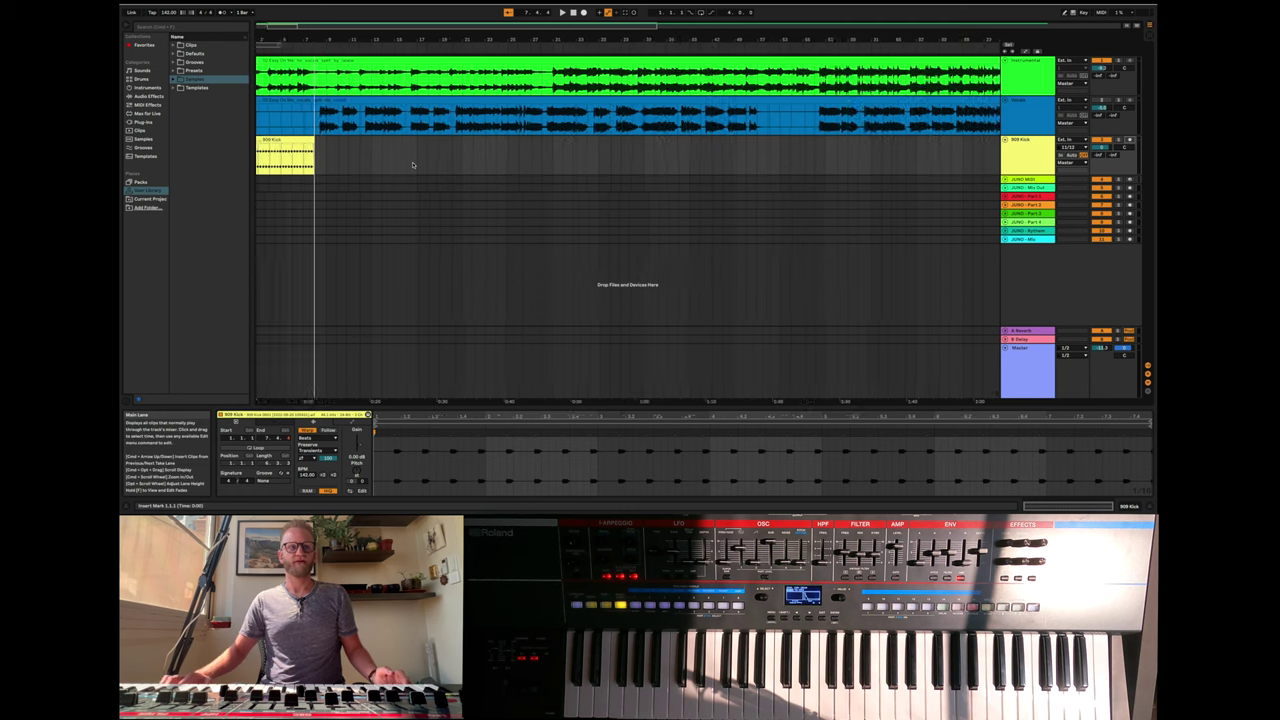
{"action": "scroll", "coordinate": [413, 165], "scroll_direction": "left", "scroll_amount": 5}
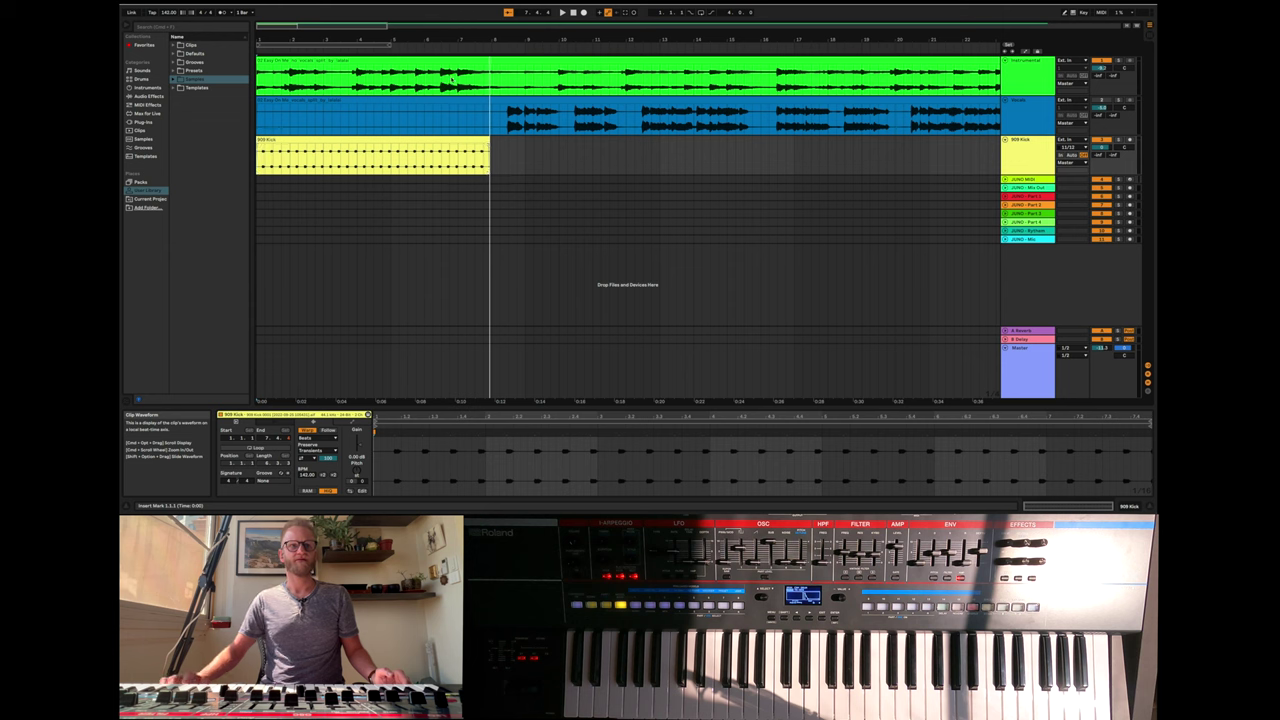
{"action": "left_click", "coordinate": [573, 12]}
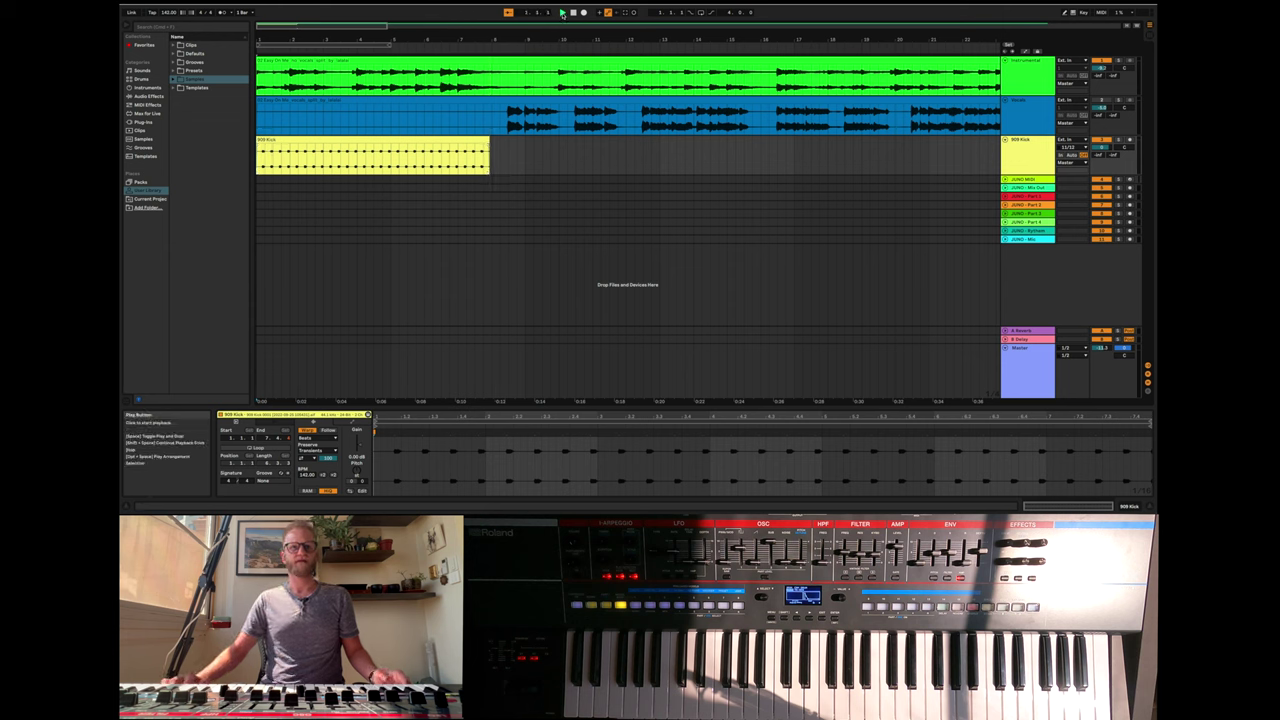
{"action": "left_click", "coordinate": [562, 13]}
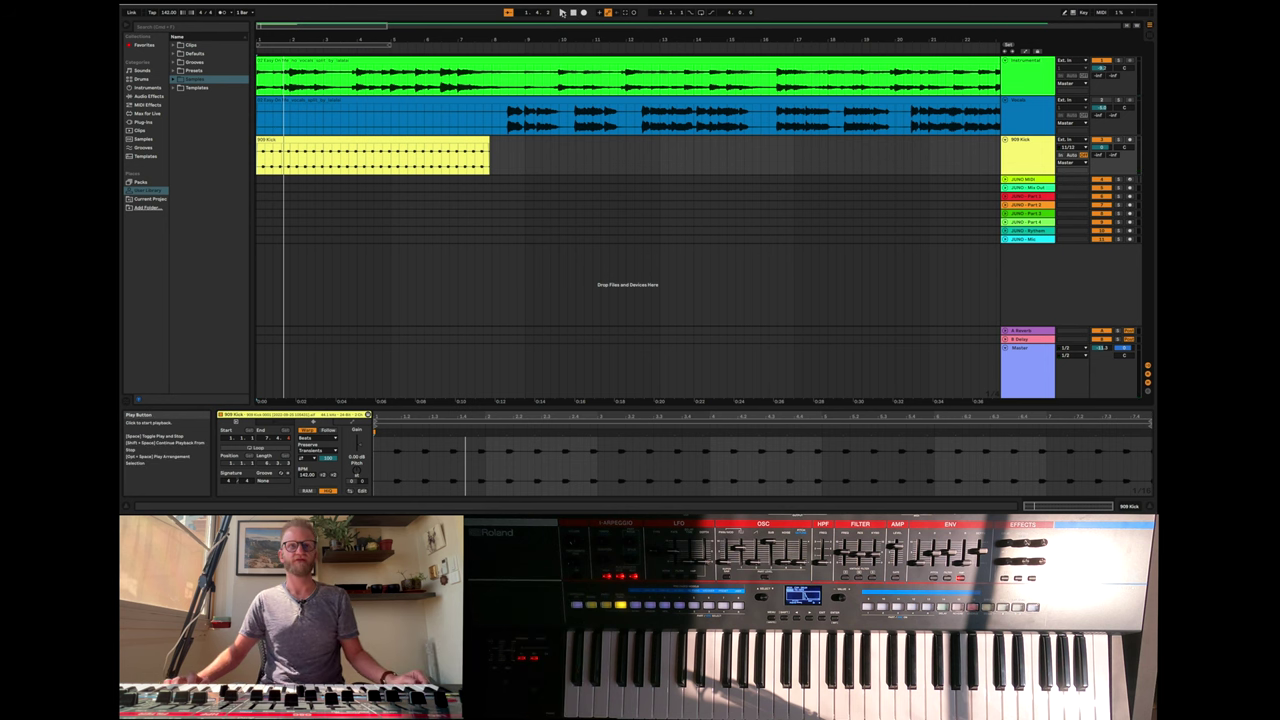
{"action": "left_click", "coordinate": [573, 13]}
{"action": "left_click", "coordinate": [562, 14]}
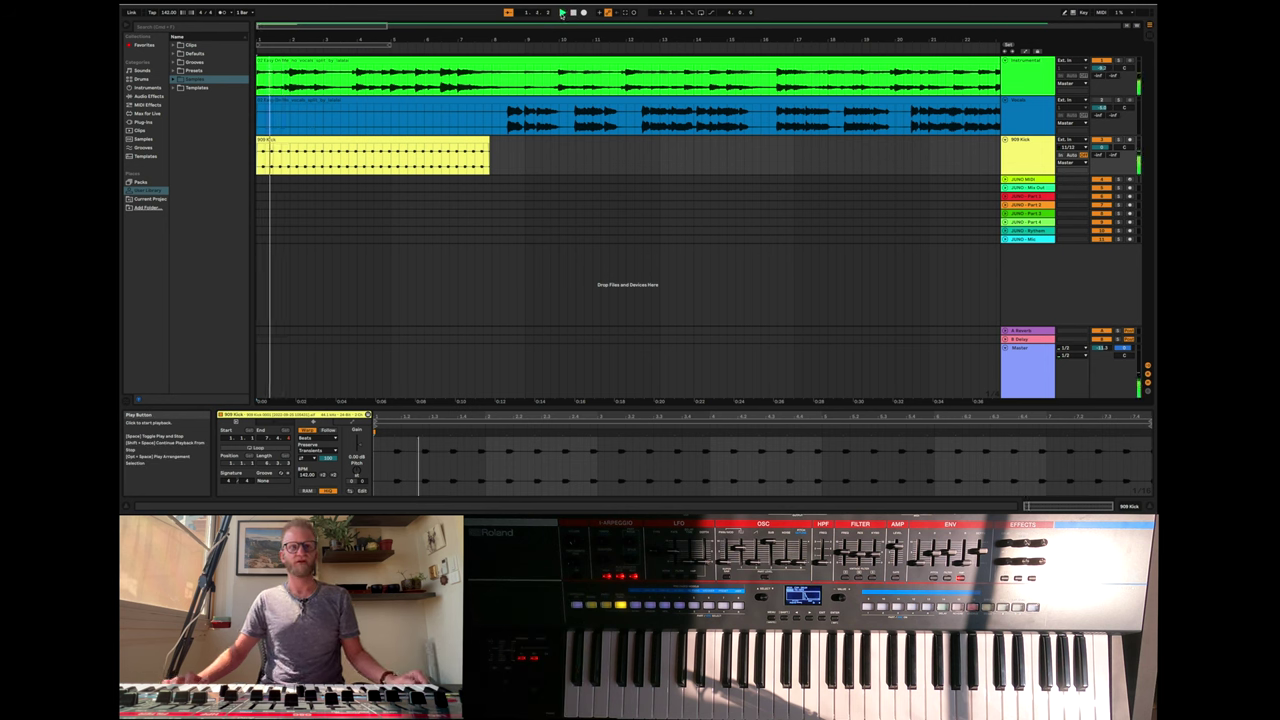
{"action": "left_click", "coordinate": [573, 13]}
- Delete the recorded clip from the 909 Kick track and return playback to the start
{"action": "left_click", "coordinate": [437, 155]}
{"action": "key", "text": "Delete"}
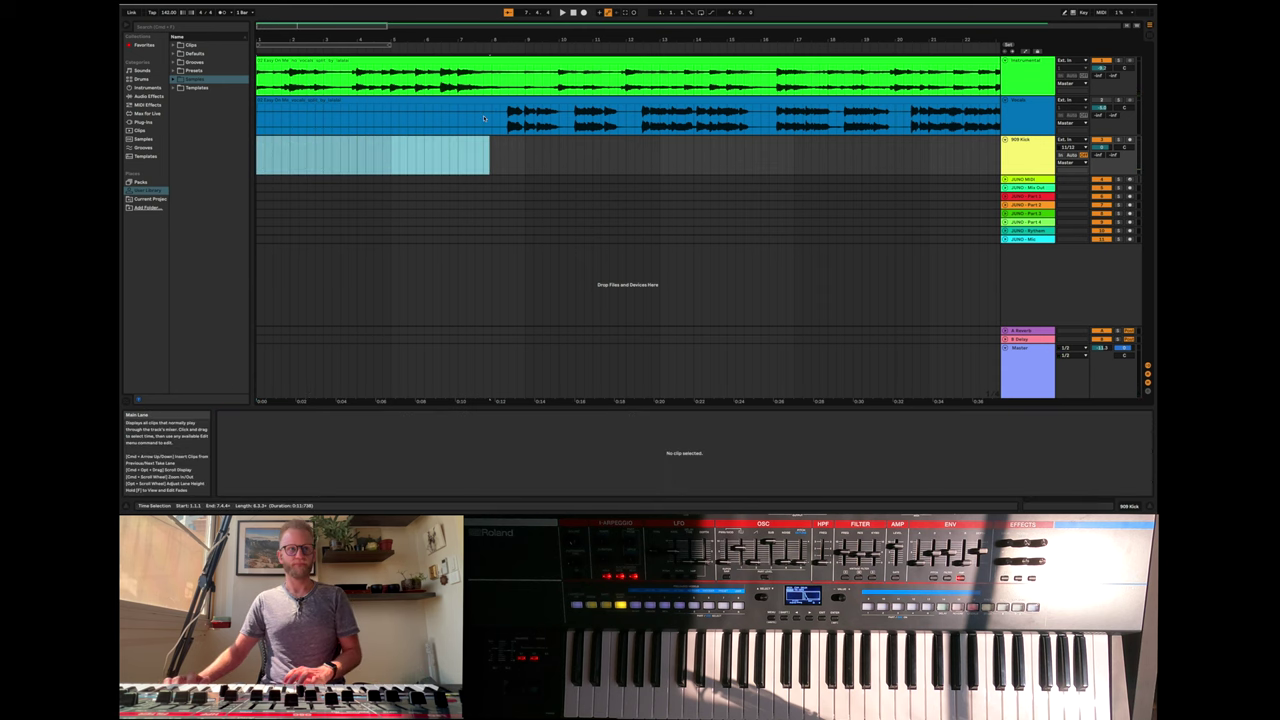
{"action": "left_click", "coordinate": [573, 13]}
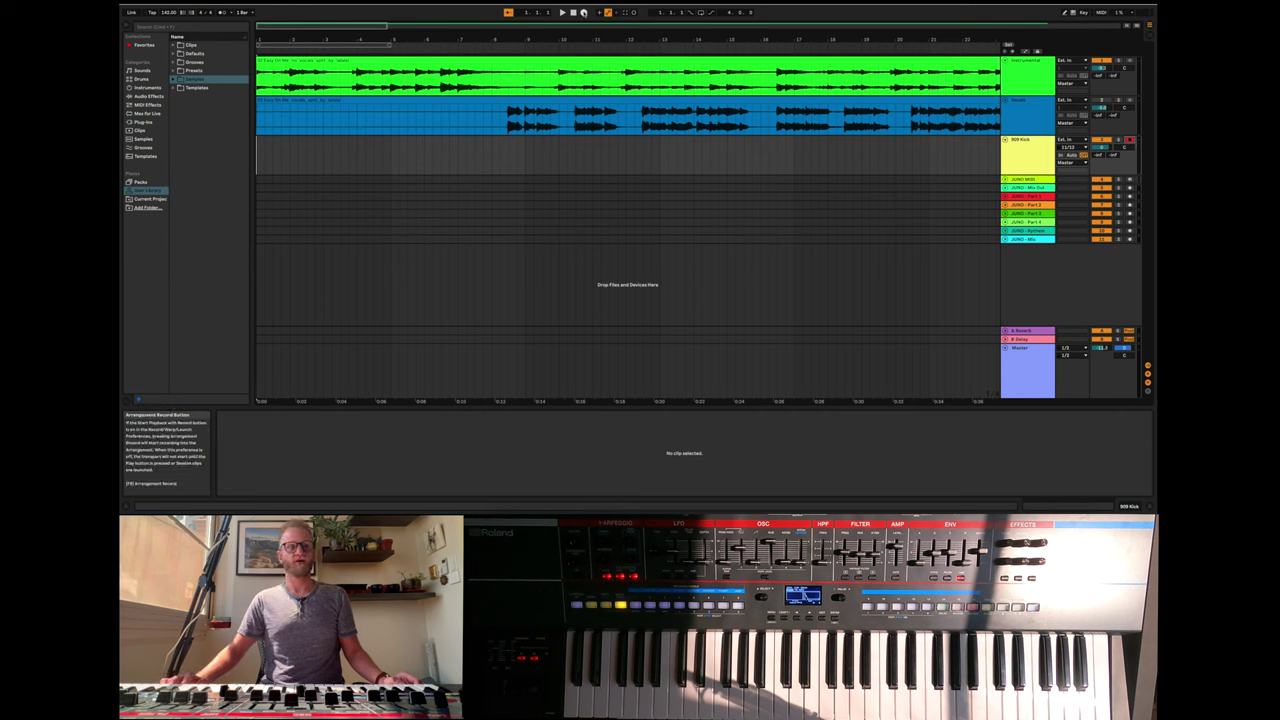
- Examine the clip settings of the Instrumental and Vocals clips one after the other
{"action": "left_click", "coordinate": [552, 63]}
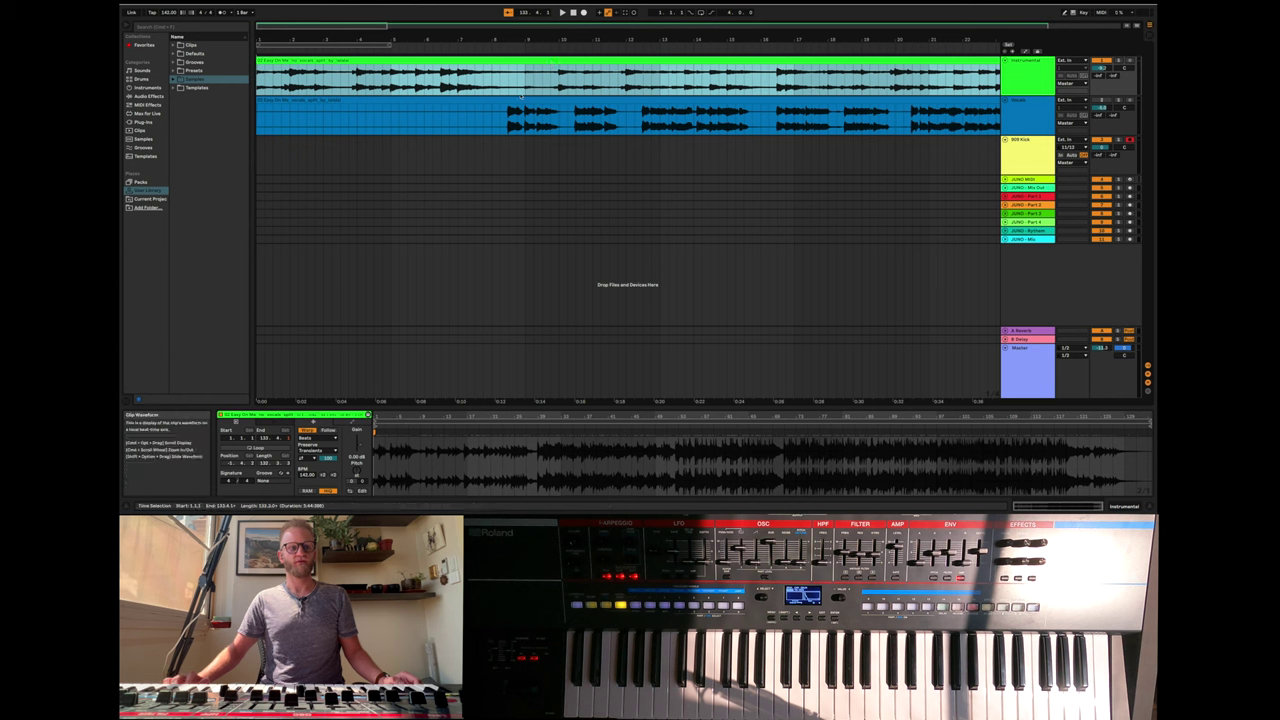
{"action": "key", "text": "Down"}
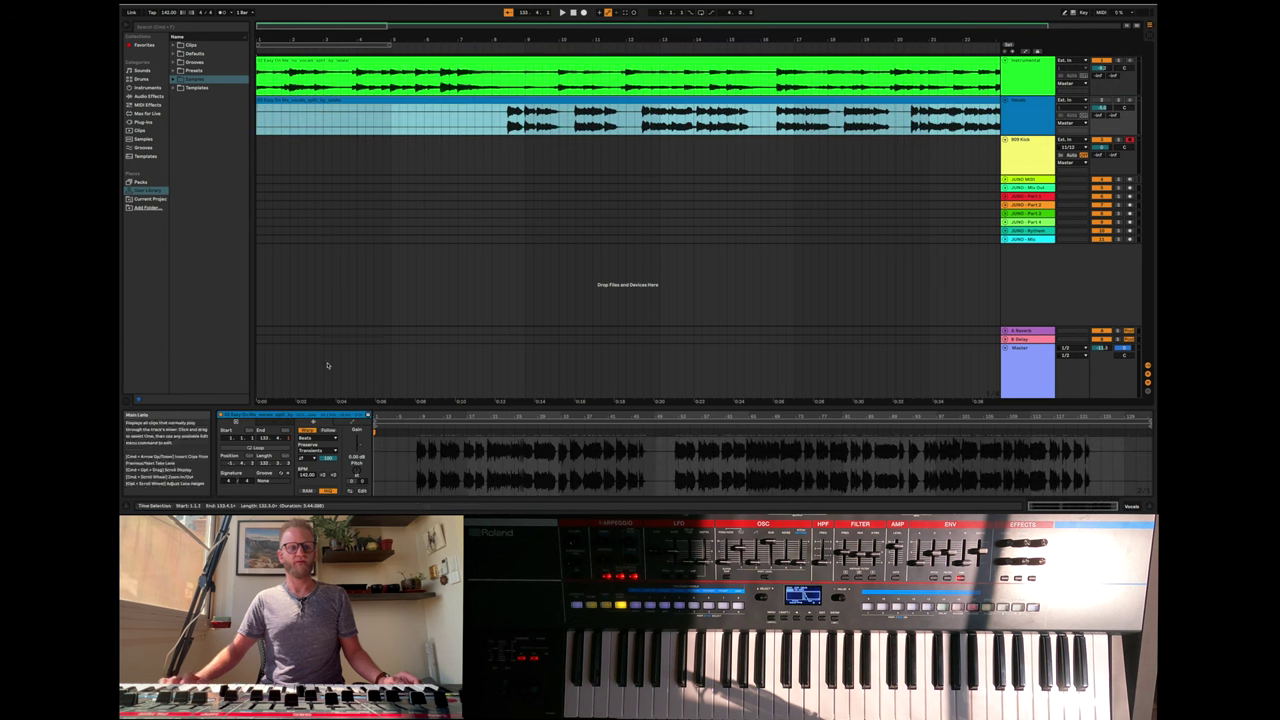
{"action": "left_click", "coordinate": [517, 163]}
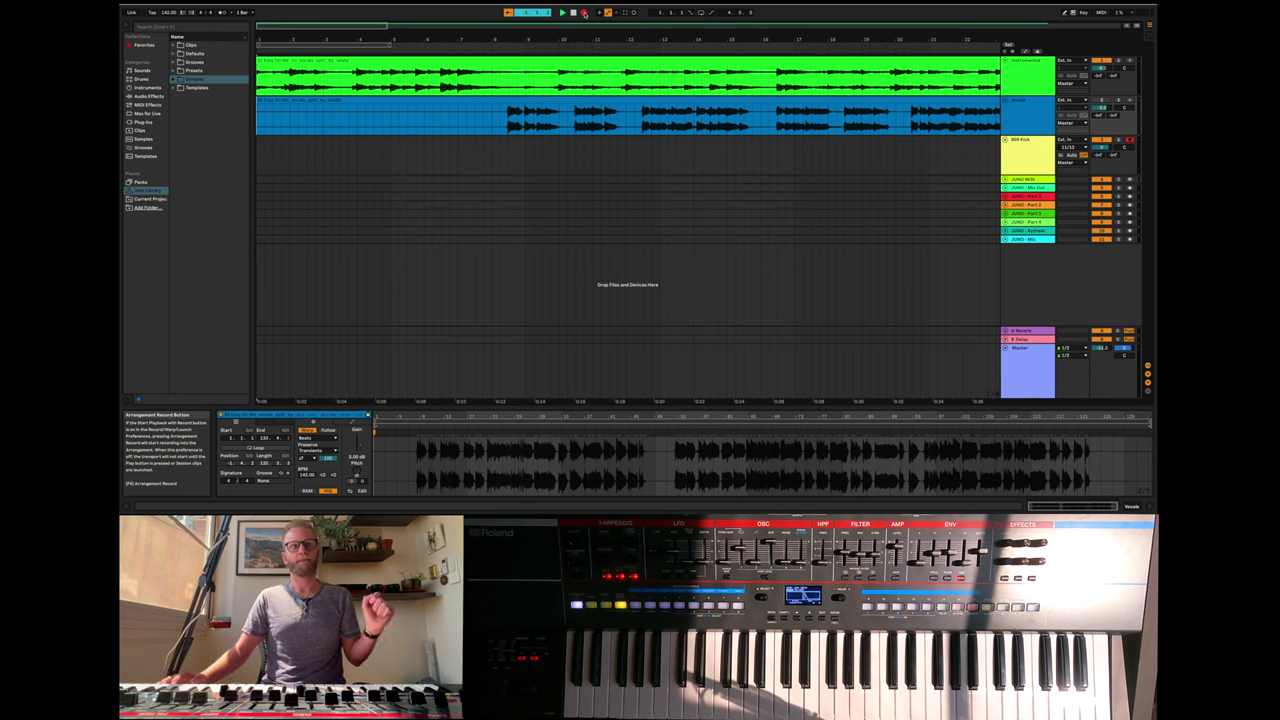
- Record a new take of about 8 bars on the 909 Kick track and check its timing against the metronome
{"action": "left_click", "coordinate": [585, 13]}
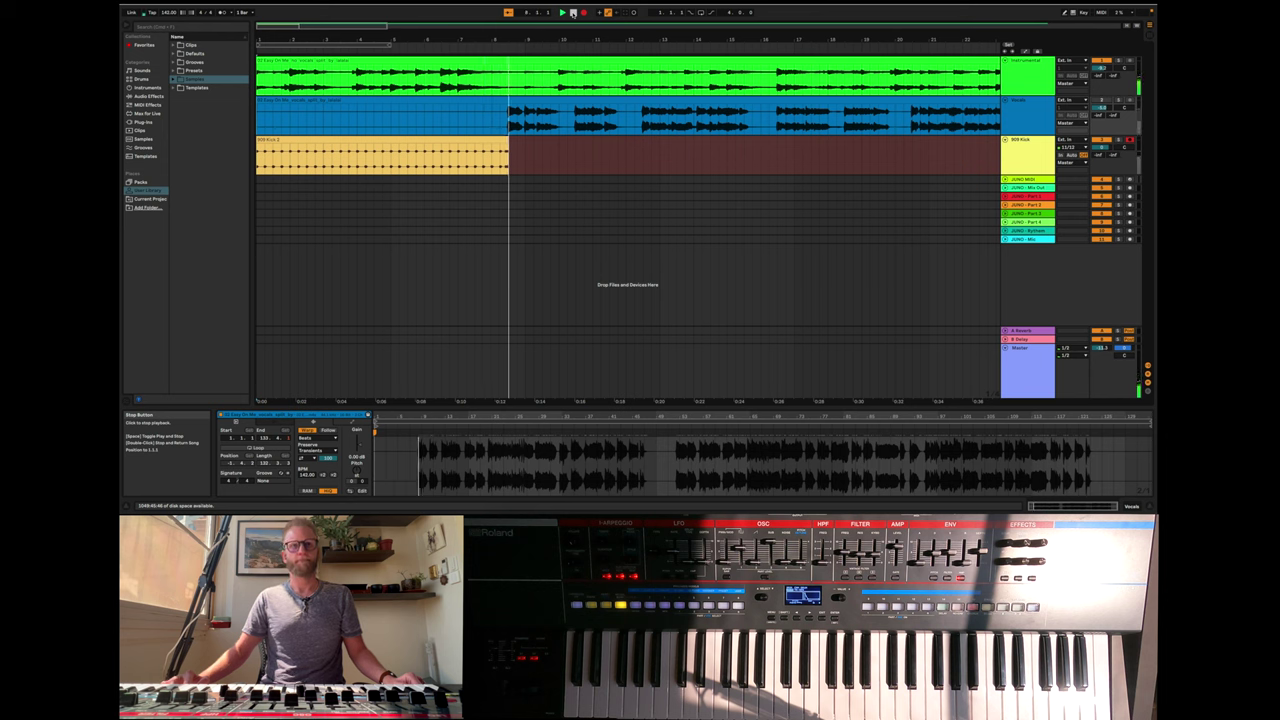
{"action": "left_click", "coordinate": [573, 13]}
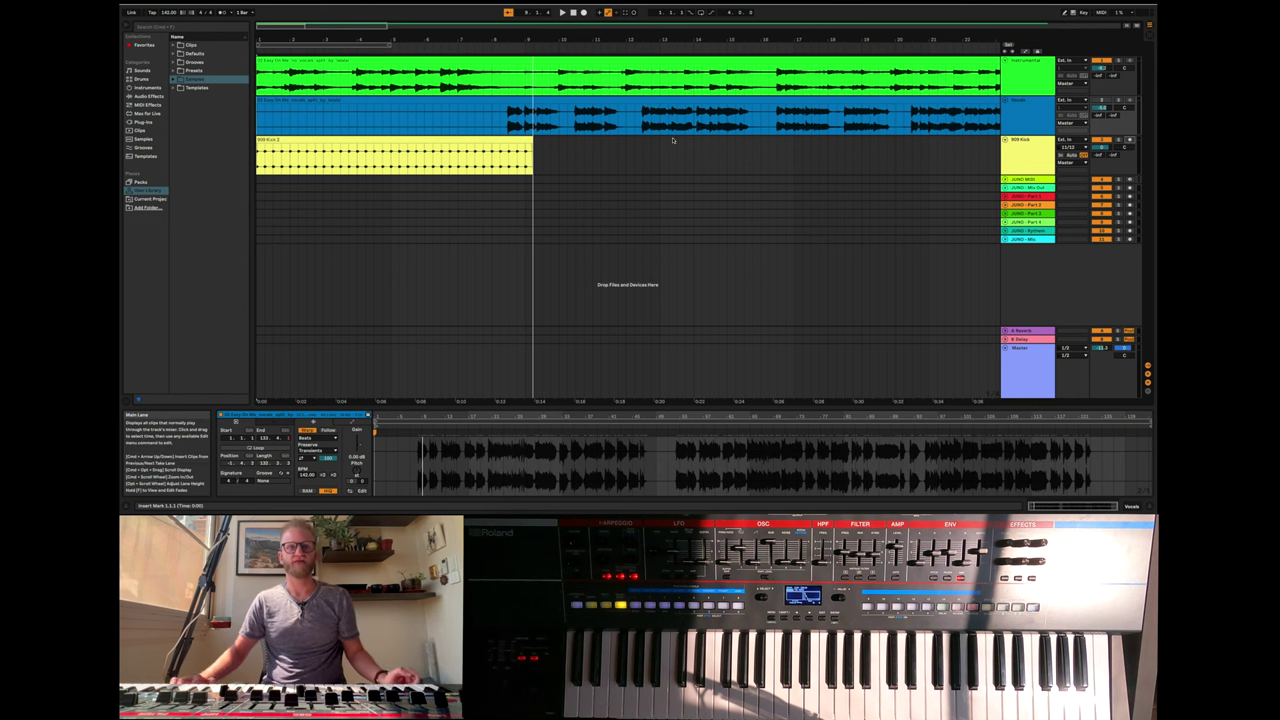
{"action": "left_click", "coordinate": [562, 12]}
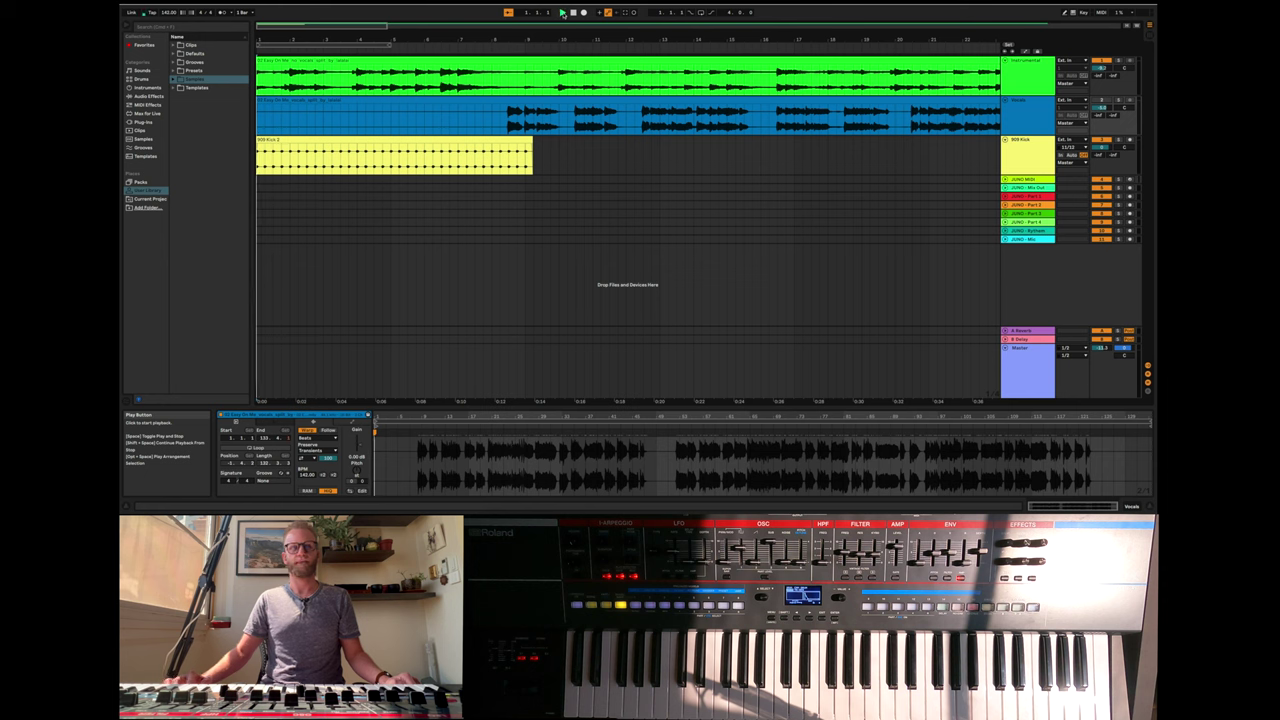
{"action": "left_click", "coordinate": [224, 12]}
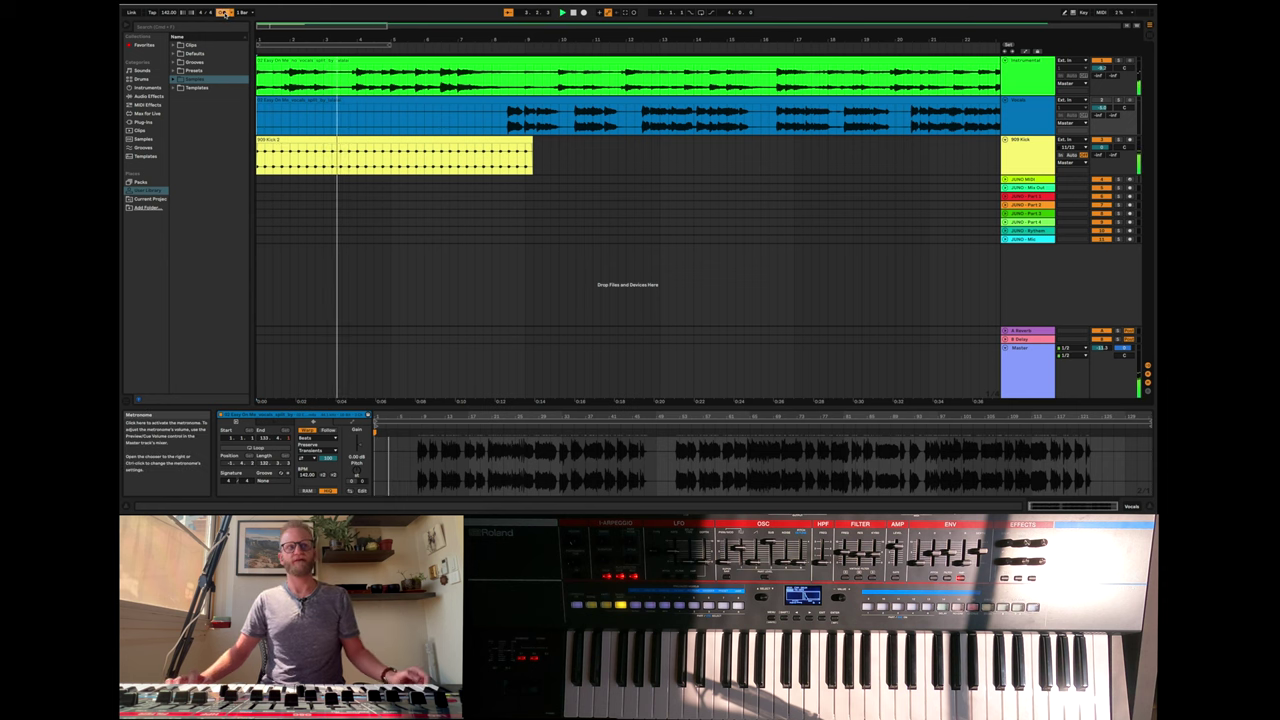
{"action": "left_click", "coordinate": [225, 13]}
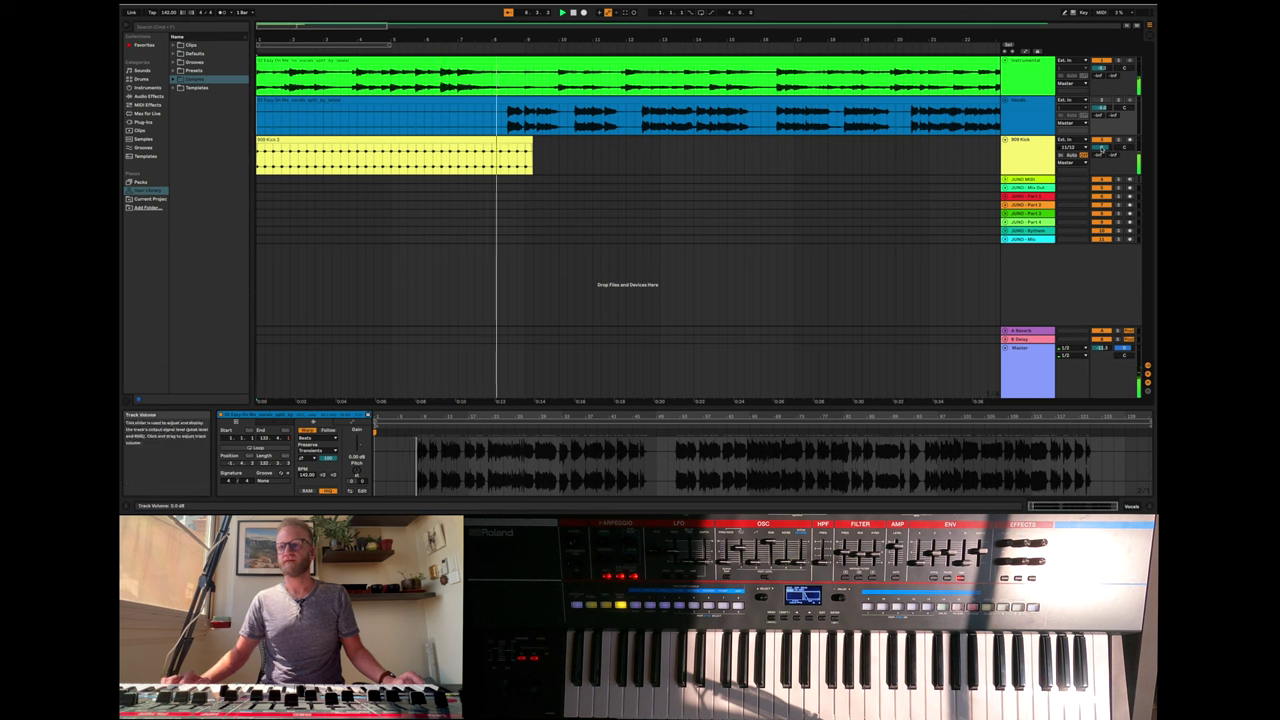
- Shorten the recorded 909 Kick clip to its first three beats and play back four copies in a row
{"action": "left_click", "coordinate": [460, 150]}
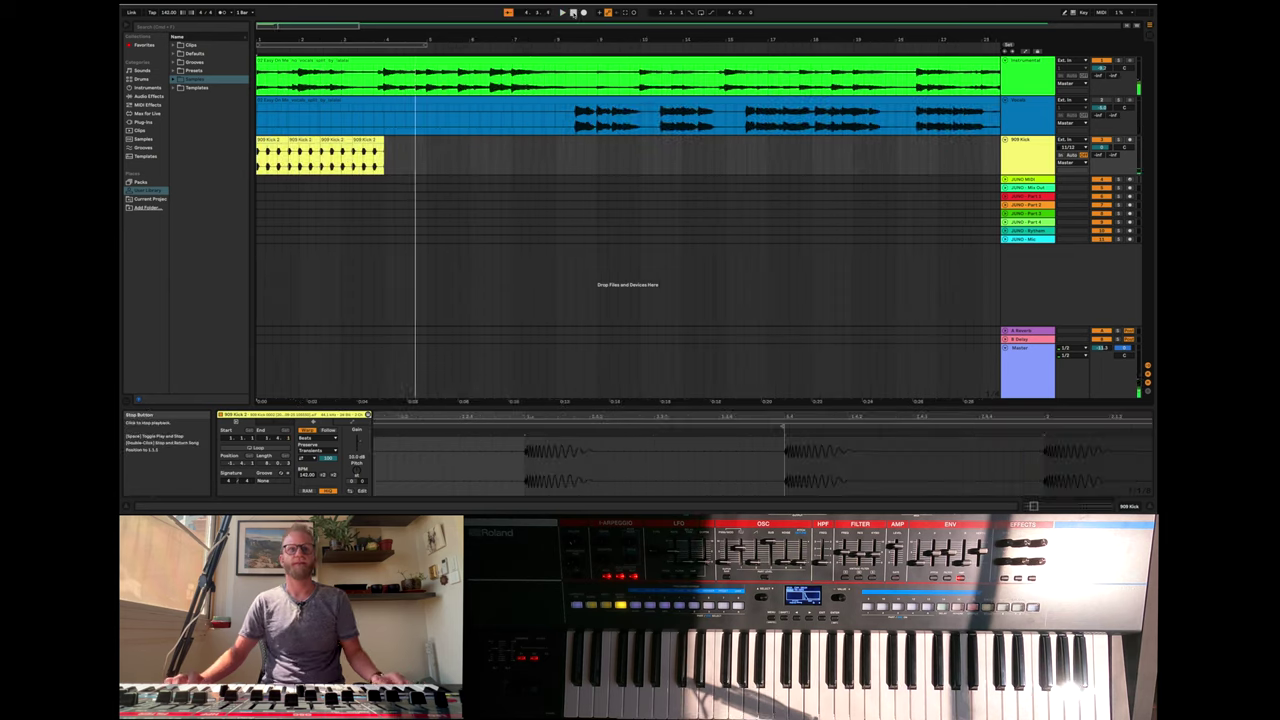
{"action": "key", "text": "space"}
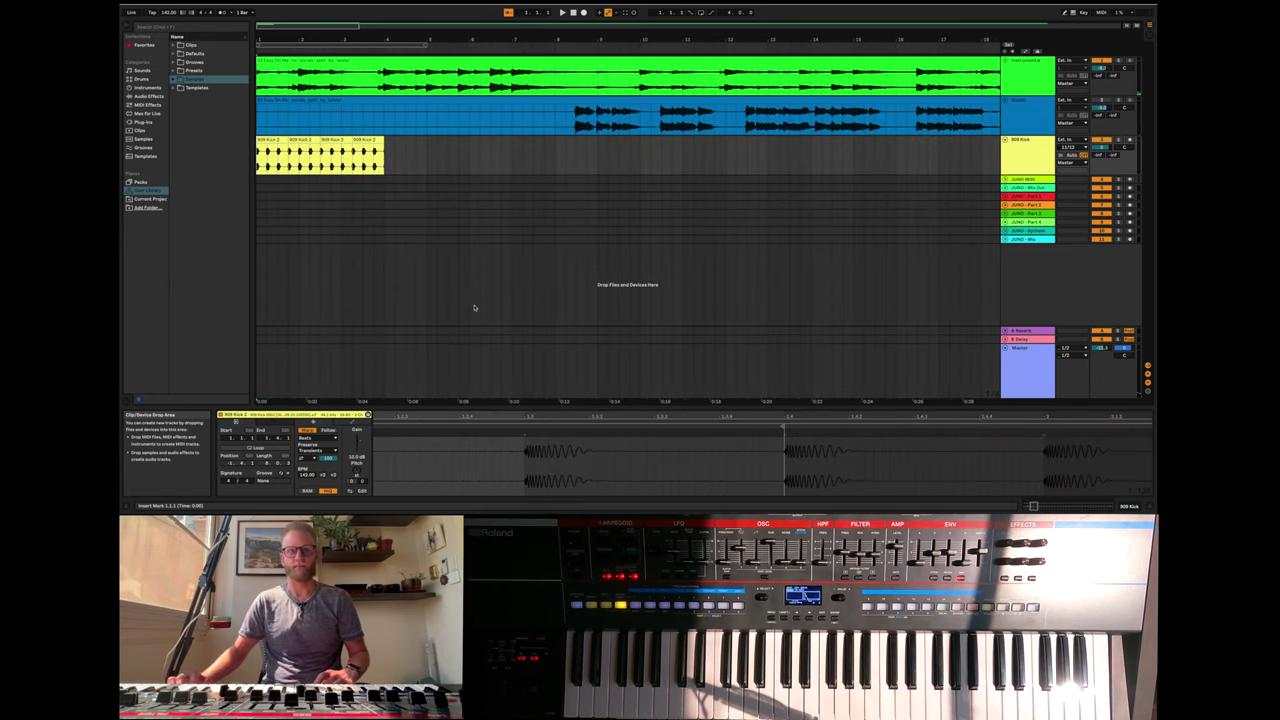
{"action": "left_click", "coordinate": [473, 305]}
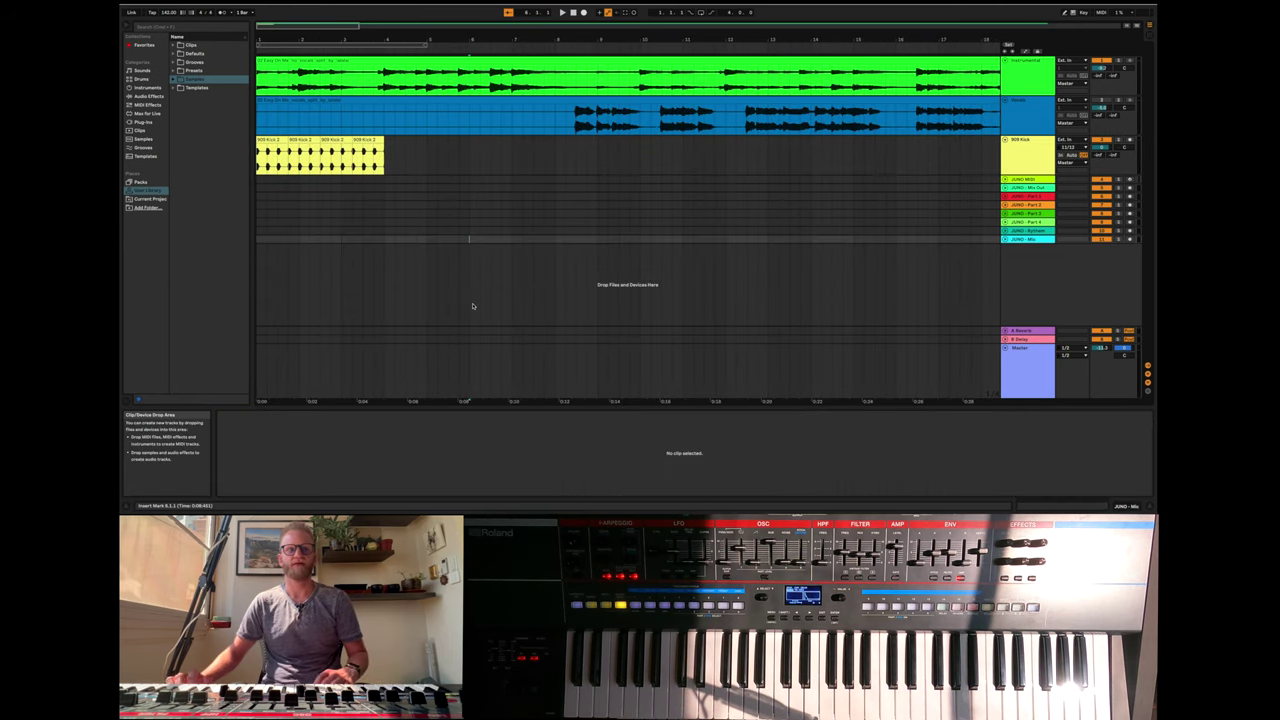
- Repeat the three-beat clip along the 909 Kick track up to the end of the Instrumental and Vocals stems
{"action": "left_click", "coordinate": [370, 140]}
{"action": "scroll", "coordinate": [475, 210], "scroll_direction": "down", "scroll_amount": 10}
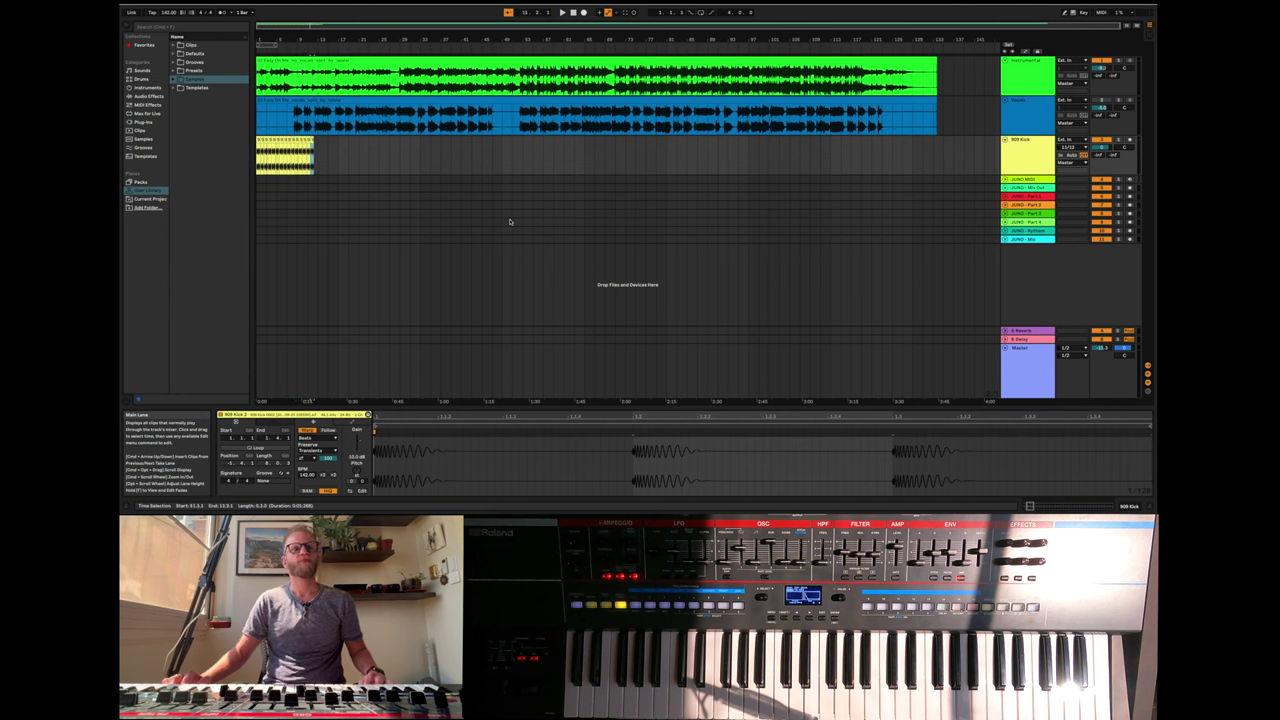
{"action": "key", "text": "super+d"}
{"action": "key", "text": "super+d"}
{"action": "key", "text": "super+d"}
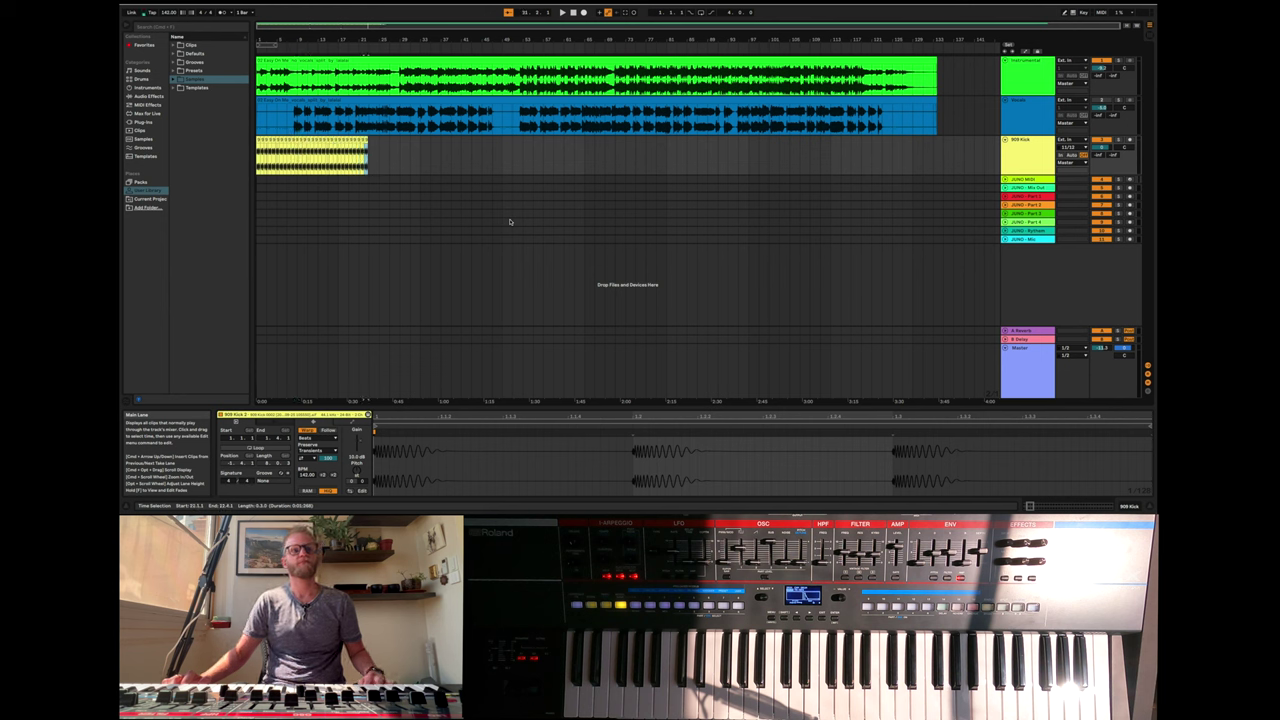
{"action": "key", "text": "super+d"}
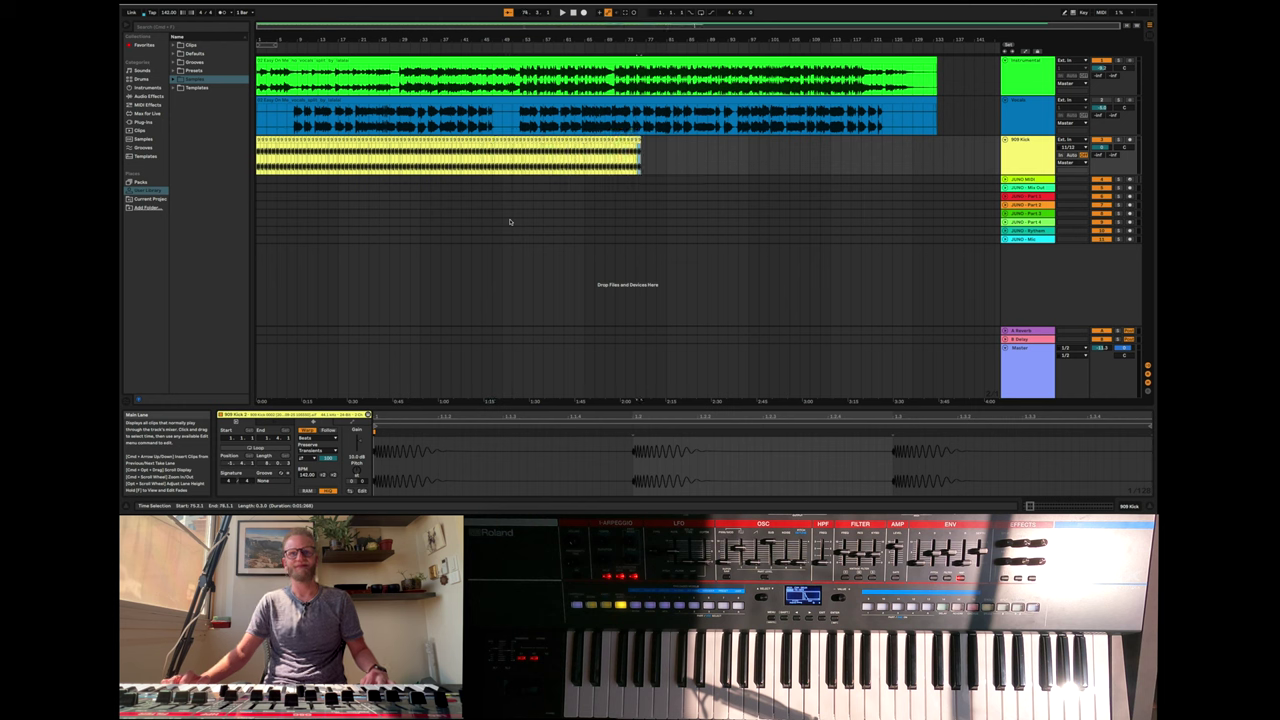
{"action": "key", "text": "super+d"}
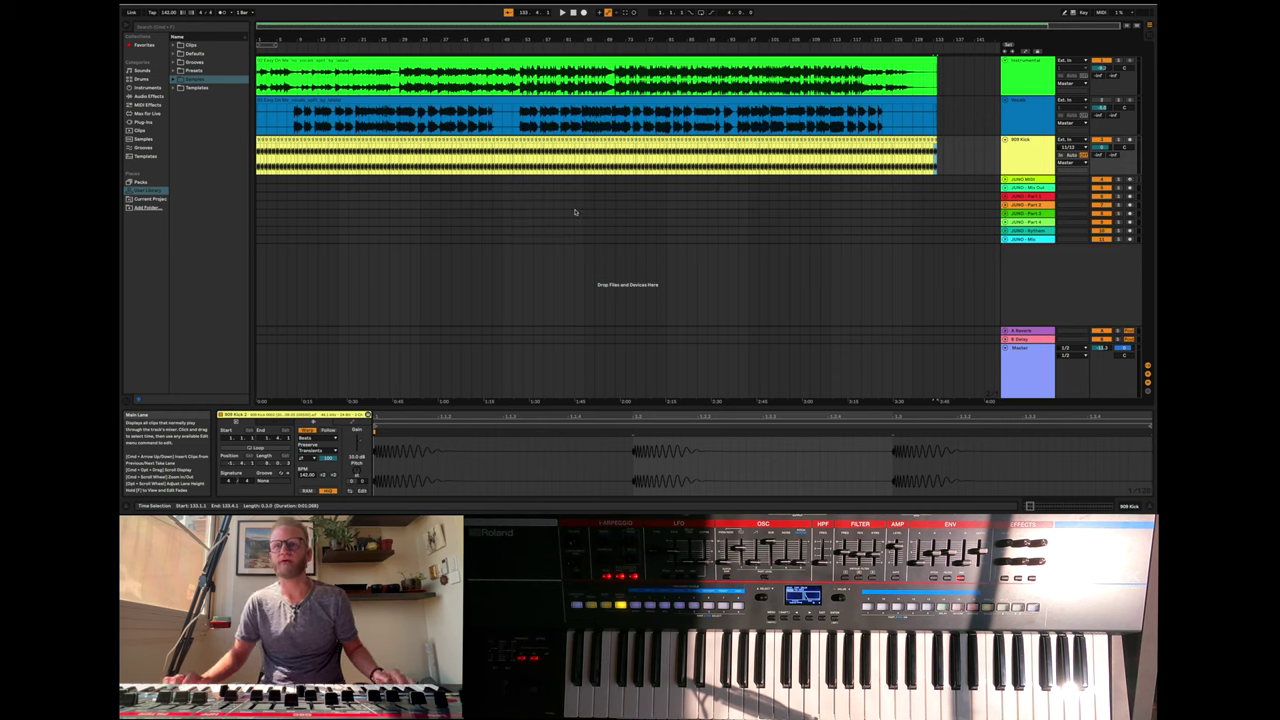
- Play the arrangement from a later point to check the 909 kick against the stems, and return to the start
{"action": "scroll", "coordinate": [584, 209], "scroll_direction": "up", "scroll_amount": 2}
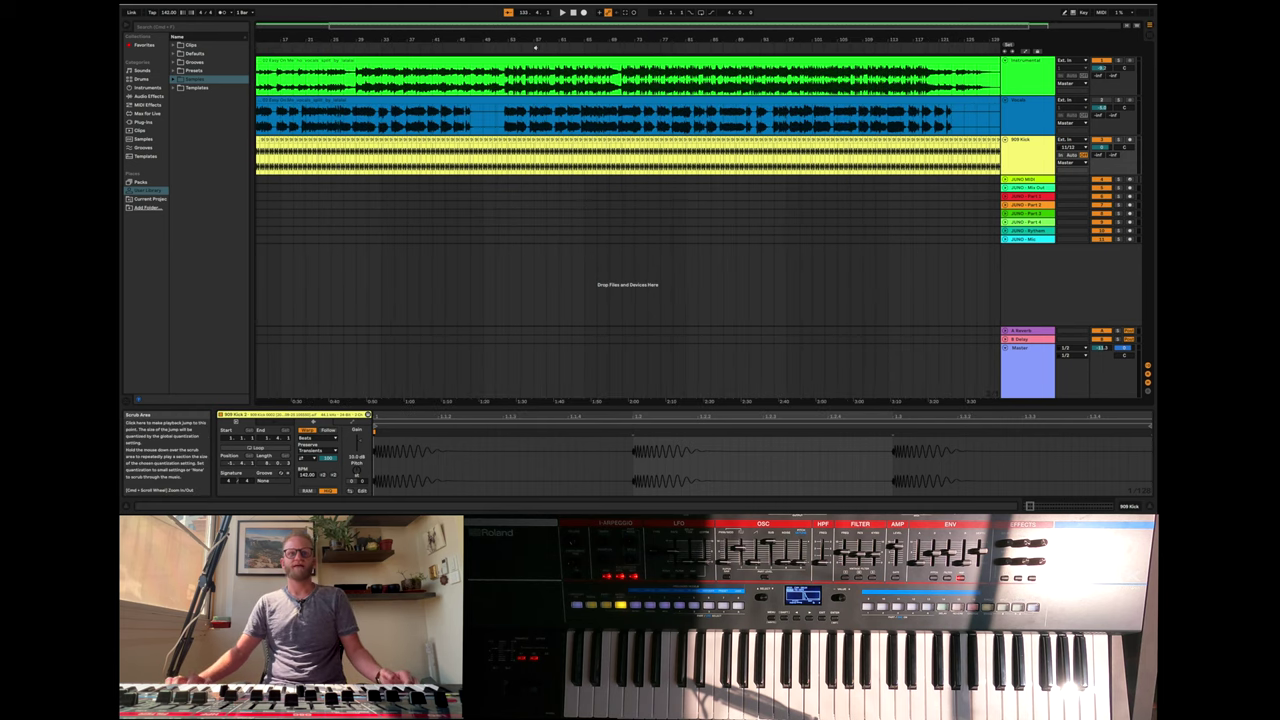
{"action": "left_click", "coordinate": [398, 45]}
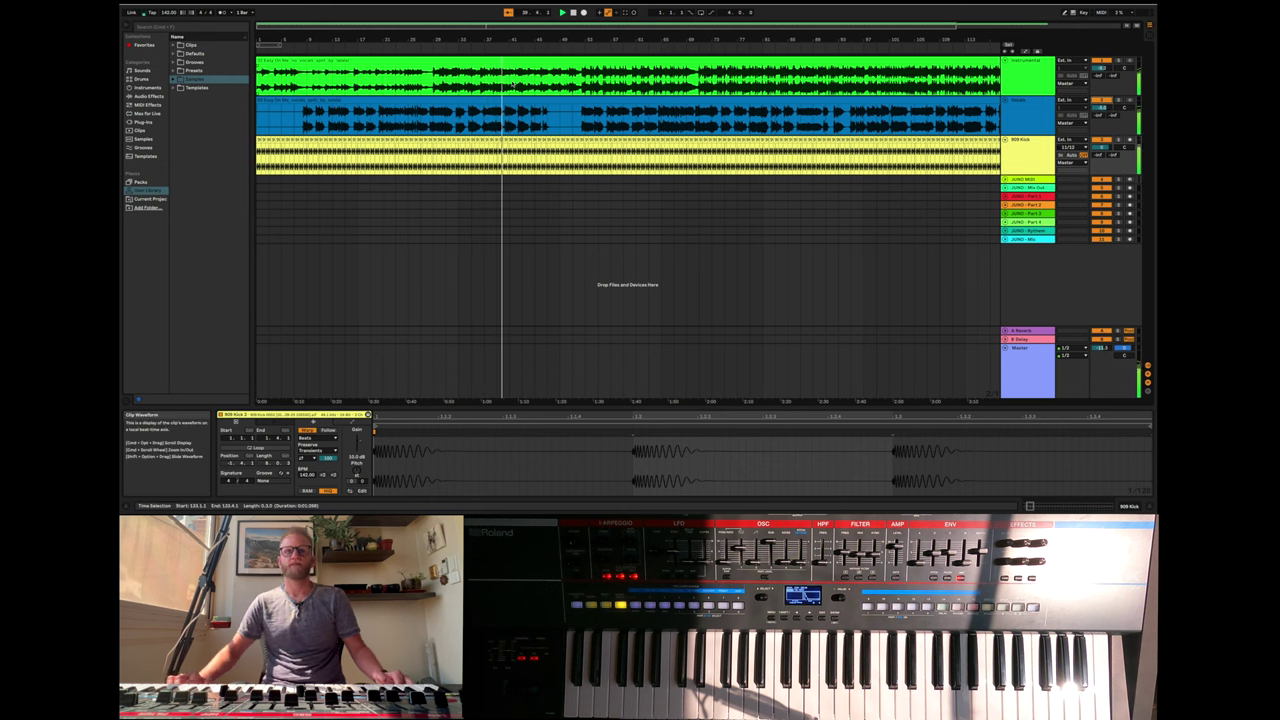
{"action": "left_click", "coordinate": [571, 13]}
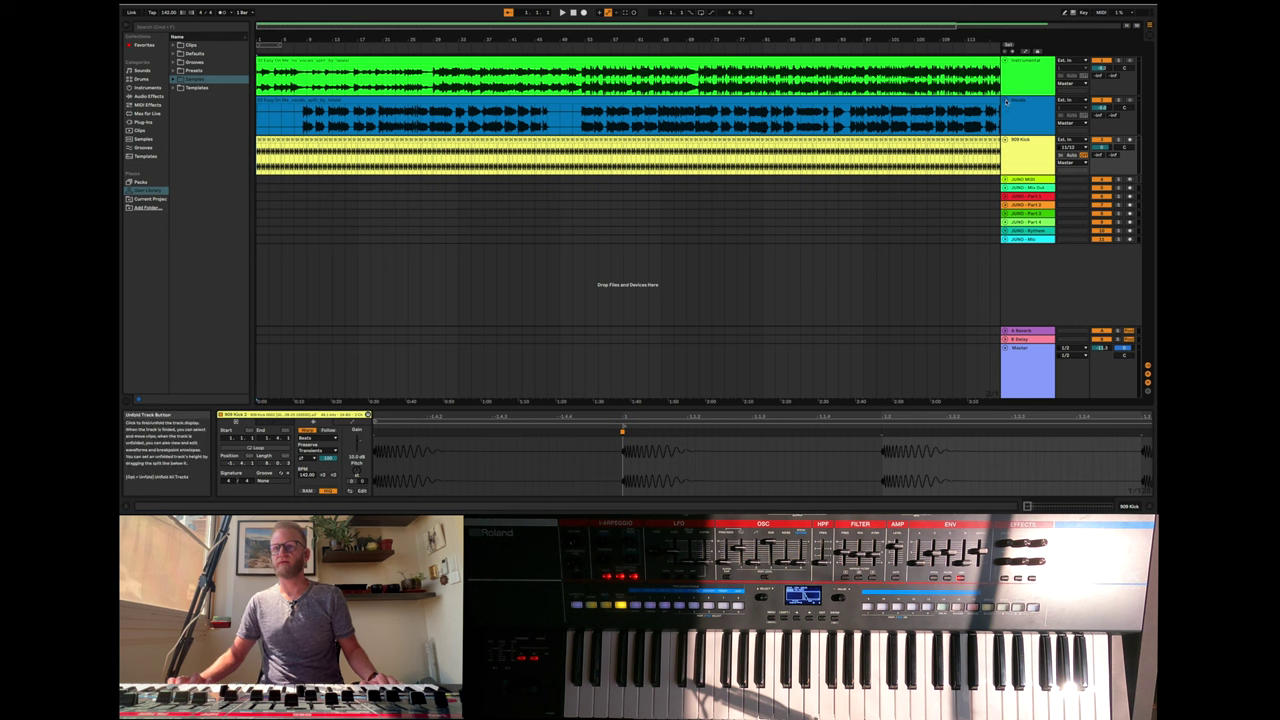
- Mute and reactivate the Instrumental track, and extend the loop region to 12 bars
{"action": "left_click", "coordinate": [1020, 110]}
{"action": "left_click", "coordinate": [1104, 61]}
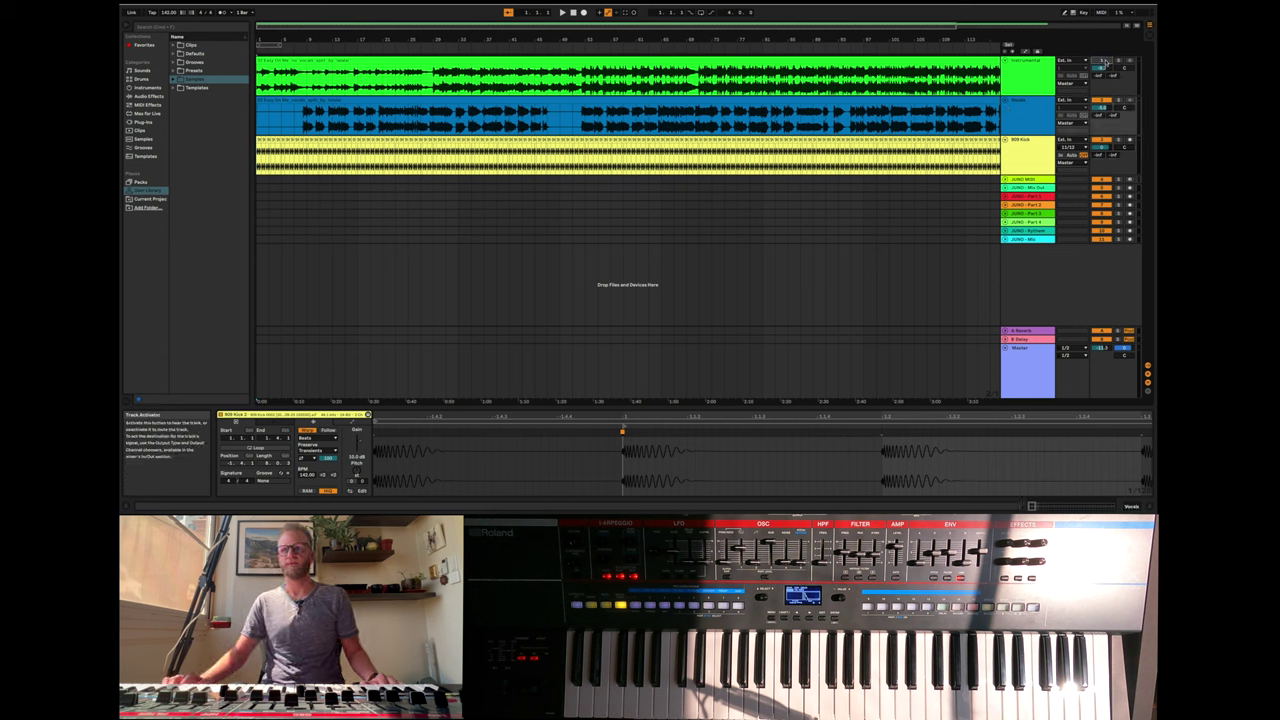
{"action": "left_click", "coordinate": [1028, 106]}
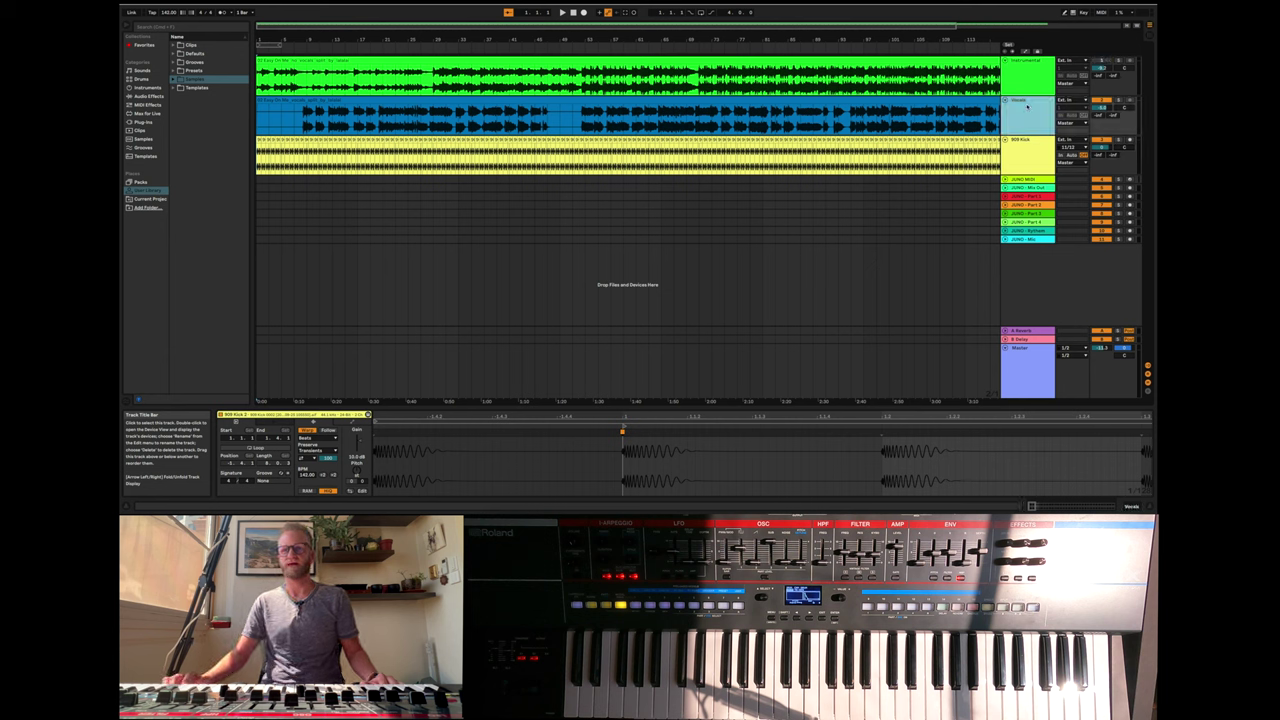
{"action": "left_click", "coordinate": [1102, 61]}
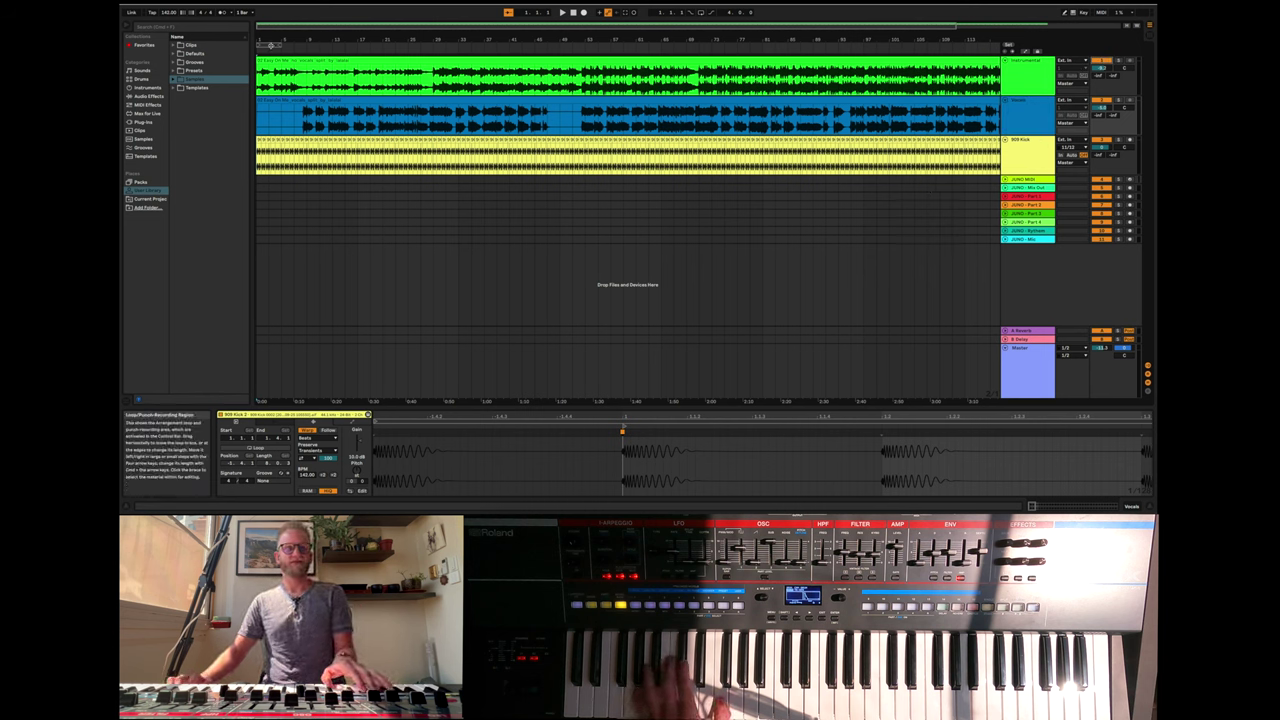
{"action": "left_click_drag", "start_coordinate": [281, 45], "coordinate": [333, 45]}
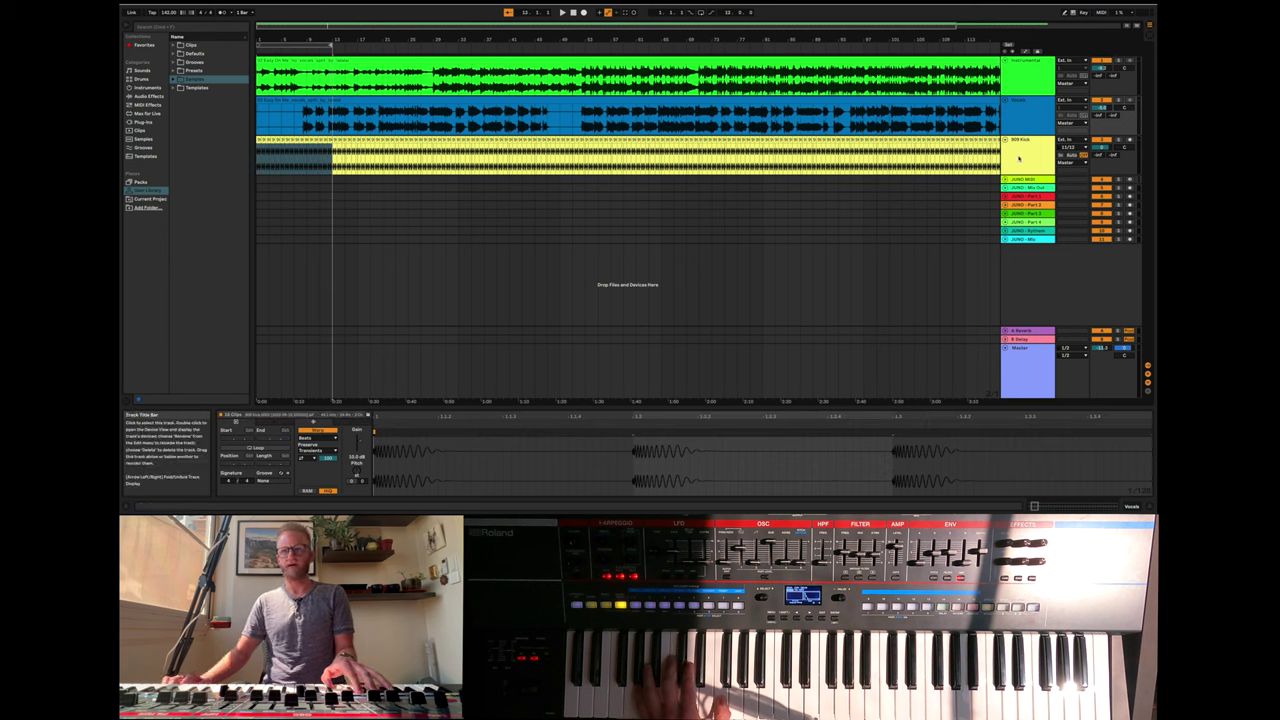
- Insert an audio track below the 909 Kick track and name it 808 Kick
{"action": "right_click", "coordinate": [1020, 157]}
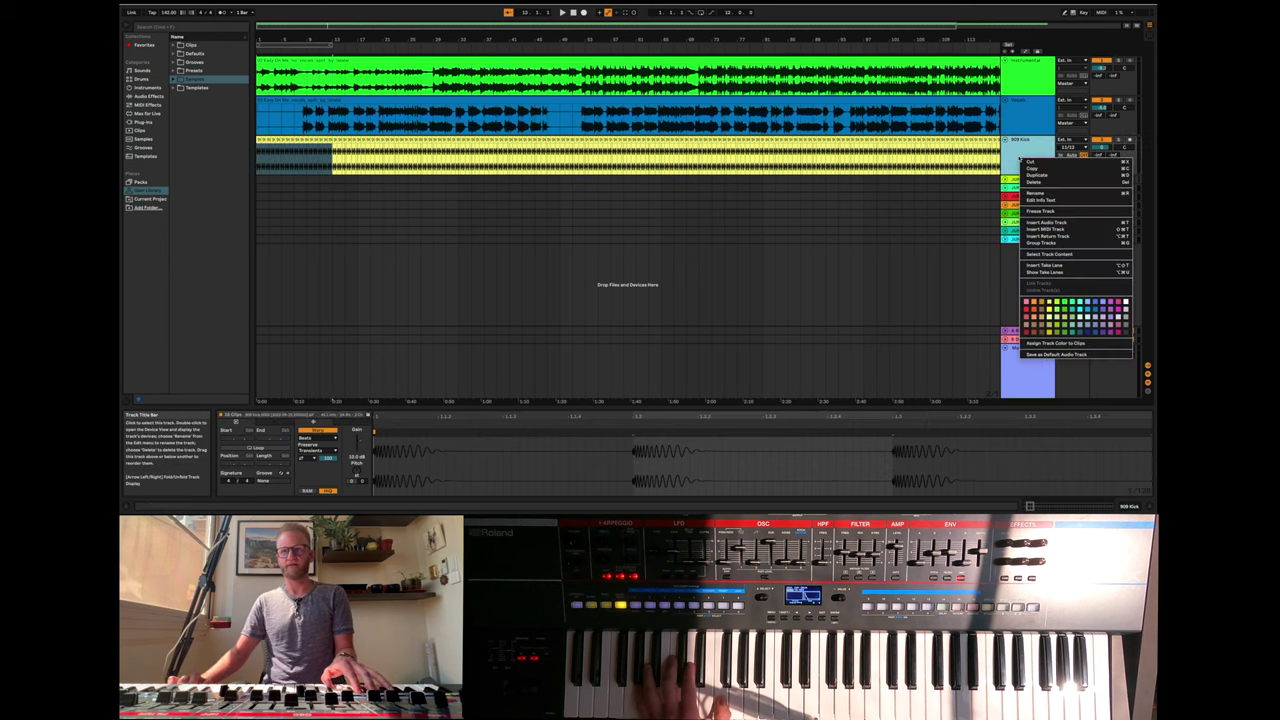
{"action": "left_click", "coordinate": [1046, 221]}
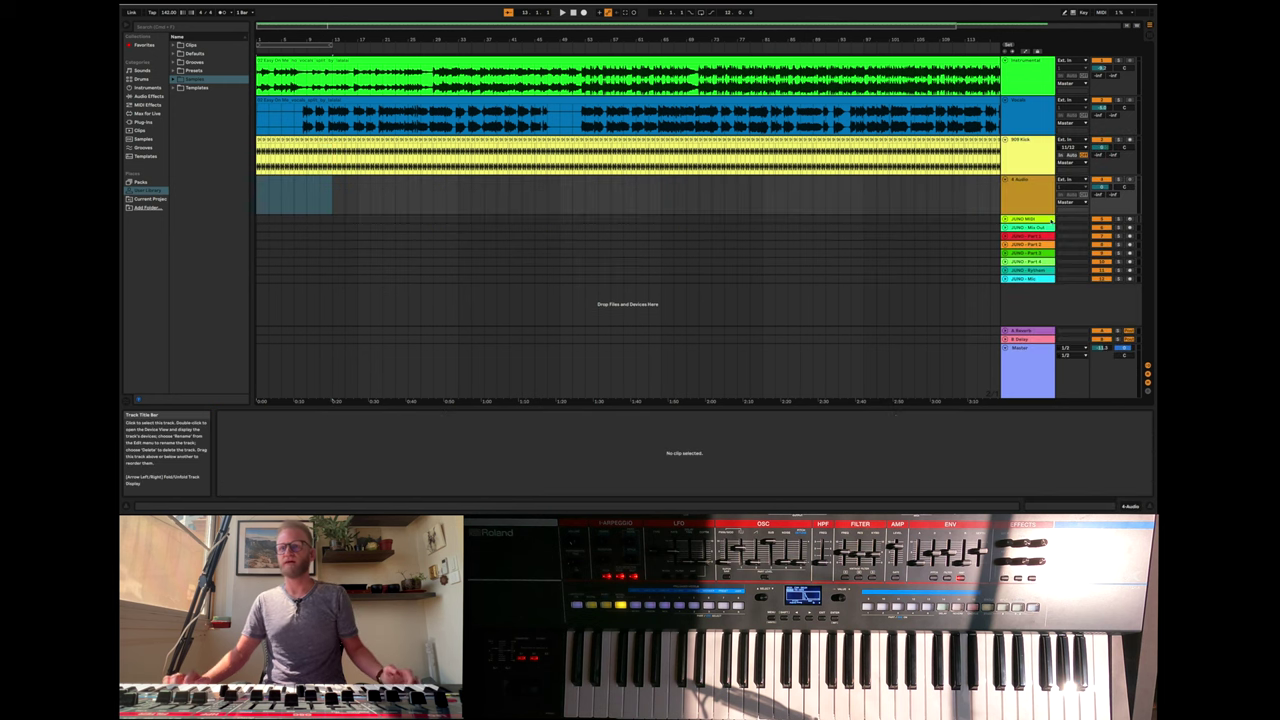
{"action": "left_click", "coordinate": [1026, 188]}
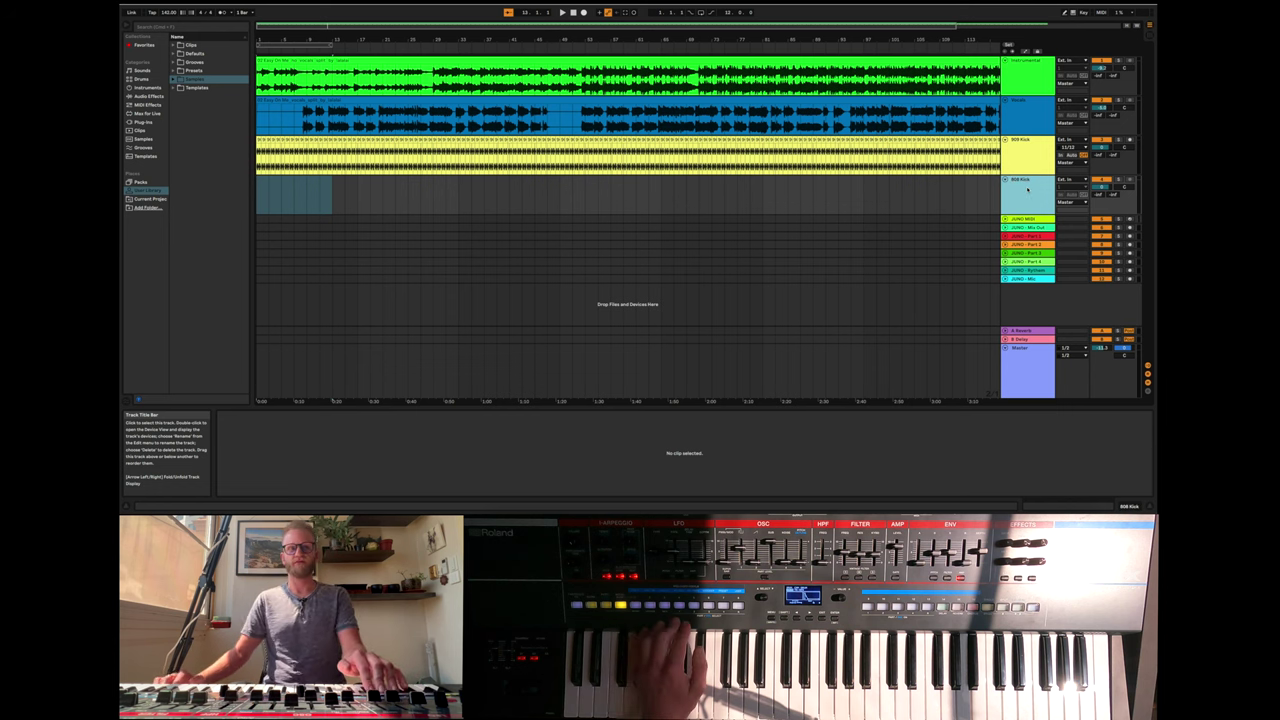
- Set the 808 Kick track's audio input to external input channels 11/12
{"action": "left_click", "coordinate": [1070, 181]}
{"action": "left_click", "coordinate": [1072, 185]}
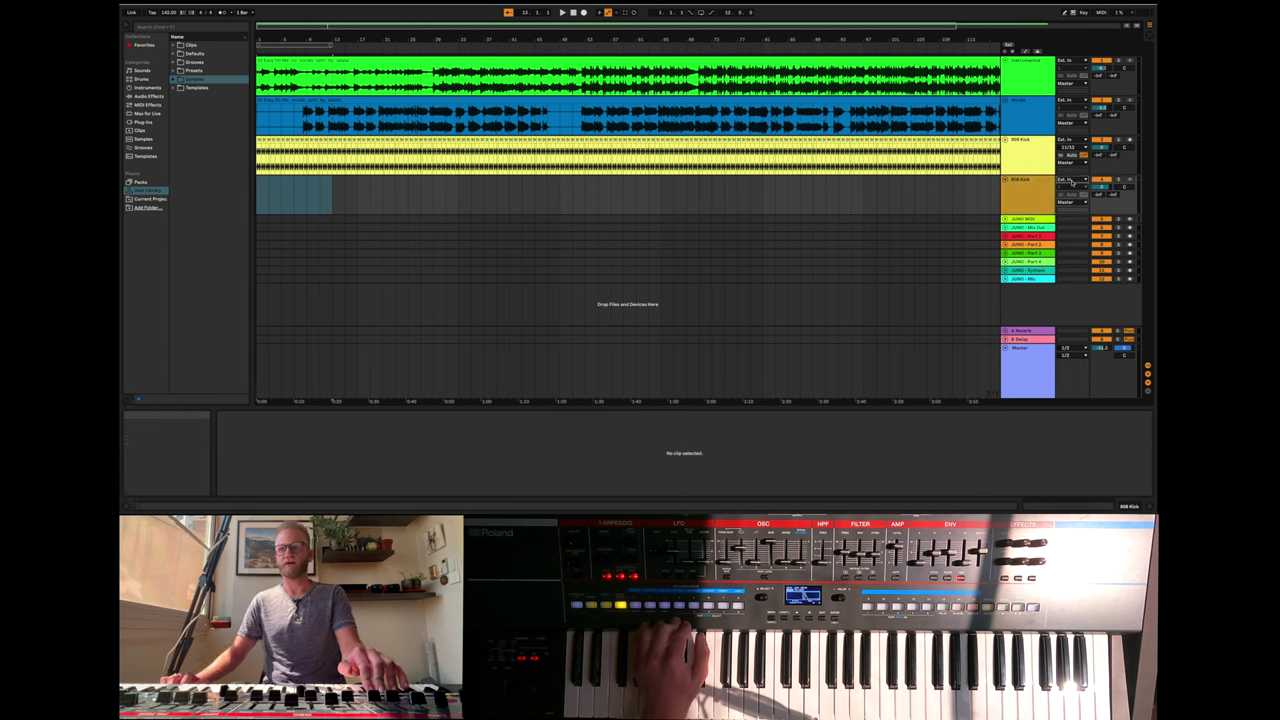
{"action": "left_click", "coordinate": [1073, 188]}
{"action": "left_click", "coordinate": [1070, 227]}
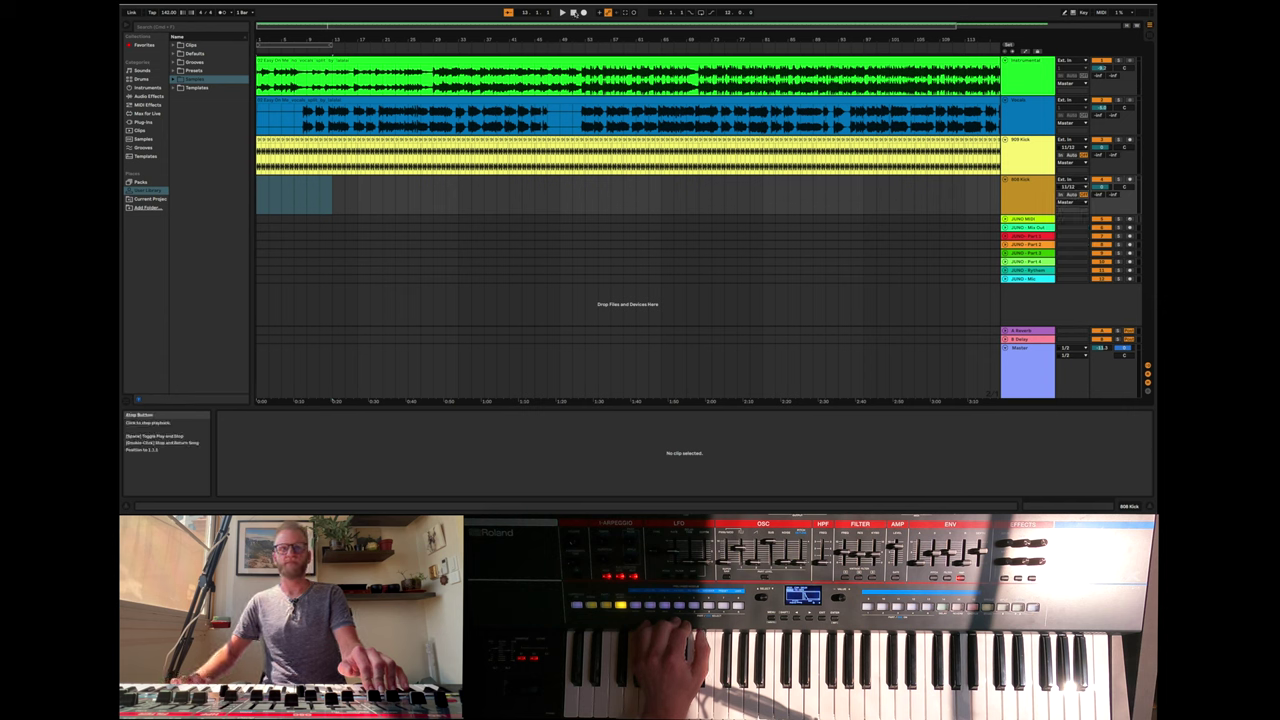
- Arm the 808 Kick track and record a take of about 4 bars from the start of the song
{"action": "left_click", "coordinate": [573, 12]}
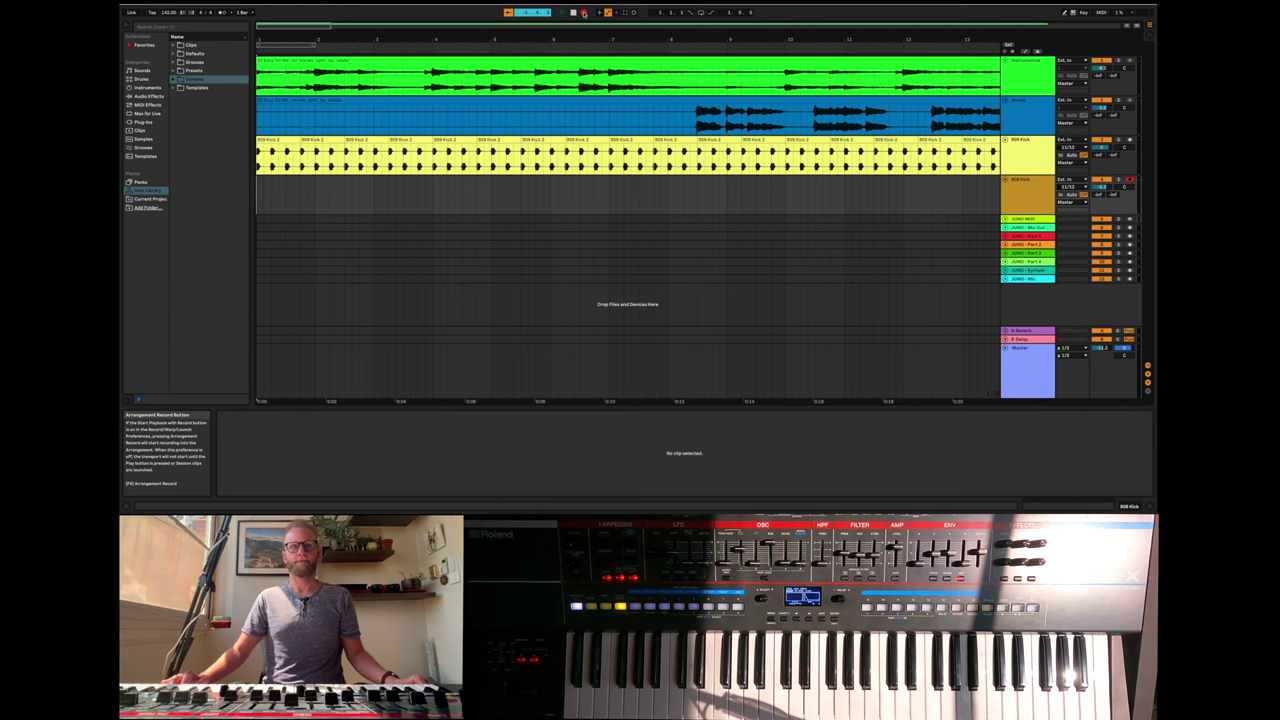
{"action": "left_click", "coordinate": [584, 12]}
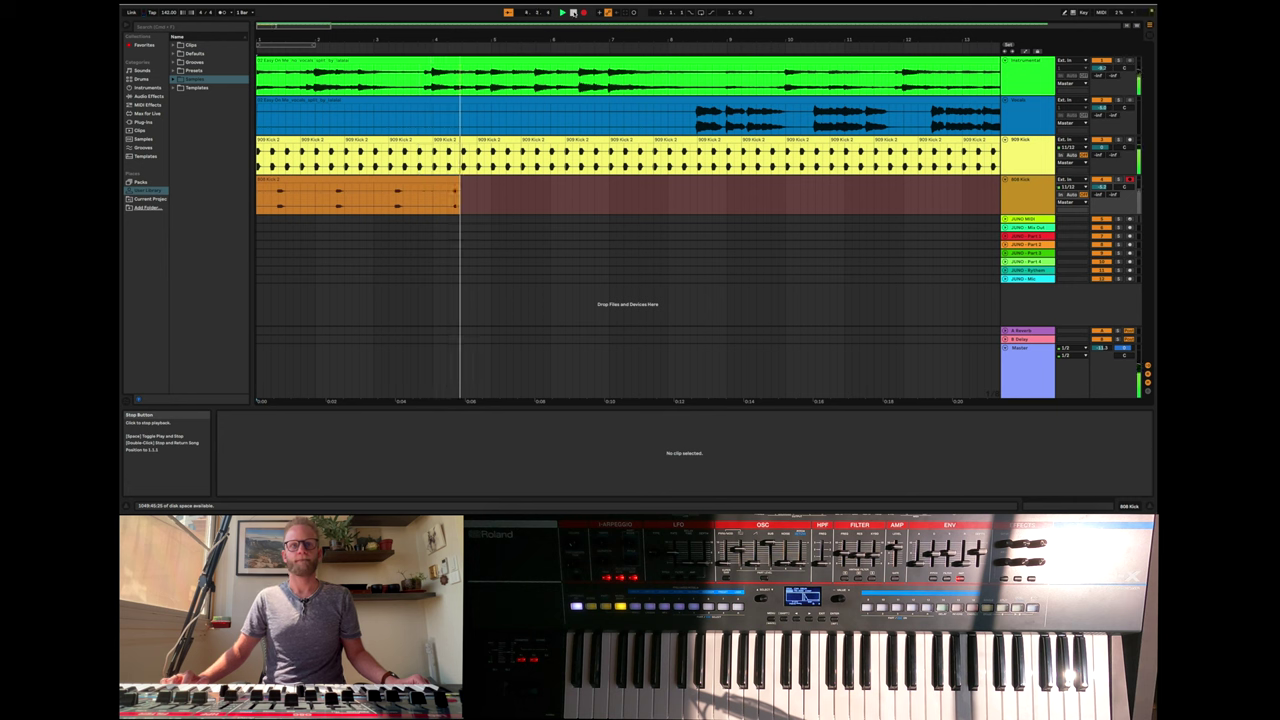
{"action": "left_click", "coordinate": [573, 12]}
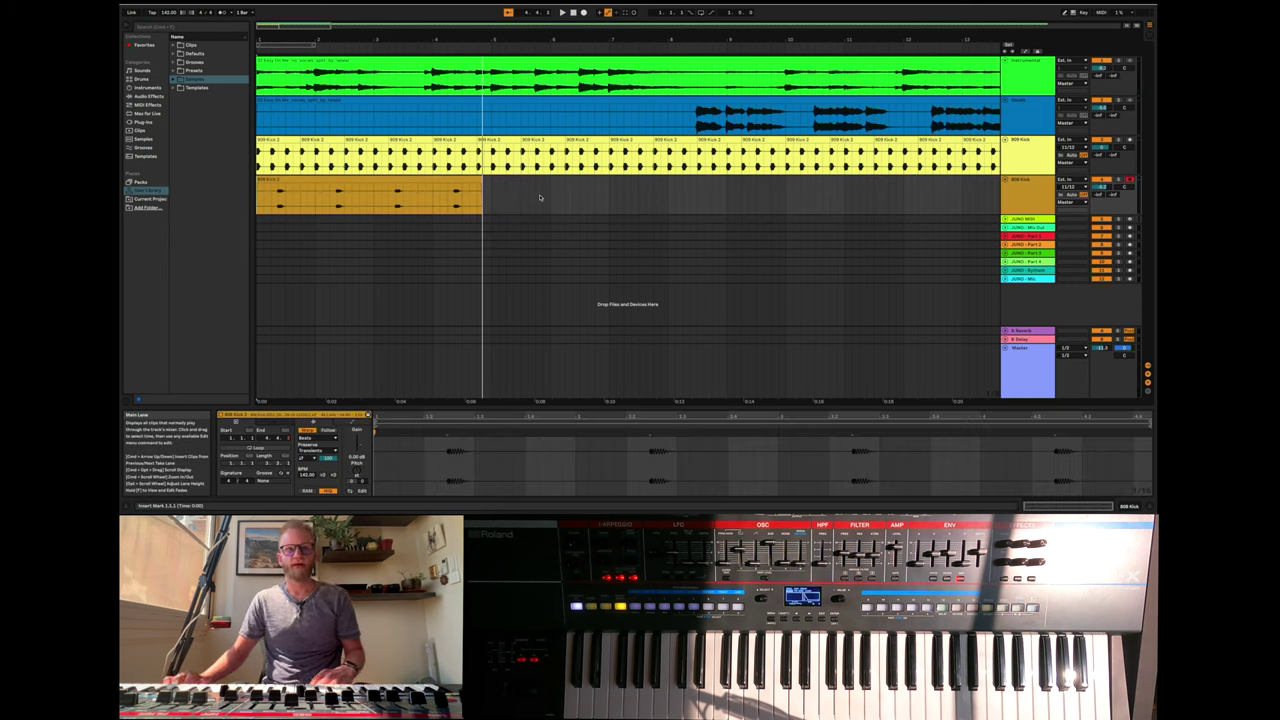
- Trim the end of the recorded 808 Kick clip so that only its first three beats remain
{"action": "scroll", "coordinate": [540, 197], "scroll_direction": "up", "scroll_amount": 5}
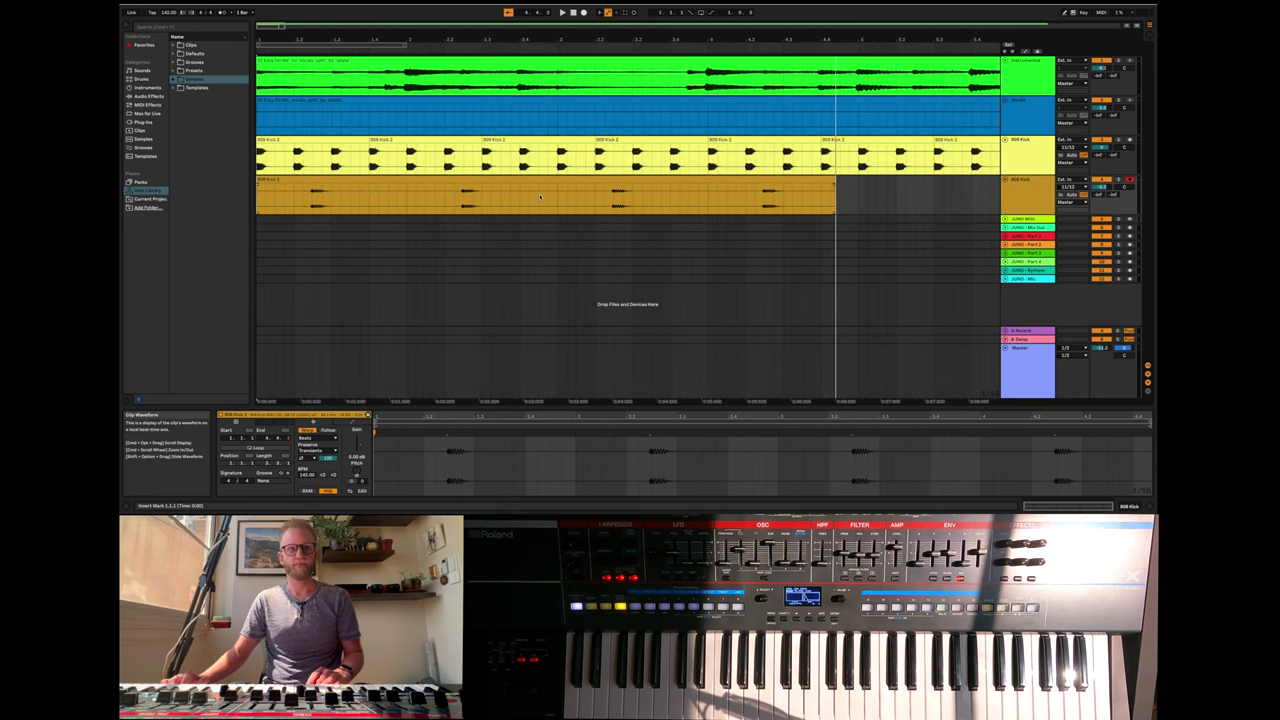
{"action": "left_click", "coordinate": [828, 180]}
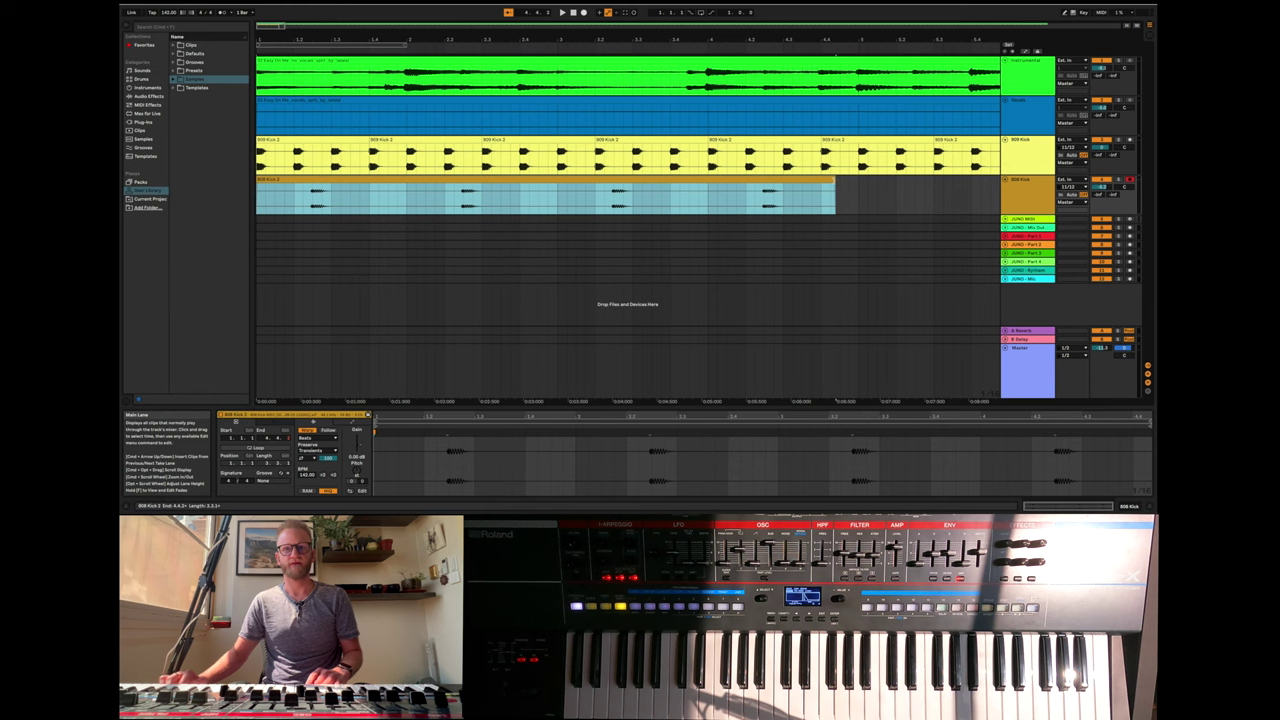
{"action": "left_click_drag", "start_coordinate": [834, 200], "coordinate": [366, 222]}
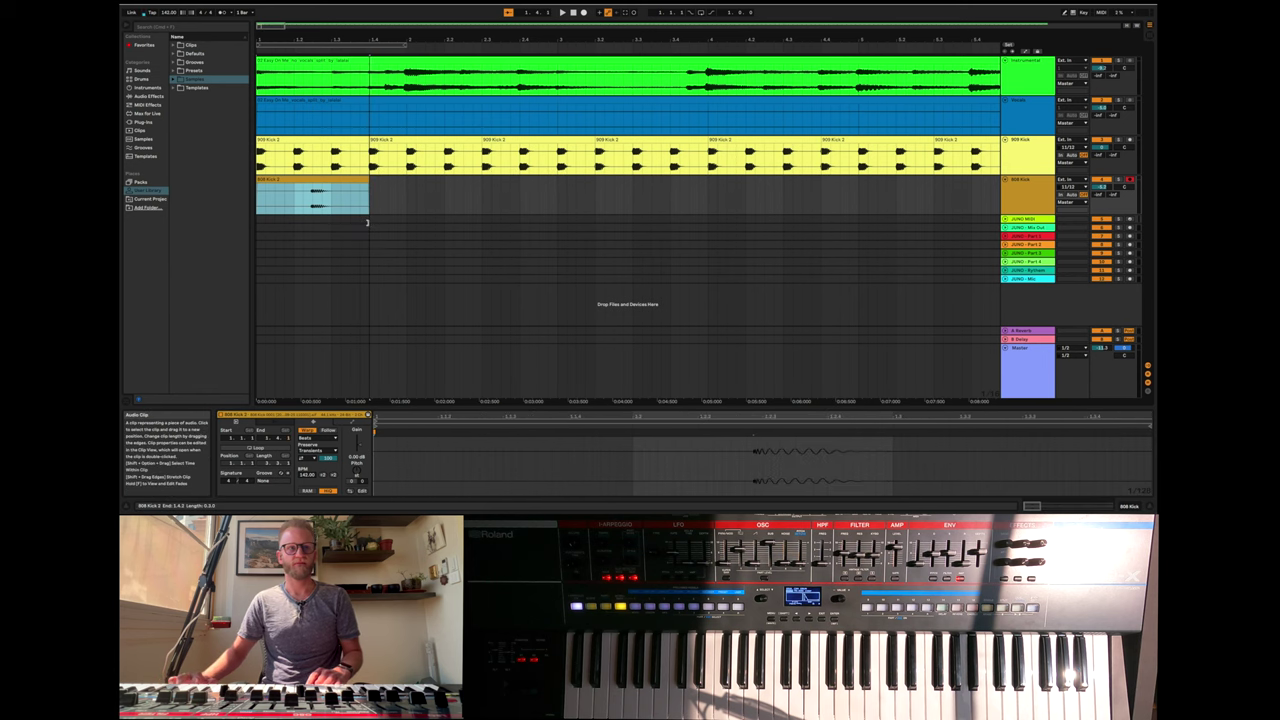
- Play back the trimmed 808 Kick clip and examine its hit's timing against the 909 kick
{"action": "scroll", "coordinate": [368, 225], "scroll_direction": "up", "scroll_amount": 6}
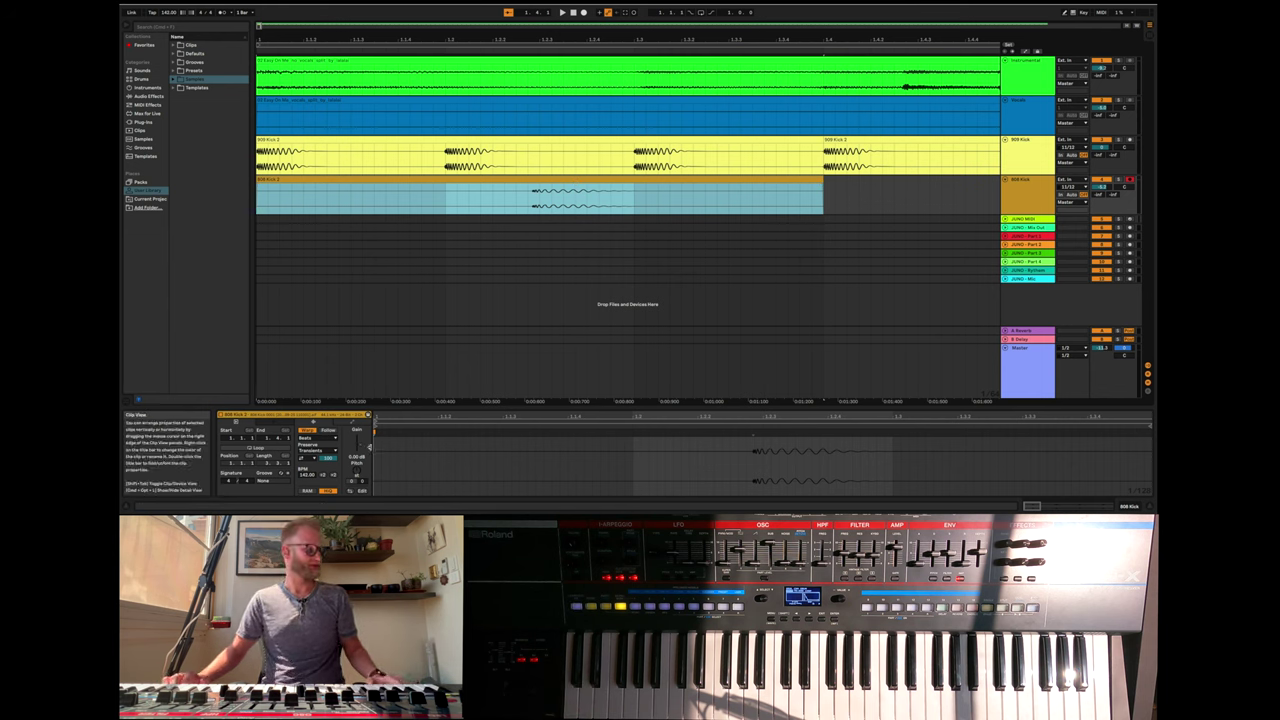
{"action": "left_click", "coordinate": [562, 12]}
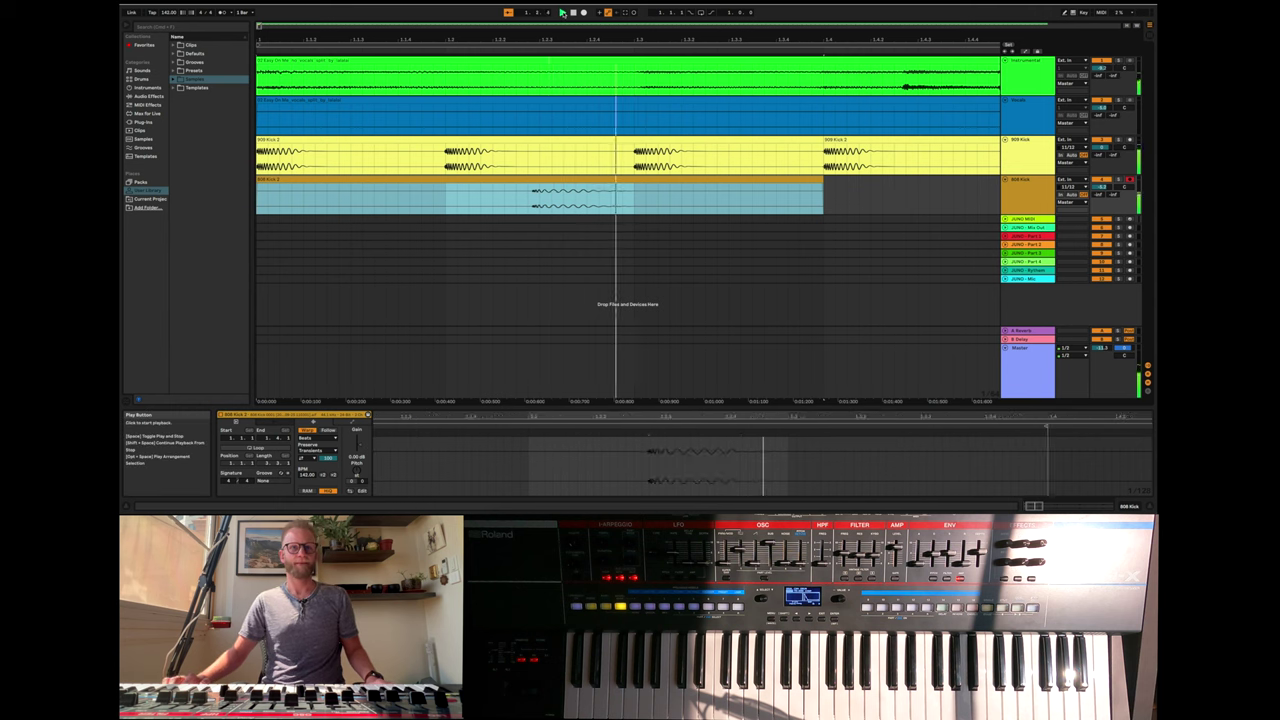
{"action": "left_click", "coordinate": [486, 180]}
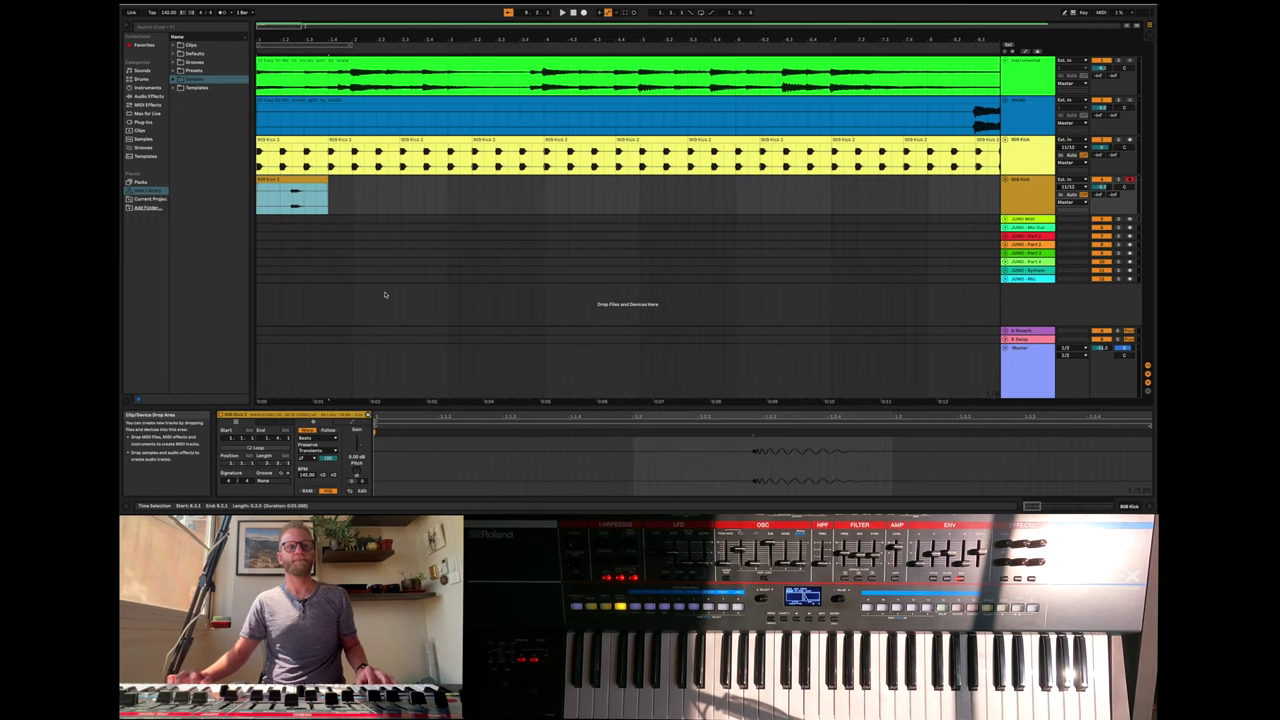
{"action": "key", "text": "z"}
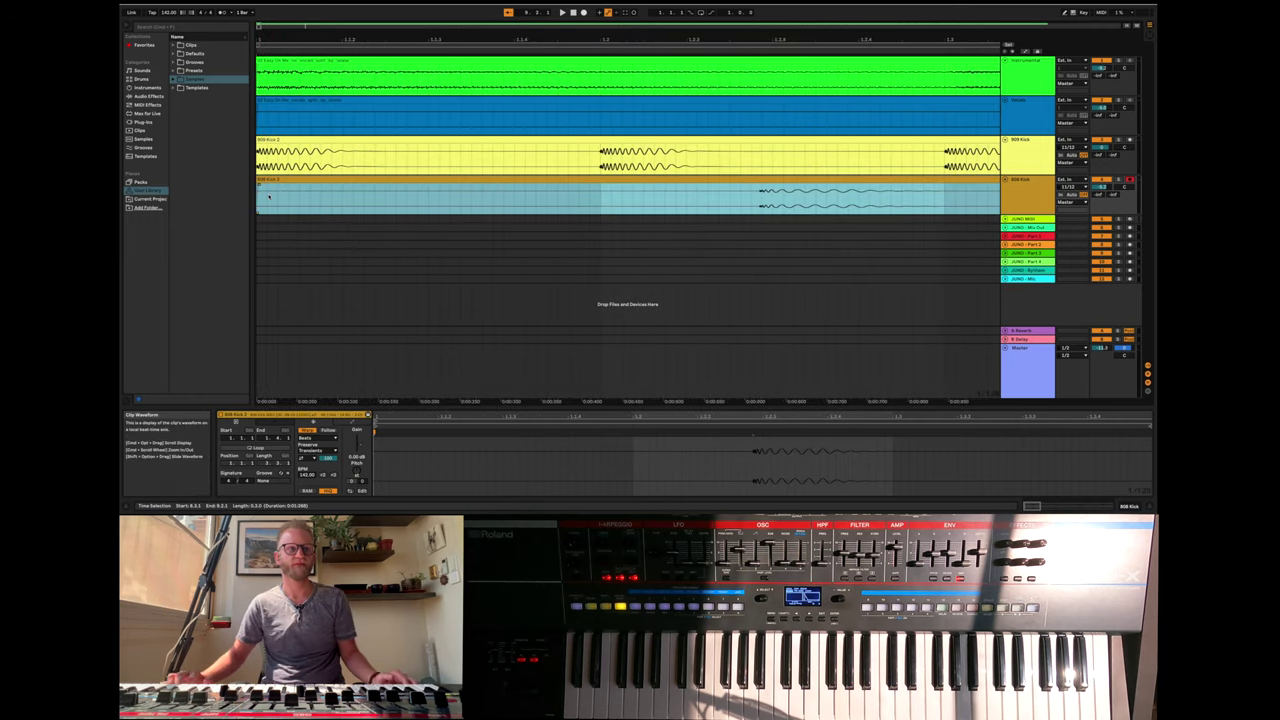
{"action": "left_click", "coordinate": [259, 187]}
{"action": "scroll", "coordinate": [540, 230], "scroll_direction": "right", "scroll_amount": 5}
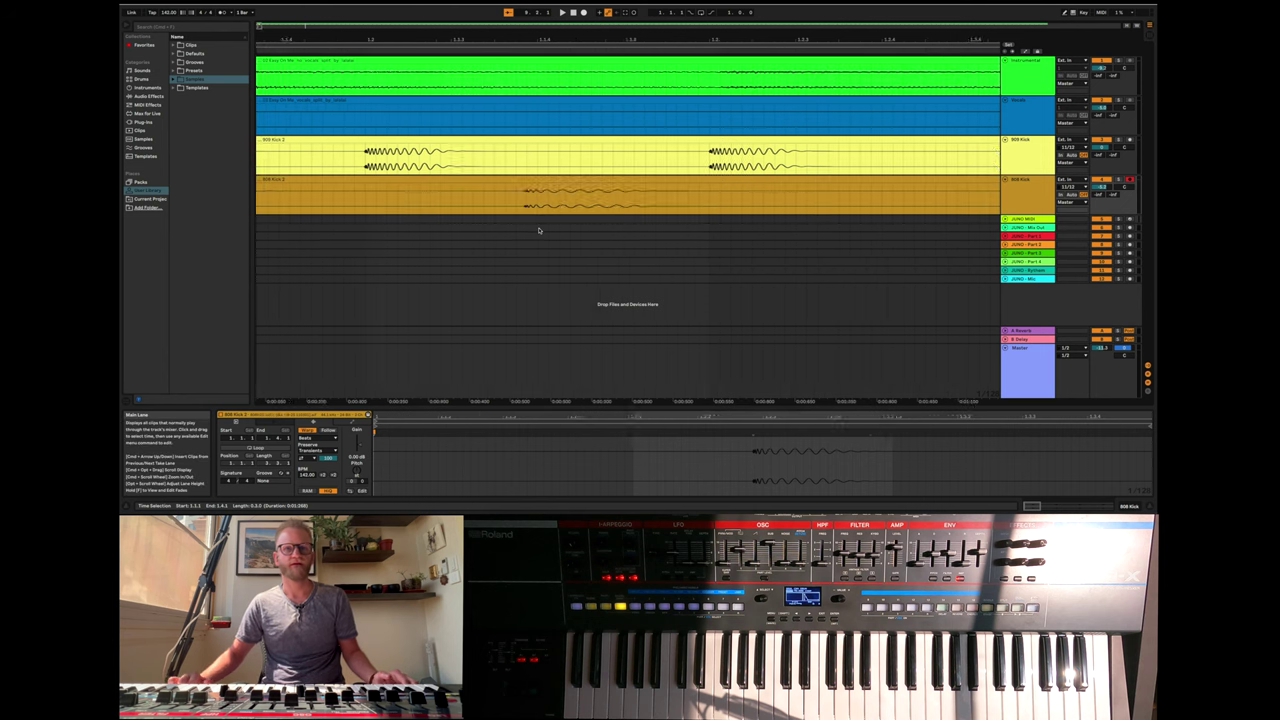
{"action": "left_click", "coordinate": [597, 179]}
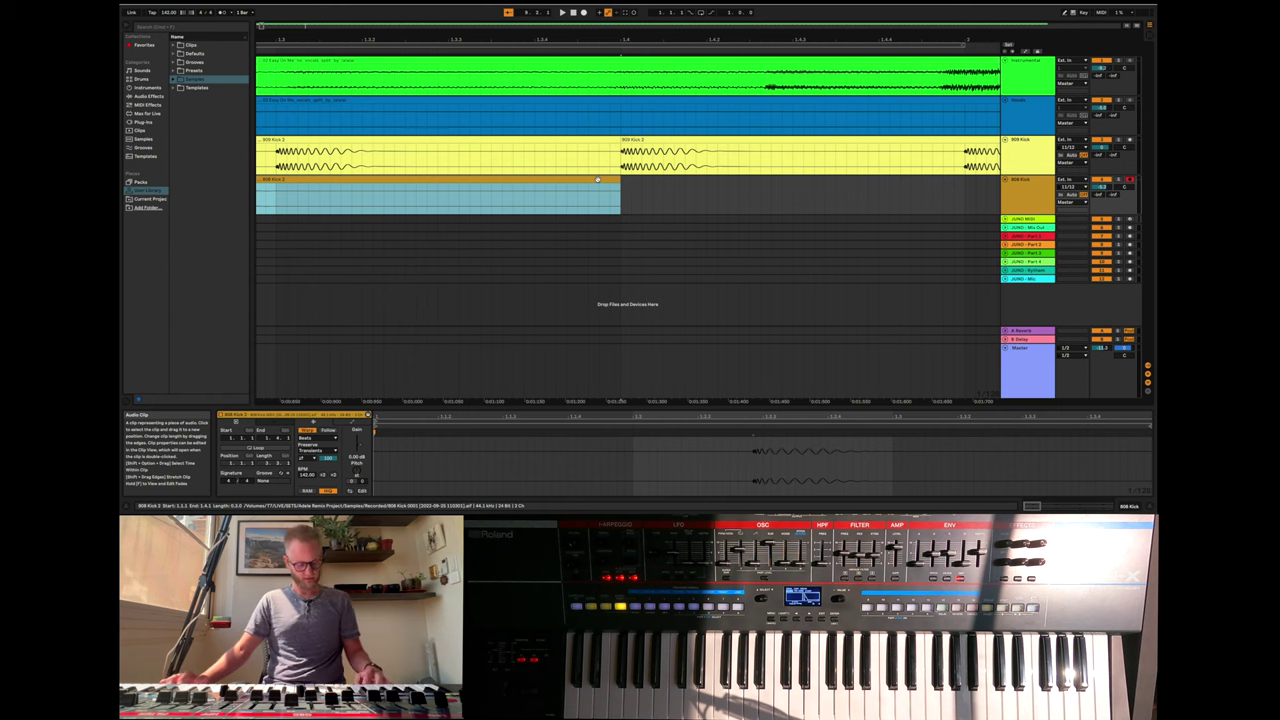
{"action": "key", "text": "space"}
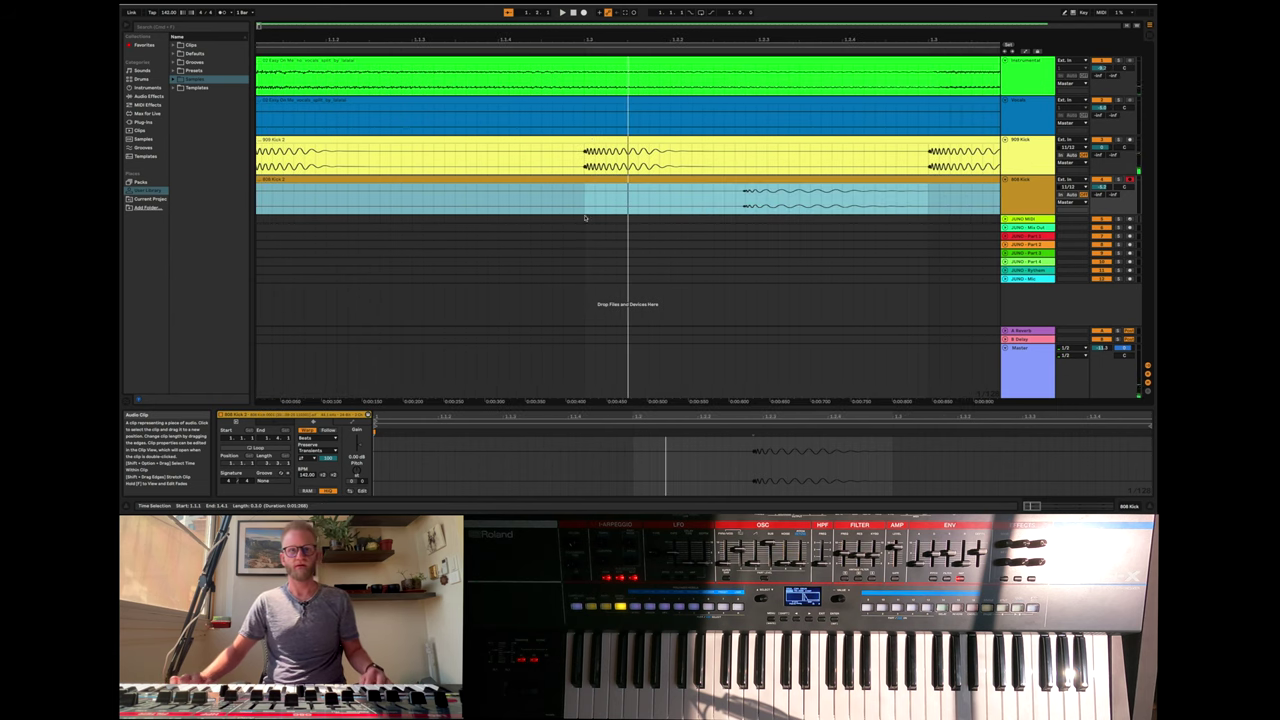
- Duplicate the three-beat 808 Kick clip repeatedly up to bar 6 and return playback to the start
{"action": "key", "text": "minus"}
{"action": "key", "text": "minus"}
{"action": "key", "text": "minus"}
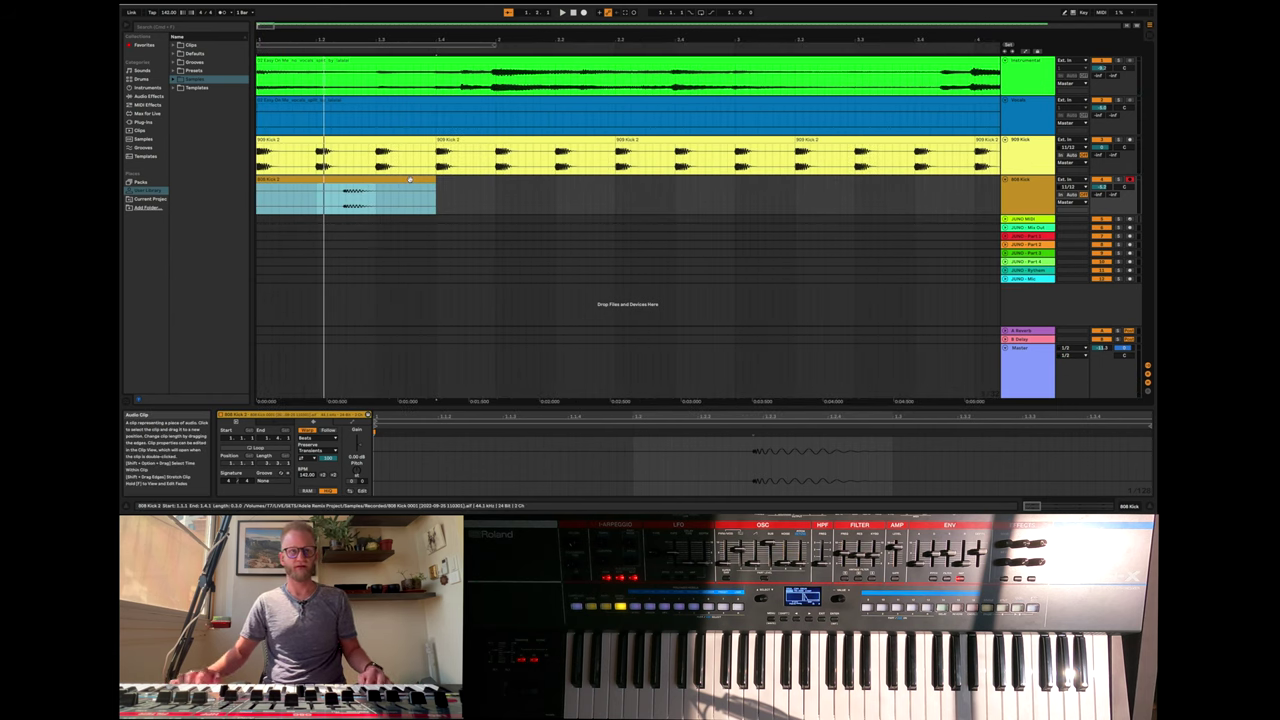
{"action": "key", "text": "super+d"}
{"action": "key", "text": "super+d"}
{"action": "key", "text": "super+d"}
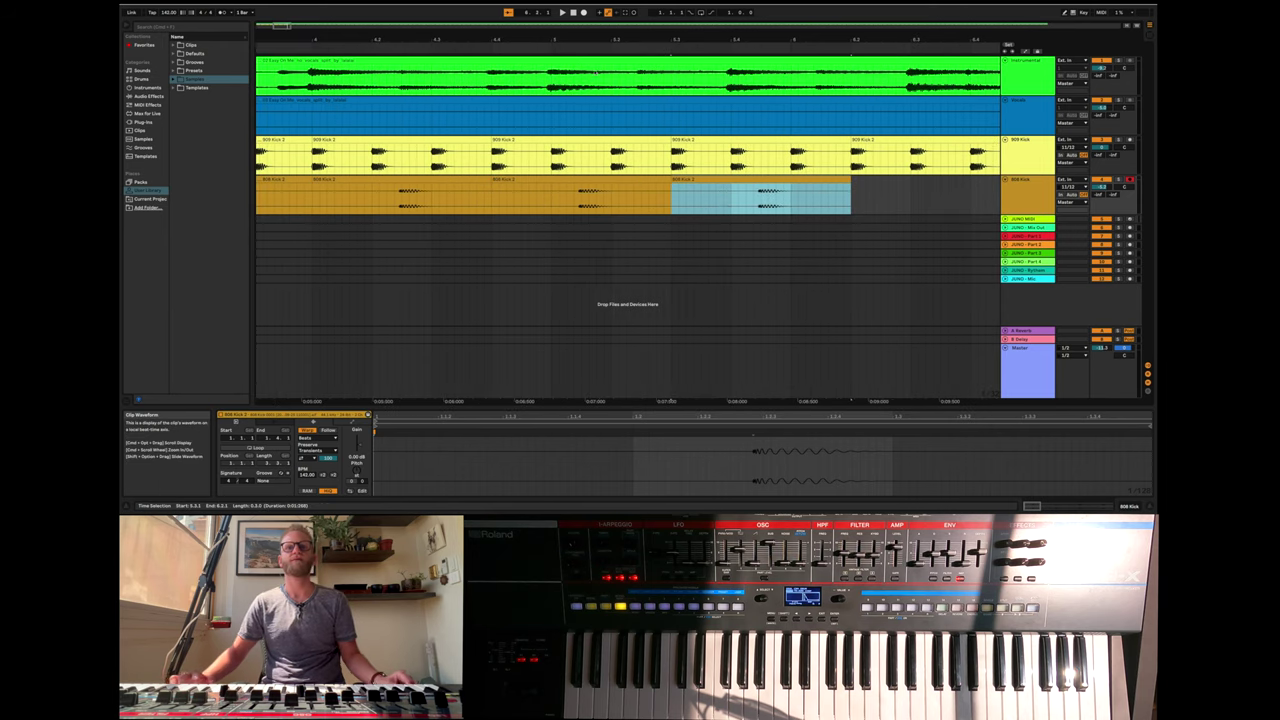
{"action": "left_click", "coordinate": [573, 13]}
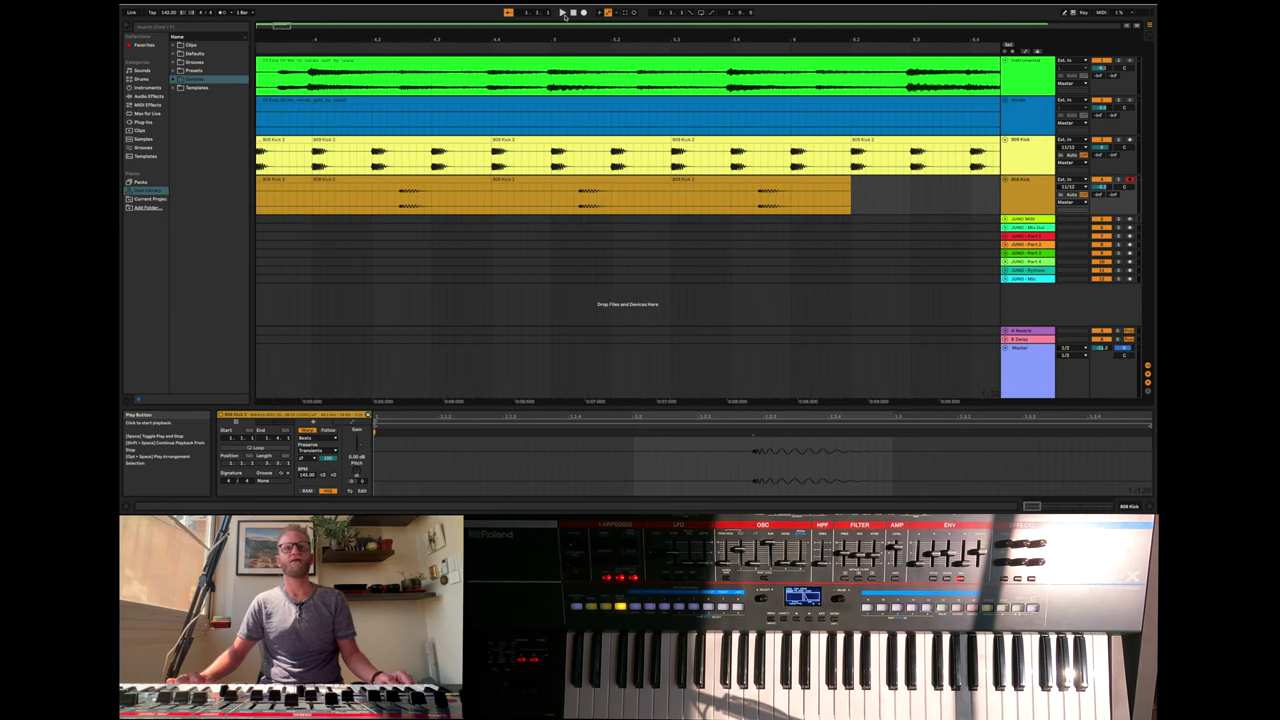
- Play back the 808 Kick loop against the 909 Kick and the stems, then return to the song start
{"action": "left_click", "coordinate": [563, 13]}
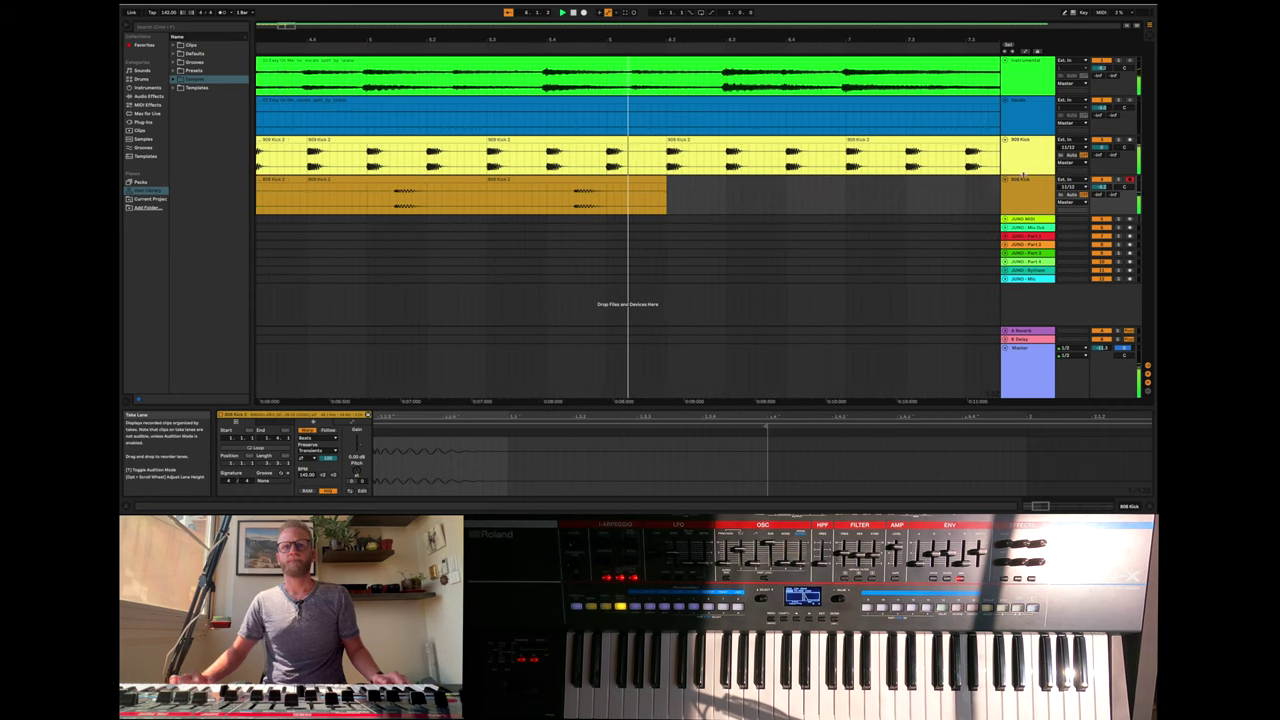
{"action": "left_click", "coordinate": [573, 13]}
{"action": "scroll", "coordinate": [427, 205], "scroll_direction": "left", "scroll_amount": 6}
{"action": "scroll", "coordinate": [427, 205], "scroll_direction": "left", "scroll_amount": 5}
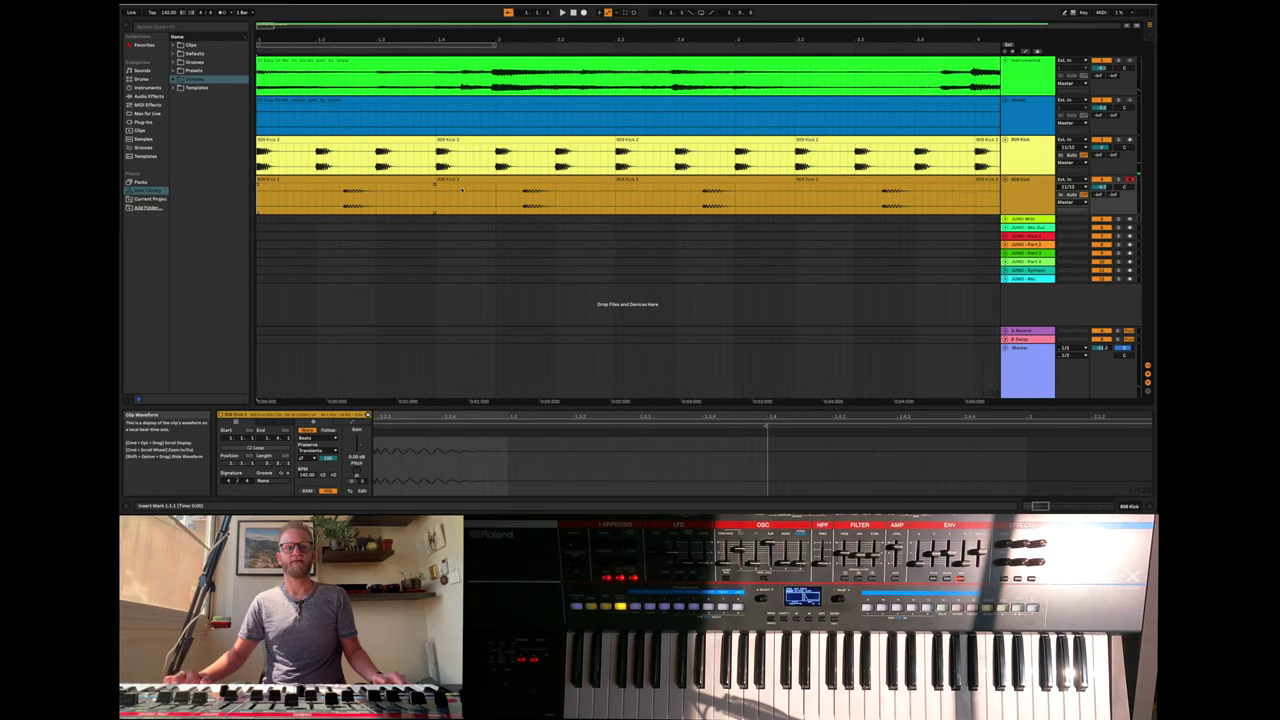
- Delete all 909 Kick clips from bar 2 onward so that only the first one-bar clip remains
{"action": "scroll", "coordinate": [430, 185], "scroll_direction": "up", "scroll_amount": 6}
{"action": "scroll", "coordinate": [430, 185], "scroll_direction": "left", "scroll_amount": 3}
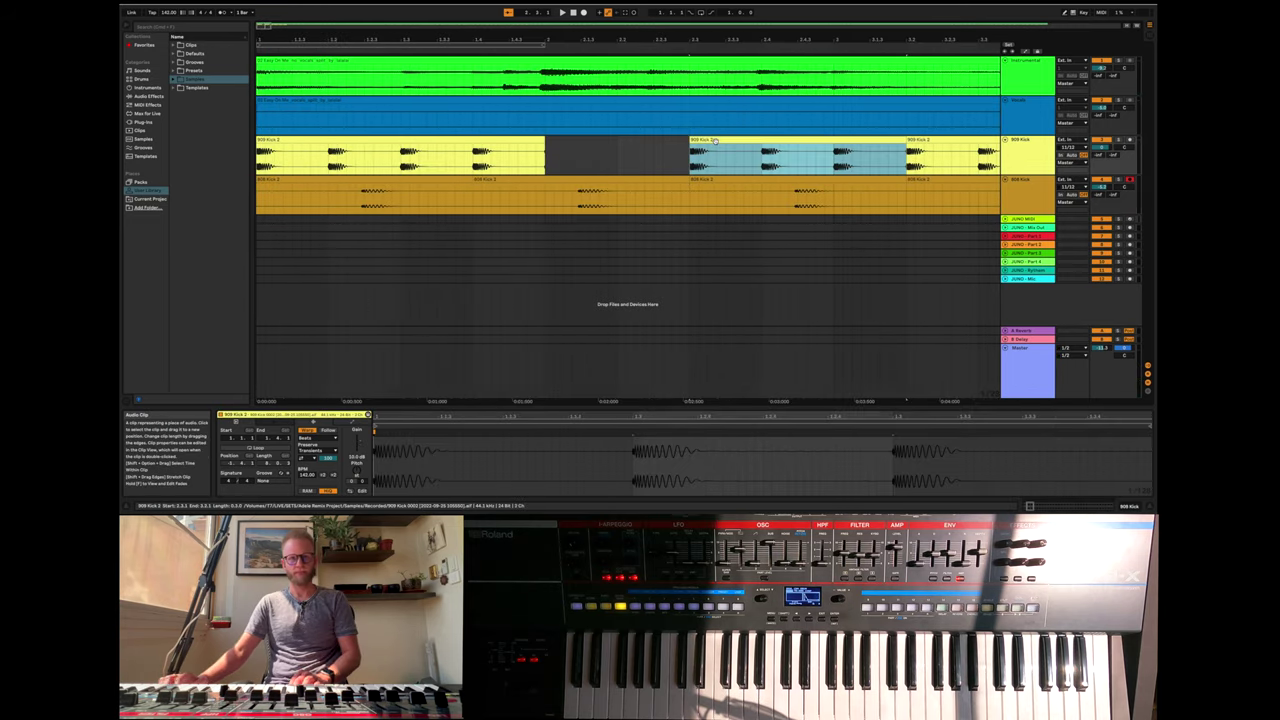
{"action": "key", "text": "Delete"}
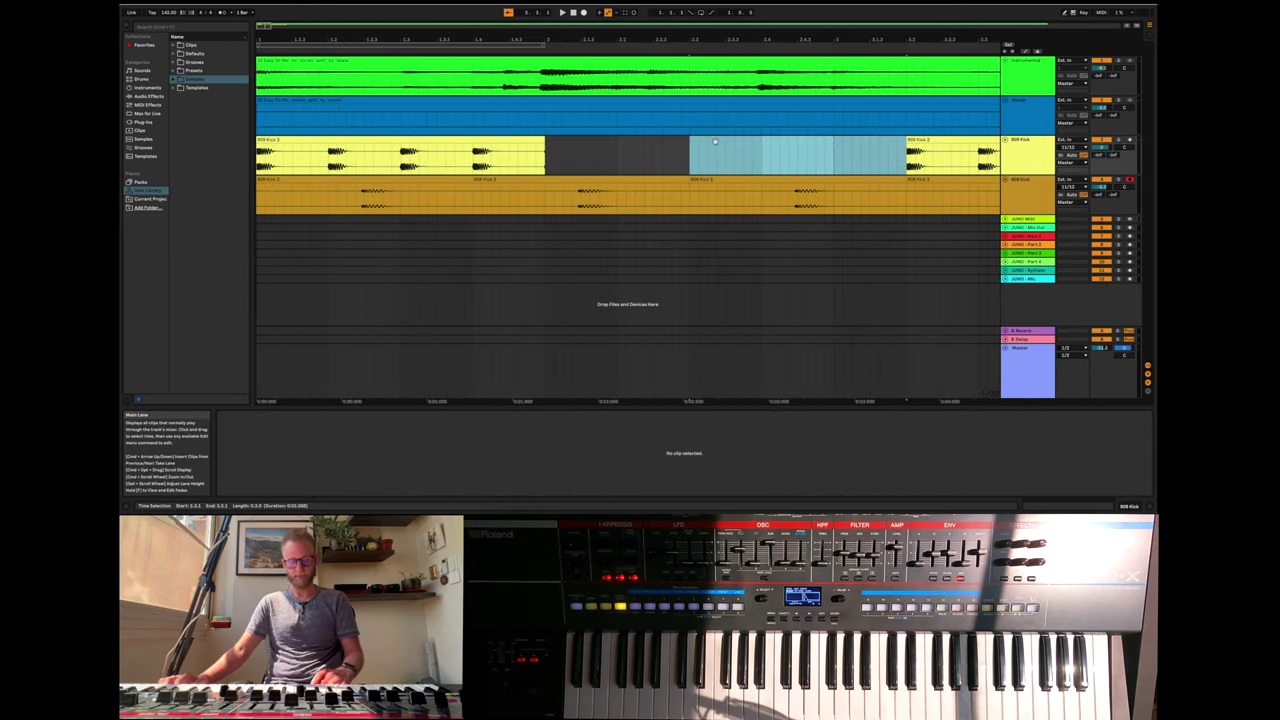
{"action": "scroll", "coordinate": [715, 142], "scroll_direction": "down", "scroll_amount": 10}
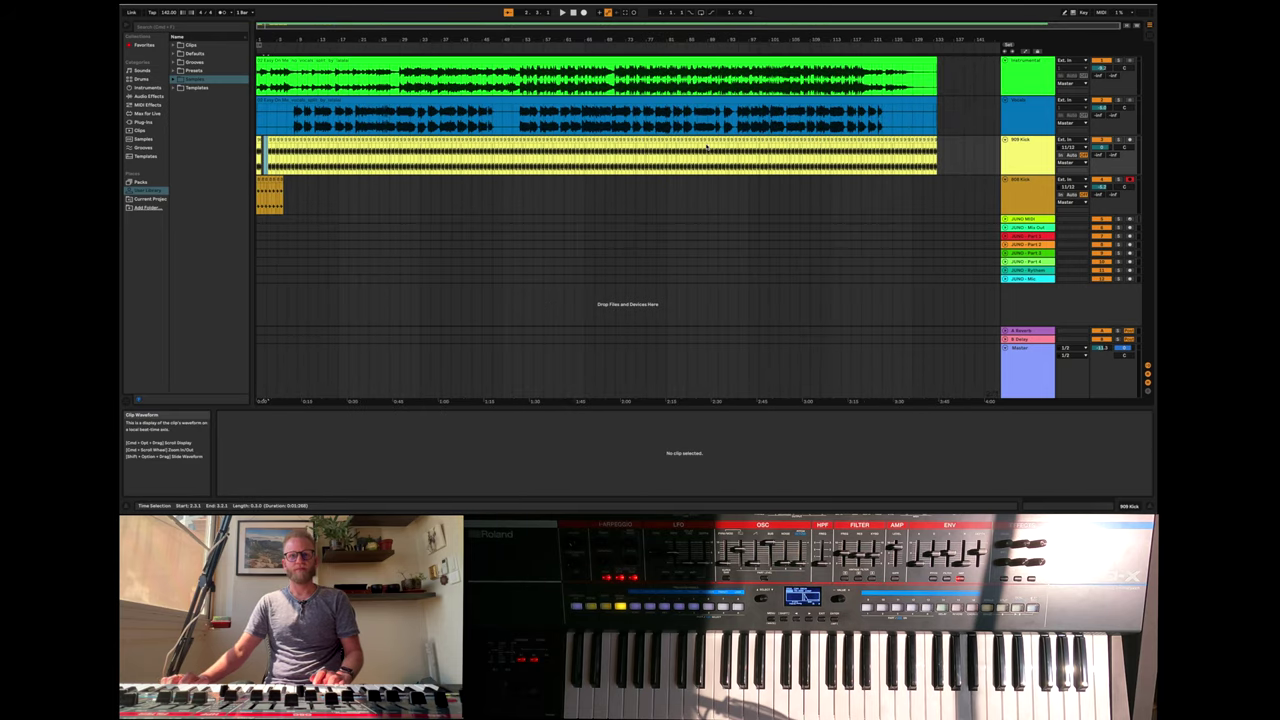
{"action": "left_click_drag", "start_coordinate": [953, 157], "coordinate": [261, 152]}
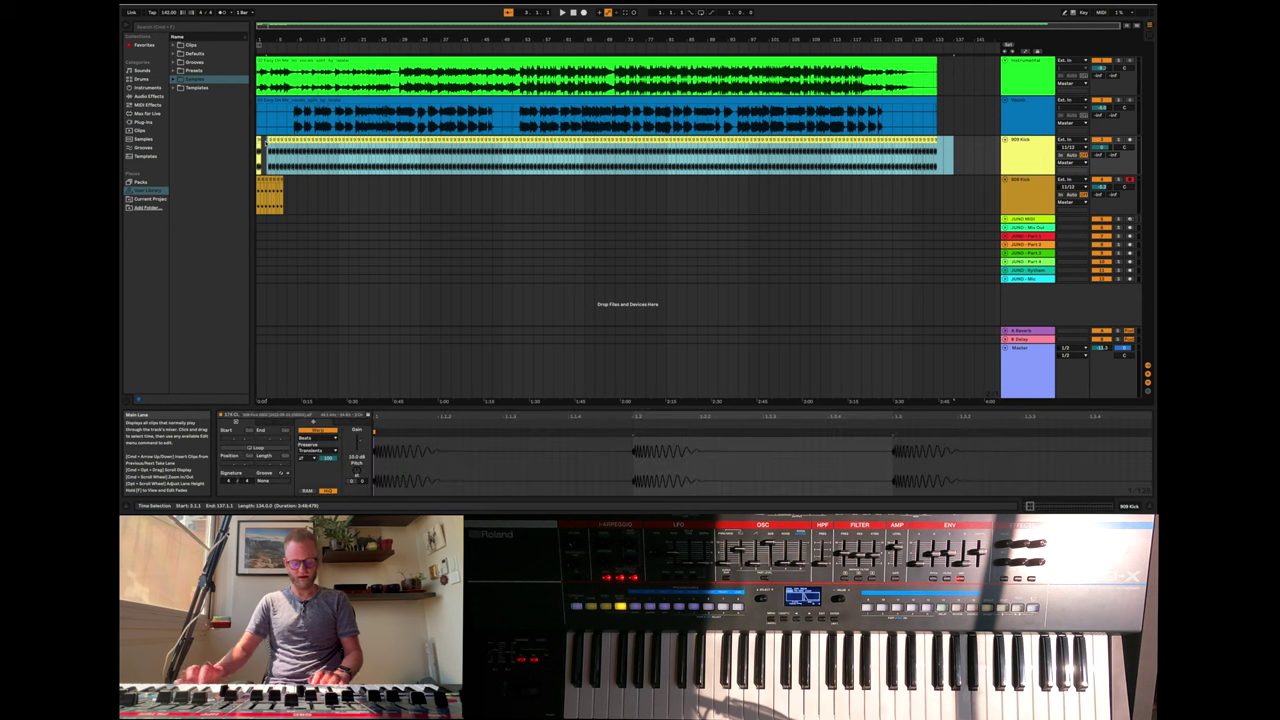
{"action": "key", "text": "Delete"}
{"action": "scroll", "coordinate": [300, 204], "scroll_direction": "up", "scroll_amount": 12}
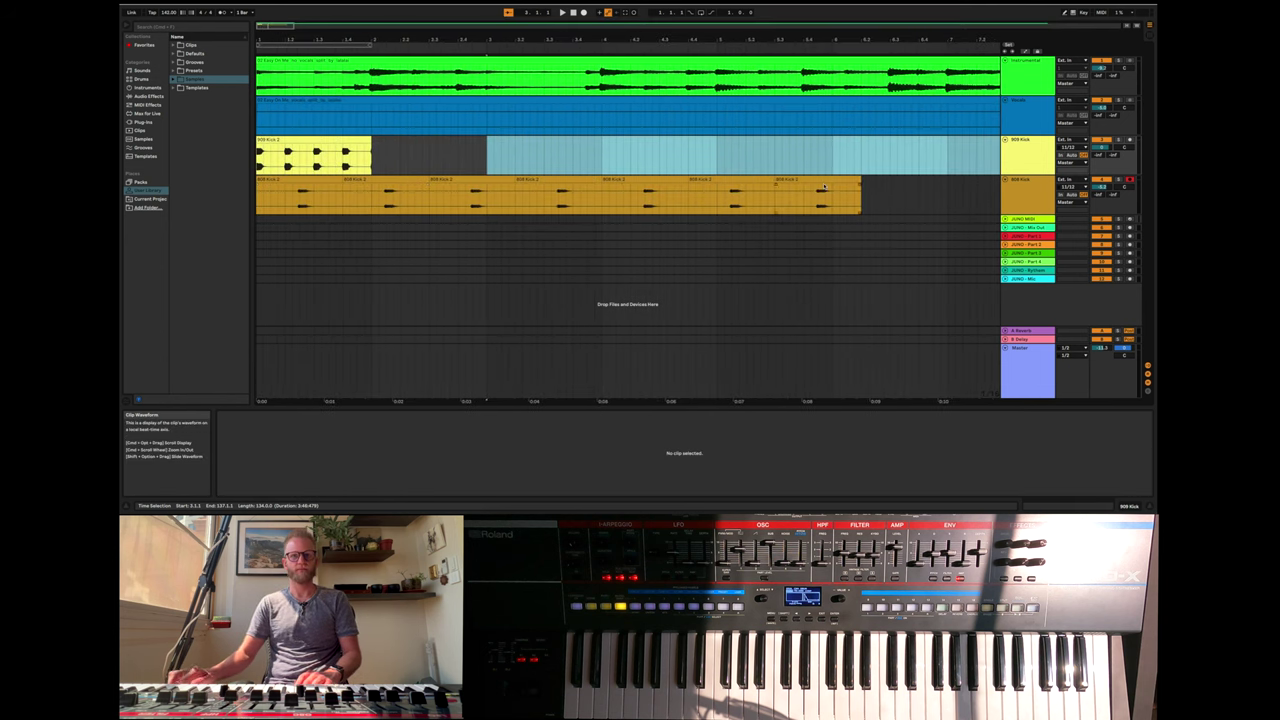
- Remove the 808 Kick repeats and leave a single clip spanning exactly bar 1
{"action": "left_click", "coordinate": [818, 178]}
{"action": "left_click_drag", "start_coordinate": [854, 168], "coordinate": [395, 272]}
{"action": "key", "text": "Delete"}
{"action": "left_click_drag", "start_coordinate": [393, 195], "coordinate": [367, 180]}
{"action": "left_click", "coordinate": [397, 240]}
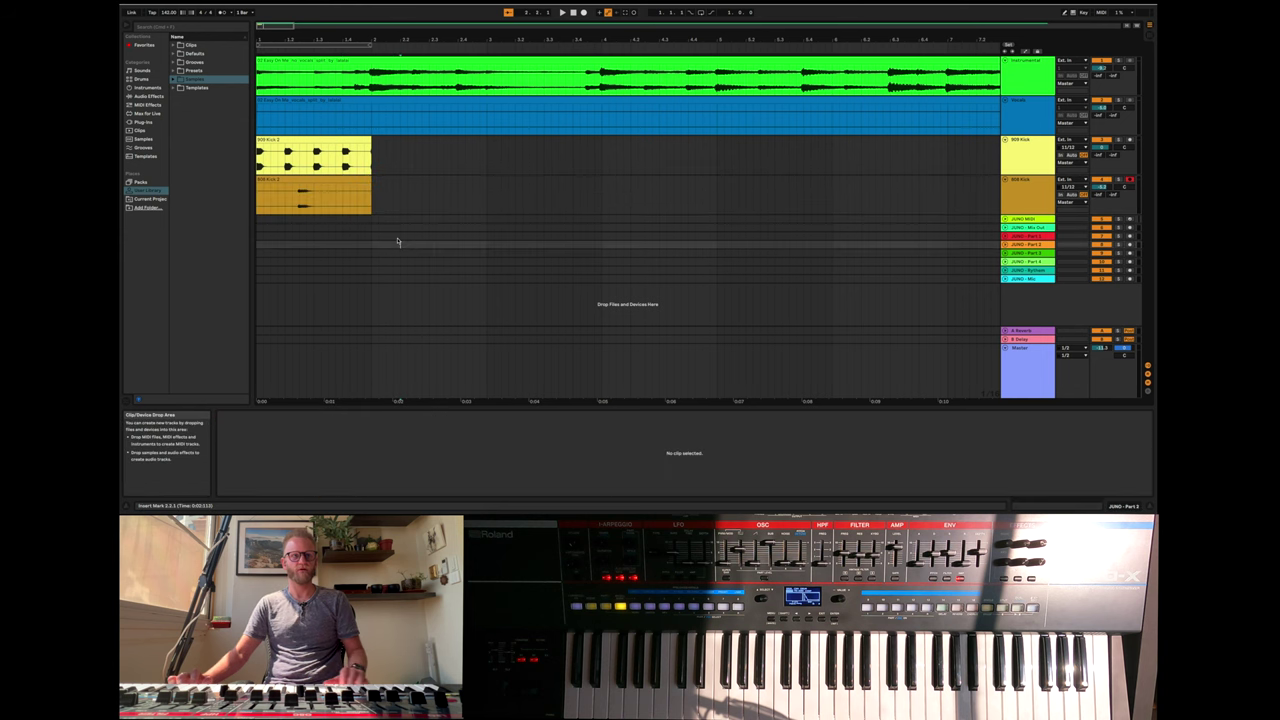
- Duplicate the one-bar 909 Kick and 808 Kick clips three times each to fill bars 1 to 4
{"action": "left_click", "coordinate": [362, 142]}
{"action": "key", "text": "ctrl+d"}
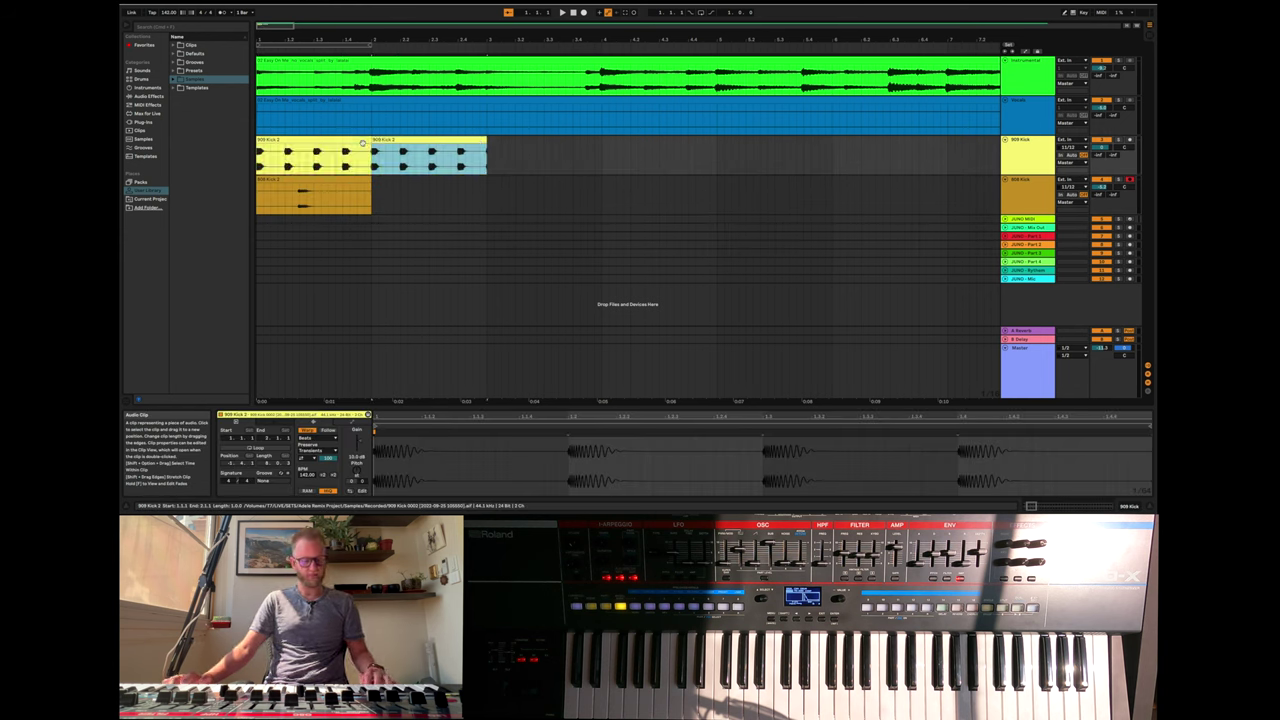
{"action": "key", "text": "ctrl+d"}
{"action": "key", "text": "ctrl+d"}
{"action": "left_click", "coordinate": [341, 180]}
{"action": "key", "text": "ctrl+d"}
{"action": "key", "text": "ctrl+d"}
{"action": "key", "text": "ctrl+d"}
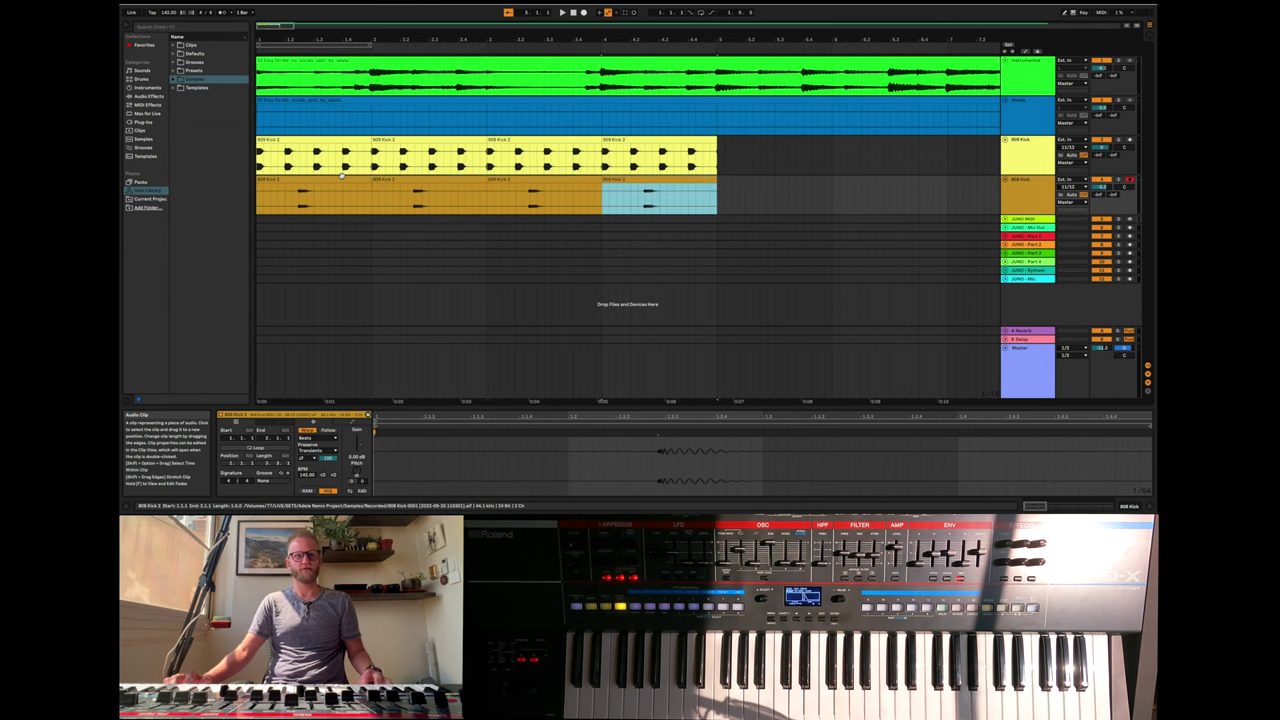
- Play back the four-bar kick loops with the stems and turn up the system volume
{"action": "left_click", "coordinate": [570, 12]}
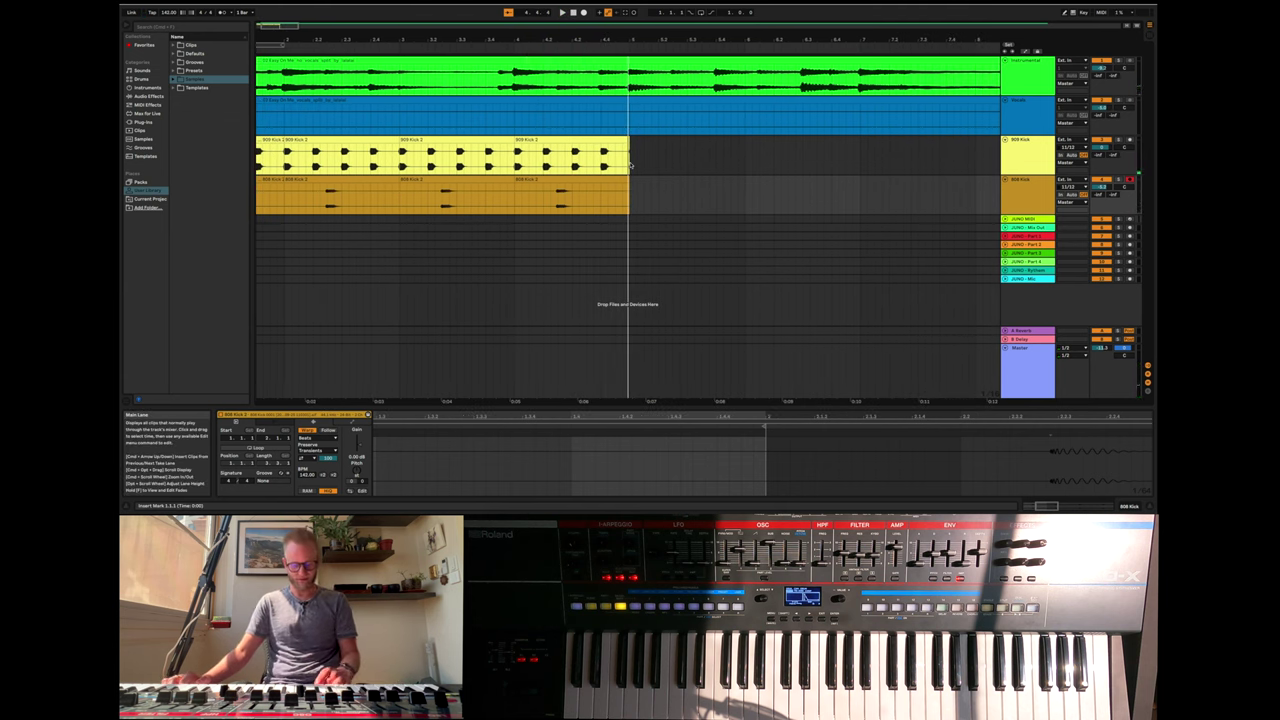
{"action": "left_click", "coordinate": [652, 167]}
{"action": "scroll", "coordinate": [652, 167], "scroll_direction": "down", "scroll_amount": 10}
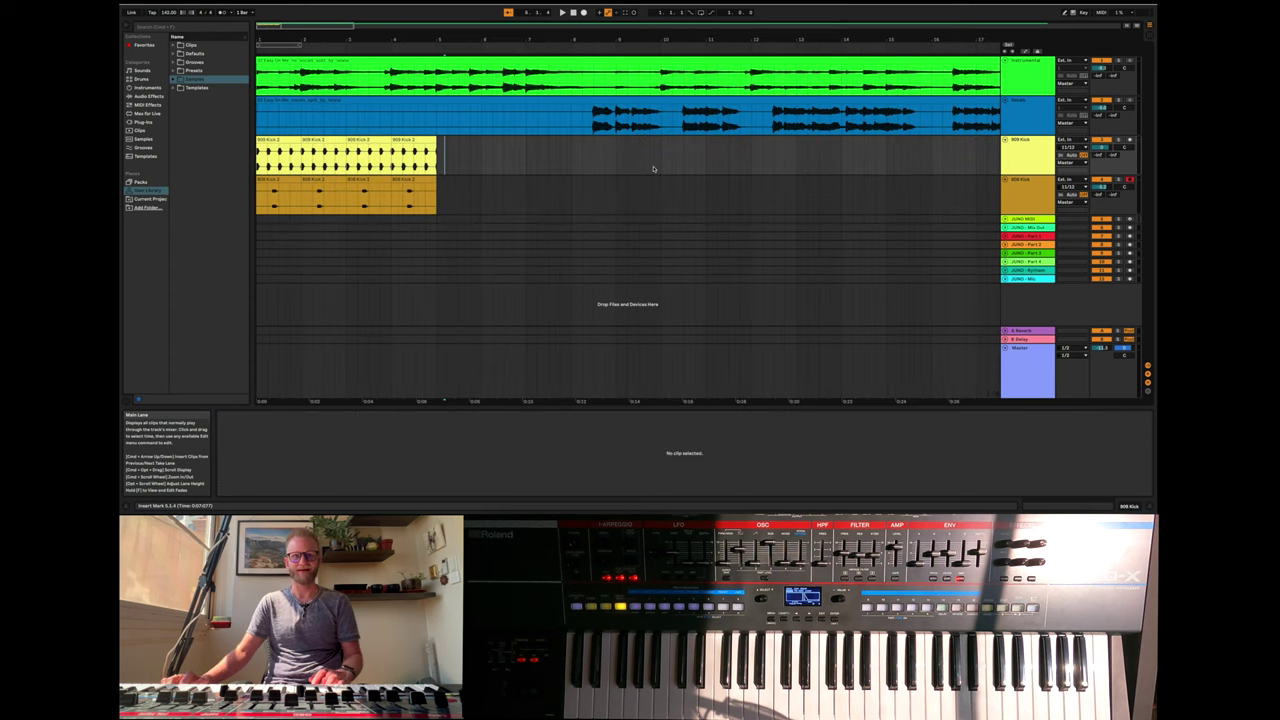
{"action": "left_click_drag", "start_coordinate": [422, 205], "coordinate": [426, 207]}
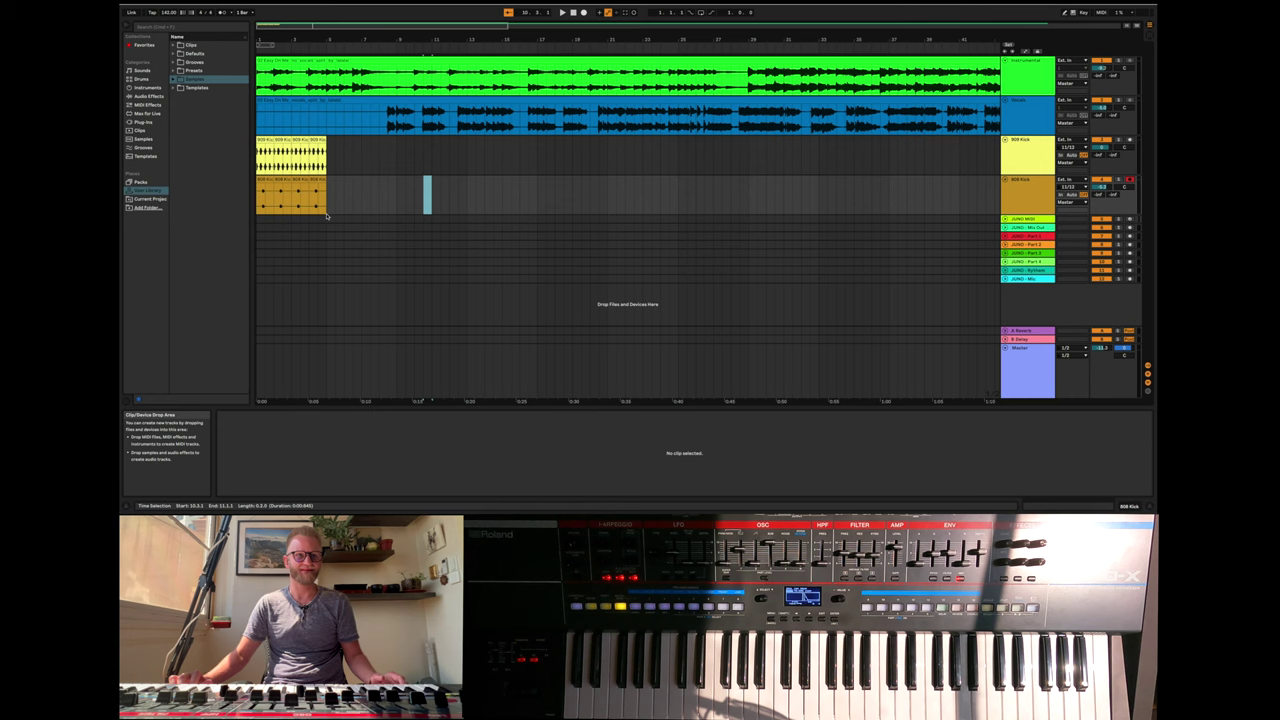
{"action": "left_click", "coordinate": [310, 203]}
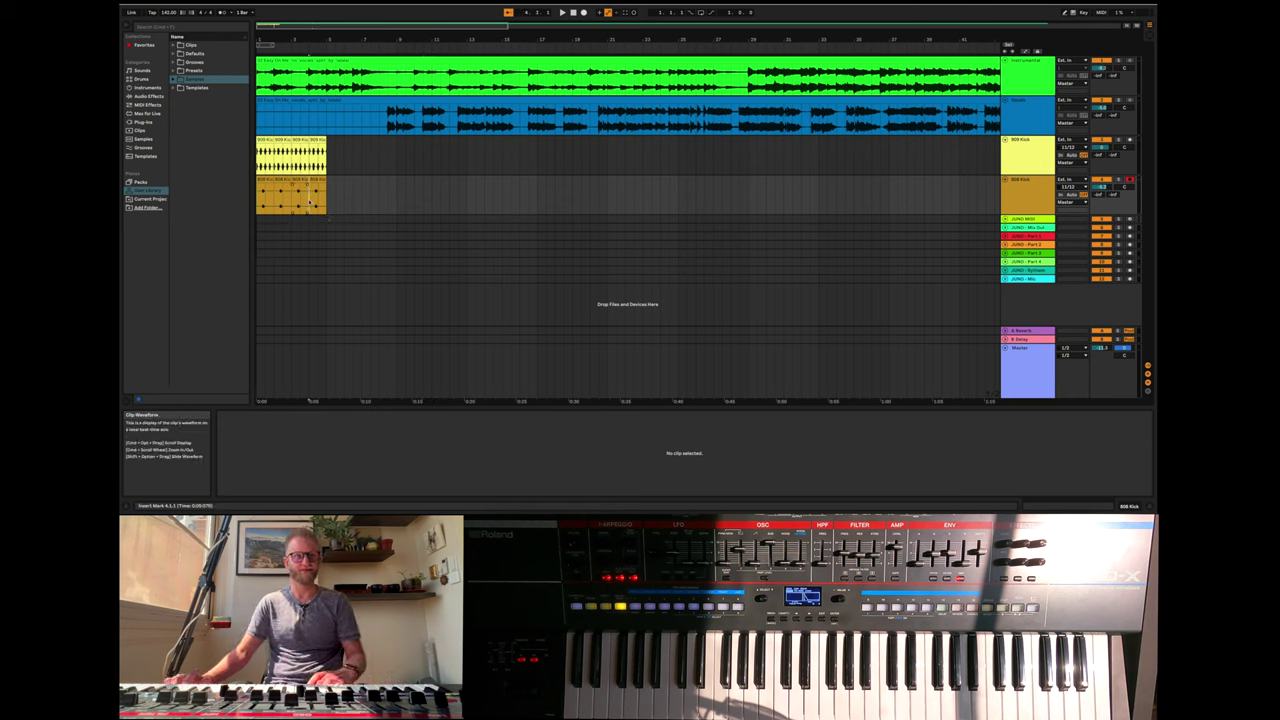
{"action": "key", "text": "XF86AudioRaiseVolume"}
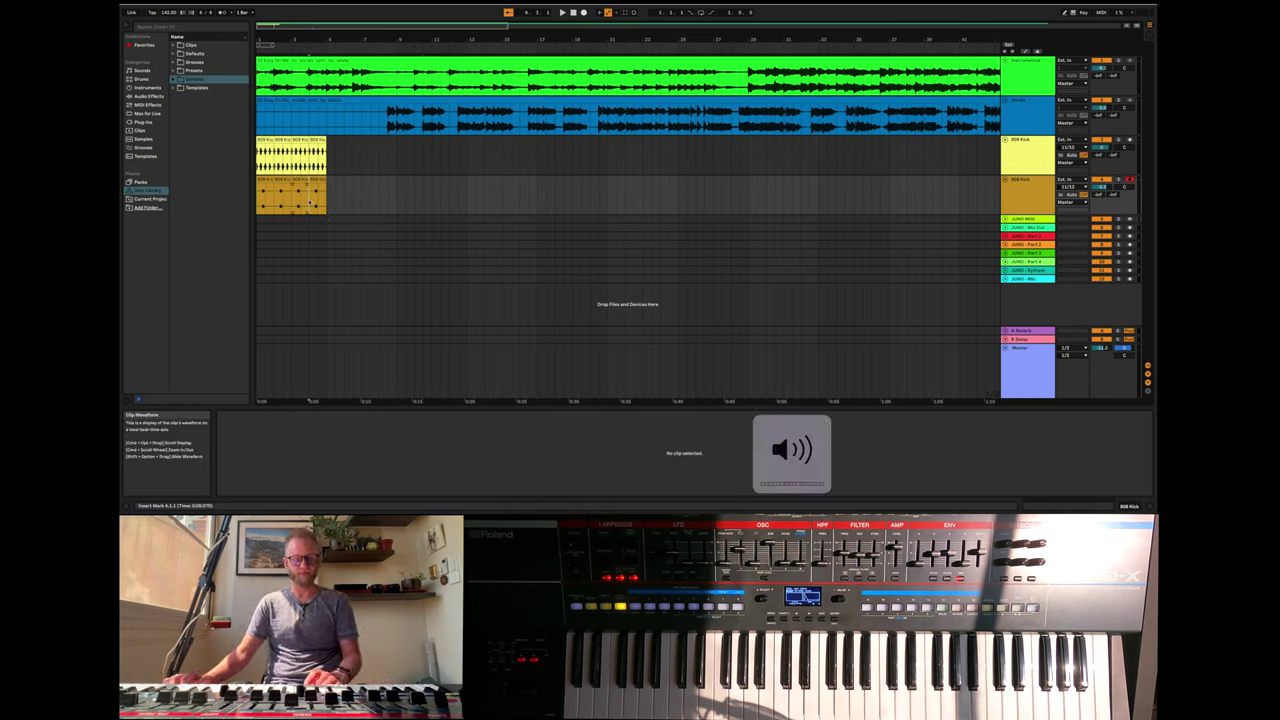
{"action": "key", "text": "plus"}
{"action": "key", "text": "plus"}
{"action": "key", "text": "plus"}
{"action": "key", "text": "plus"}
{"action": "key", "text": "plus"}
{"action": "key", "text": "plus"}
{"action": "key", "text": "plus"}
{"action": "key", "text": "plus"}
{"action": "key", "text": "minus"}
{"action": "key", "text": "minus"}
{"action": "key", "text": "minus"}
{"action": "key", "text": "minus"}
{"action": "key", "text": "minus"}
{"action": "key", "text": "minus"}
{"action": "scroll", "coordinate": [374, 217], "scroll_direction": "left", "scroll_amount": 3}
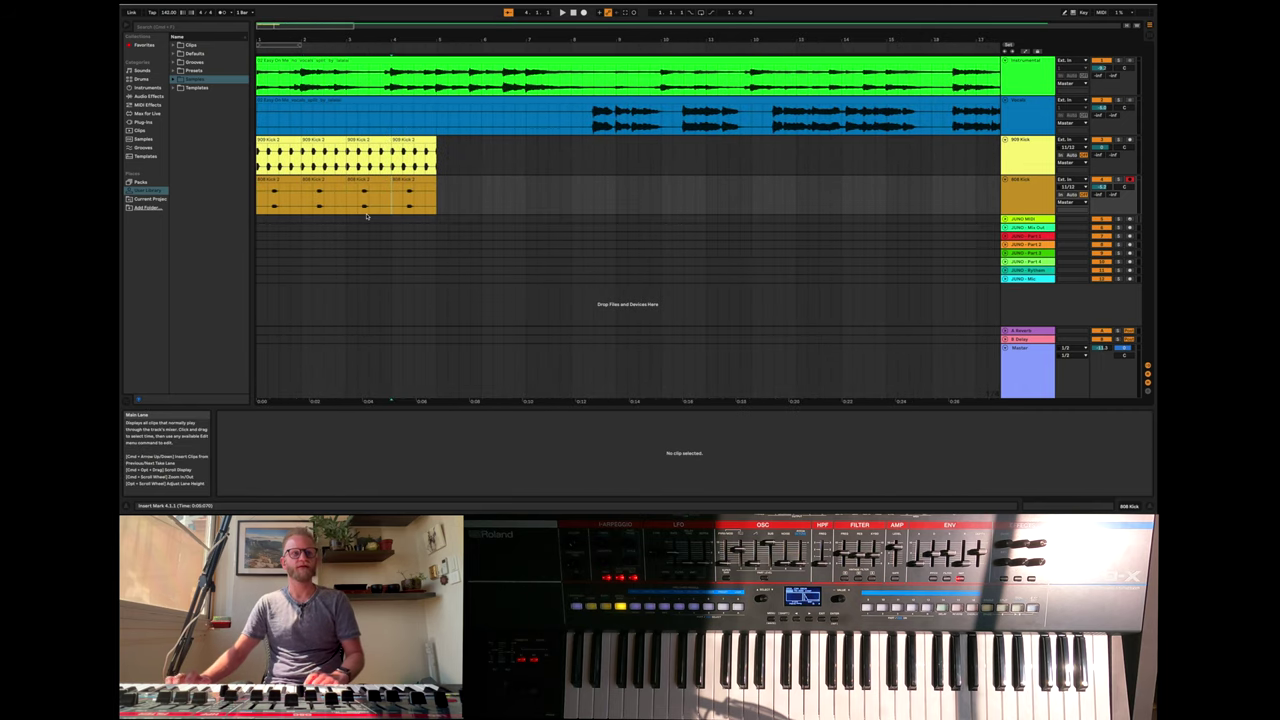
- Select the four-bar block of clips on both kick tracks and duplicate it repeatedly past the end of the song
{"action": "left_click", "coordinate": [270, 140]}
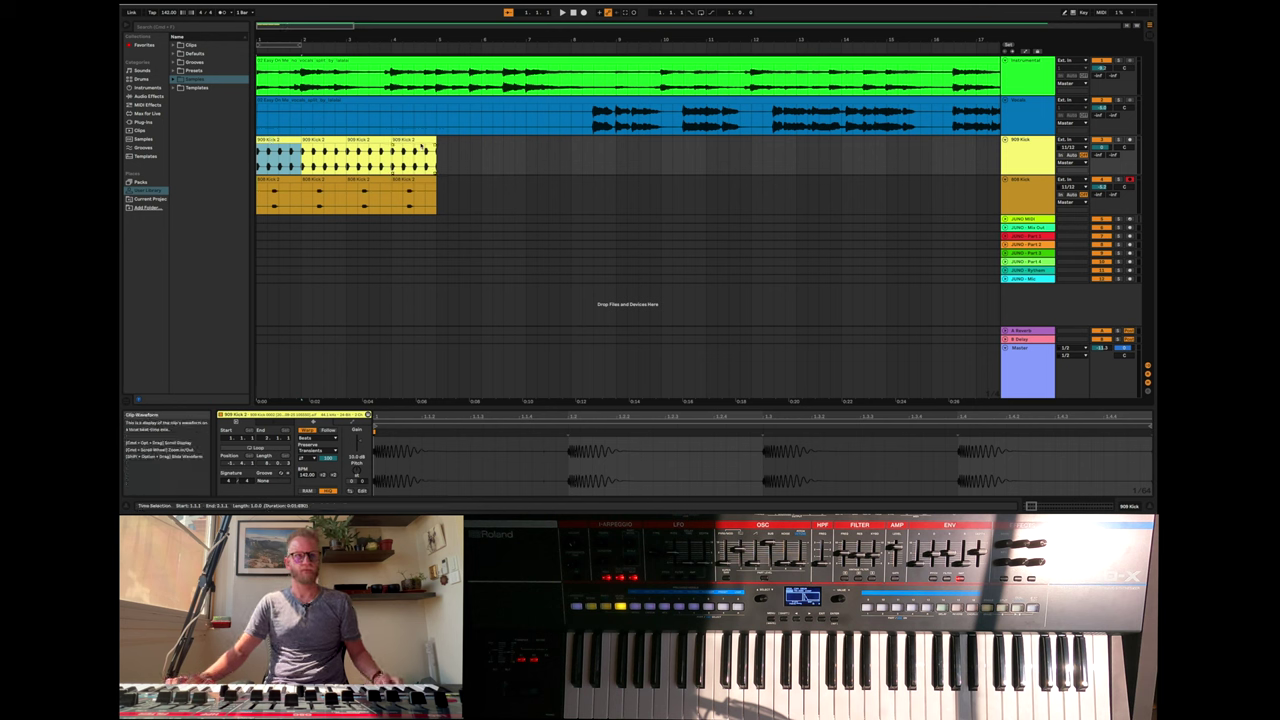
{"action": "left_click", "coordinate": [417, 174], "text": "shift"}
{"action": "left_click", "coordinate": [417, 178], "text": "shift"}
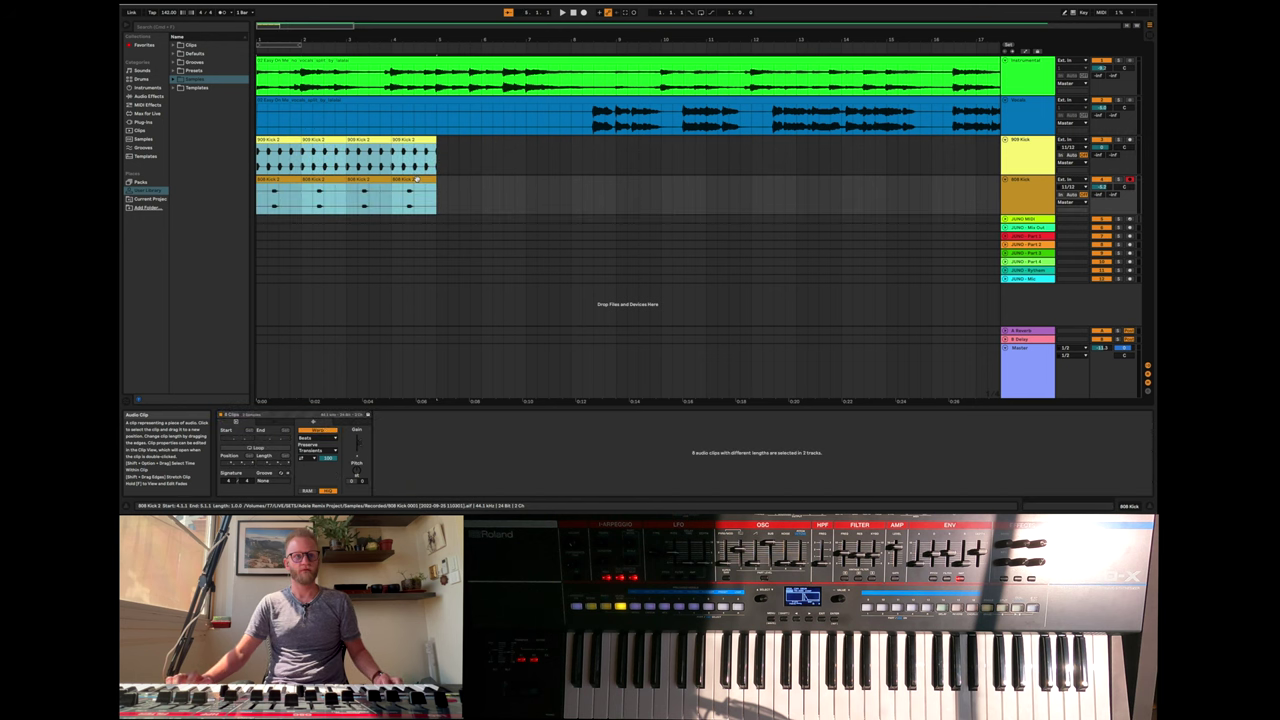
{"action": "key", "text": "super+d"}
{"action": "key", "text": "super+d"}
{"action": "key", "text": "super+d"}
{"action": "key", "text": "super+d"}
{"action": "key", "text": "super+d"}
{"action": "key", "text": "super+d"}
{"action": "key", "text": "super+d"}
{"action": "key", "text": "super+d"}
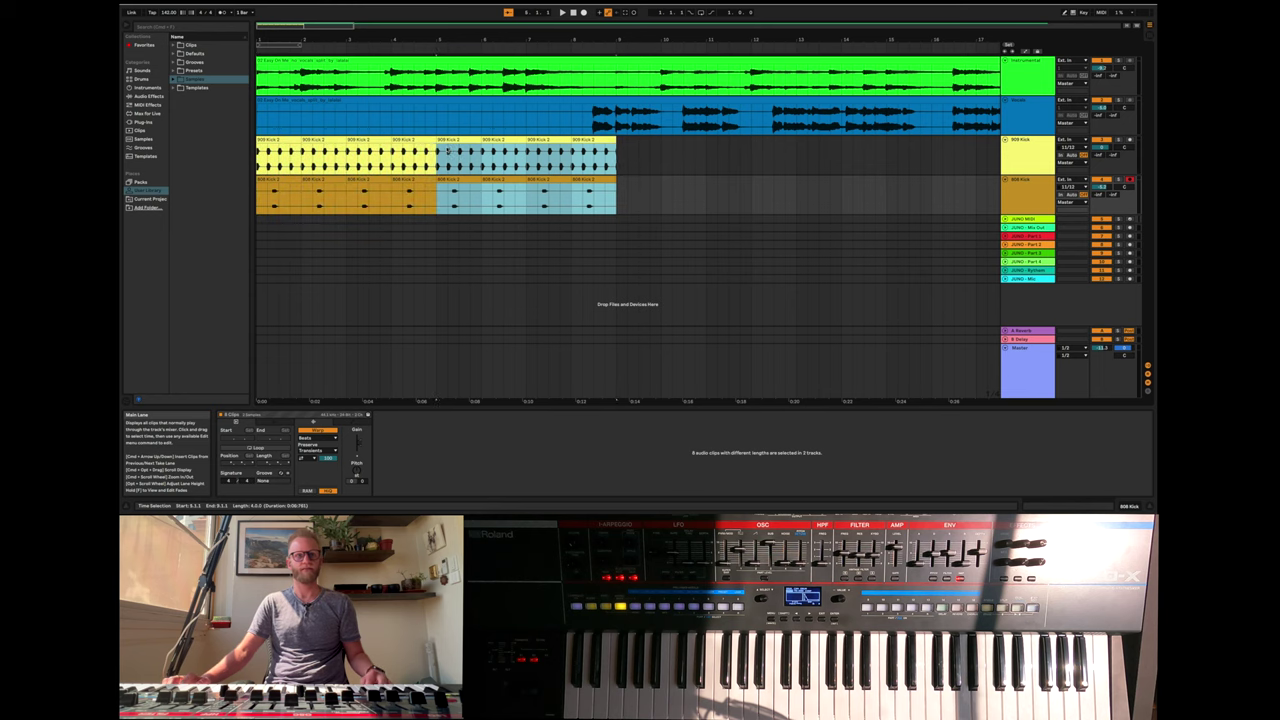
{"action": "key", "text": "super+d"}
{"action": "key", "text": "super+d"}
{"action": "key", "text": "super+d"}
{"action": "key", "text": "super+d"}
{"action": "key", "text": "super+d"}
{"action": "key", "text": "super+d"}
{"action": "key", "text": "super+d"}
{"action": "key", "text": "super+d"}
{"action": "key", "text": "super+d"}
{"action": "key", "text": "super+d"}
{"action": "key", "text": "super+d"}
{"action": "key", "text": "super+d"}
{"action": "key", "text": "super+d"}
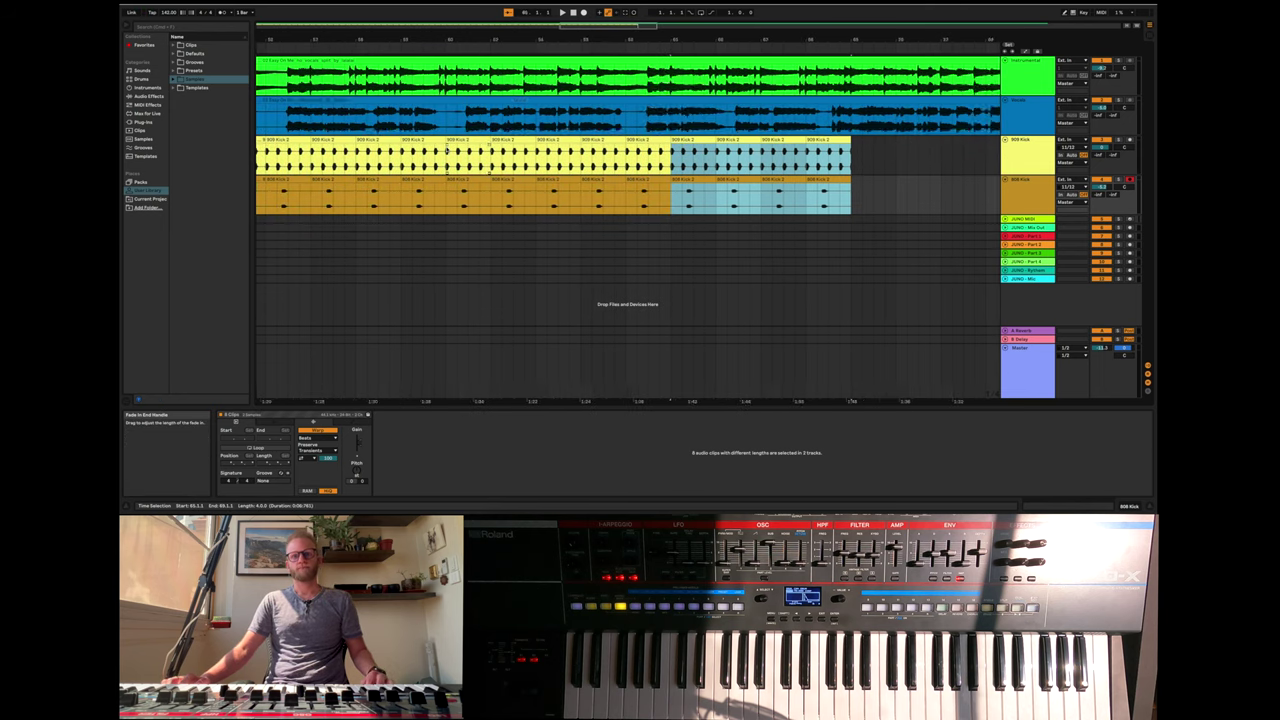
{"action": "key", "text": "super+d"}
{"action": "key", "text": "super+d"}
{"action": "key", "text": "super+d"}
{"action": "key", "text": "super+d"}
{"action": "key", "text": "super+d"}
{"action": "key", "text": "super+d"}
{"action": "key", "text": "super+d"}
{"action": "key", "text": "super+d"}
{"action": "key", "text": "super+d"}
{"action": "key", "text": "super+d"}
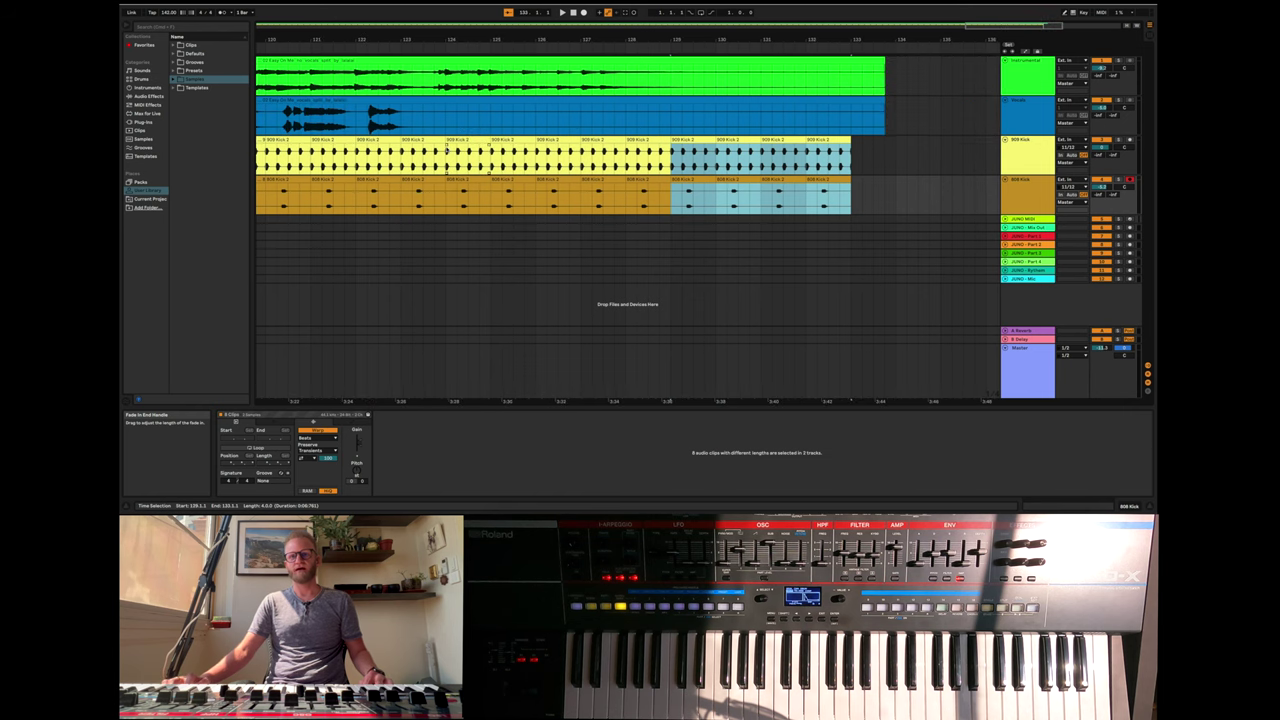
{"action": "key", "text": "super+d"}
- Cut both kick tracks off where the stems end and play the full arrangement from the song start
{"action": "left_click_drag", "start_coordinate": [884, 100], "coordinate": [712, 229]}
{"action": "key", "text": "Delete"}
{"action": "left_click", "coordinate": [573, 14]}
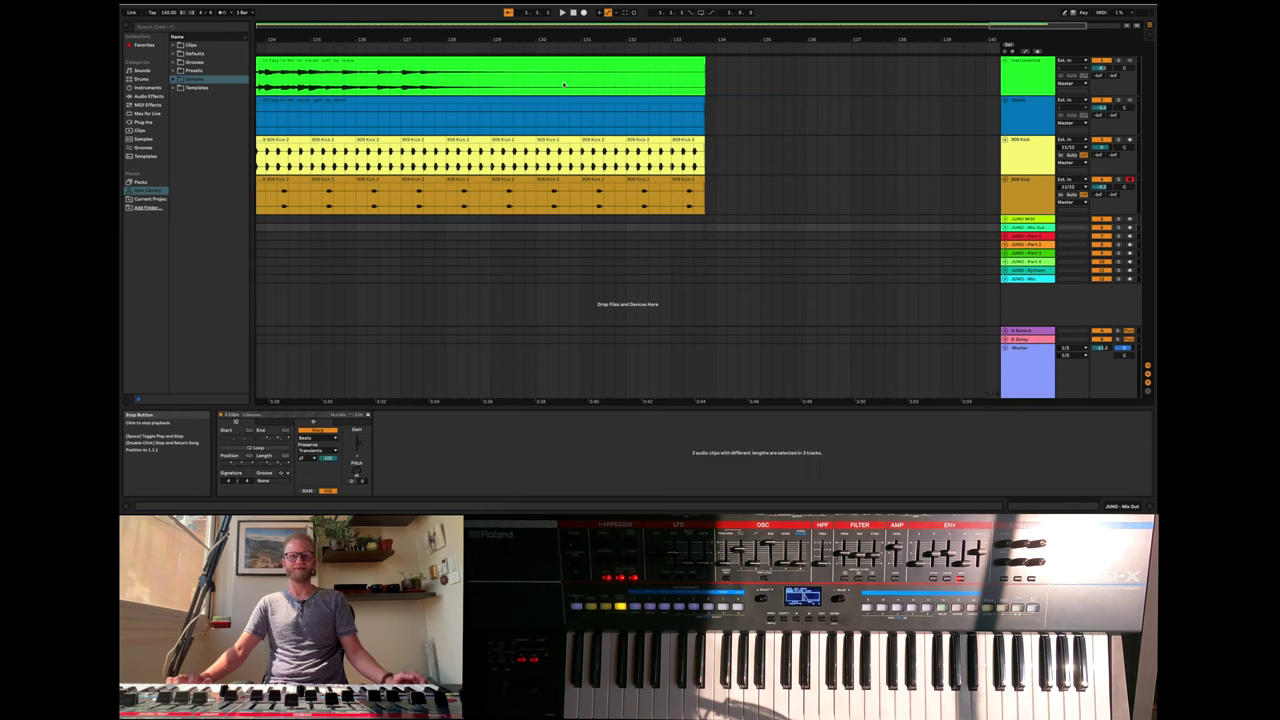
{"action": "scroll", "coordinate": [546, 206], "scroll_direction": "down", "scroll_amount": 10}
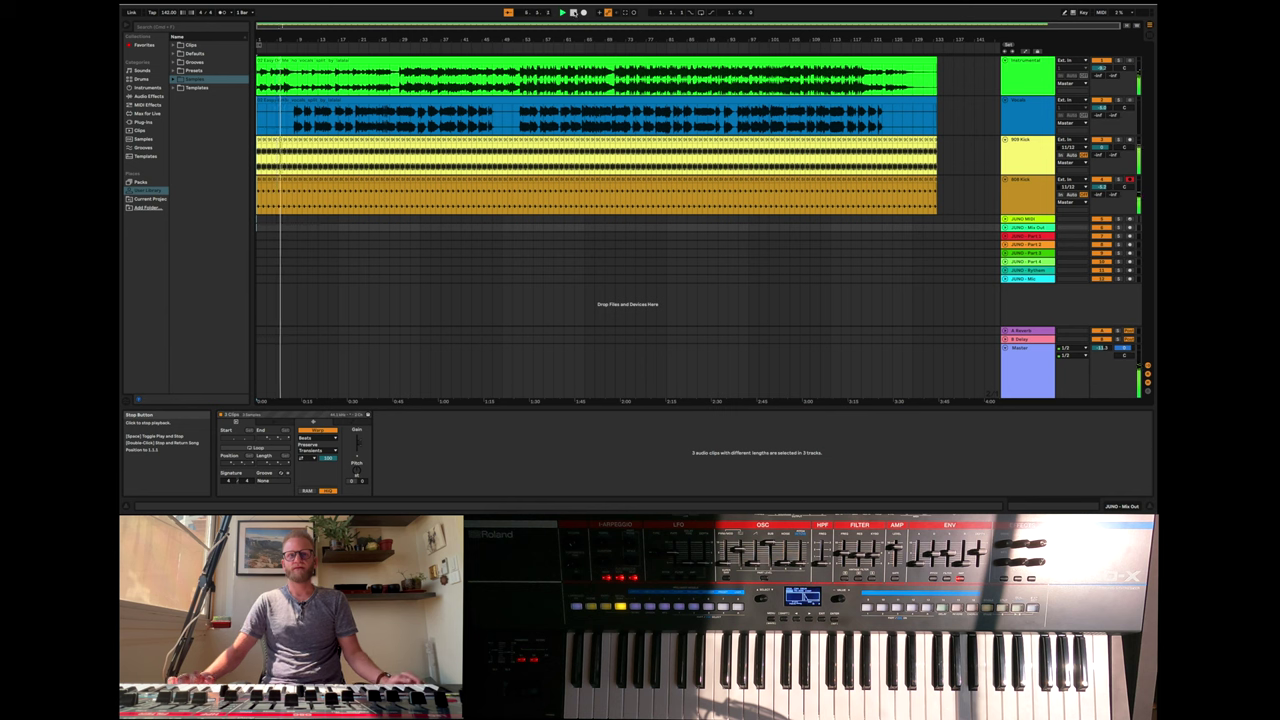
{"action": "left_click", "coordinate": [573, 12]}
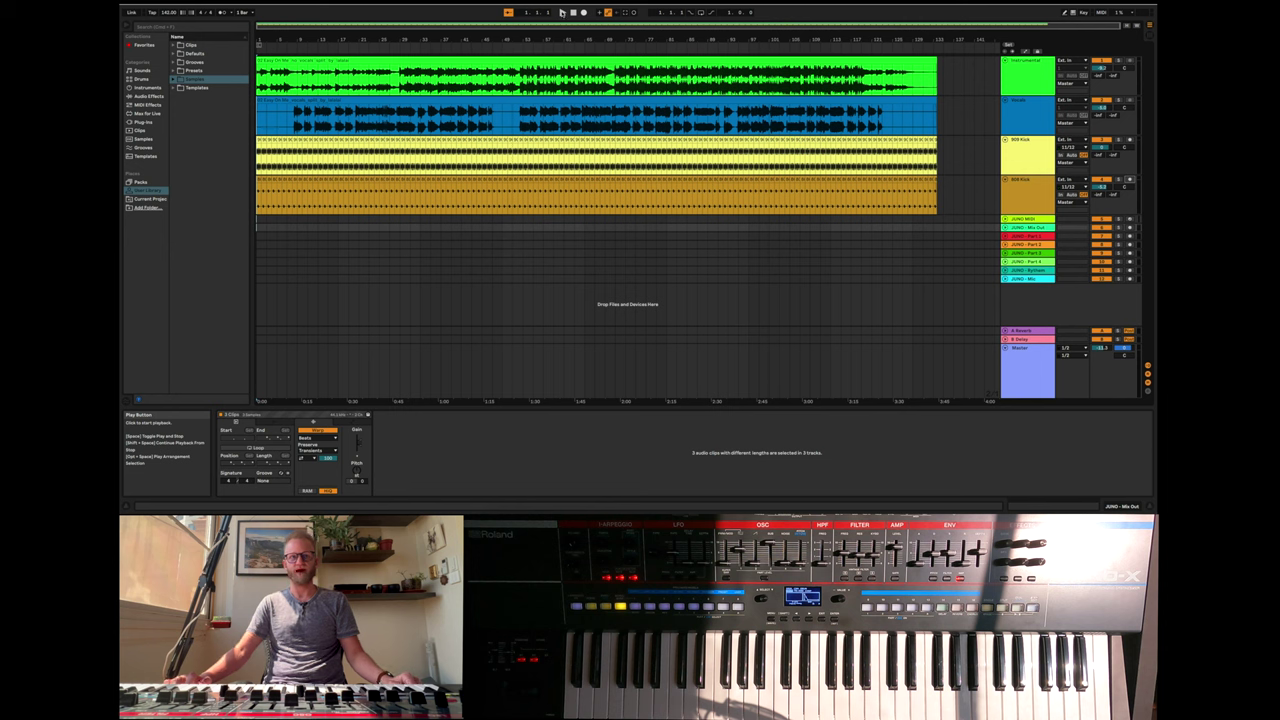
- During playback, turn up the Vocals track's send to A Reverb and reduce that return's Reverb Size to about 115
{"action": "left_click", "coordinate": [562, 13]}
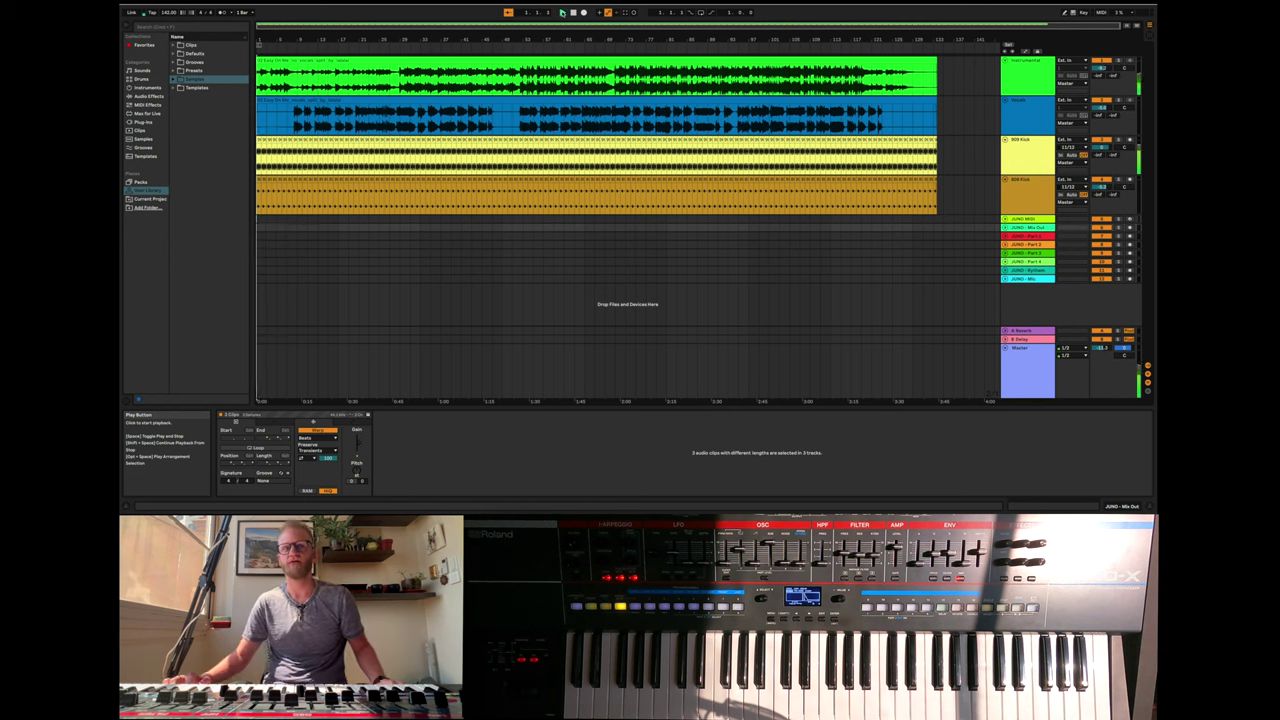
{"action": "left_click", "coordinate": [1025, 112]}
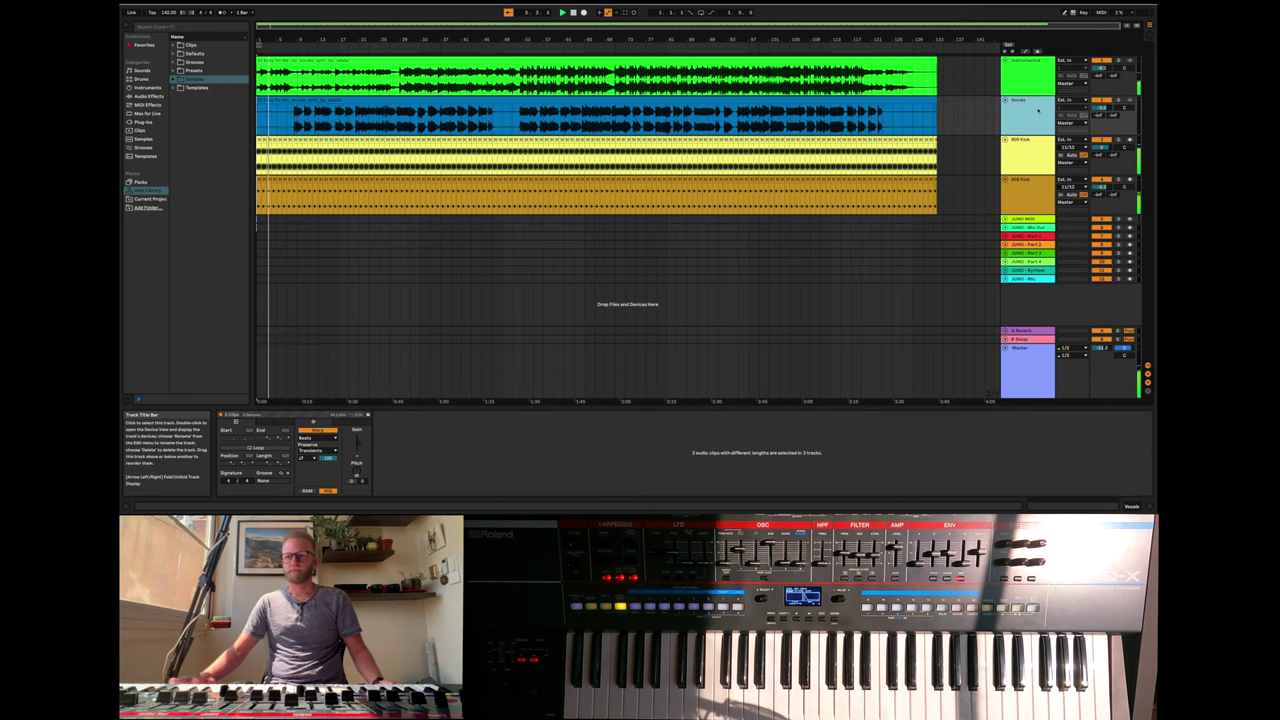
{"action": "key", "text": "Tab"}
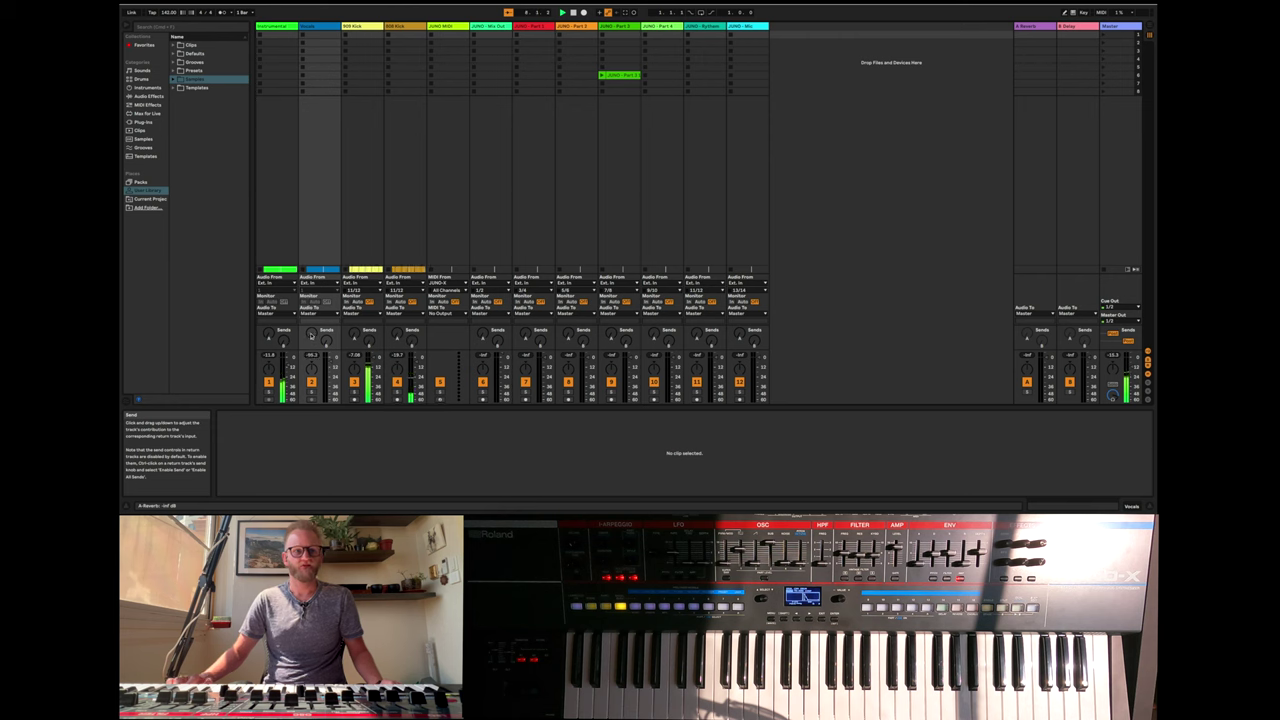
{"action": "left_click_drag", "start_coordinate": [310, 336], "coordinate": [310, 285]}
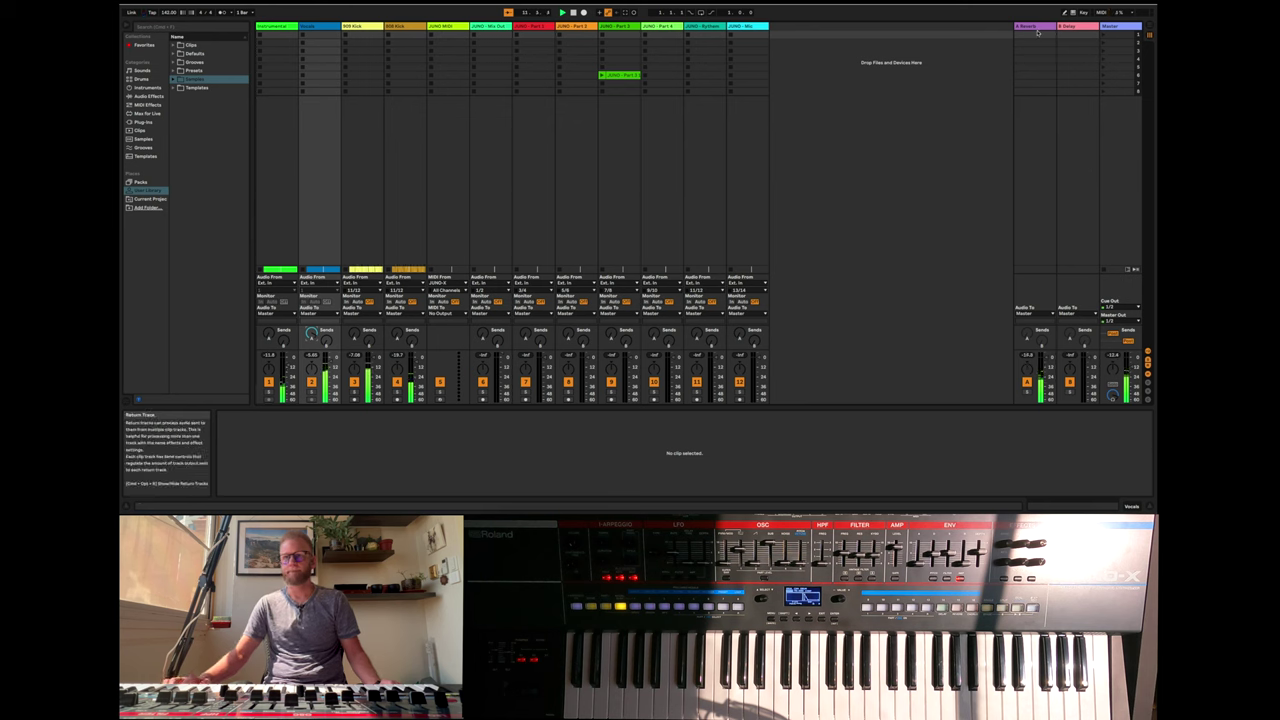
{"action": "left_click", "coordinate": [1061, 112]}
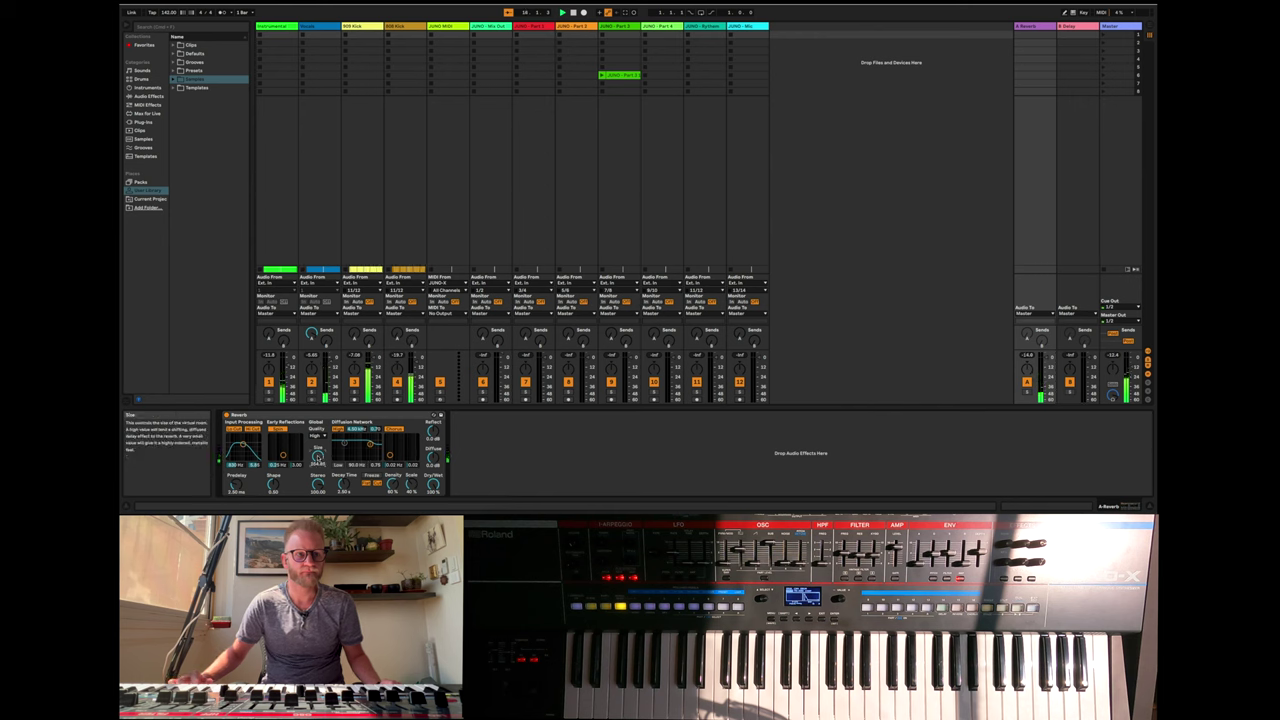
{"action": "left_click_drag", "start_coordinate": [318, 455], "coordinate": [318, 475]}
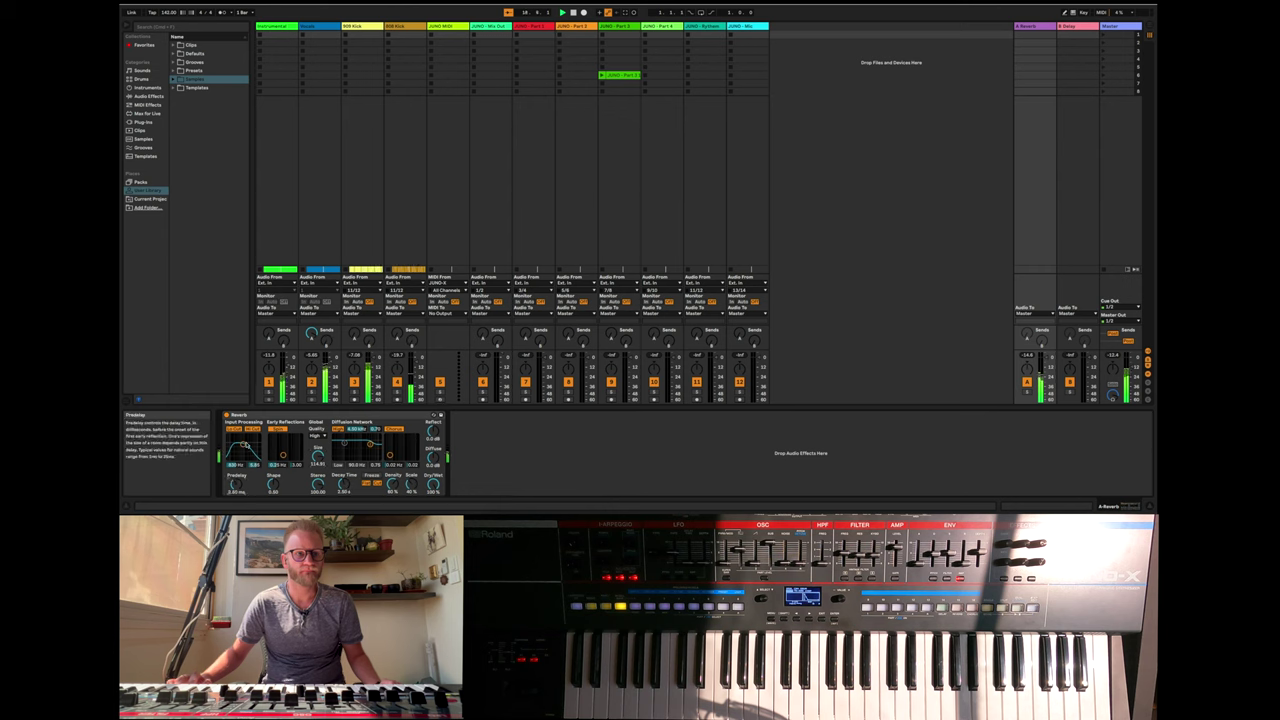
- Bypass the Reverb on return A and open the Reverb device's Hall presets among the audio effects
{"action": "left_click", "coordinate": [148, 104]}
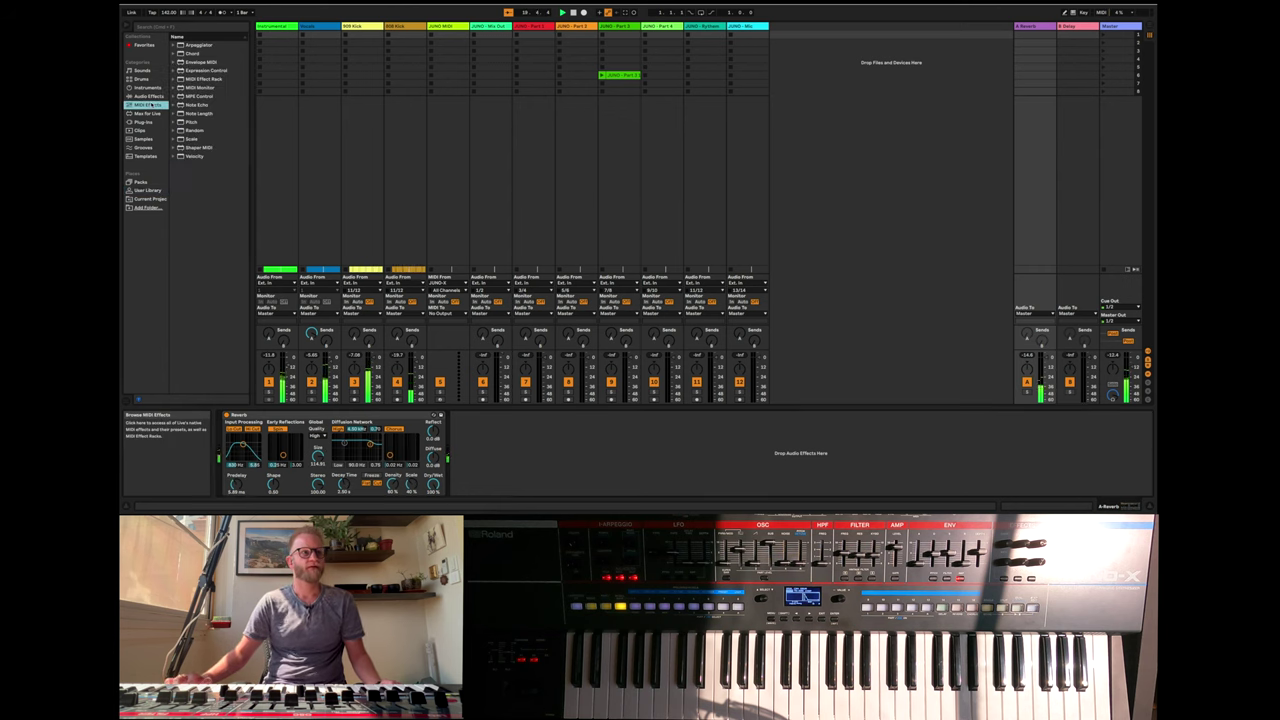
{"action": "left_click", "coordinate": [148, 96]}
{"action": "left_click", "coordinate": [174, 96]}
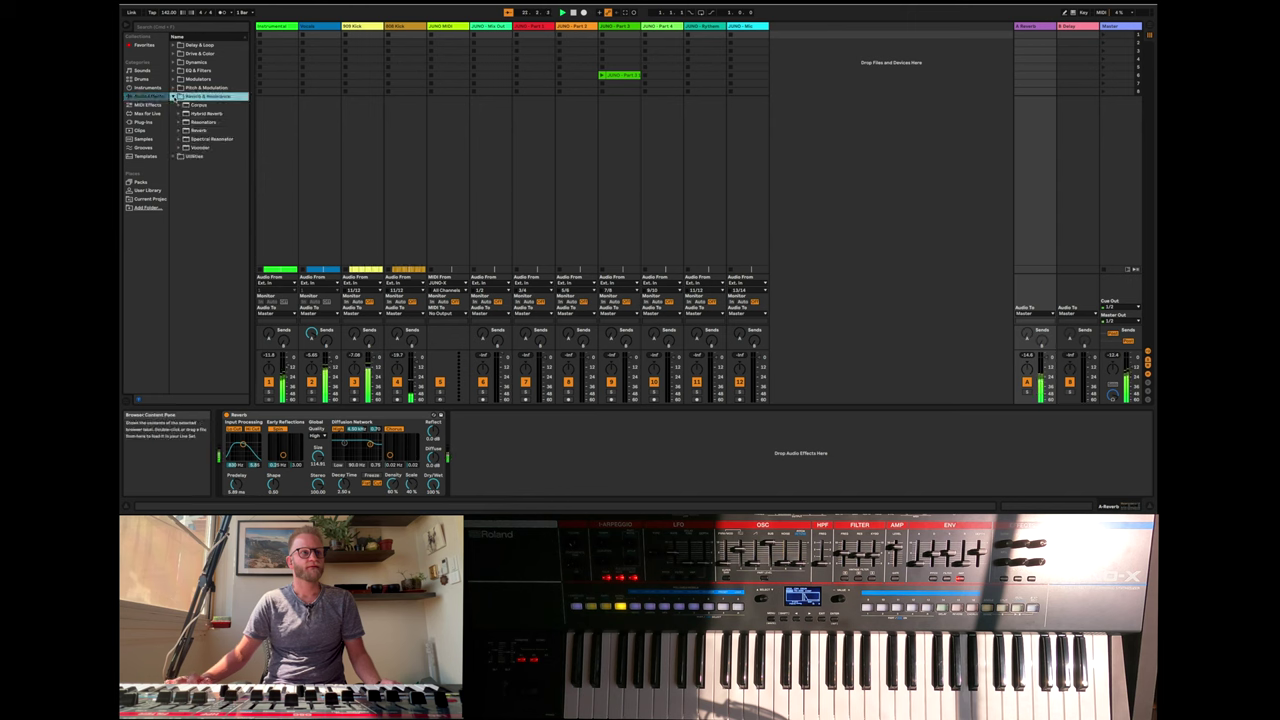
{"action": "left_click", "coordinate": [180, 131]}
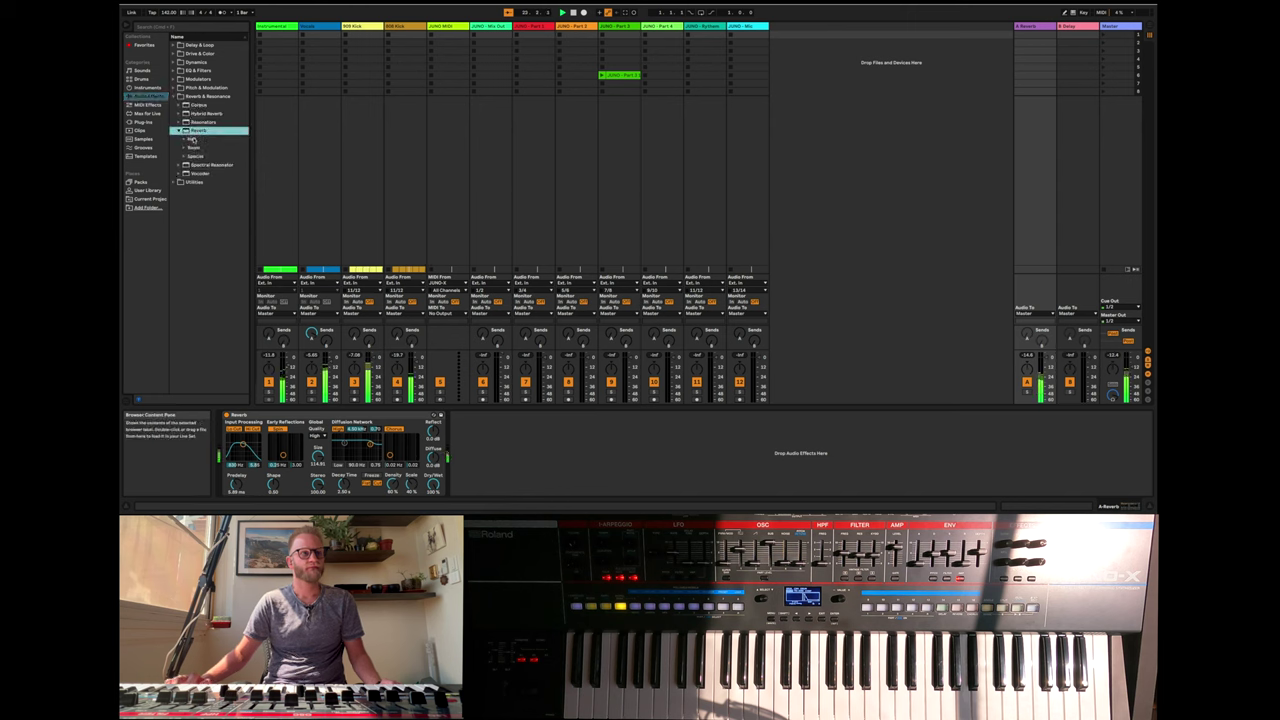
{"action": "left_click", "coordinate": [227, 415]}
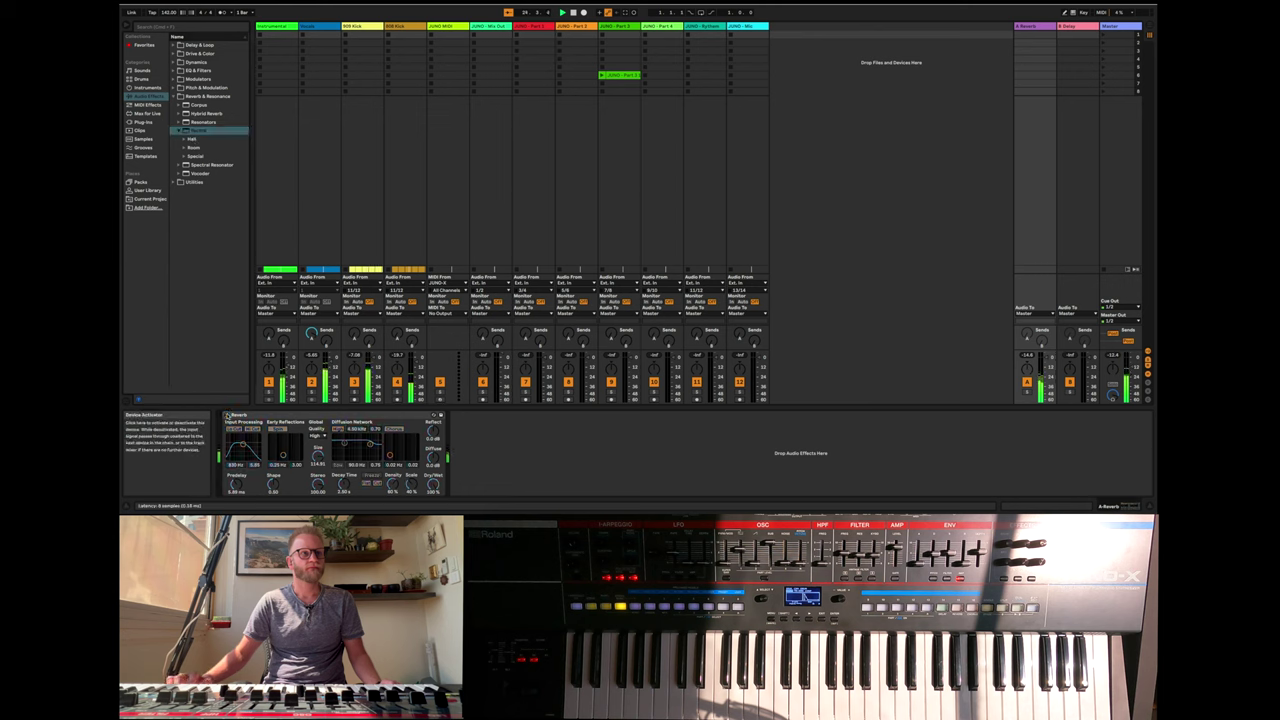
{"action": "left_click", "coordinate": [196, 139]}
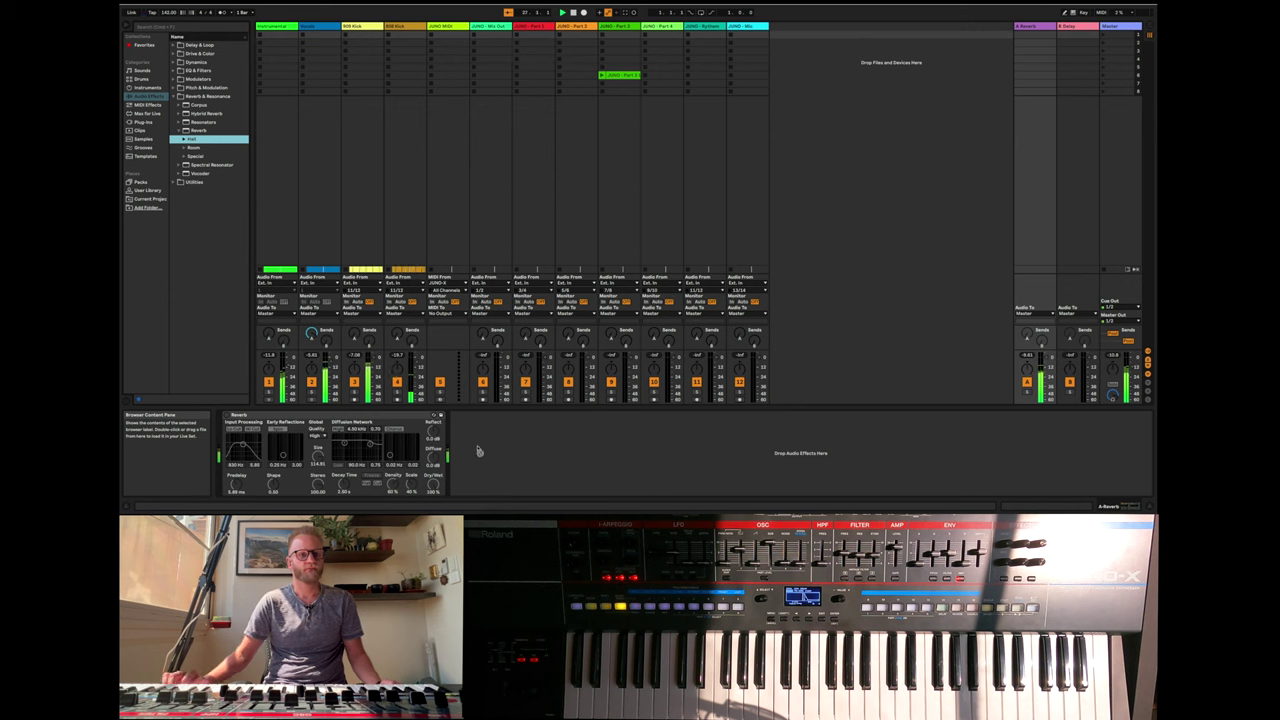
{"action": "left_click", "coordinate": [183, 140]}
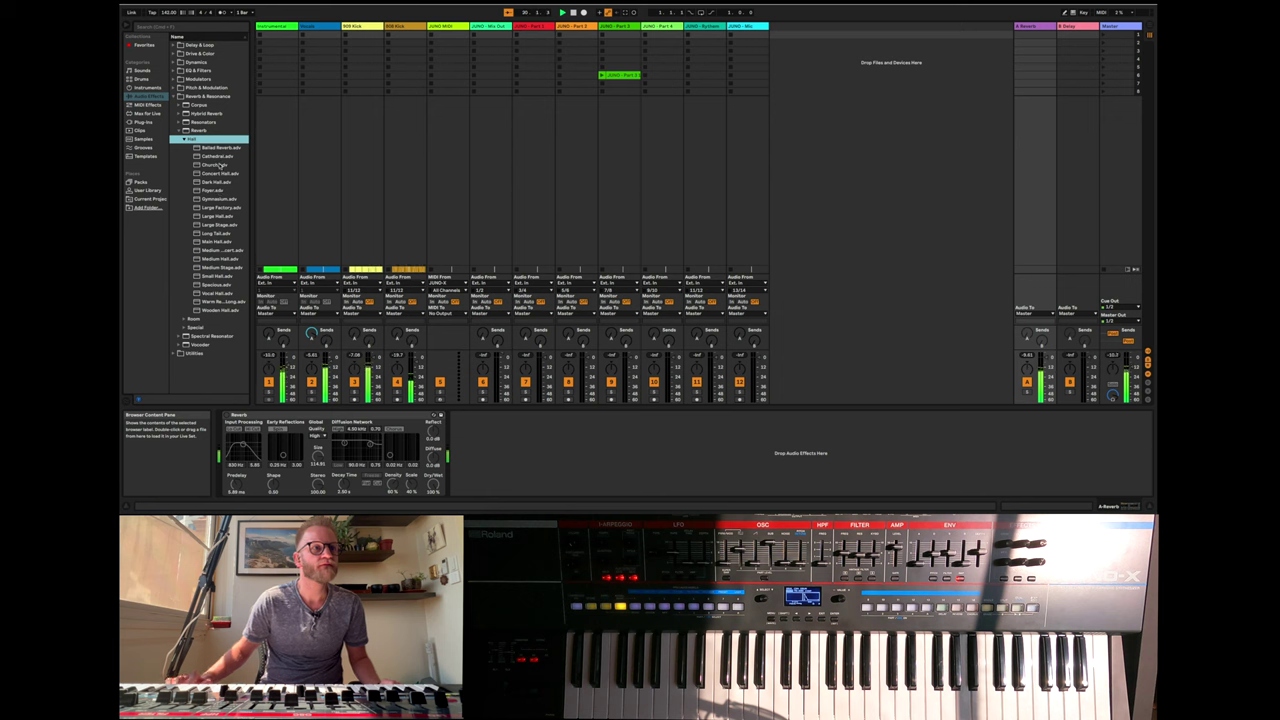
- Audition the Cathedral and Vocal Hall presets on return A, and delete Cathedral and the original Reverb so only Vocal Hall is kept
{"action": "double_click", "coordinate": [212, 156]}
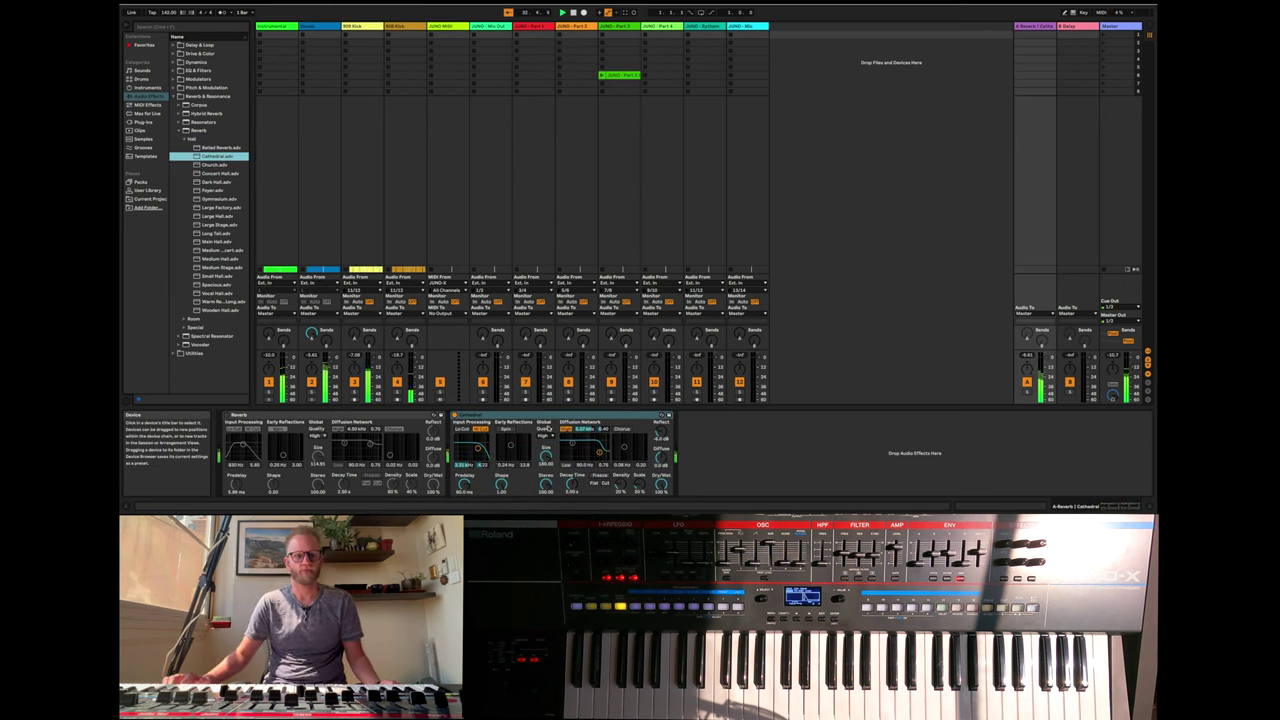
{"action": "left_click", "coordinate": [455, 415]}
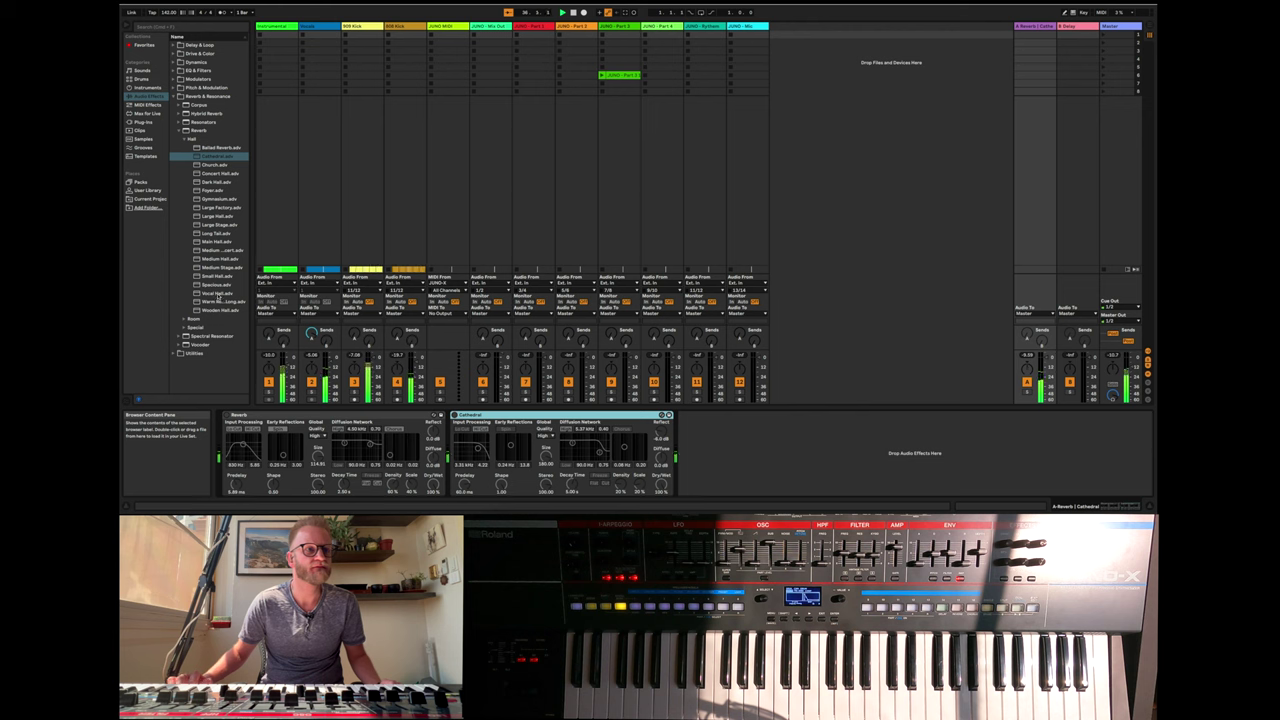
{"action": "double_click", "coordinate": [217, 294]}
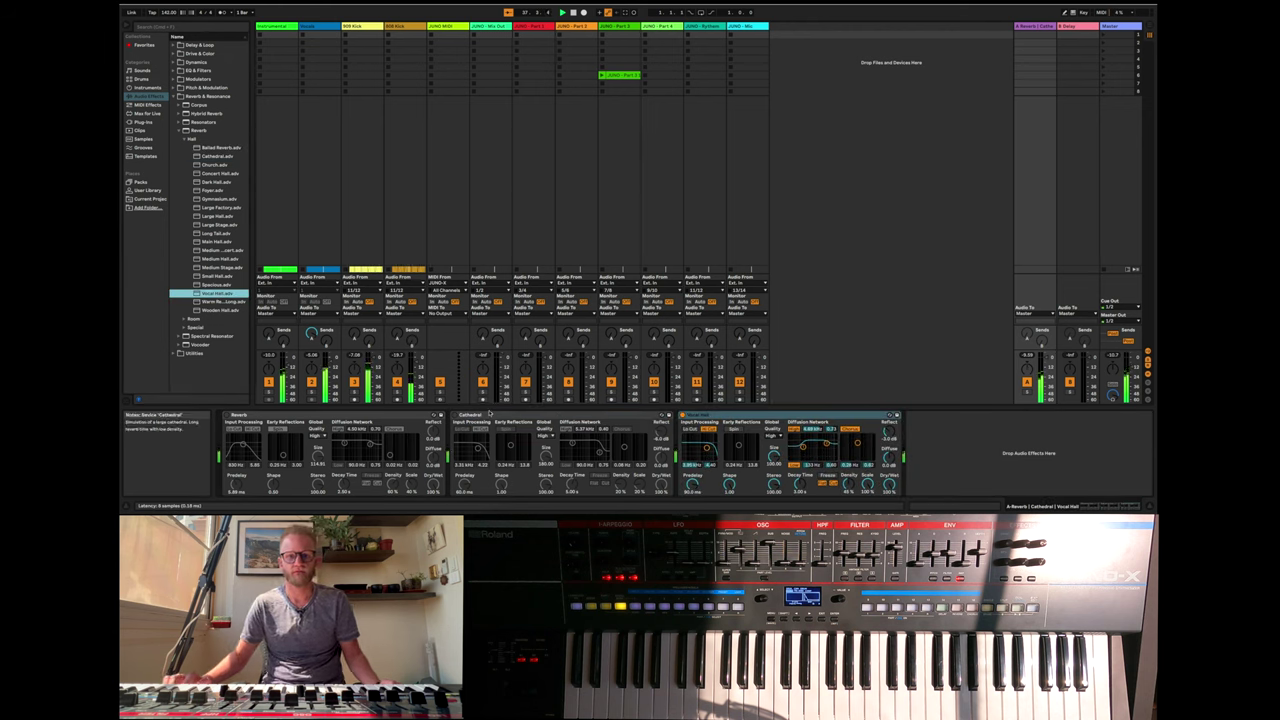
{"action": "left_click", "coordinate": [593, 416]}
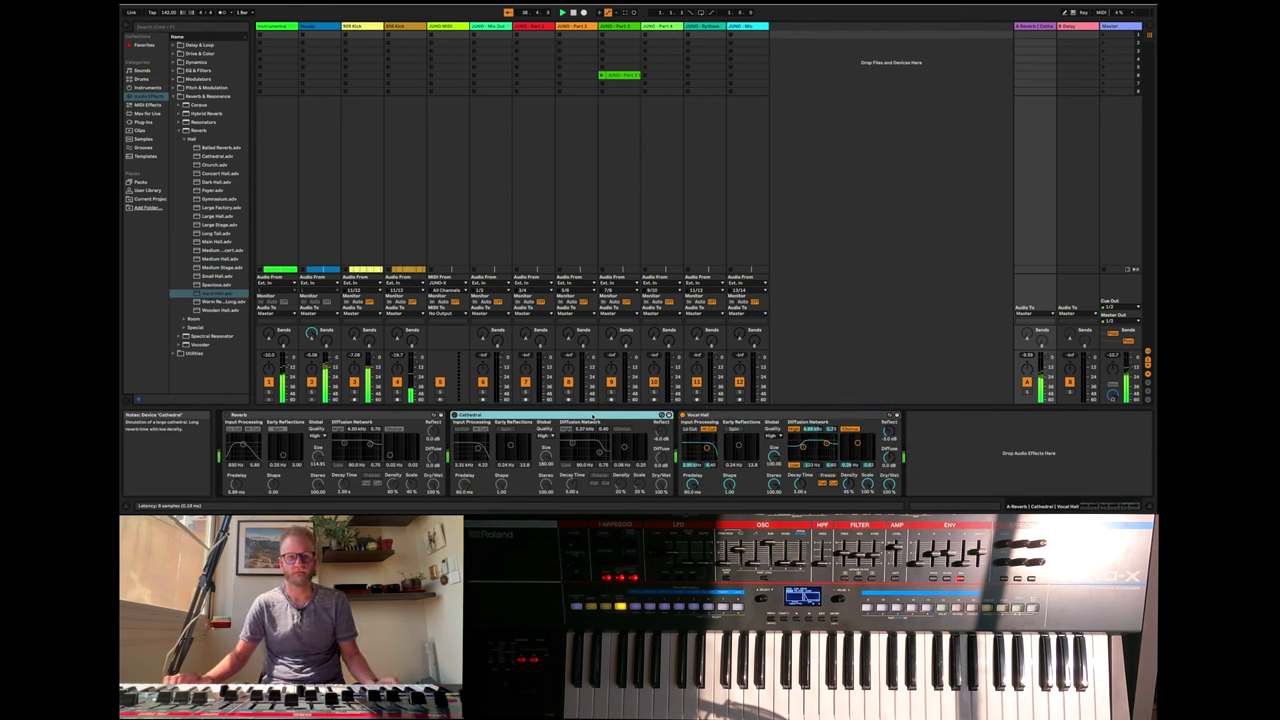
{"action": "key", "text": "Delete"}
{"action": "left_click", "coordinate": [405, 416]}
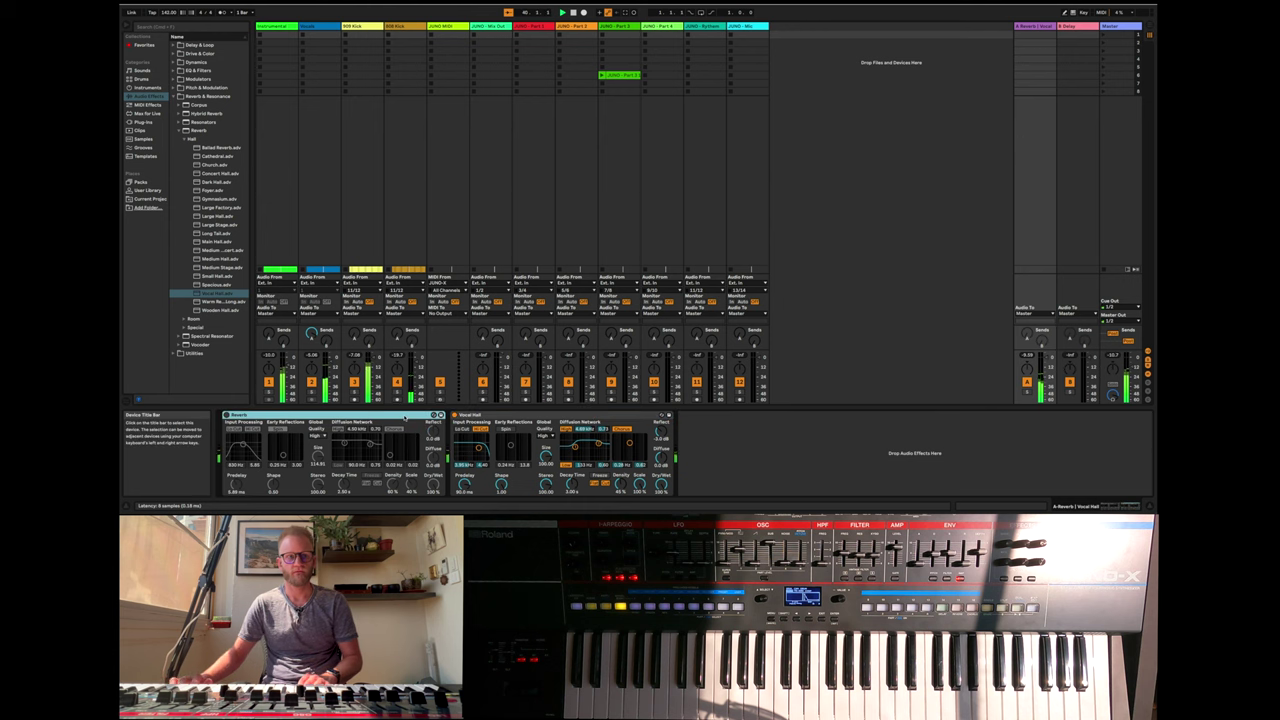
{"action": "key", "text": "Delete"}
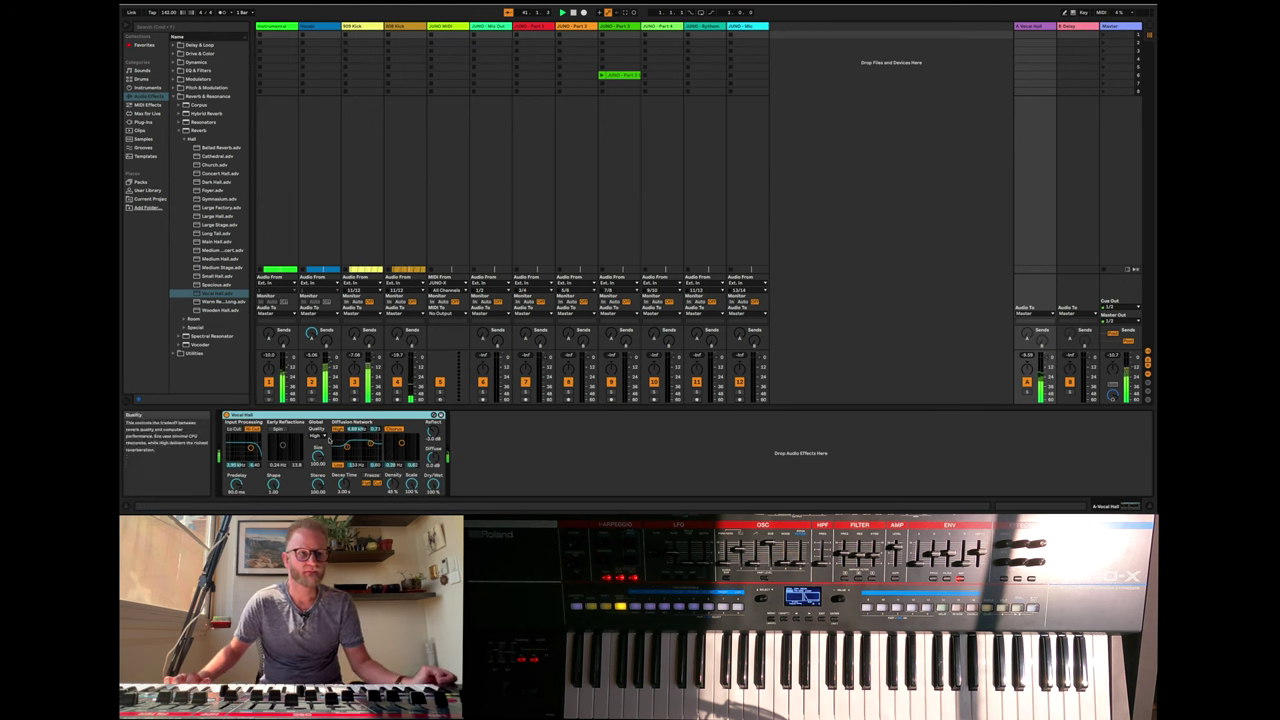
- During playback, mute the Instrumental track and fine-tune the Vocals' send A and Vocal Hall's chorus, early reflections and input filter
{"action": "left_click_drag", "start_coordinate": [402, 443], "coordinate": [406, 441]}
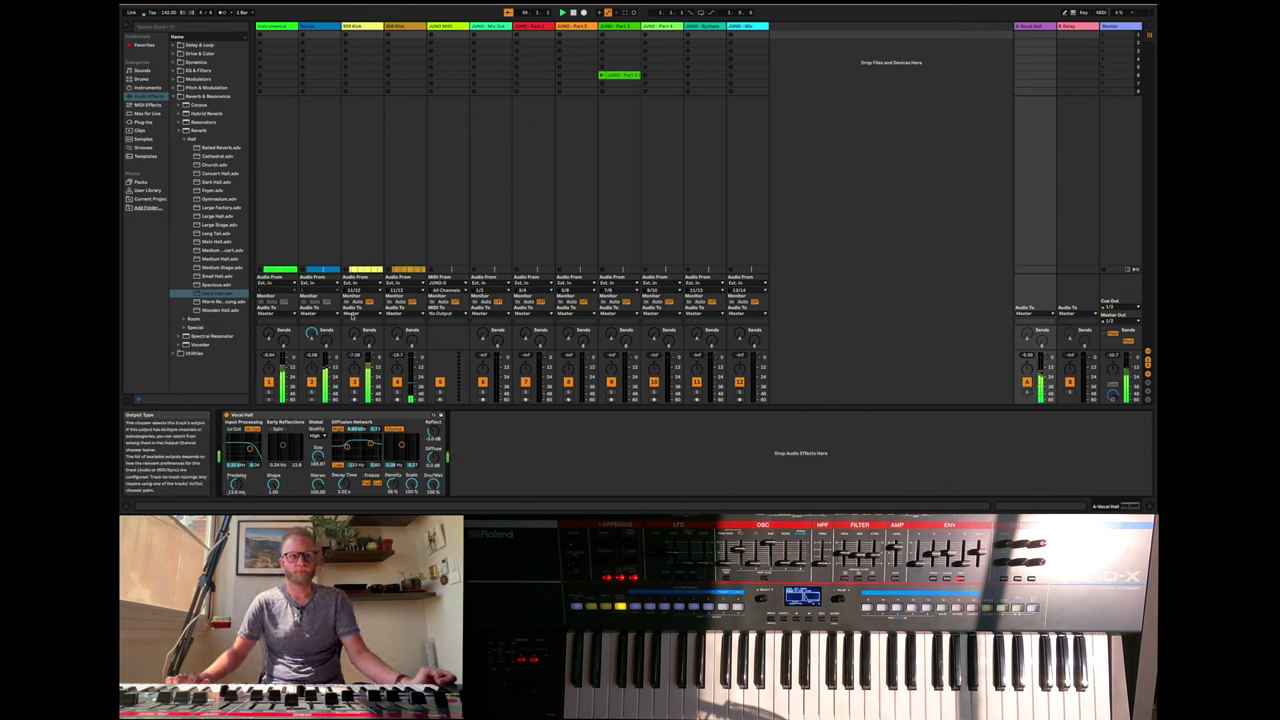
{"action": "left_click_drag", "start_coordinate": [312, 334], "coordinate": [312, 336]}
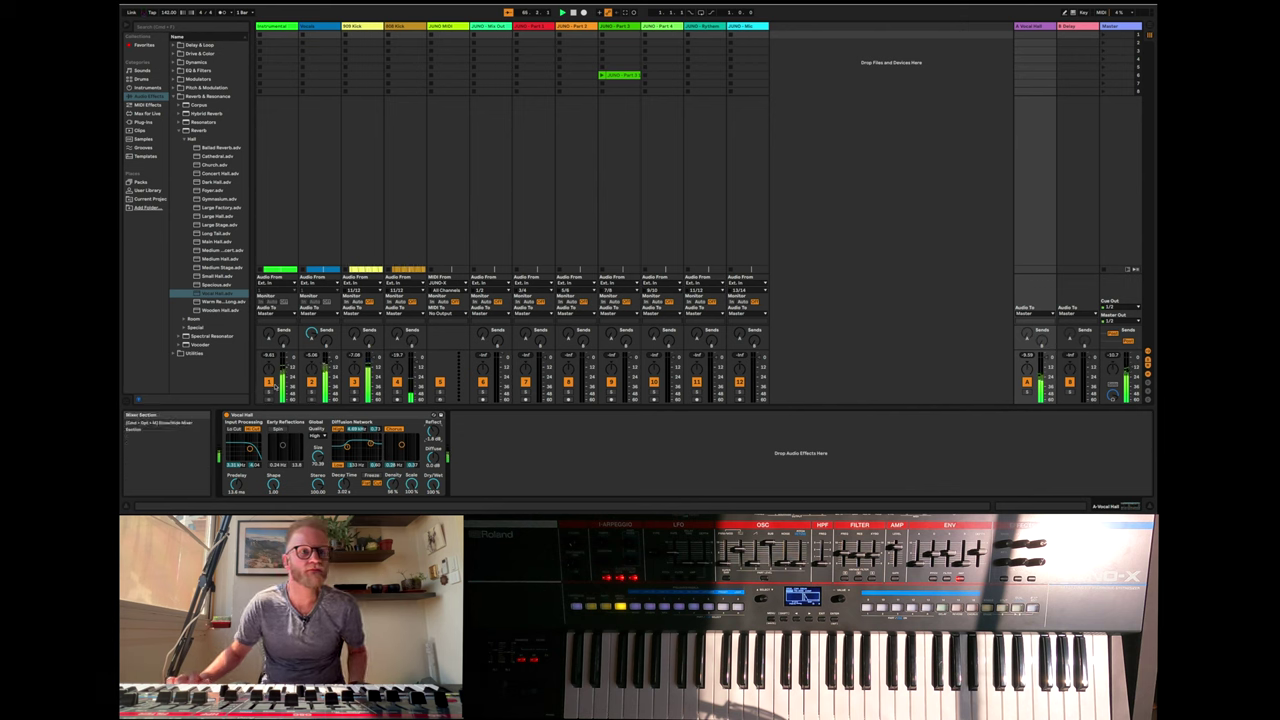
{"action": "left_click", "coordinate": [268, 382]}
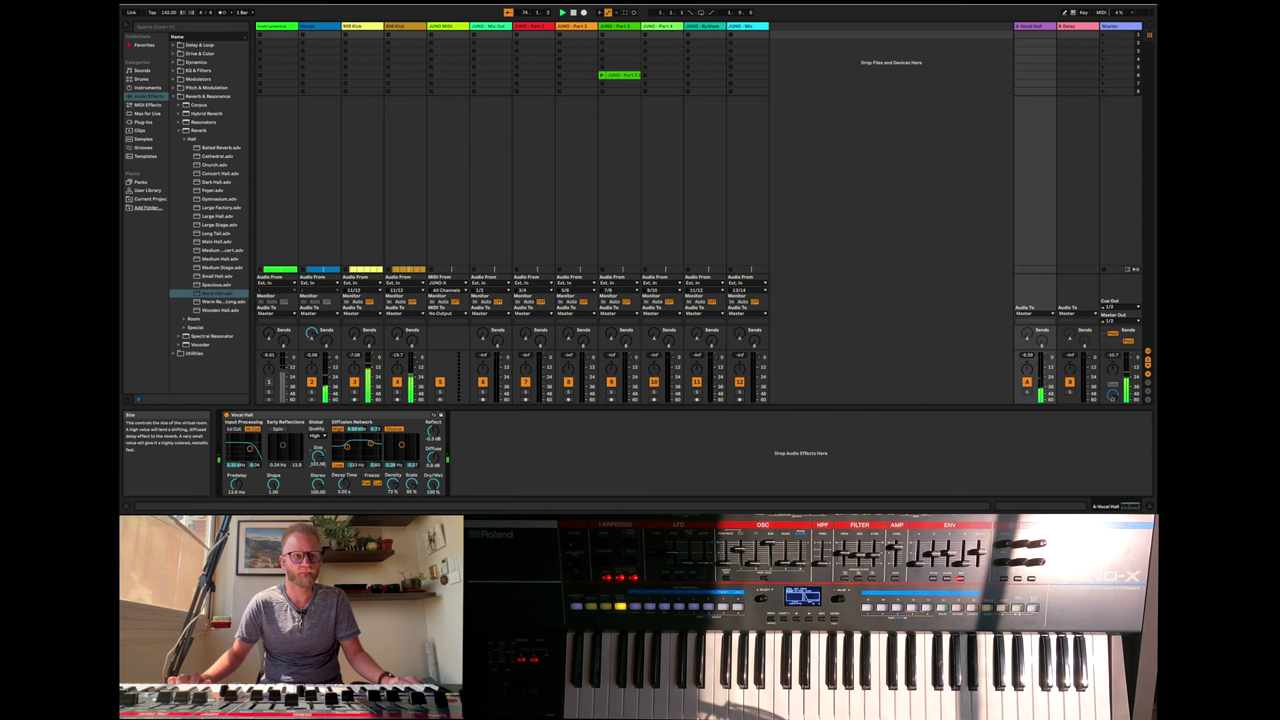
{"action": "left_click_drag", "start_coordinate": [284, 444], "coordinate": [285, 441]}
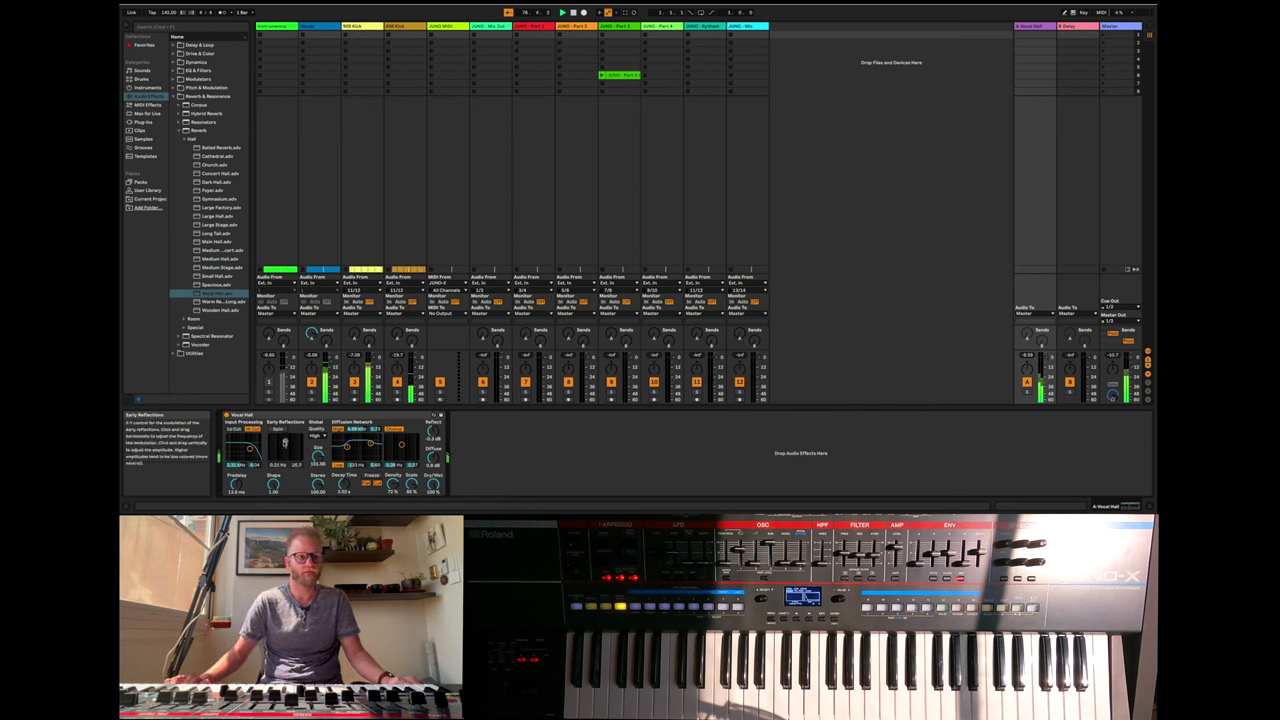
{"action": "left_click_drag", "start_coordinate": [250, 450], "coordinate": [250, 446]}
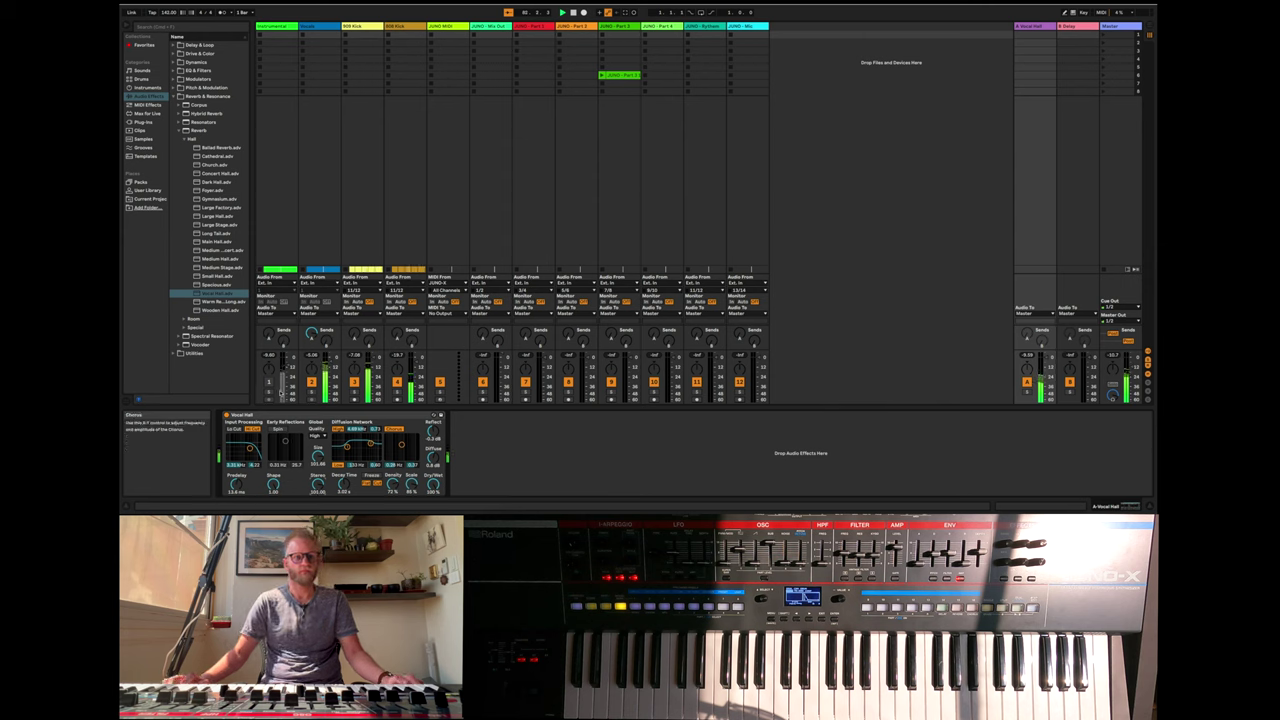
- Try the Spacious Hall preset on return A in comparison with Vocal Hall, and remove it again
{"action": "left_click", "coordinate": [216, 287]}
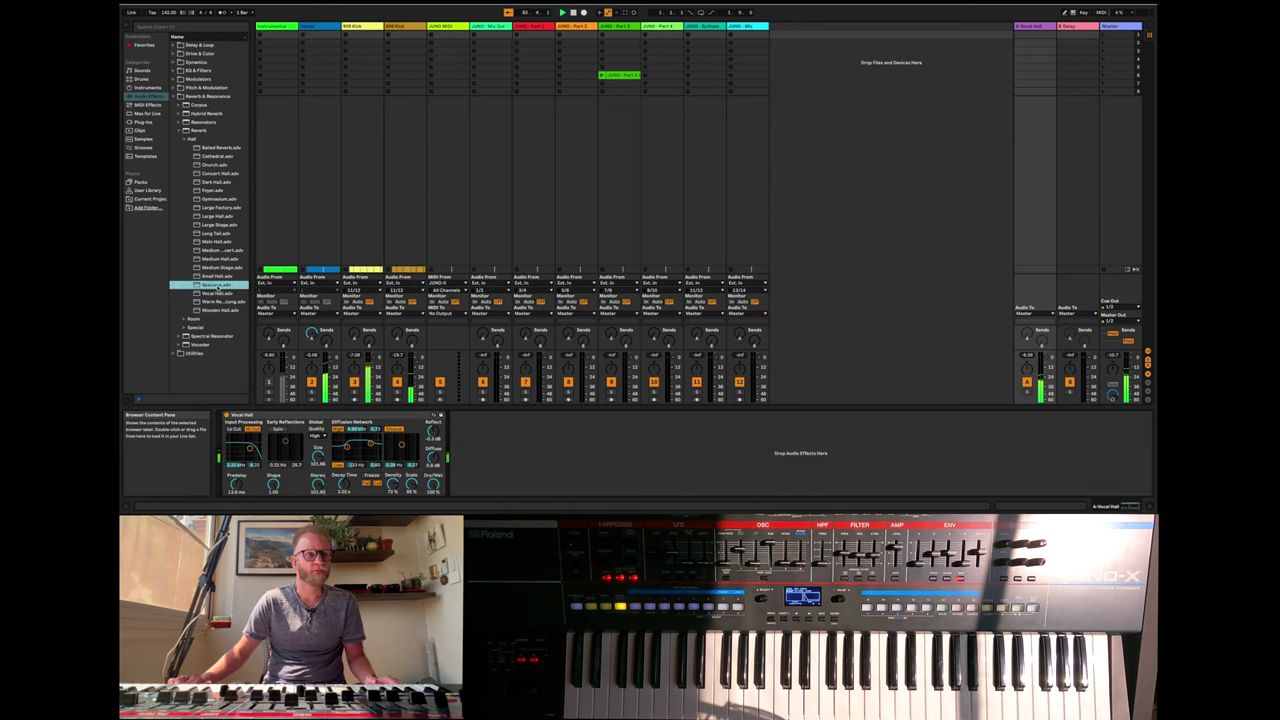
{"action": "double_click", "coordinate": [216, 287]}
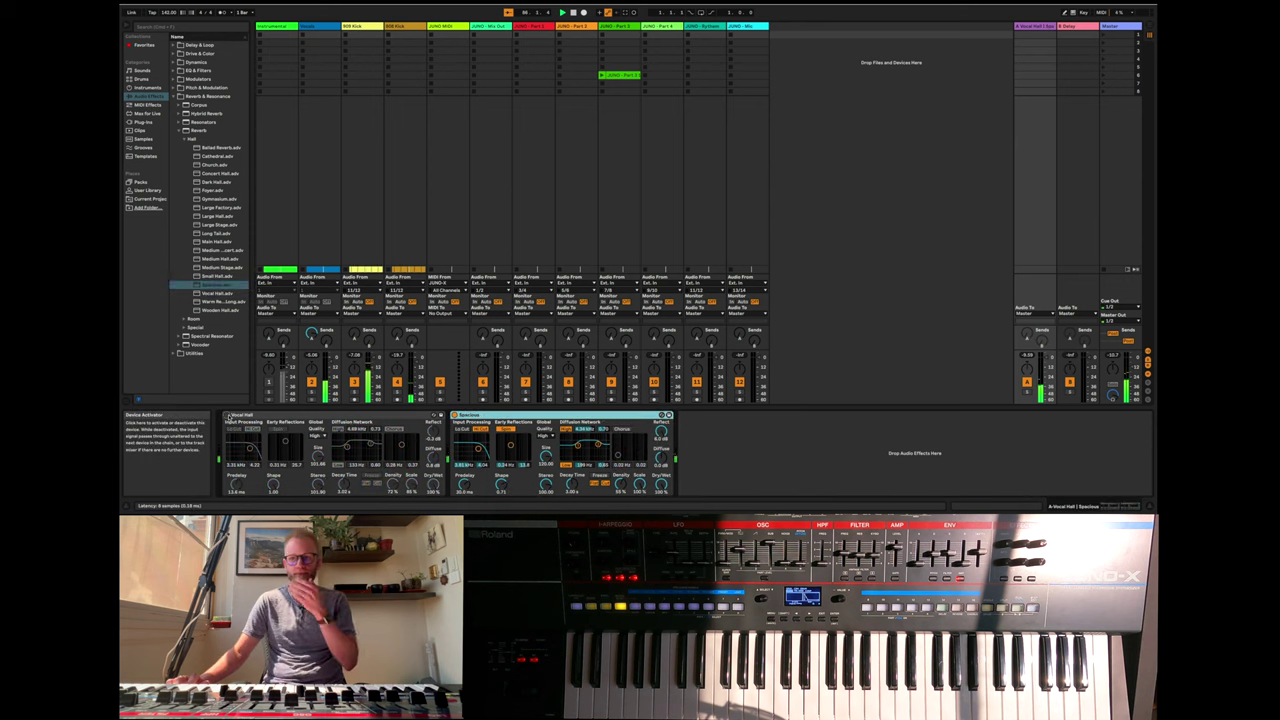
{"action": "left_click", "coordinate": [228, 416]}
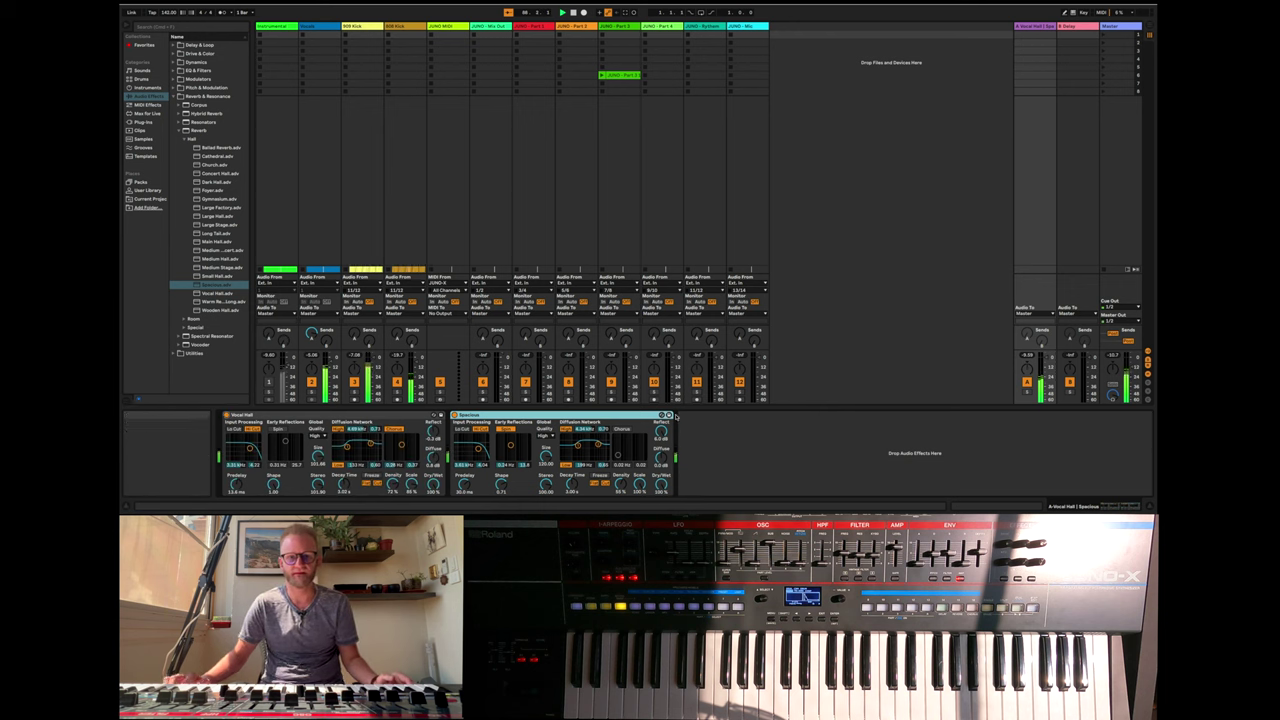
{"action": "key", "text": "Delete"}
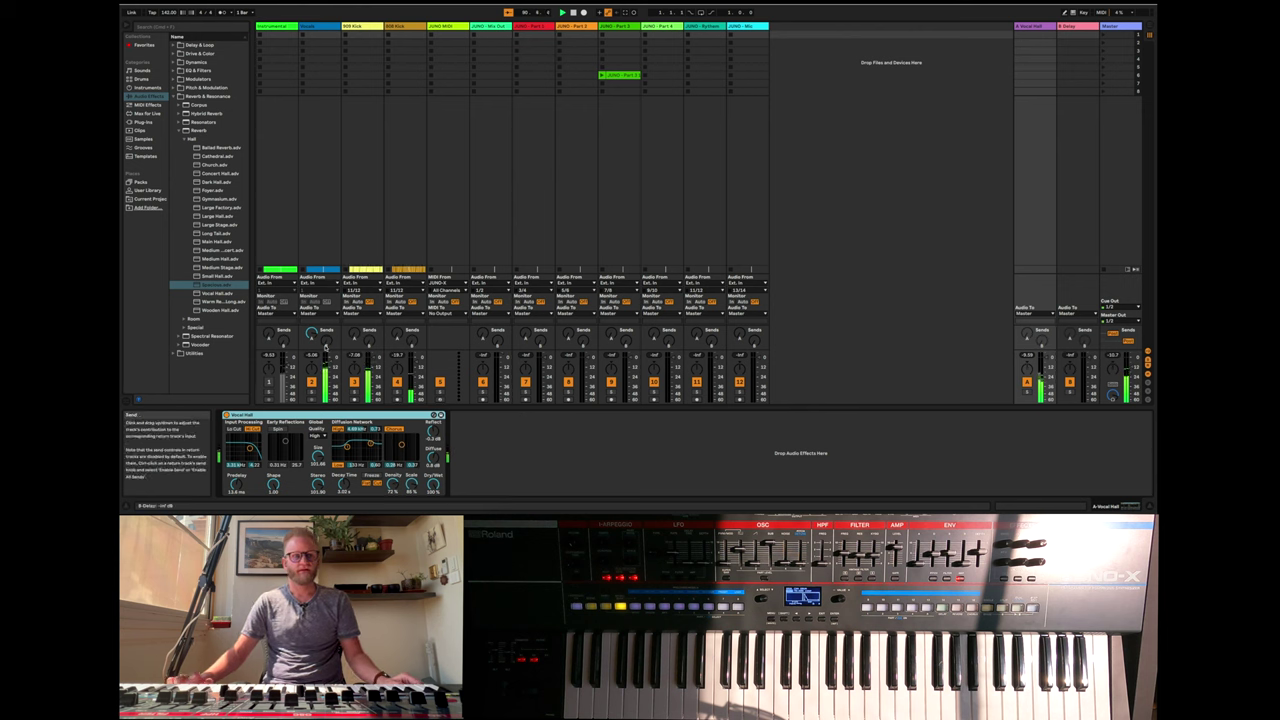
- Turn up the Vocals track's send to B Delay while listening and stop playback
{"action": "left_click_drag", "start_coordinate": [325, 342], "coordinate": [325, 300]}
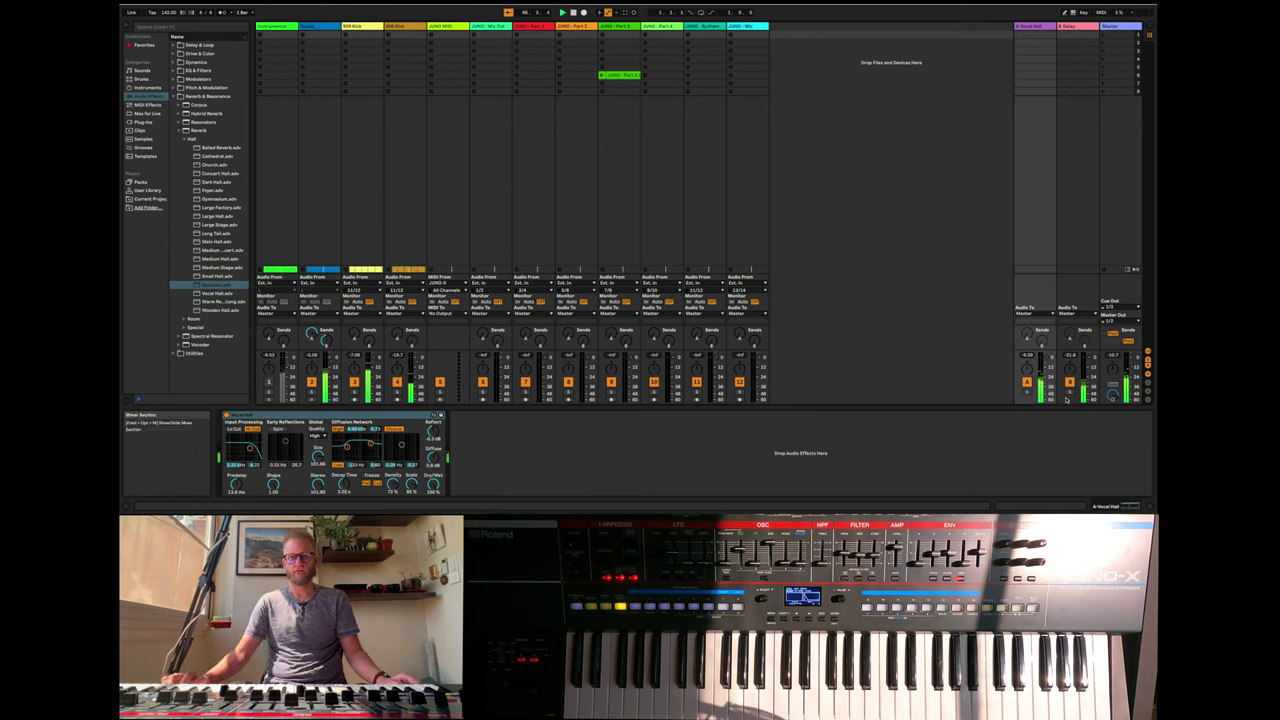
{"action": "left_click", "coordinate": [573, 12]}
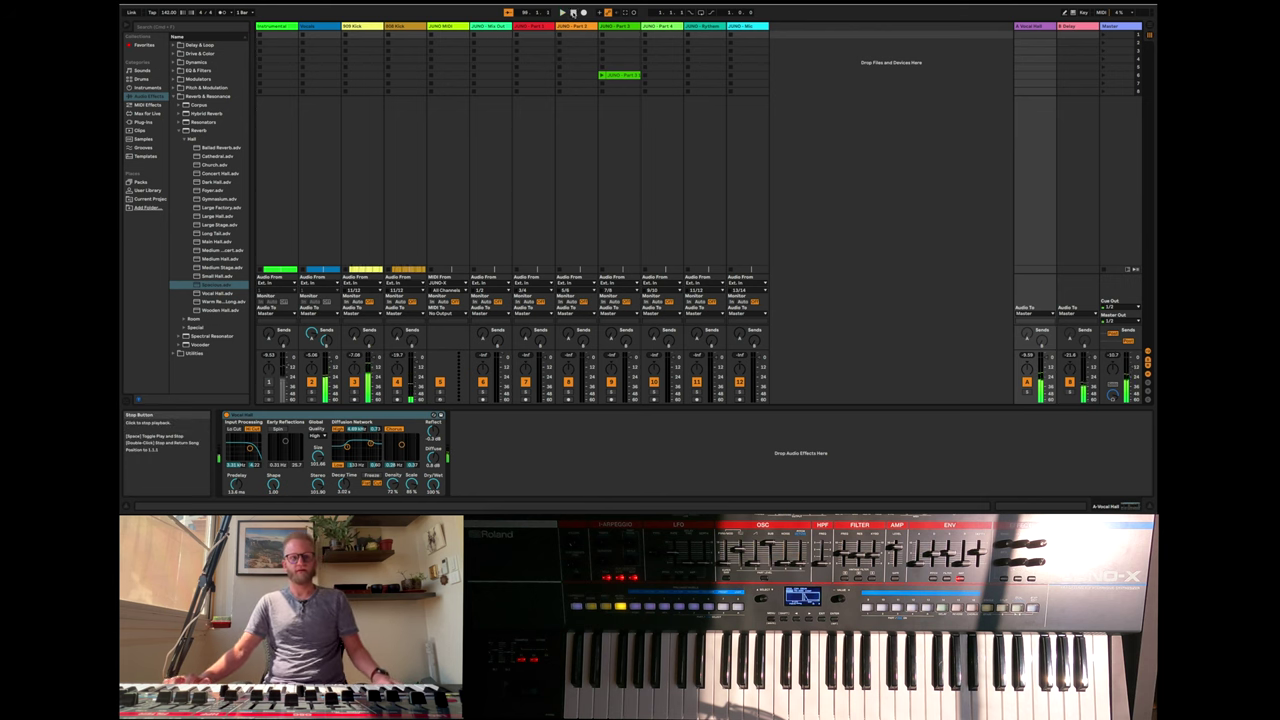
- In the Arrangement, set a 20-bar loop from bar 29 to bar 49, enable looping and start playback
{"action": "key", "text": "Tab"}
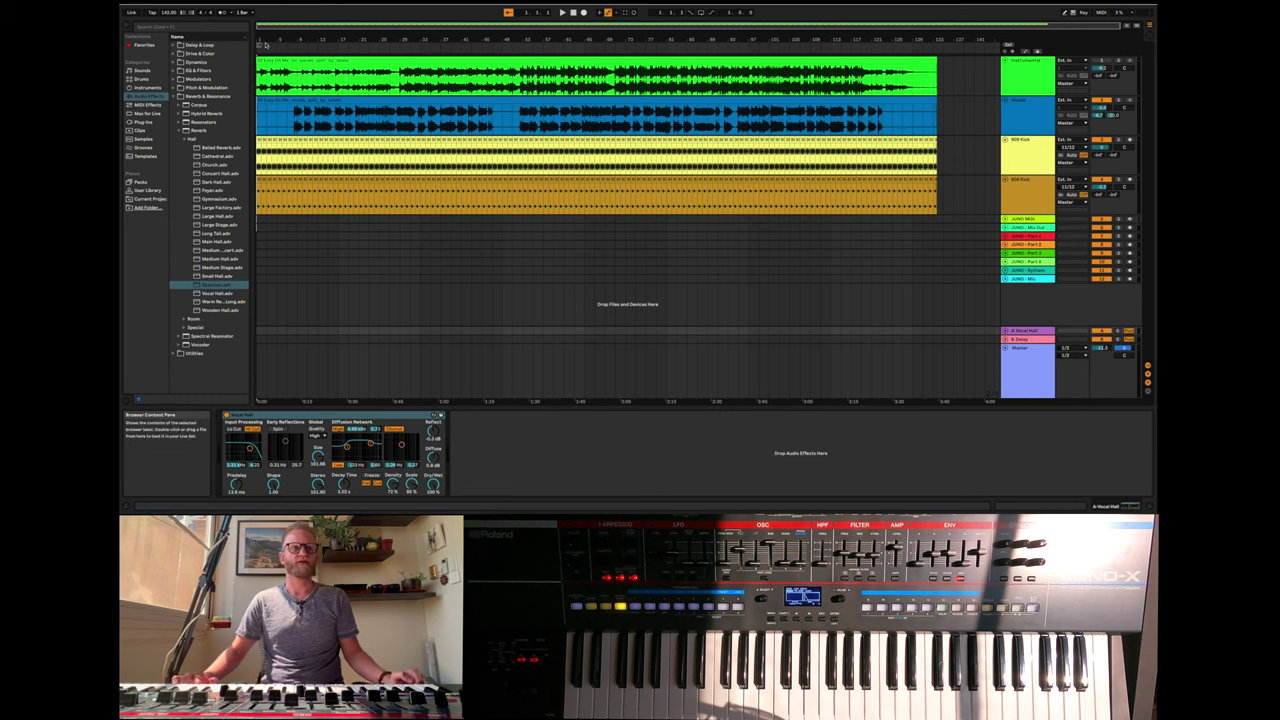
{"action": "left_click_drag", "start_coordinate": [261, 45], "coordinate": [430, 60]}
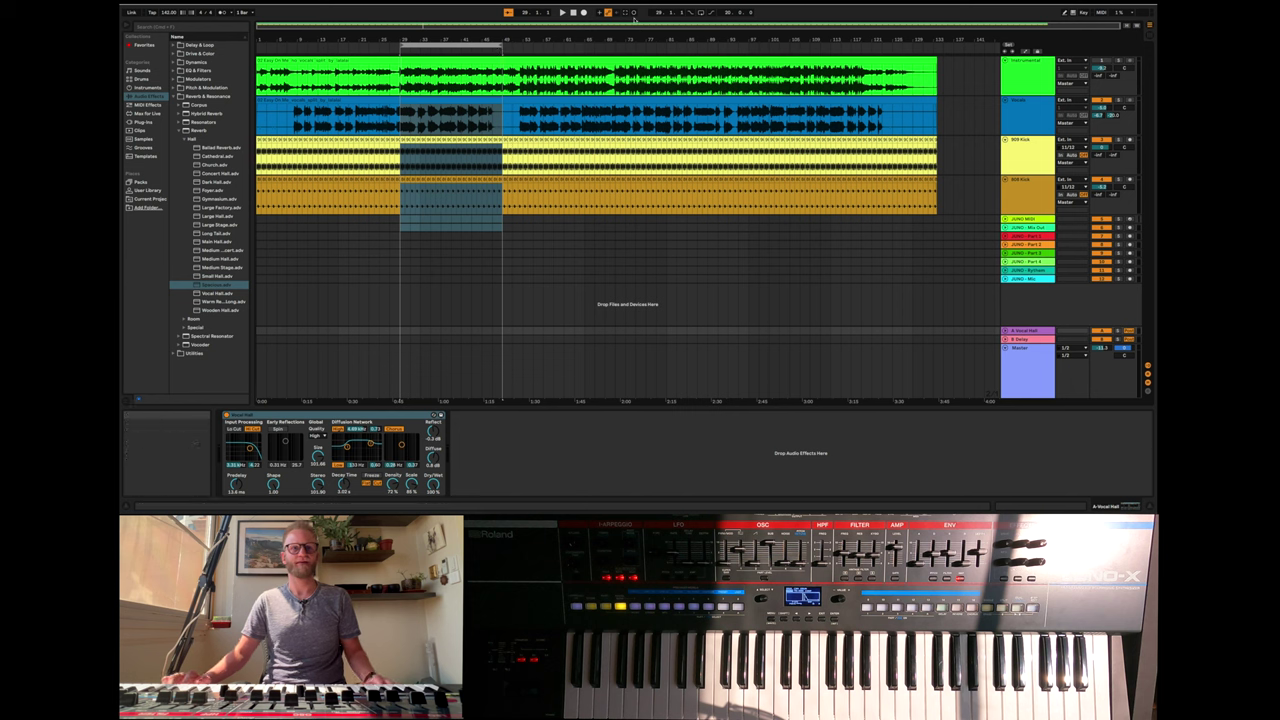
{"action": "left_click", "coordinate": [701, 12]}
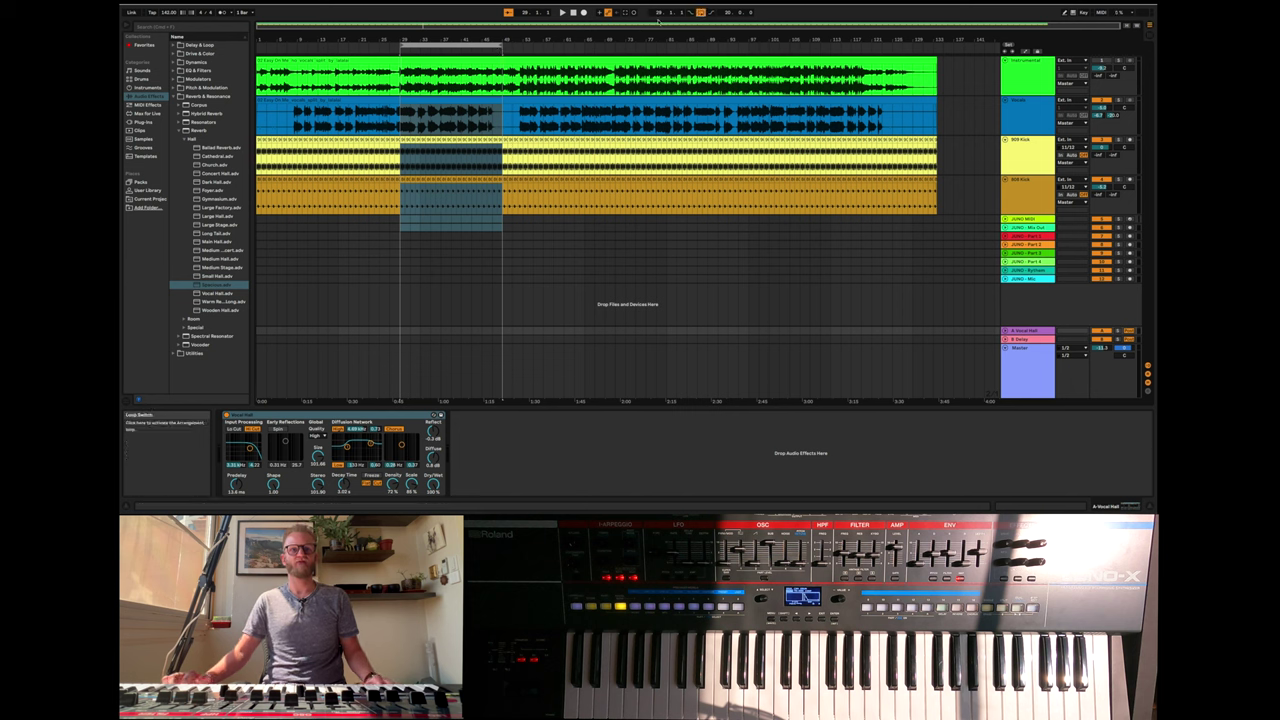
{"action": "left_click", "coordinate": [563, 12]}
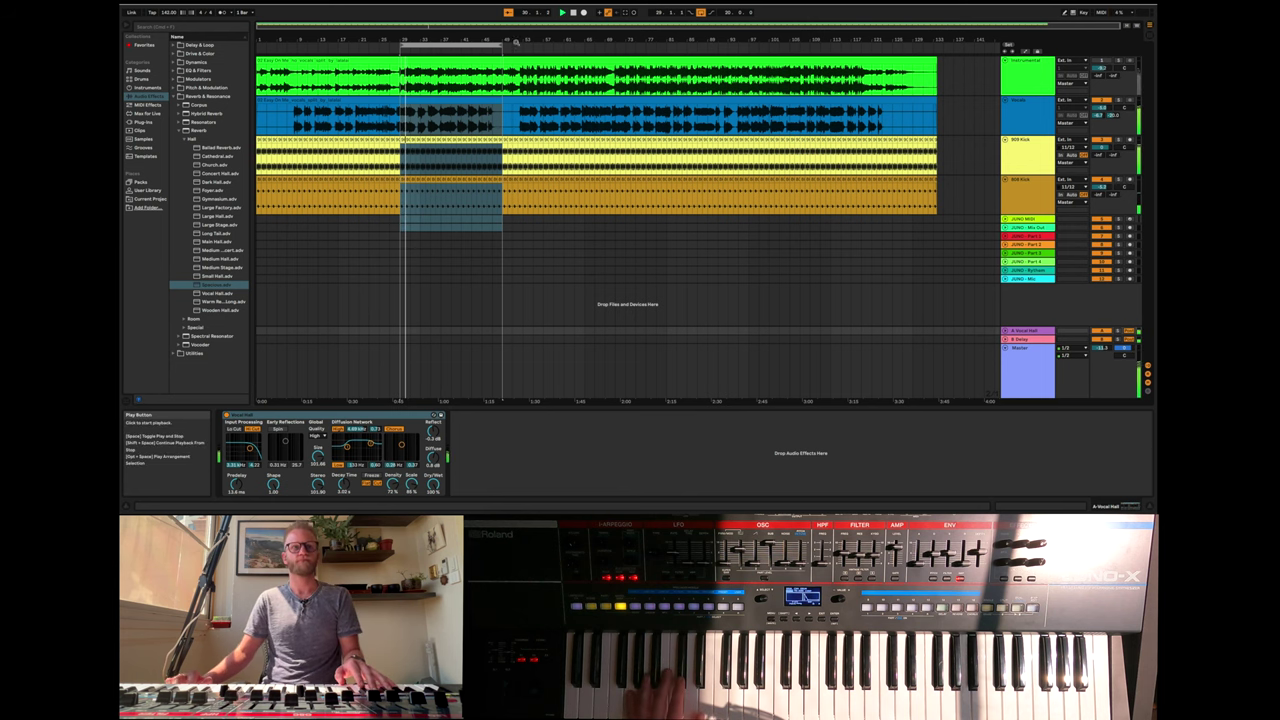
- Shorten the loop to 18 bars so it ends at bar 47, check its start in playback and stop
{"action": "key", "text": "z"}
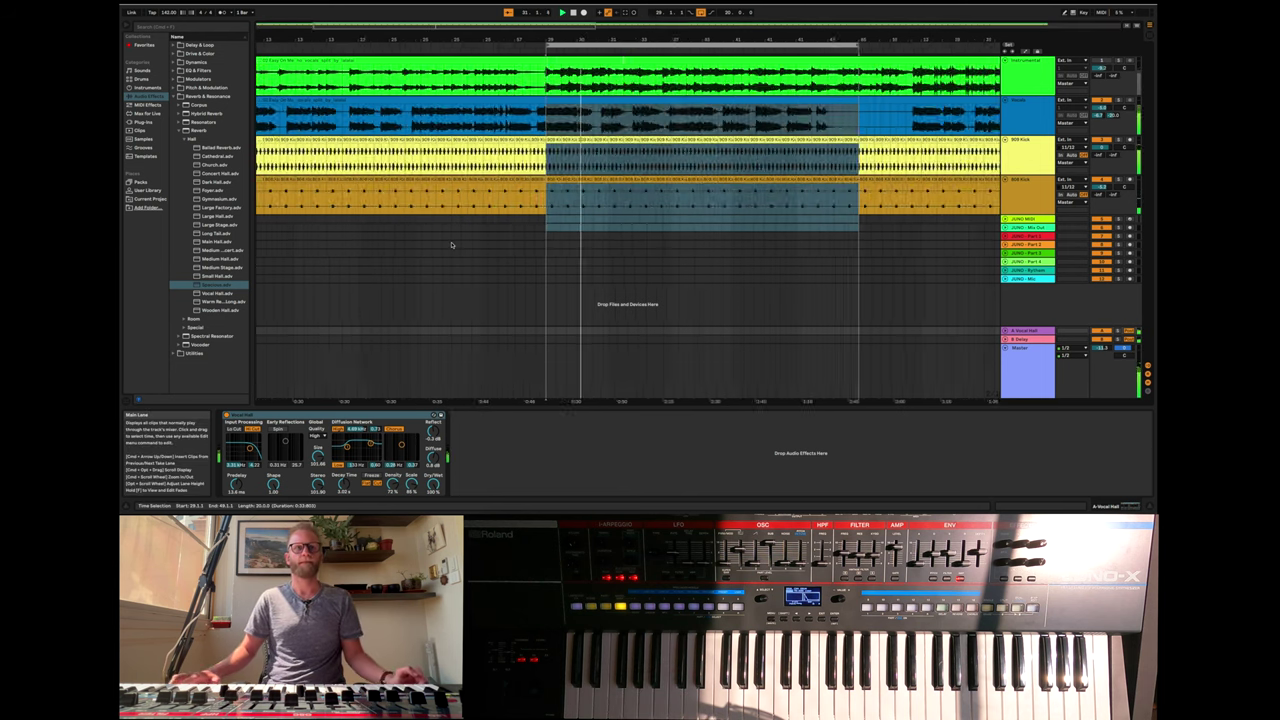
{"action": "scroll", "coordinate": [452, 245], "scroll_direction": "up", "scroll_amount": 1}
{"action": "scroll", "coordinate": [452, 245], "scroll_direction": "down", "scroll_amount": 5}
{"action": "scroll", "coordinate": [452, 244], "scroll_direction": "up", "scroll_amount": 3}
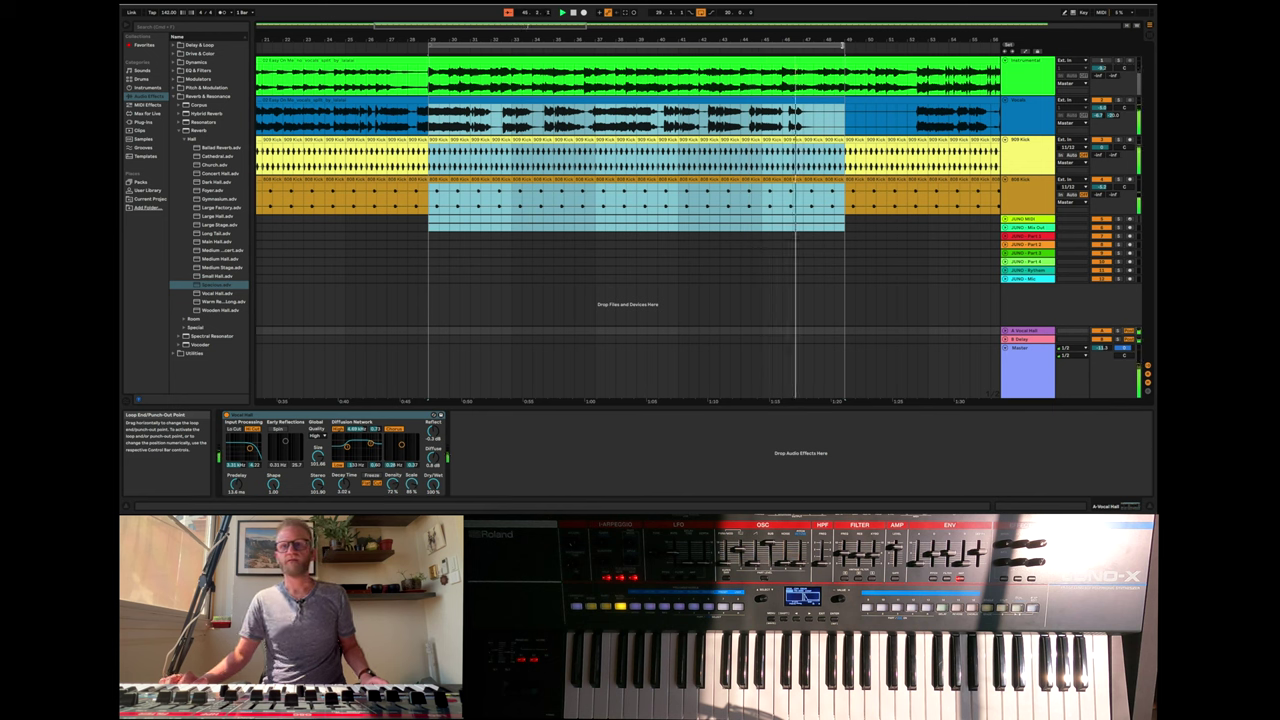
{"action": "left_click_drag", "start_coordinate": [843, 46], "coordinate": [804, 46]}
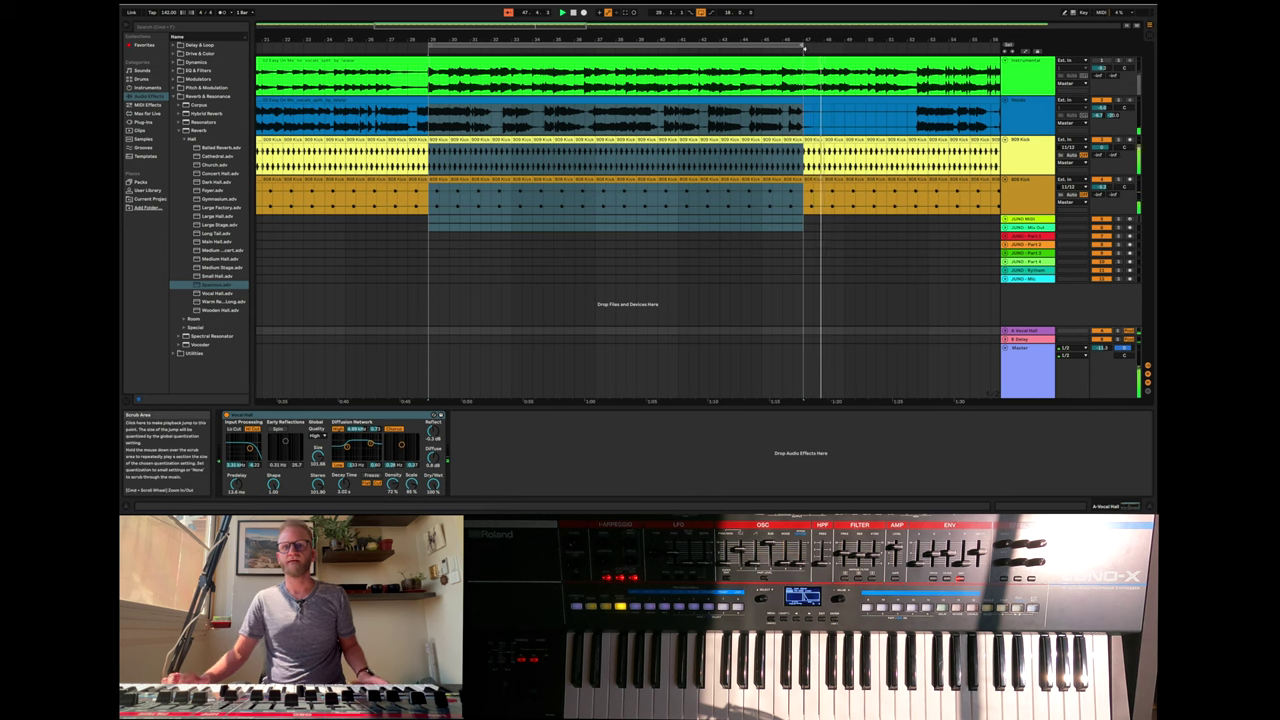
{"action": "left_click", "coordinate": [562, 12]}
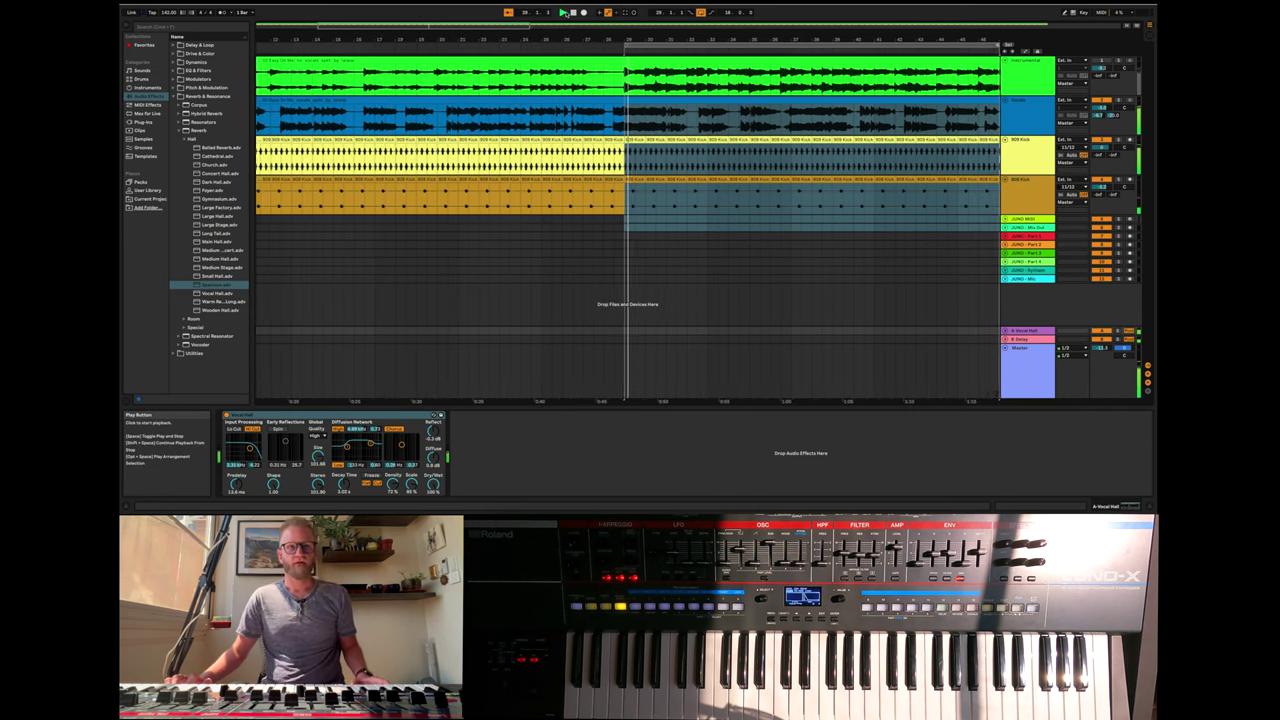
{"action": "left_click", "coordinate": [575, 12]}
{"action": "left_click", "coordinate": [576, 14]}
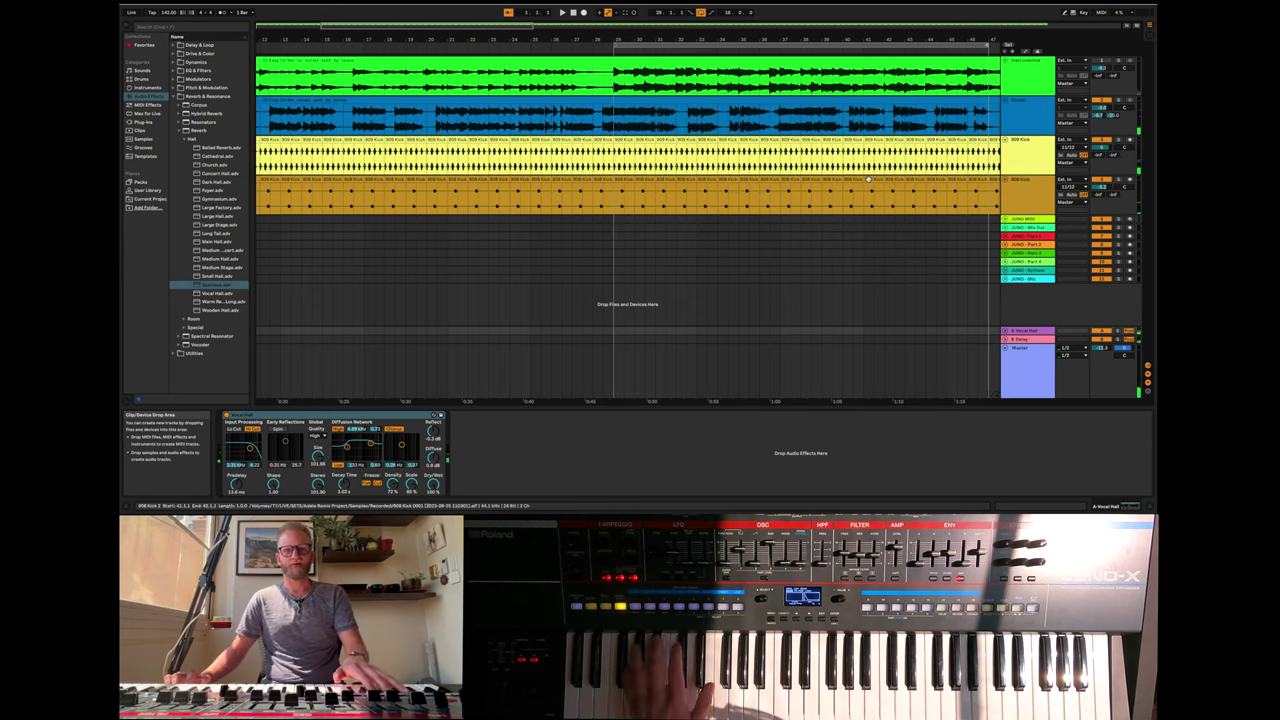
- Fold the two kick tracks and insert a new audio track below JUNO MIDI
{"action": "left_click", "coordinate": [1005, 140]}
{"action": "left_click", "coordinate": [1005, 148]}
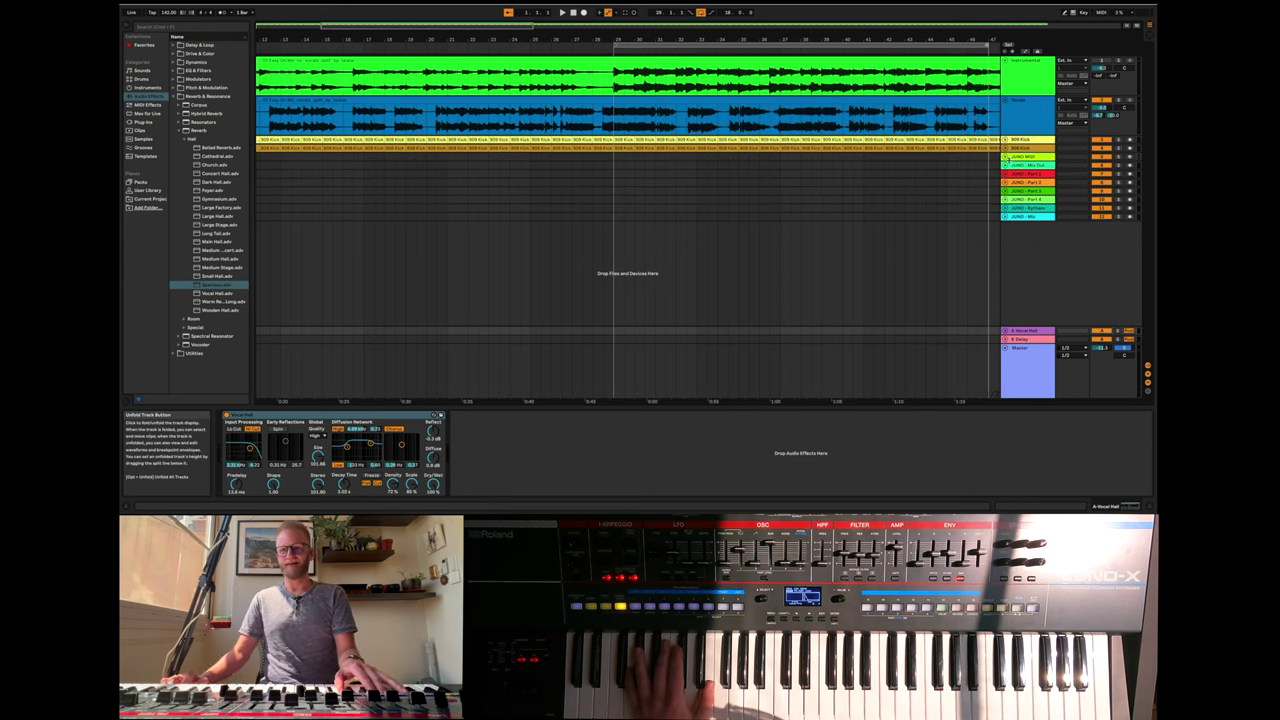
{"action": "right_click", "coordinate": [1020, 157]}
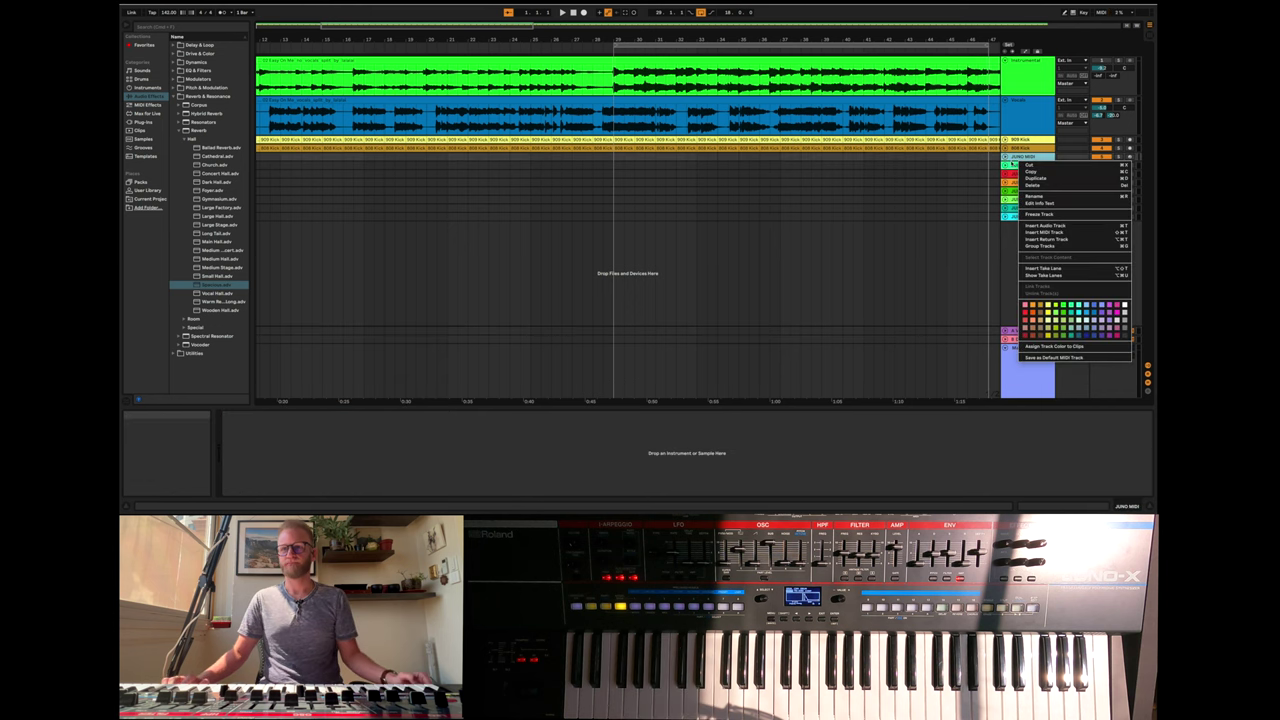
{"action": "left_click", "coordinate": [1045, 226]}
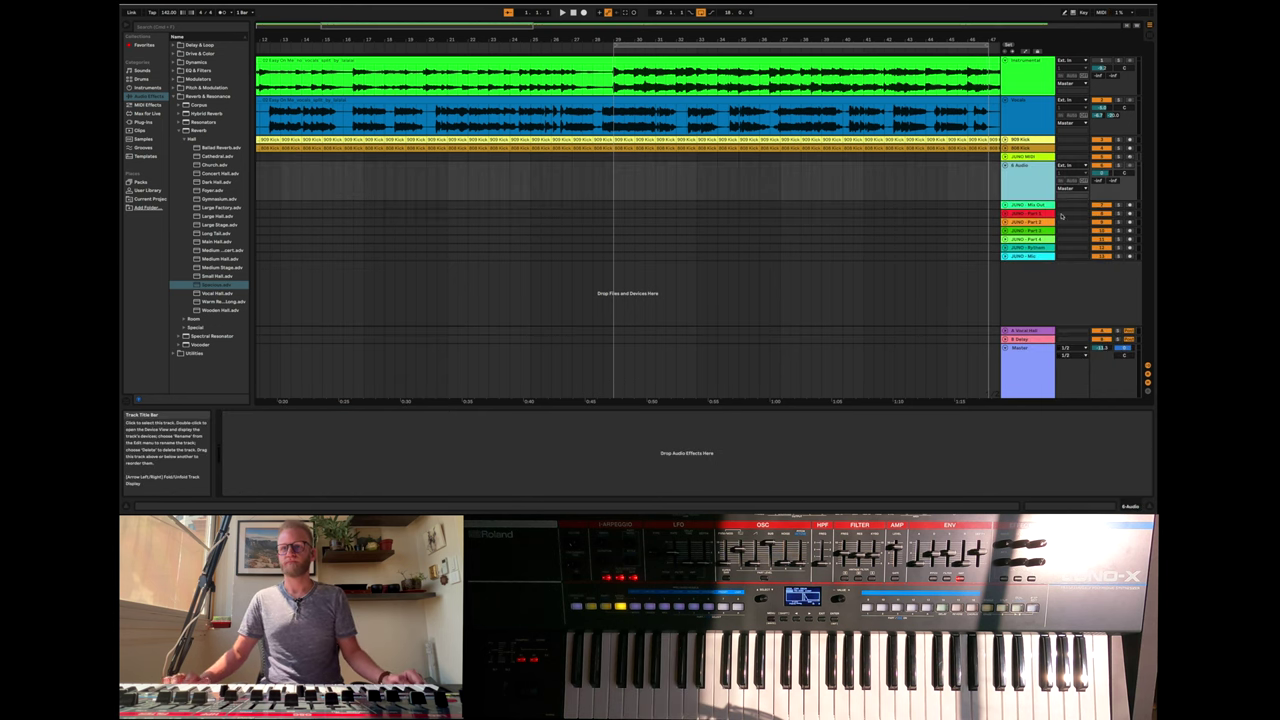
- Rename the new audio track to Bassline and fold it
{"action": "right_click", "coordinate": [1021, 177]}
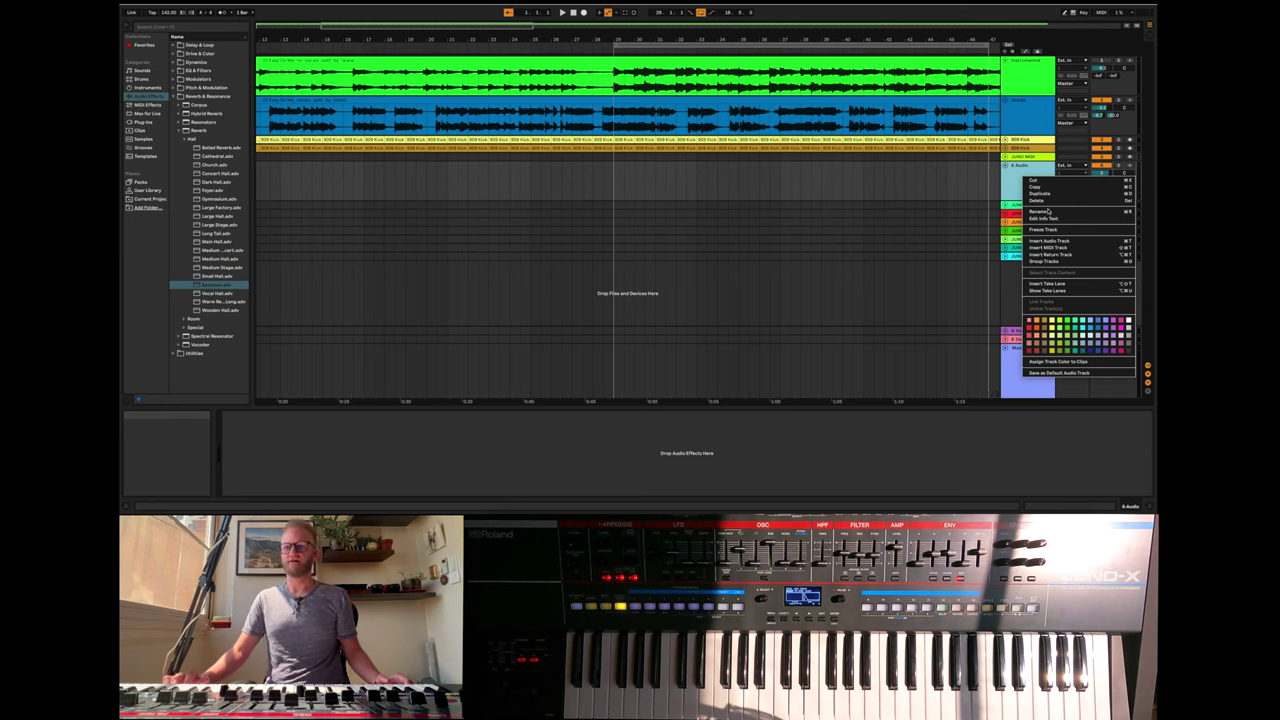
{"action": "left_click", "coordinate": [1048, 211]}
{"action": "type", "text": "R"}
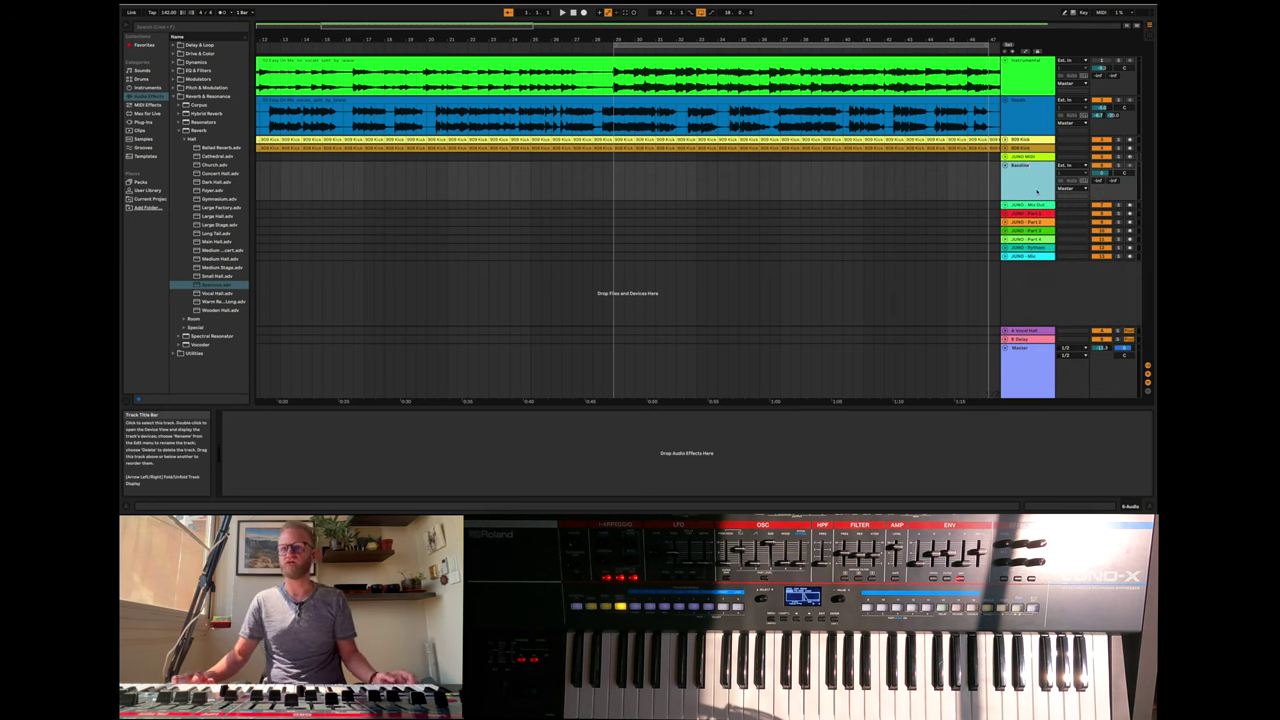
{"action": "left_click", "coordinate": [968, 175]}
{"action": "left_click", "coordinate": [1005, 165]}
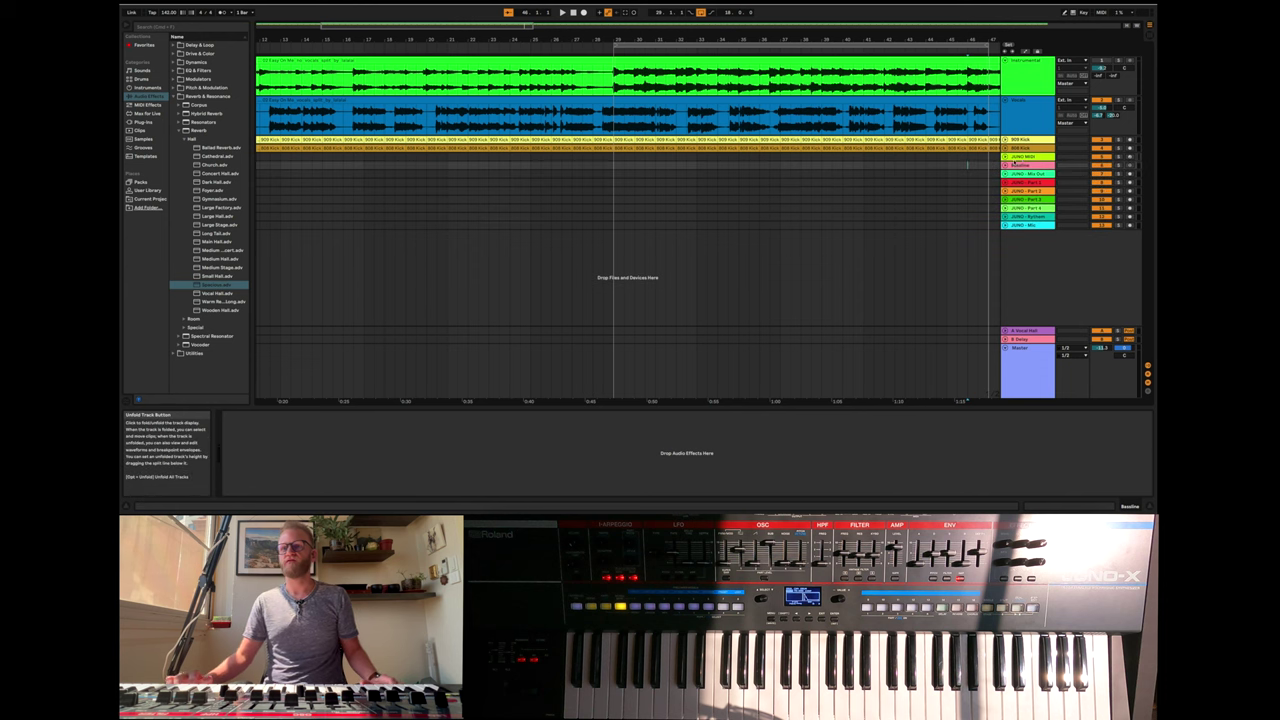
- Unfold the JUNO MIDI track and arm it for recording
{"action": "left_click", "coordinate": [1020, 158]}
{"action": "left_click", "coordinate": [1005, 157]}
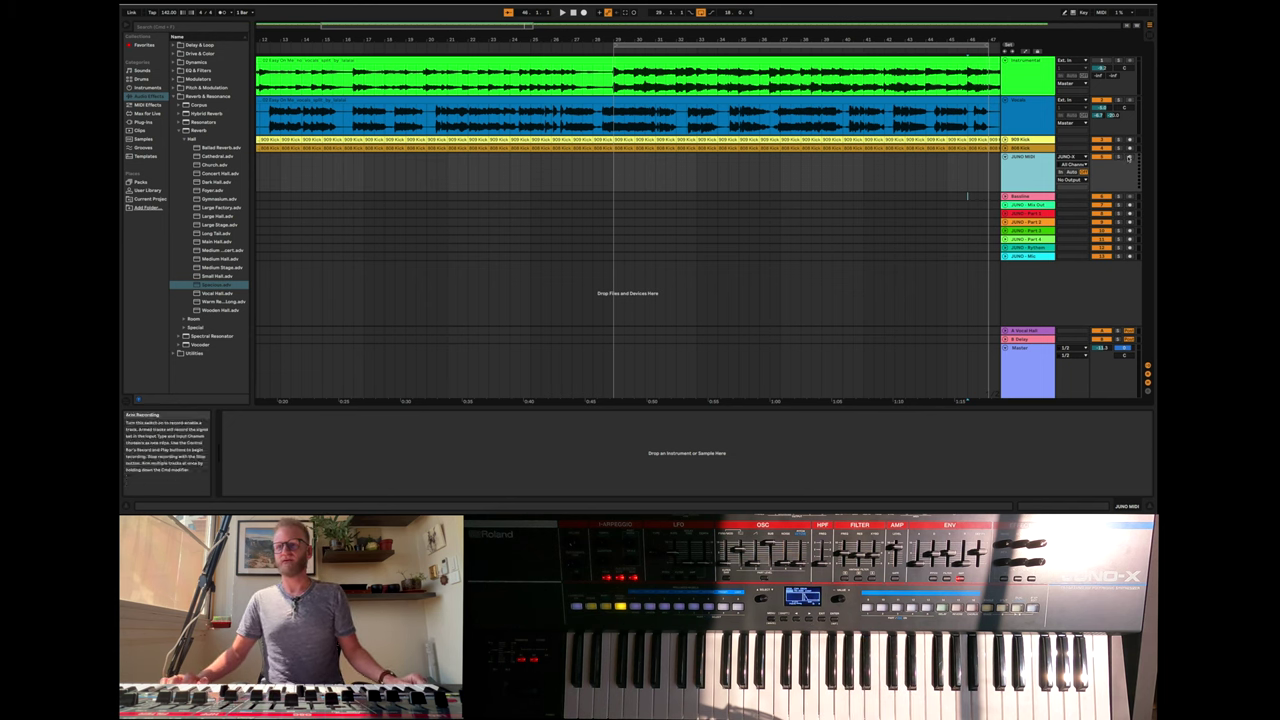
{"action": "left_click", "coordinate": [1041, 156]}
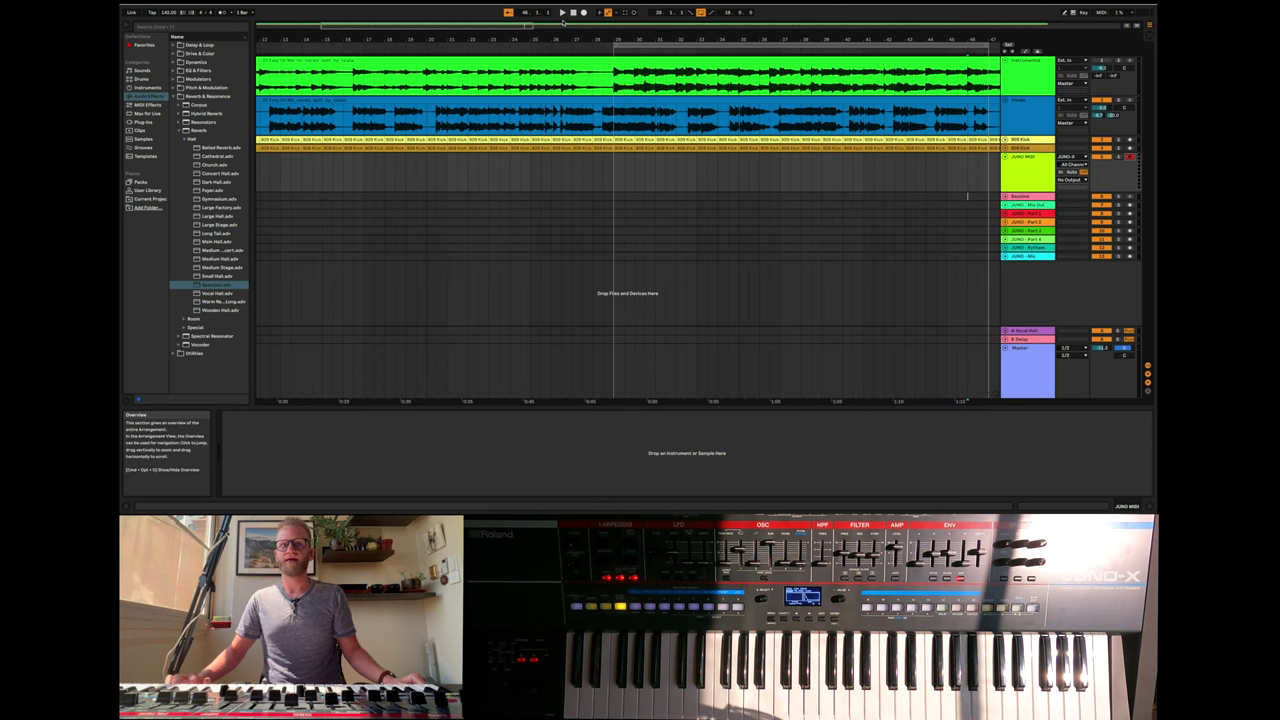
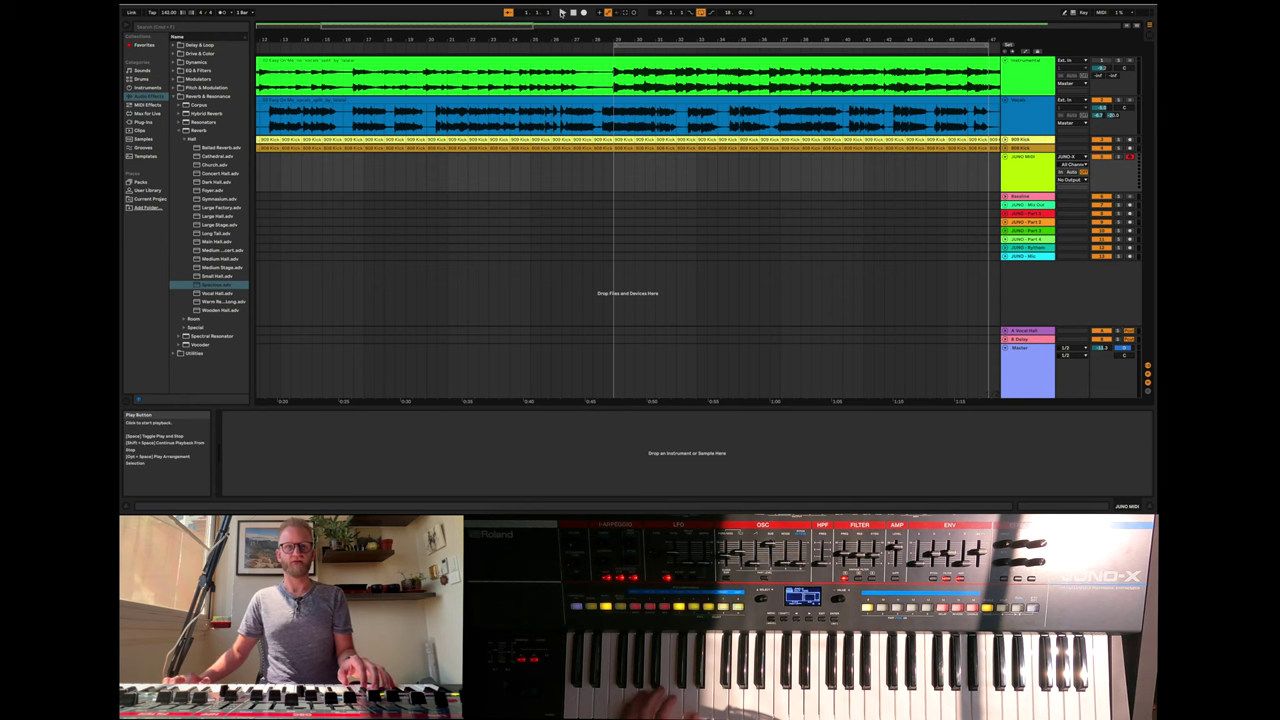
- Toggle Arrangement looping off and on again, and try to set the song start time inside the loop beginning at bar 29
{"action": "left_click", "coordinate": [561, 12]}
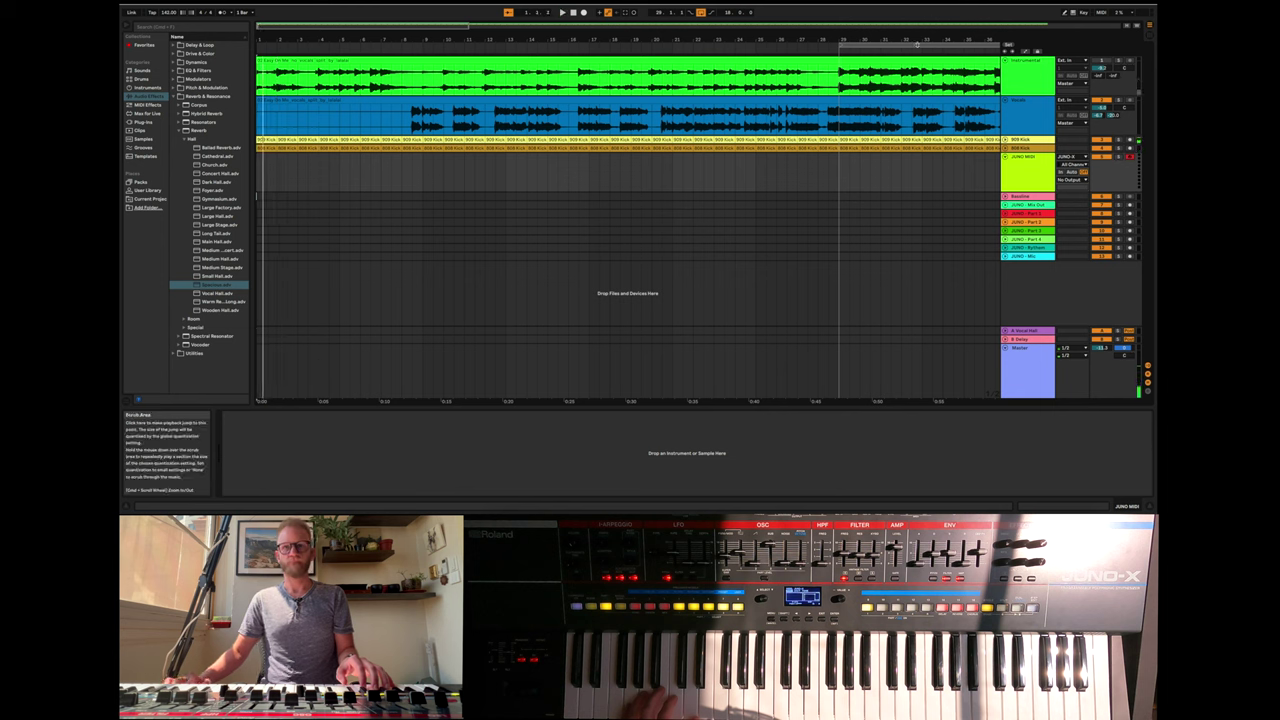
{"action": "right_click", "coordinate": [917, 46]}
{"action": "left_click", "coordinate": [930, 51]}
{"action": "scroll", "coordinate": [880, 75], "scroll_direction": "right", "scroll_amount": 3}
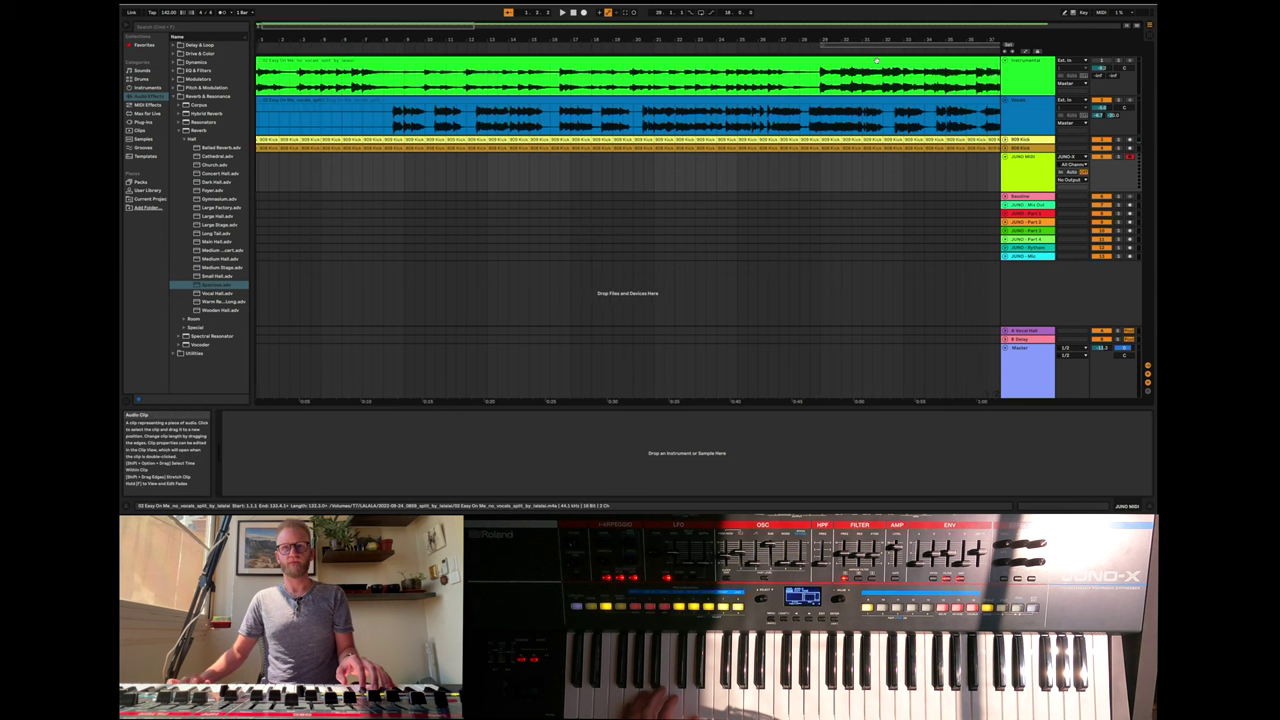
{"action": "right_click", "coordinate": [824, 48]}
{"action": "left_click", "coordinate": [836, 51]}
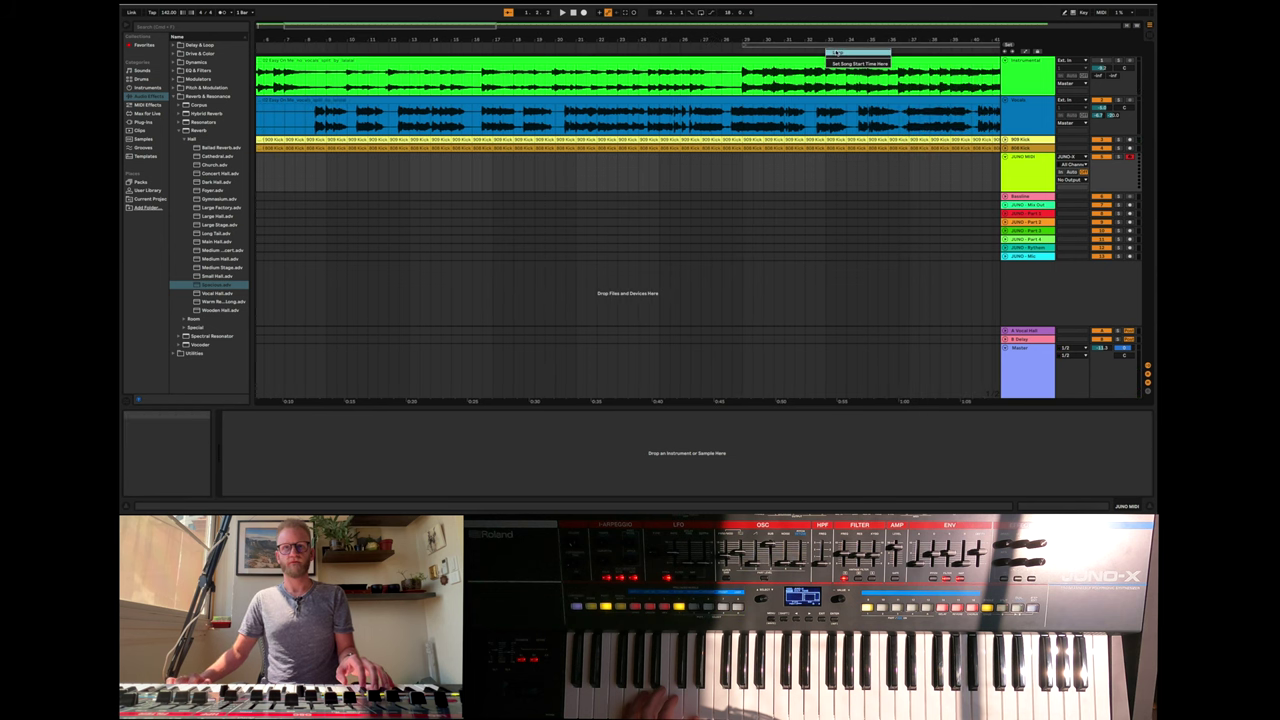
{"action": "right_click", "coordinate": [785, 49]}
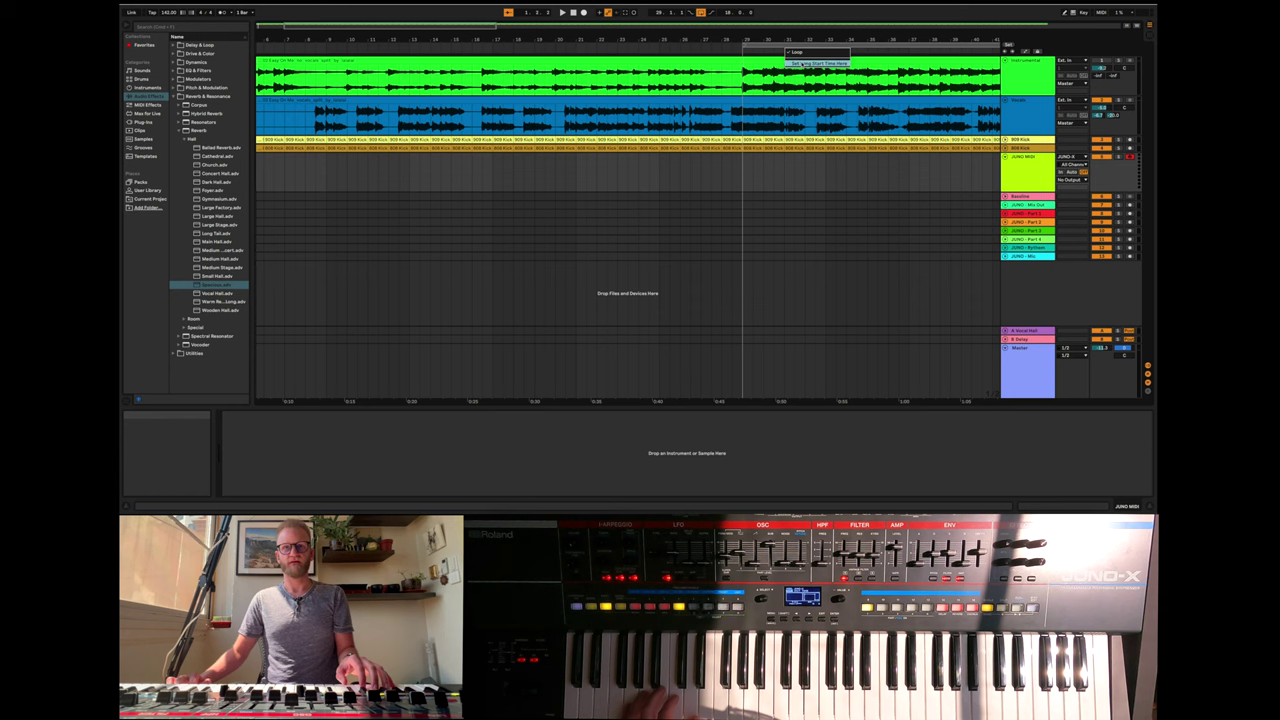
{"action": "left_click", "coordinate": [802, 64]}
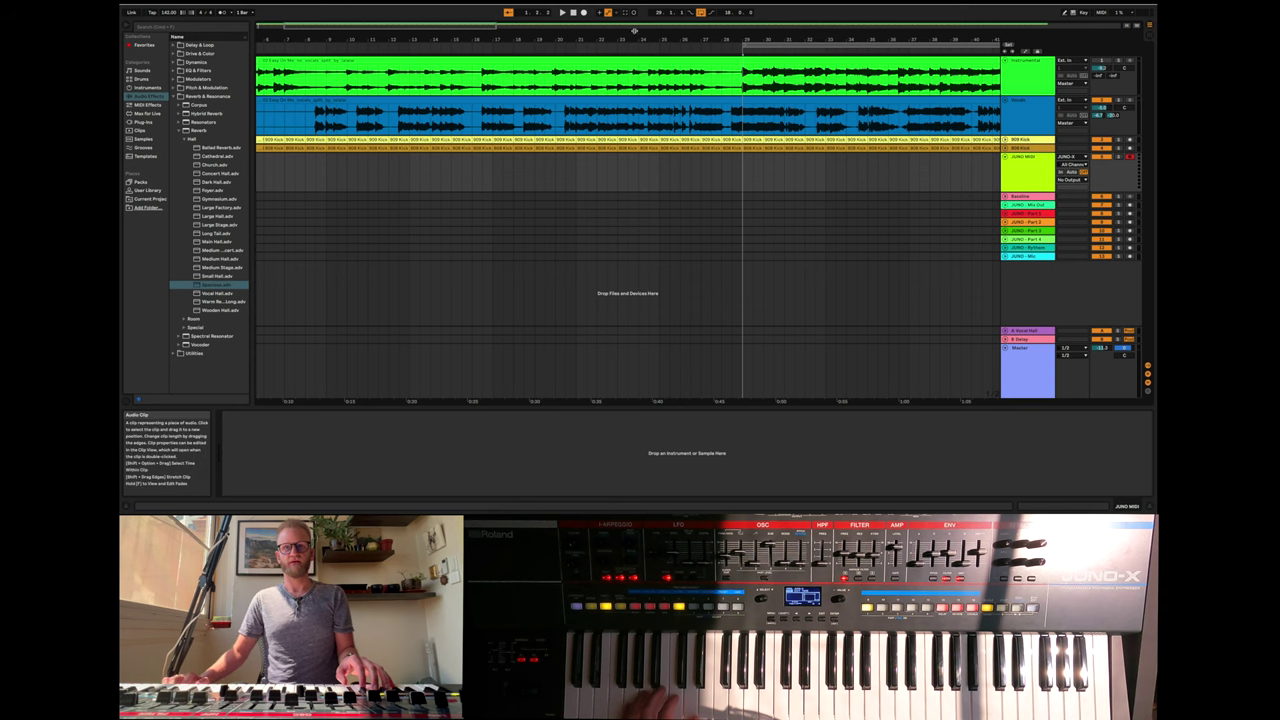
- Listen to the looped section from bar 29, stop playback and return the song position to 1.1.1
{"action": "left_click", "coordinate": [563, 13]}
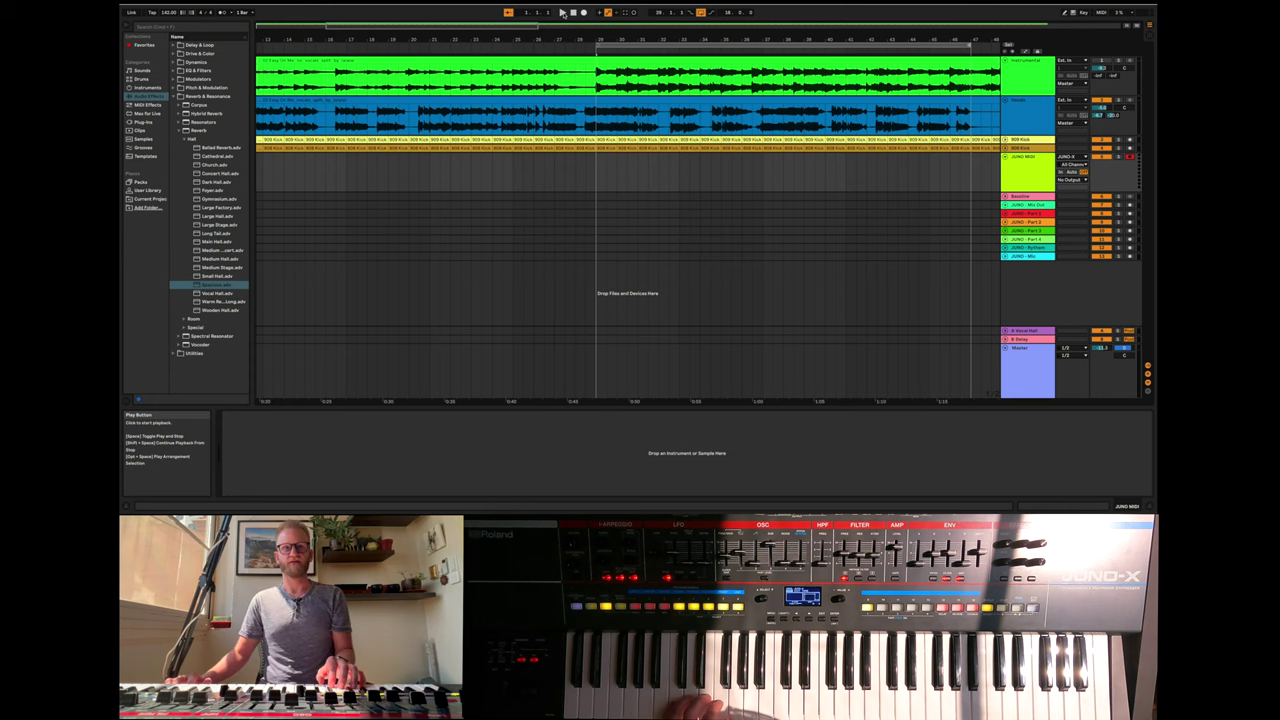
{"action": "left_click", "coordinate": [562, 12]}
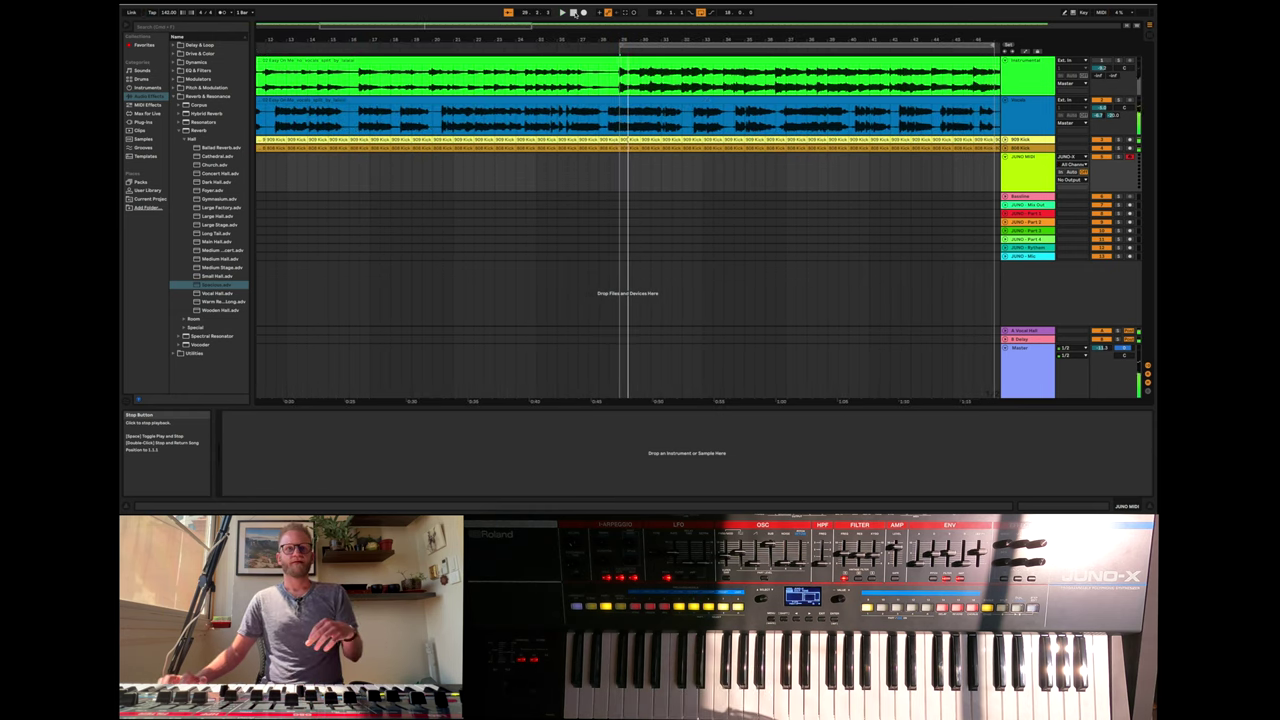
{"action": "left_click", "coordinate": [575, 14]}
{"action": "left_click", "coordinate": [575, 14]}
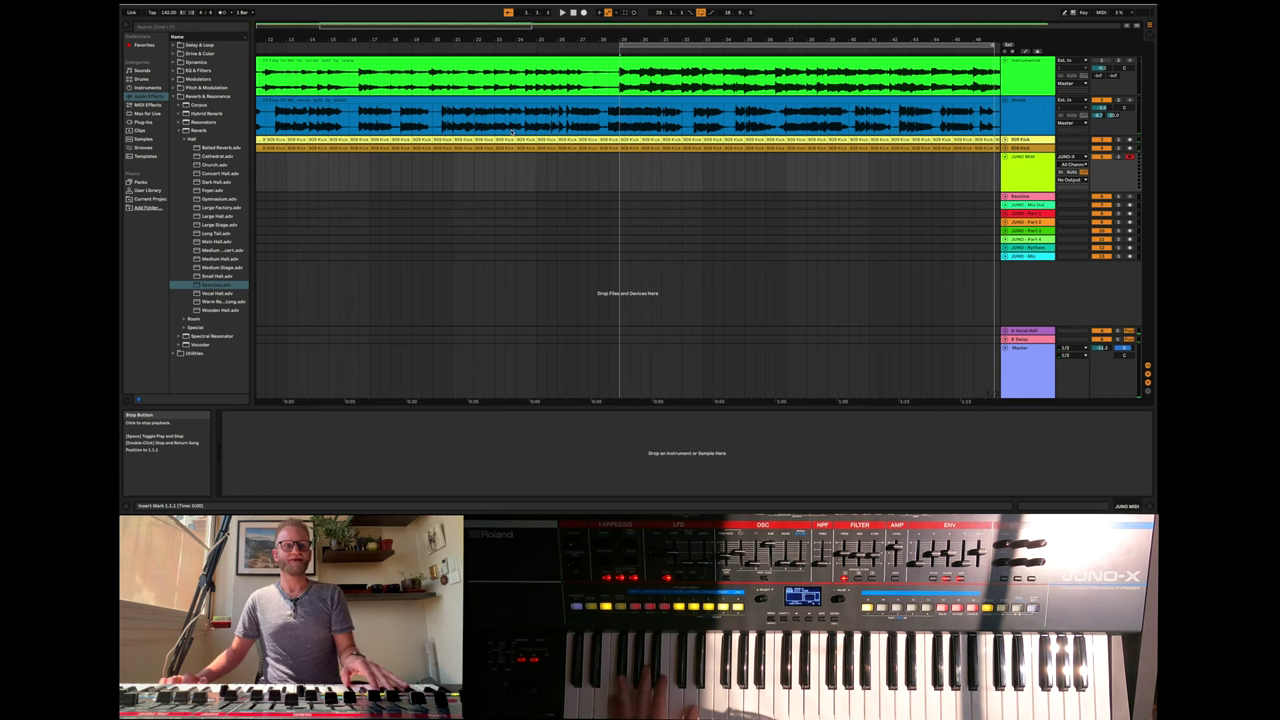
- Record the JUNO bassline as a MIDI clip on JUNO MIDI across the loop from bar 29 to 47
{"action": "scroll", "coordinate": [512, 132], "scroll_direction": "left", "scroll_amount": 4}
{"action": "scroll", "coordinate": [512, 131], "scroll_direction": "right", "scroll_amount": 4}
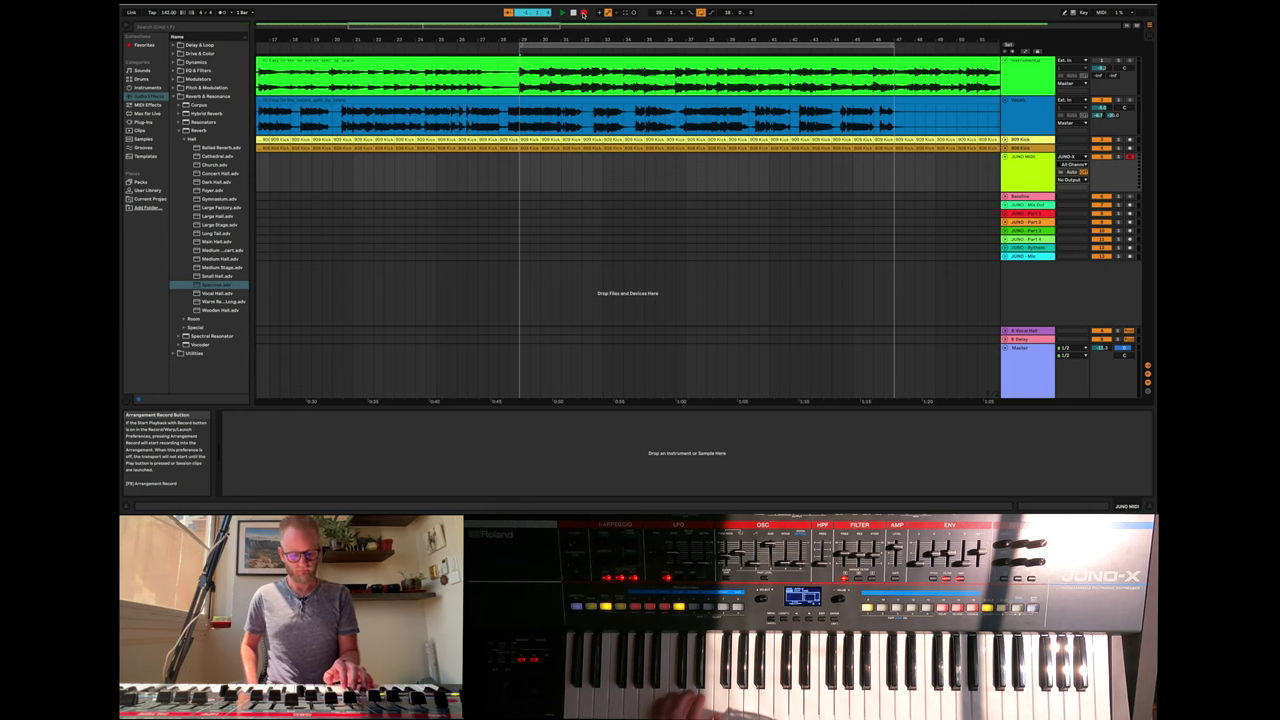
{"action": "left_click", "coordinate": [583, 13]}
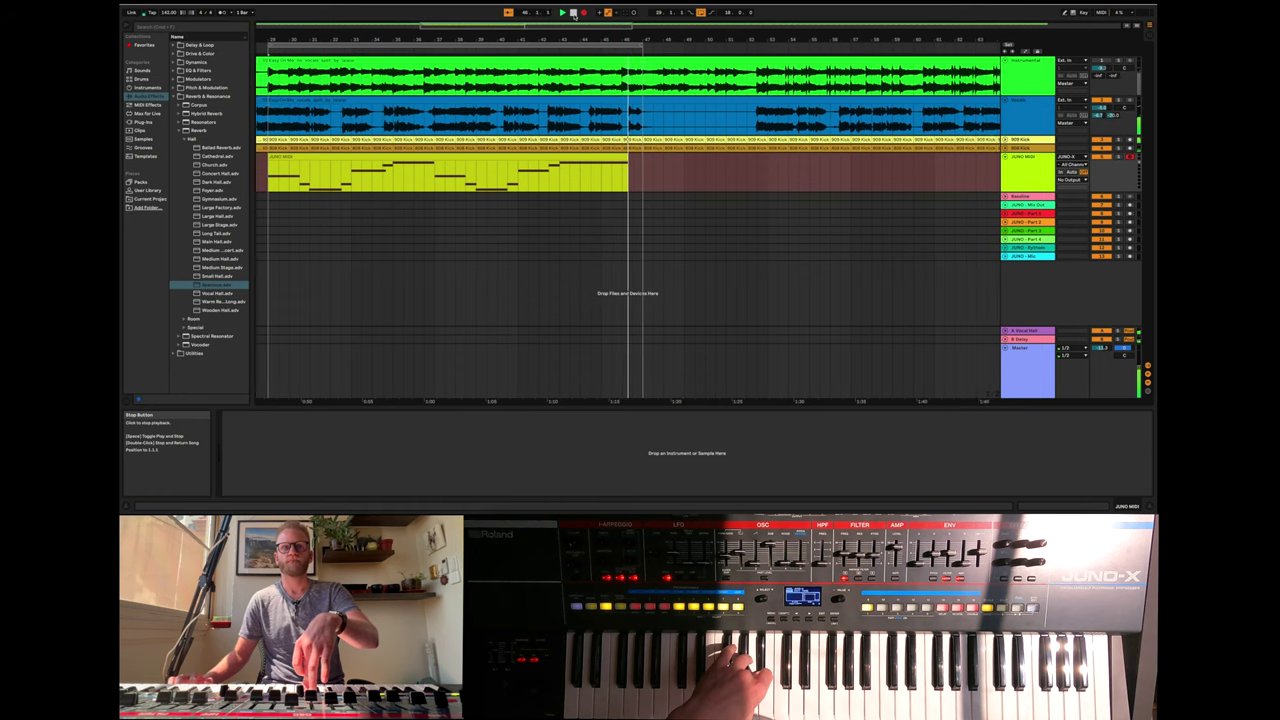
{"action": "left_click", "coordinate": [574, 13]}
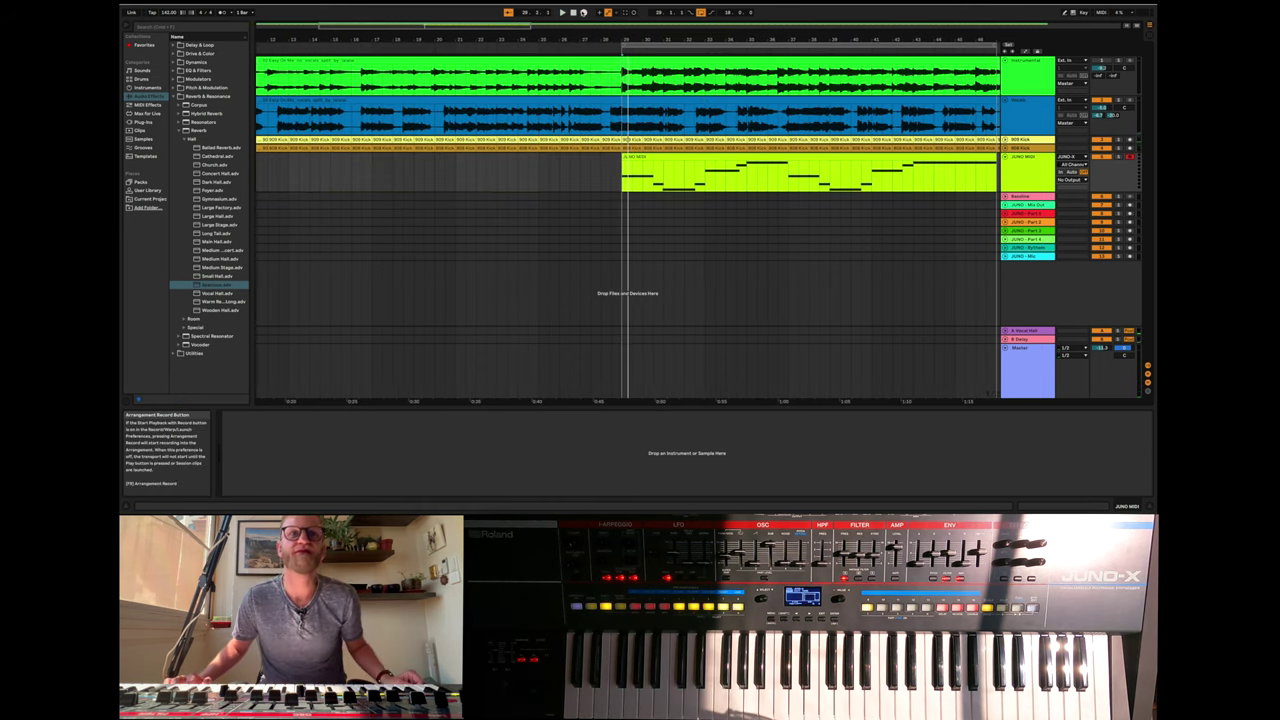
- Open the recorded JUNO MIDI clip, enlarge its note editor and examine the bassline notes
{"action": "left_click", "coordinate": [739, 160]}
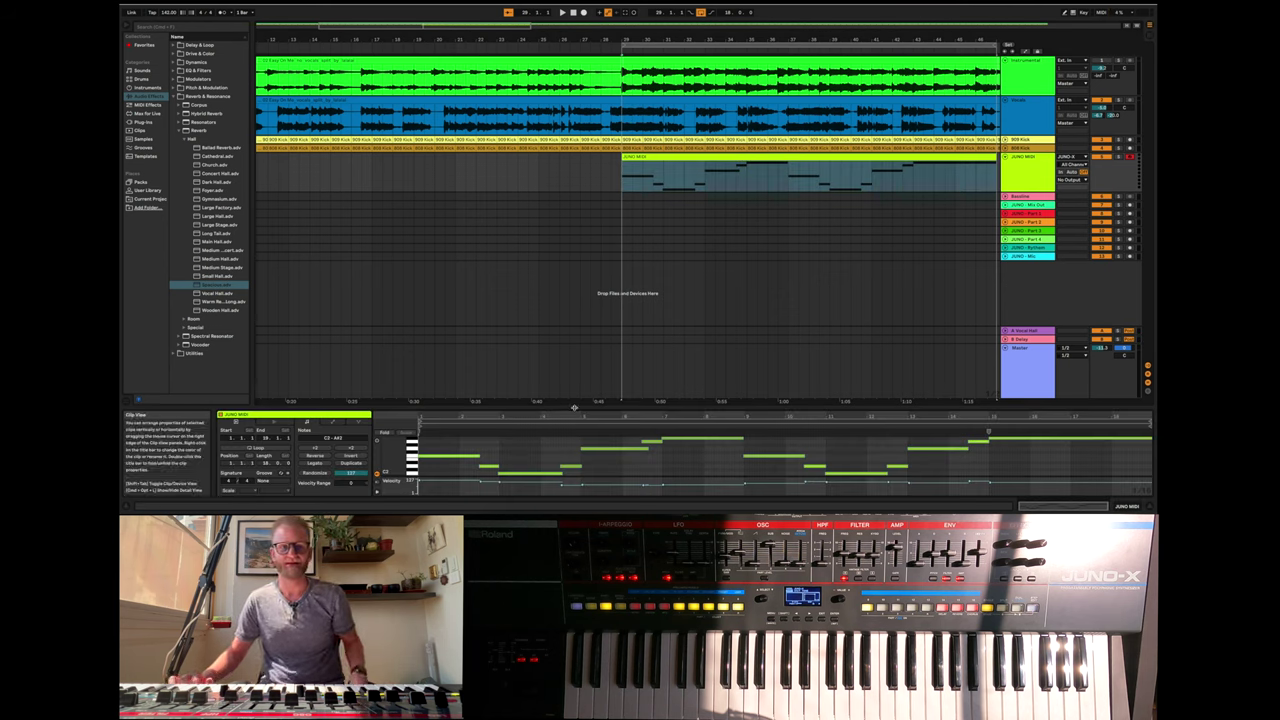
{"action": "left_click_drag", "start_coordinate": [578, 406], "coordinate": [580, 381]}
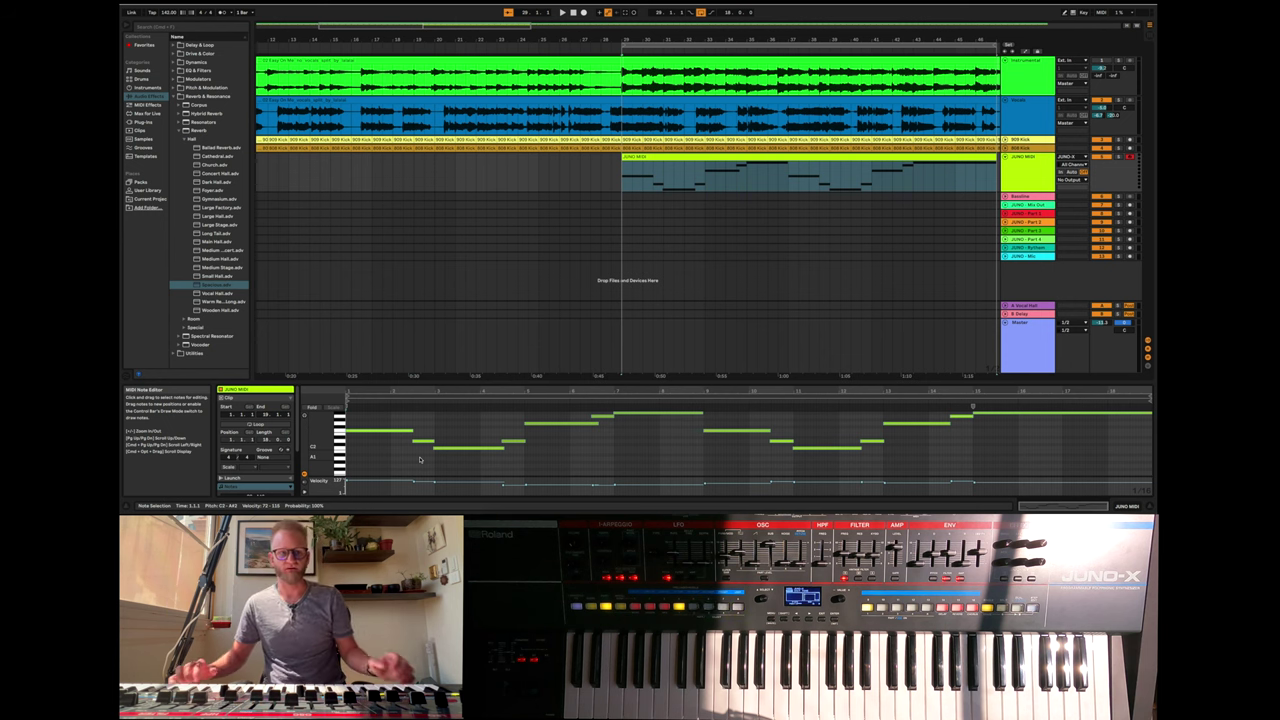
{"action": "scroll", "coordinate": [422, 457], "scroll_direction": "up", "scroll_amount": 5}
{"action": "scroll", "coordinate": [422, 457], "scroll_direction": "down", "scroll_amount": 3}
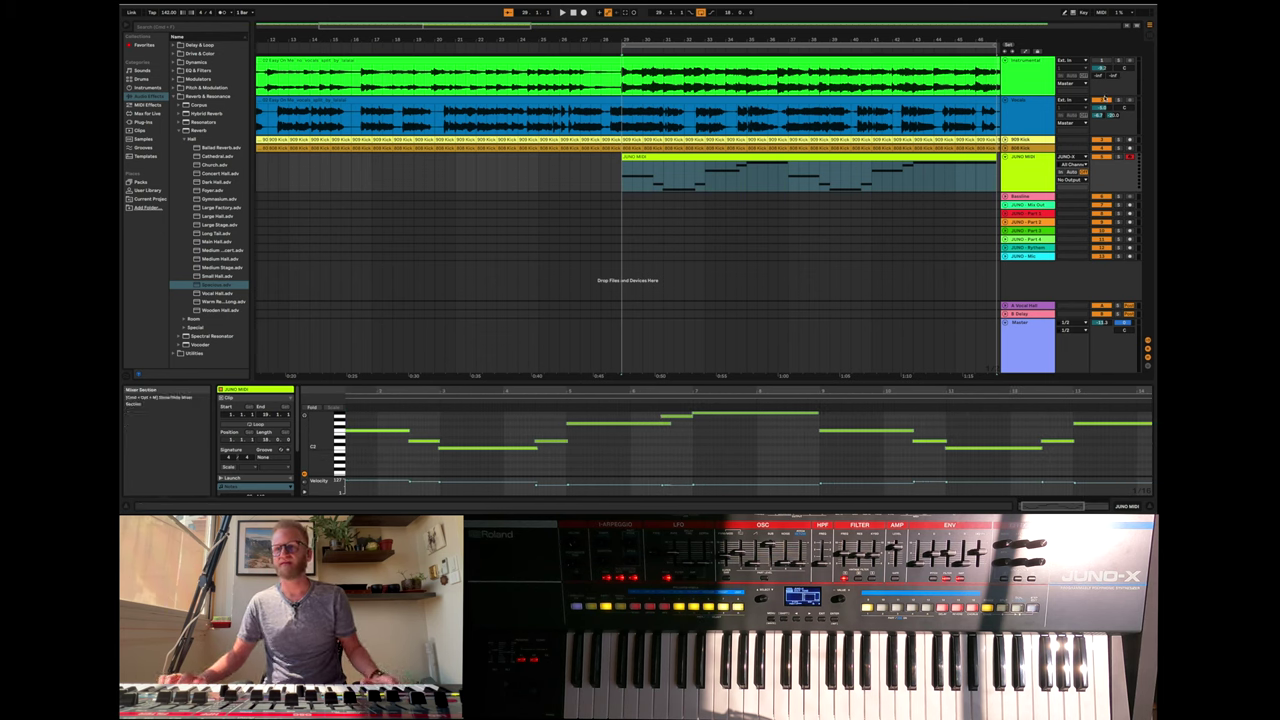
- Route the JUNO MIDI track's output to JUNO-X on channel 1 and start playback to hear the recorded clip
{"action": "left_click", "coordinate": [1068, 164]}
{"action": "left_click", "coordinate": [1075, 165]}
{"action": "left_click", "coordinate": [1072, 180]}
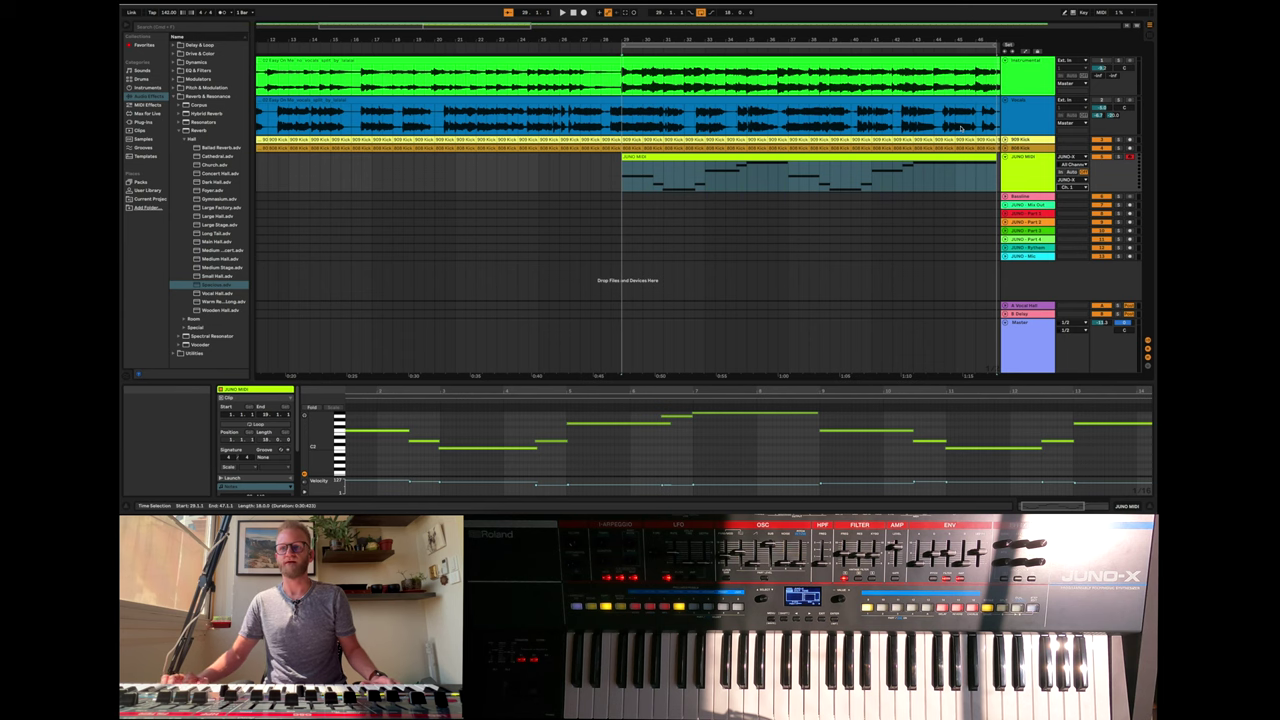
{"action": "left_click", "coordinate": [562, 12]}
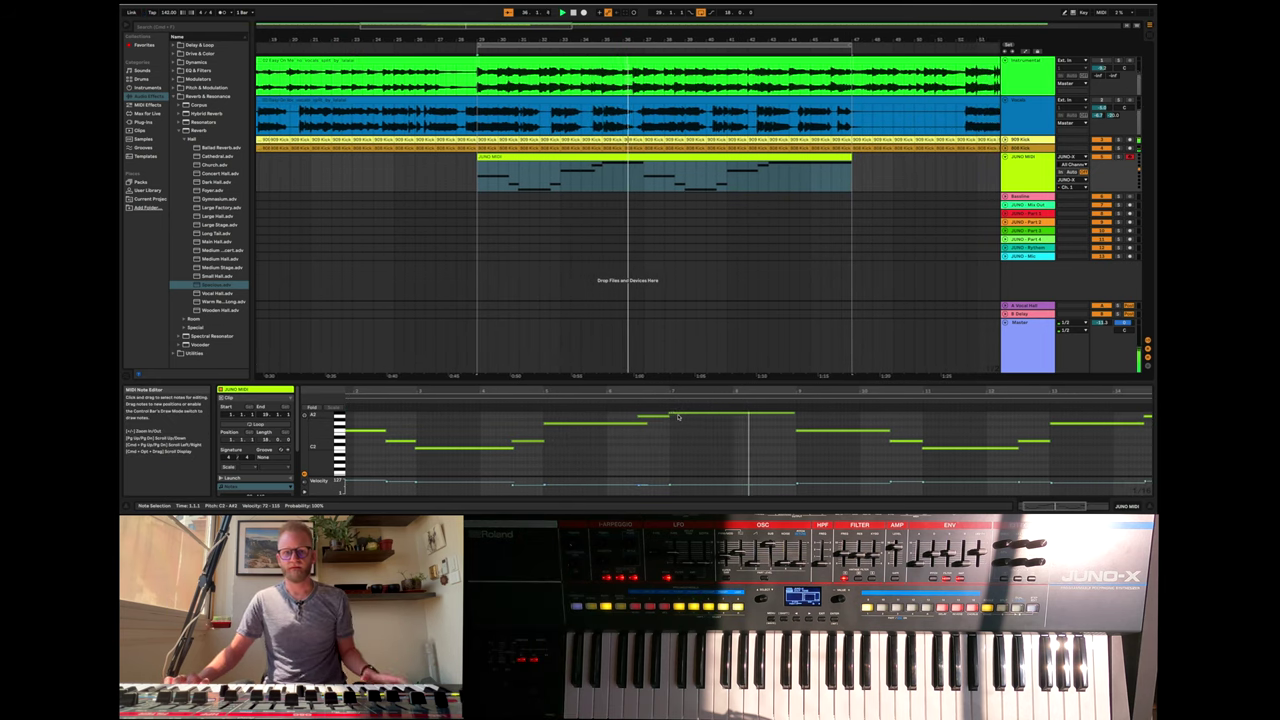
- Stop playback, delete the short note just before the clip's bar 7 and extend the preceding long note up to bar 7
{"action": "left_click", "coordinate": [624, 417]}
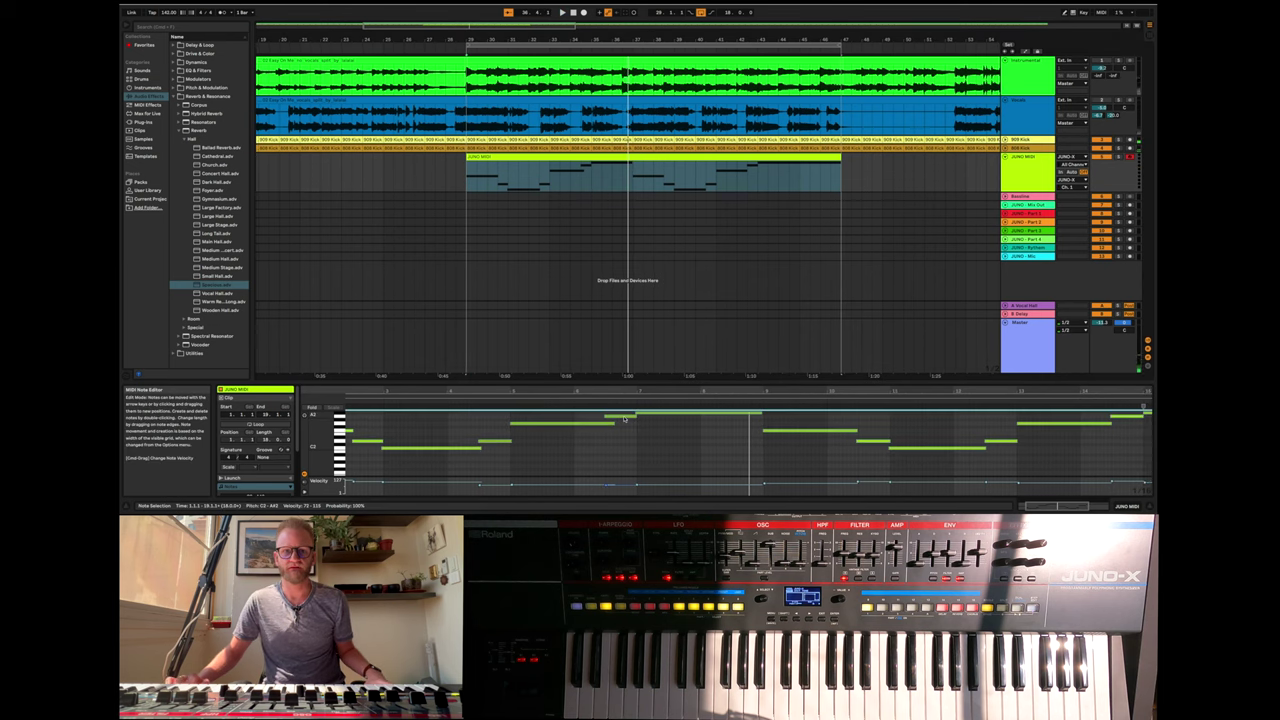
{"action": "key", "text": "space"}
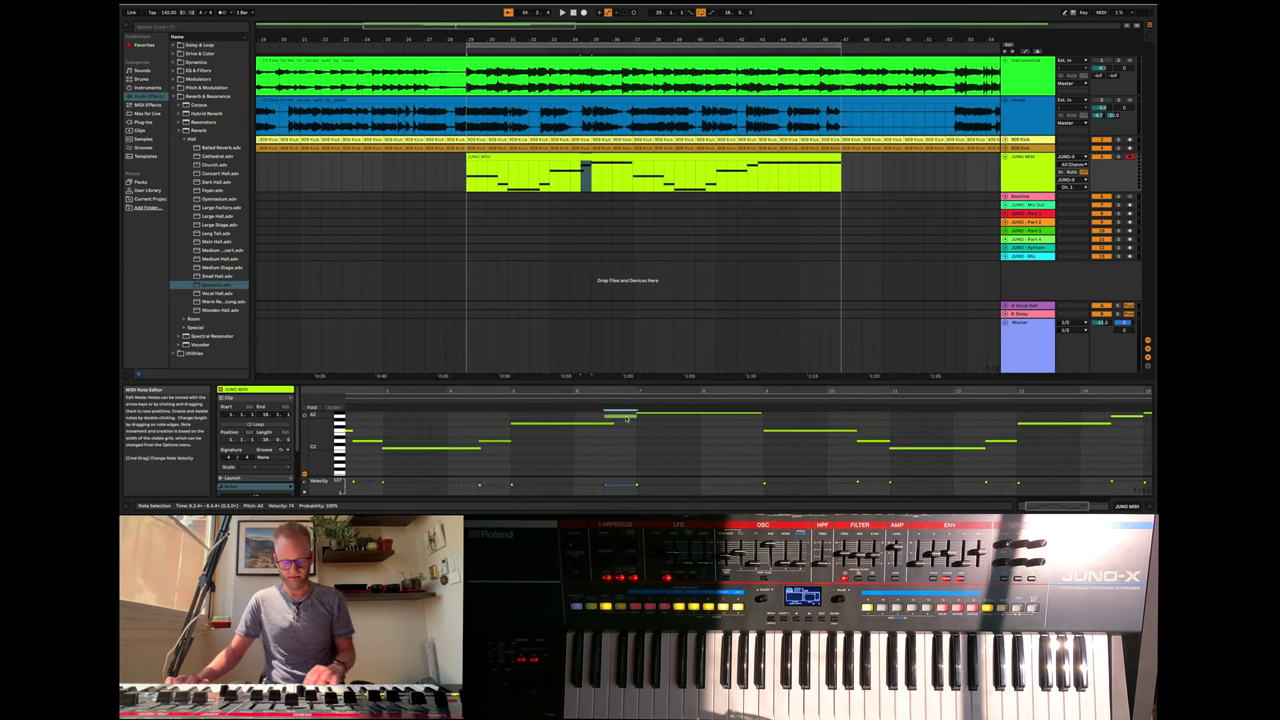
{"action": "right_click", "coordinate": [627, 419]}
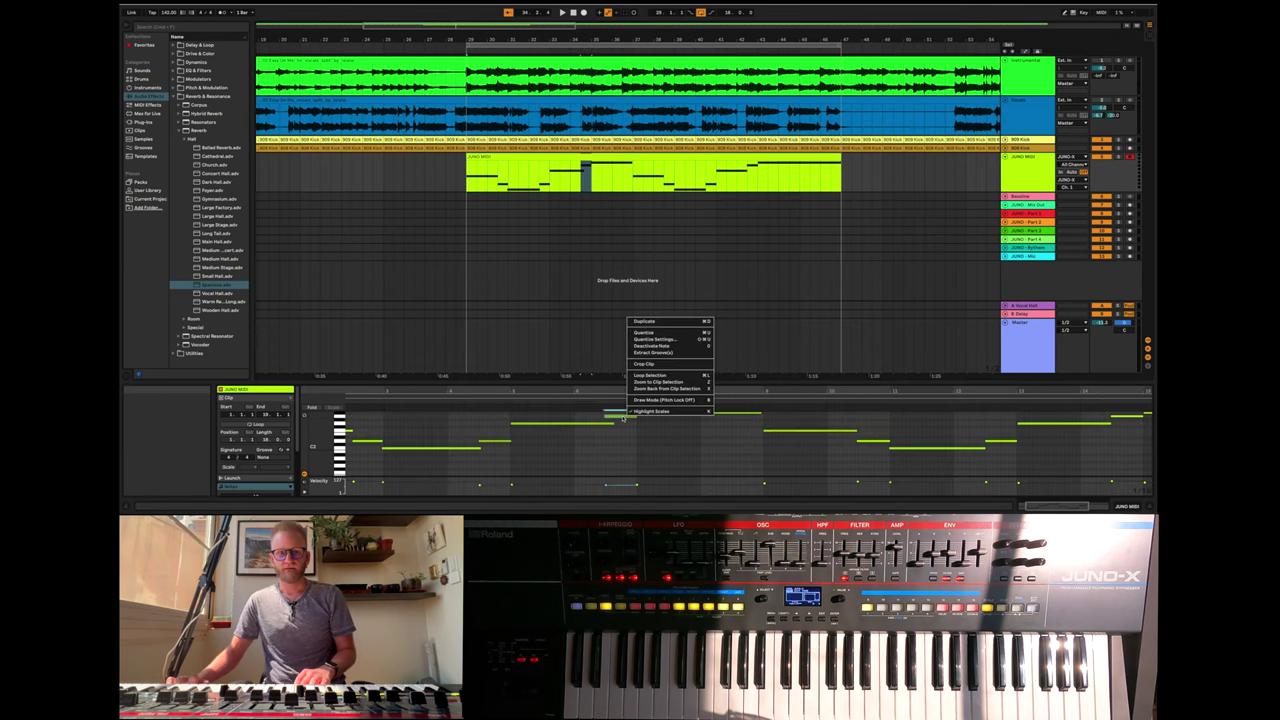
{"action": "left_click", "coordinate": [623, 419]}
{"action": "key", "text": "Delete"}
{"action": "left_click", "coordinate": [617, 423]}
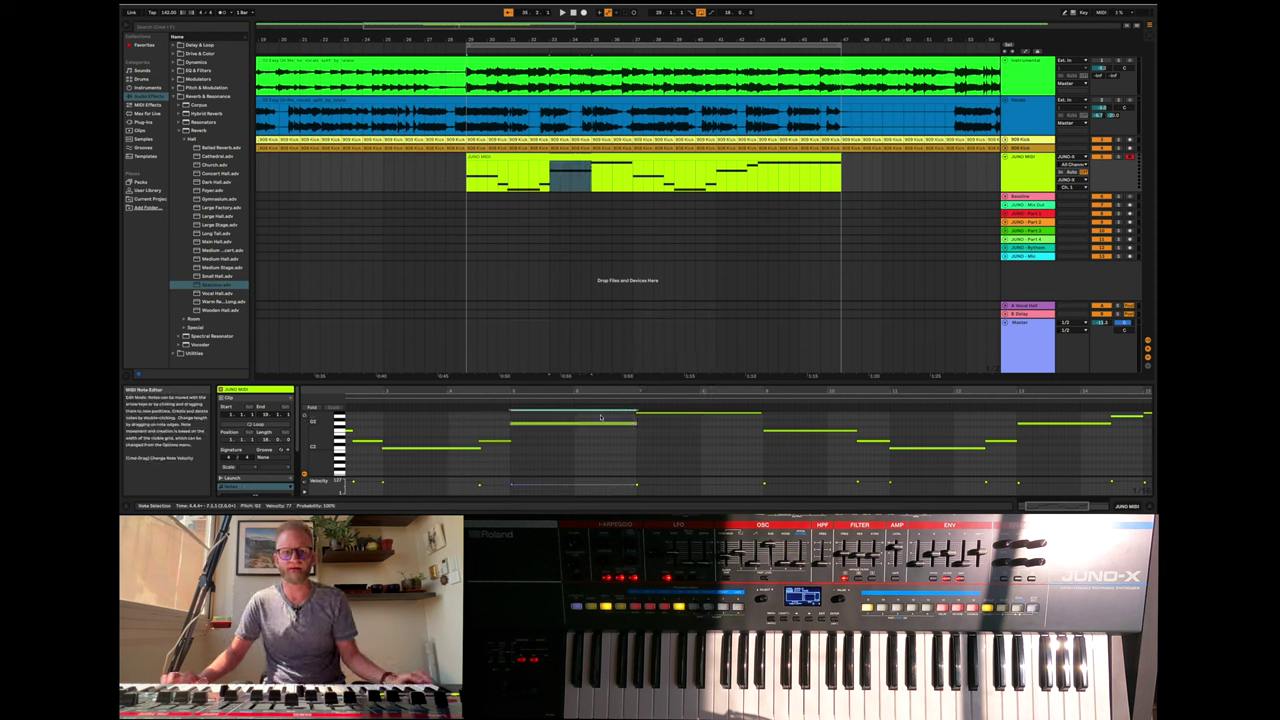
- Listen to the edited bassline from the clip's beginning, stop playback and undo the note extension and deletion
{"action": "left_click", "coordinate": [573, 13]}
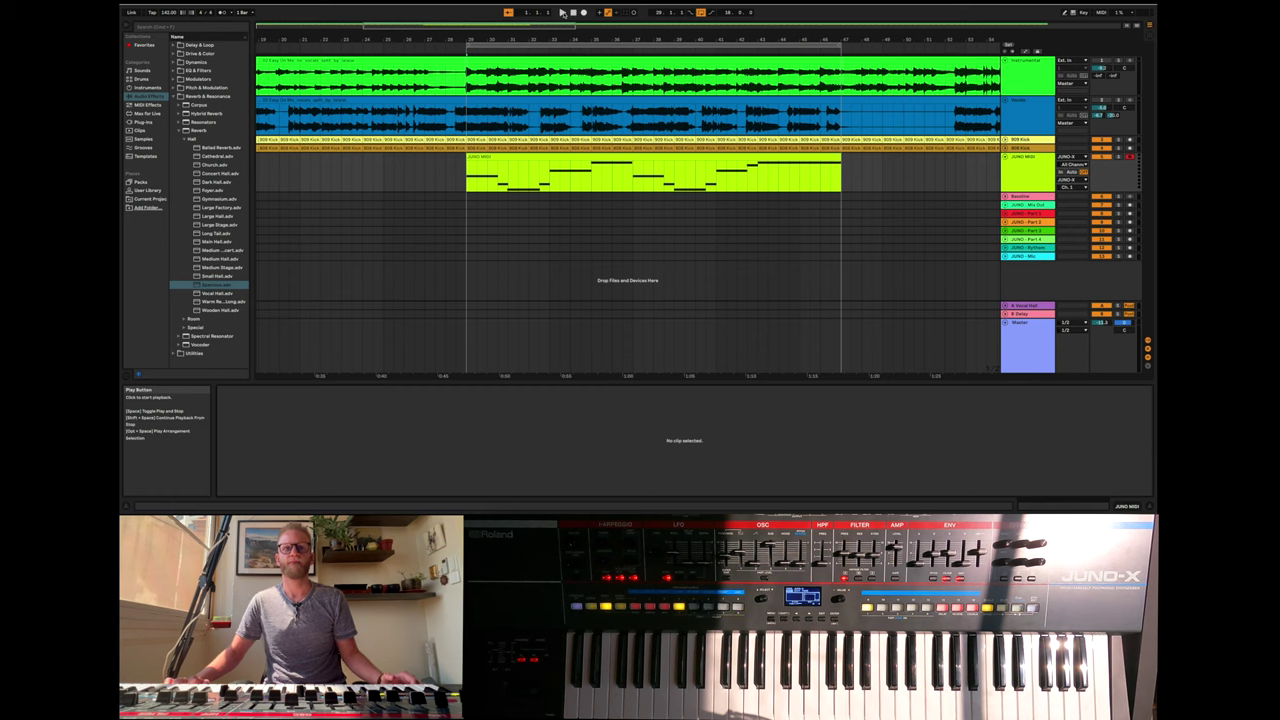
{"action": "left_click", "coordinate": [563, 13]}
{"action": "left_click", "coordinate": [671, 155]}
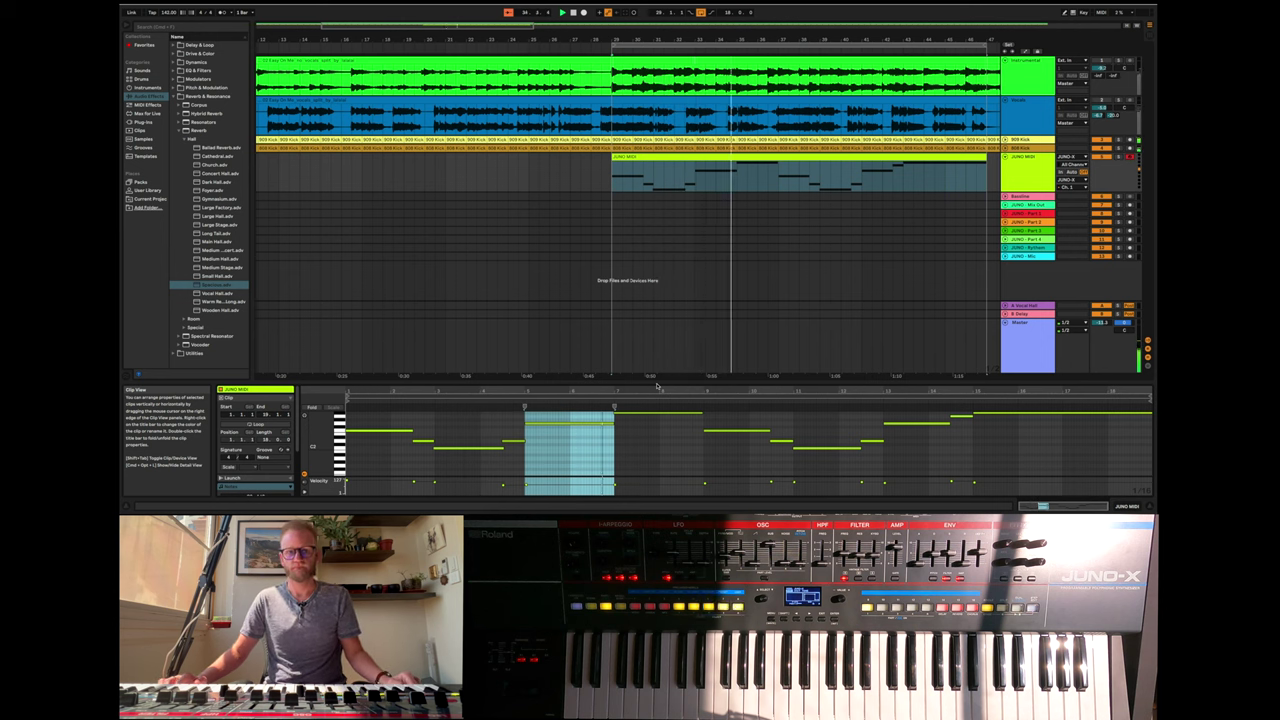
{"action": "left_click", "coordinate": [643, 415]}
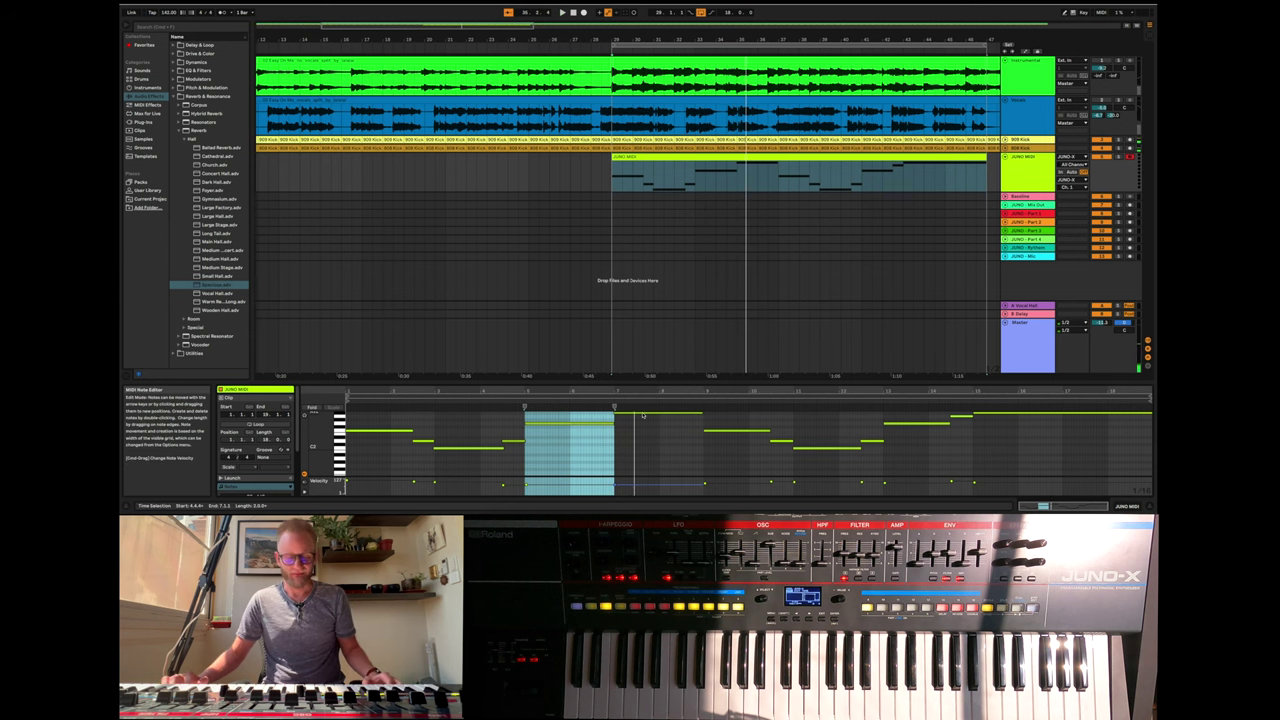
{"action": "key", "text": "super+z"}
{"action": "key", "text": "super+z"}
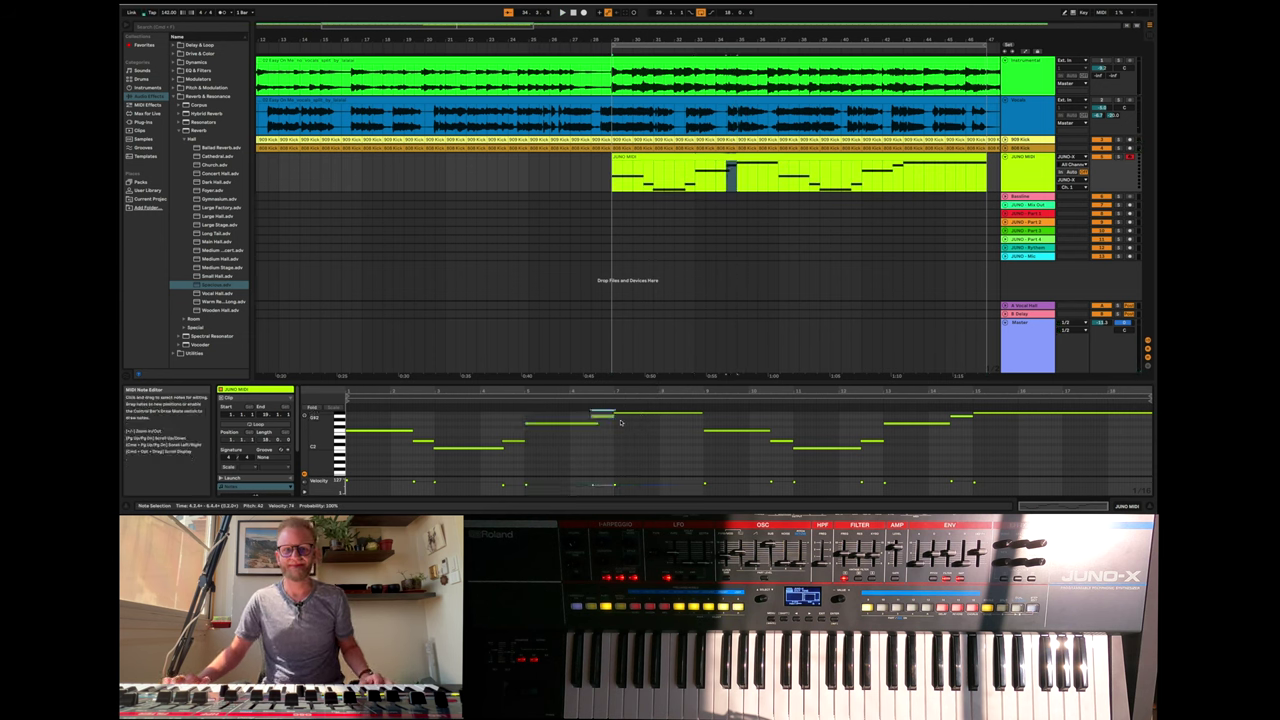
- Shorten the long note in the clip's bar 6 to end where the following short note begins, and start playback to check
{"action": "scroll", "coordinate": [615, 428], "scroll_direction": "up", "scroll_amount": 2}
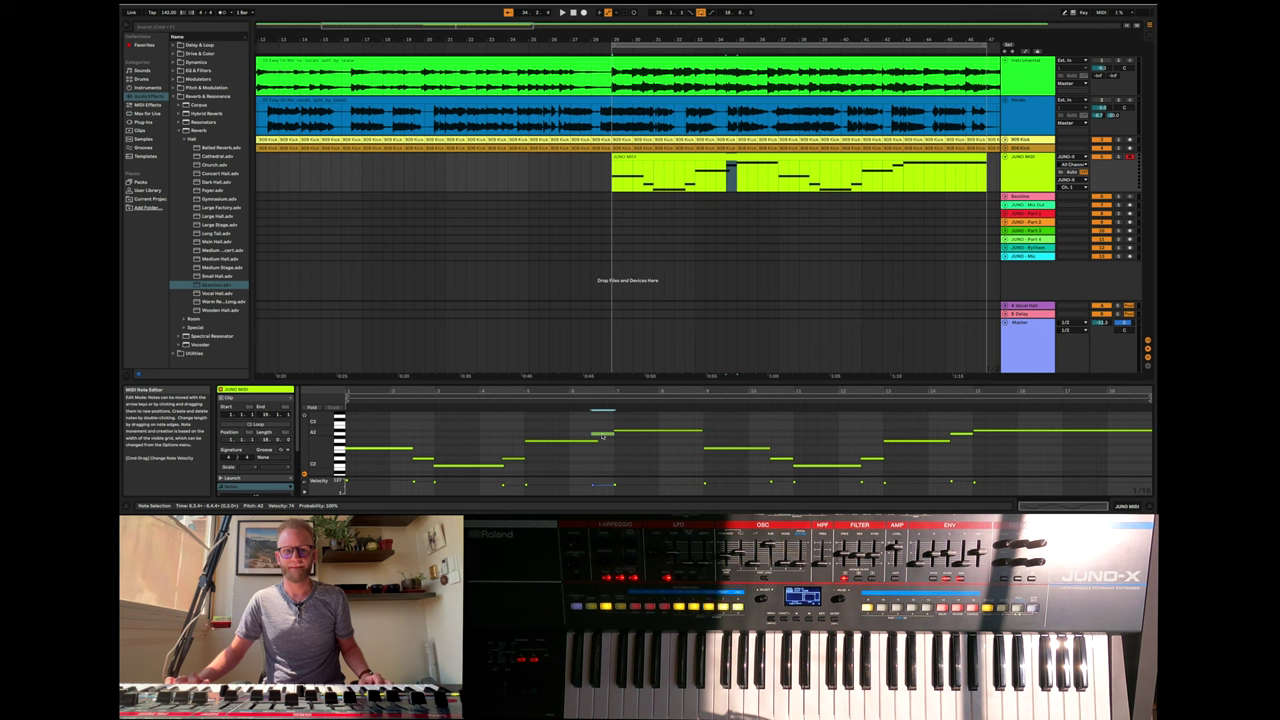
{"action": "scroll", "coordinate": [598, 440], "scroll_direction": "up", "scroll_amount": 5}
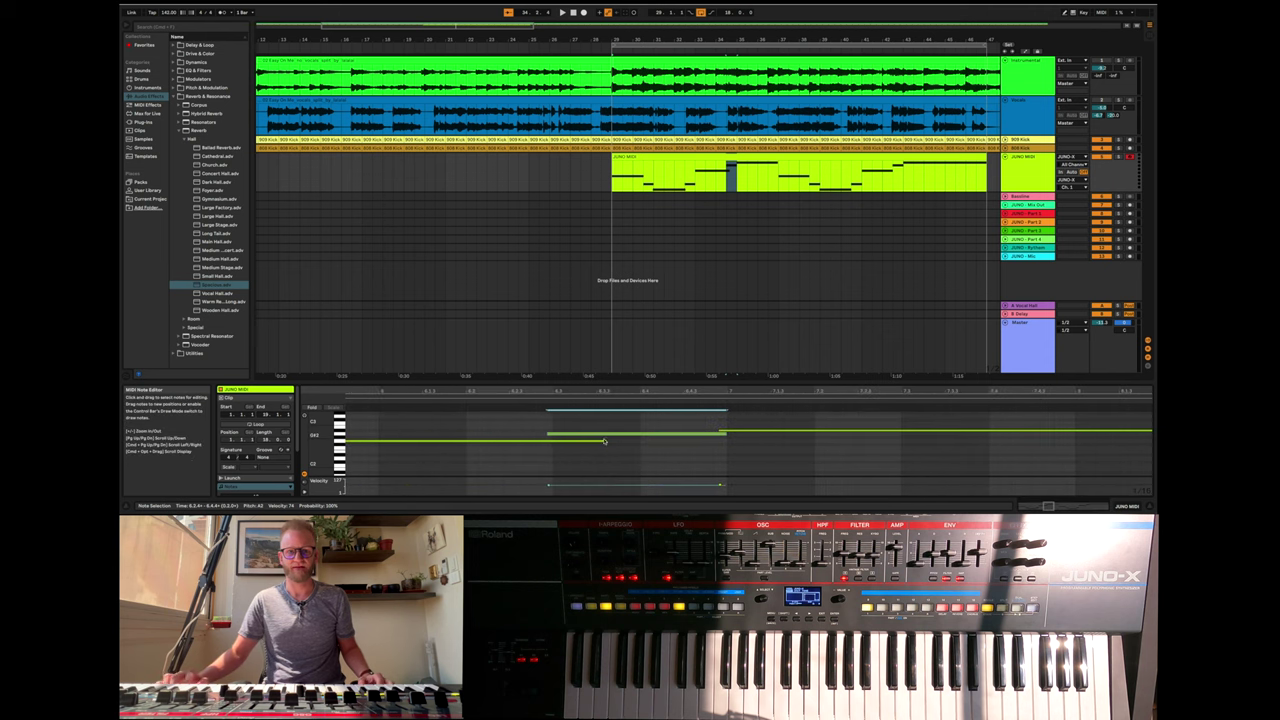
{"action": "left_click_drag", "start_coordinate": [604, 440], "coordinate": [548, 440]}
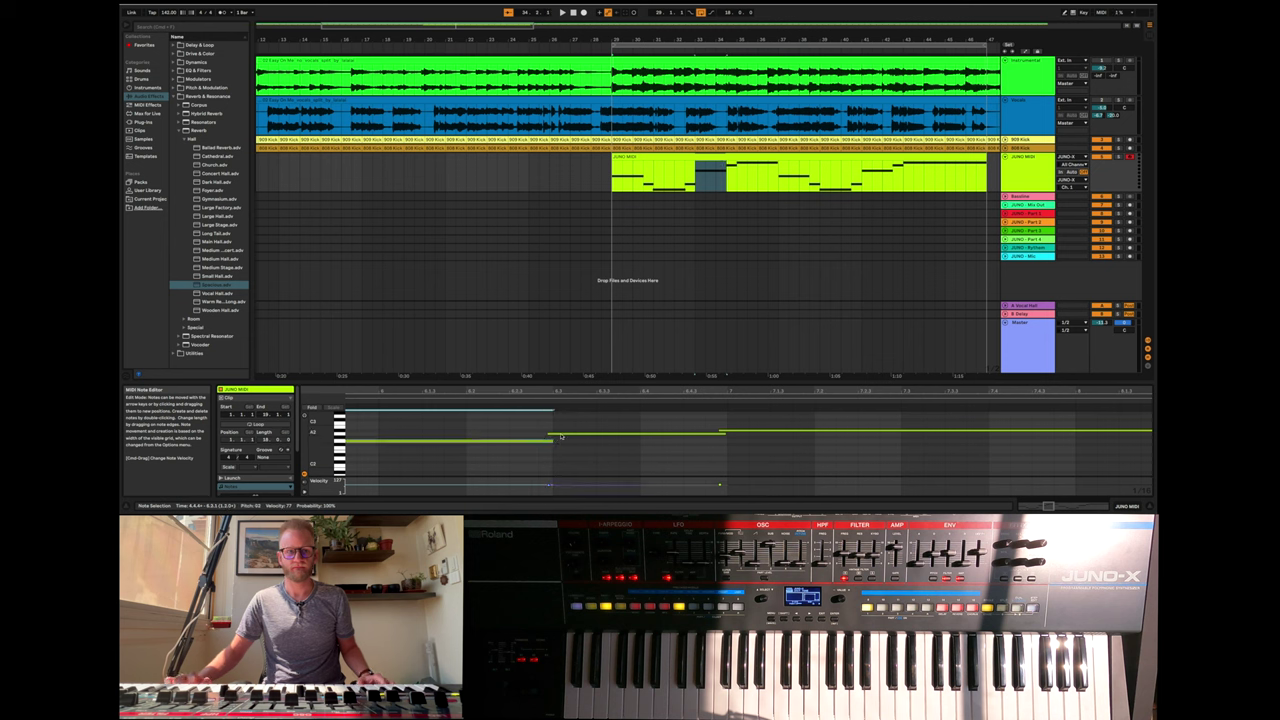
{"action": "left_click", "coordinate": [561, 437]}
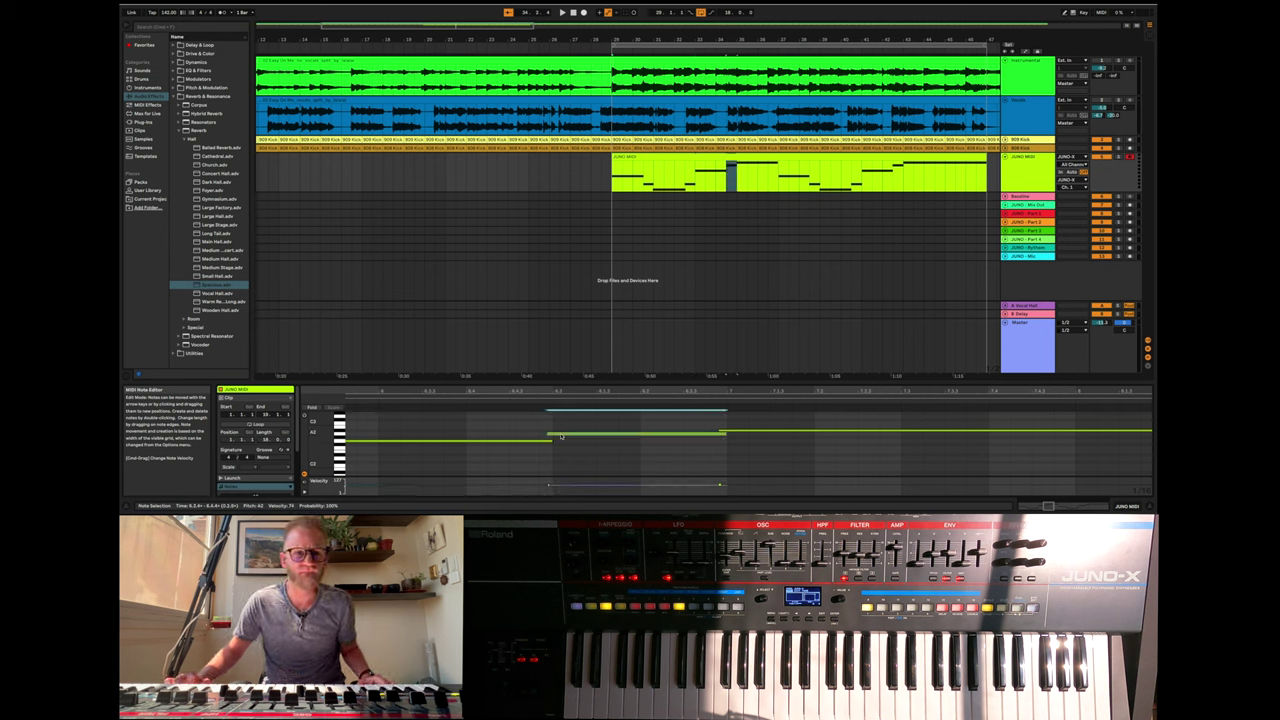
{"action": "left_click", "coordinate": [562, 12]}
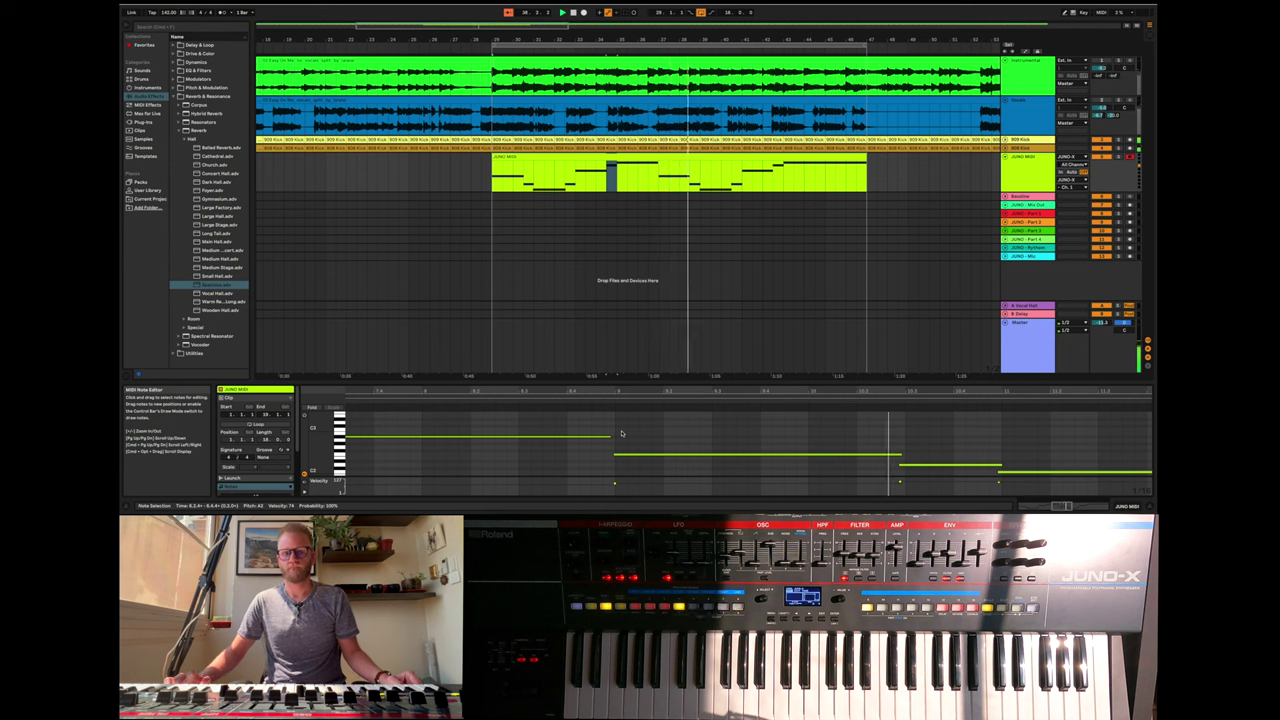
- Extend the long note to end at the clip's bar 9, where the next note begins, and restart playback from the song start
{"action": "left_click_drag", "start_coordinate": [609, 437], "coordinate": [615, 437]}
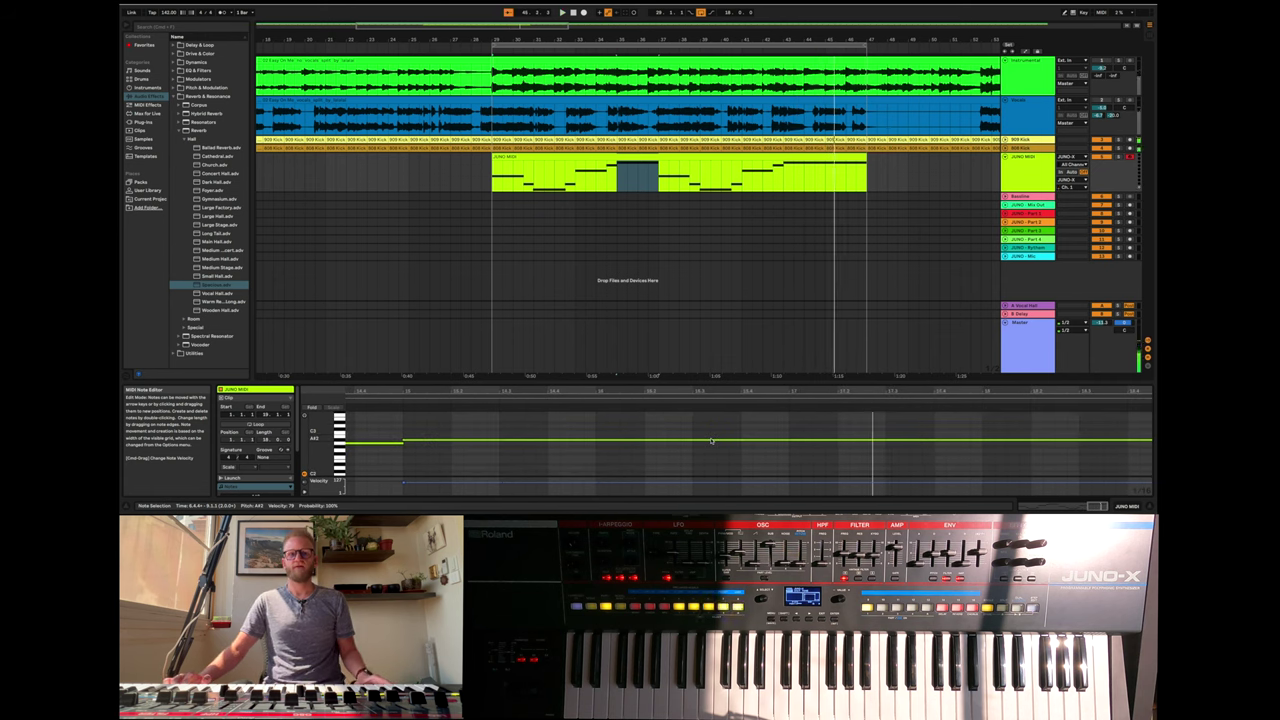
{"action": "left_click", "coordinate": [573, 12]}
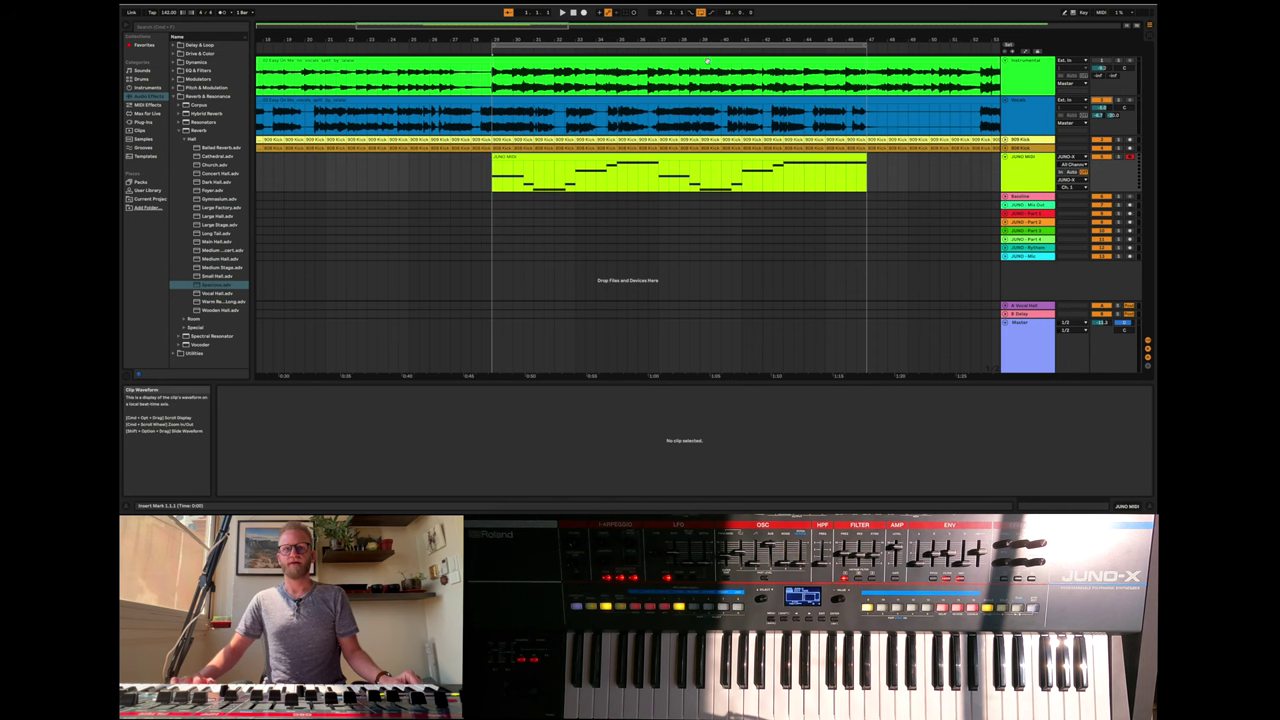
{"action": "left_click", "coordinate": [562, 12]}
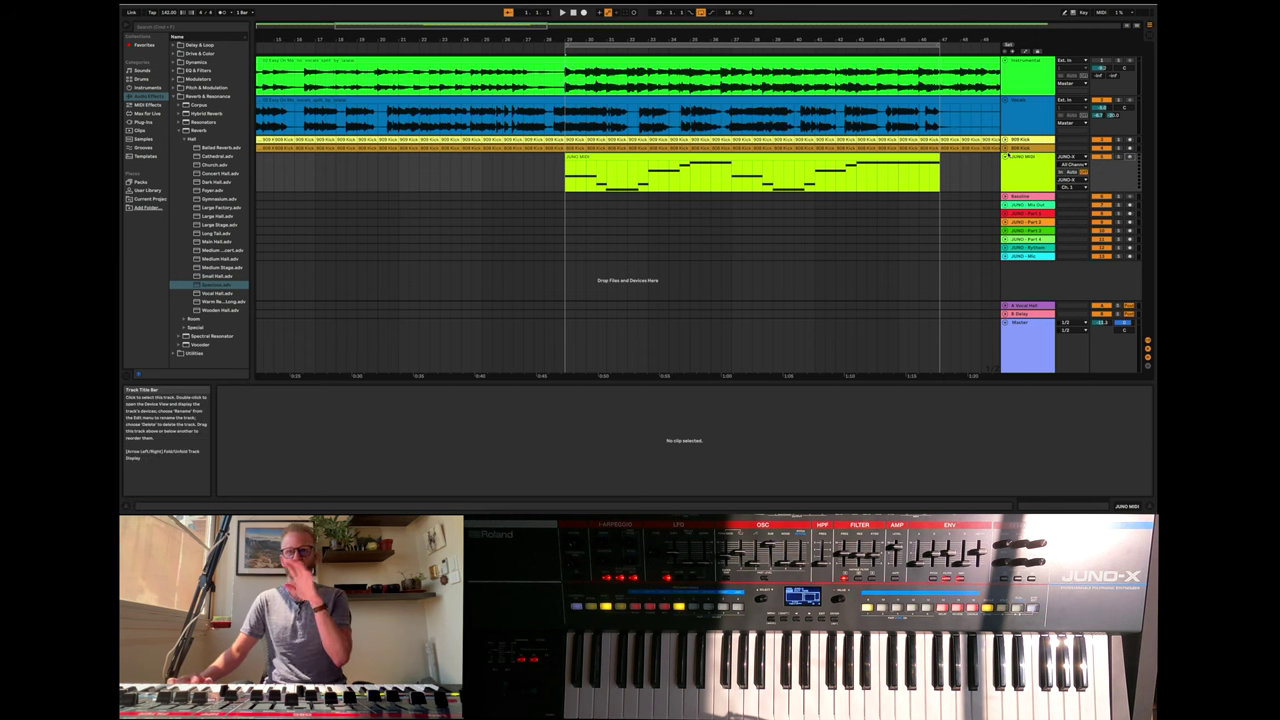
- Fold the JUNO MIDI track, unfold the Bassline track, set its external input to channels 3/4 and arm it for recording
{"action": "left_click", "coordinate": [1005, 159]}
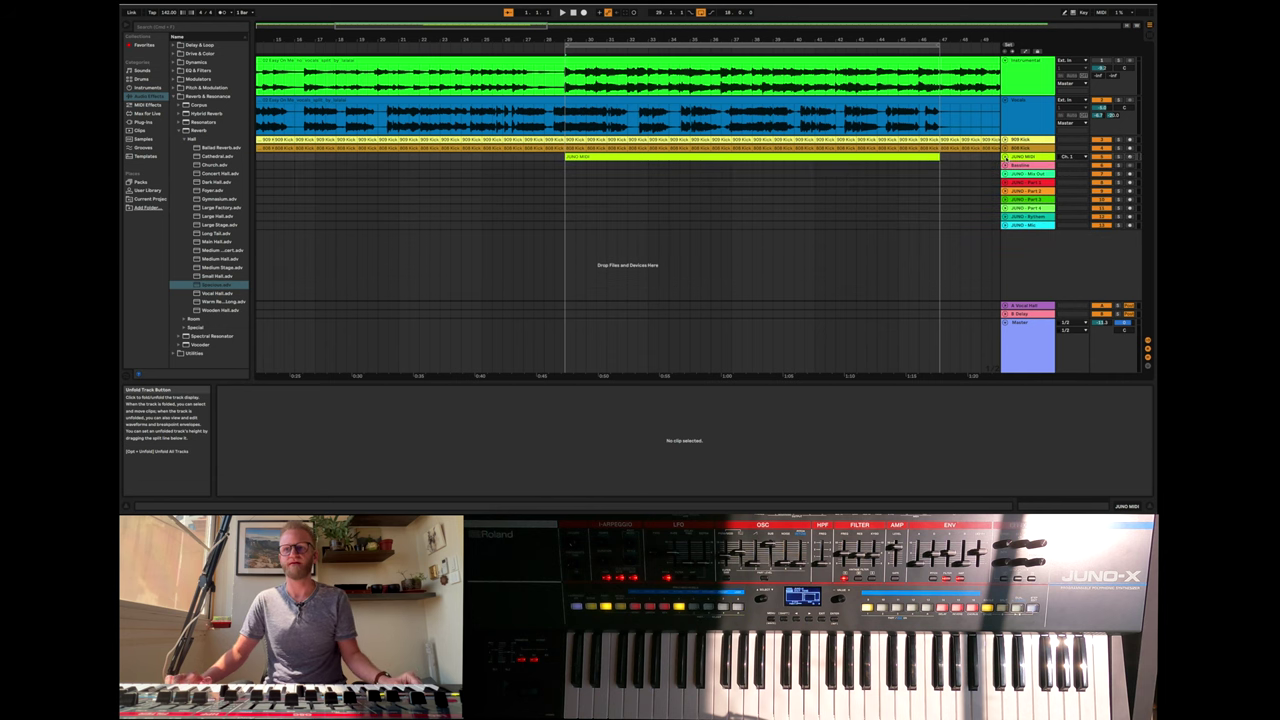
{"action": "left_click", "coordinate": [1005, 166]}
{"action": "left_click", "coordinate": [1075, 168]}
{"action": "left_click", "coordinate": [1075, 169]}
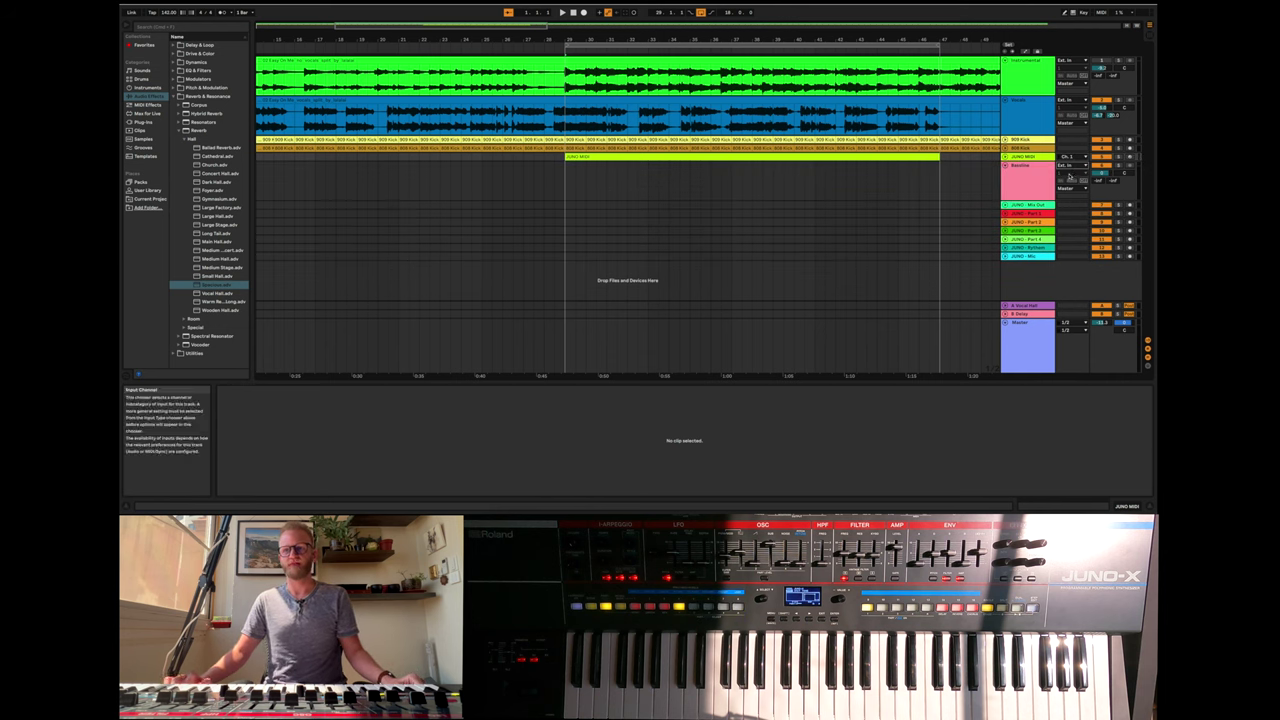
{"action": "left_click", "coordinate": [1067, 186]}
{"action": "left_click", "coordinate": [1071, 187]}
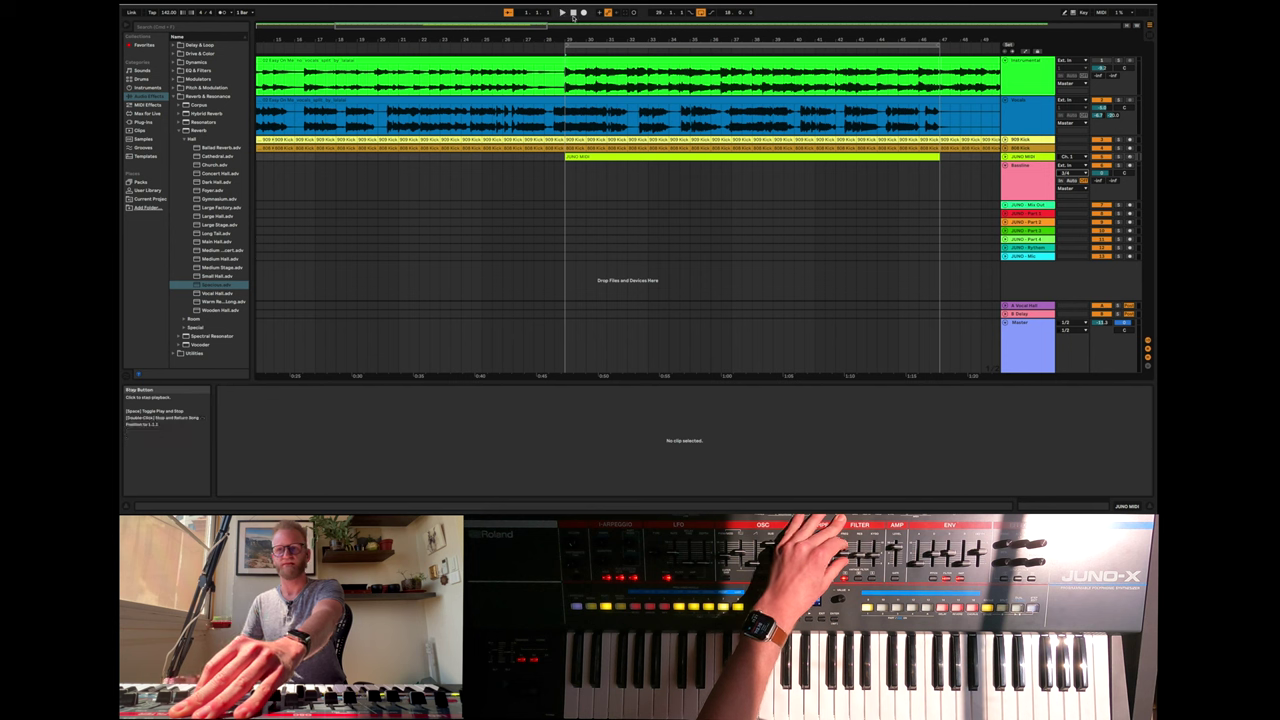
{"action": "left_click", "coordinate": [1131, 166]}
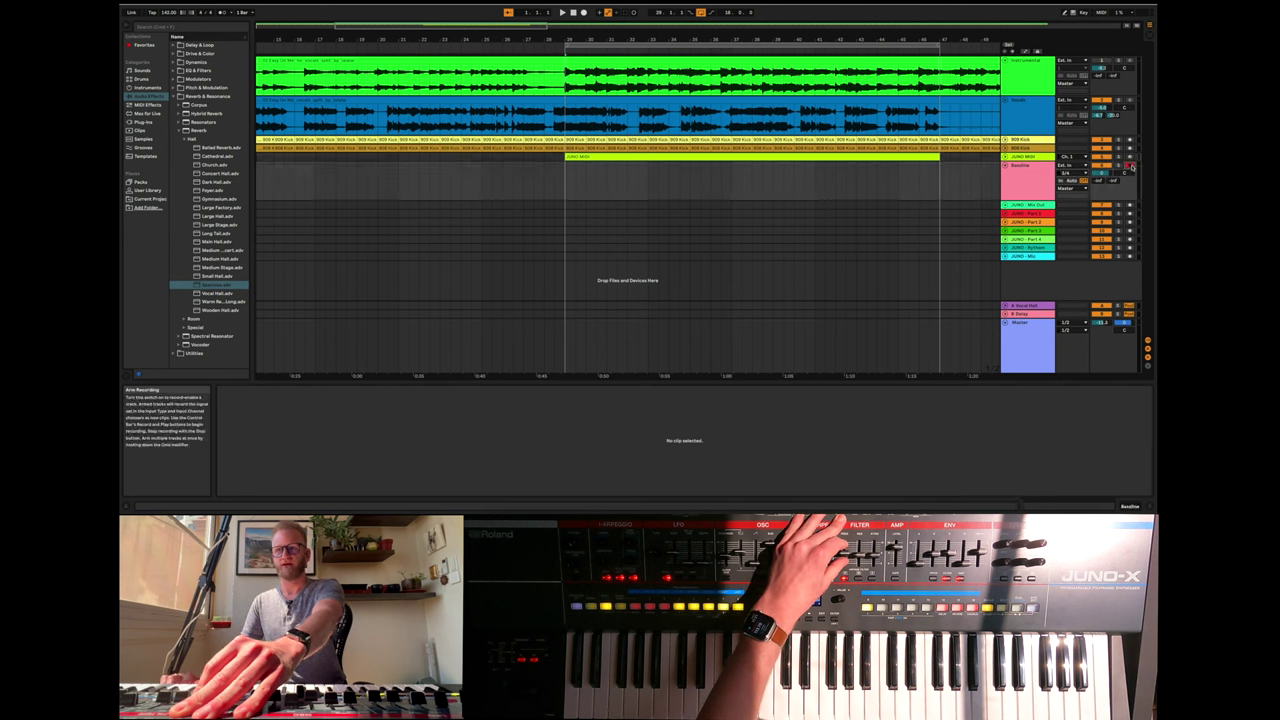
- Play the arrangement around bar 29 to check the incoming JUNO-X bassline, stop playback and return to the song start
{"action": "left_click", "coordinate": [562, 12]}
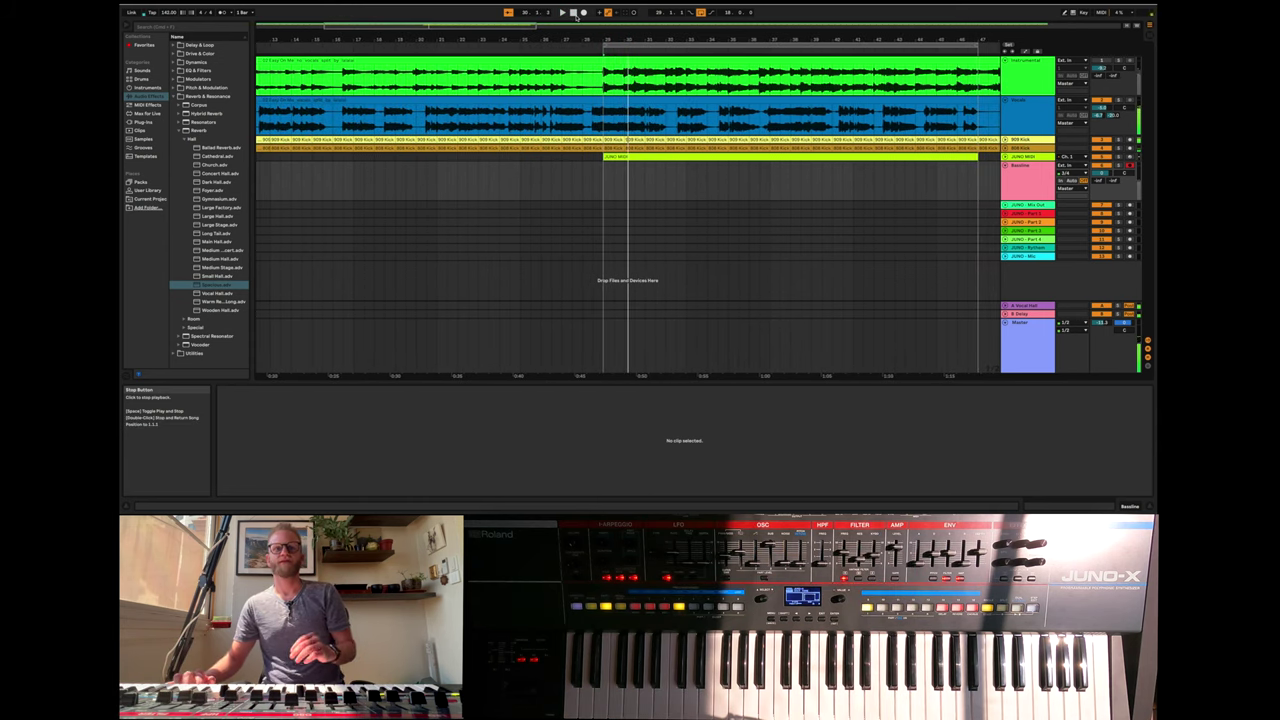
{"action": "left_click", "coordinate": [574, 13]}
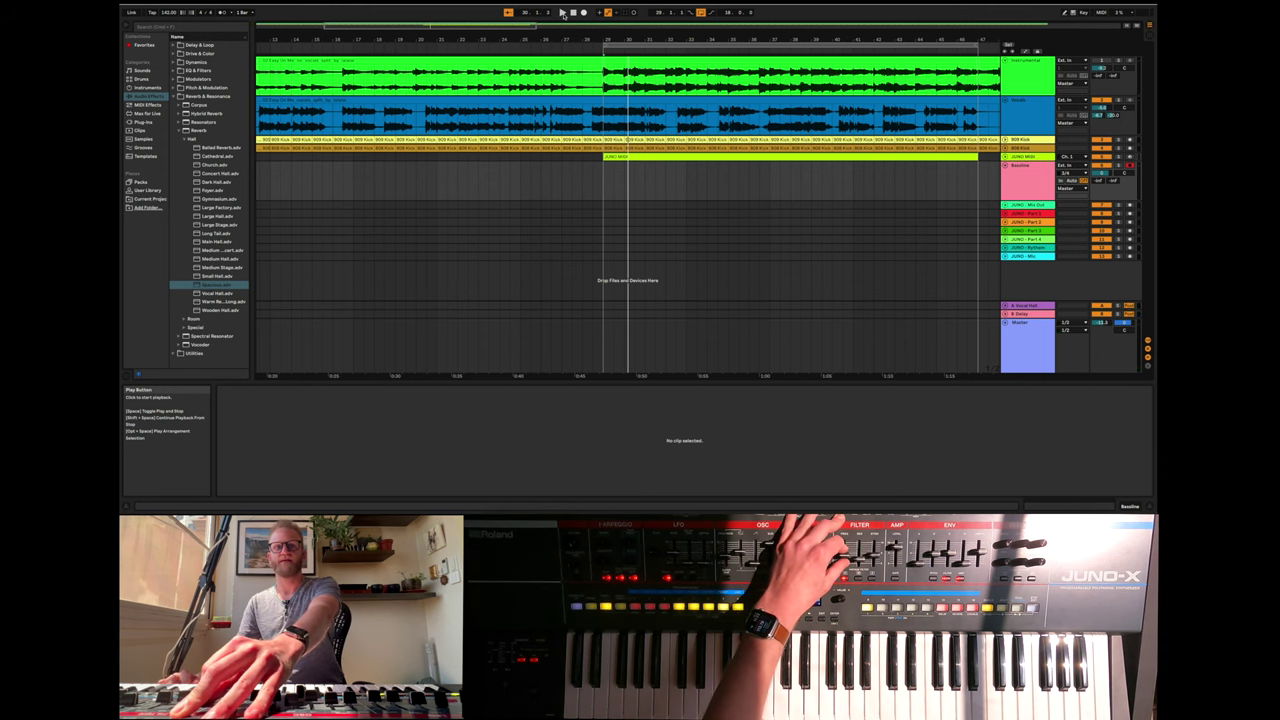
{"action": "left_click", "coordinate": [563, 13]}
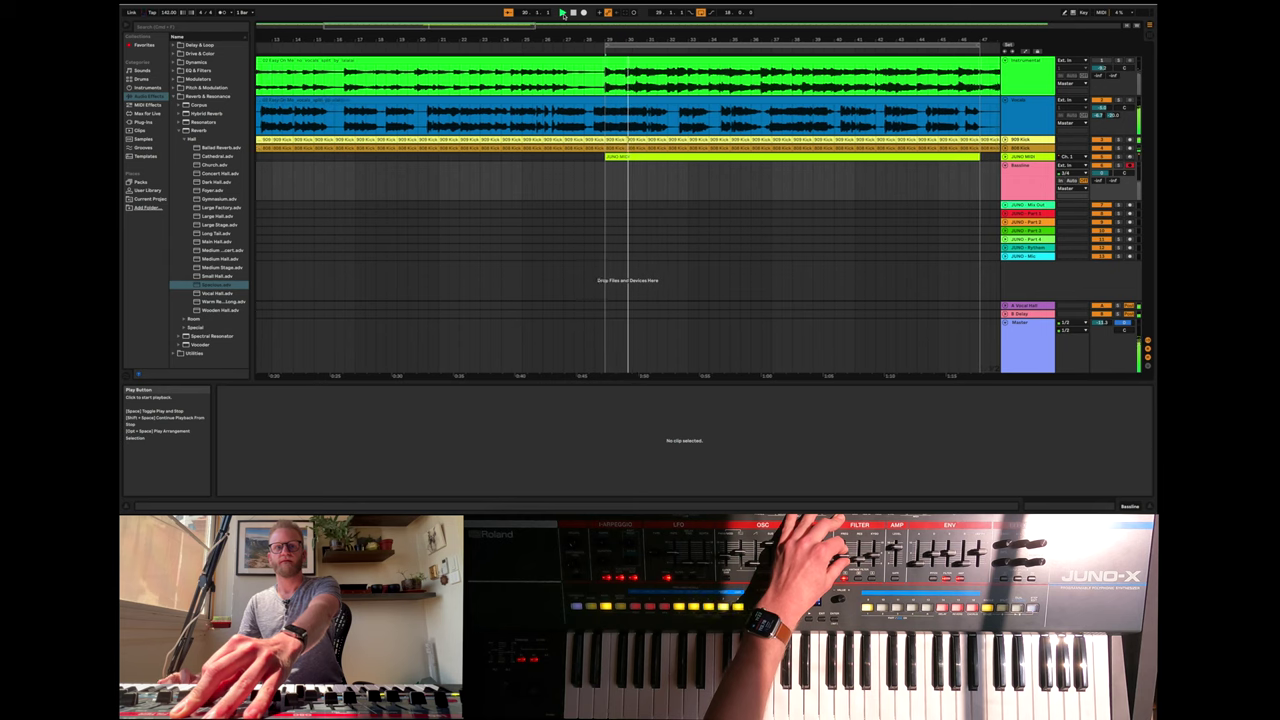
{"action": "left_click", "coordinate": [572, 12]}
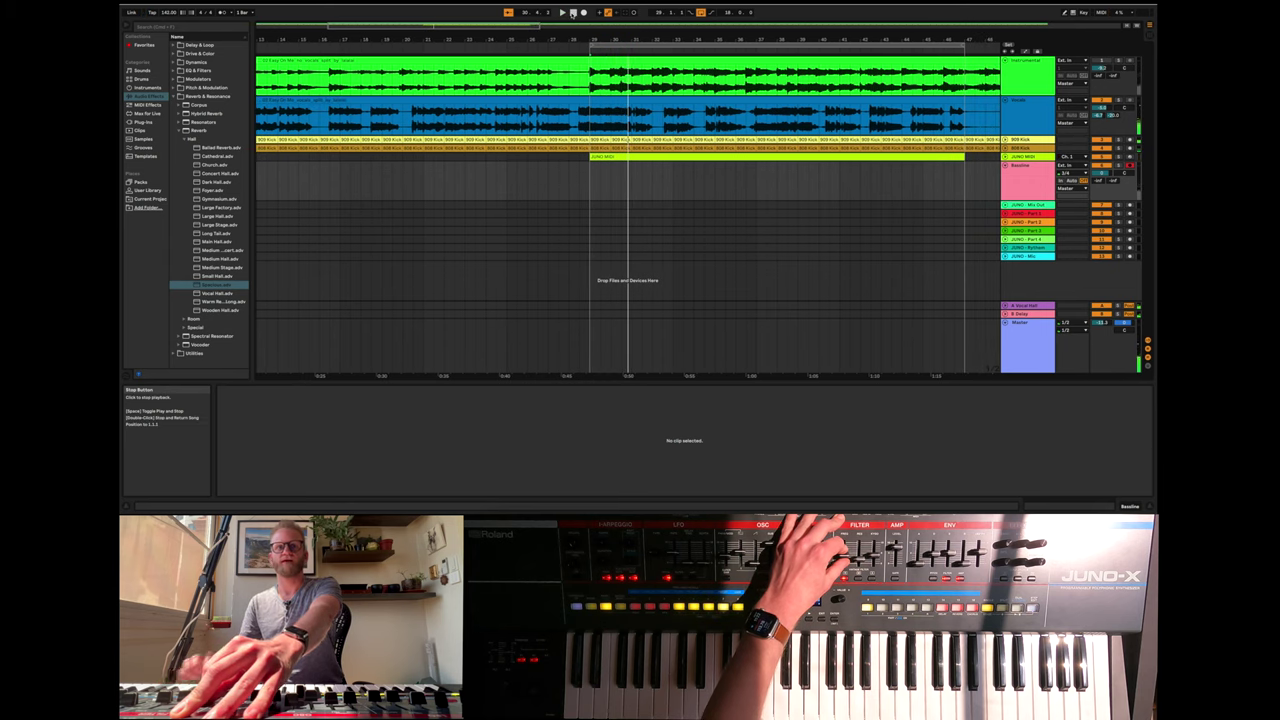
{"action": "left_click", "coordinate": [572, 12]}
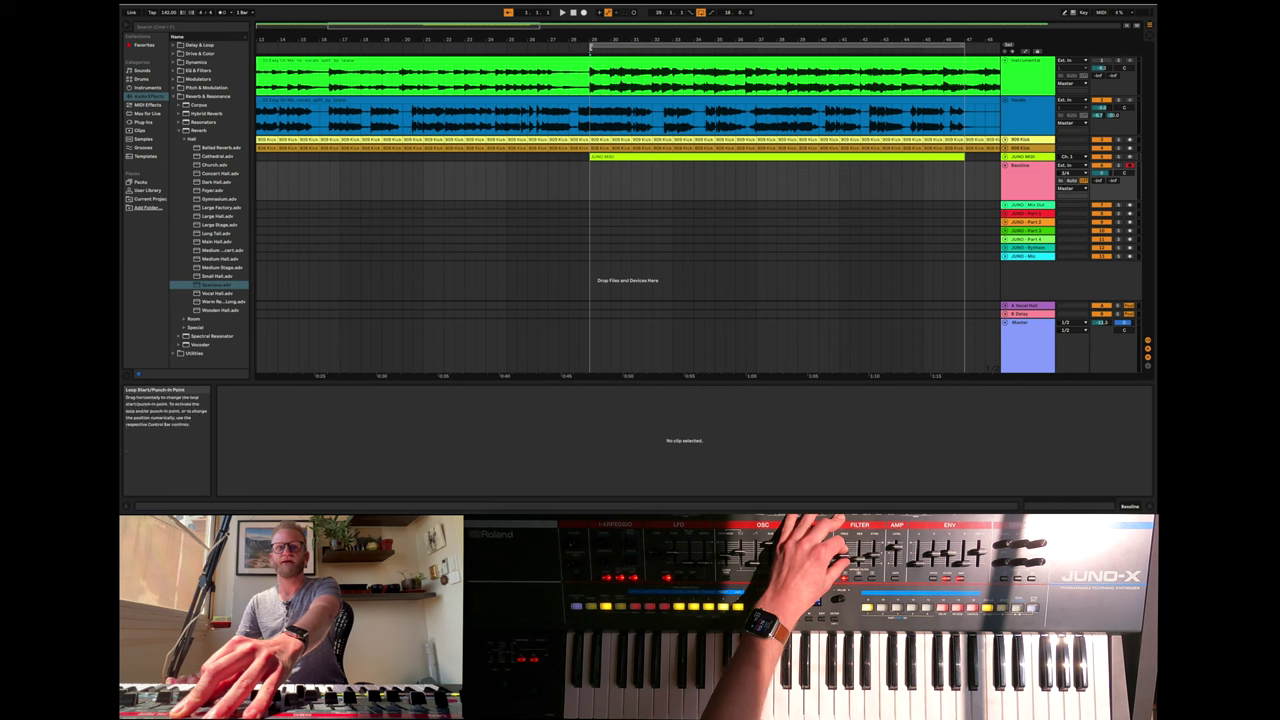
- Look at the loop start's options, dismiss them and play from the loop start at bar 29
{"action": "right_click", "coordinate": [591, 47]}
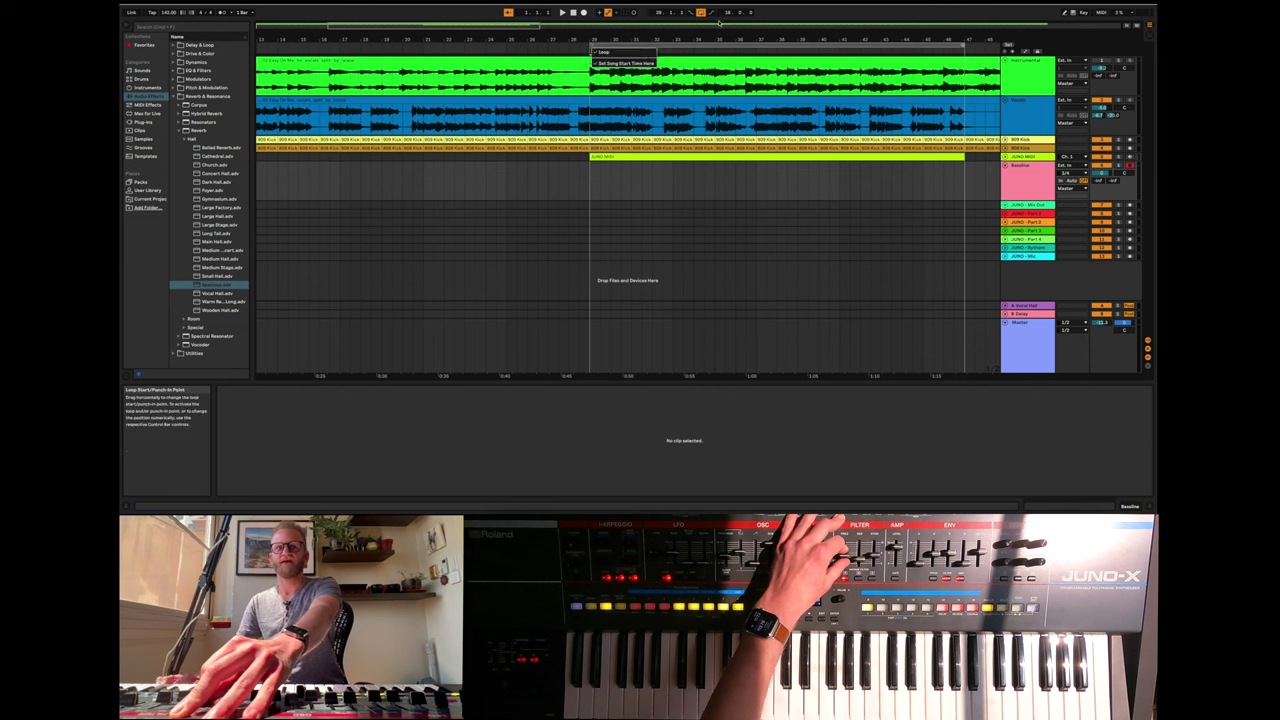
{"action": "left_click", "coordinate": [788, 17]}
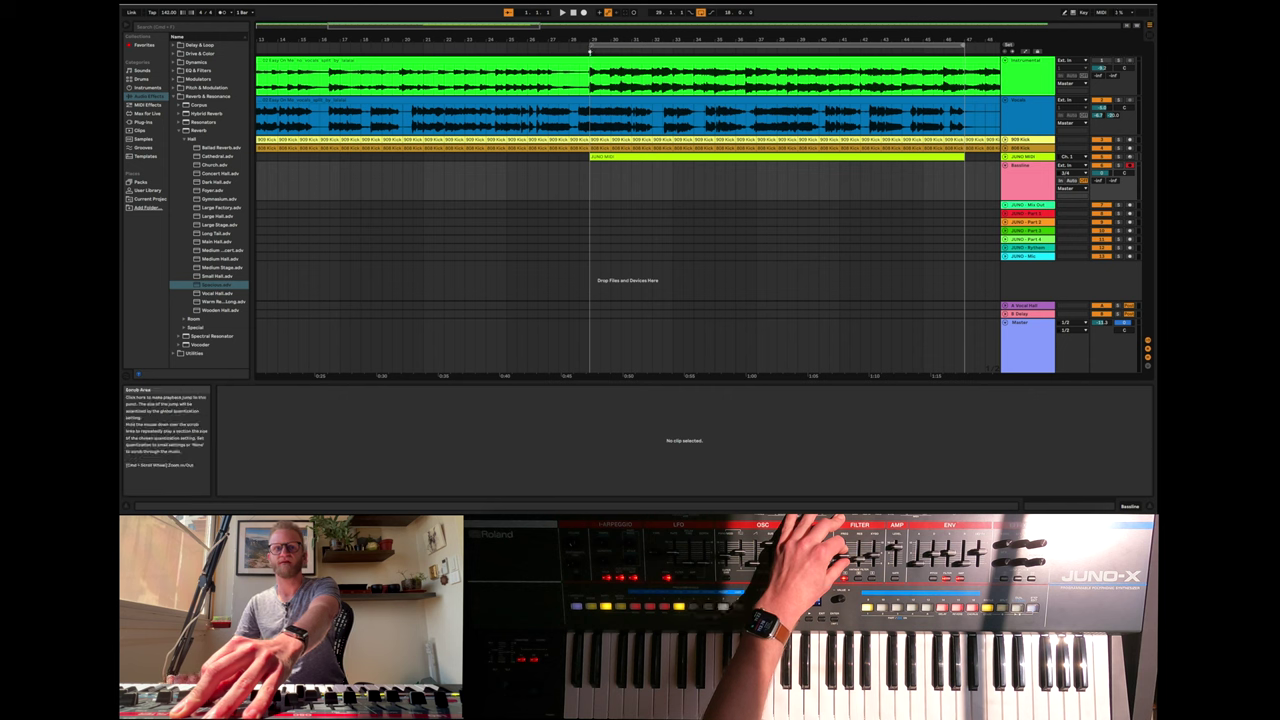
{"action": "left_click", "coordinate": [590, 48]}
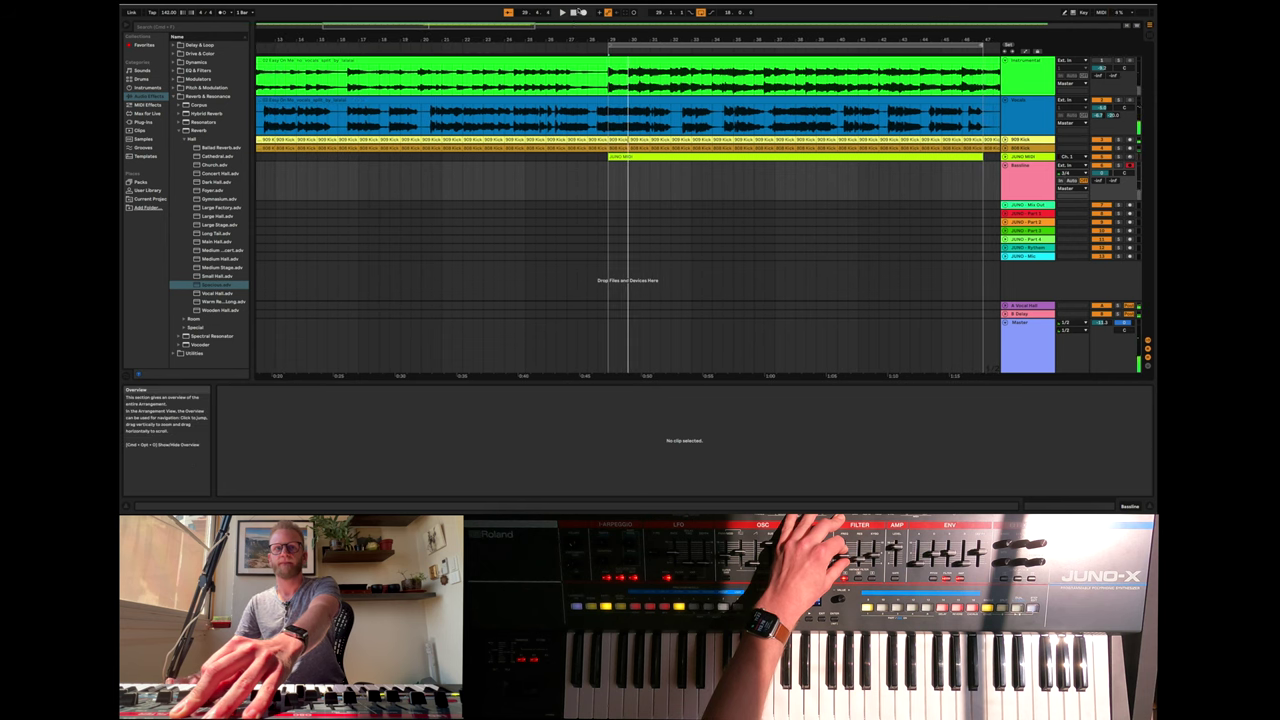
- Stop and return to the song start, enable punch-in and punch-out for bars 29 to 47 and turn looping off
{"action": "double_click", "coordinate": [574, 13]}
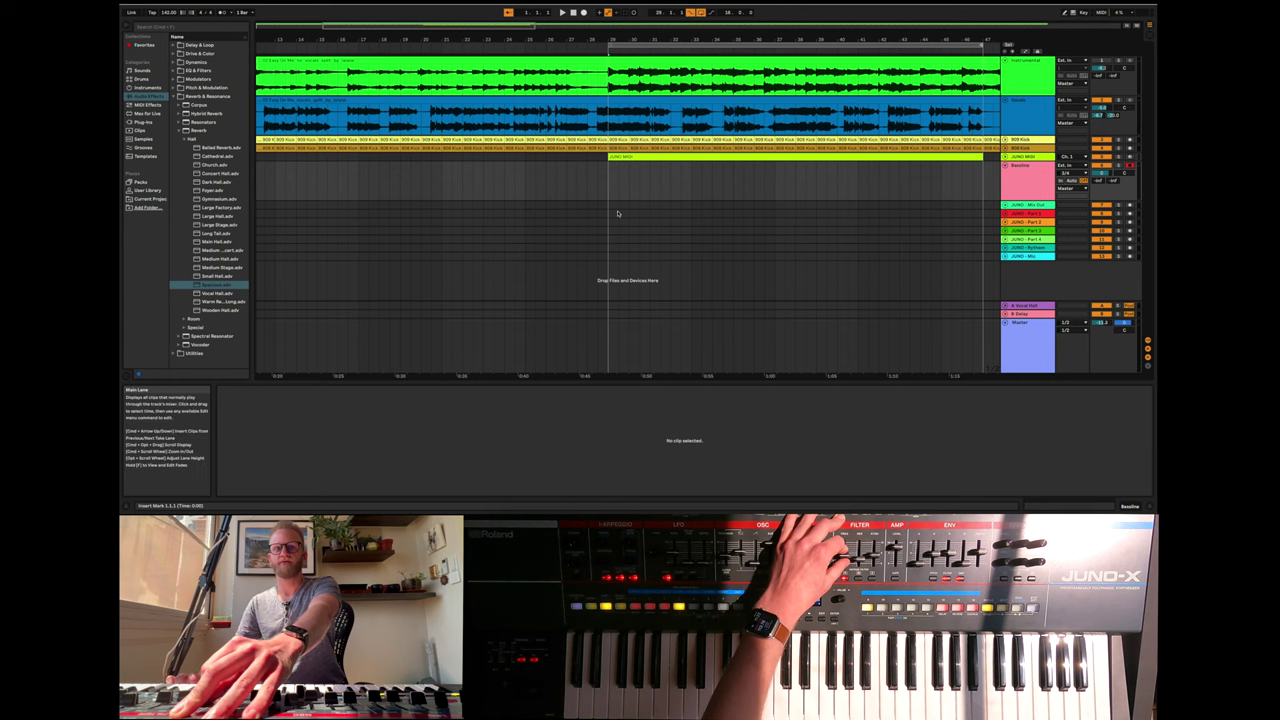
{"action": "scroll", "coordinate": [775, 264], "scroll_direction": "right", "scroll_amount": 5}
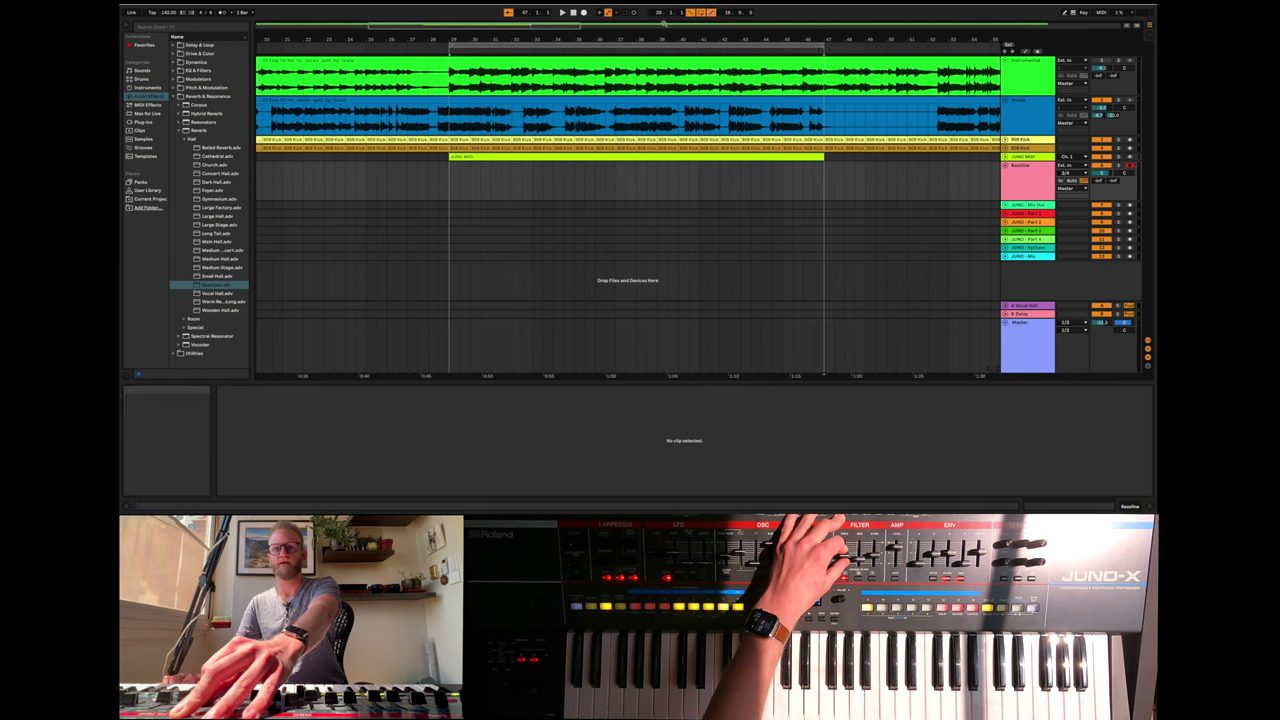
{"action": "left_click", "coordinate": [700, 12]}
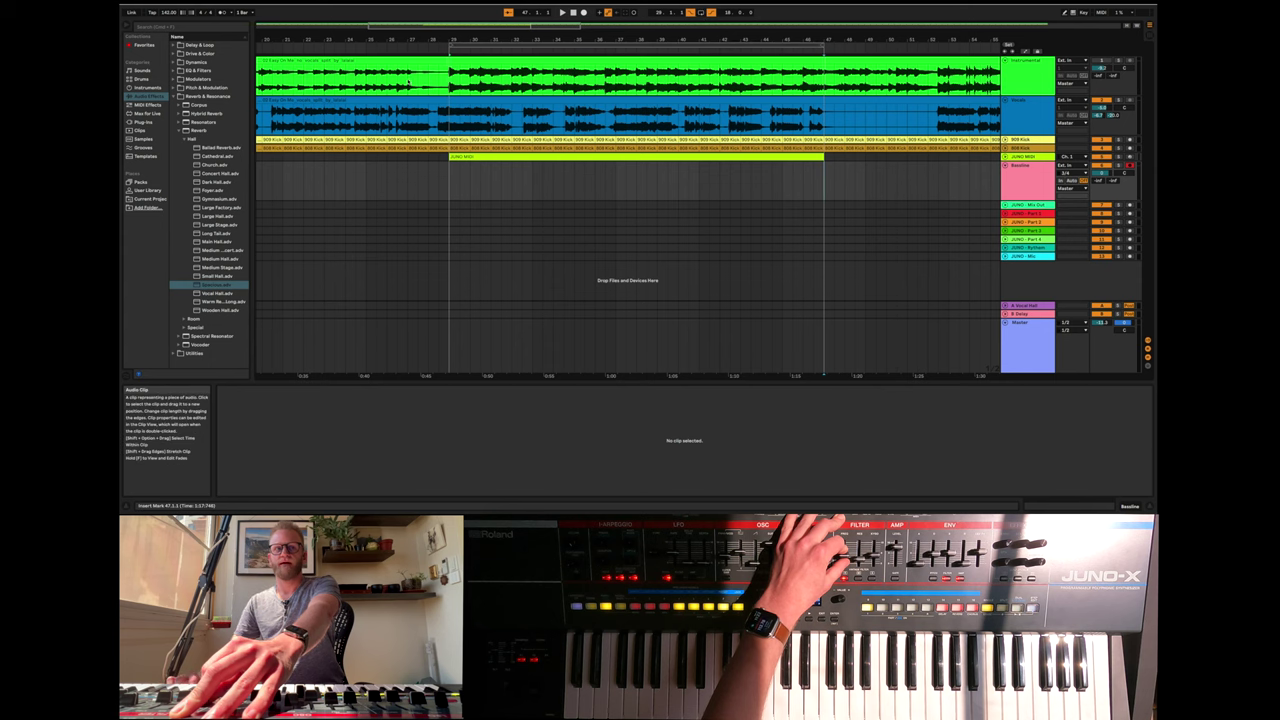
- Place the playback start at 26.3.1 in the Instrumental clip and play into the punch-in region
{"action": "left_click", "coordinate": [399, 84]}
{"action": "scroll", "coordinate": [588, 73], "scroll_direction": "left", "scroll_amount": 2}
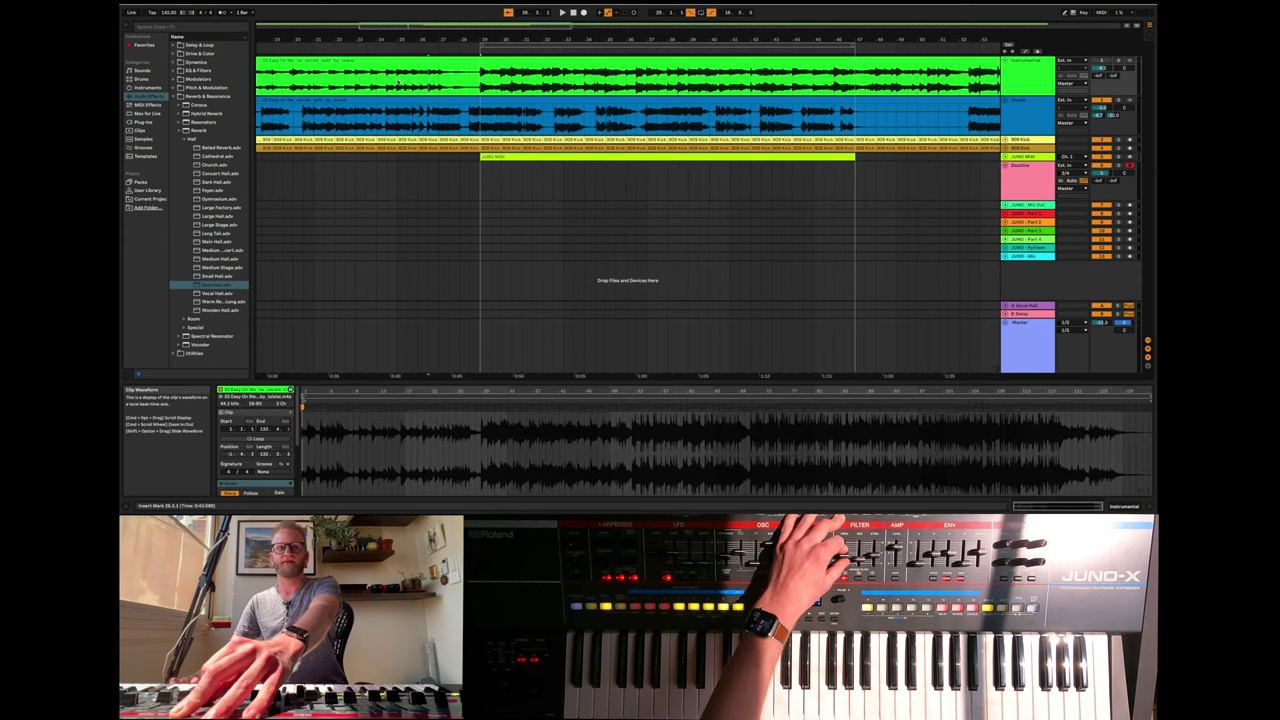
{"action": "scroll", "coordinate": [588, 73], "scroll_direction": "right", "scroll_amount": 1}
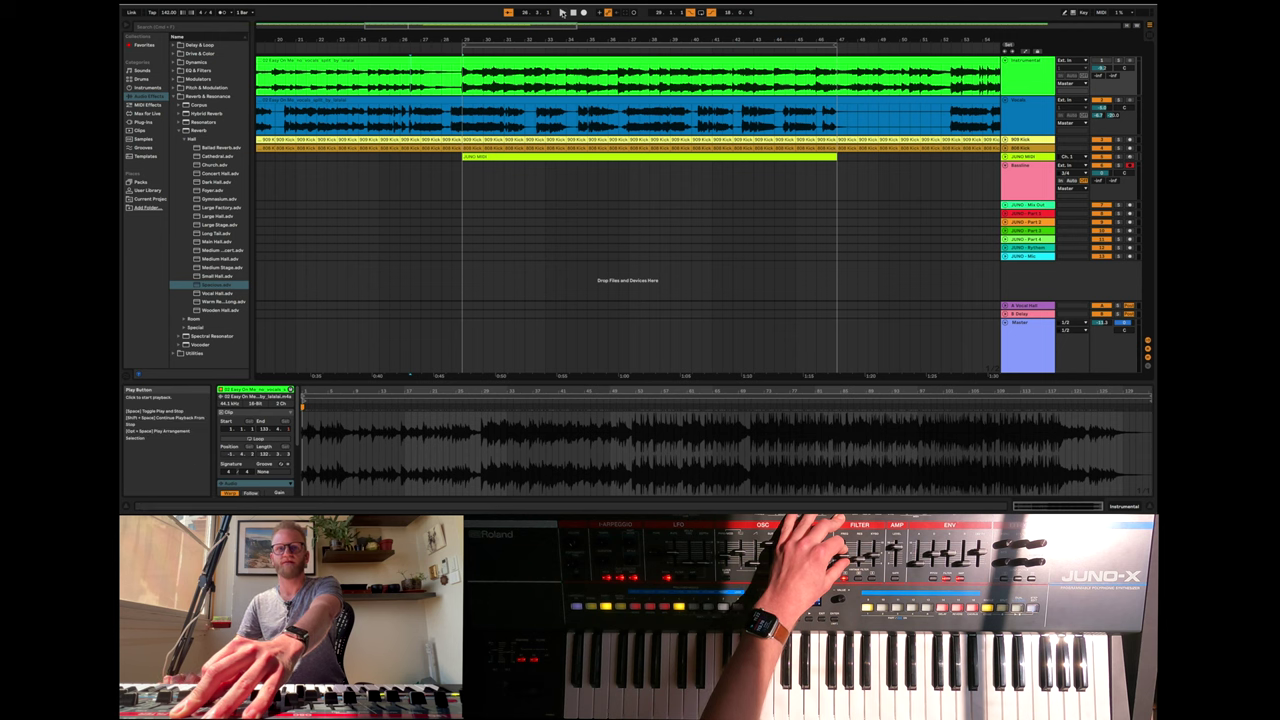
{"action": "left_click", "coordinate": [562, 12]}
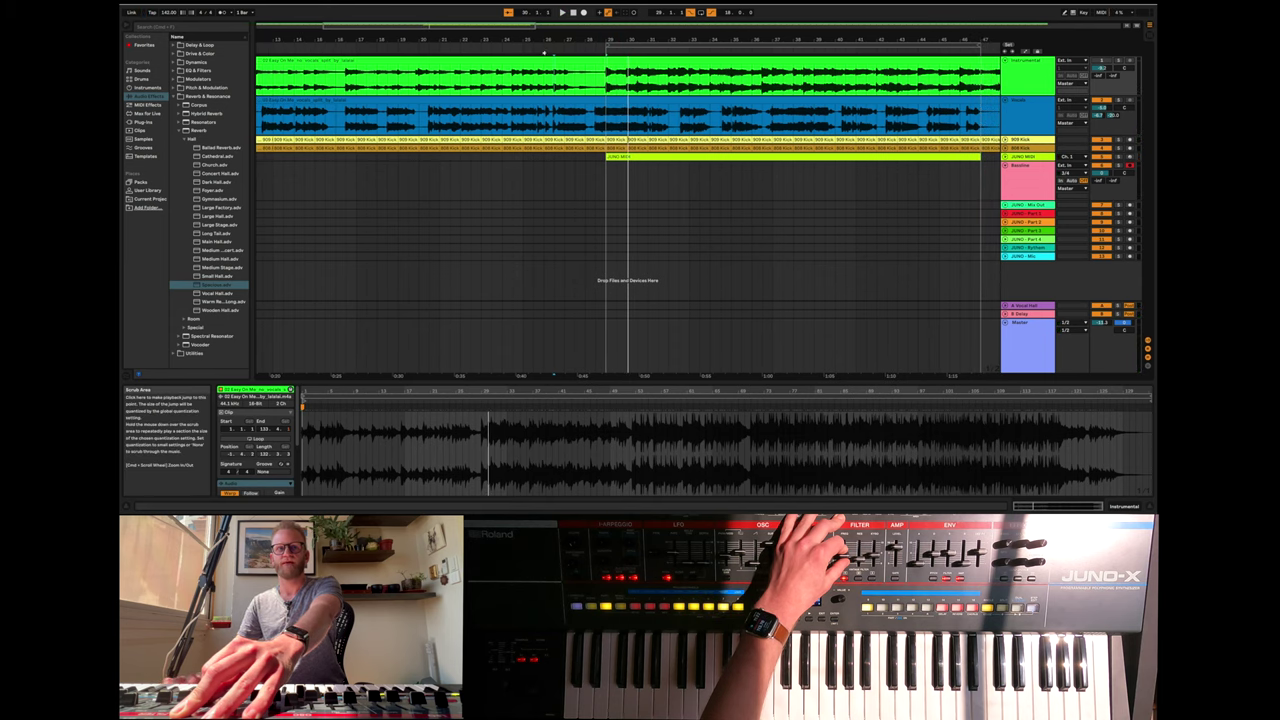
- Move the loop/punch region to start in bar 26 and extend its end to bar 49
{"action": "right_click", "coordinate": [548, 55]}
{"action": "key", "text": "space"}
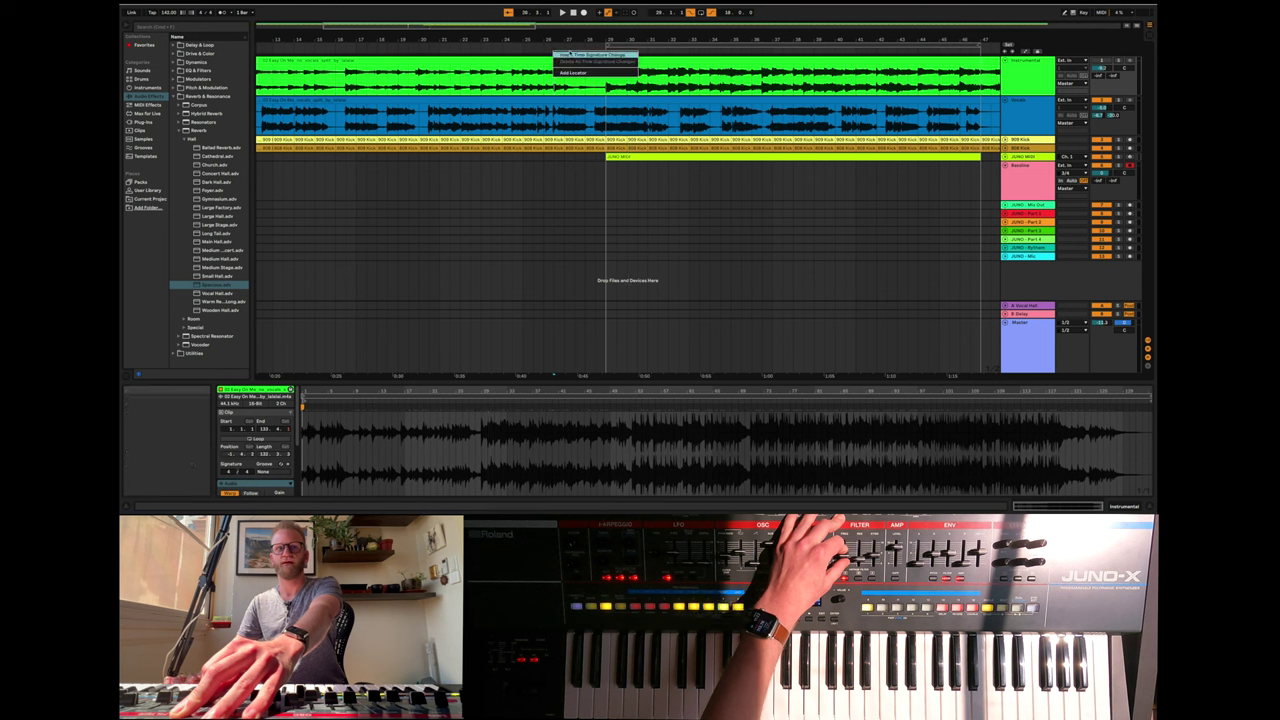
{"action": "left_click", "coordinate": [639, 47]}
{"action": "left_click_drag", "start_coordinate": [616, 44], "coordinate": [578, 44]}
{"action": "left_click_drag", "start_coordinate": [756, 47], "coordinate": [672, 47]}
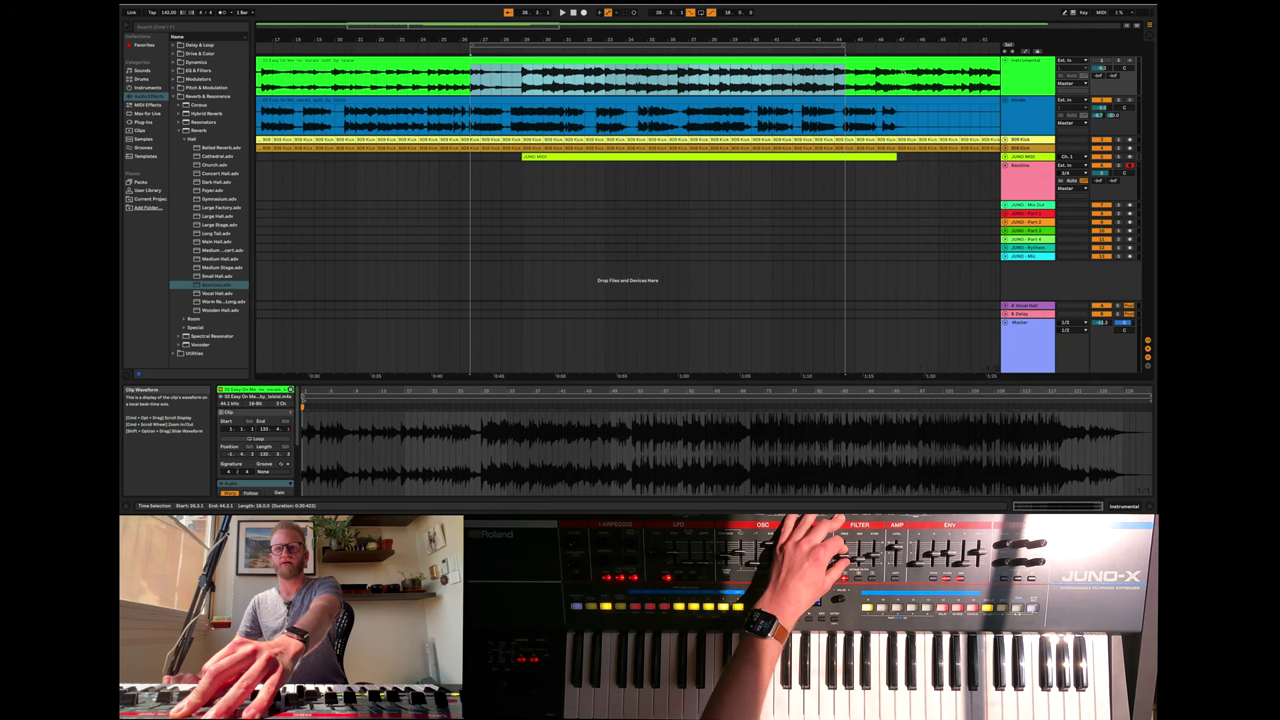
{"action": "left_click_drag", "start_coordinate": [843, 46], "coordinate": [948, 46]}
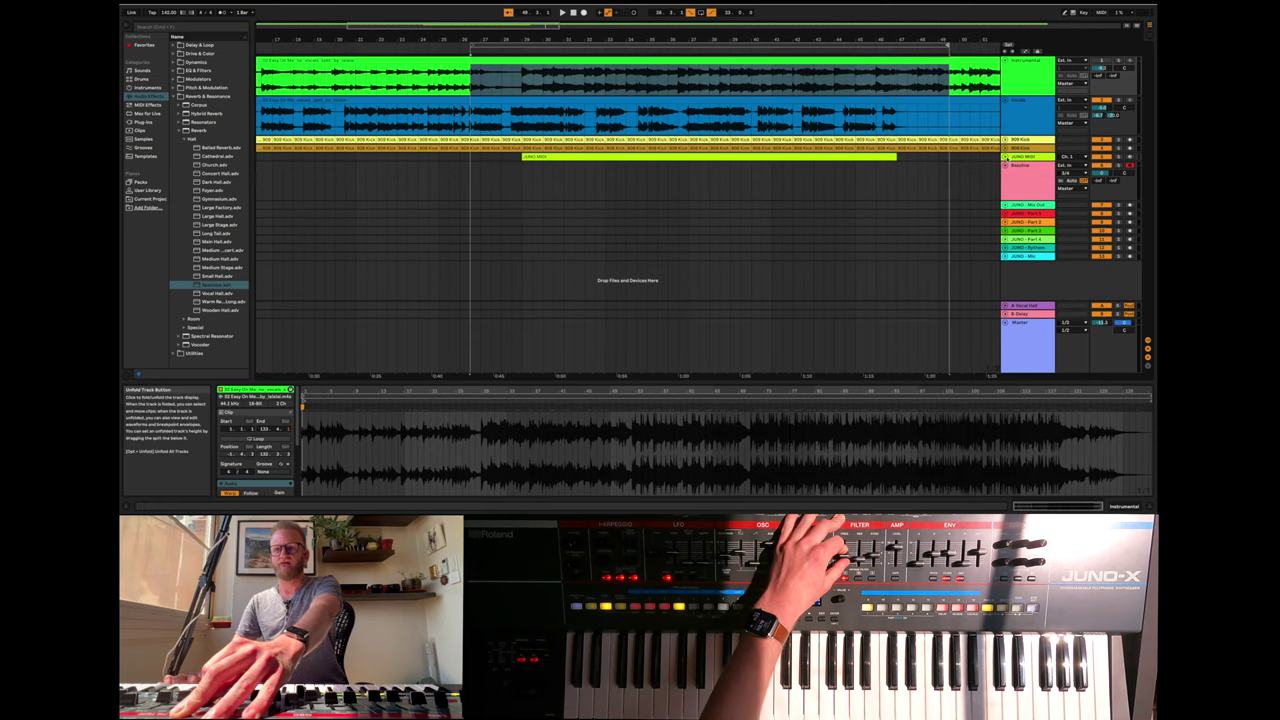
- Unfold the JUNO MIDI track and record a take of the synth part onto the Bassline track
{"action": "left_click", "coordinate": [1005, 157]}
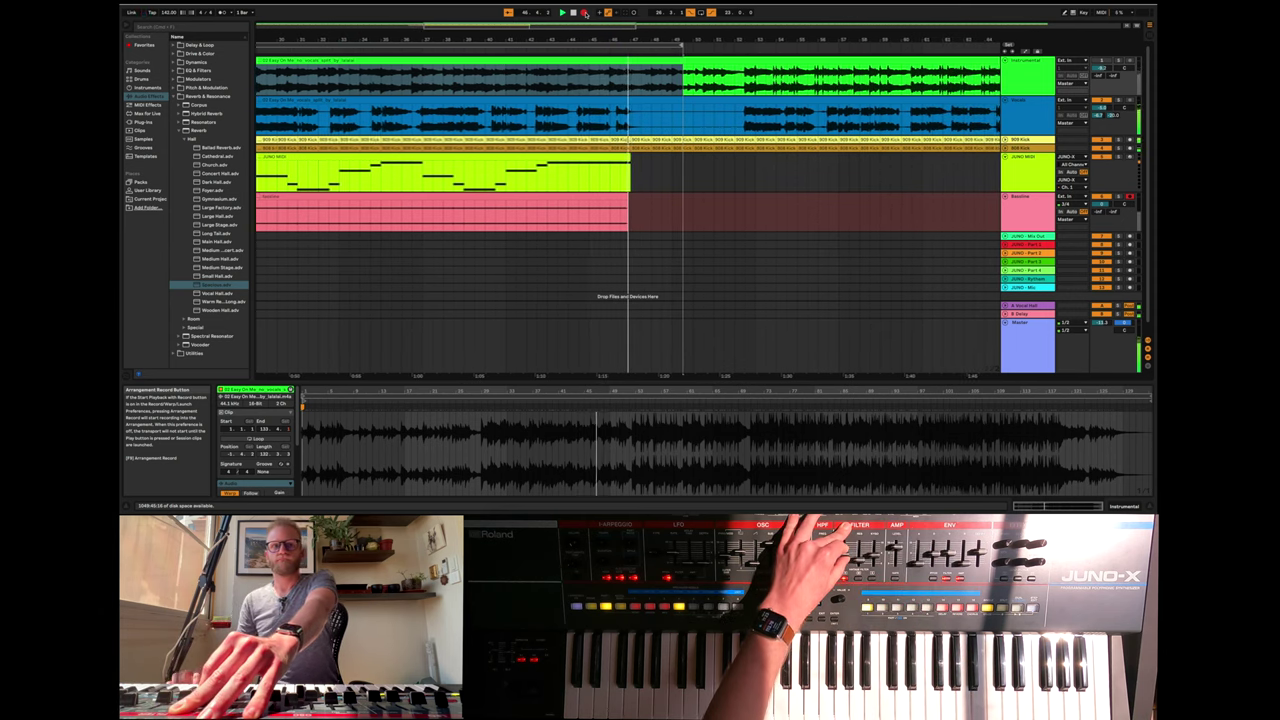
{"action": "left_click", "coordinate": [572, 13]}
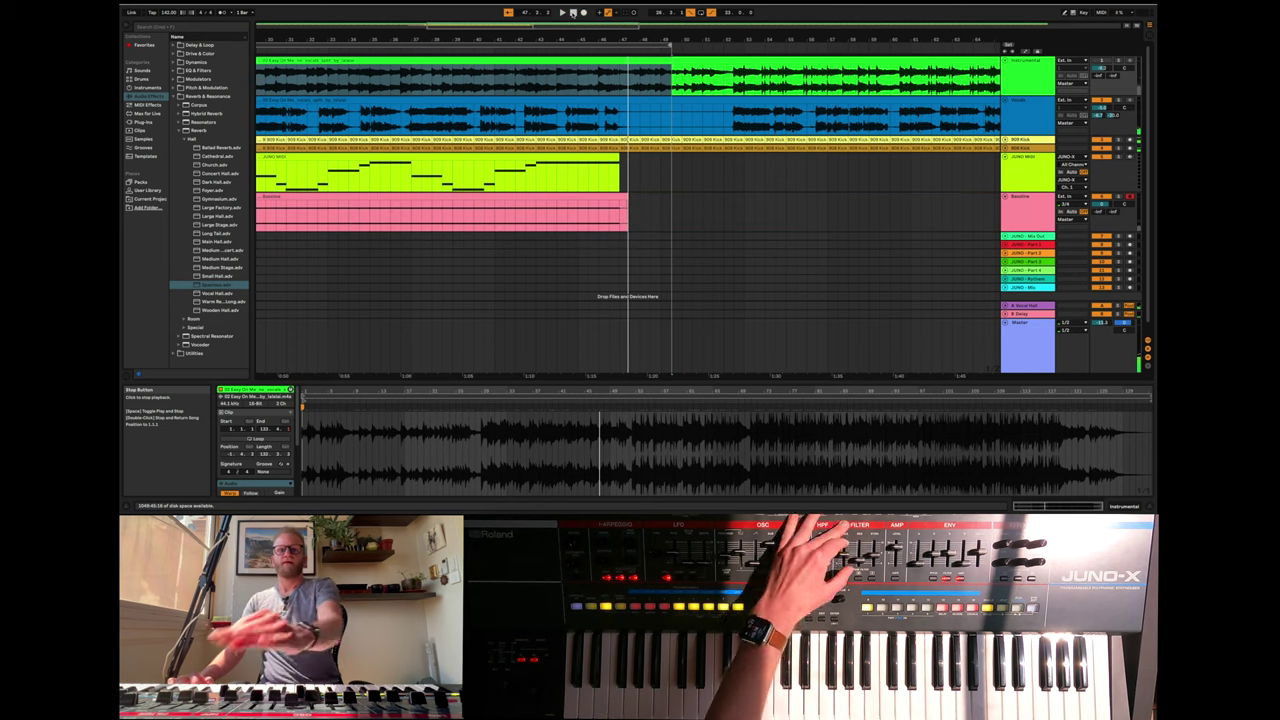
- Delete the newly recorded clip from the Bassline track
{"action": "left_click", "coordinate": [597, 196]}
{"action": "key", "text": "Delete"}
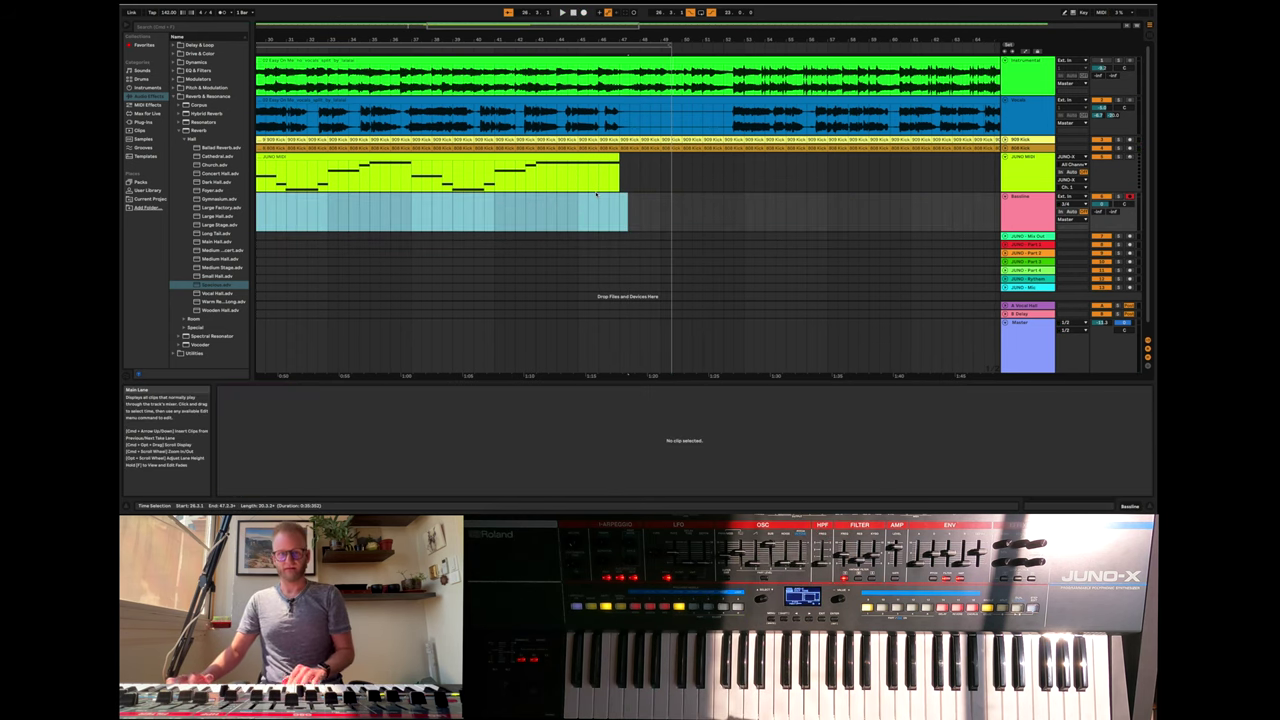
{"action": "scroll", "coordinate": [491, 233], "scroll_direction": "left", "scroll_amount": 5}
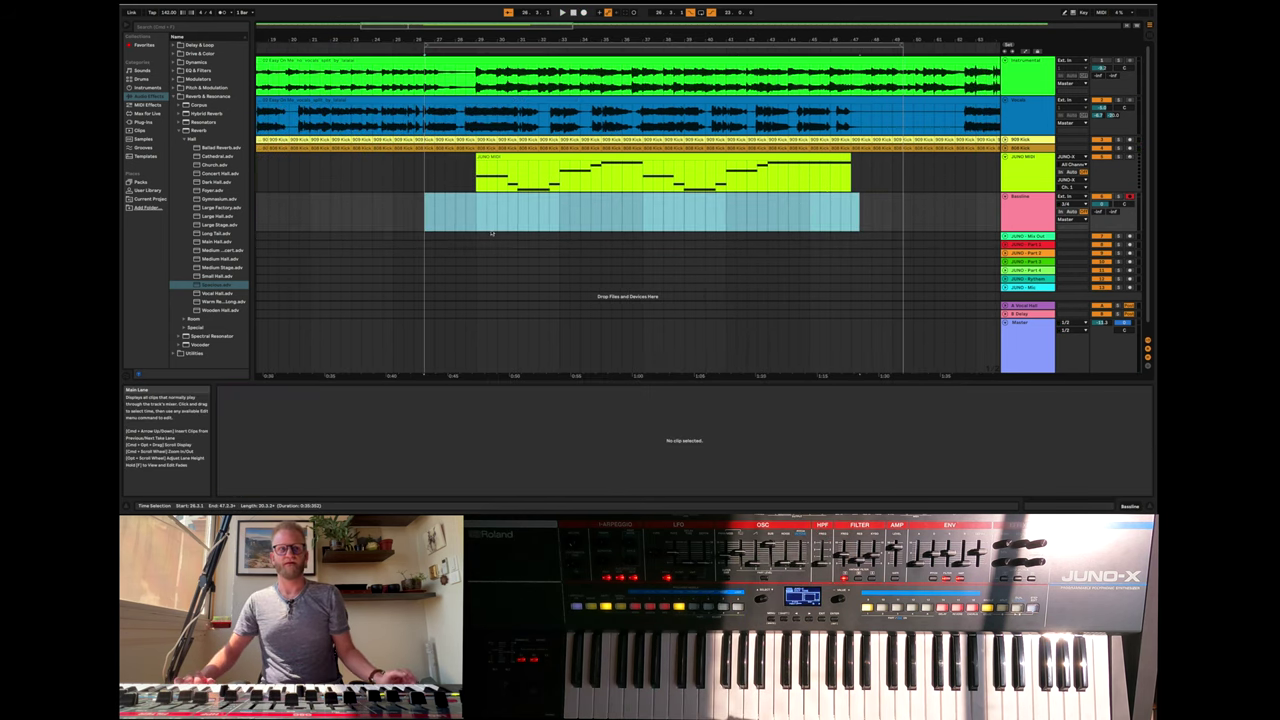
- Try recording another take on the Bassline track from bar 26, and undo it
{"action": "left_click", "coordinate": [574, 14]}
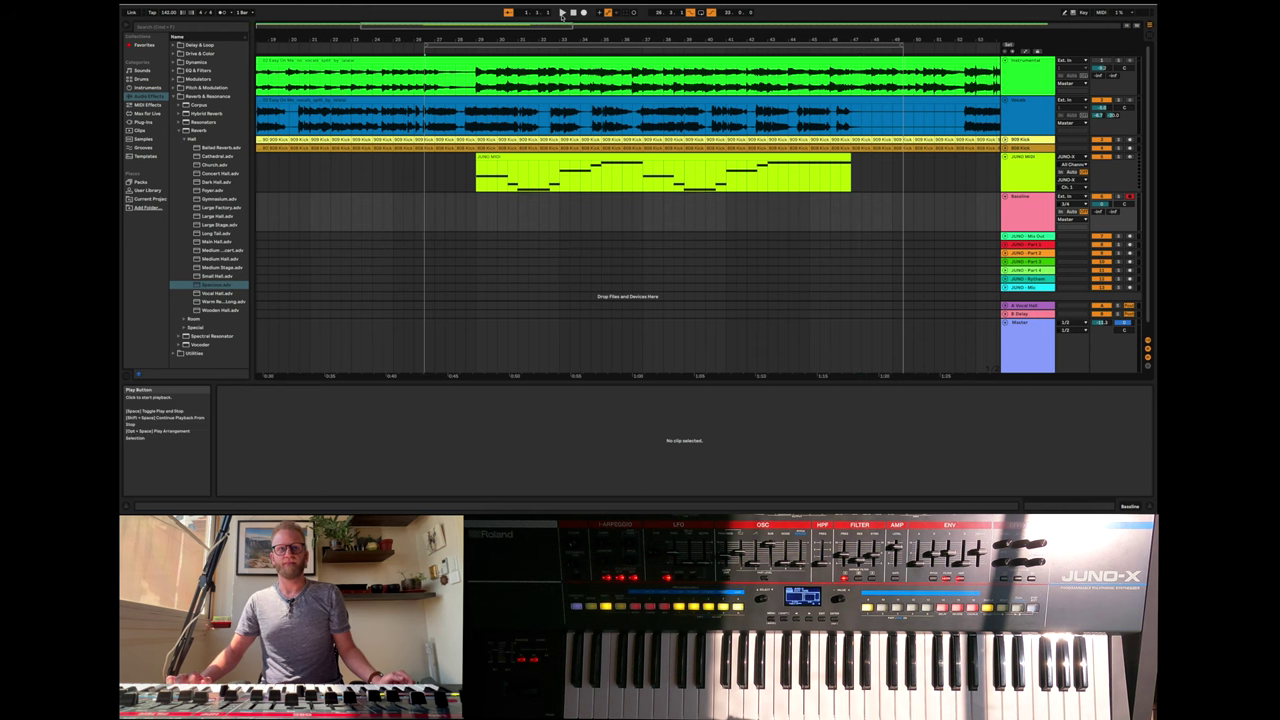
{"action": "left_click", "coordinate": [564, 13]}
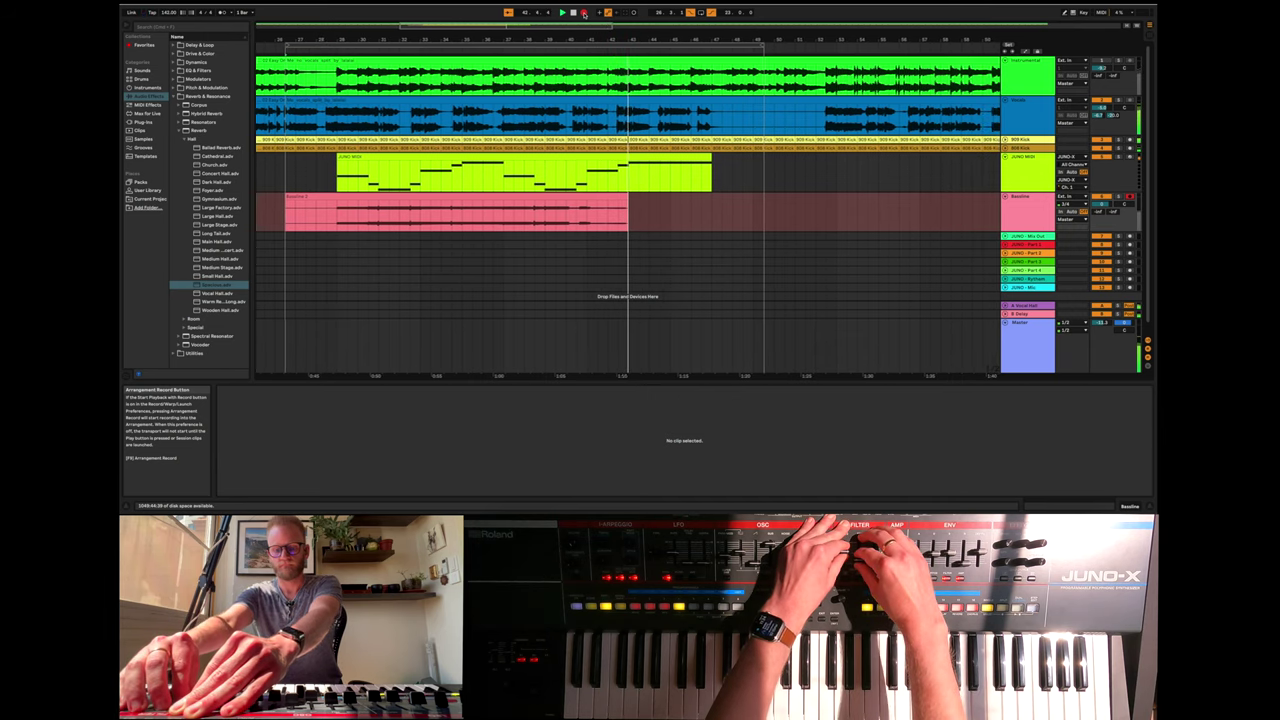
{"action": "key", "text": "space"}
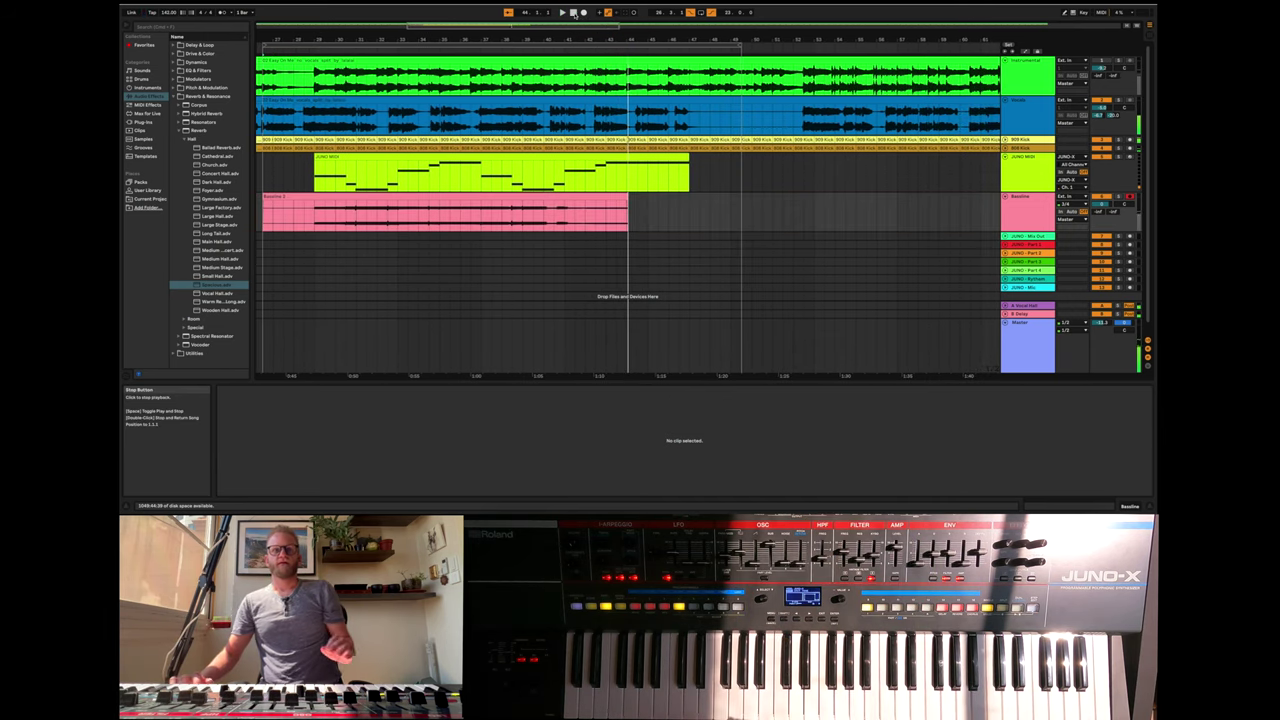
{"action": "key", "text": "super+z"}
{"action": "scroll", "coordinate": [551, 229], "scroll_direction": "left", "scroll_amount": 3}
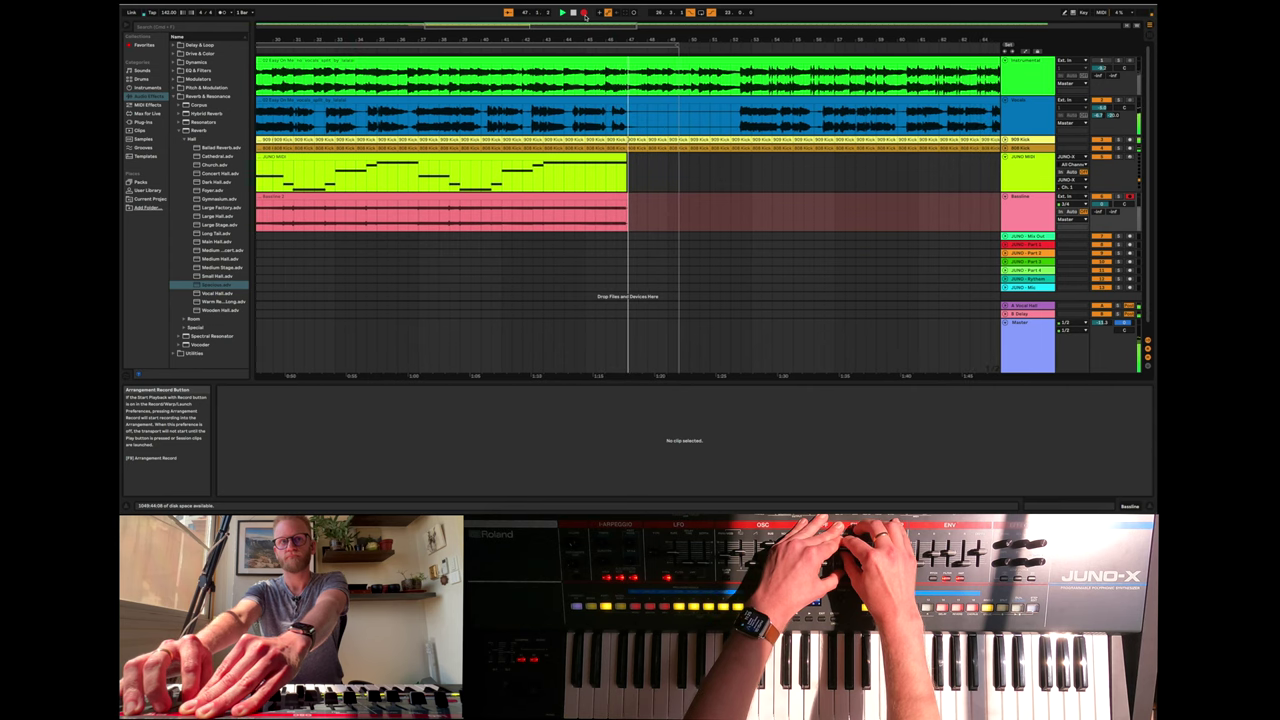
- Finish the new Bassline recording and trim both clip ends to match the JUNO MIDI clip, from bar 29 to bar 47
{"action": "left_click", "coordinate": [574, 13]}
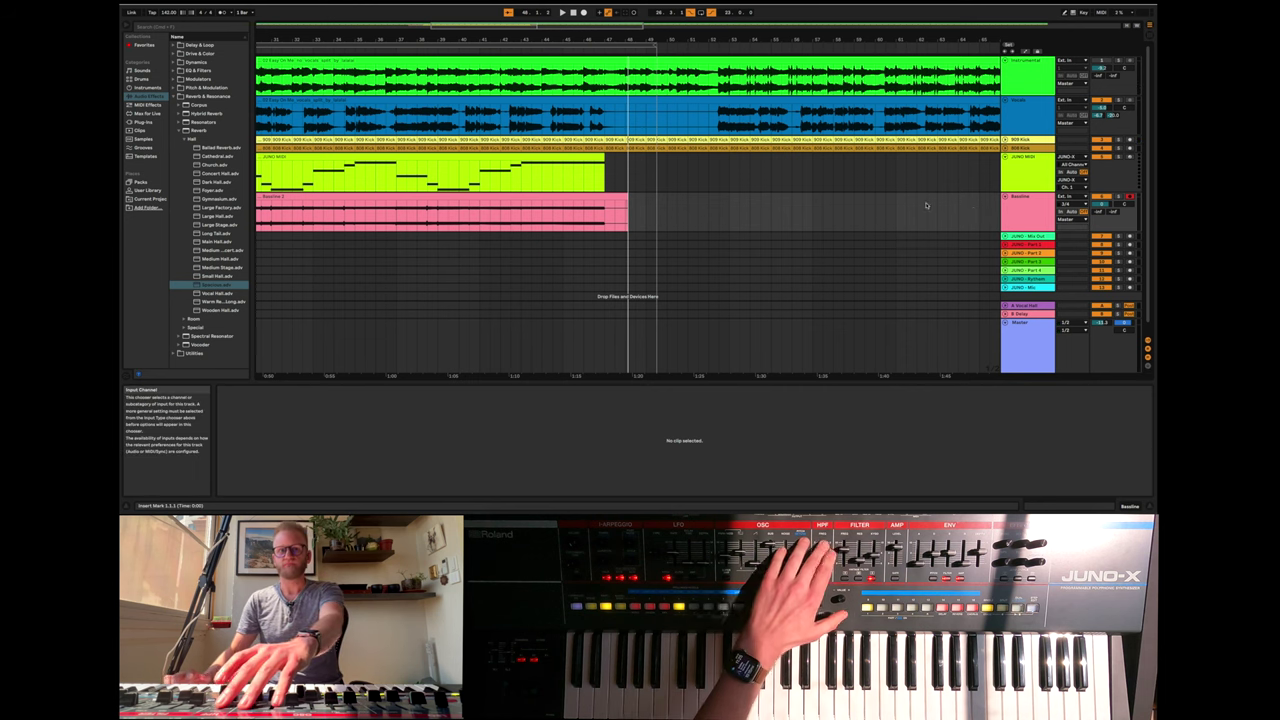
{"action": "scroll", "coordinate": [571, 212], "scroll_direction": "left", "scroll_amount": 4}
{"action": "scroll", "coordinate": [571, 213], "scroll_direction": "left", "scroll_amount": 1}
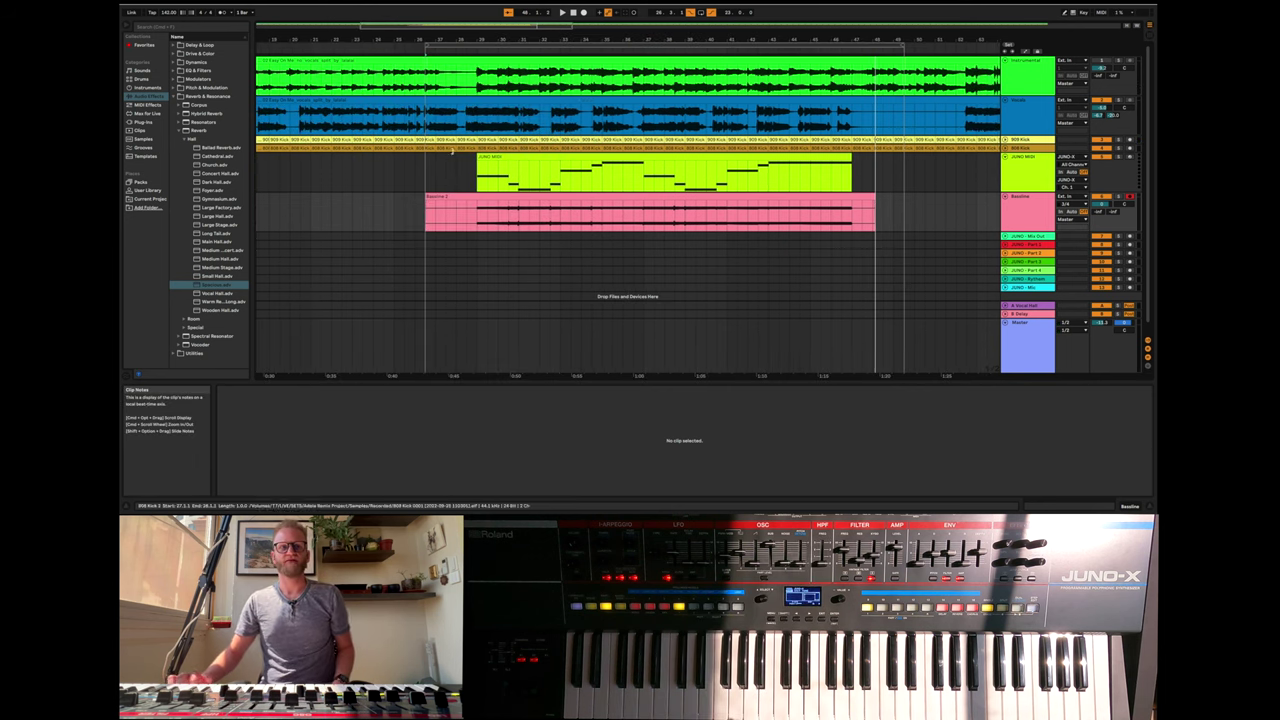
{"action": "left_click", "coordinate": [434, 197]}
{"action": "left_click_drag", "start_coordinate": [427, 198], "coordinate": [477, 198]}
{"action": "left_click", "coordinate": [876, 198]}
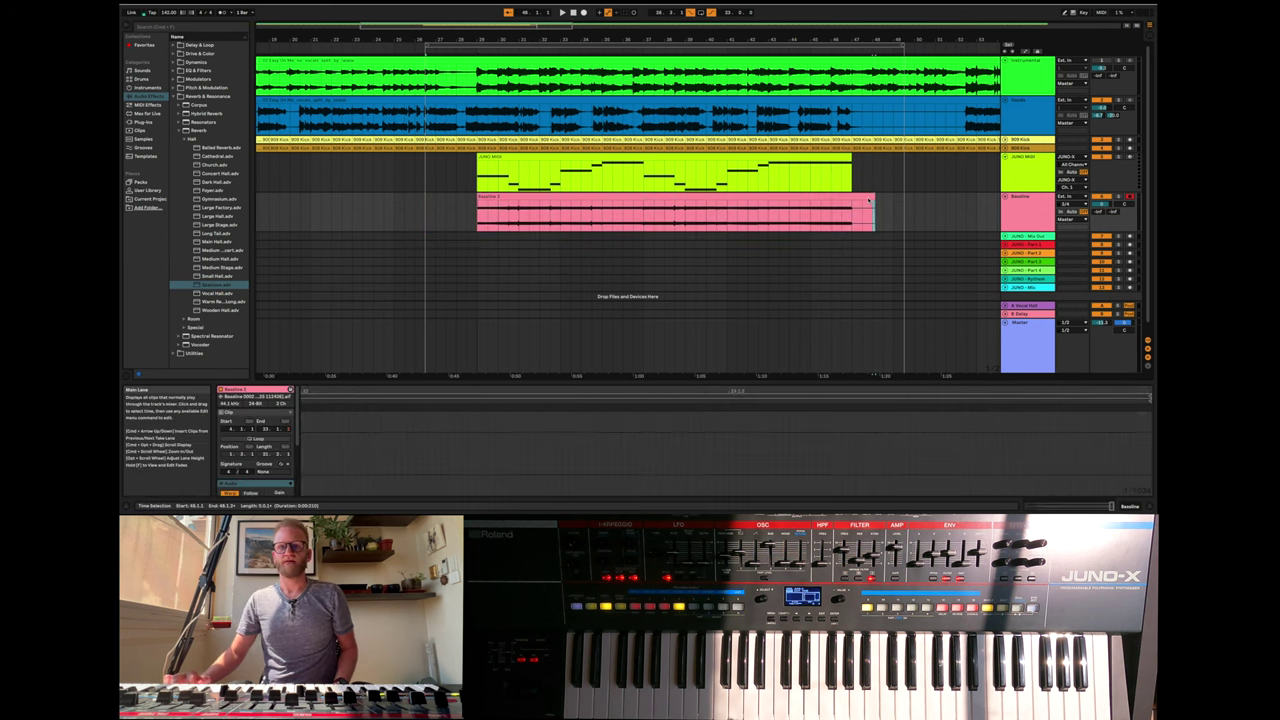
{"action": "left_click_drag", "start_coordinate": [875, 200], "coordinate": [852, 199]}
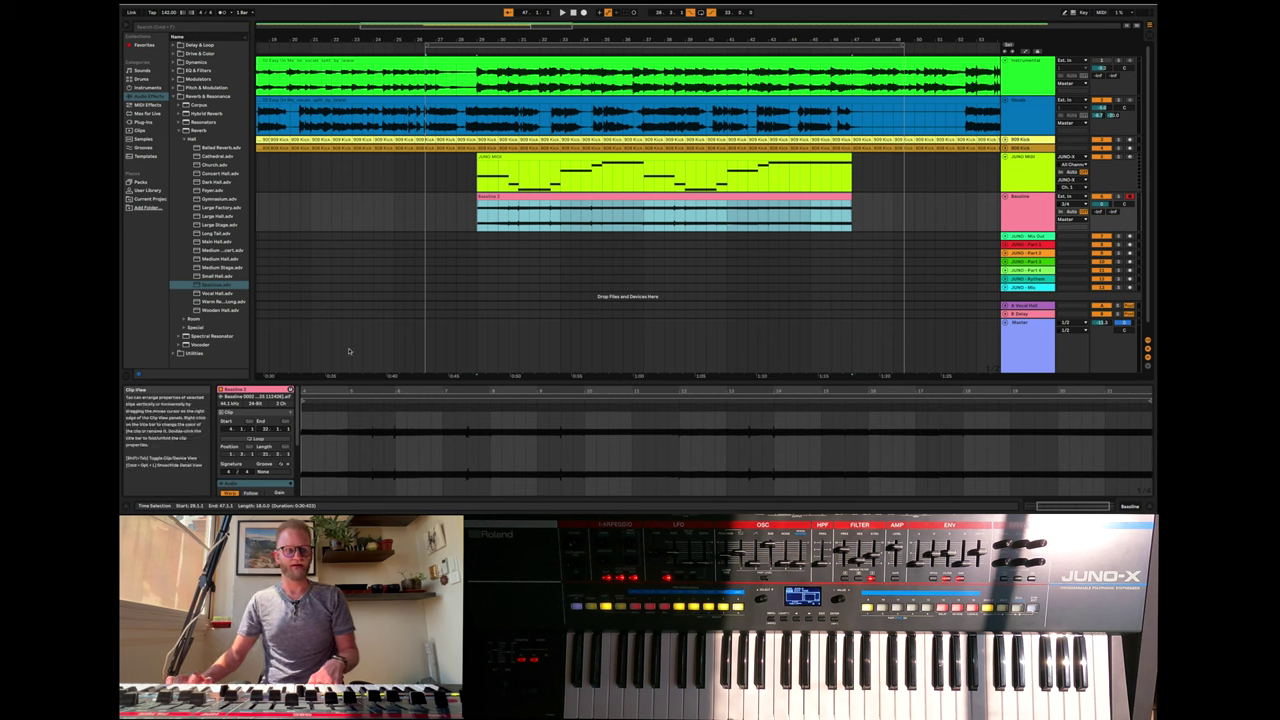
- Raise the gain of the recorded Bassline clip in its audio properties
{"action": "double_click", "coordinate": [515, 198]}
{"action": "scroll", "coordinate": [285, 444], "scroll_direction": "down", "scroll_amount": 4}
{"action": "scroll", "coordinate": [285, 444], "scroll_direction": "down", "scroll_amount": 2}
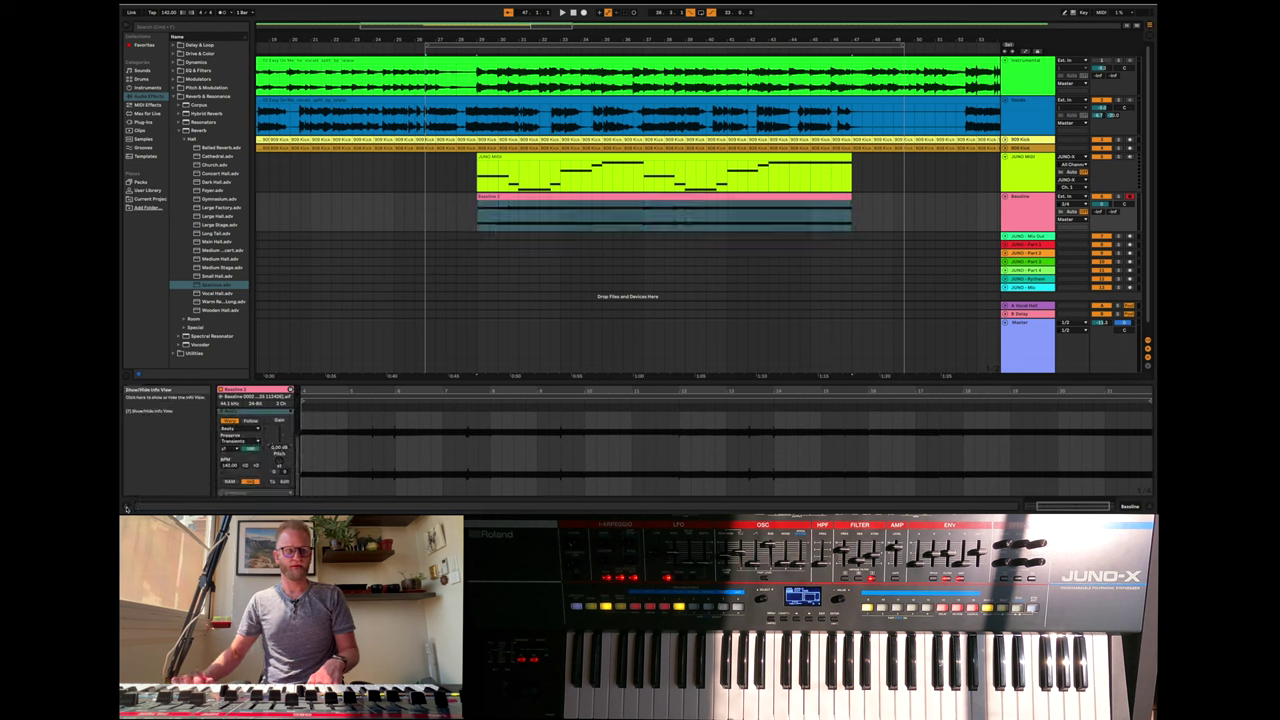
{"action": "left_click", "coordinate": [127, 508]}
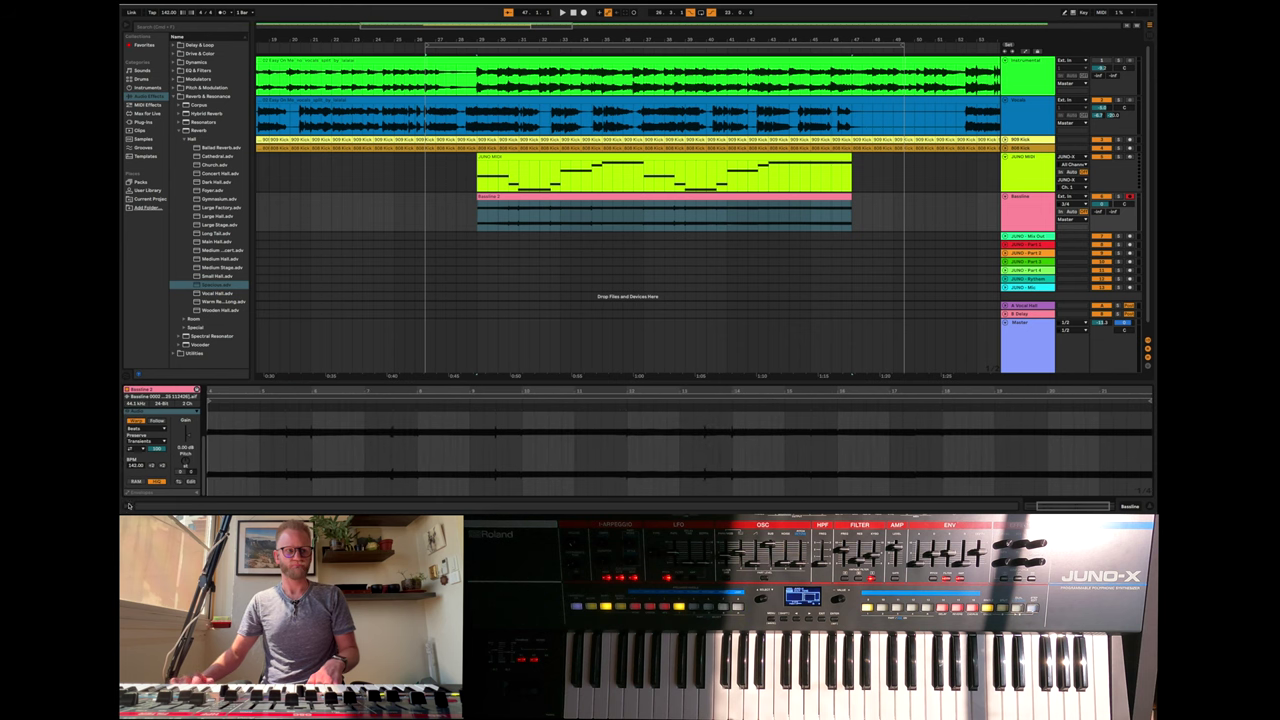
{"action": "left_click", "coordinate": [127, 507]}
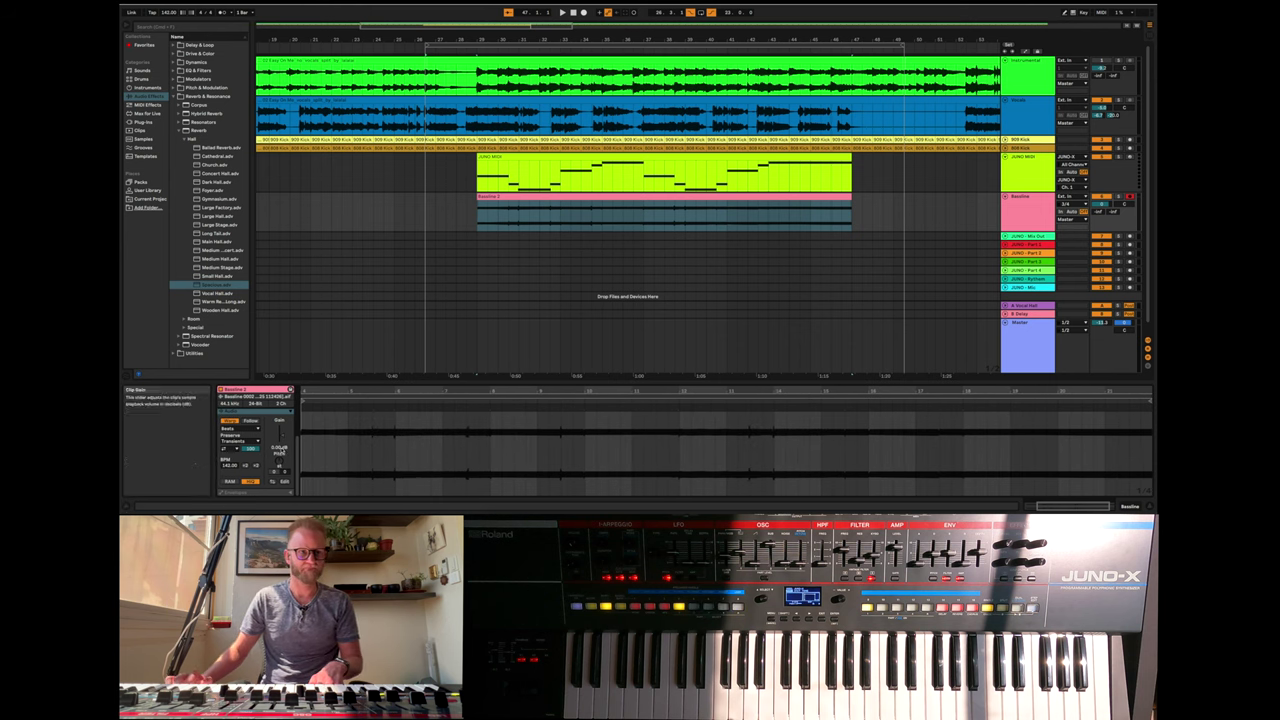
{"action": "left_click_drag", "start_coordinate": [281, 452], "coordinate": [281, 448]}
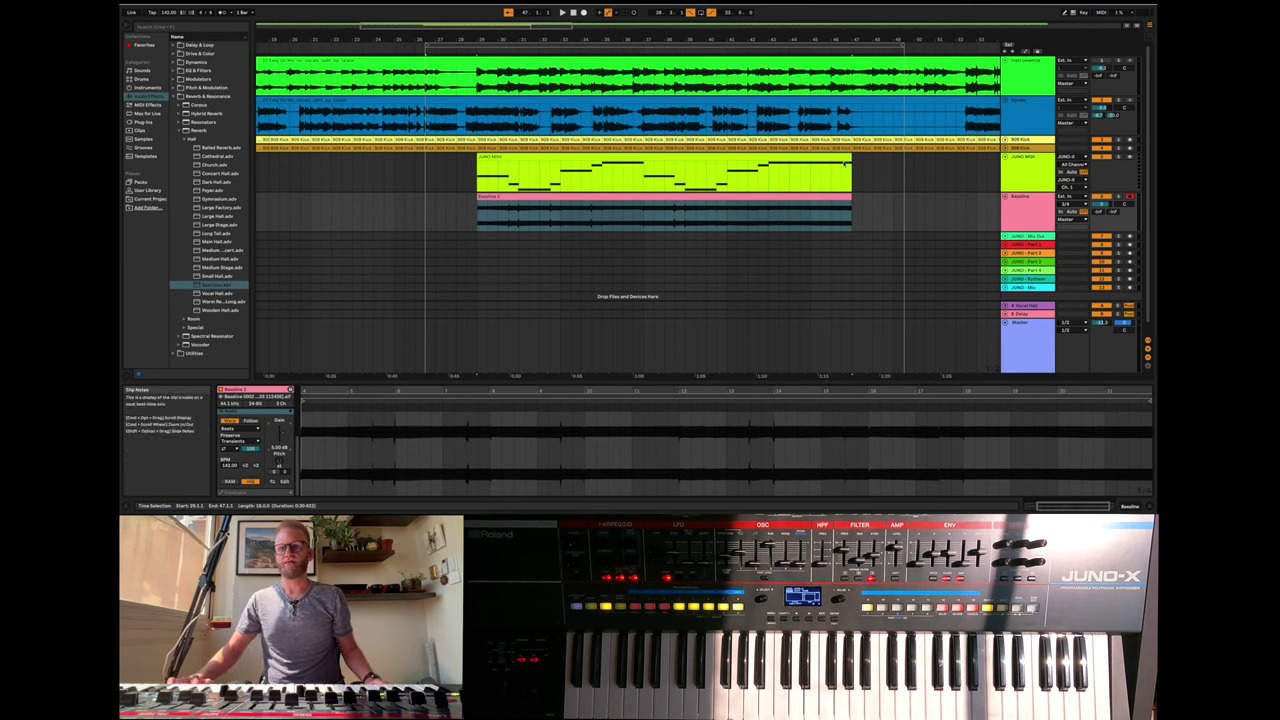
- Set the JUNO MIDI track's output to No Output, disarm the Bassline track and return the song position to 1.1.1
{"action": "left_click", "coordinate": [1070, 179]}
{"action": "left_click", "coordinate": [1075, 201]}
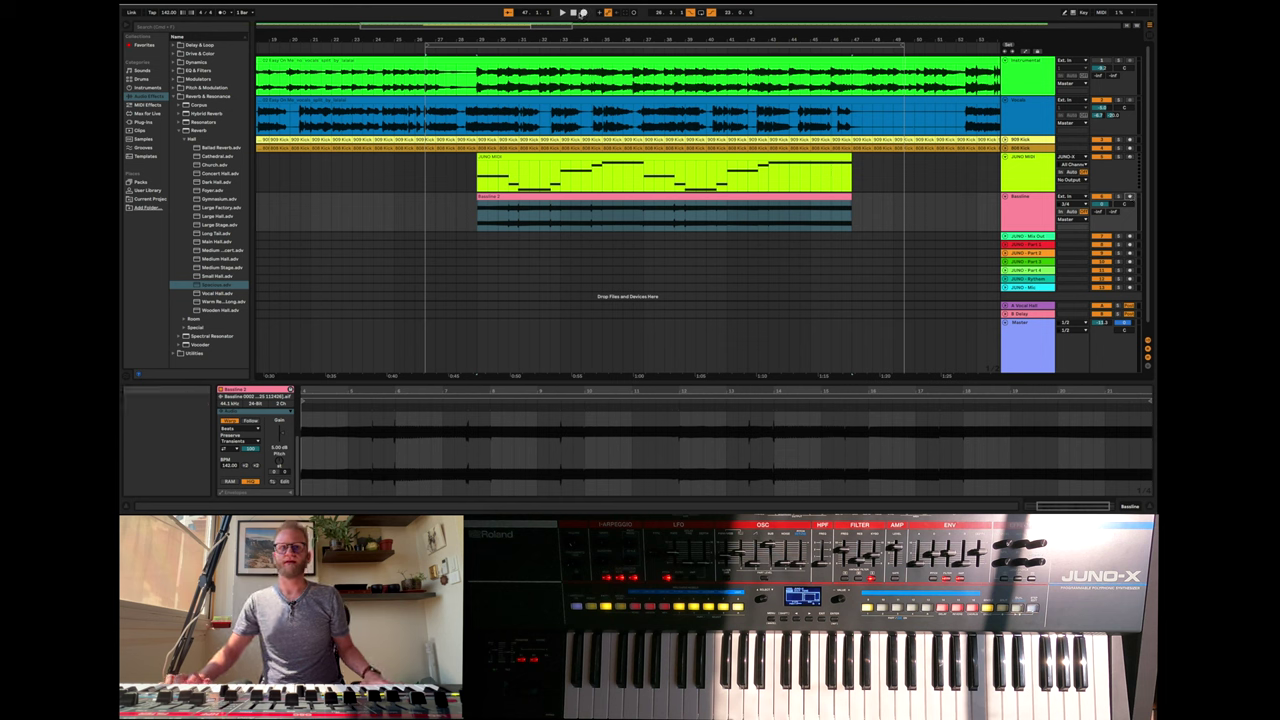
{"action": "left_click", "coordinate": [573, 12]}
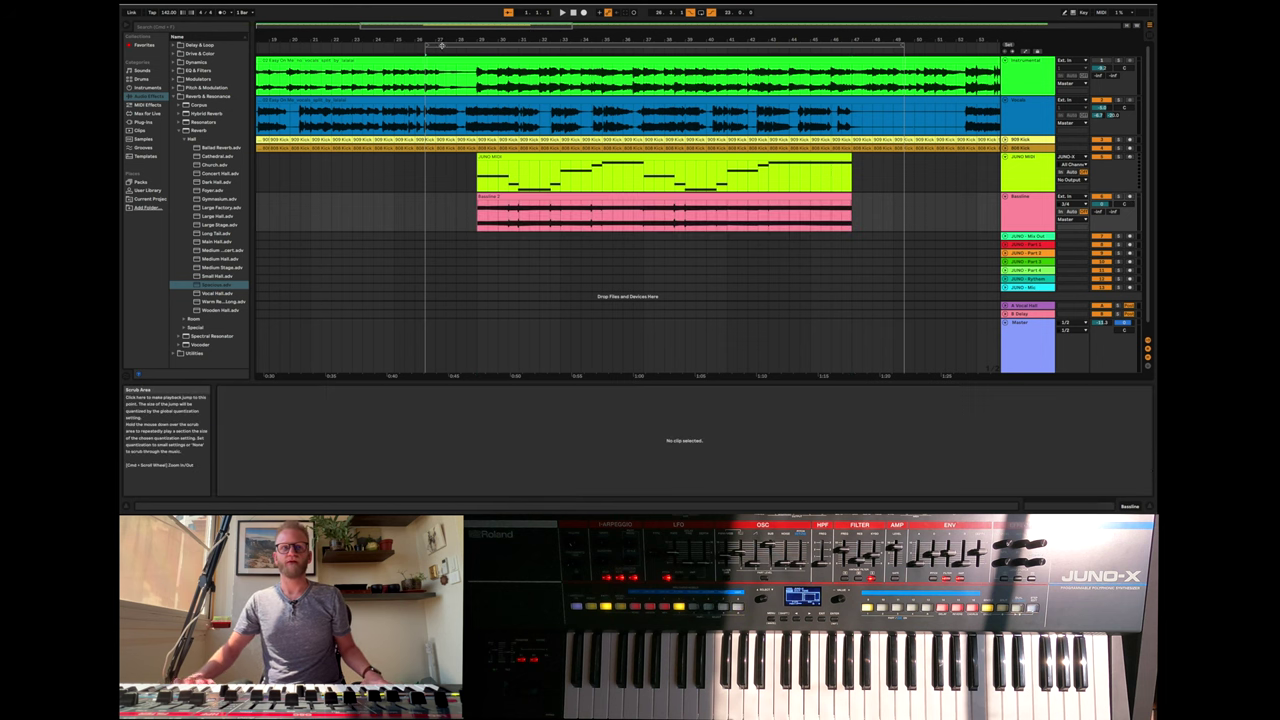
- Loop bars 29 to 47 with punch-in and punch-out off, and play back the looped section
{"action": "left_click_drag", "start_coordinate": [901, 46], "coordinate": [820, 46]}
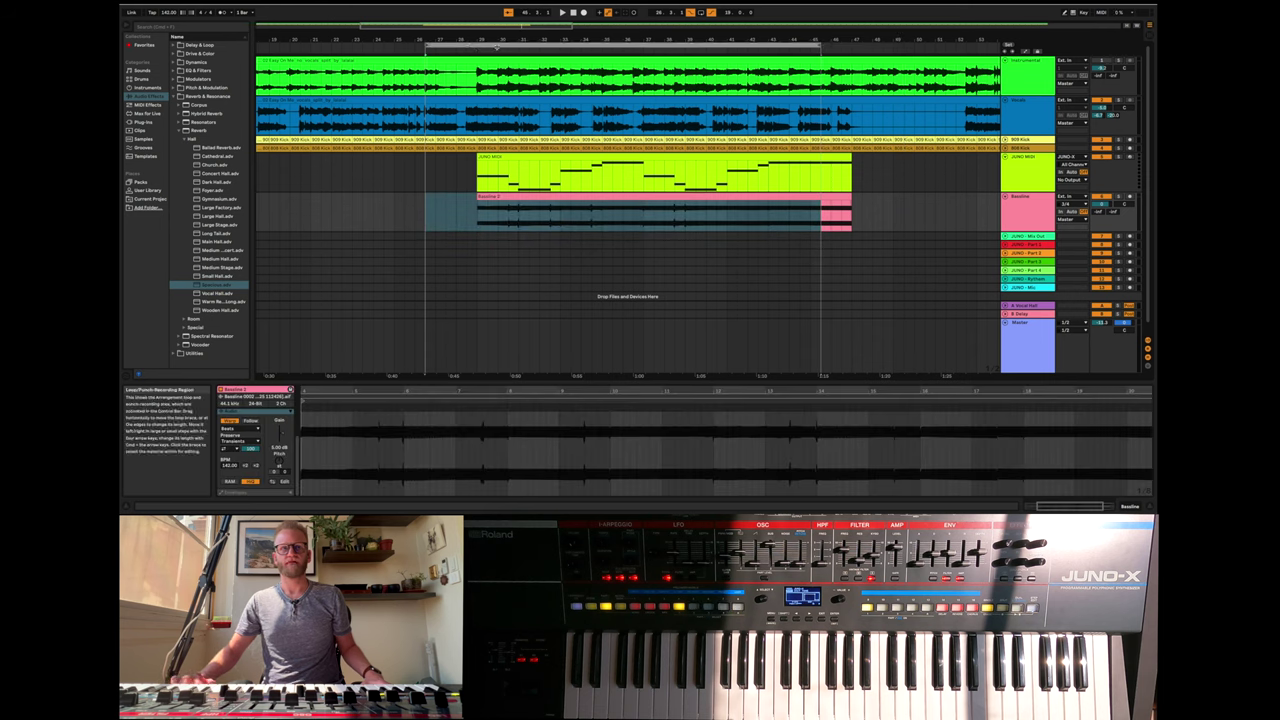
{"action": "left_click_drag", "start_coordinate": [468, 43], "coordinate": [521, 43]}
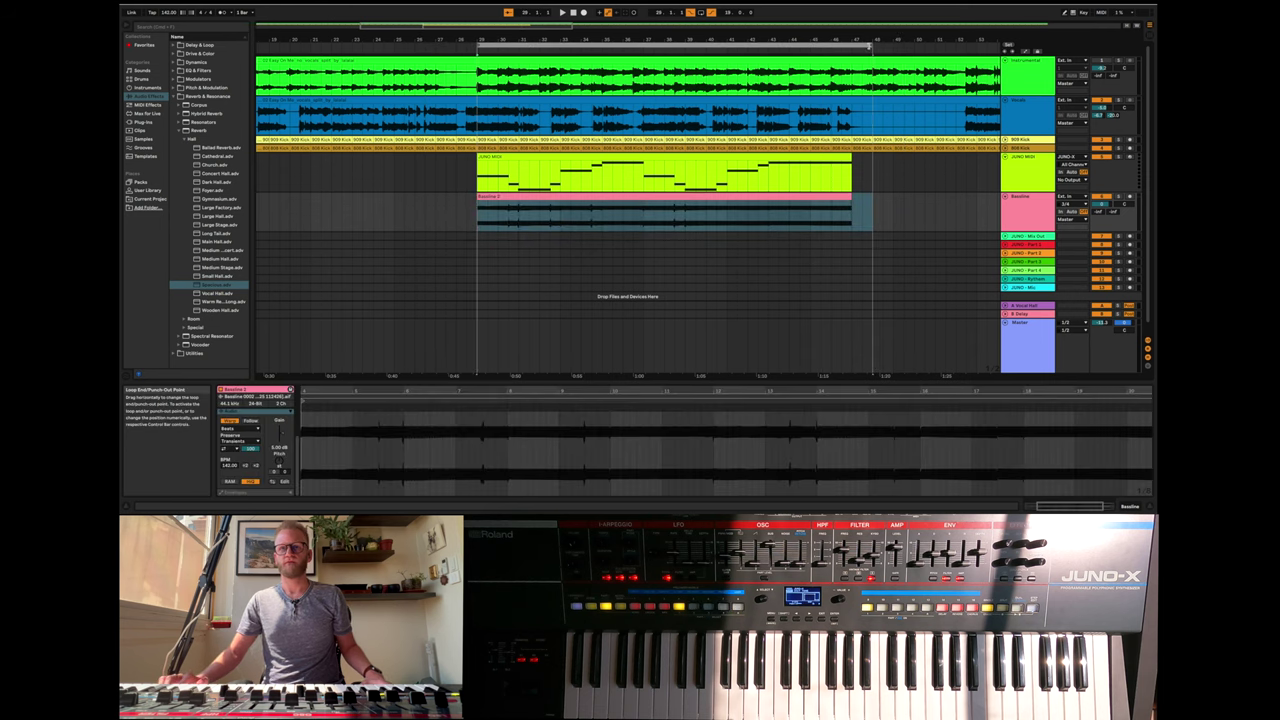
{"action": "left_click_drag", "start_coordinate": [874, 46], "coordinate": [851, 46]}
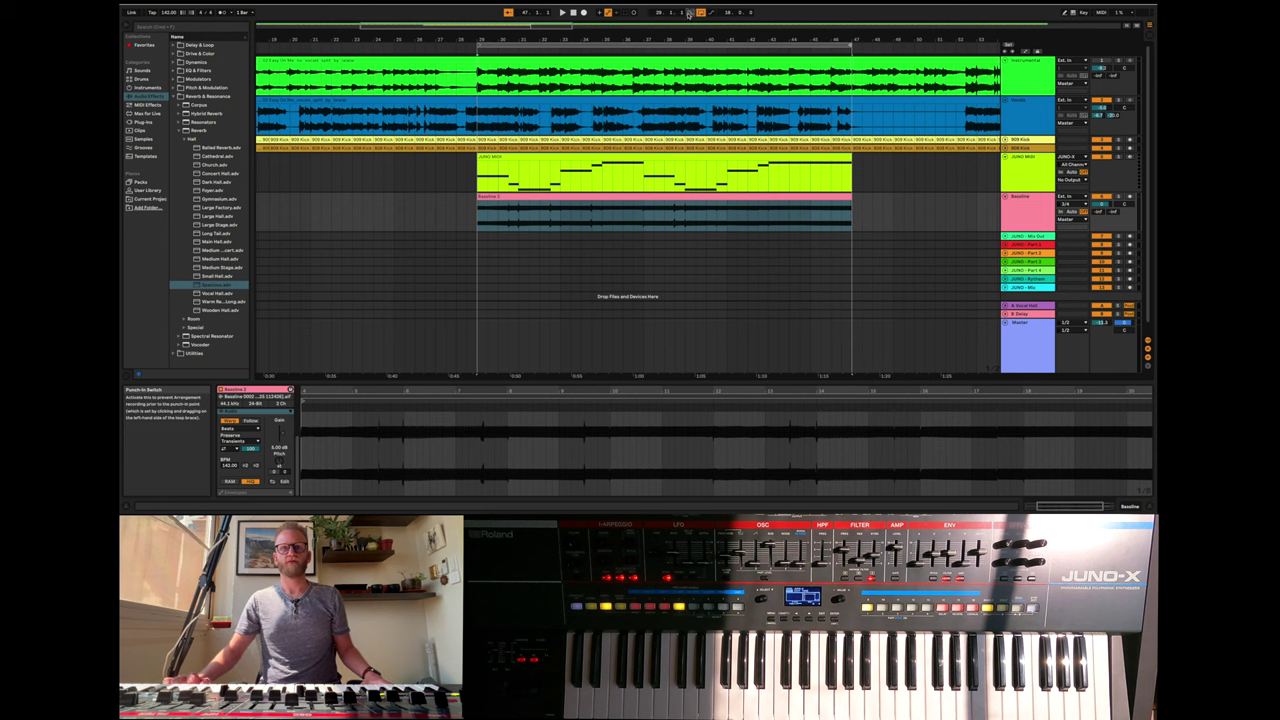
{"action": "left_click", "coordinate": [562, 12]}
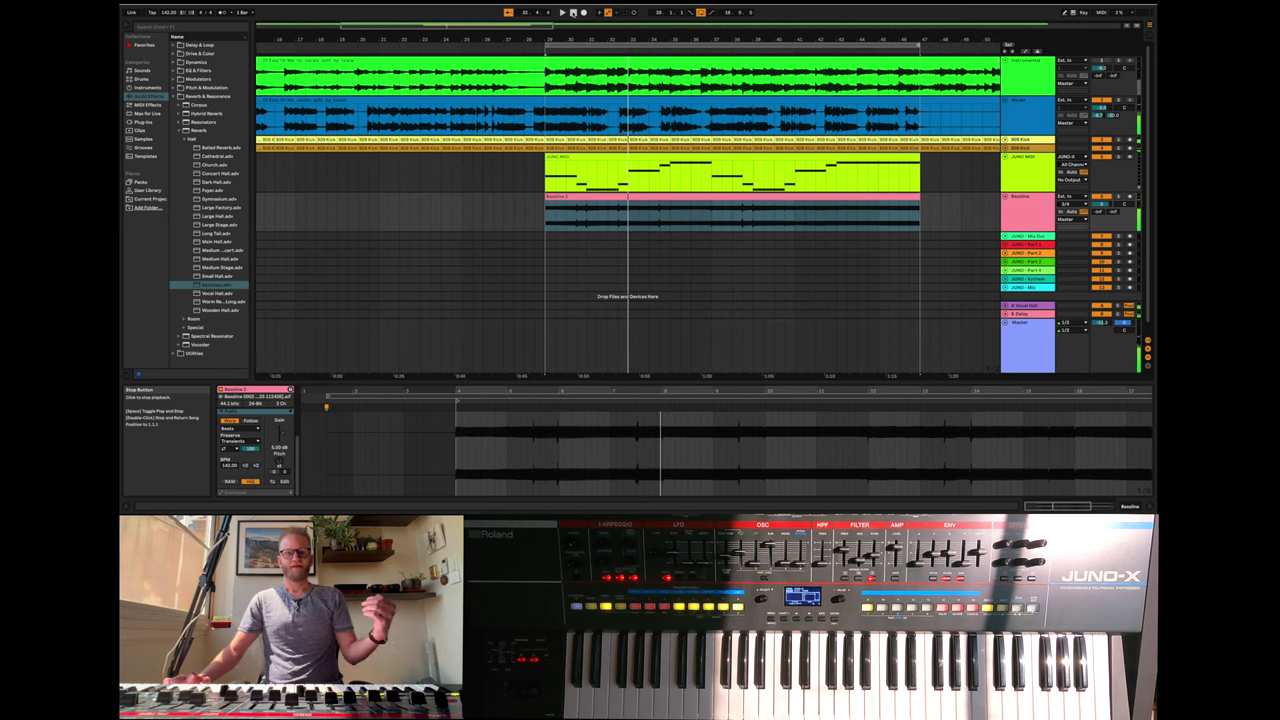
{"action": "double_click", "coordinate": [573, 12]}
- Add the Generic Compressor preset from the Dynamics audio effects to the Vocals track's device chain
{"action": "left_click", "coordinate": [609, 61]}
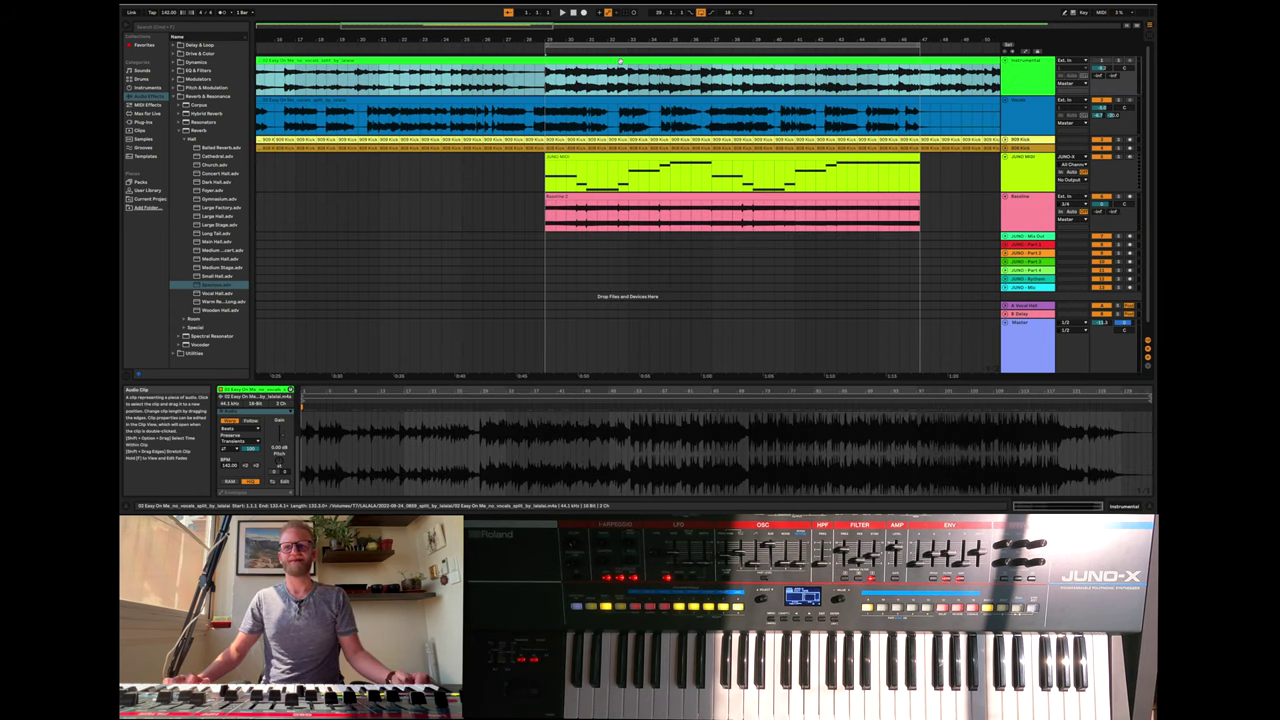
{"action": "left_click", "coordinate": [651, 100]}
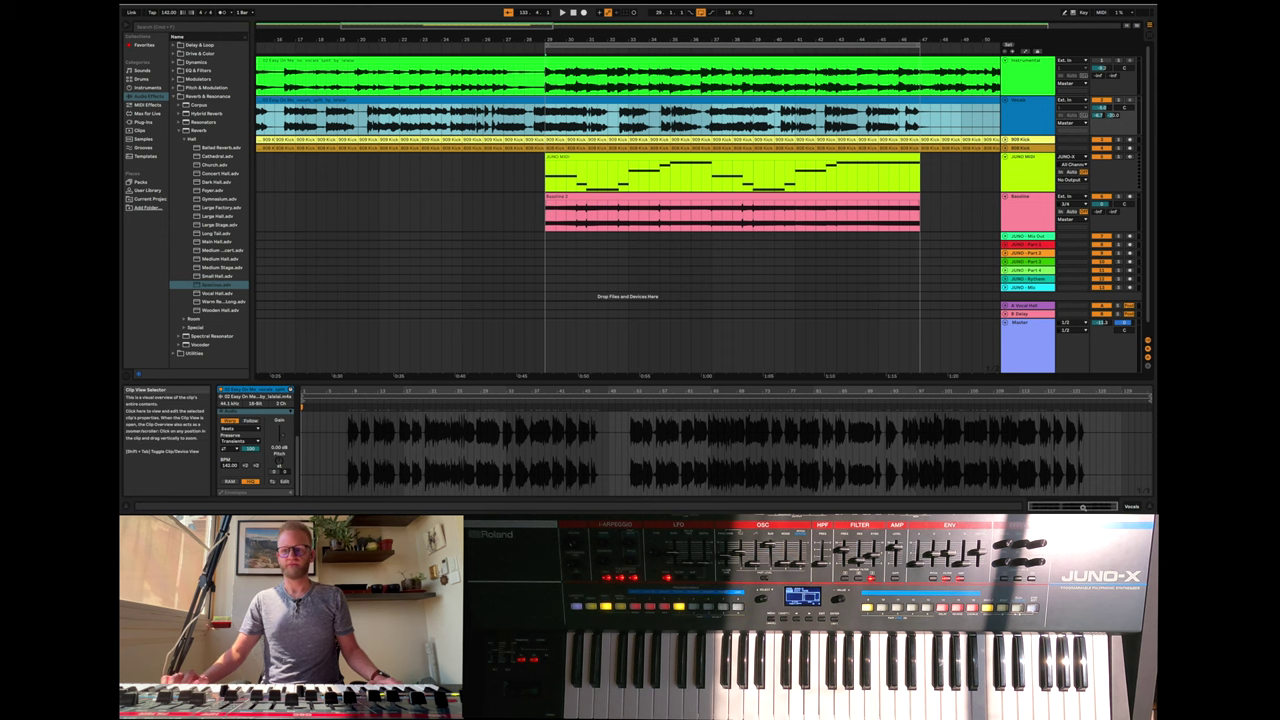
{"action": "left_click", "coordinate": [1131, 507]}
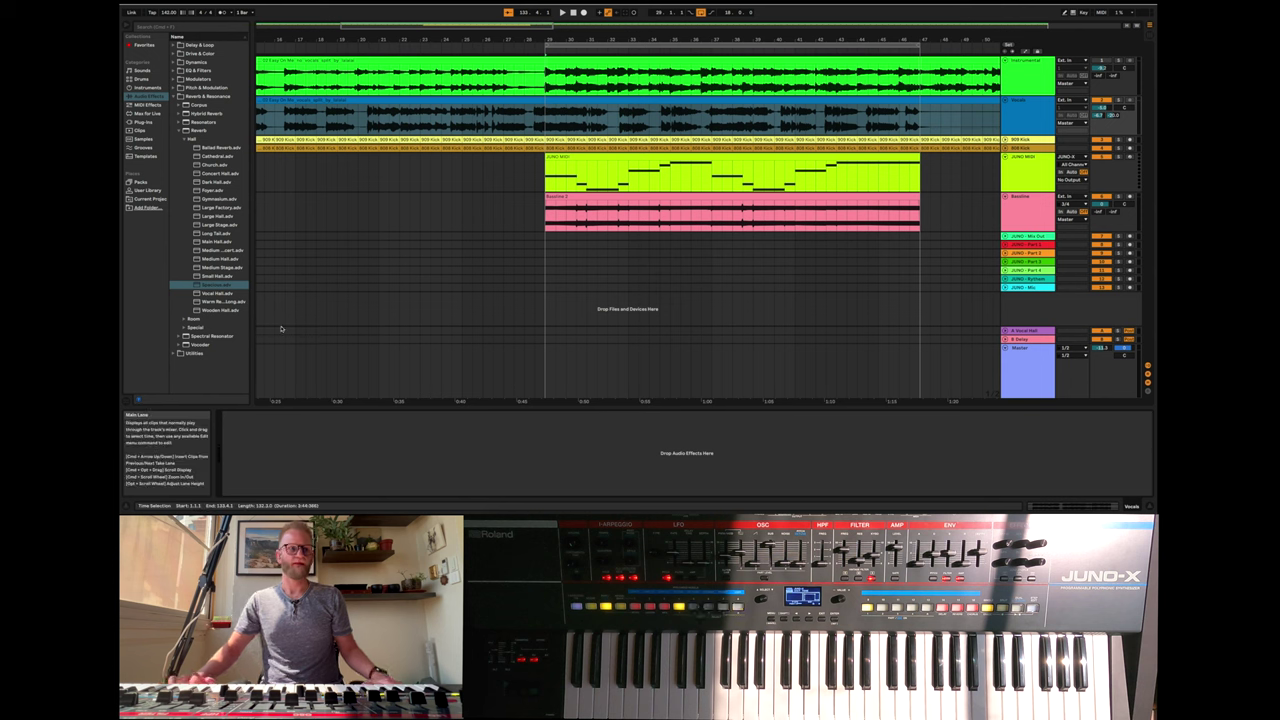
{"action": "left_click", "coordinate": [174, 96]}
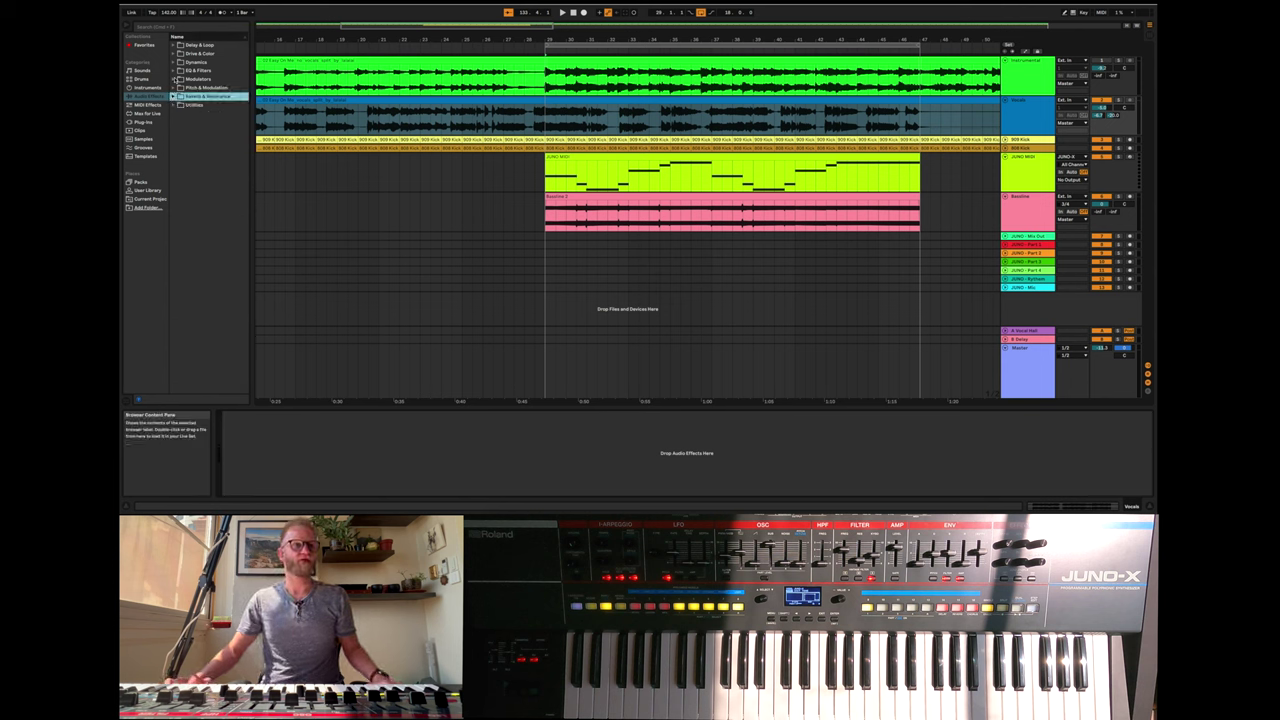
{"action": "left_click", "coordinate": [174, 63]}
{"action": "left_click", "coordinate": [180, 71]}
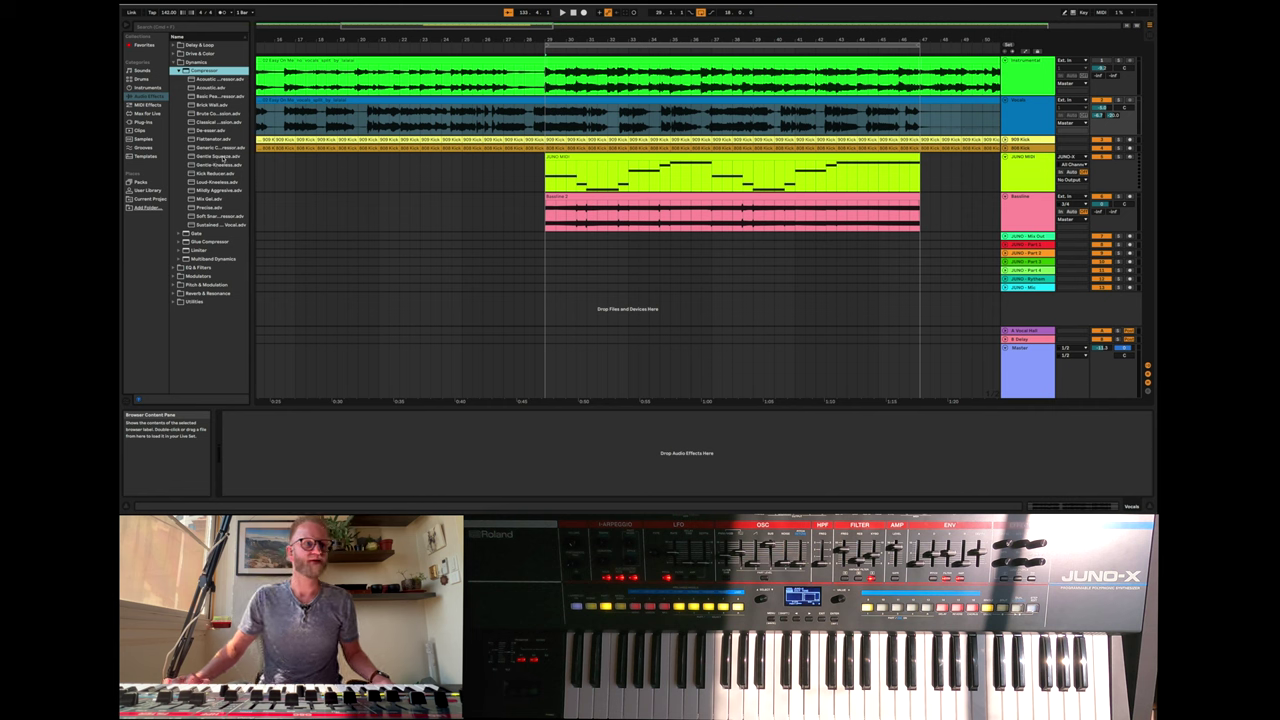
{"action": "left_click", "coordinate": [220, 157]}
{"action": "left_click", "coordinate": [208, 148]}
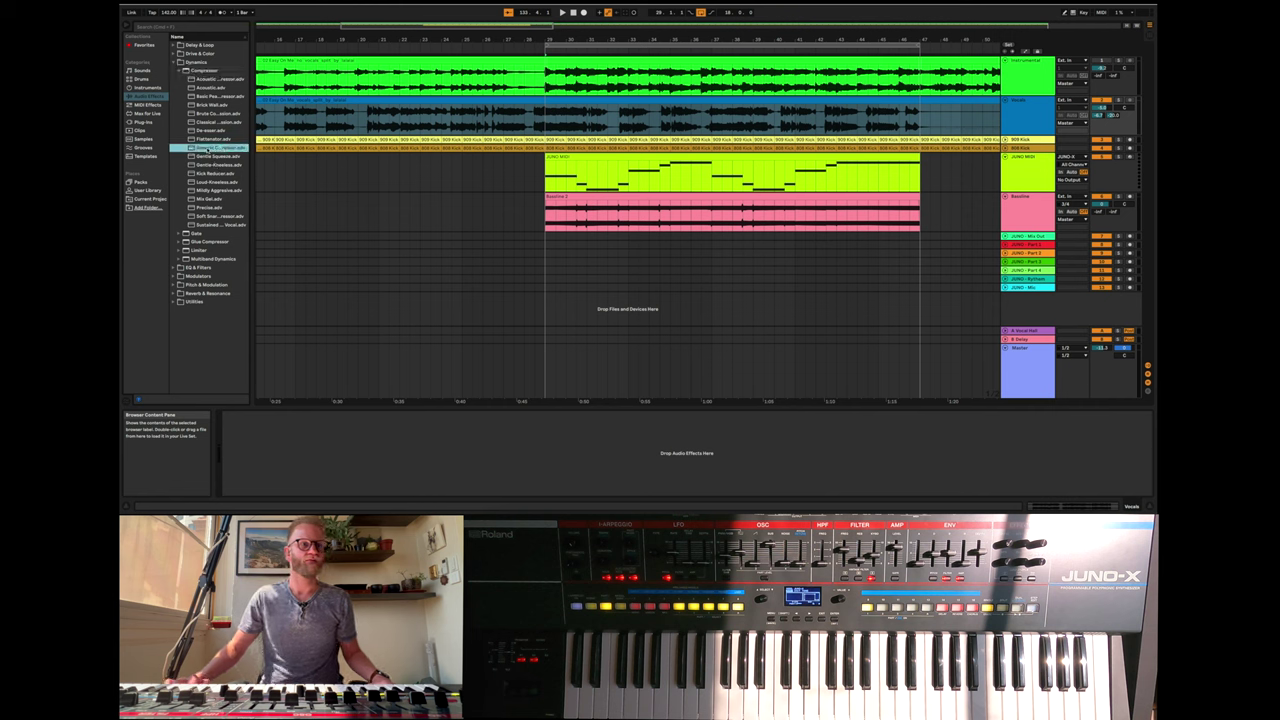
{"action": "left_click_drag", "start_coordinate": [297, 432], "coordinate": [300, 435]}
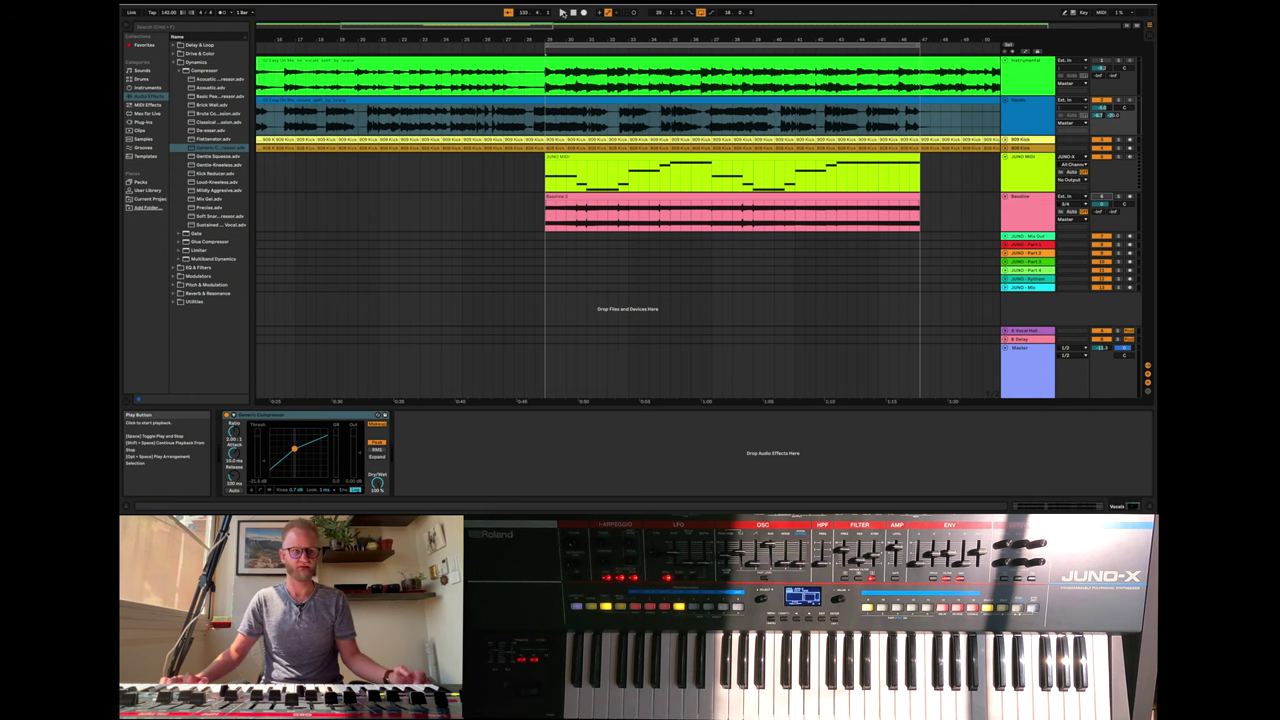
- During playback, enable the Vocals compressor's sidechain with the first kick track as source and lower its threshold
{"action": "left_click", "coordinate": [563, 12]}
{"action": "left_click", "coordinate": [230, 415]}
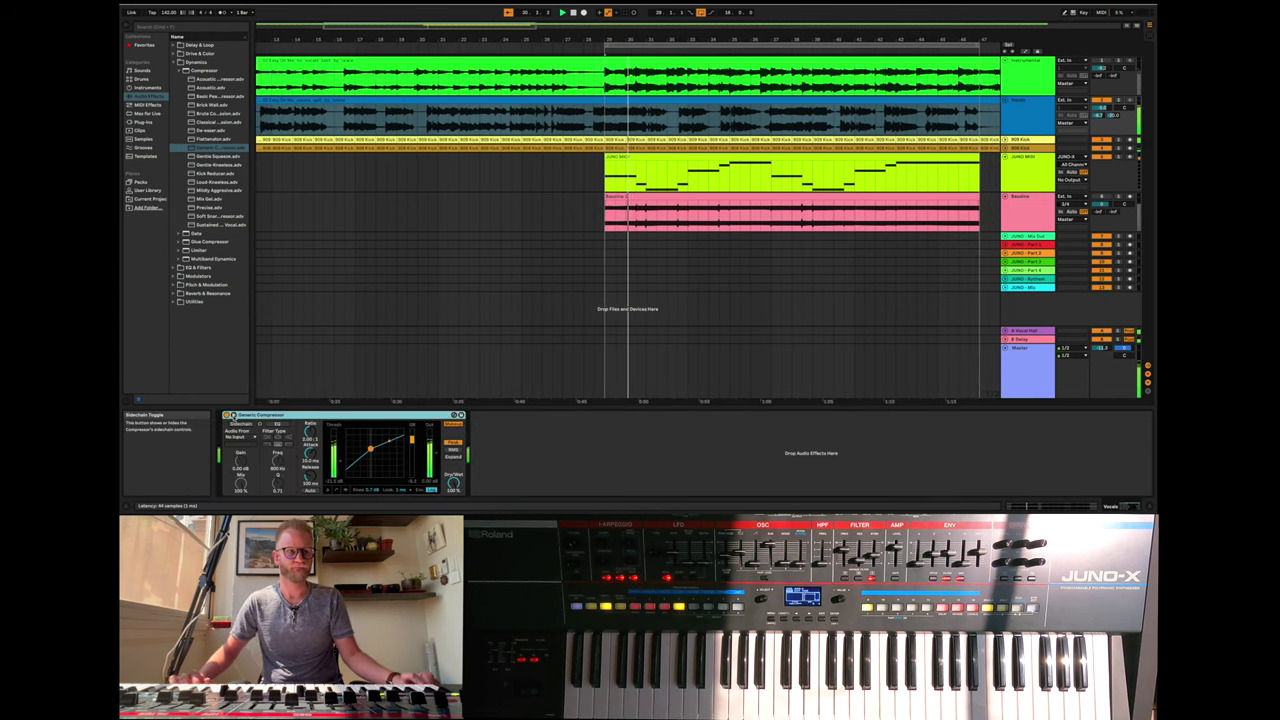
{"action": "left_click", "coordinate": [240, 423]}
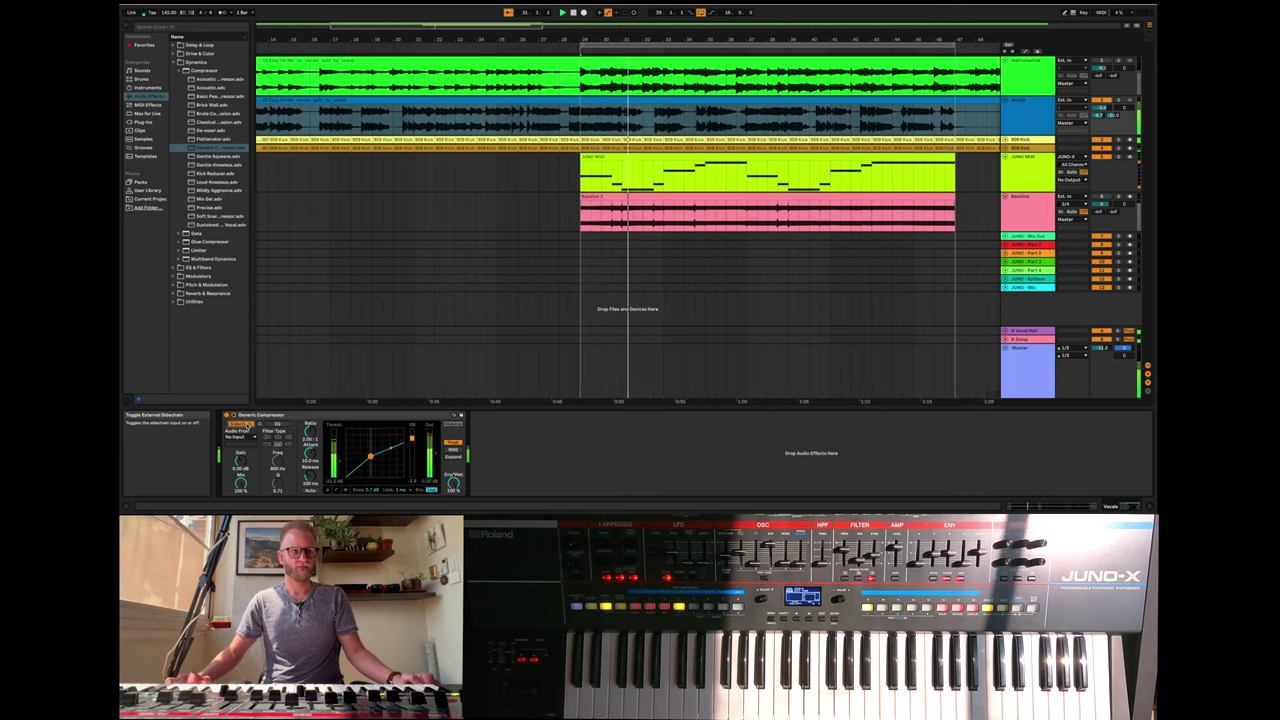
{"action": "left_click", "coordinate": [240, 437]}
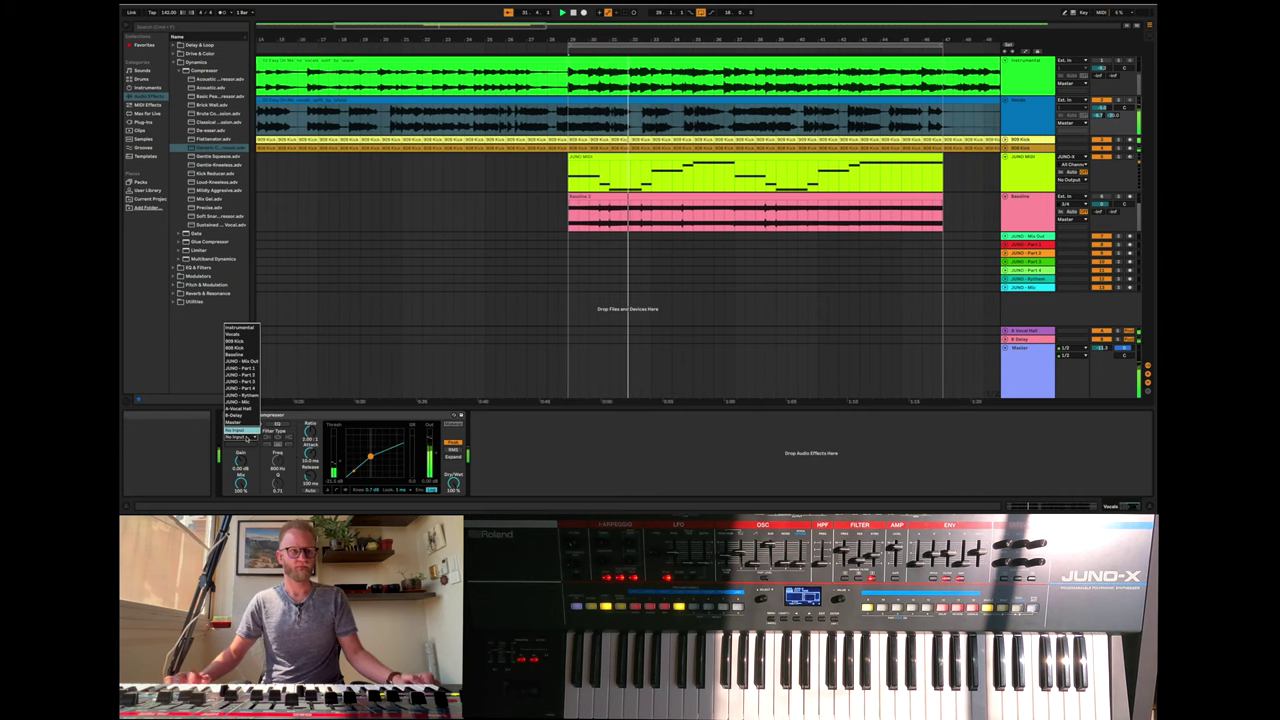
{"action": "left_click", "coordinate": [244, 342]}
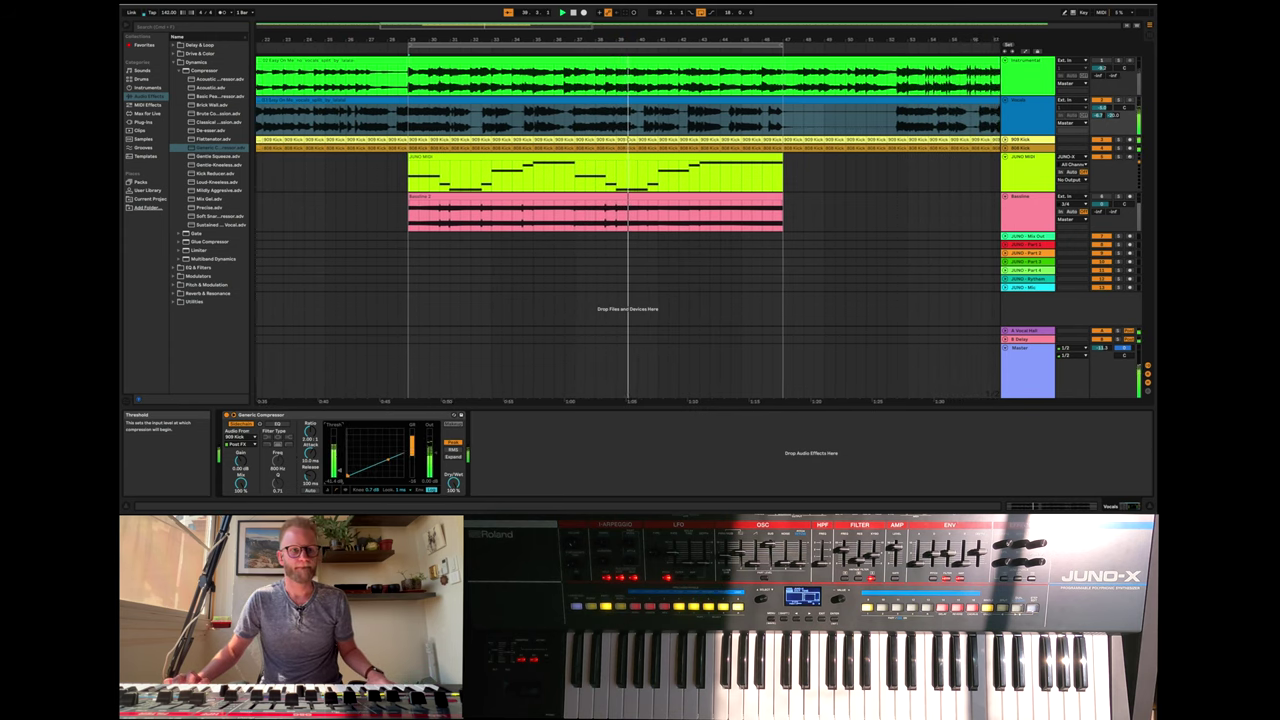
{"action": "left_click_drag", "start_coordinate": [311, 455], "coordinate": [311, 465]}
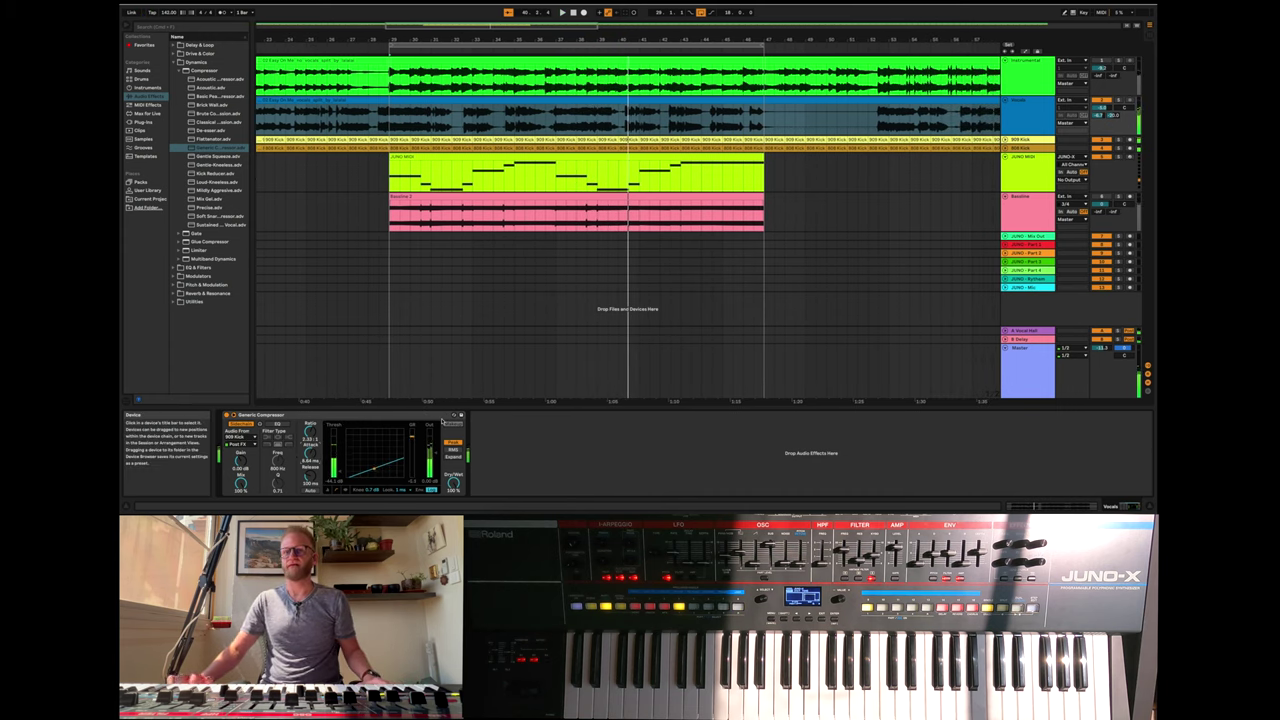
- Add the Generic Compressor preset to the Bassline track's device chain and show its sidechain controls
{"action": "left_click", "coordinate": [660, 203]}
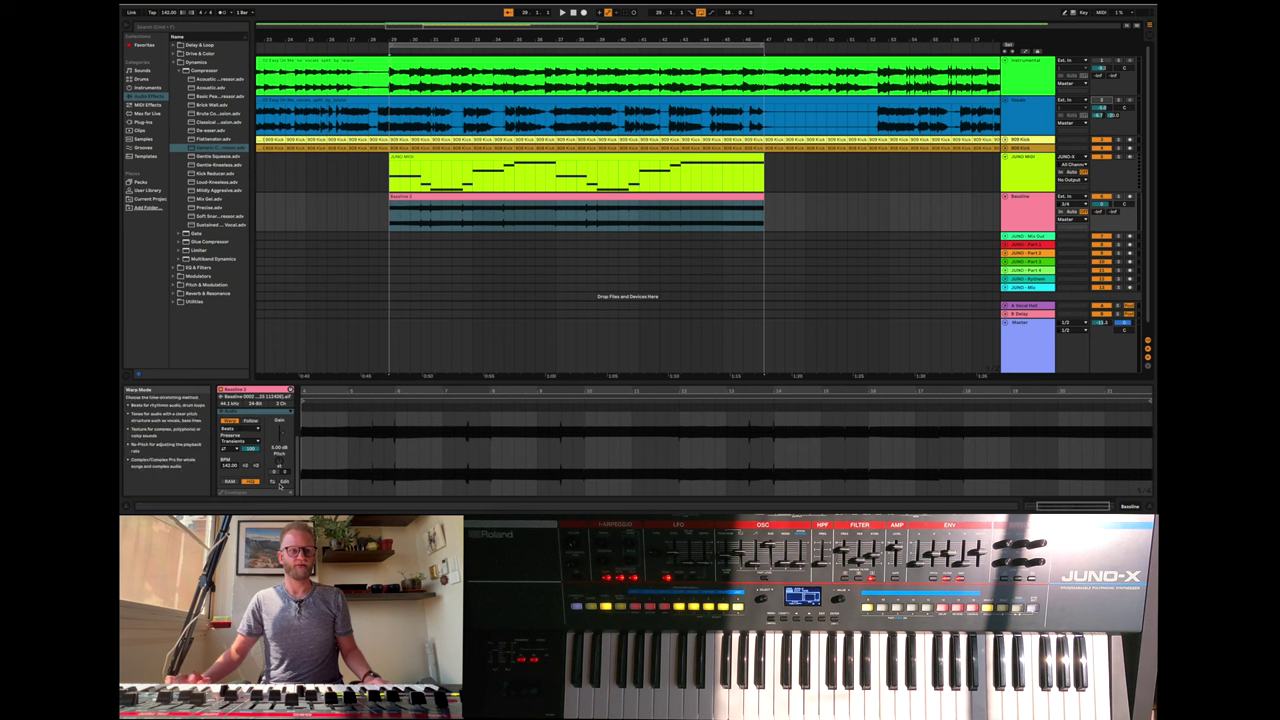
{"action": "left_click", "coordinate": [1130, 507]}
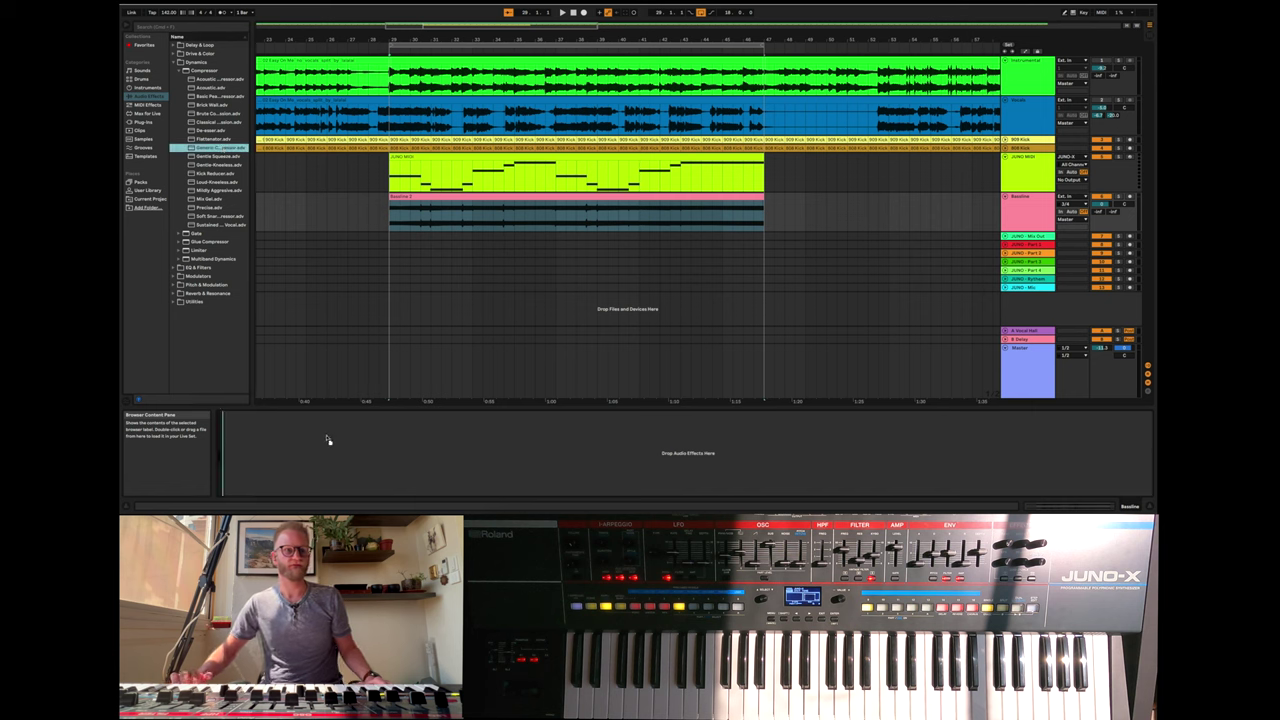
{"action": "left_click_drag", "start_coordinate": [327, 440], "coordinate": [327, 437]}
{"action": "left_click", "coordinate": [226, 415]}
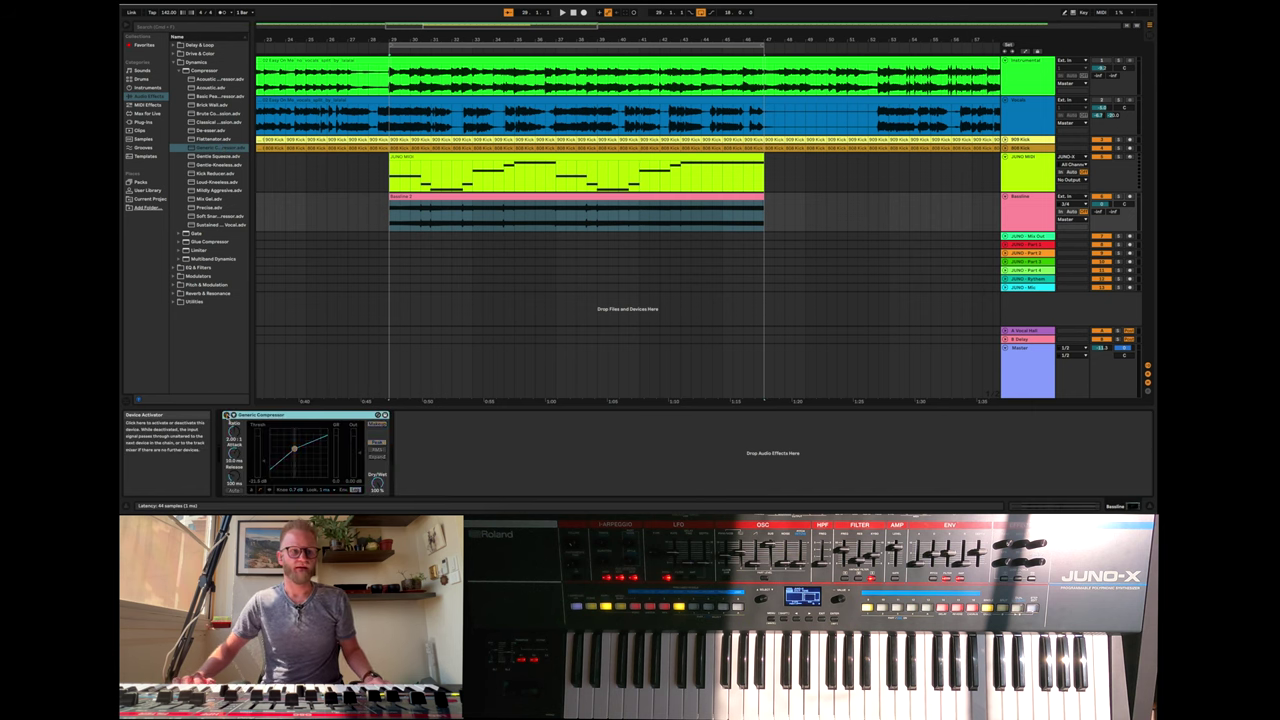
{"action": "left_click", "coordinate": [226, 415]}
{"action": "left_click", "coordinate": [233, 415]}
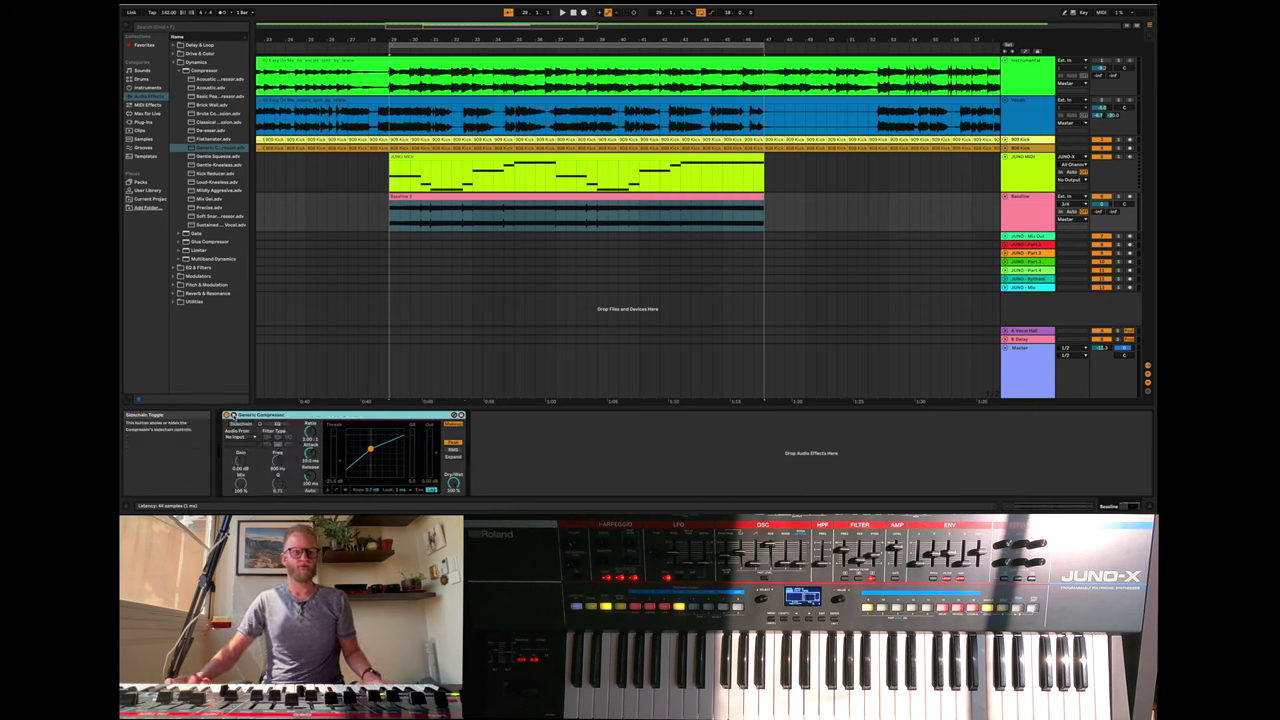
- During playback, enable the Bassline compressor's sidechain with the first kick track as source and lower its threshold
{"action": "key", "text": "space"}
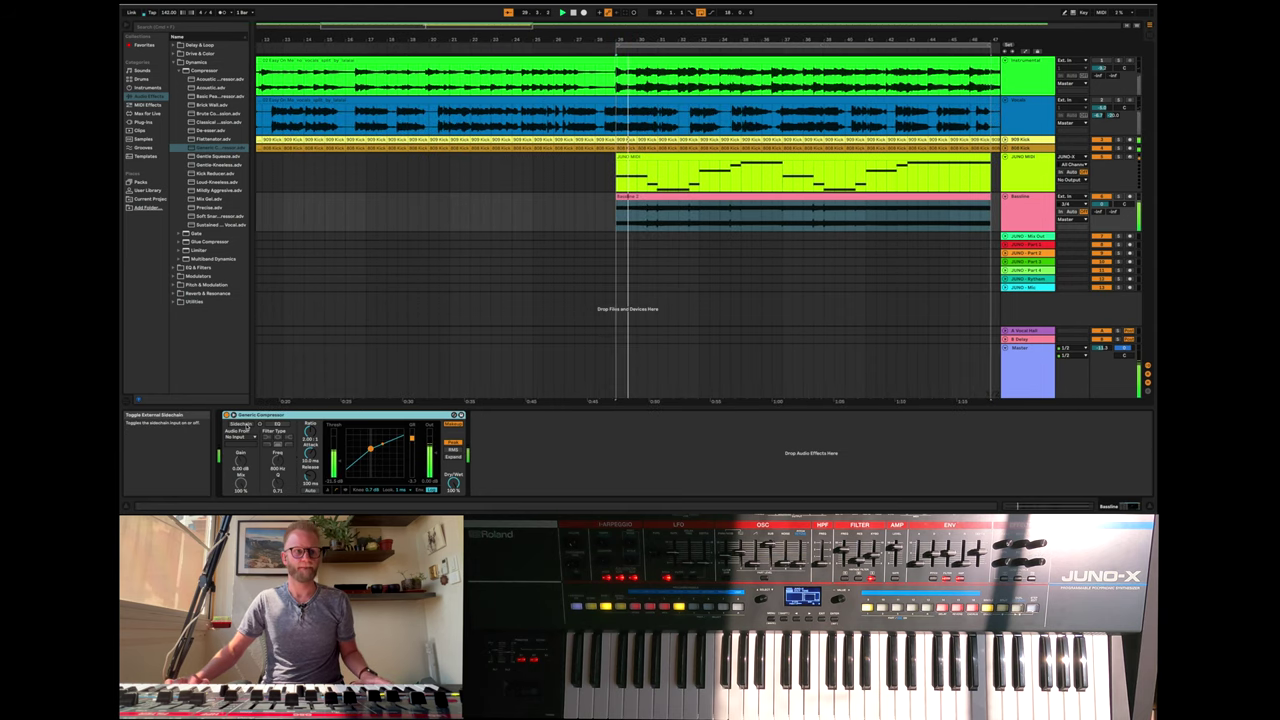
{"action": "left_click", "coordinate": [241, 424]}
{"action": "left_click", "coordinate": [240, 437]}
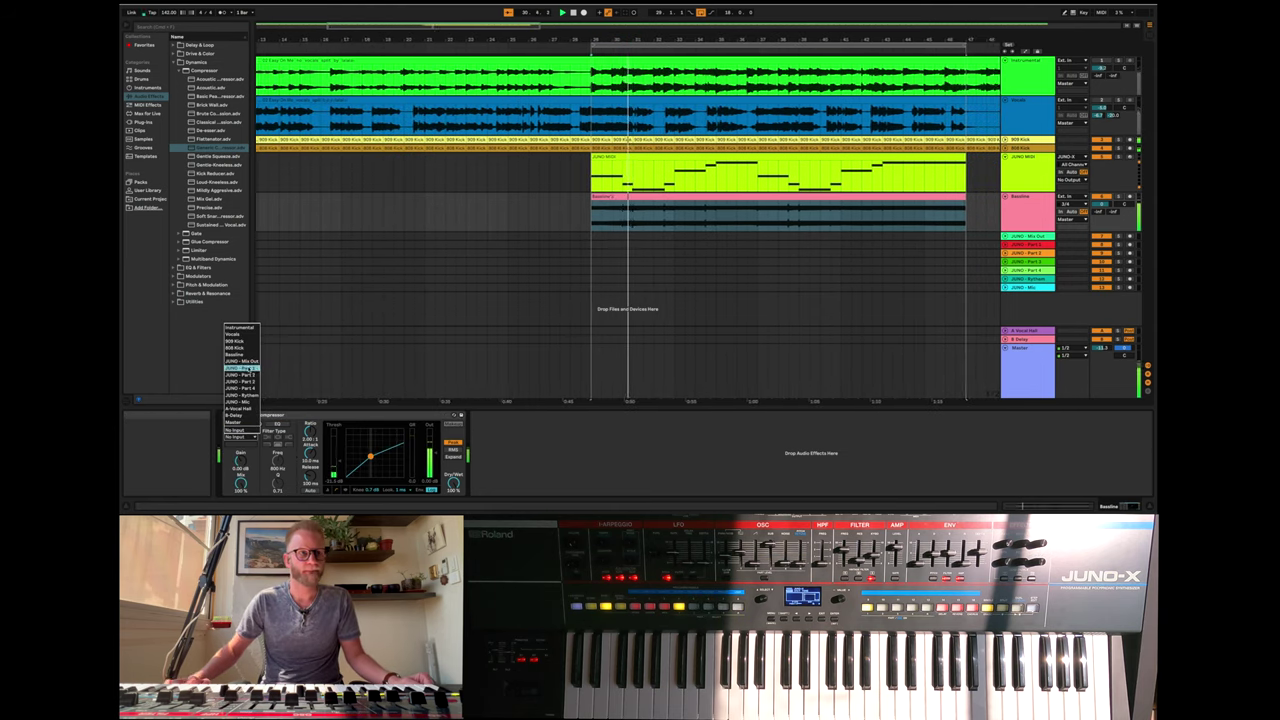
{"action": "left_click", "coordinate": [240, 341]}
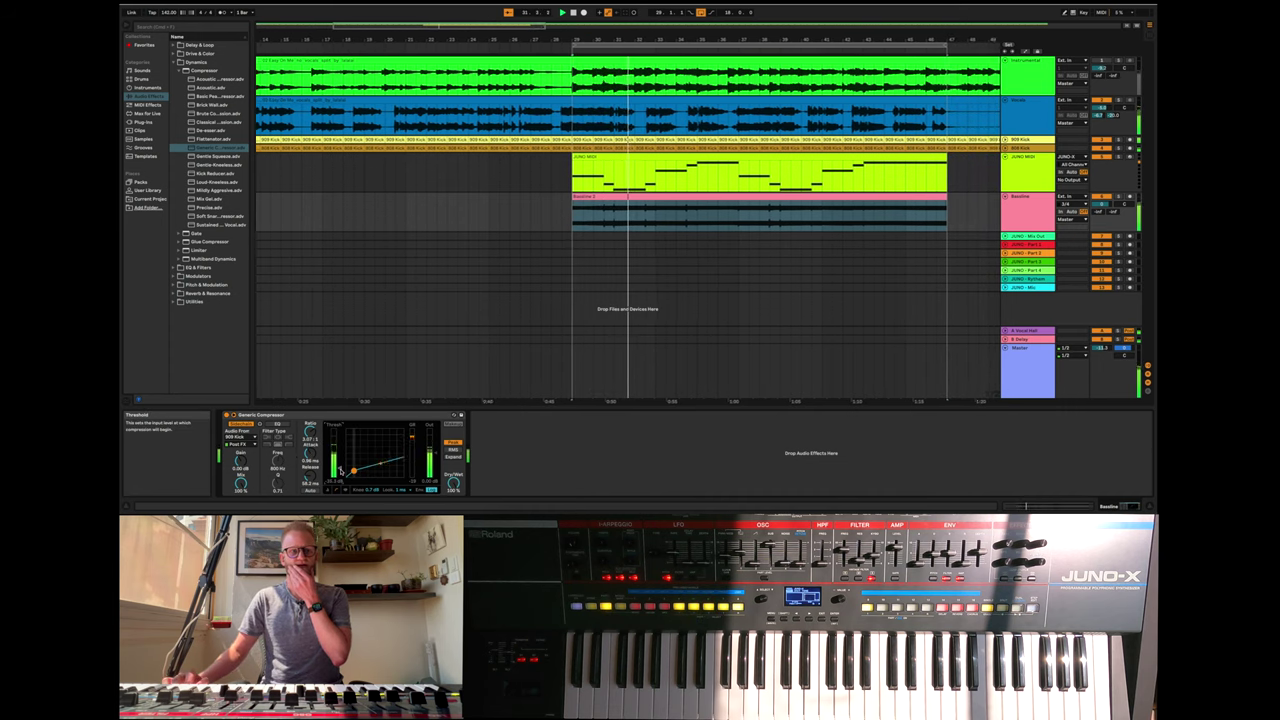
- Lower the Bassline track's volume in the Session View mixer, then stop playback and return the song position to 1.1.1
{"action": "key", "text": "Tab"}
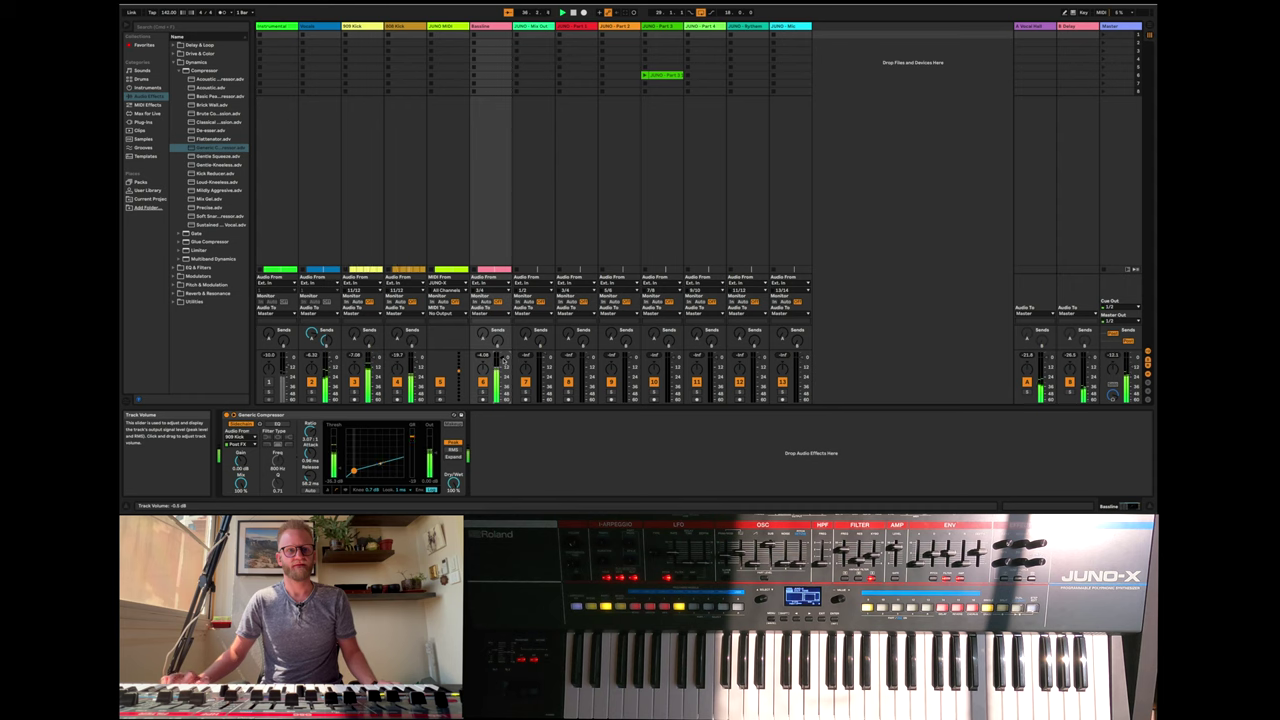
{"action": "key", "text": "Tab"}
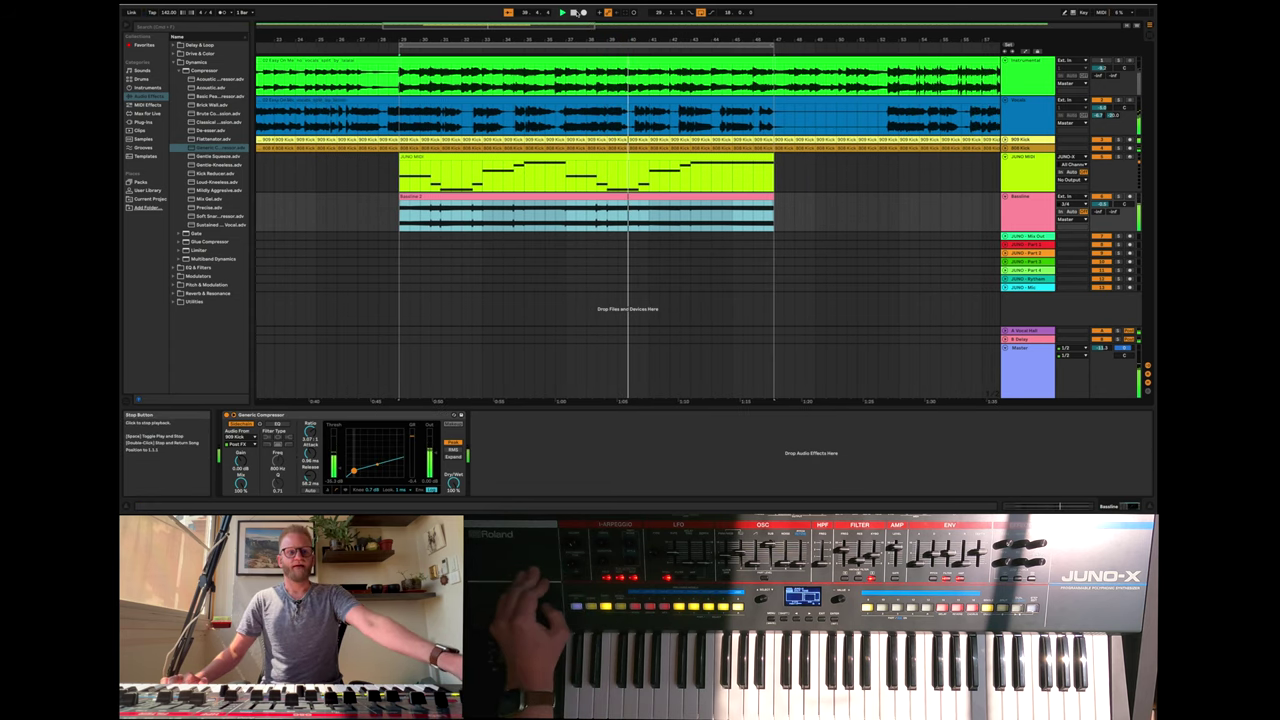
{"action": "left_click", "coordinate": [574, 12]}
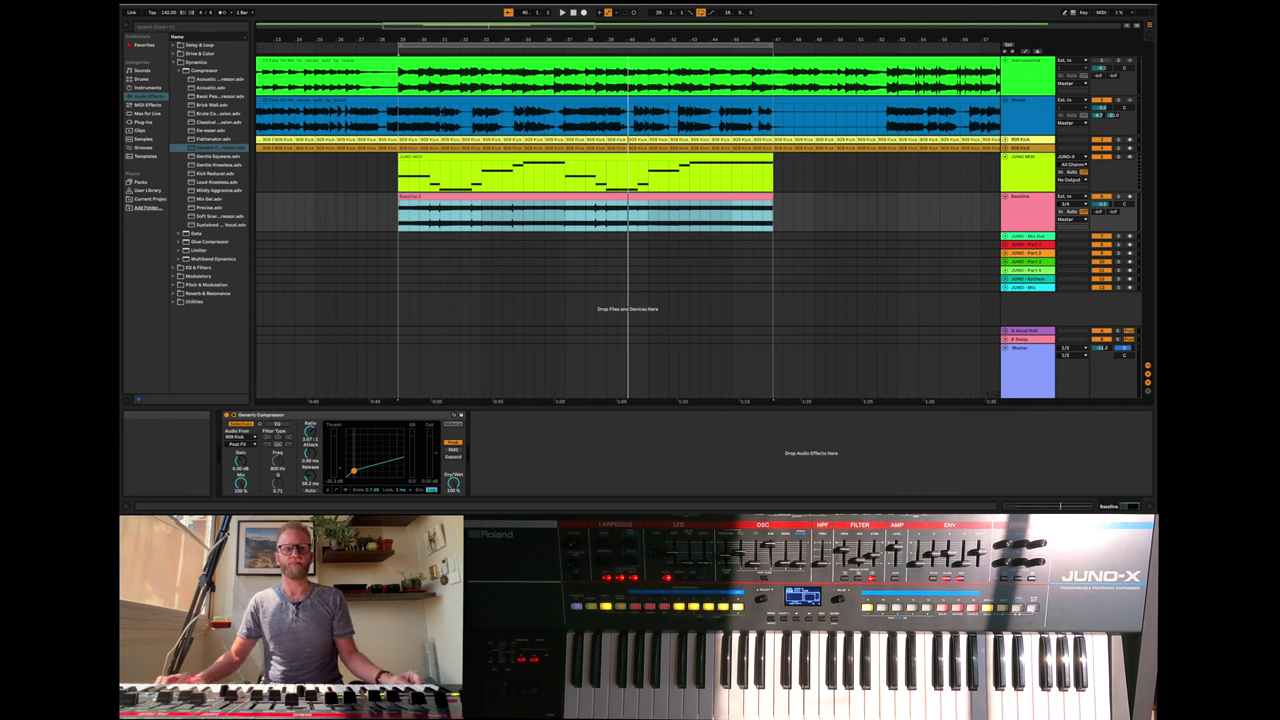
{"action": "left_click", "coordinate": [573, 13]}
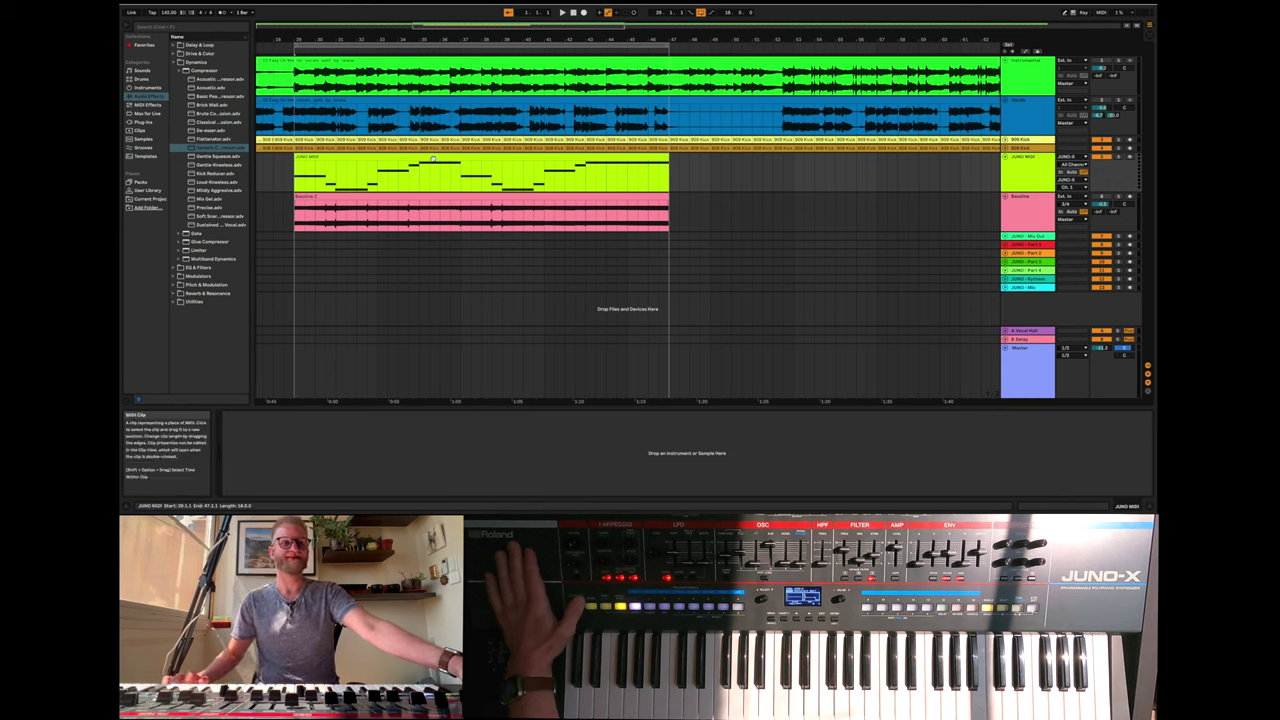
- Add the Ubiquitous Arpeggiator preset from the MIDI effects to the JUNO MIDI track's device chain
{"action": "double_click", "coordinate": [437, 157]}
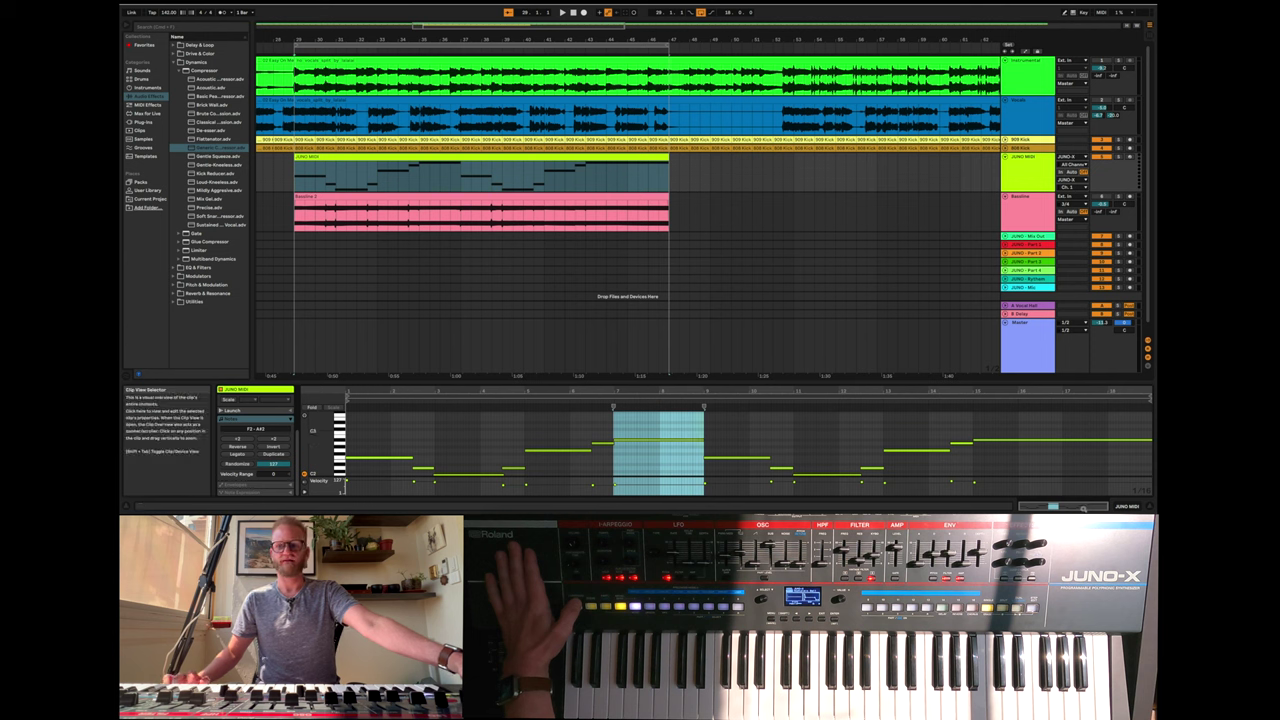
{"action": "left_click", "coordinate": [1117, 508]}
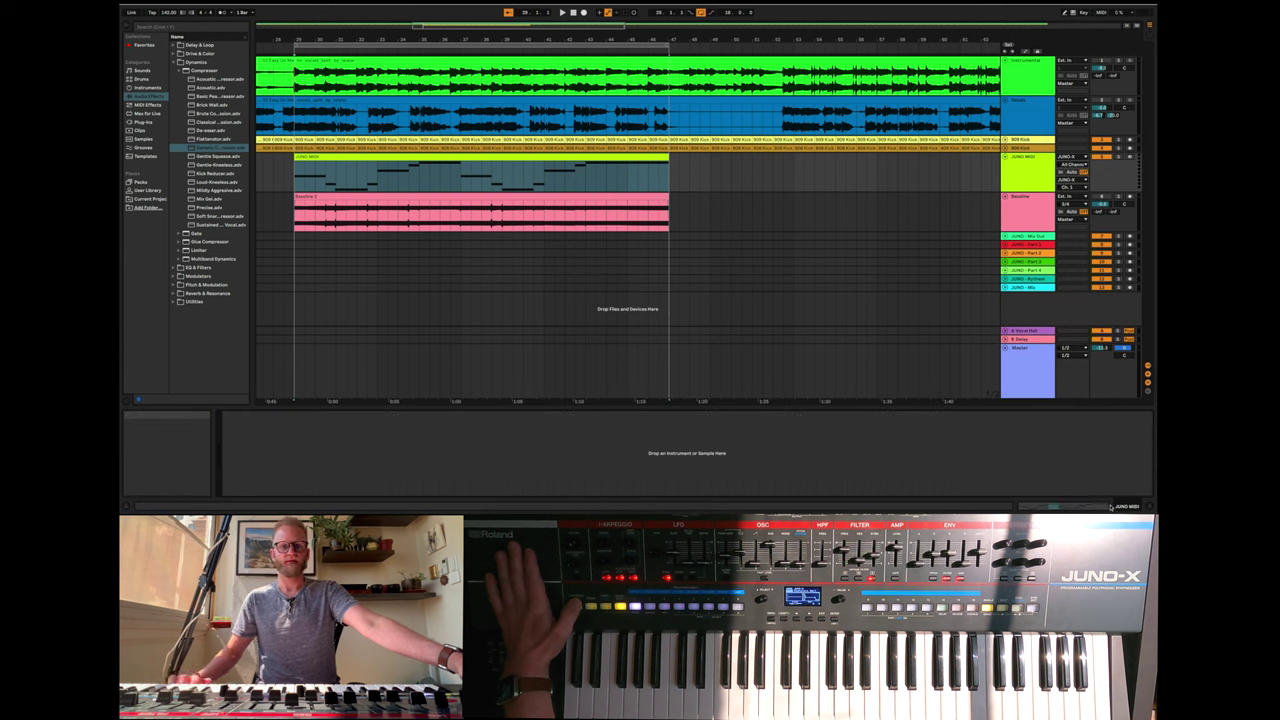
{"action": "left_click", "coordinate": [146, 105]}
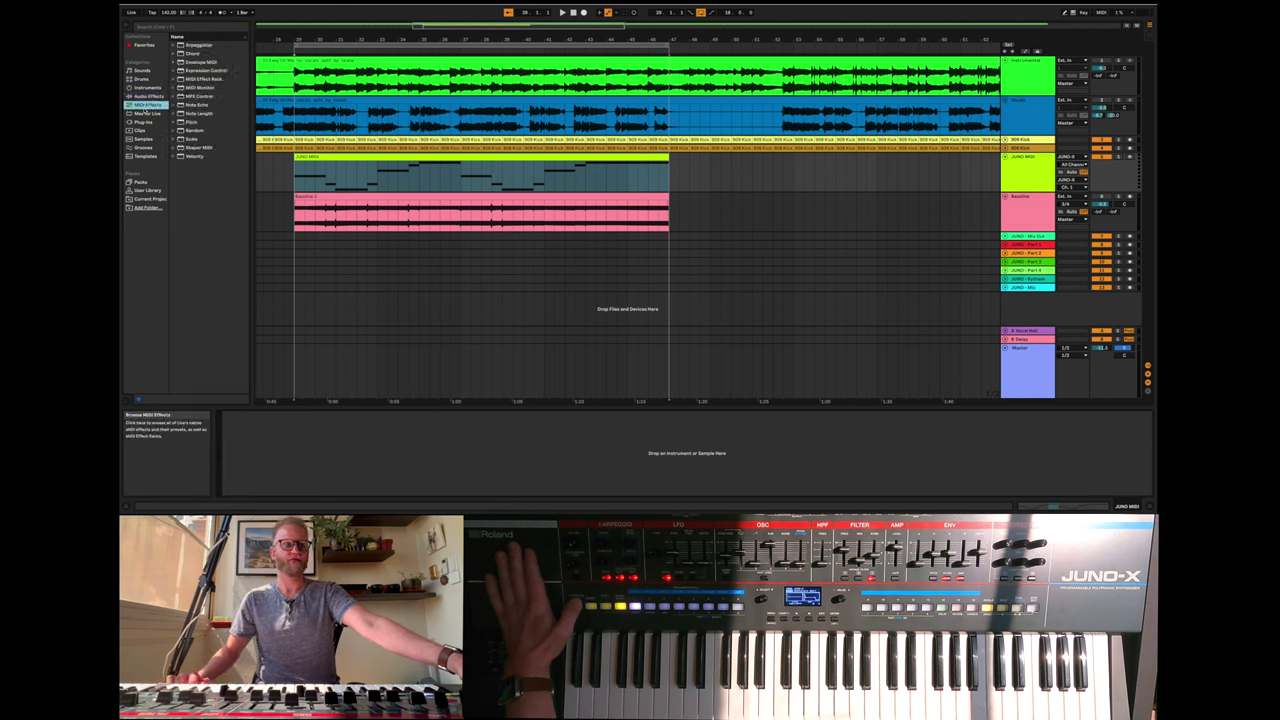
{"action": "left_click", "coordinate": [179, 46]}
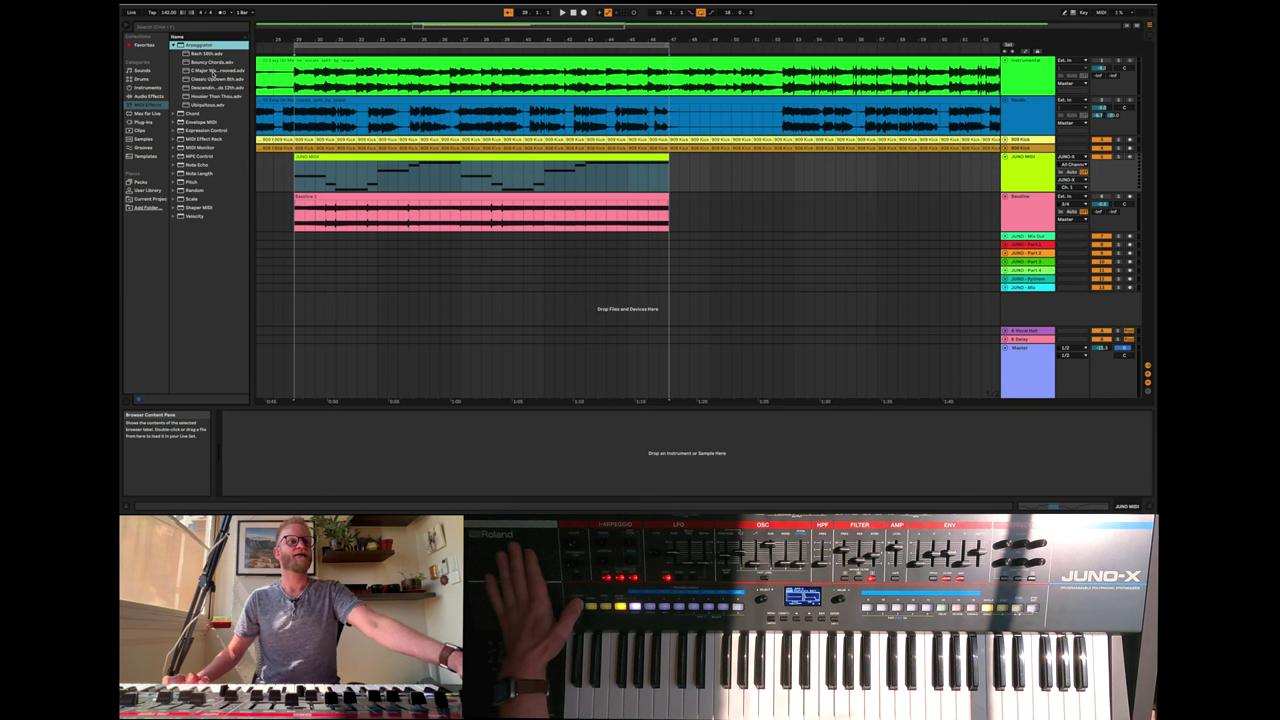
{"action": "left_click", "coordinate": [209, 105]}
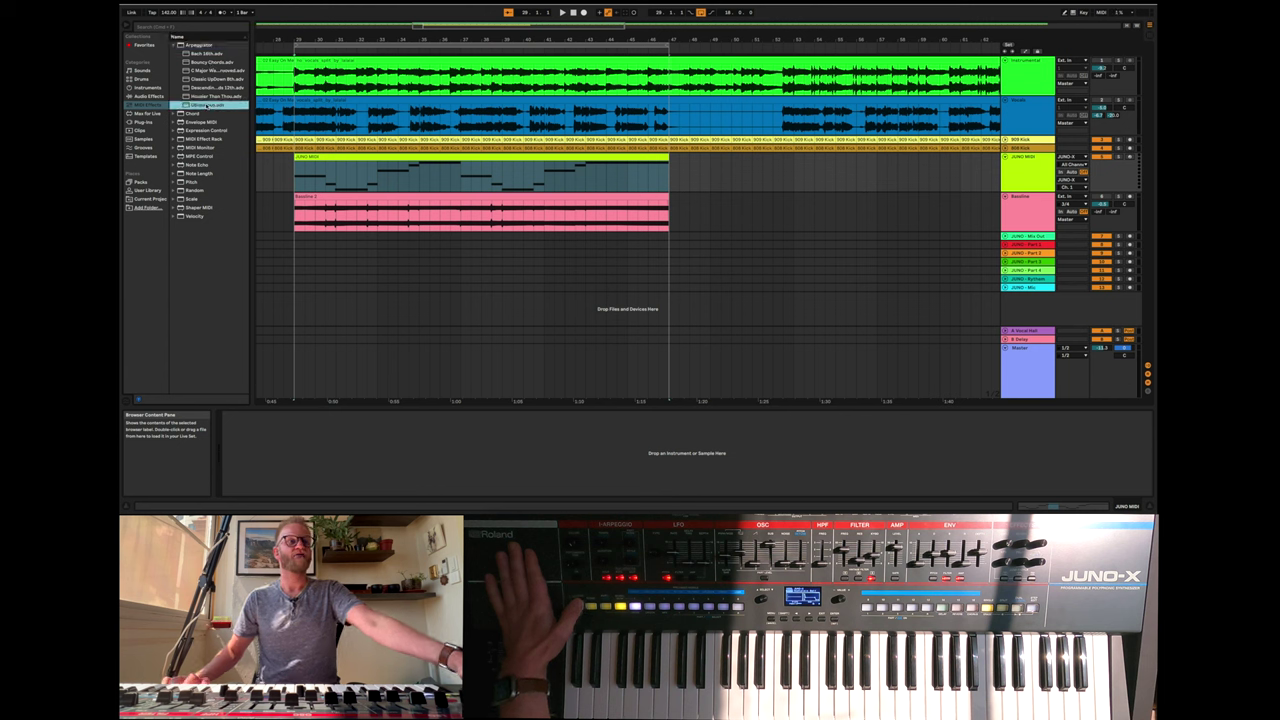
{"action": "left_click_drag", "start_coordinate": [307, 429], "coordinate": [308, 430]}
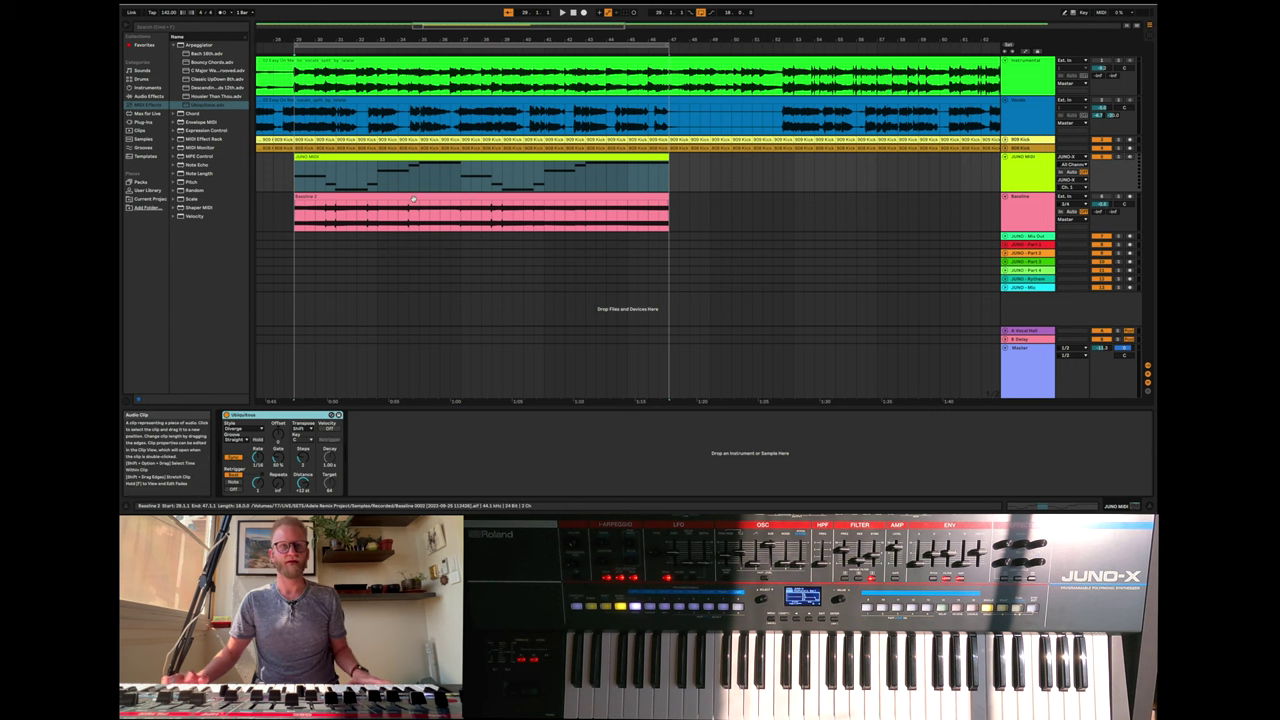
- Set the arpeggiator's groove to Swing 32 while auditioning the looped section, then stop and return to the song start
{"action": "left_click", "coordinate": [563, 12]}
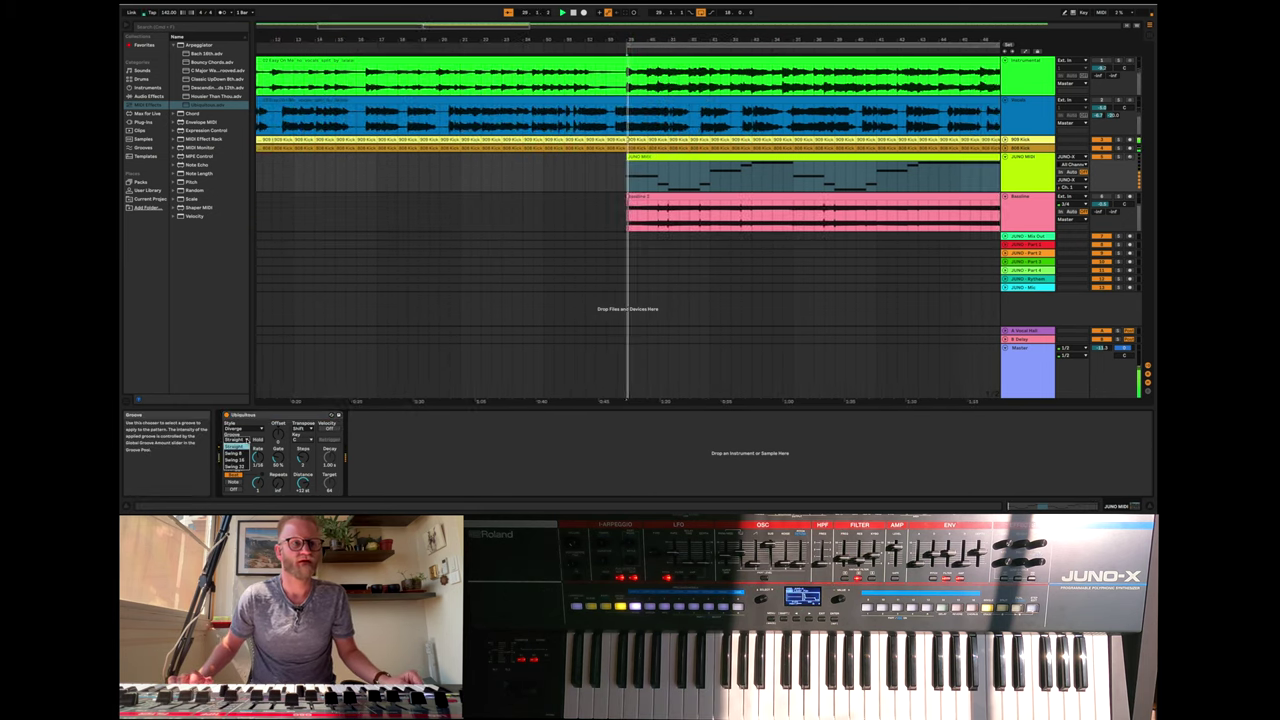
{"action": "left_click", "coordinate": [246, 441]}
{"action": "left_click", "coordinate": [236, 459]}
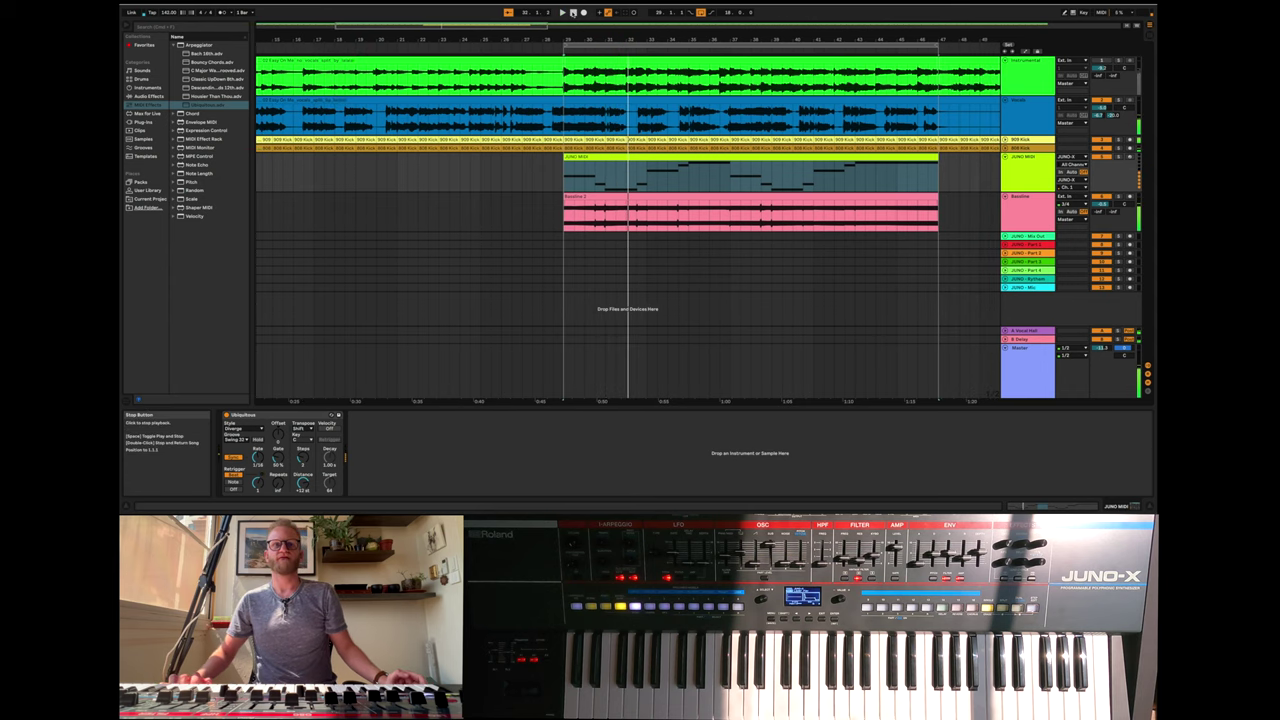
{"action": "left_click", "coordinate": [573, 13]}
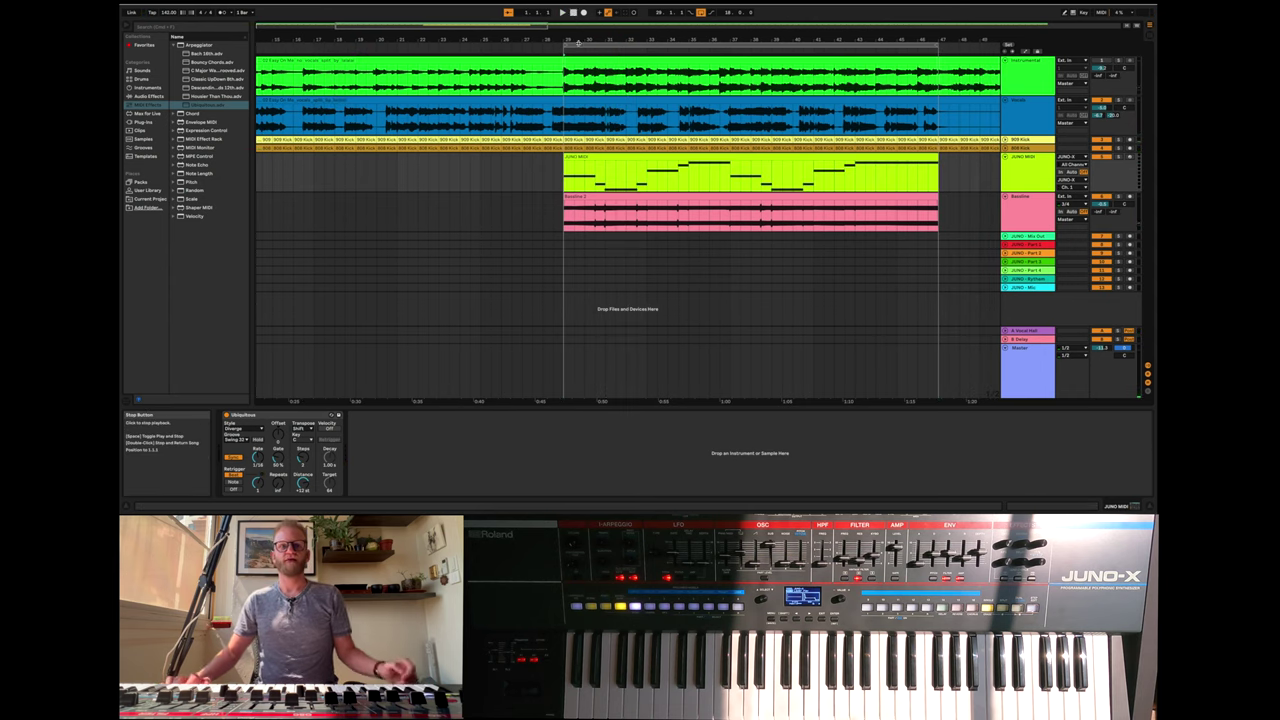
- Insert a purple audio track named Arp below JUNO - Mix Out and set its external input to channels 3/4
{"action": "right_click", "coordinate": [1030, 237]}
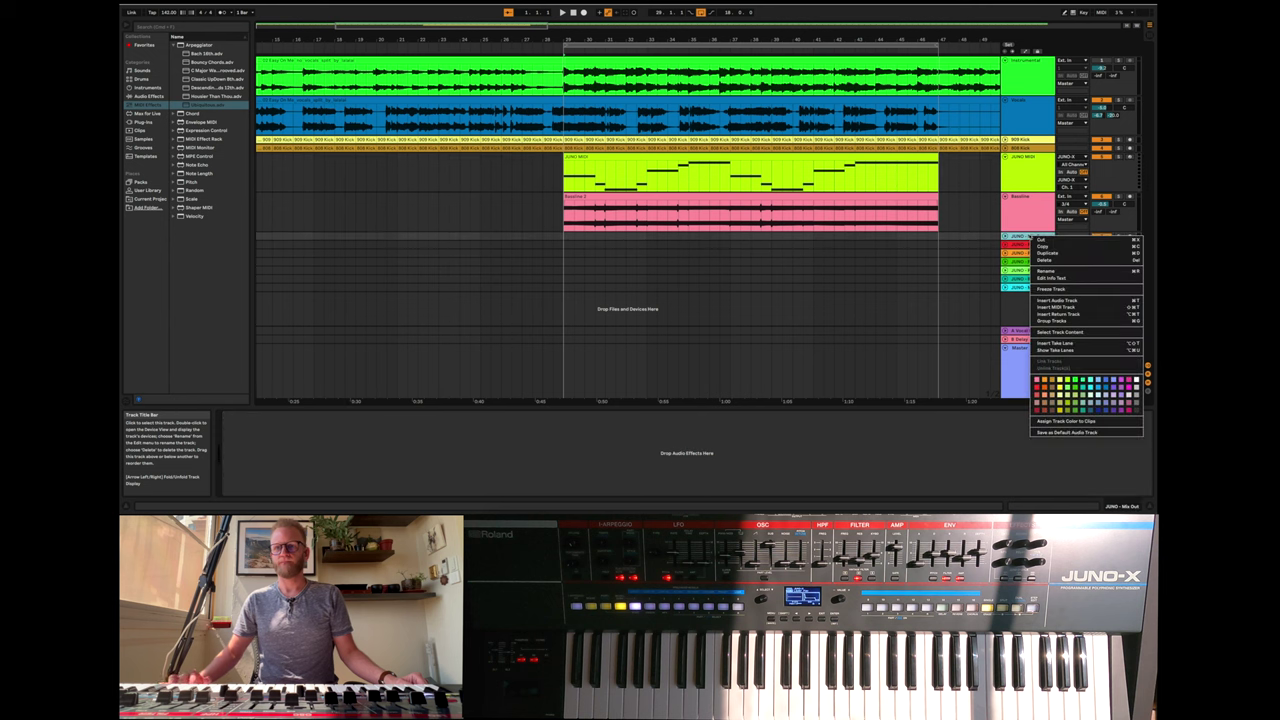
{"action": "left_click", "coordinate": [1075, 302]}
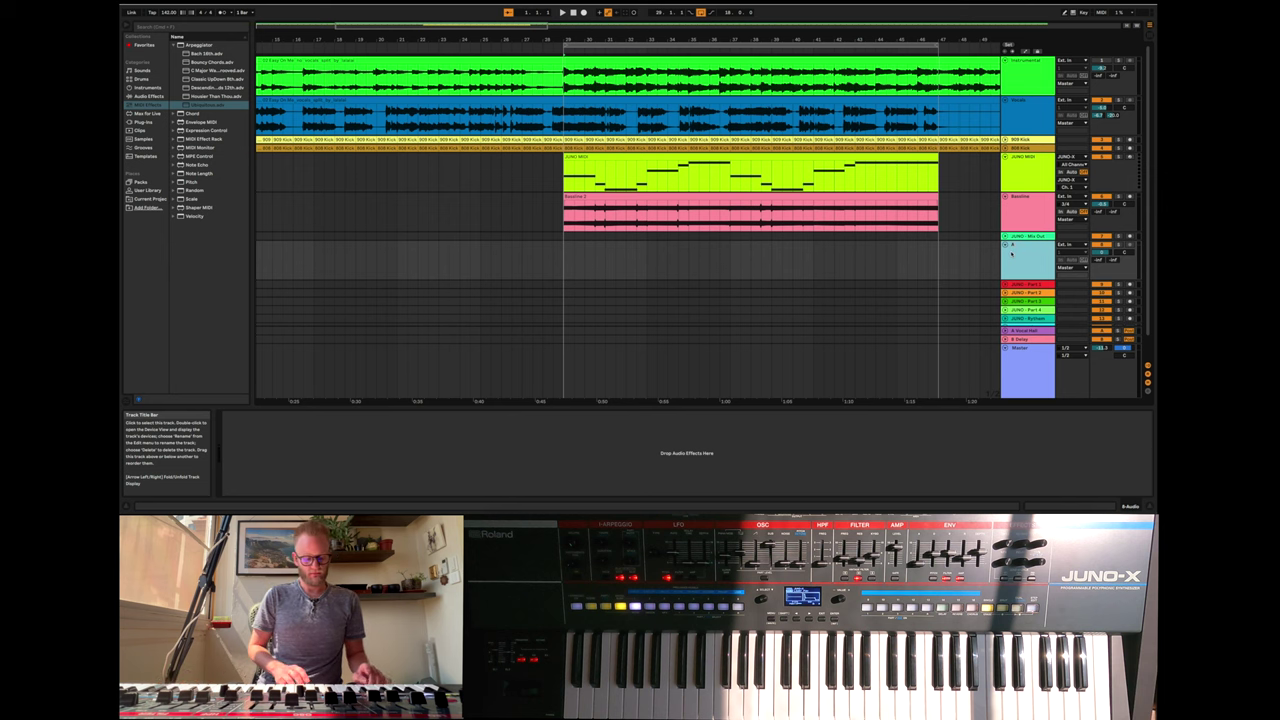
{"action": "left_click", "coordinate": [927, 252]}
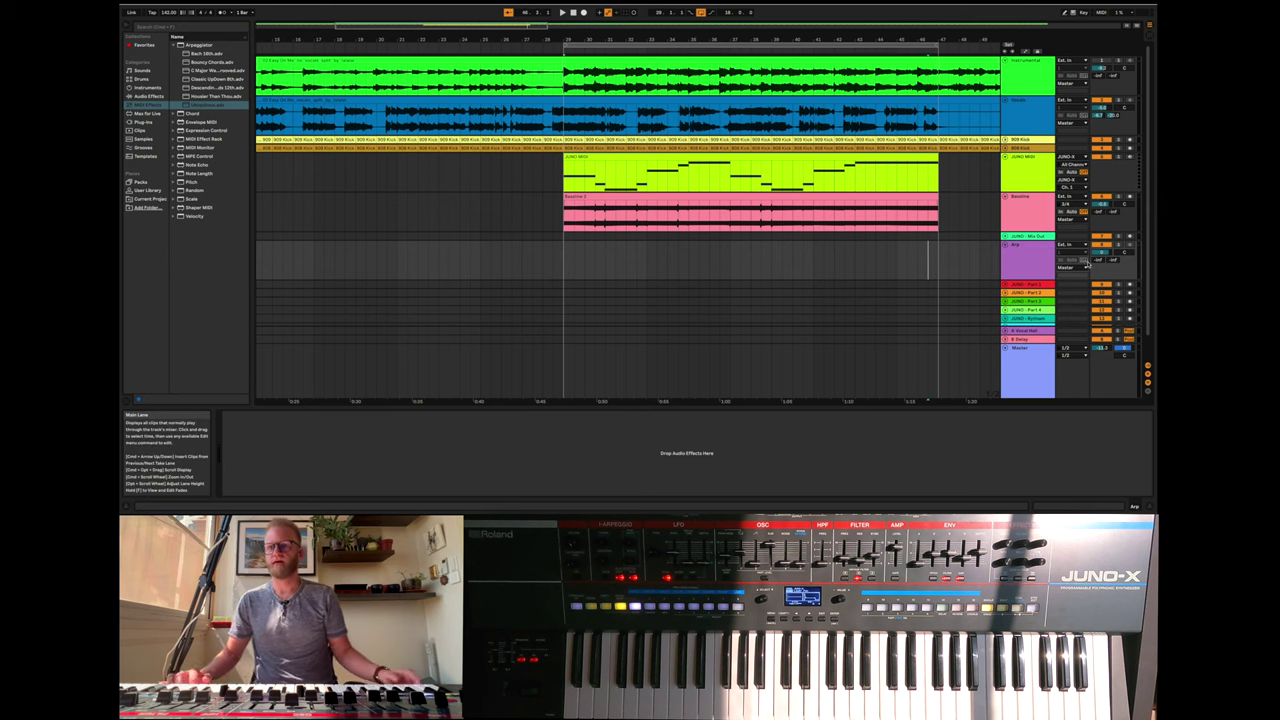
{"action": "left_click", "coordinate": [1077, 245]}
{"action": "left_click", "coordinate": [1072, 252]}
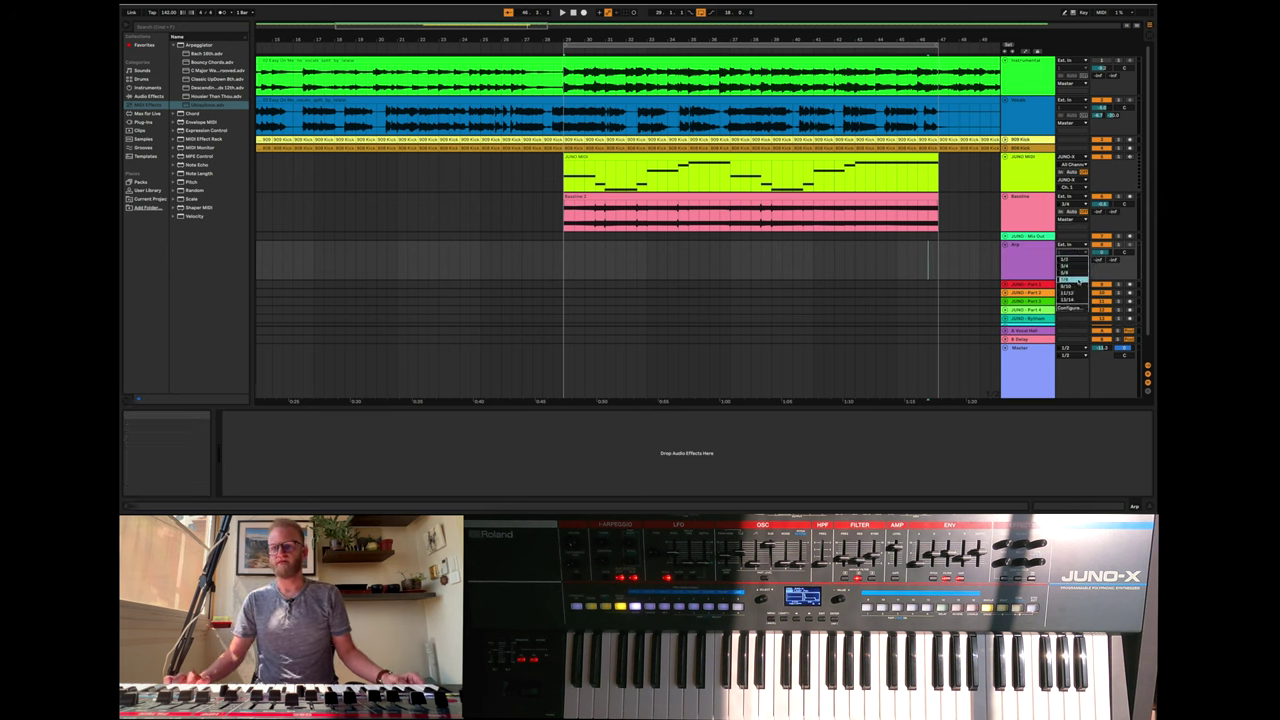
{"action": "left_click", "coordinate": [1080, 266]}
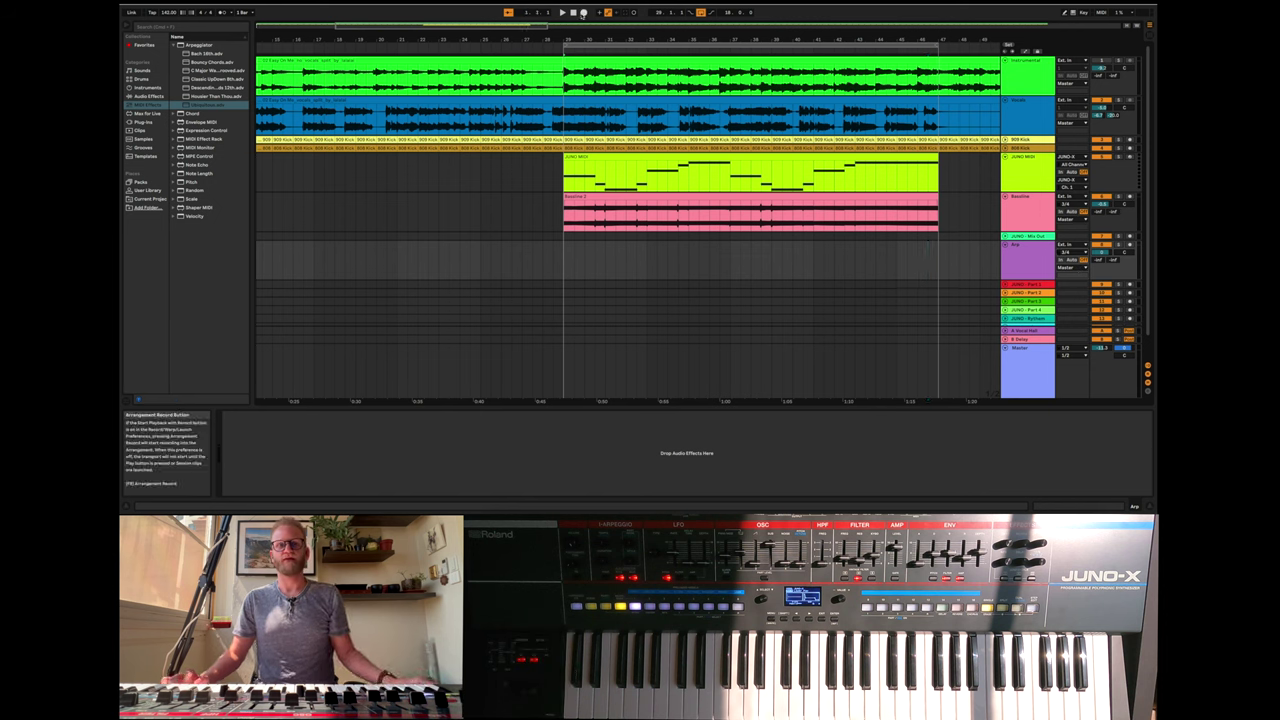
- Arm the Arp track, record the arpeggio over bars 29 to 47 with punch-in on, and return to 1.1.1
{"action": "left_click", "coordinate": [1130, 245]}
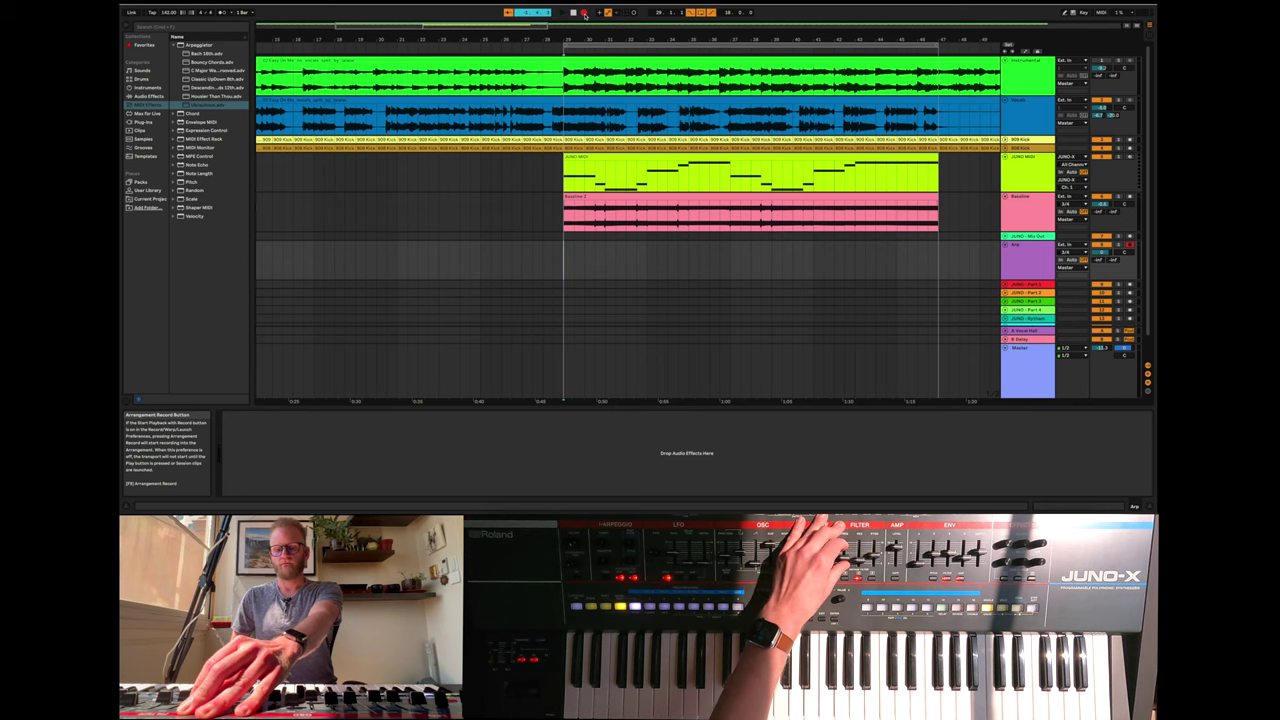
{"action": "left_click", "coordinate": [585, 13]}
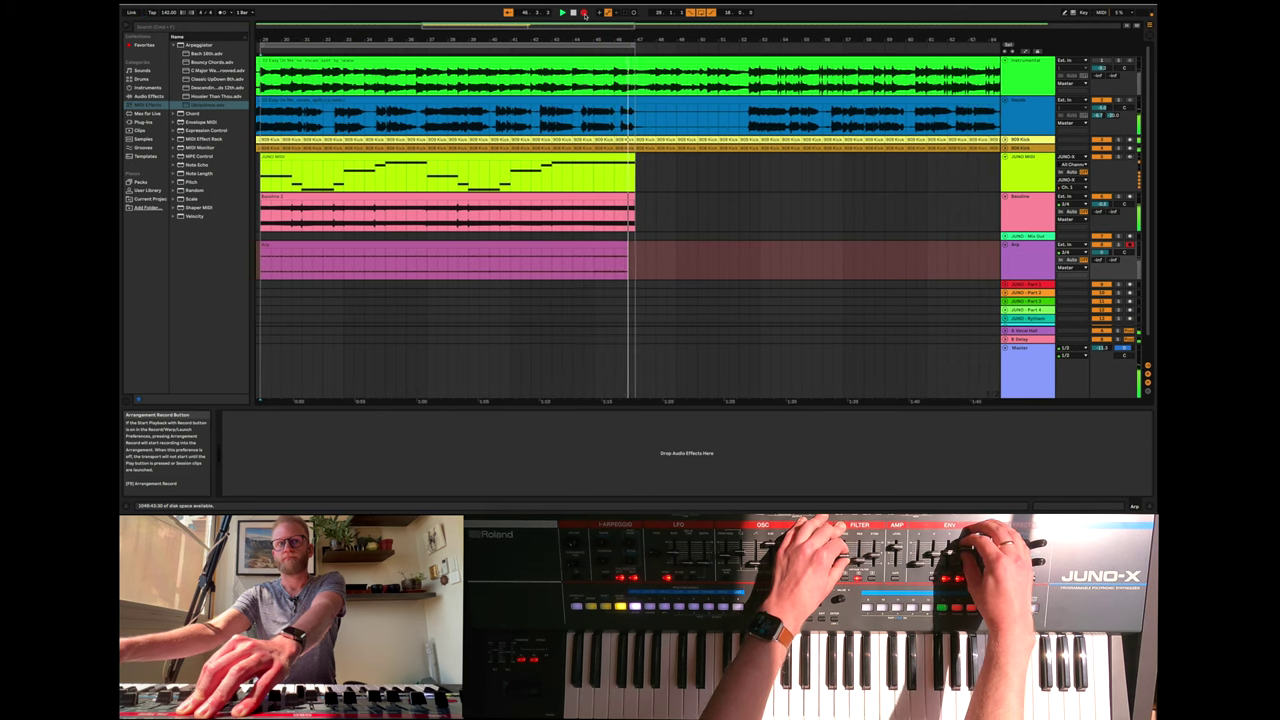
{"action": "left_click", "coordinate": [576, 13]}
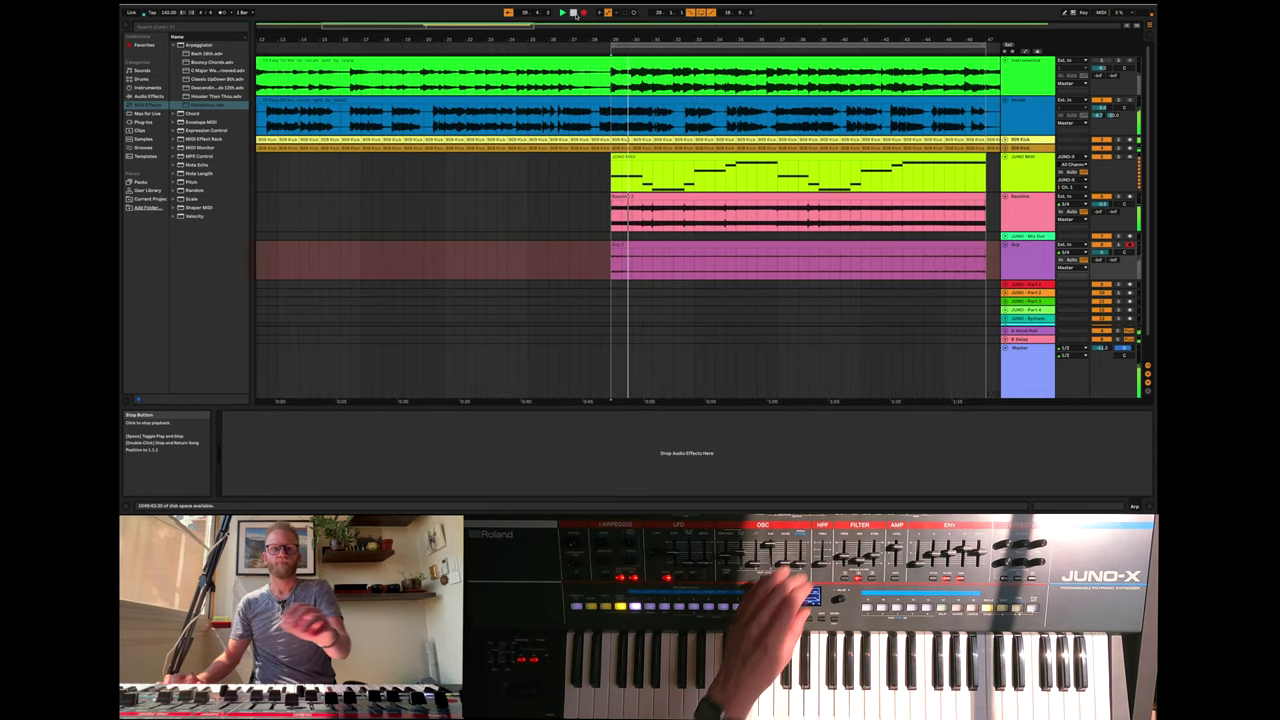
{"action": "left_click", "coordinate": [576, 14]}
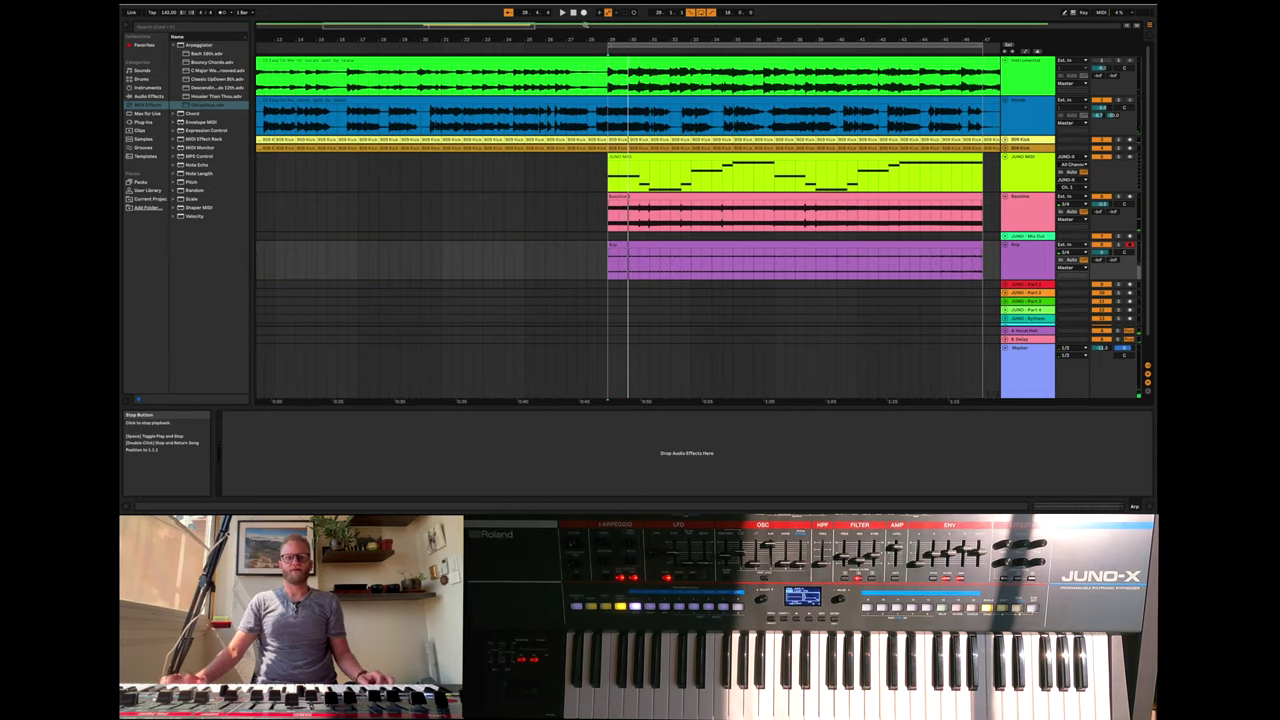
{"action": "left_click", "coordinate": [575, 13]}
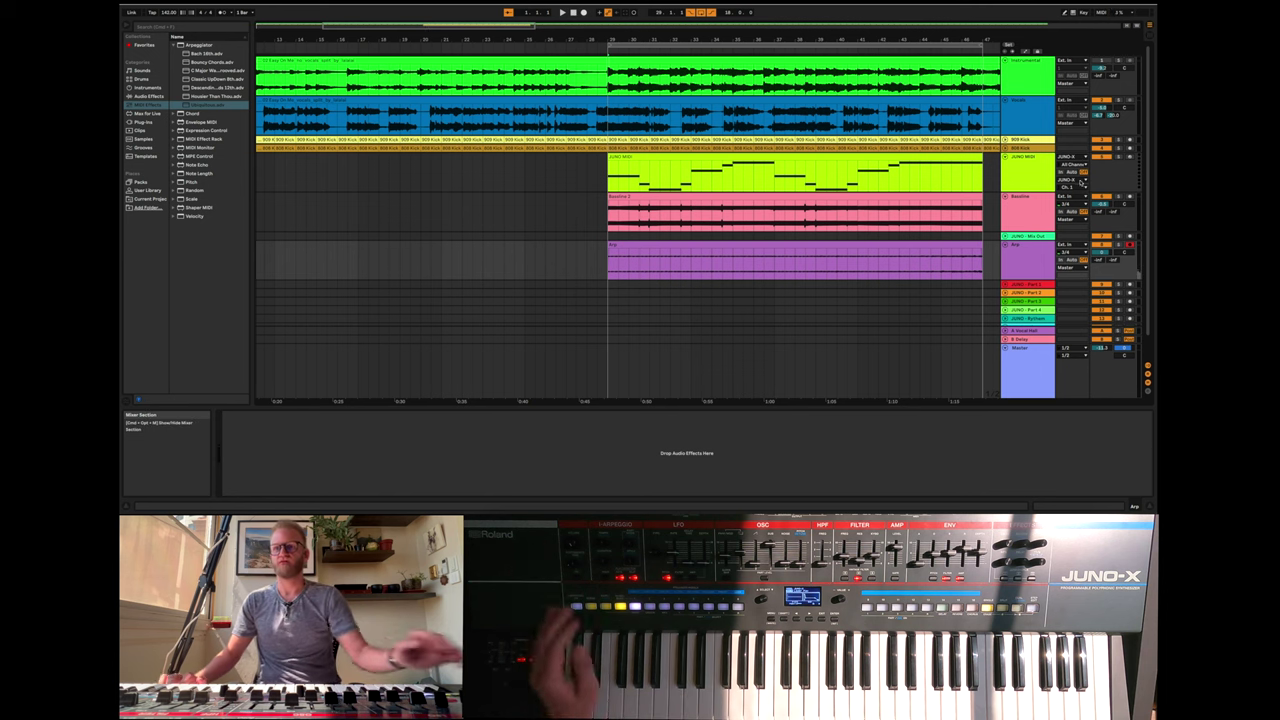
- Set the JUNO MIDI track's output to No Output and play back the recorded Arp audio with the mix
{"action": "left_click", "coordinate": [1081, 183]}
{"action": "left_click", "coordinate": [1076, 202]}
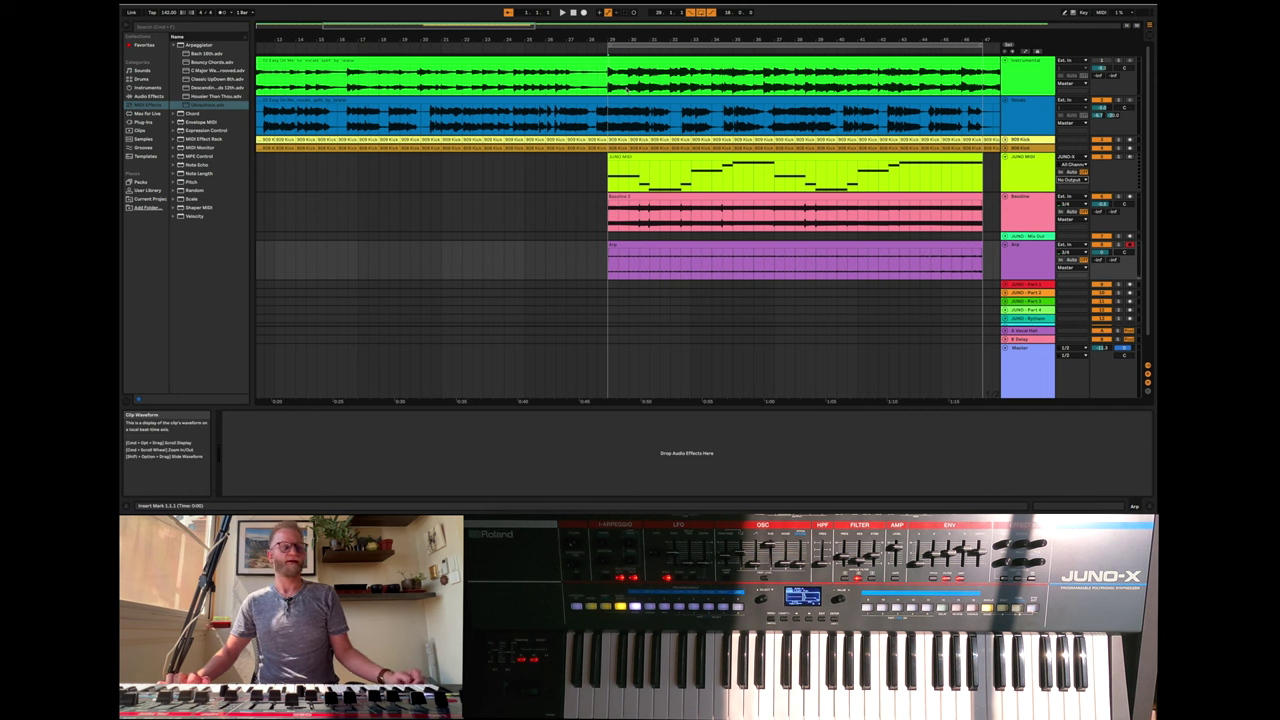
{"action": "left_click", "coordinate": [562, 12]}
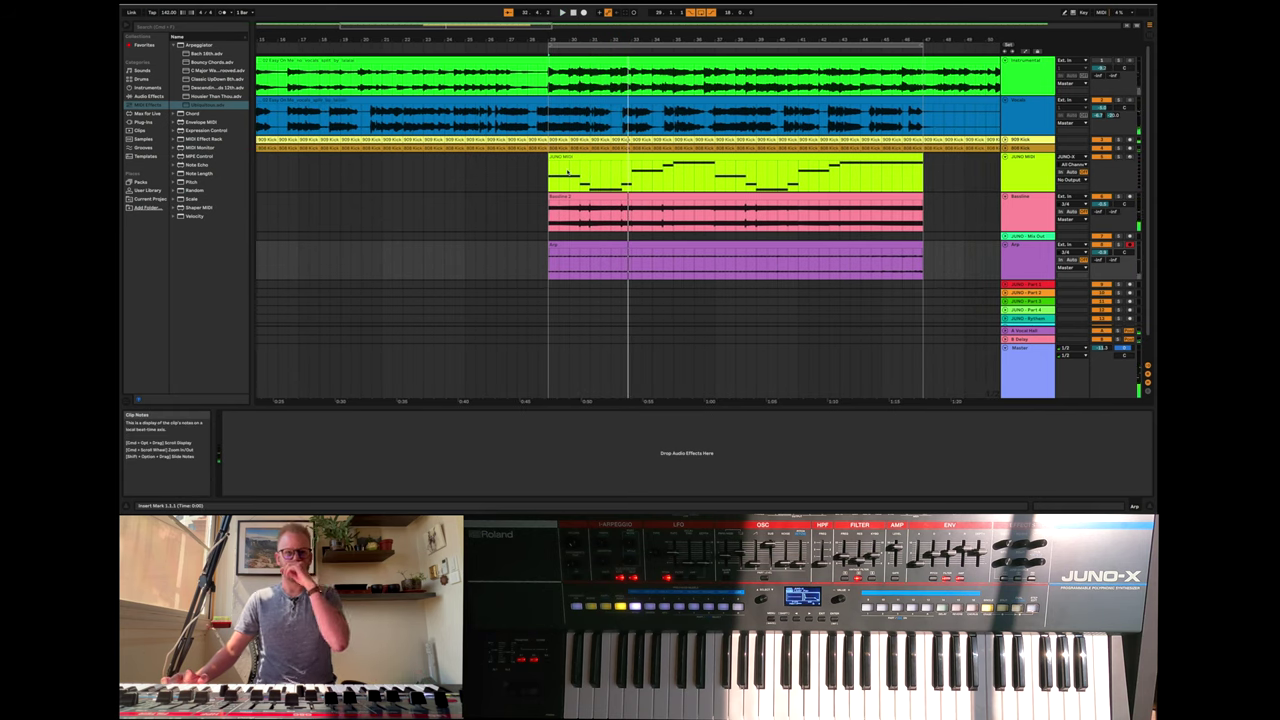
{"action": "scroll", "coordinate": [580, 250], "scroll_direction": "right", "scroll_amount": 3}
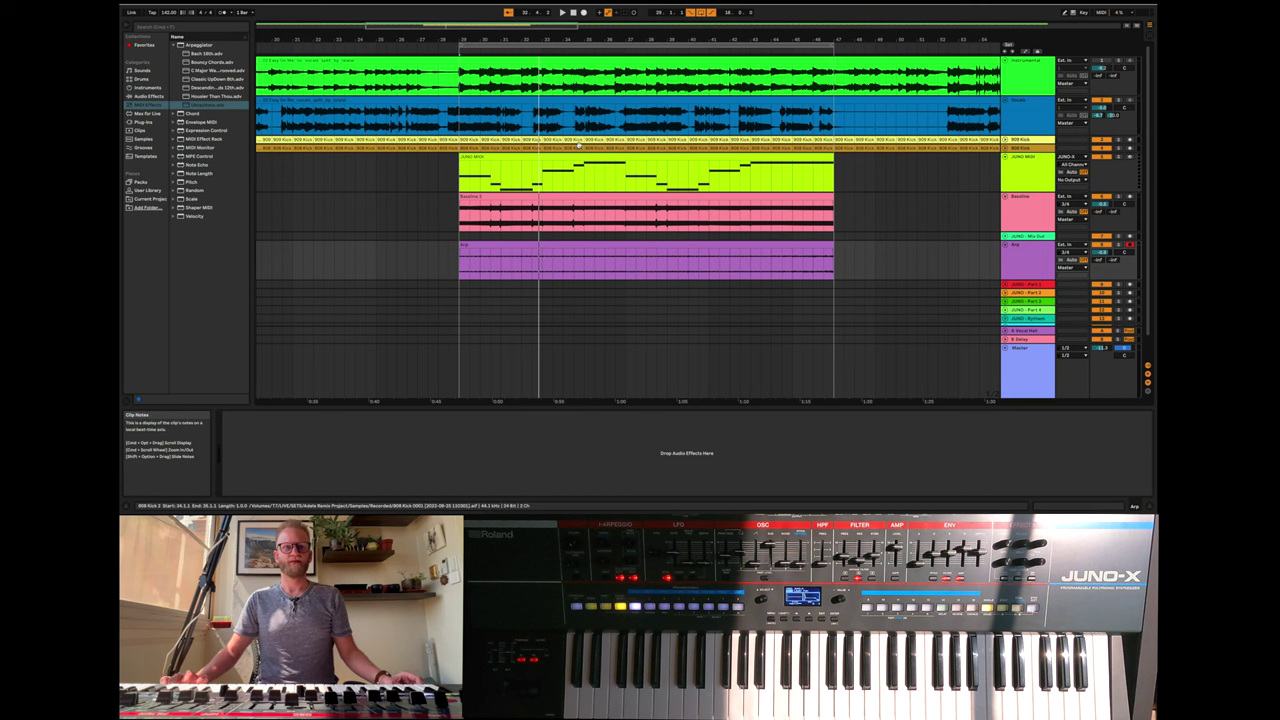
- Open the JUNO MIDI clip in the note editor and examine the pitches of its notes
{"action": "left_click", "coordinate": [570, 158]}
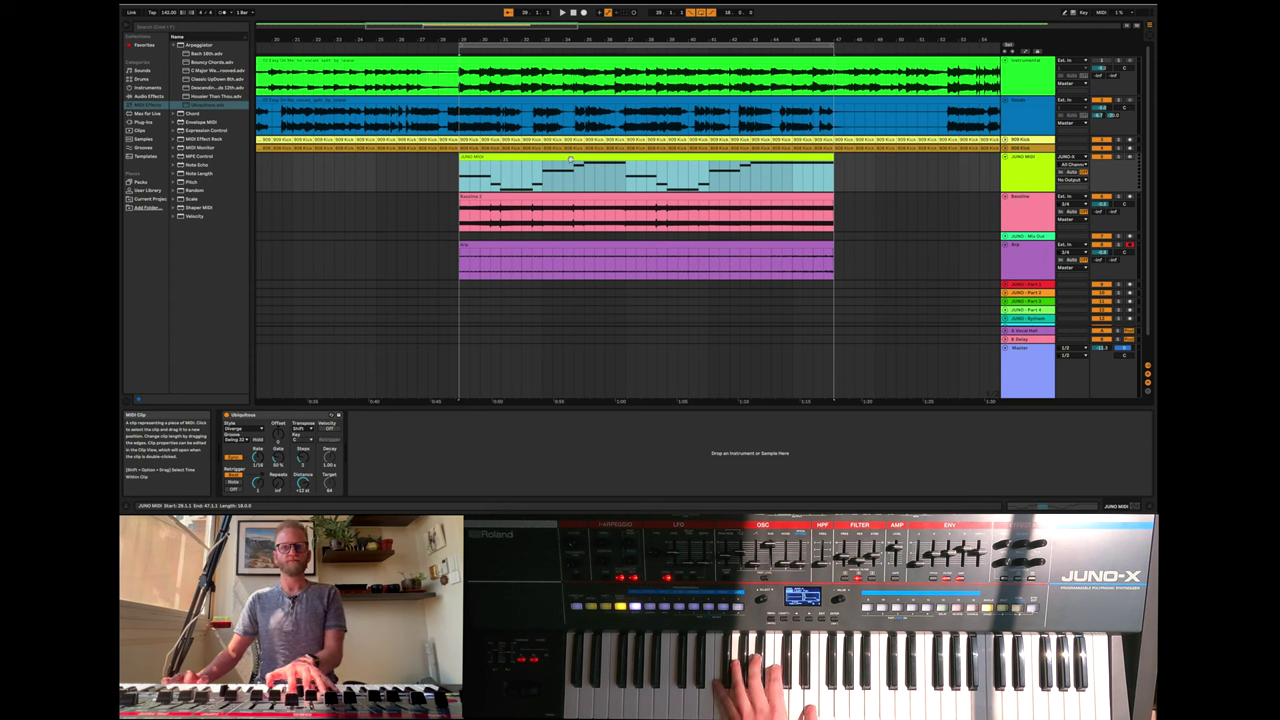
{"action": "double_click", "coordinate": [574, 160]}
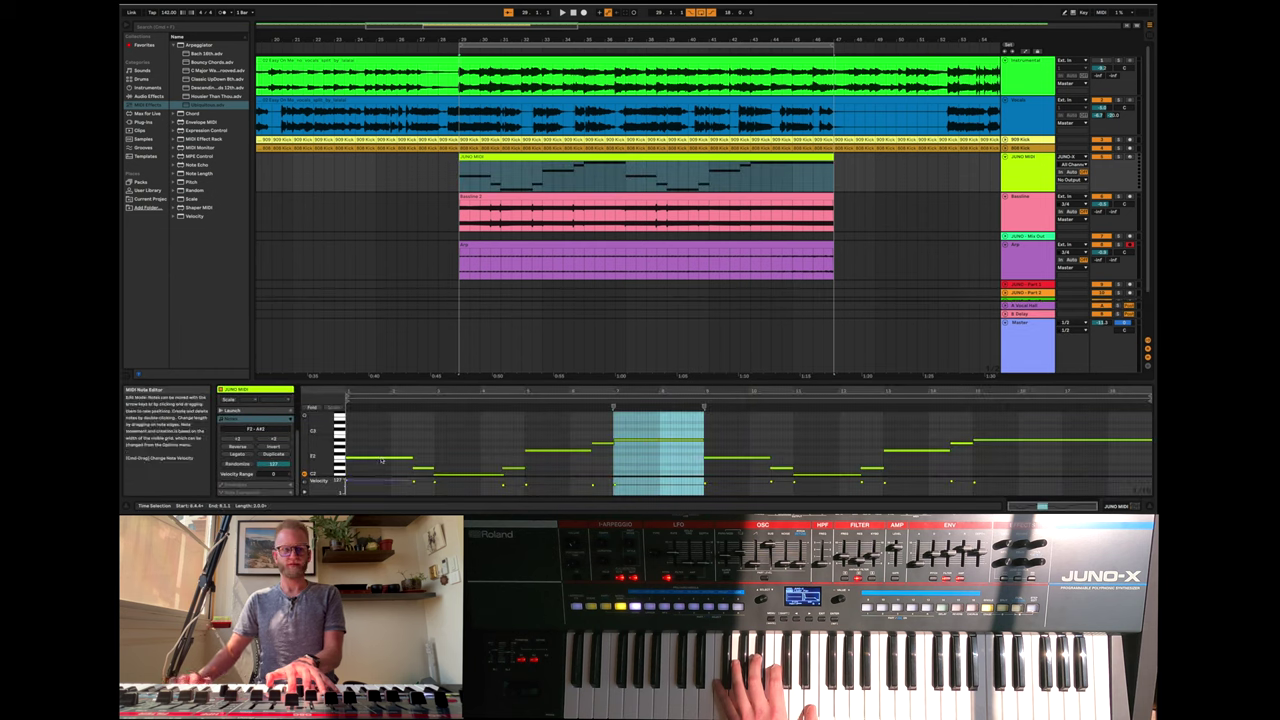
{"action": "scroll", "coordinate": [381, 460], "scroll_direction": "down", "scroll_amount": 4}
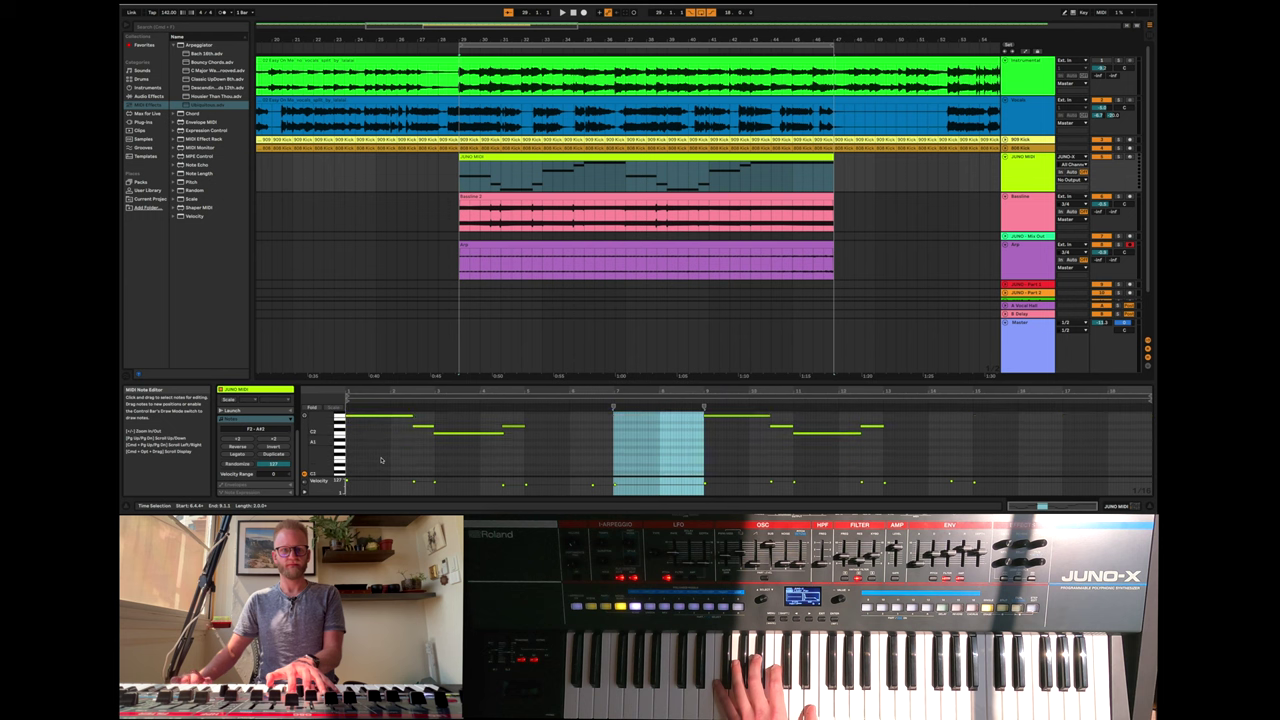
{"action": "scroll", "coordinate": [381, 460], "scroll_direction": "up", "scroll_amount": 4}
{"action": "scroll", "coordinate": [381, 460], "scroll_direction": "down", "scroll_amount": 2}
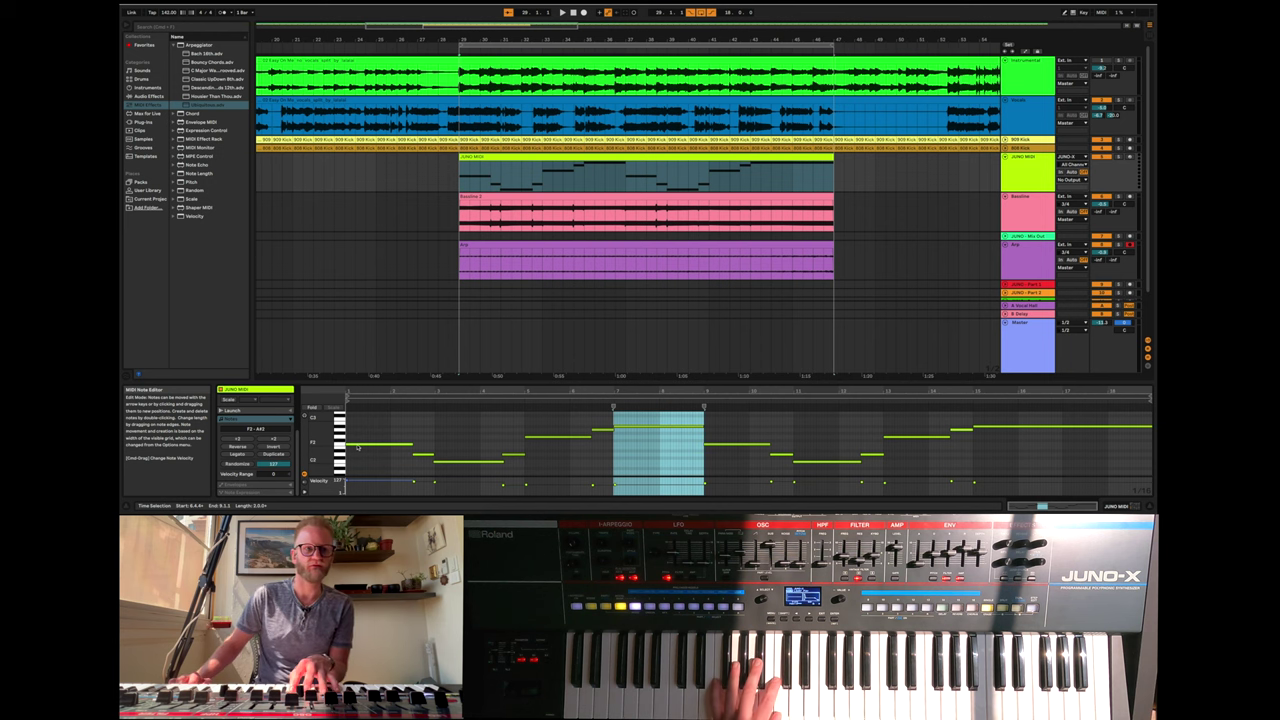
{"action": "left_click", "coordinate": [612, 160]}
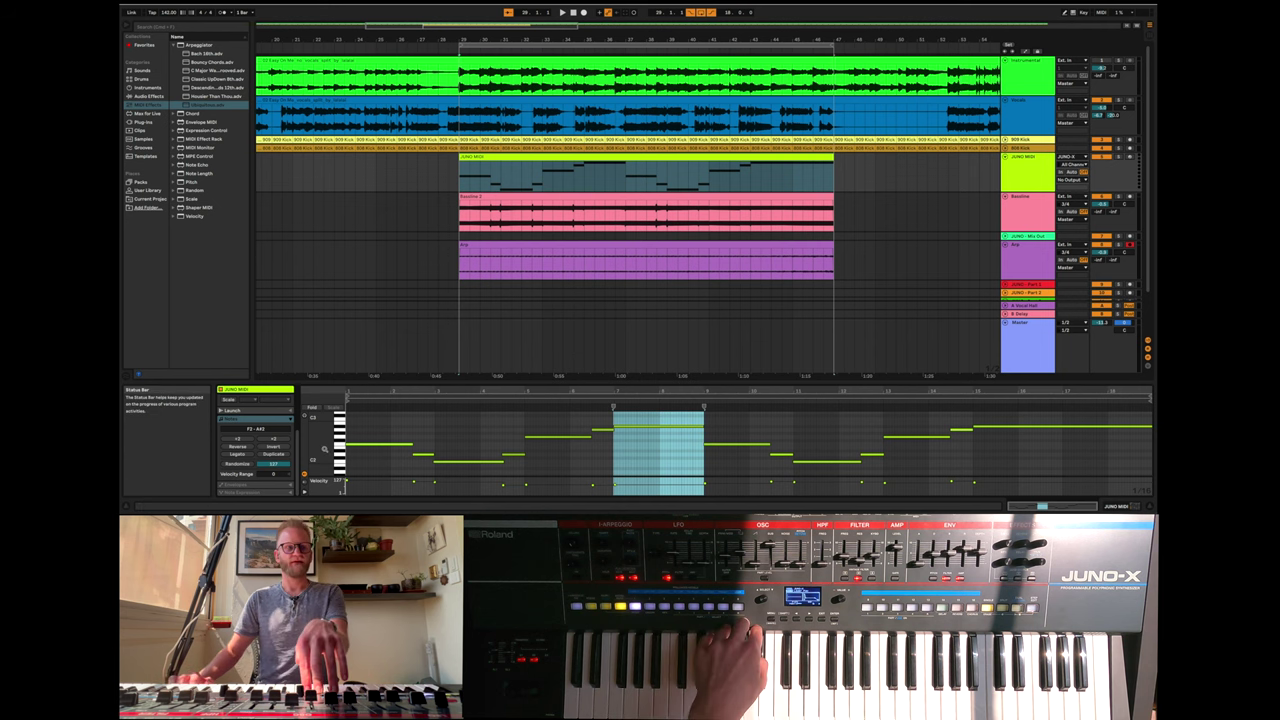
- Fold the JUNO MIDI and Bassline tracks in the arrangement
{"action": "left_click", "coordinate": [1006, 158]}
{"action": "left_click", "coordinate": [1006, 166]}
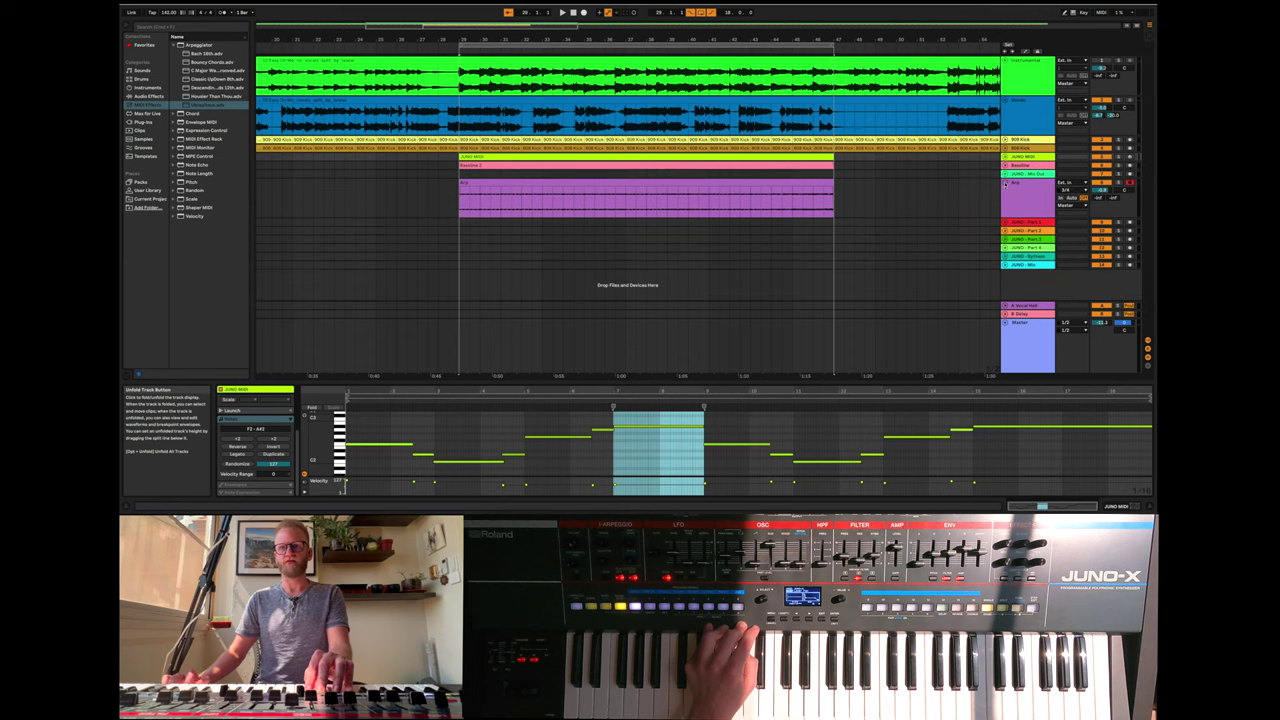
{"action": "left_click", "coordinate": [1006, 183]}
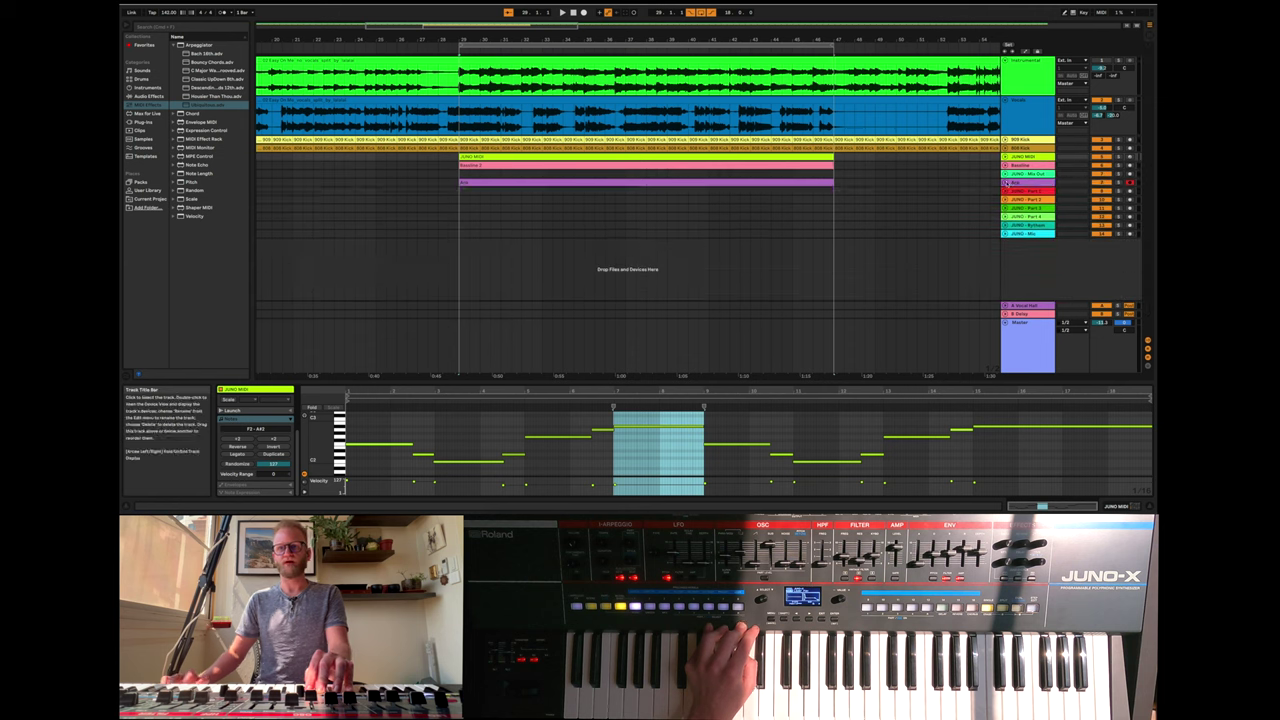
{"action": "left_click", "coordinate": [1006, 183]}
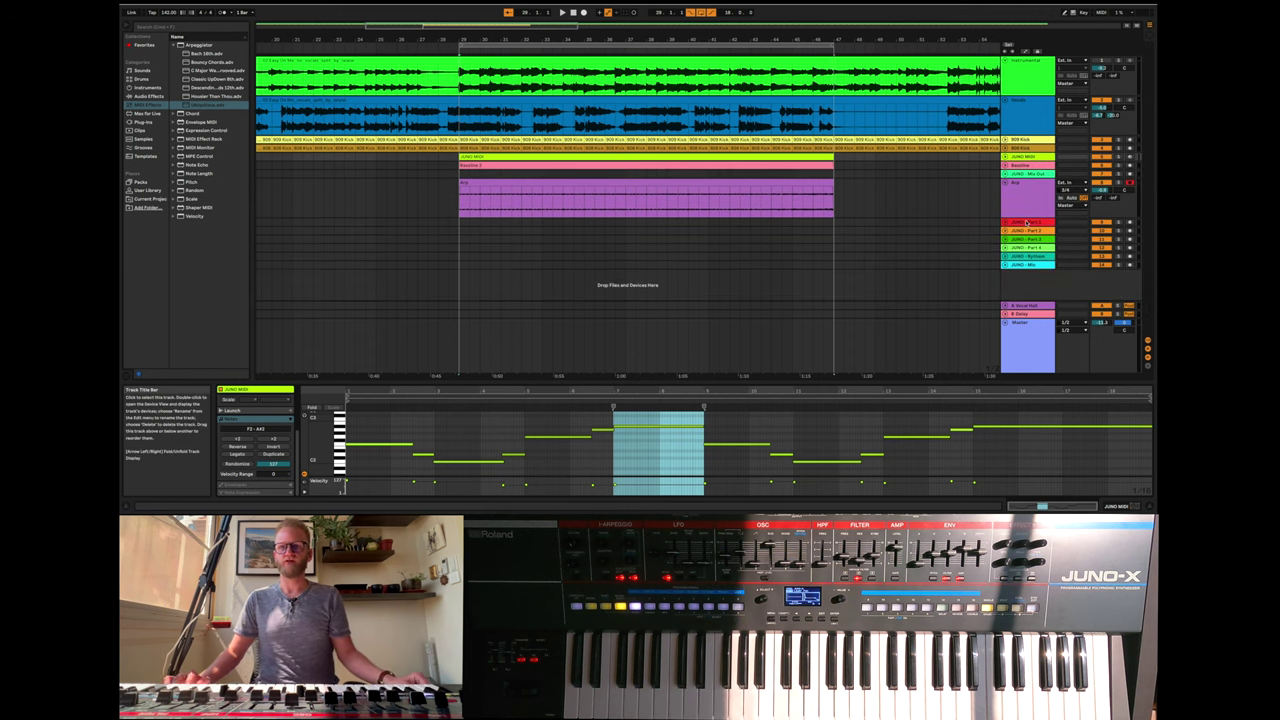
- Insert an audio track named Lead SH-101 below the JUNO - Part 1 track
{"action": "right_click", "coordinate": [1027, 222]}
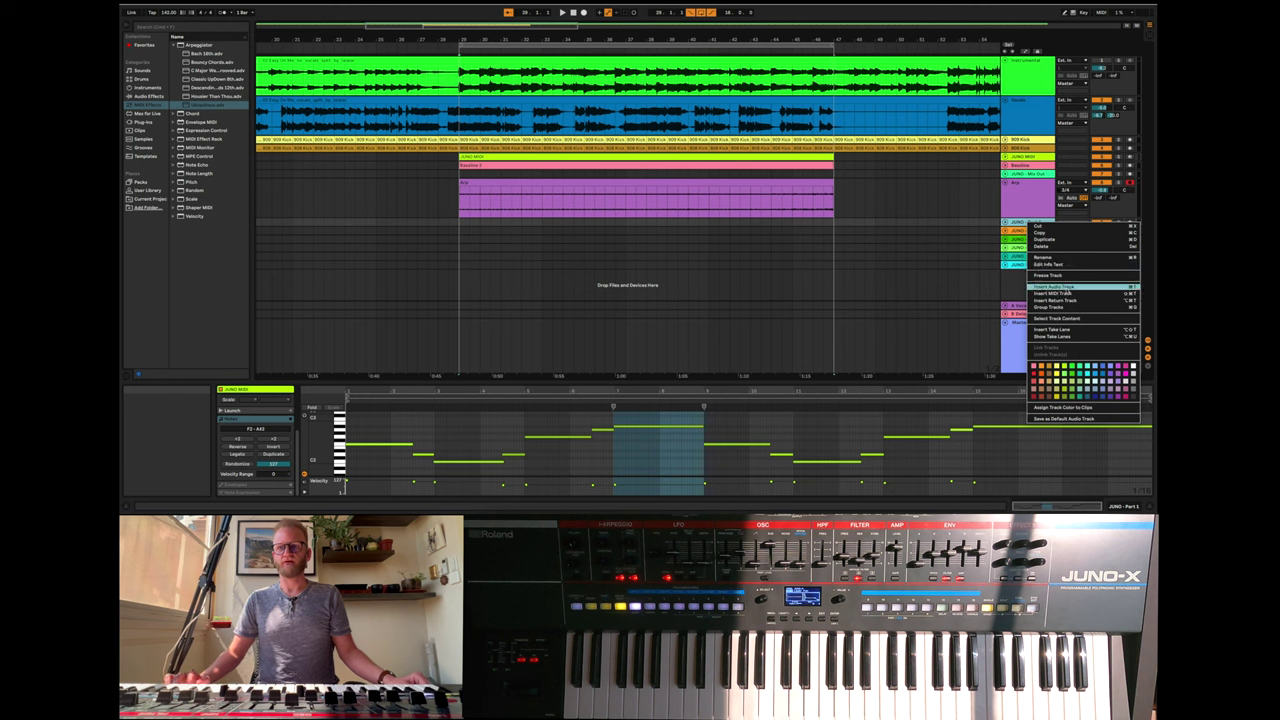
{"action": "left_click", "coordinate": [1054, 287]}
{"action": "left_click", "coordinate": [1031, 243]}
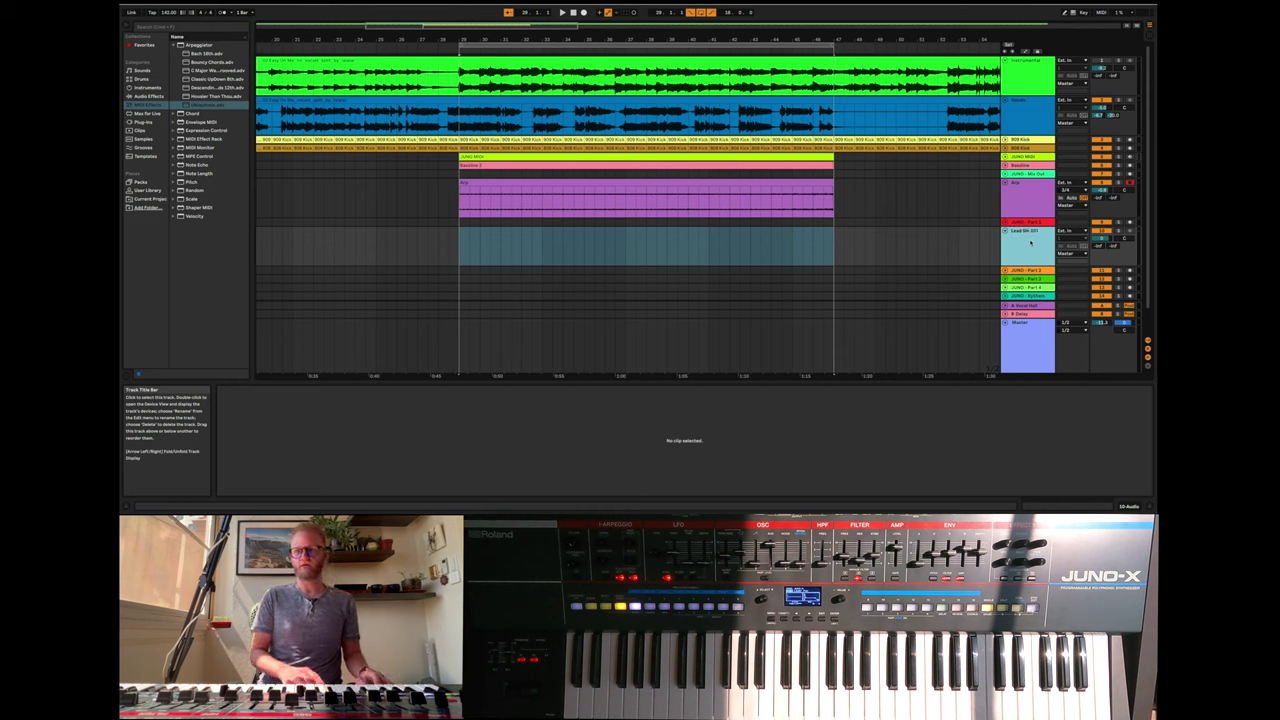
{"action": "left_click", "coordinate": [921, 242]}
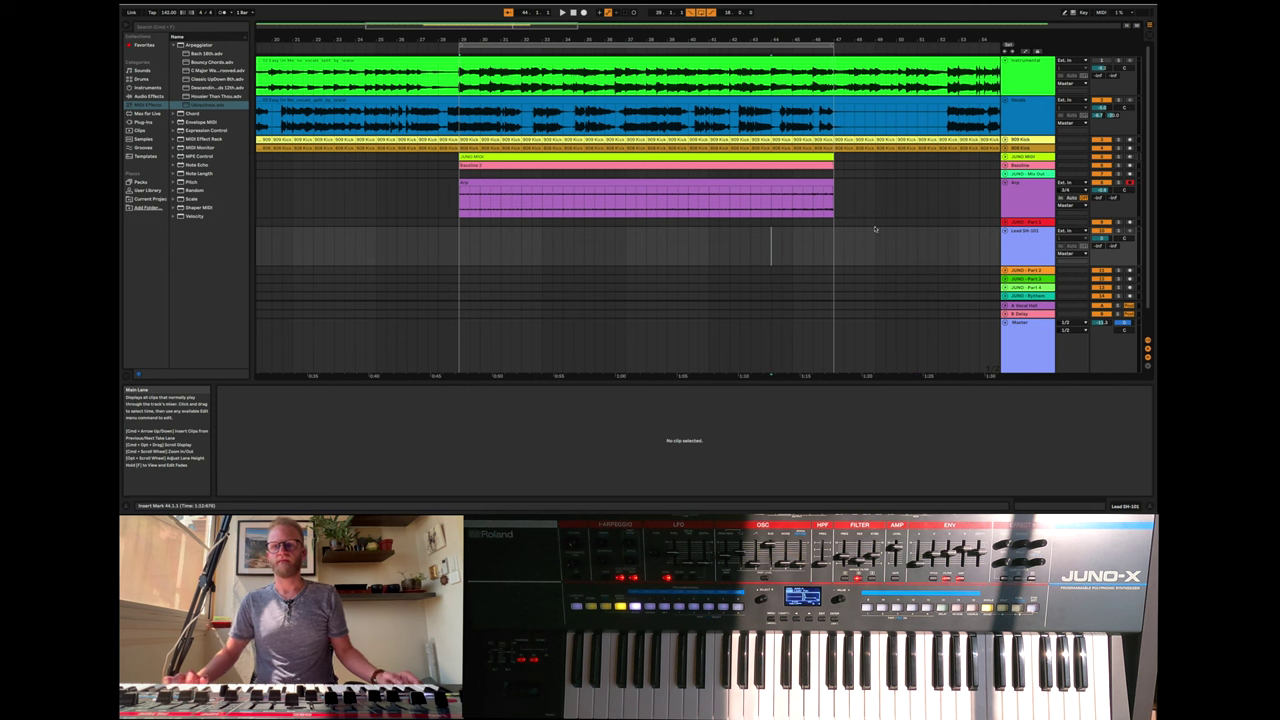
- Fold the Arp track and reorder the tracks so Arp comes first, followed by Bassline and JUNO MIDI
{"action": "left_click", "coordinate": [1067, 190]}
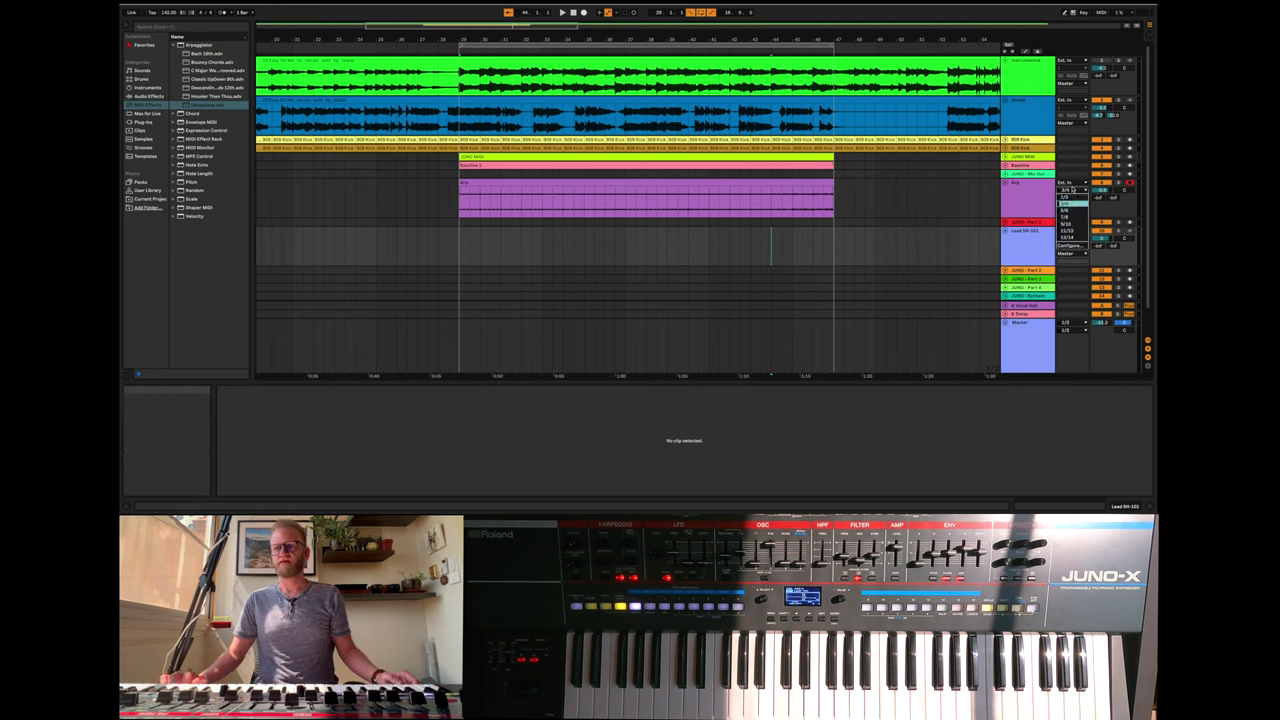
{"action": "left_click", "coordinate": [1006, 183]}
{"action": "left_click", "coordinate": [1006, 183]}
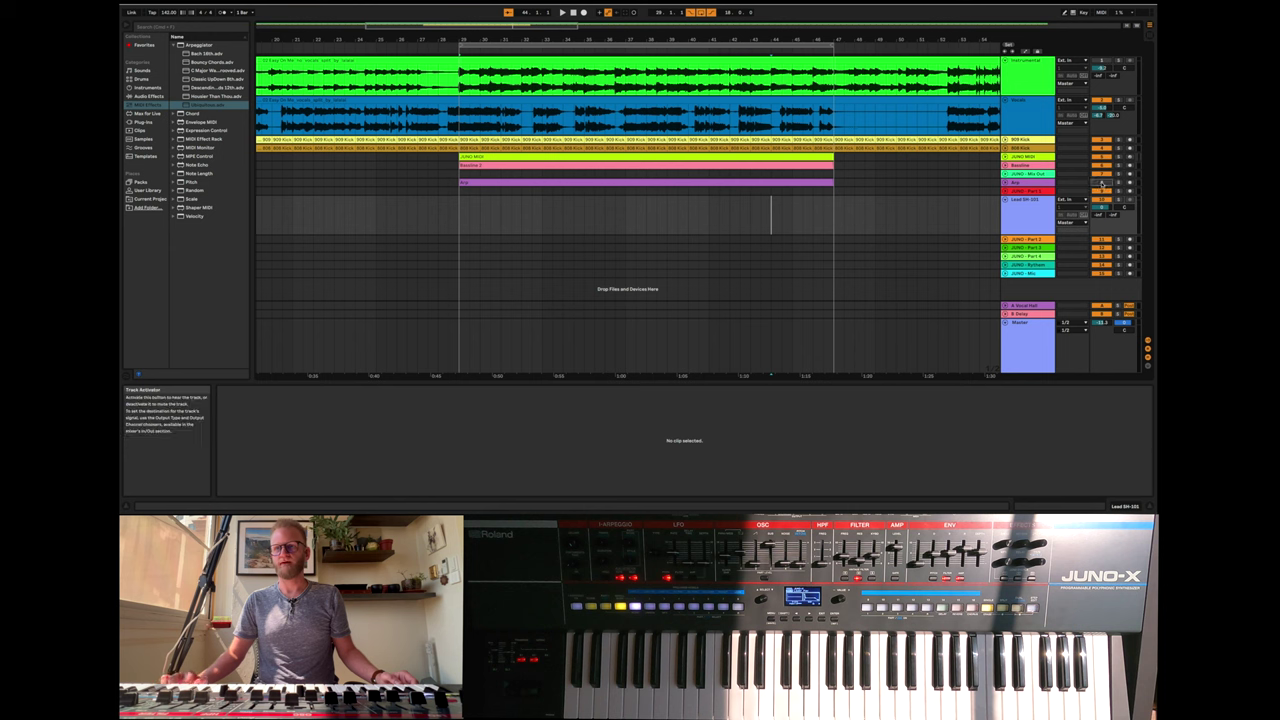
{"action": "mouse_move", "coordinate": [1030, 183]}
{"action": "left_mouse_down"}
{"action": "mouse_move", "coordinate": [1037, 163]}
{"action": "mouse_move", "coordinate": [1038, 180]}
{"action": "left_mouse_up"}
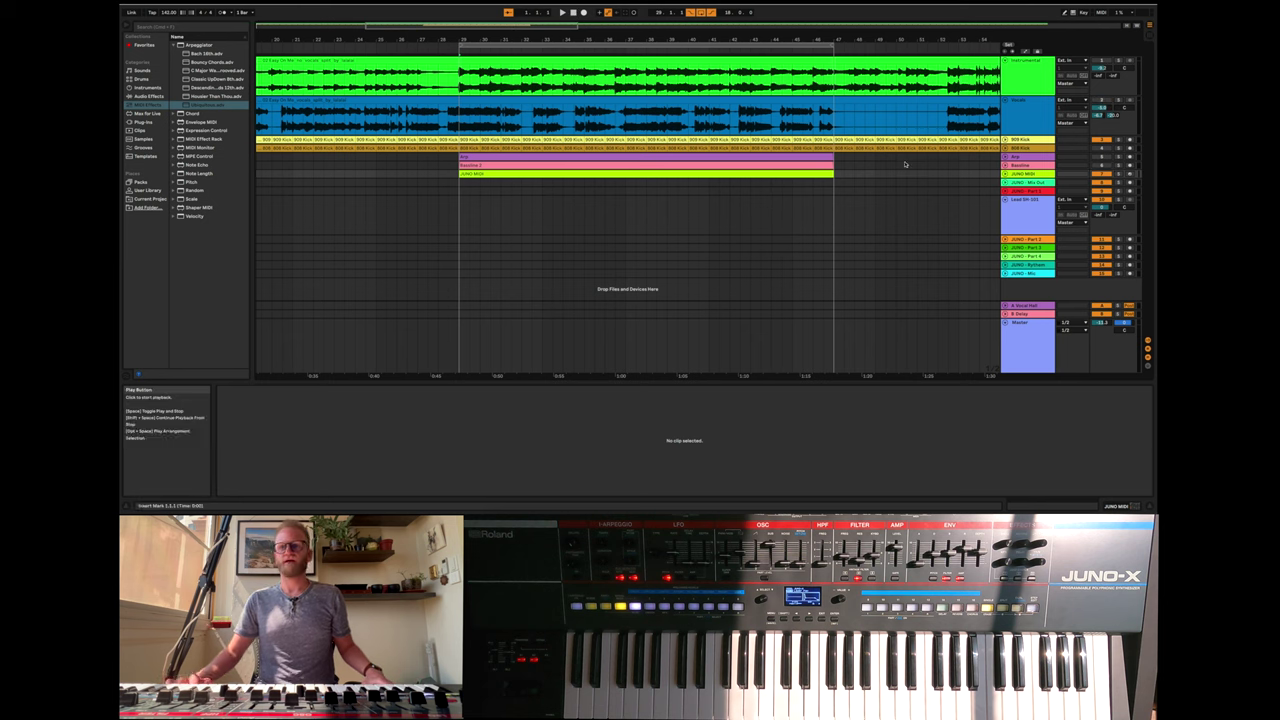
- Unfold JUNO MIDI, route its output to JUNO-X channel 1, and audition the lead sound before returning to 1.1.1
{"action": "left_click", "coordinate": [1005, 174]}
{"action": "left_click", "coordinate": [1072, 197]}
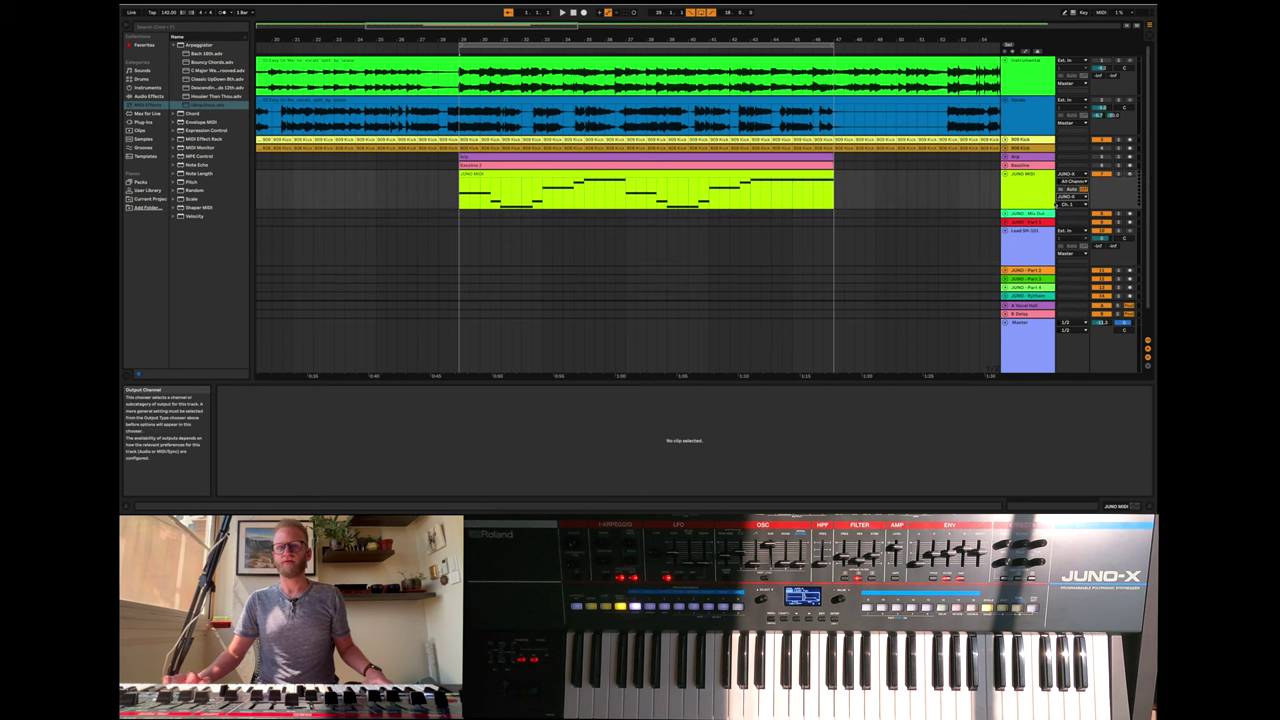
{"action": "left_click", "coordinate": [562, 12]}
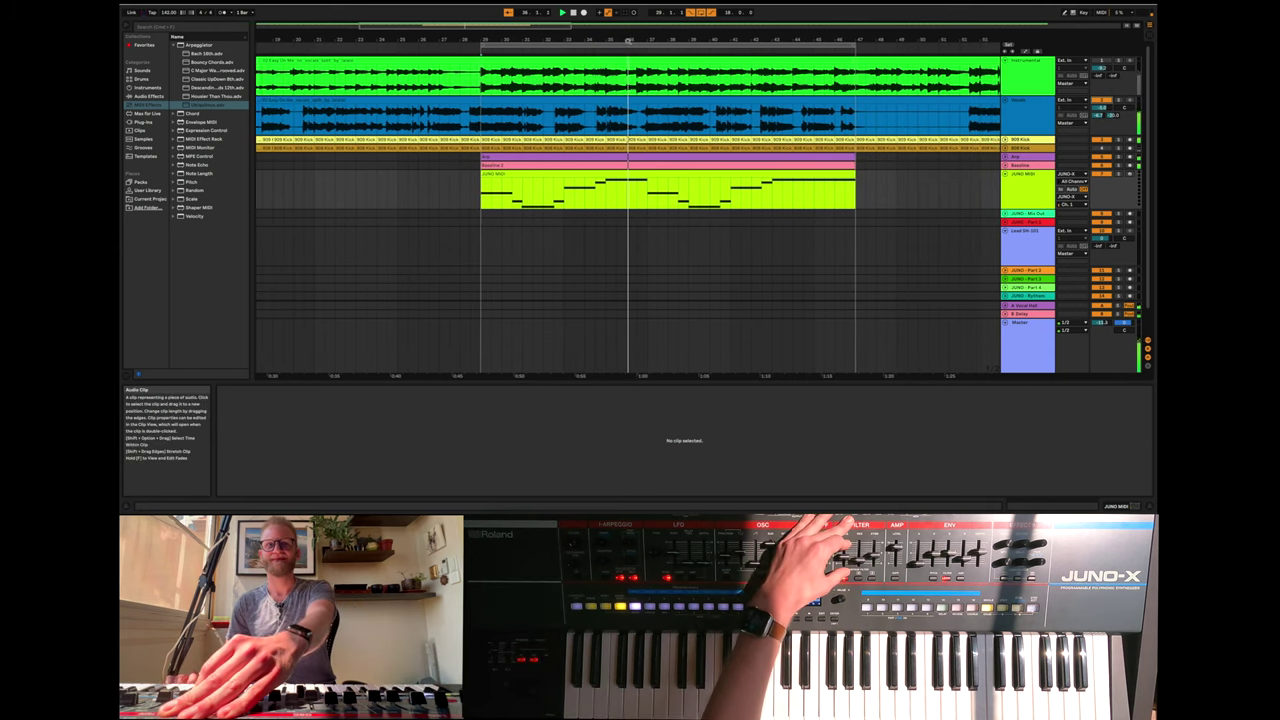
{"action": "left_click", "coordinate": [575, 12]}
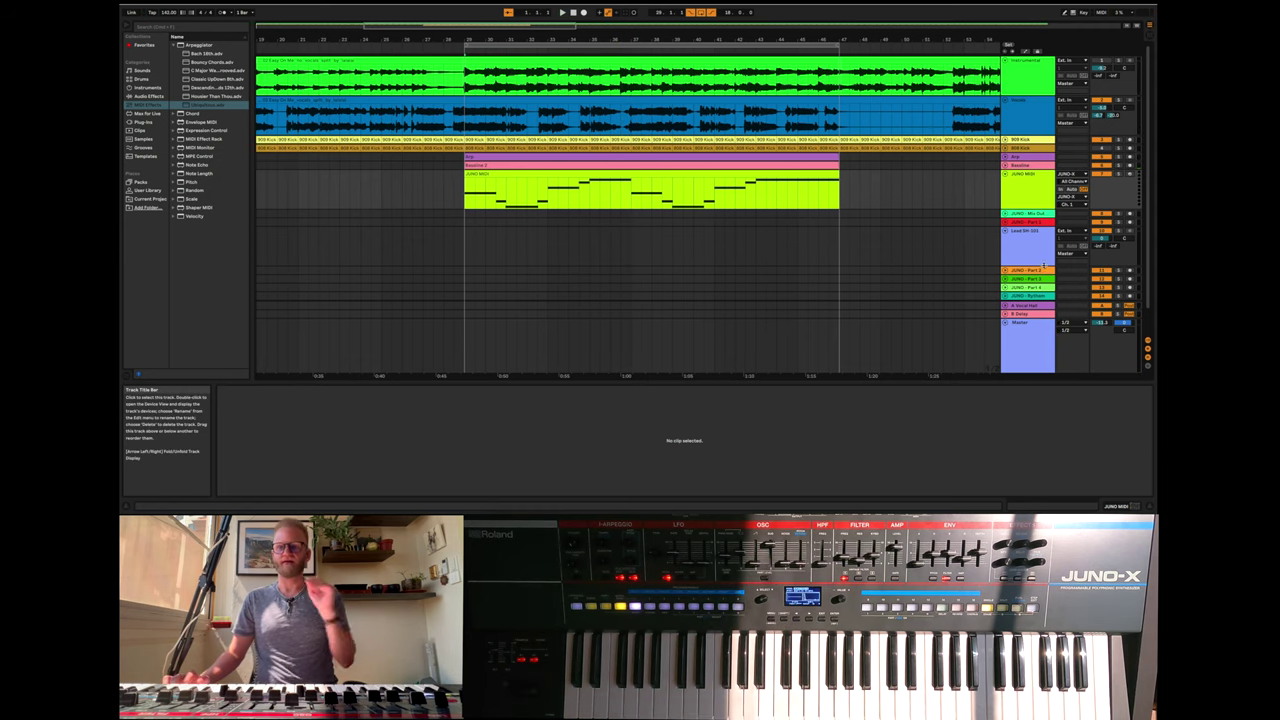
- Rename the SH-101 lead track Jupiter 8 Lead and record the lead into it from inputs 3/4 over bars 29 to 47
{"action": "left_click", "coordinate": [1030, 238]}
{"action": "right_click", "coordinate": [1028, 236]}
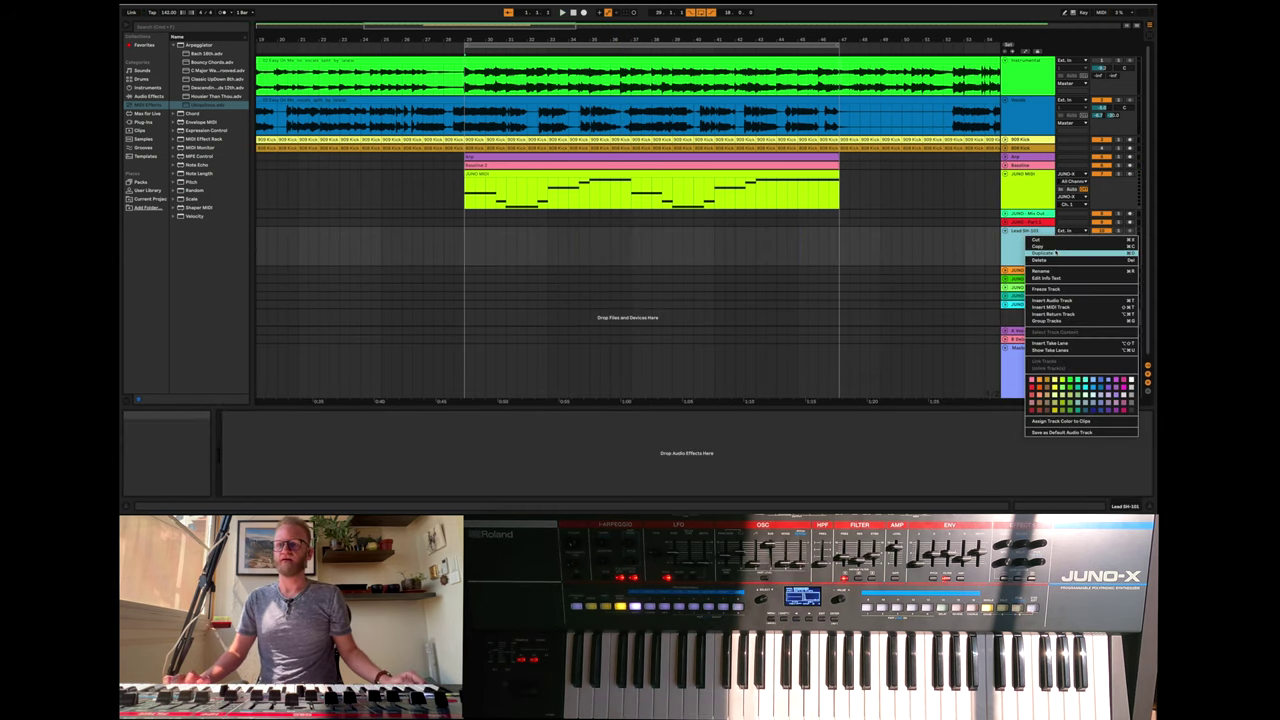
{"action": "left_click", "coordinate": [1059, 270]}
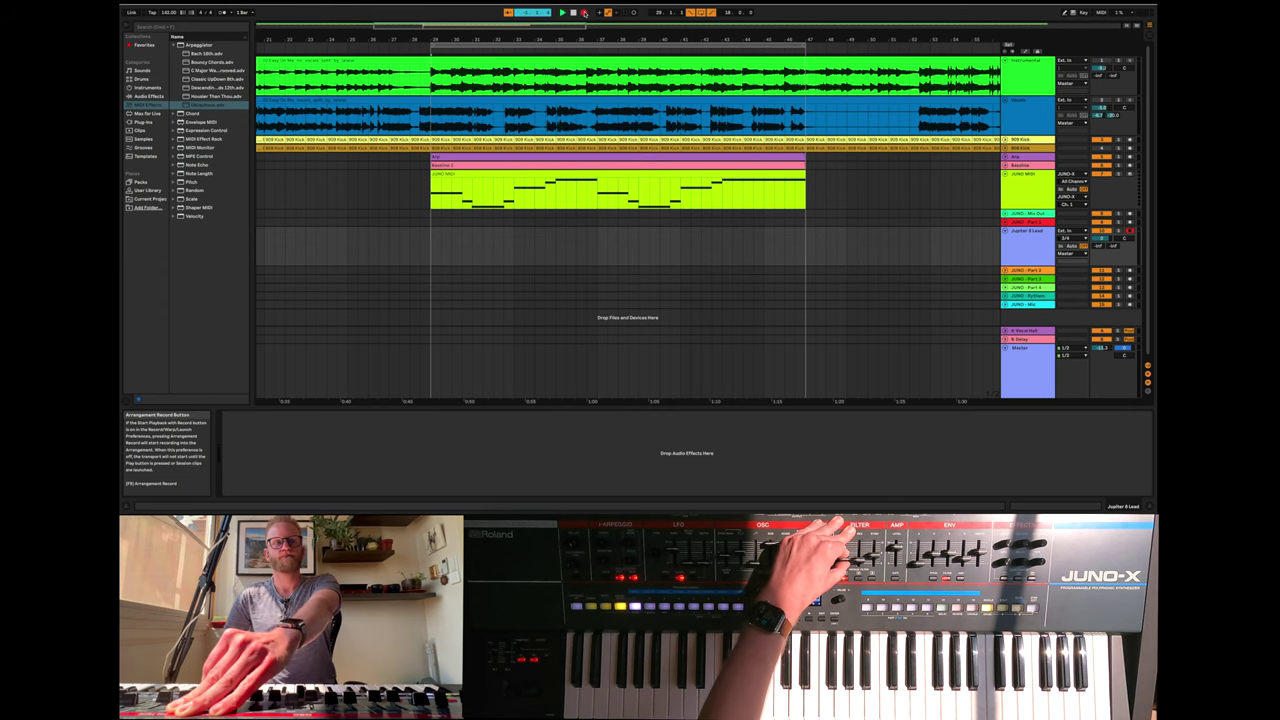
{"action": "left_click", "coordinate": [585, 12]}
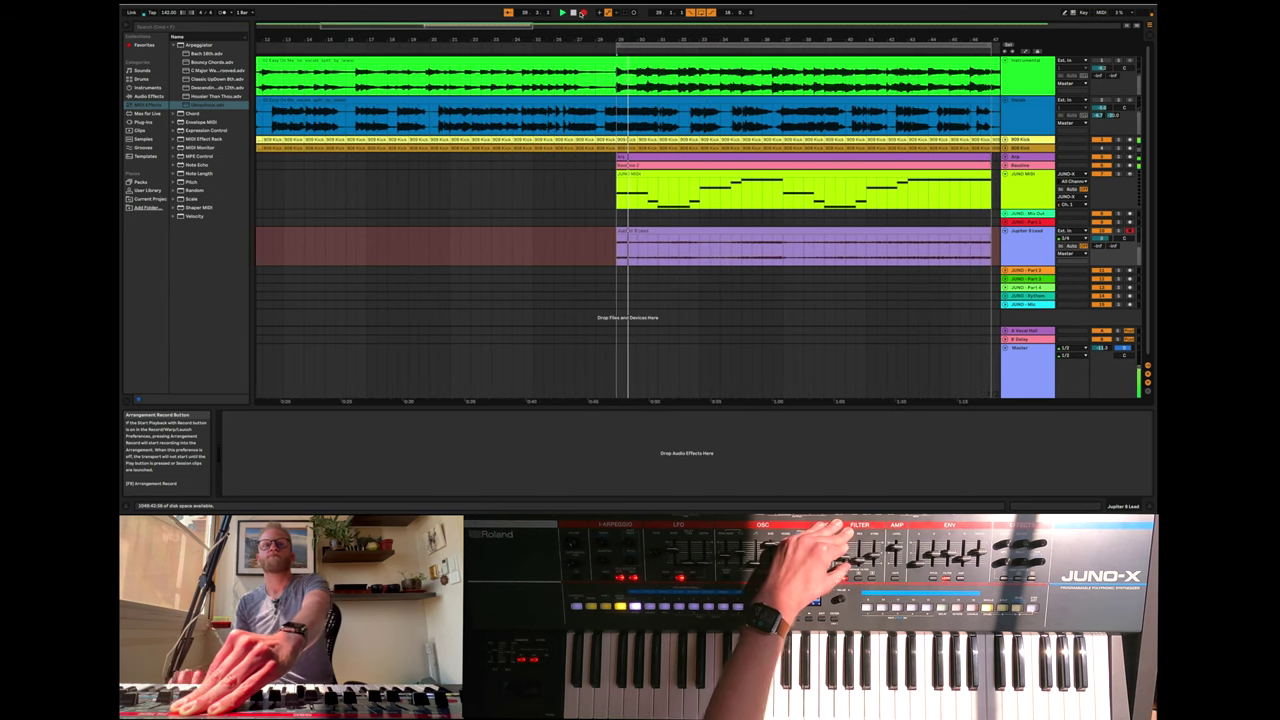
{"action": "left_click", "coordinate": [573, 12]}
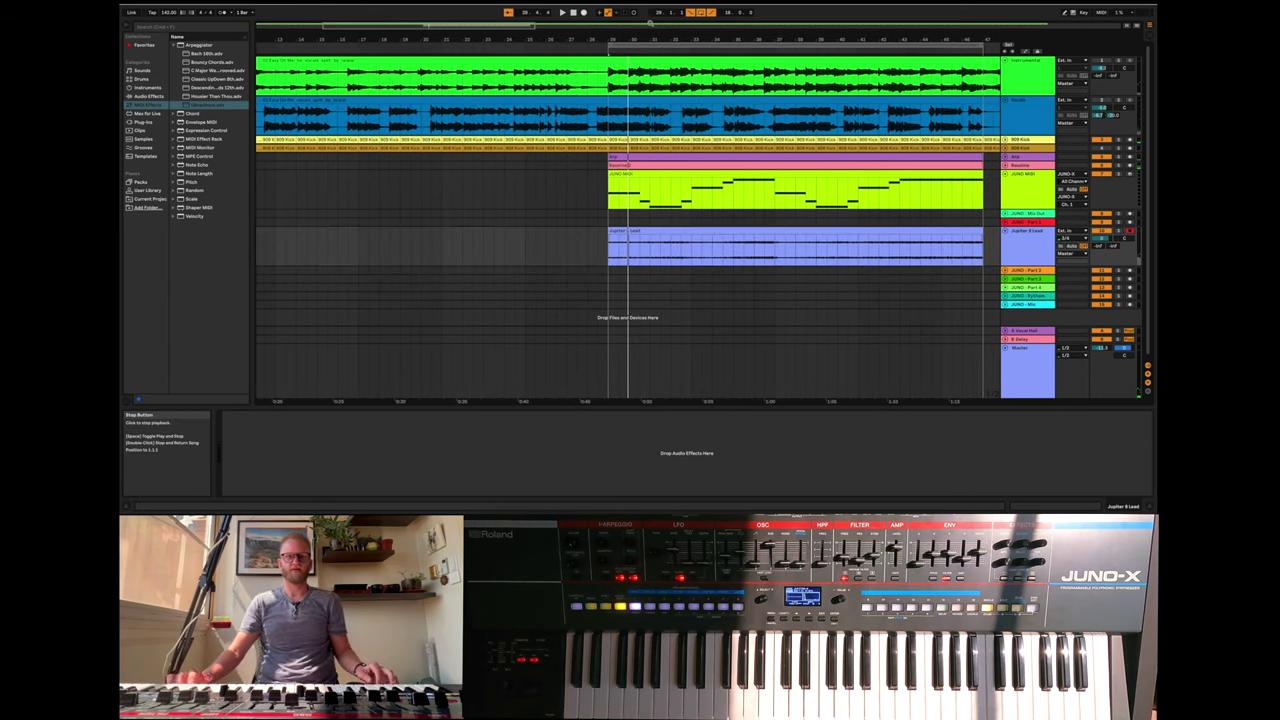
- Lower the Jupiter 8 Lead track's volume during playback, and audition the mix with JUNO MIDI set to No Output
{"action": "left_click", "coordinate": [562, 12]}
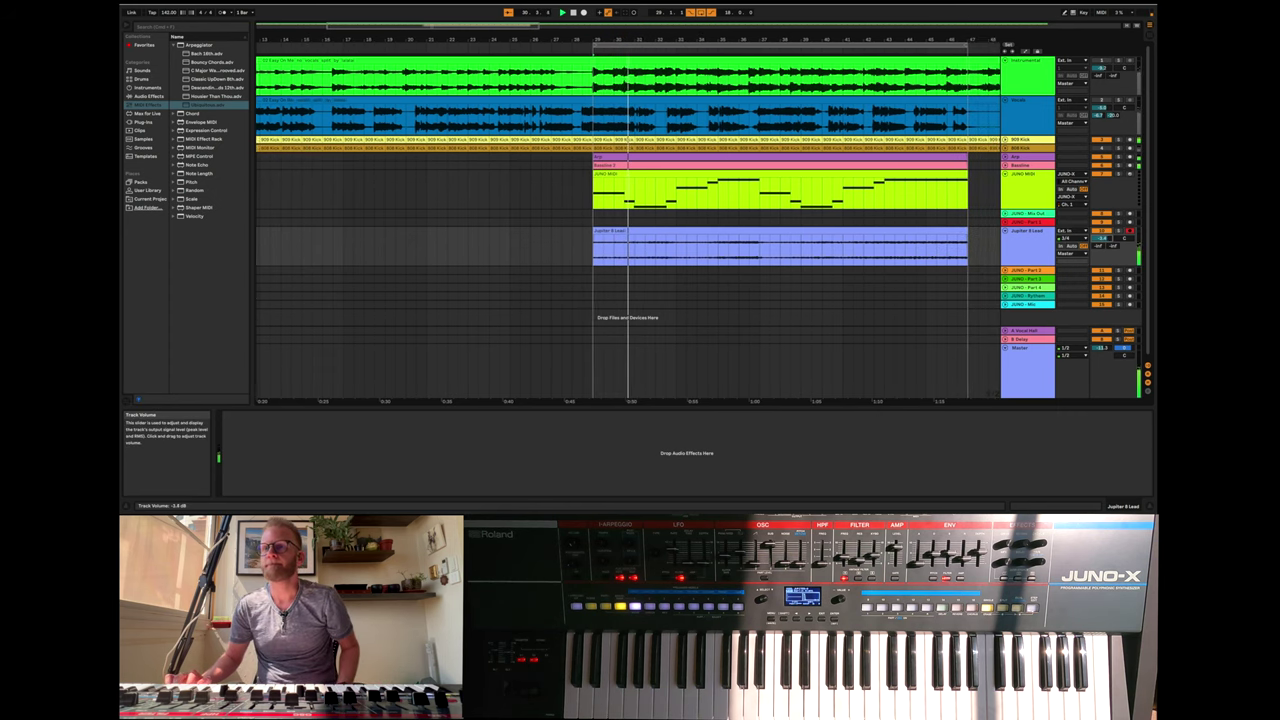
{"action": "left_click_drag", "start_coordinate": [1103, 239], "coordinate": [1103, 247]}
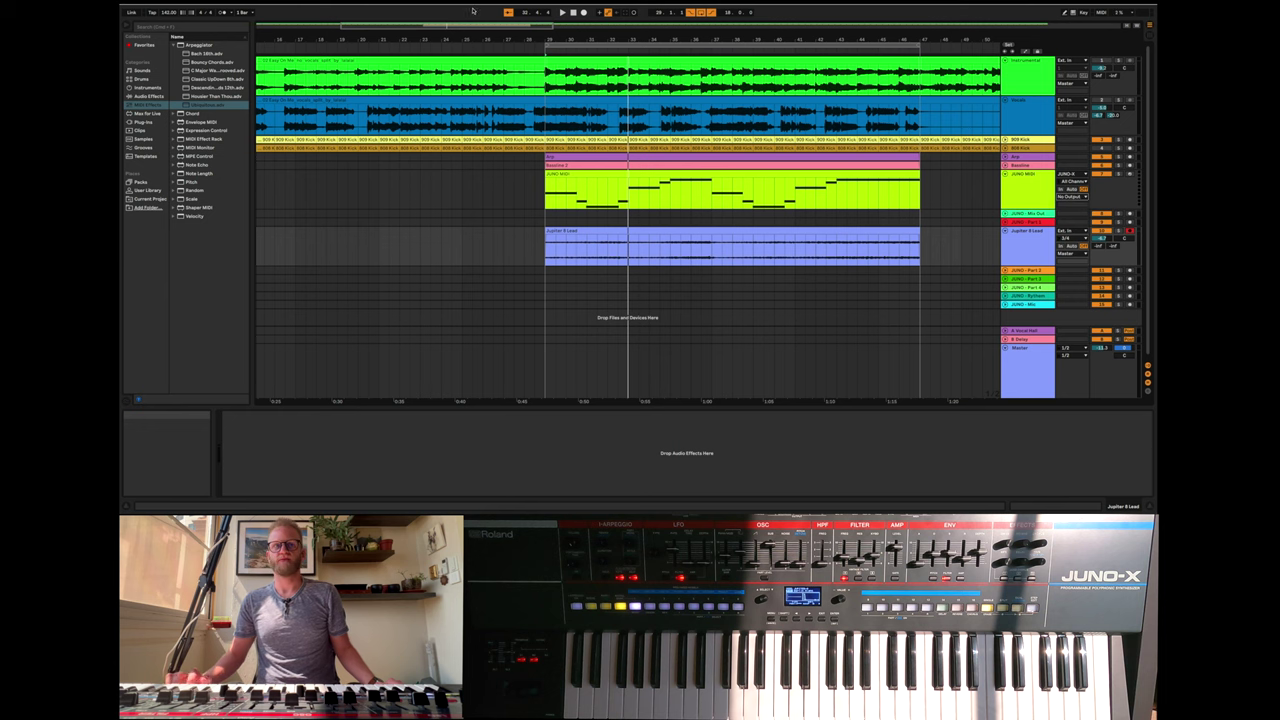
{"action": "left_click", "coordinate": [573, 13]}
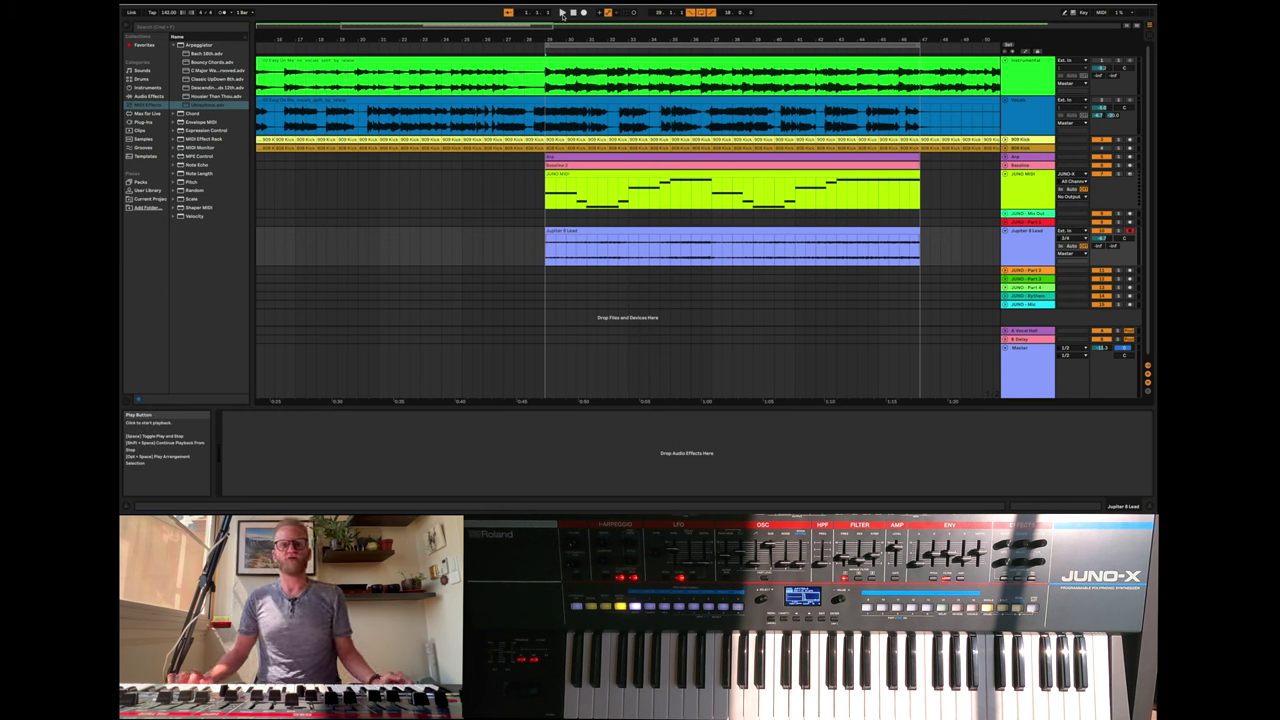
{"action": "left_click", "coordinate": [563, 13]}
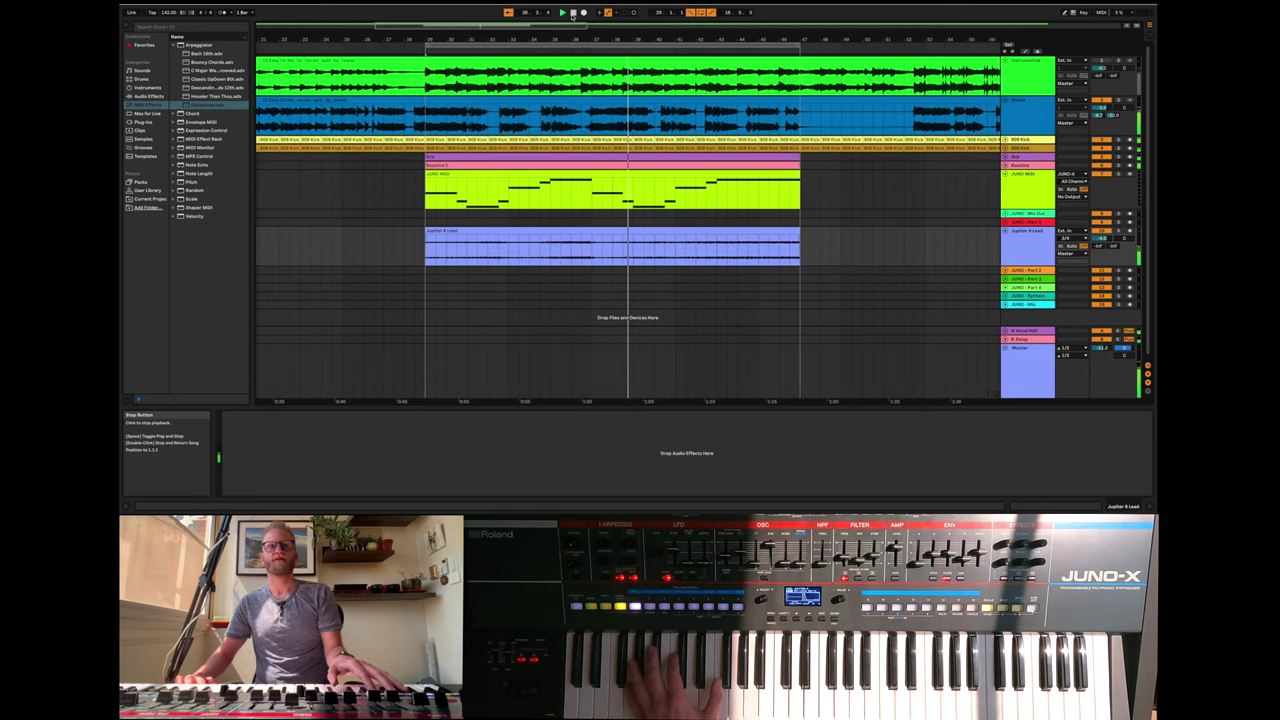
- Move the JUNO MIDI clip to start at bar 47 and record a new MIDI part over bars 29 to 47
{"action": "left_click", "coordinate": [526, 177]}
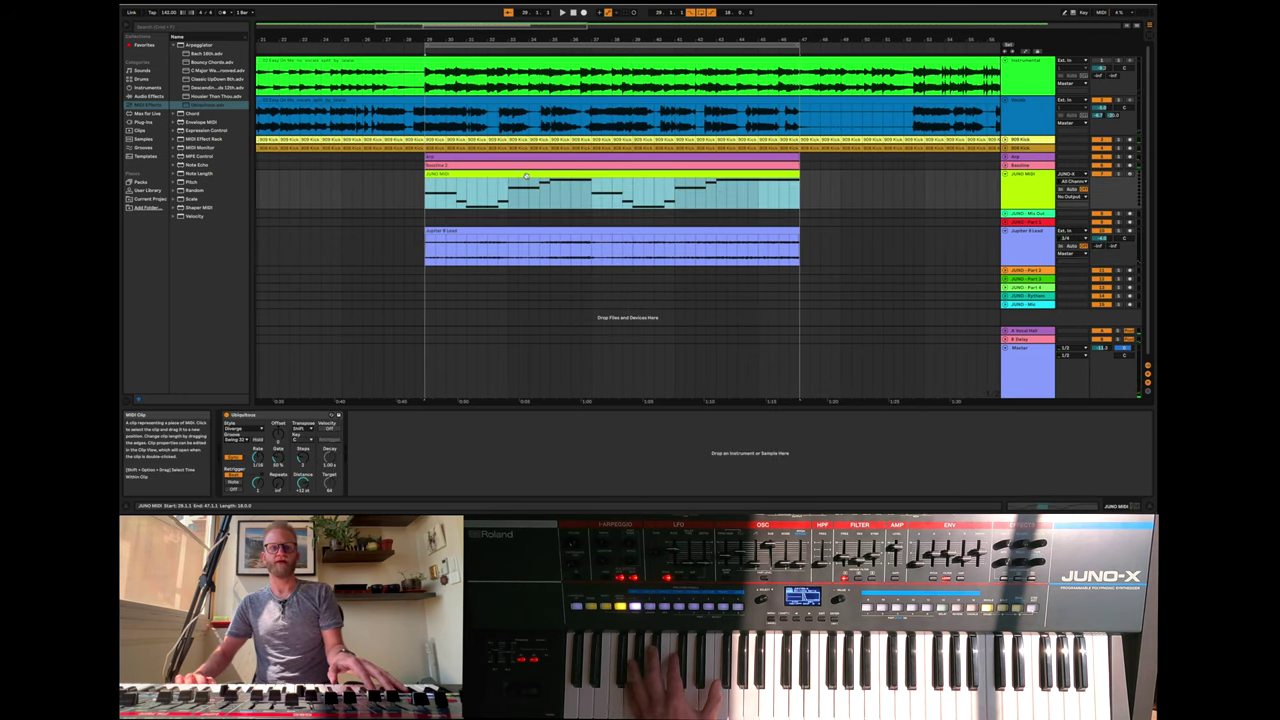
{"action": "left_click_drag", "start_coordinate": [526, 177], "coordinate": [905, 177]}
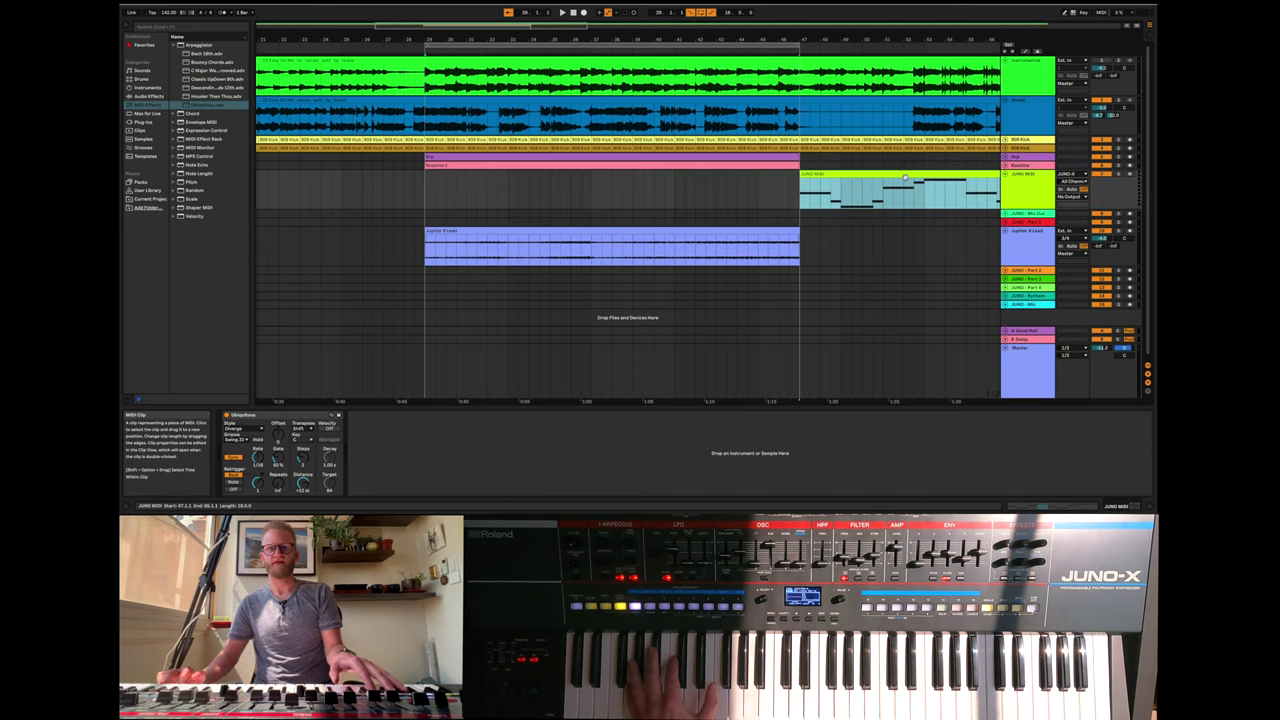
{"action": "left_click", "coordinate": [583, 13]}
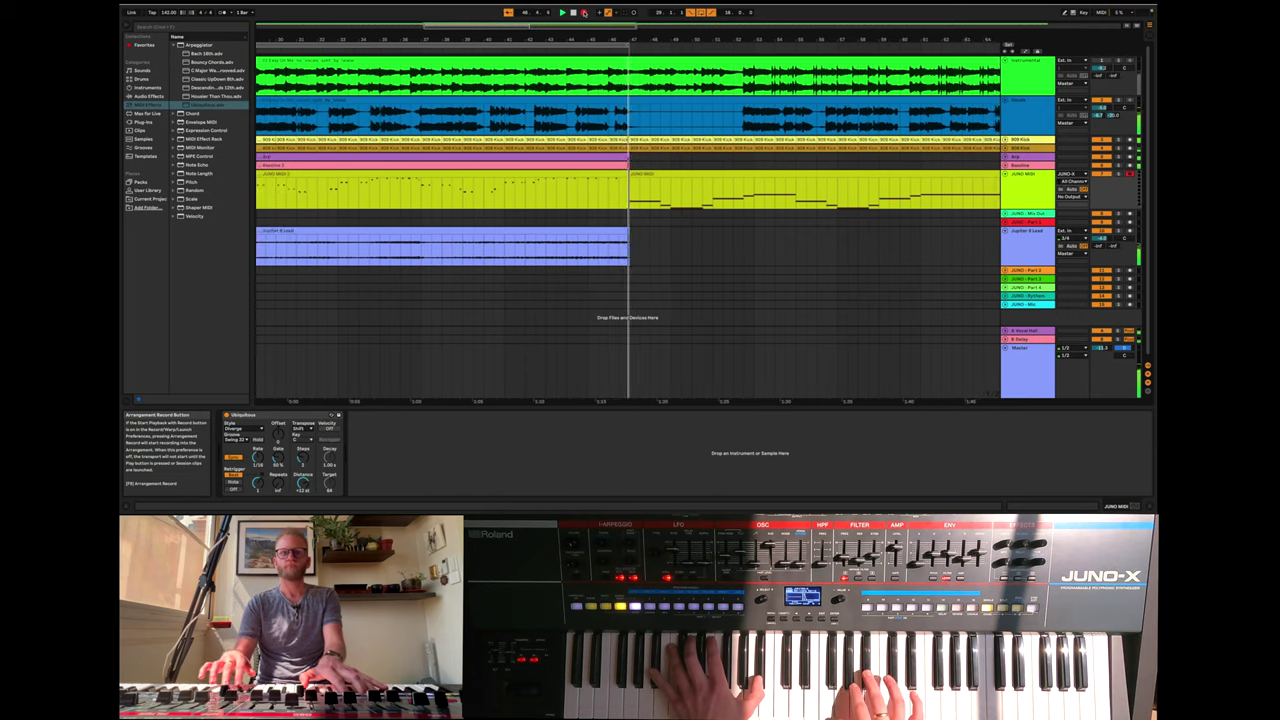
{"action": "left_click", "coordinate": [576, 13]}
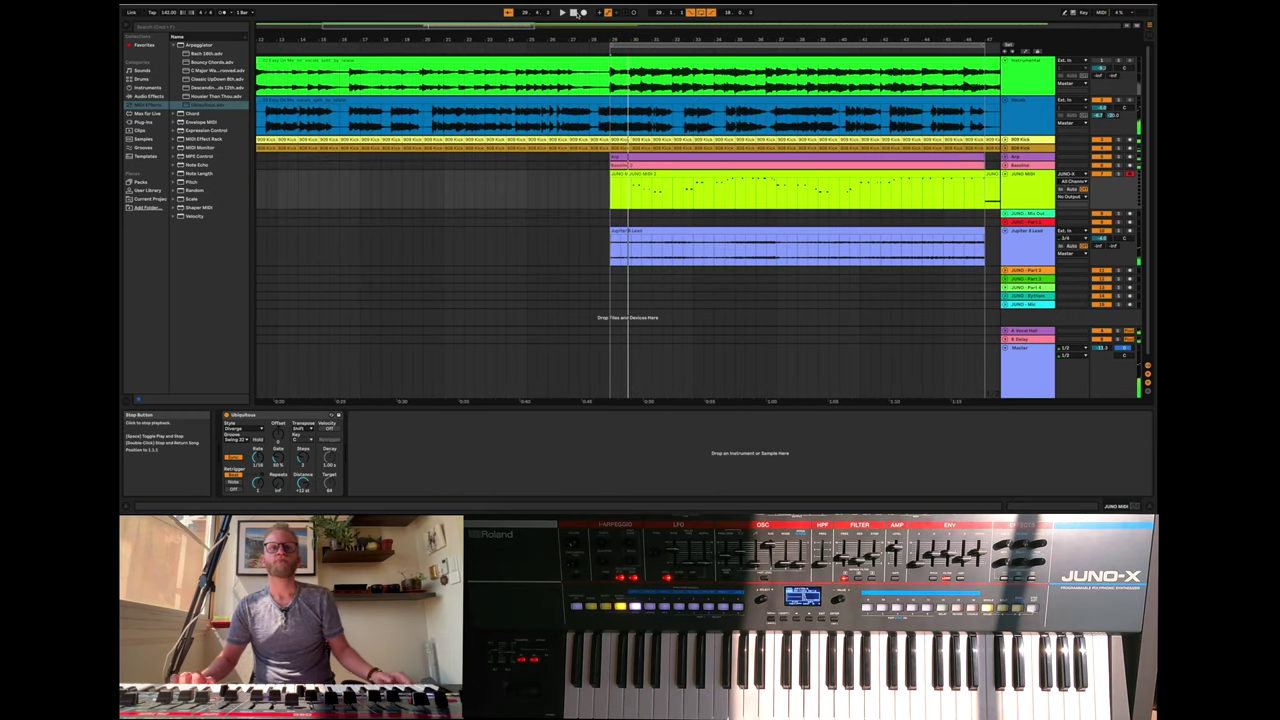
- Play back the newly recorded MIDI part and route the JUNO MIDI track's output to JUNO-X channel 1
{"action": "left_click", "coordinate": [562, 13]}
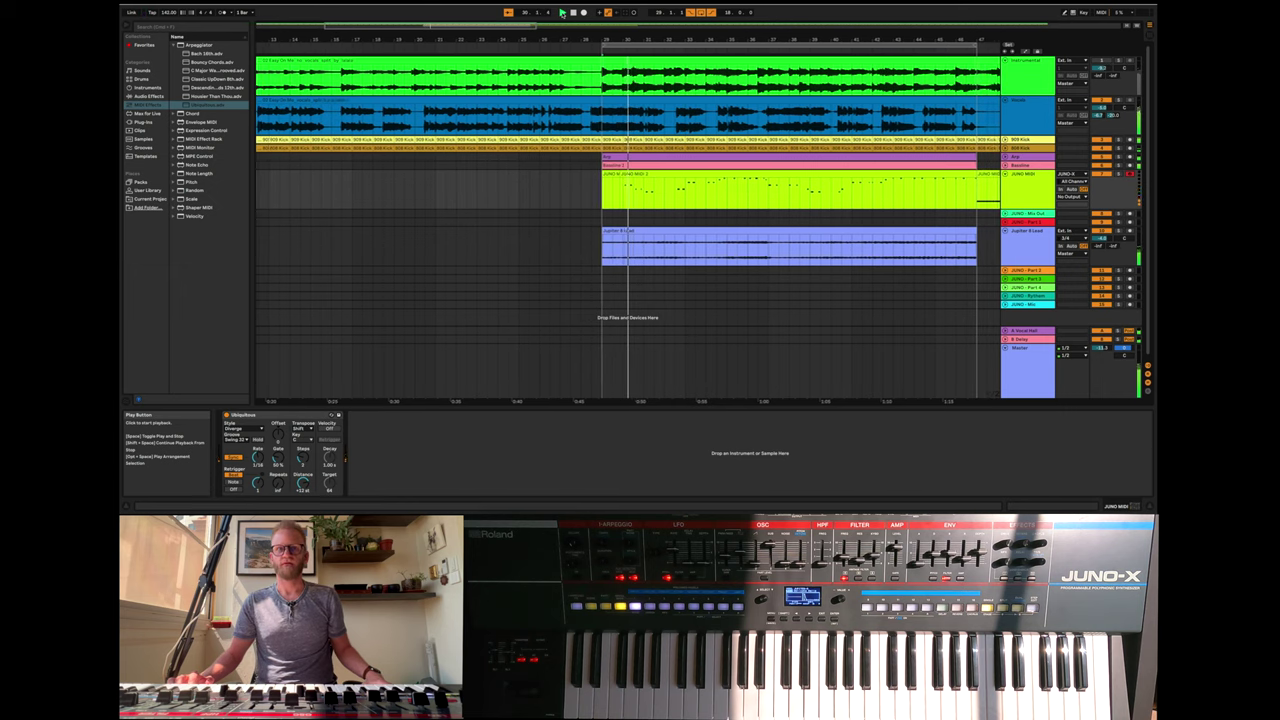
{"action": "left_click", "coordinate": [1073, 197]}
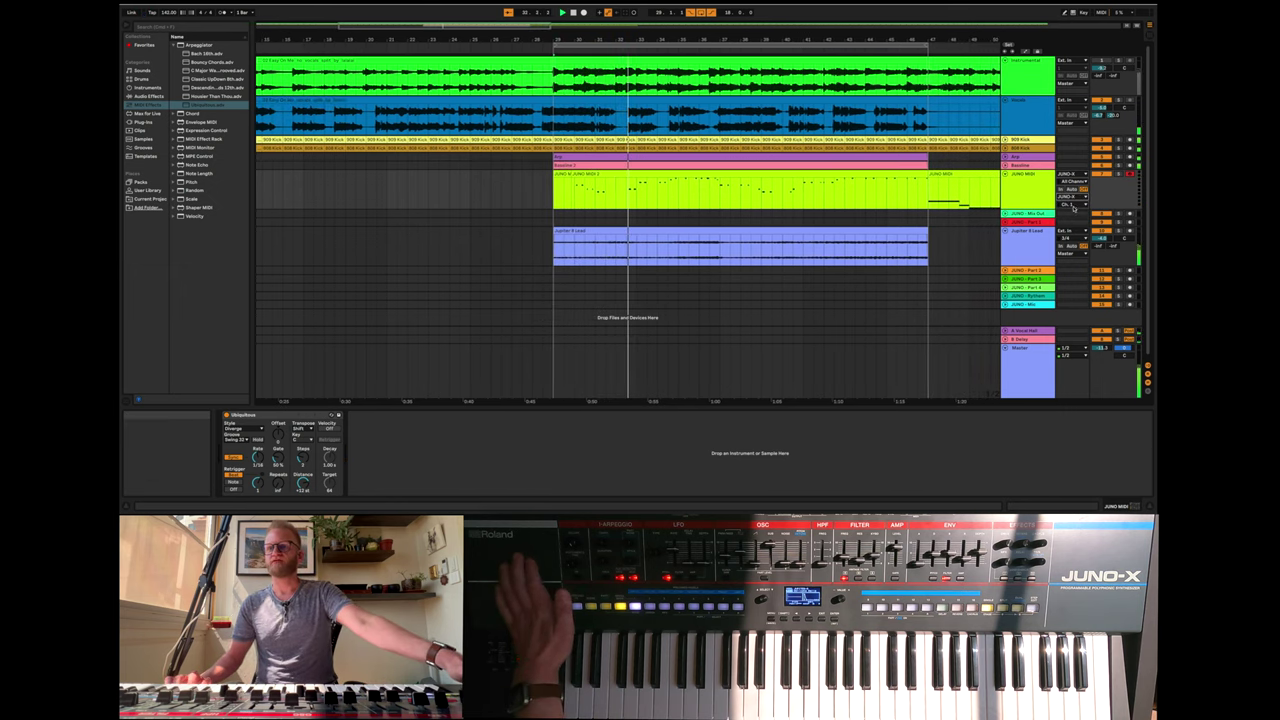
{"action": "left_click", "coordinate": [1072, 204]}
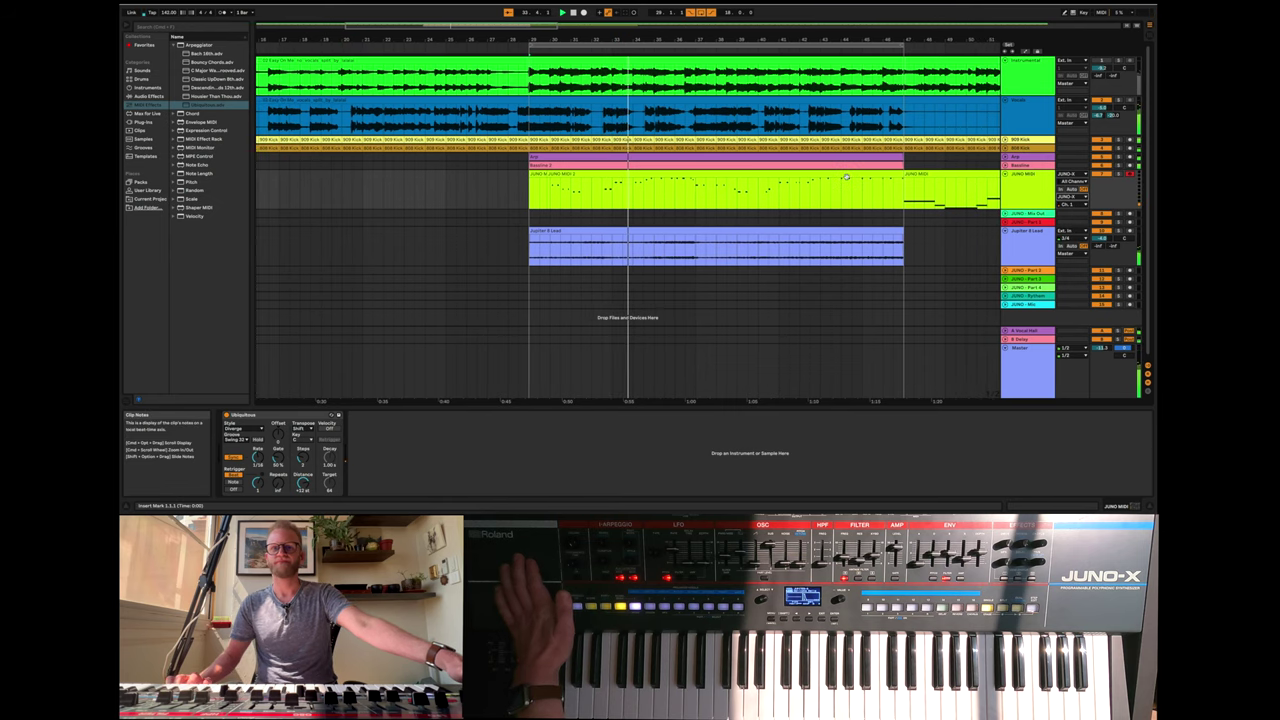
- Quantize the notes of the newly recorded JUNO MIDI clip, and return the stopped song position to the start
{"action": "double_click", "coordinate": [851, 175]}
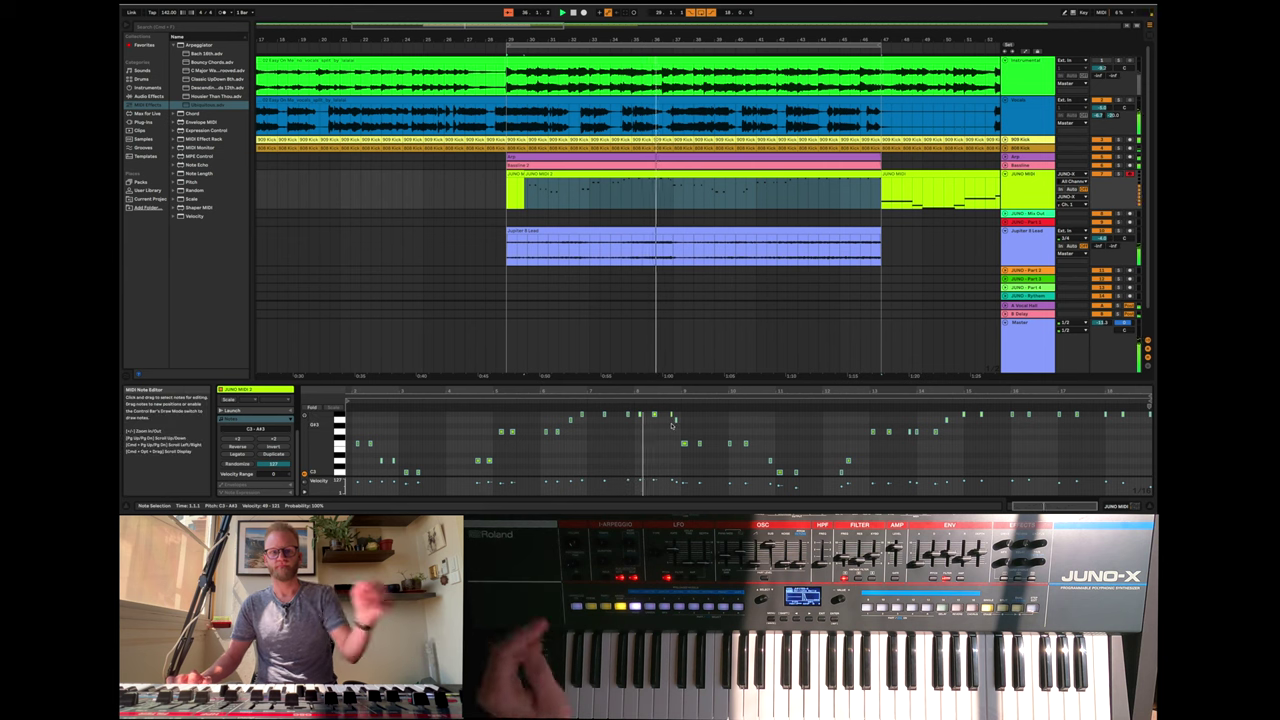
{"action": "right_click", "coordinate": [428, 440]}
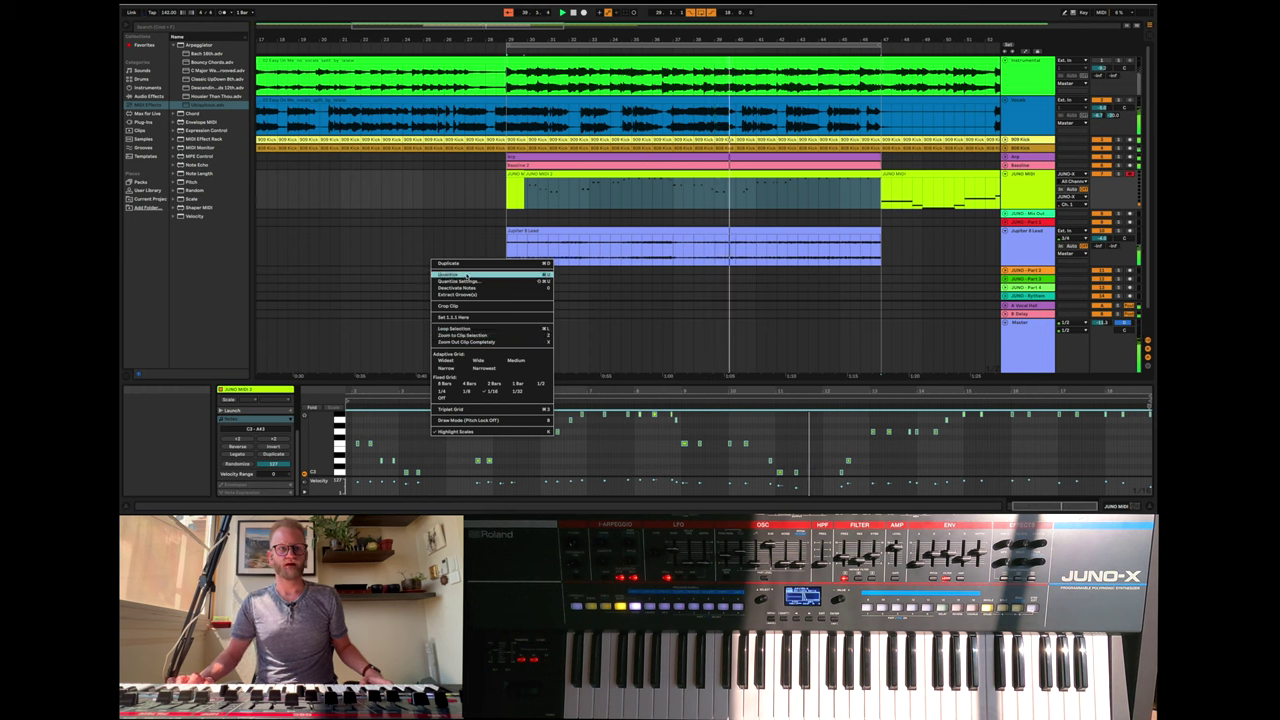
{"action": "left_click", "coordinate": [466, 276]}
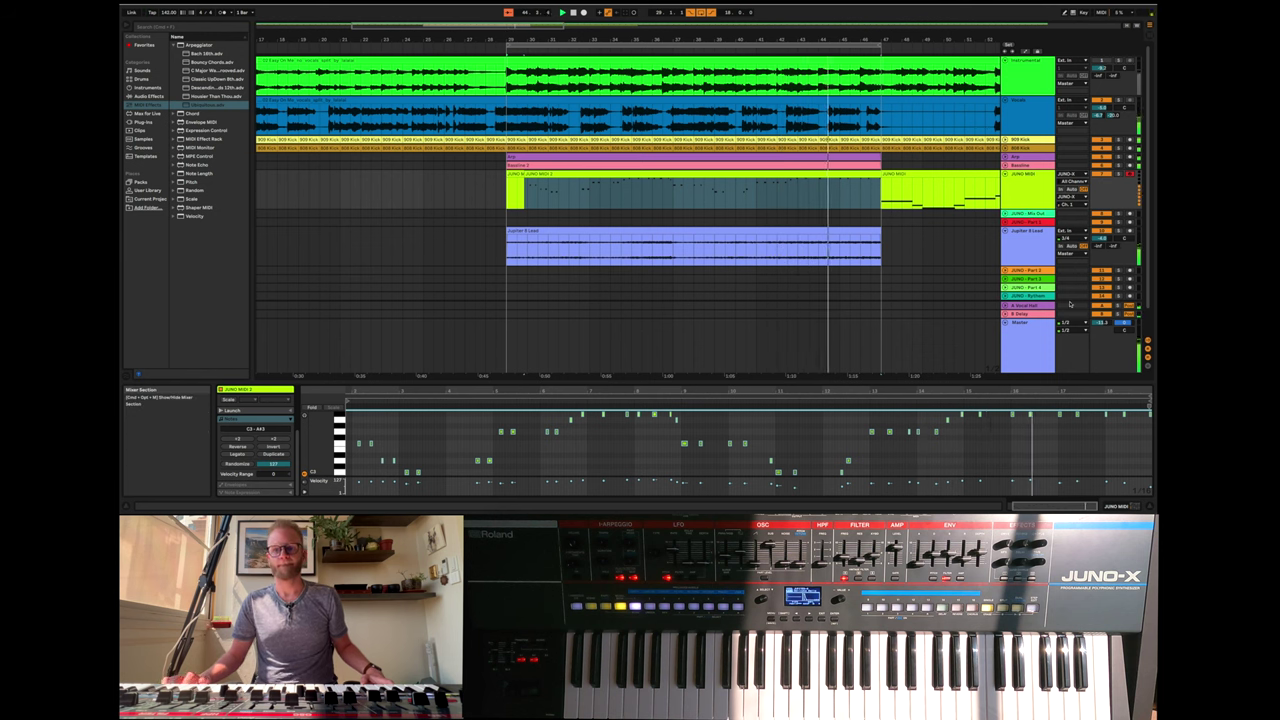
{"action": "scroll", "coordinate": [945, 457], "scroll_direction": "up", "scroll_amount": 1}
{"action": "scroll", "coordinate": [945, 457], "scroll_direction": "up", "scroll_amount": 1}
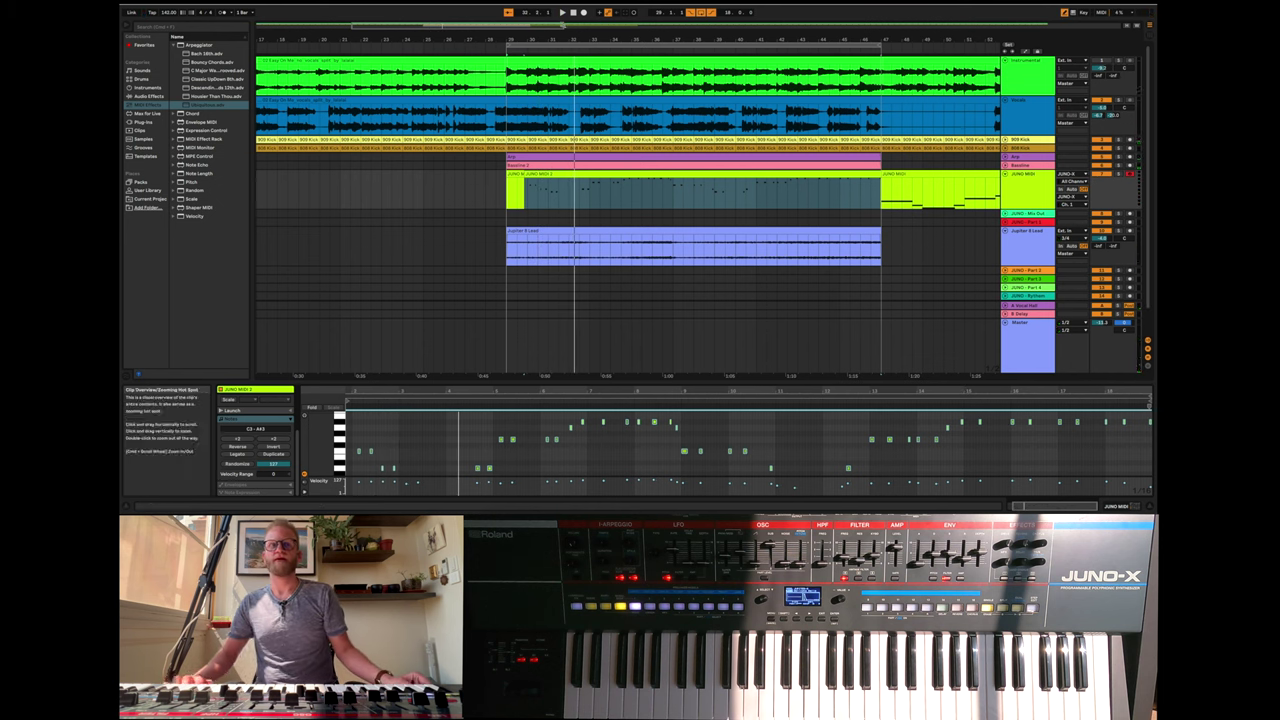
{"action": "double_click", "coordinate": [574, 14]}
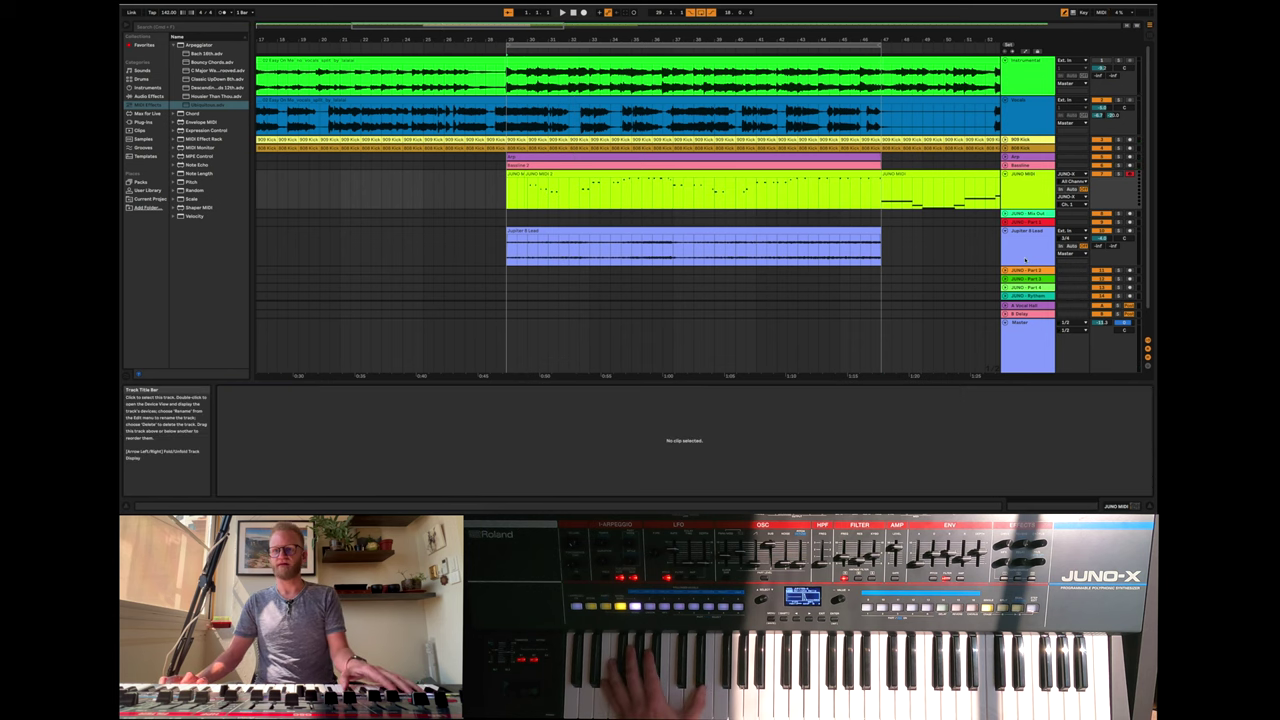
- Fold the Jupiter 8 Lead track and insert an audio track named Off beat below JUNO - Mix Out
{"action": "left_click", "coordinate": [1005, 231]}
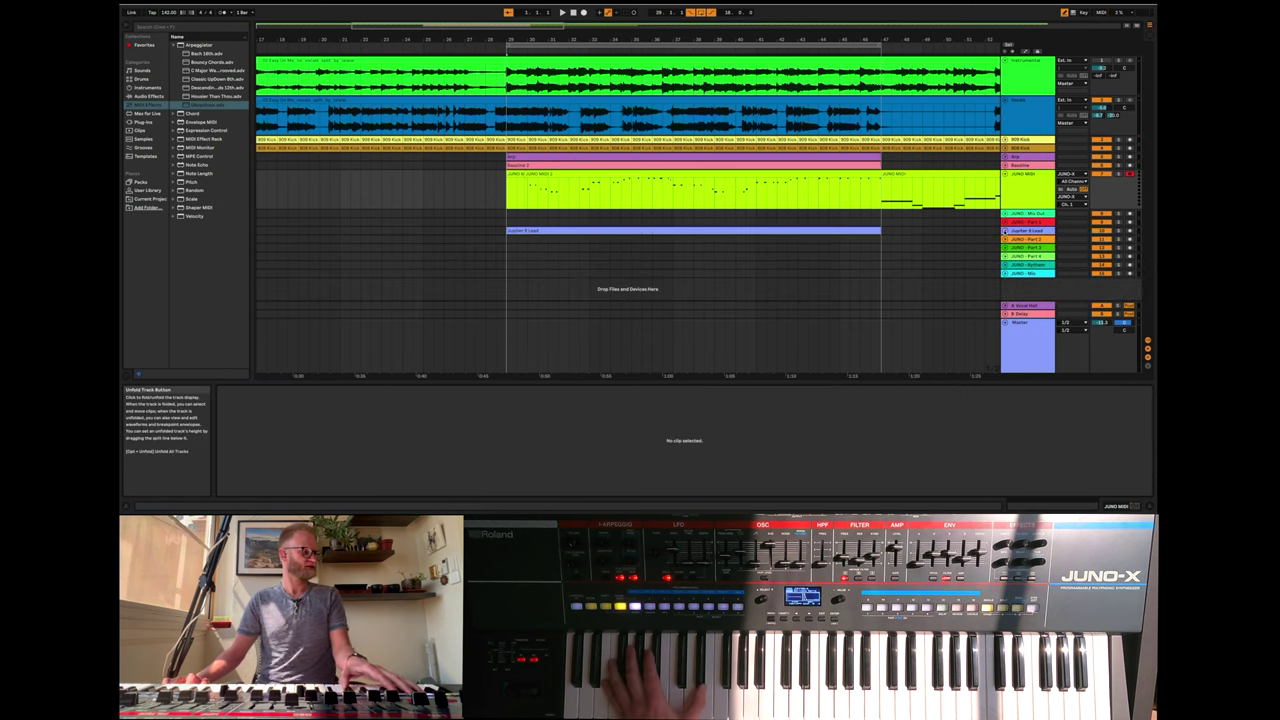
{"action": "left_click", "coordinate": [1030, 221]}
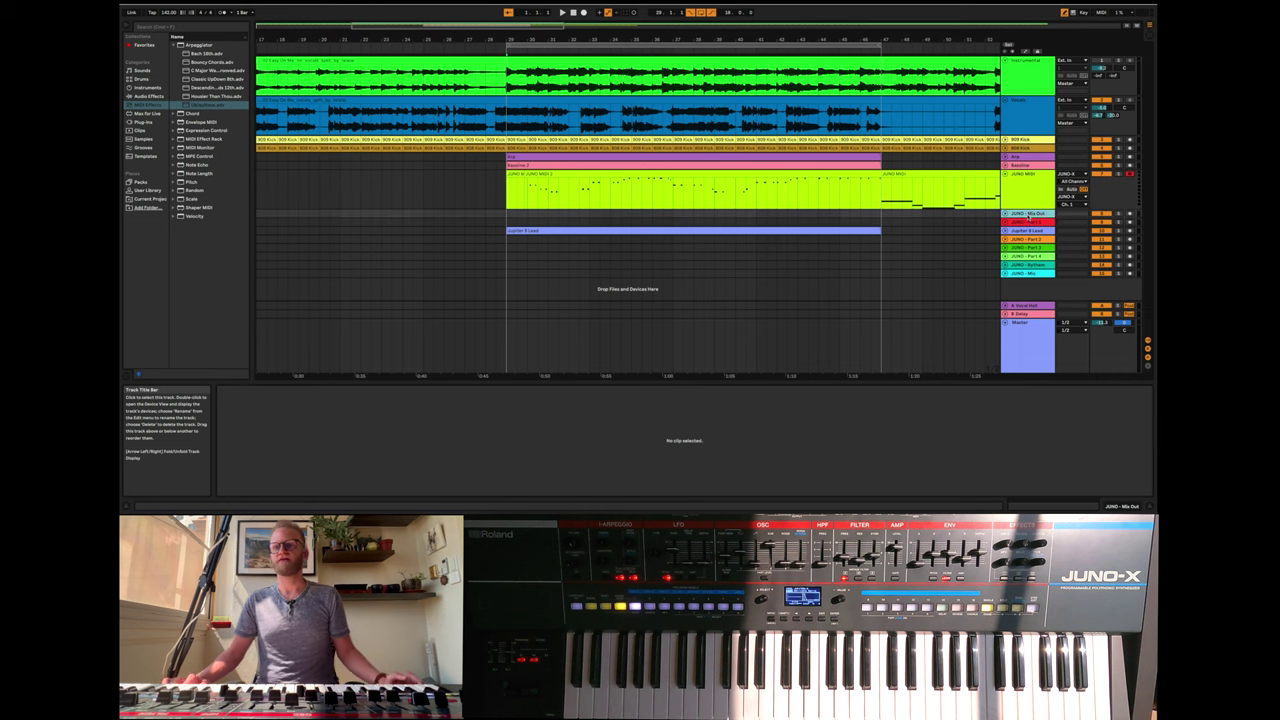
{"action": "right_click", "coordinate": [1030, 221]}
{"action": "left_click", "coordinate": [1071, 254]}
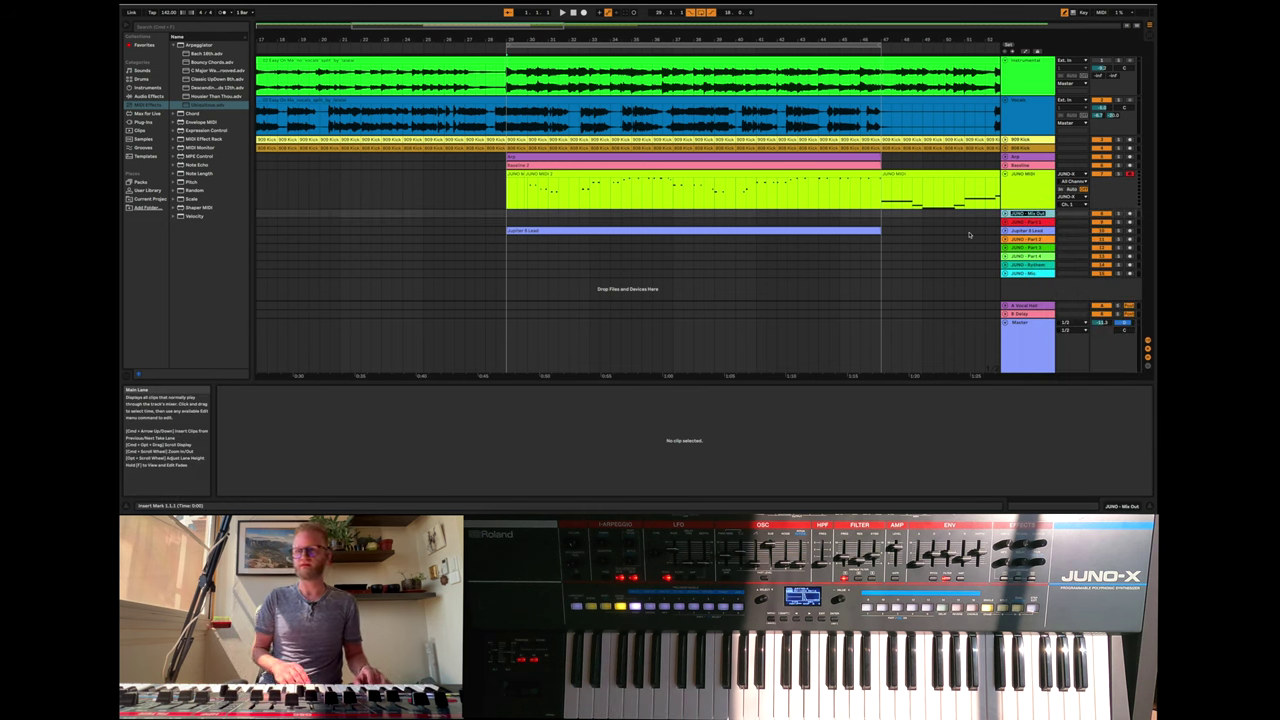
{"action": "left_click", "coordinate": [1036, 214]}
{"action": "right_click", "coordinate": [1036, 214]}
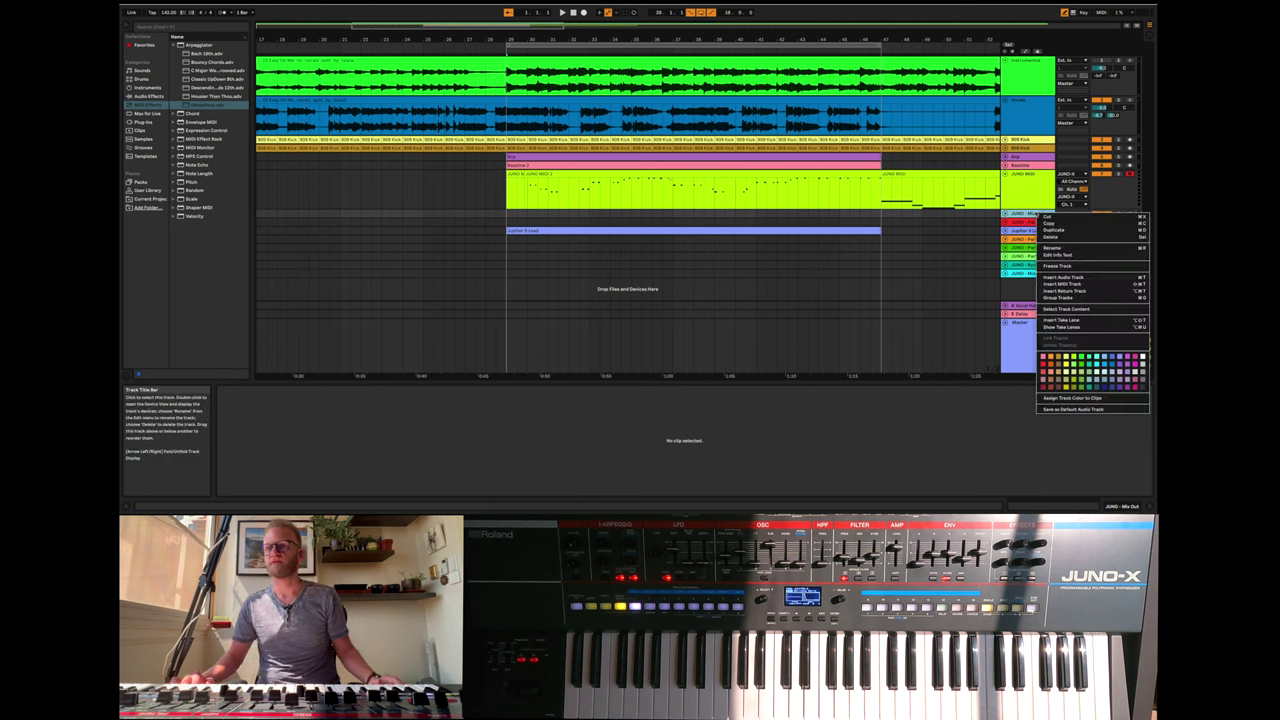
{"action": "left_click", "coordinate": [1068, 276]}
{"action": "left_click", "coordinate": [1026, 233]}
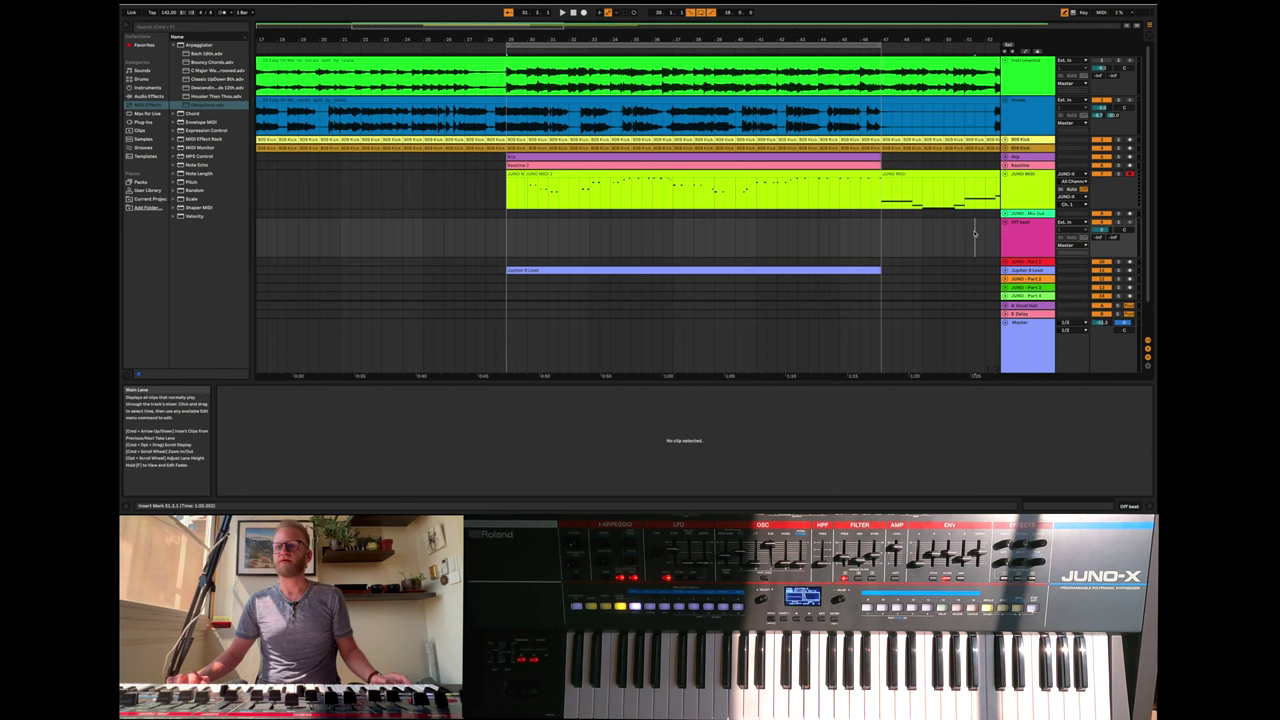
- Set the Off beat track's input to 3/4 and record the JUNO-X part into it over bars 29 to 47
{"action": "left_click", "coordinate": [1068, 230]}
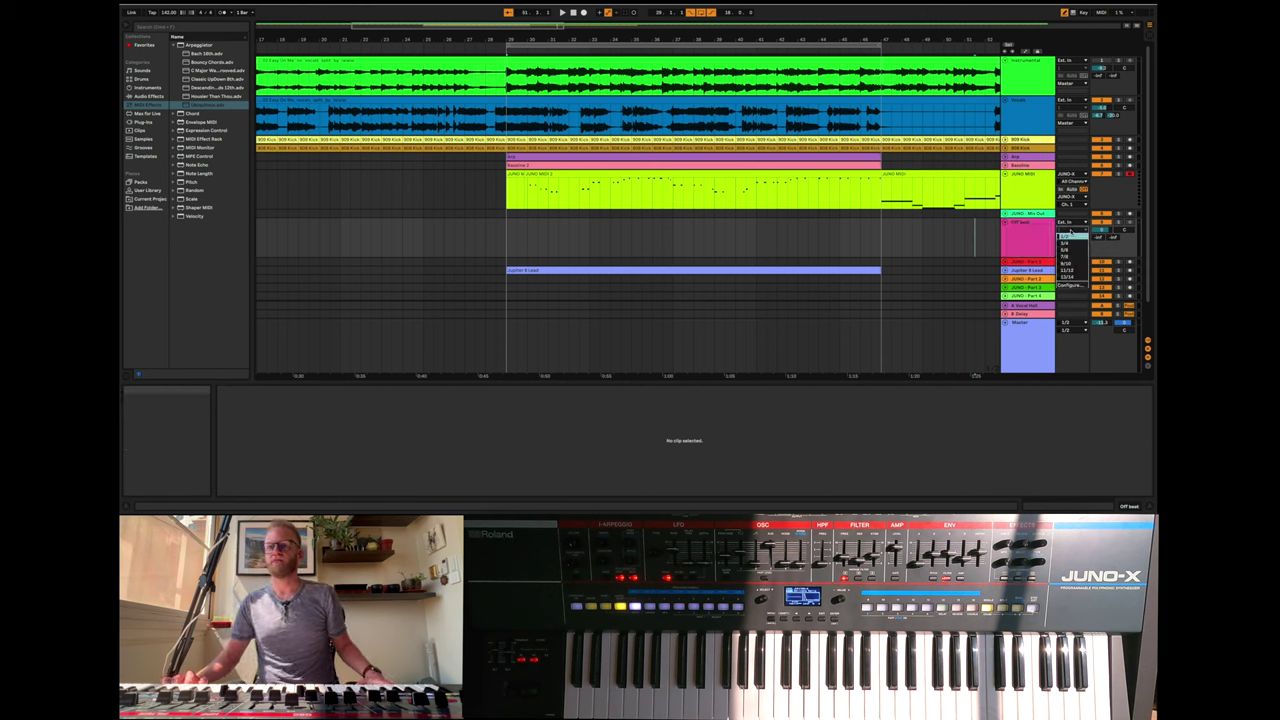
{"action": "left_click", "coordinate": [1068, 244]}
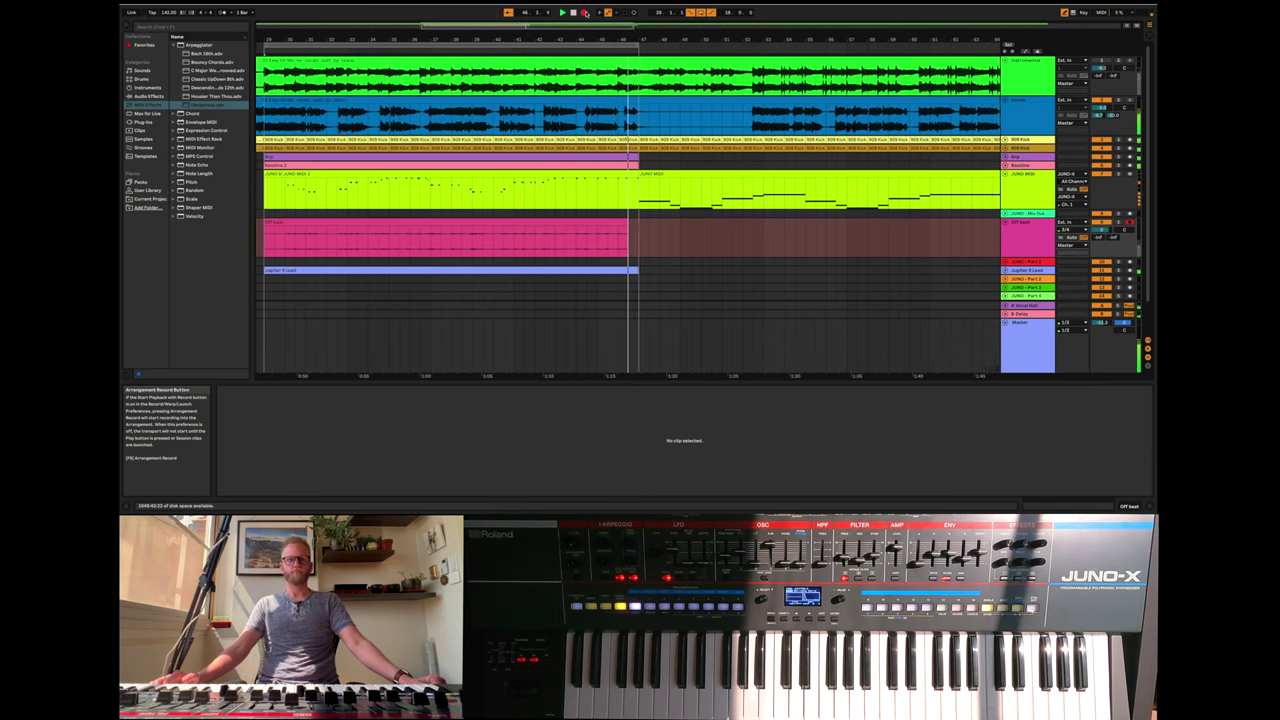
{"action": "left_click", "coordinate": [573, 13]}
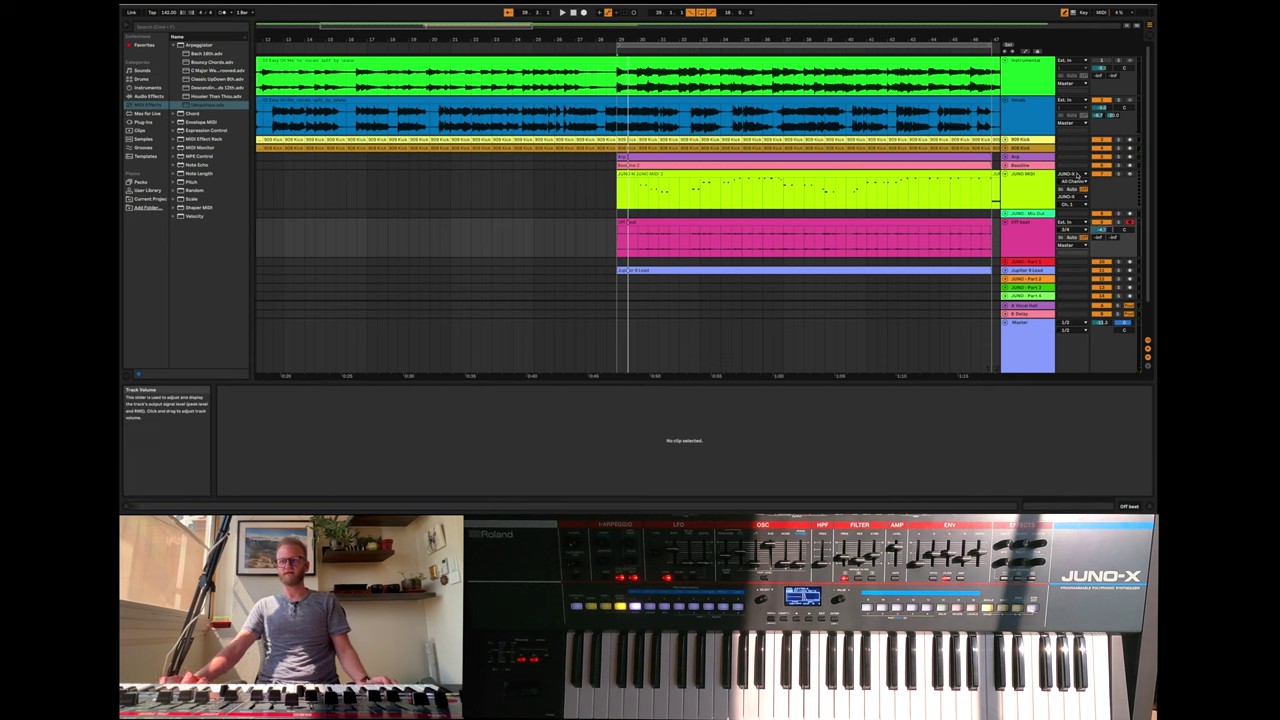
- Set the JUNO MIDI track's output to No Output and play back the Off beat recording in the mix
{"action": "left_click", "coordinate": [1076, 197]}
{"action": "left_click", "coordinate": [1072, 219]}
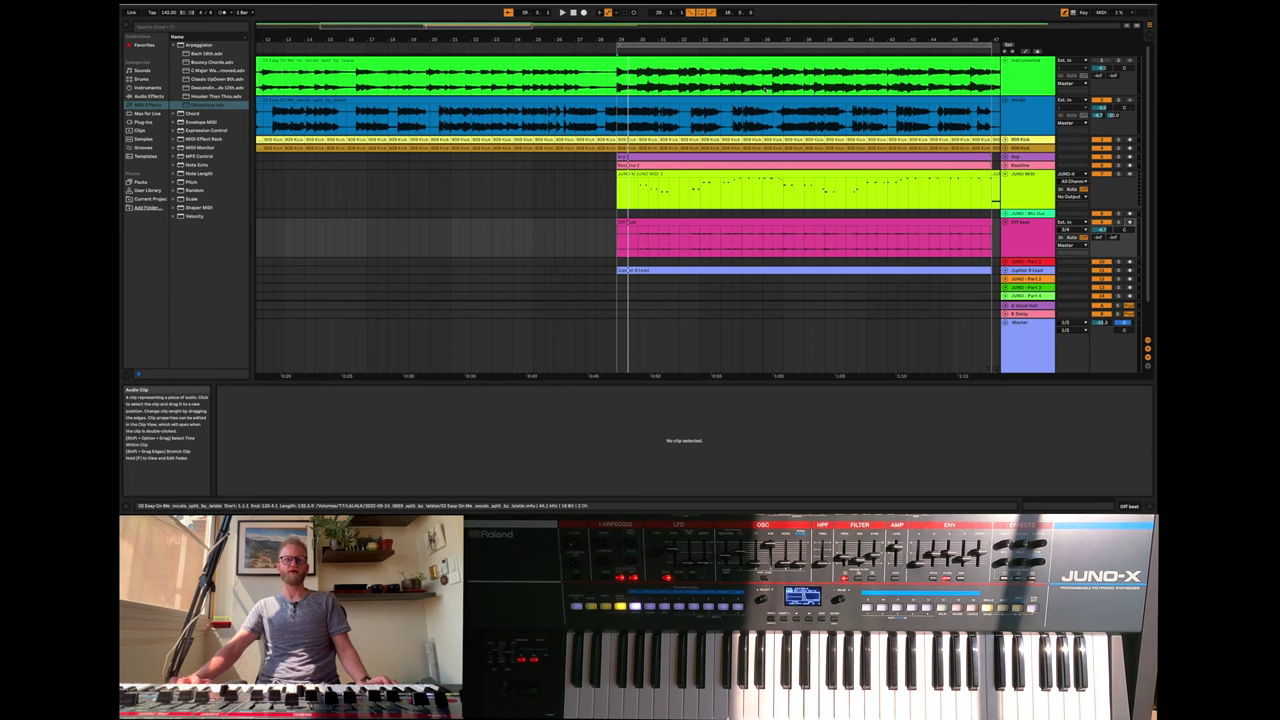
{"action": "left_click", "coordinate": [573, 12]}
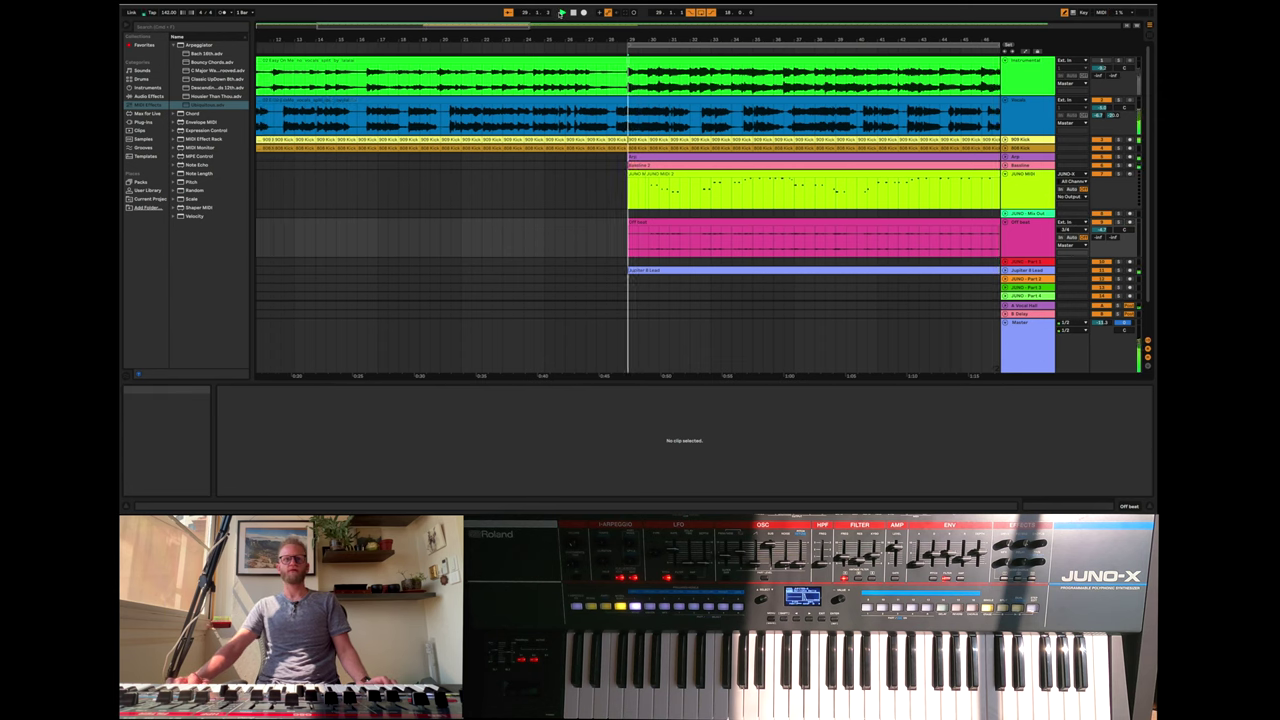
{"action": "left_click", "coordinate": [562, 12]}
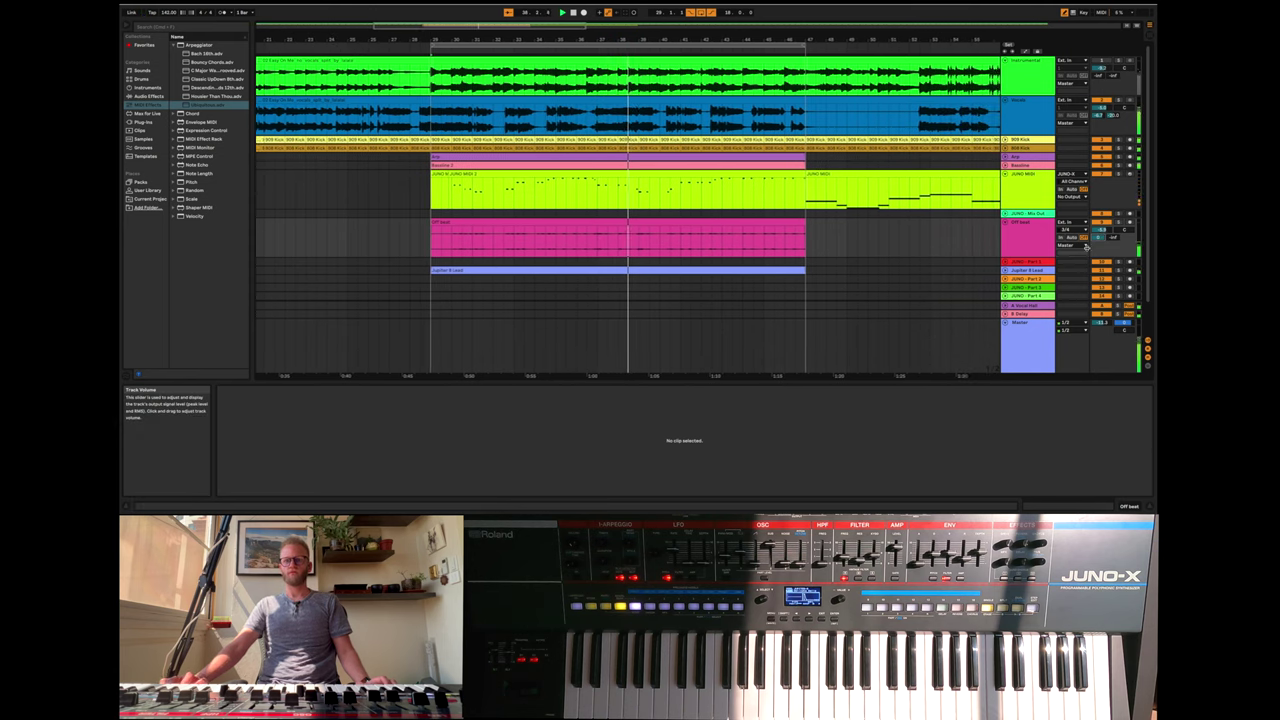
- Move the Jupiter 8 Lead track directly below Off beat, unfold it, and stop playback at the song start
{"action": "left_click", "coordinate": [1005, 262]}
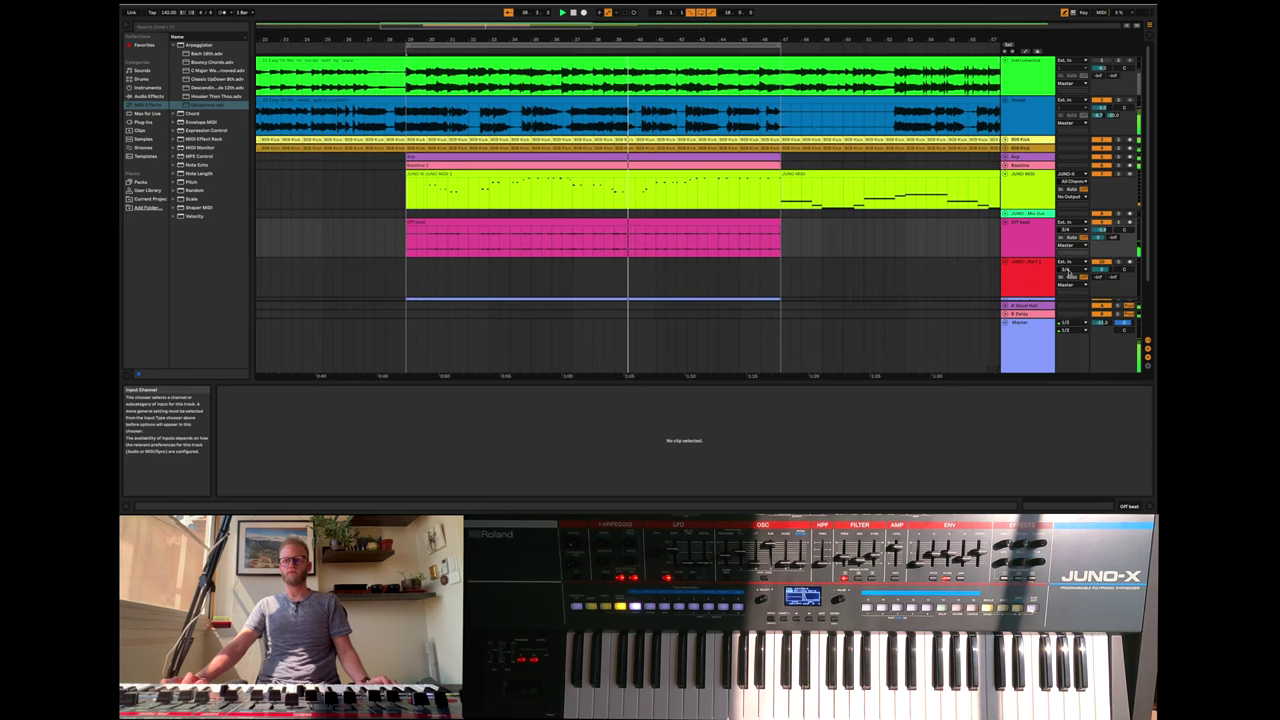
{"action": "left_click", "coordinate": [1005, 262]}
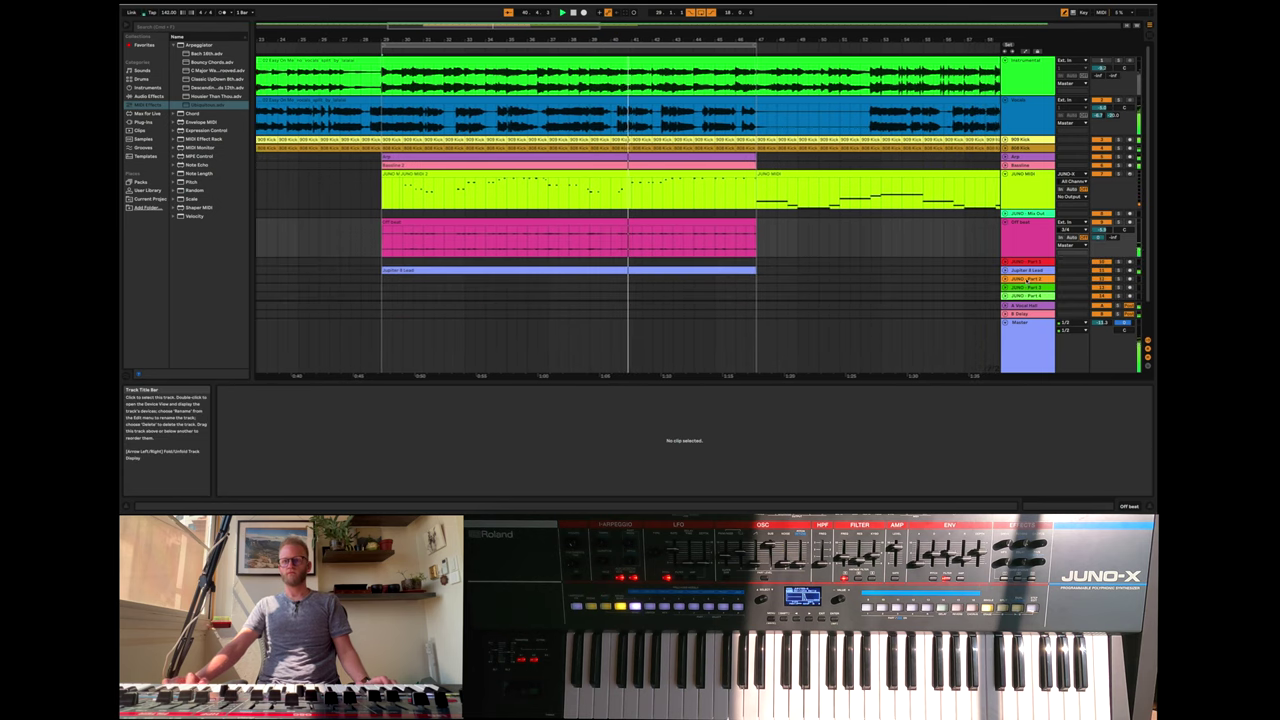
{"action": "left_click_drag", "start_coordinate": [1046, 274], "coordinate": [1029, 262]}
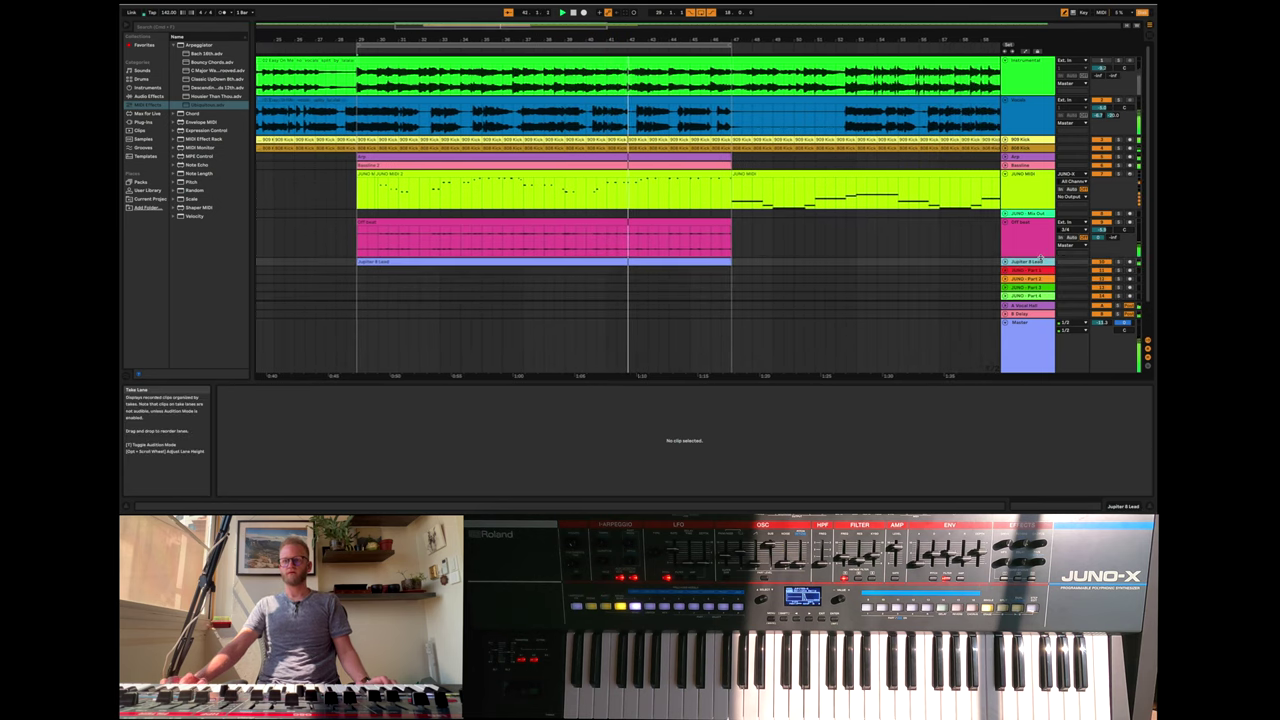
{"action": "left_click", "coordinate": [1005, 262]}
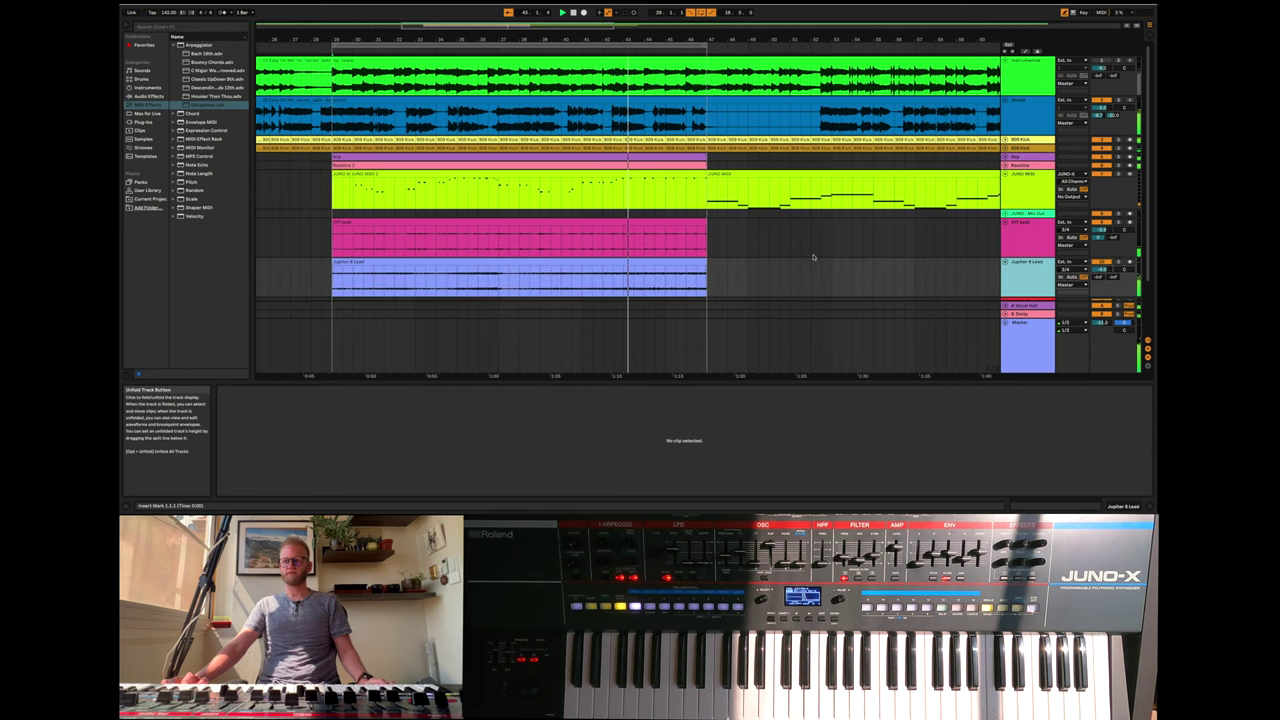
{"action": "scroll", "coordinate": [764, 238], "scroll_direction": "left", "scroll_amount": 1}
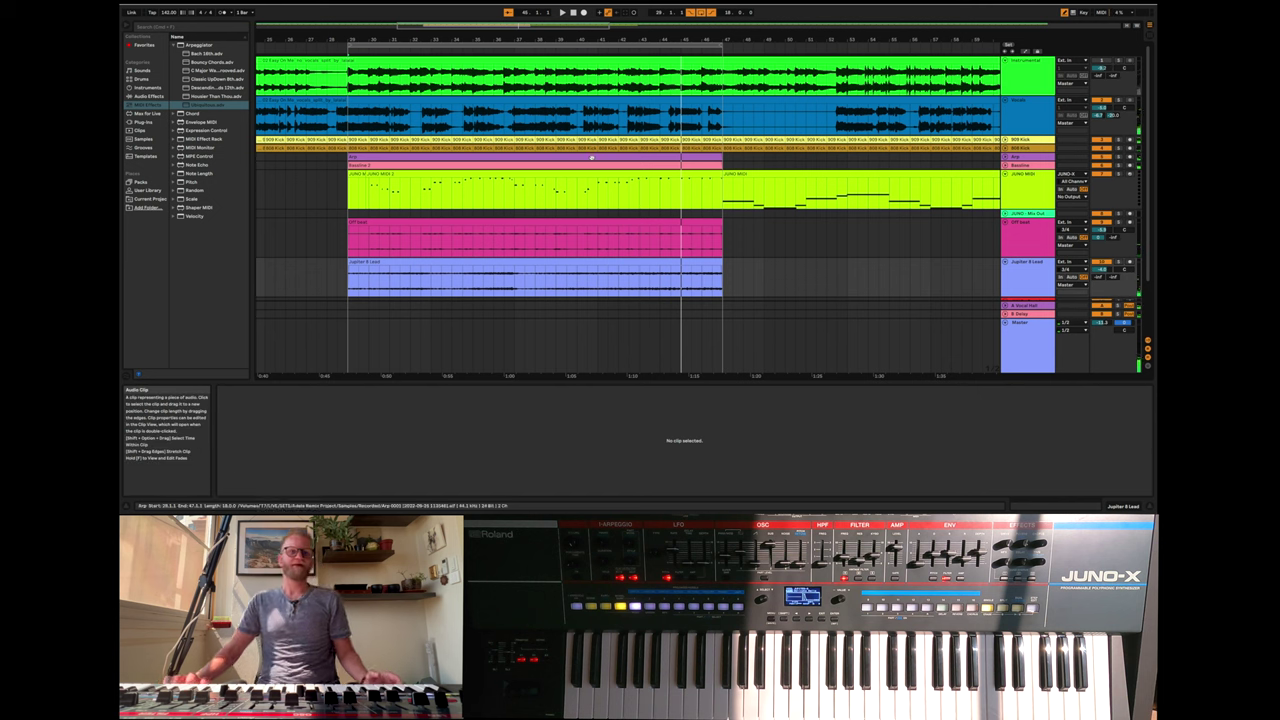
{"action": "left_click", "coordinate": [573, 12]}
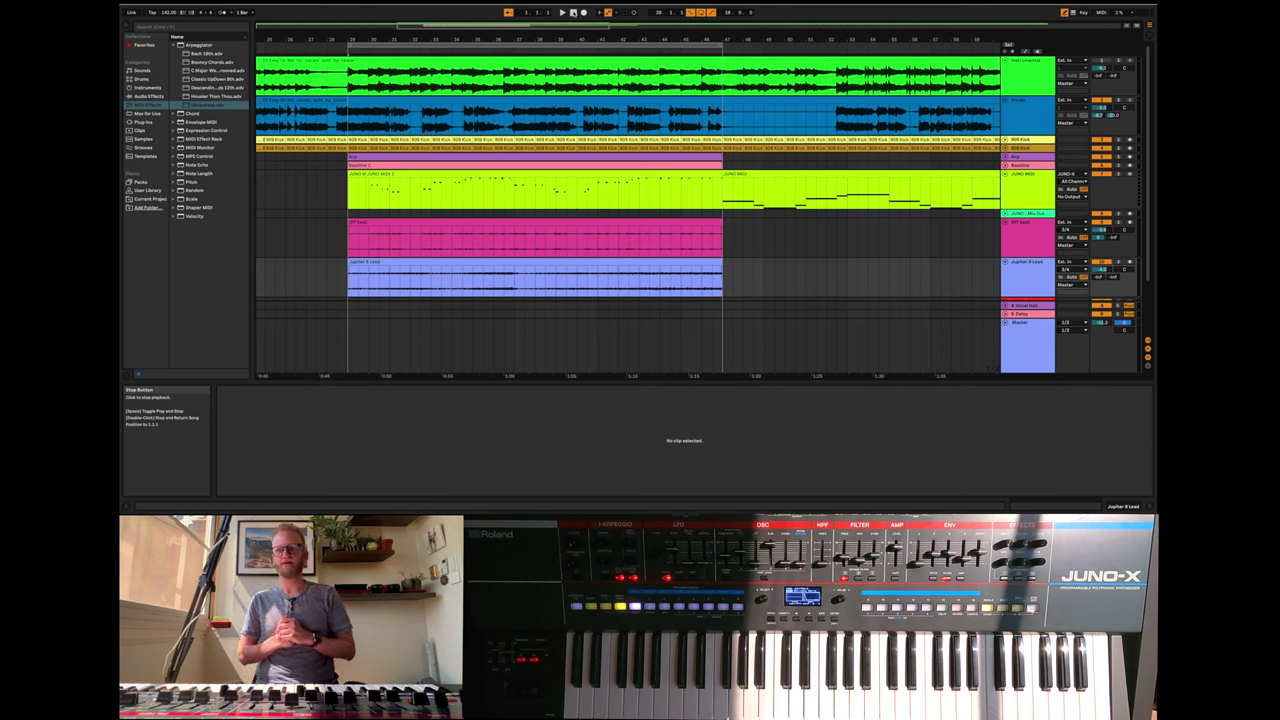
- Fold the JUNO MIDI track and move it and JUNO - Mix Out below the Jupiter 8 Lead track
{"action": "left_click", "coordinate": [1005, 174]}
{"action": "left_click_drag", "start_coordinate": [1014, 174], "coordinate": [1020, 266]}
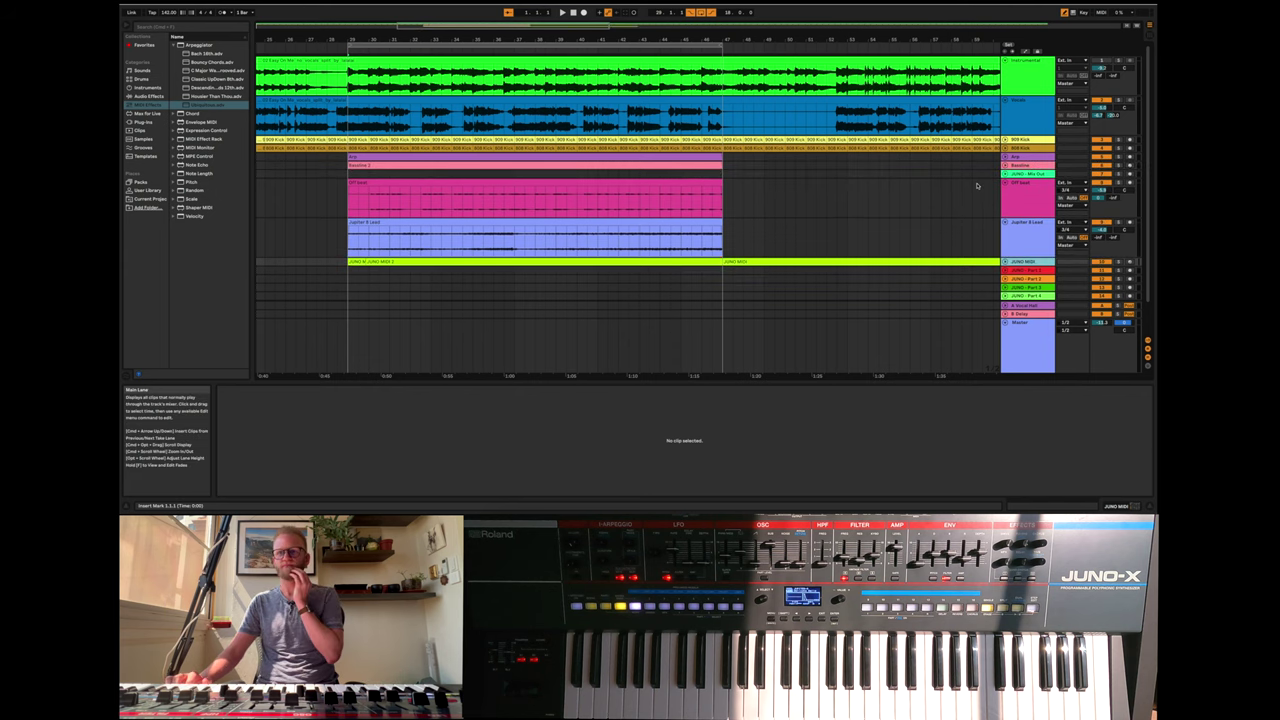
{"action": "left_click_drag", "start_coordinate": [1020, 175], "coordinate": [1028, 257]}
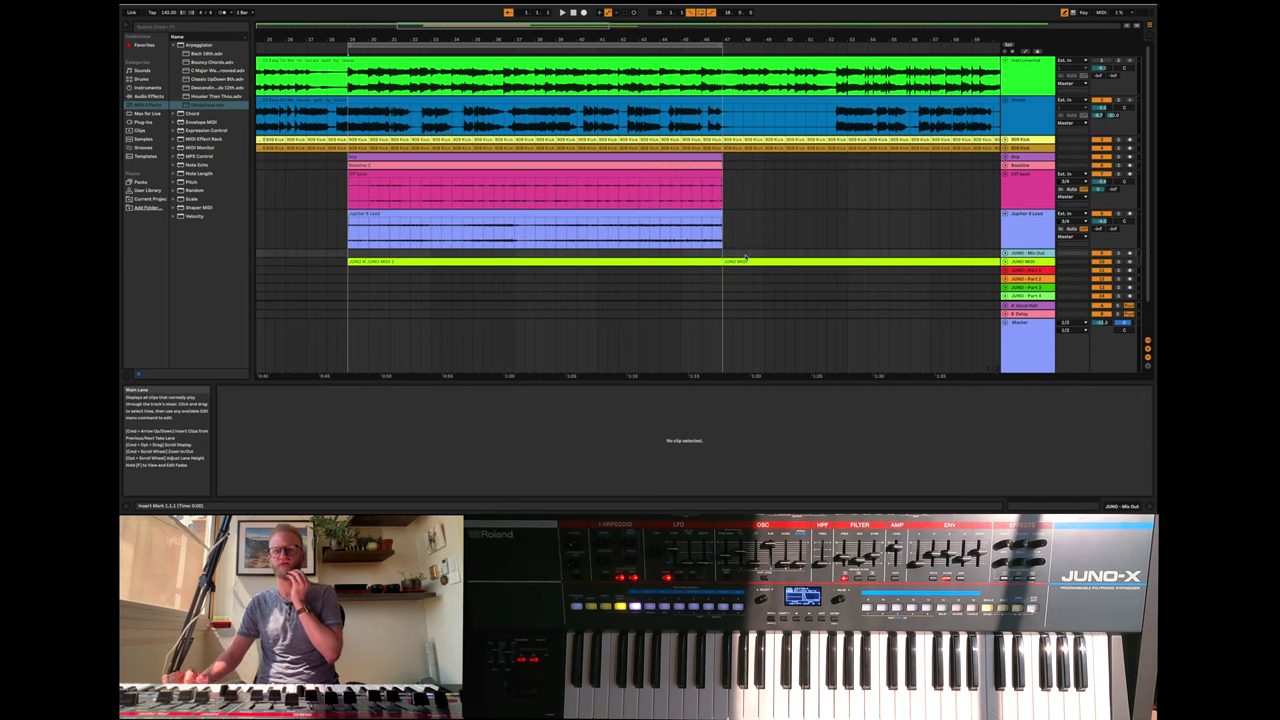
- Play the full arrangement from the start and review how its vocal, kick, bassline, arpeggio and lead sections are laid out
{"action": "scroll", "coordinate": [566, 223], "scroll_direction": "left", "scroll_amount": 10}
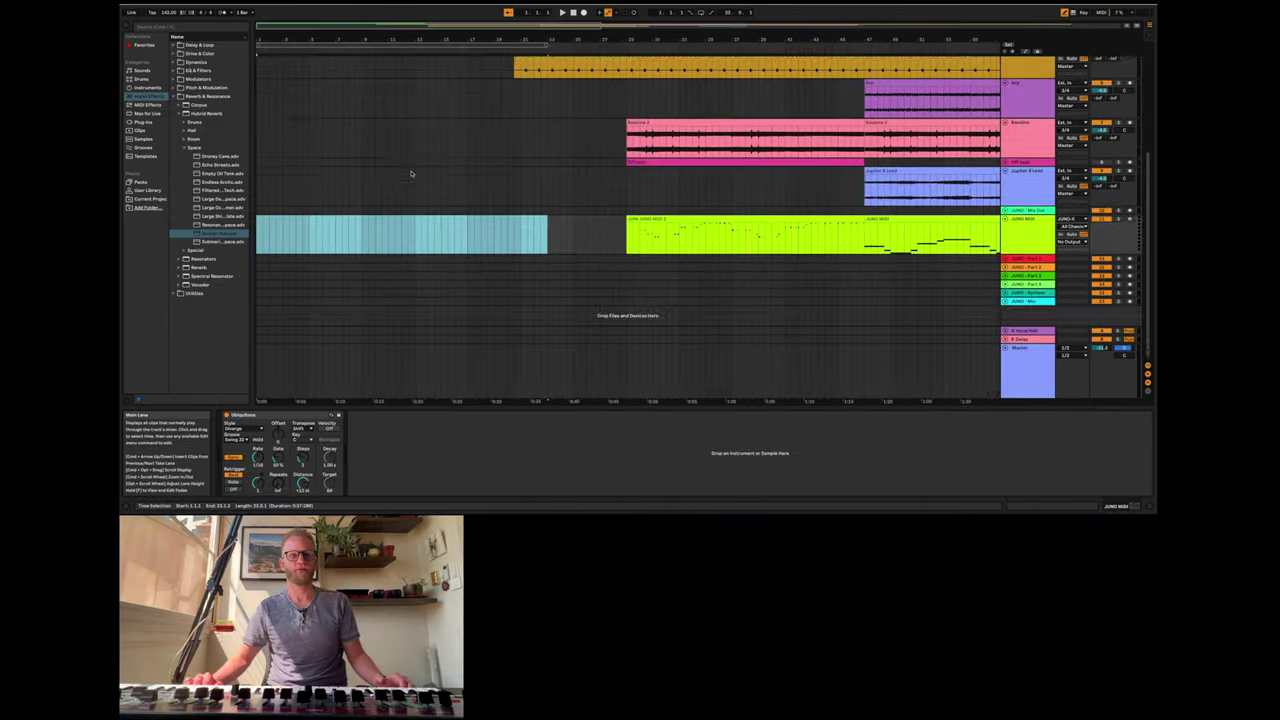
{"action": "scroll", "coordinate": [411, 172], "scroll_direction": "up", "scroll_amount": 5}
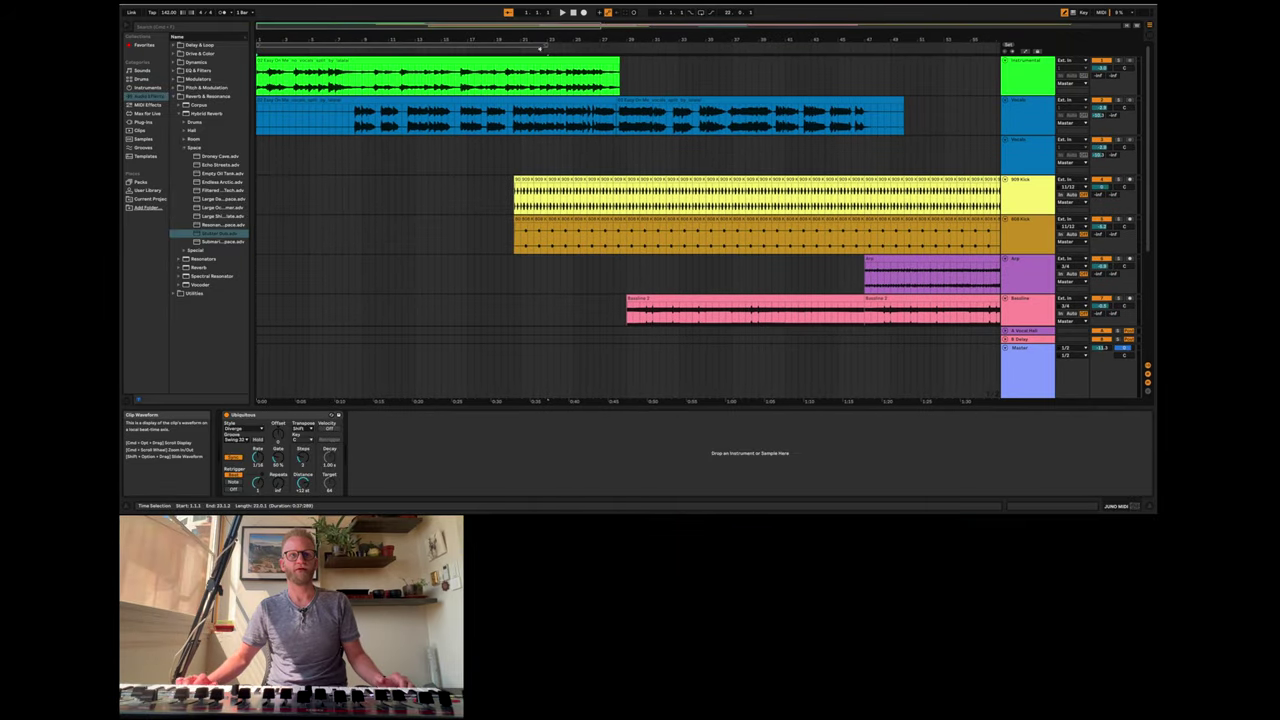
{"action": "key", "text": "space"}
{"action": "scroll", "coordinate": [515, 189], "scroll_direction": "down", "scroll_amount": 5}
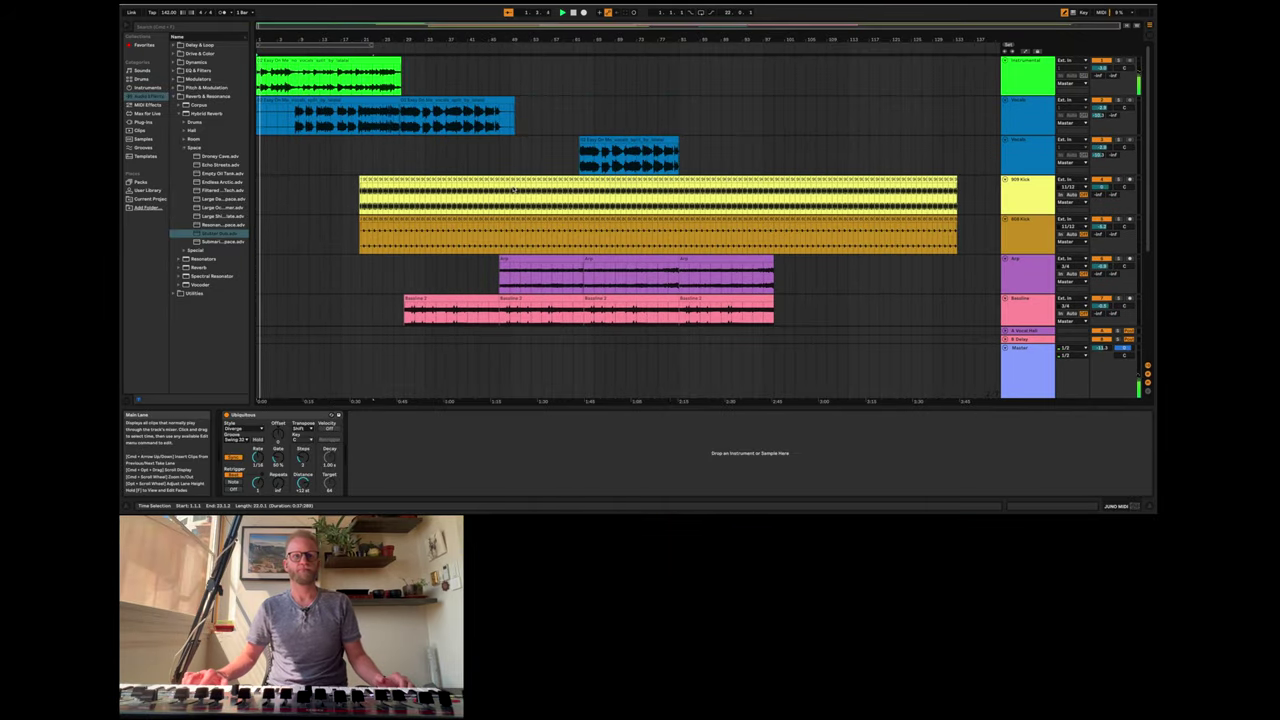
{"action": "scroll", "coordinate": [514, 190], "scroll_direction": "up", "scroll_amount": 1}
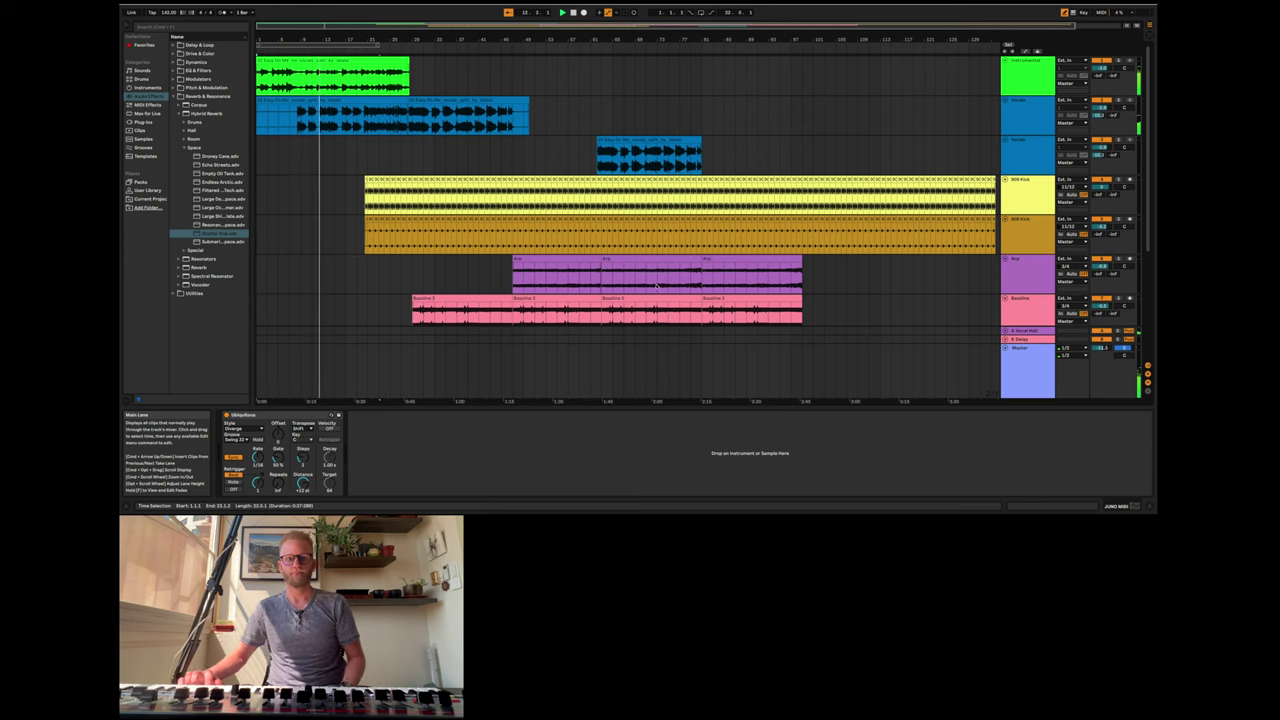
{"action": "left_click", "coordinate": [1004, 349]}
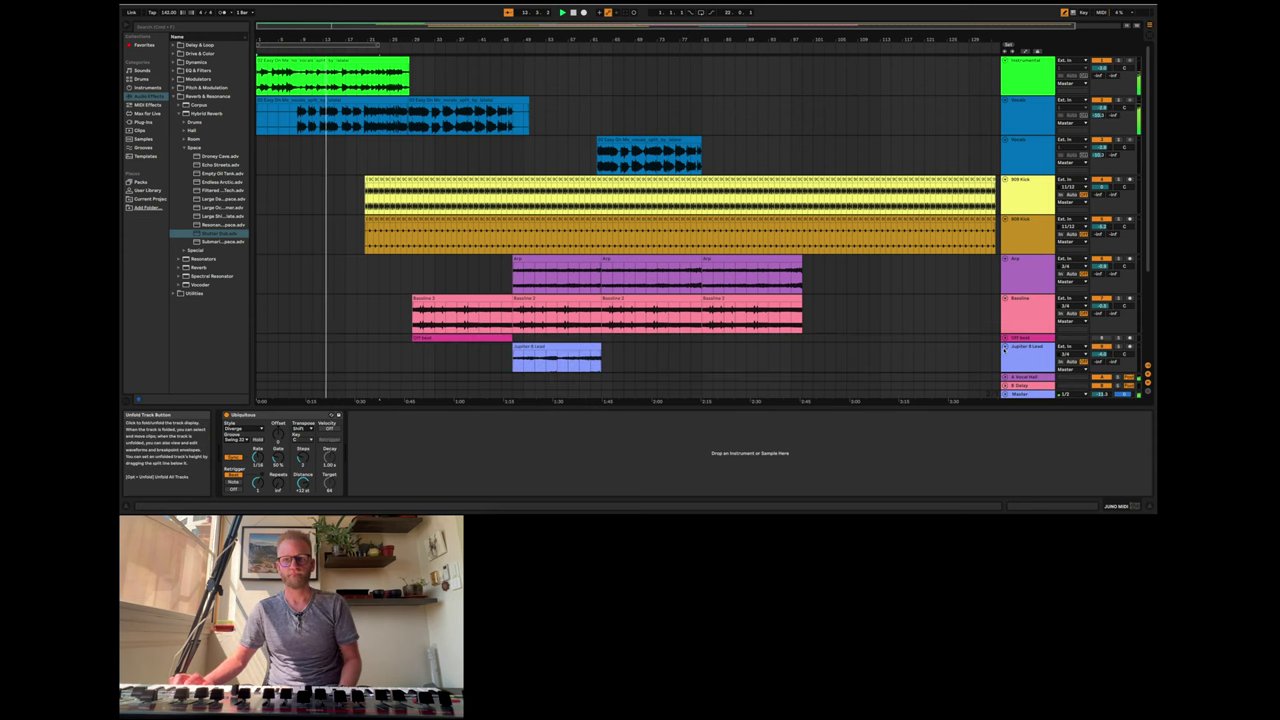
{"action": "scroll", "coordinate": [951, 315], "scroll_direction": "down", "scroll_amount": 3}
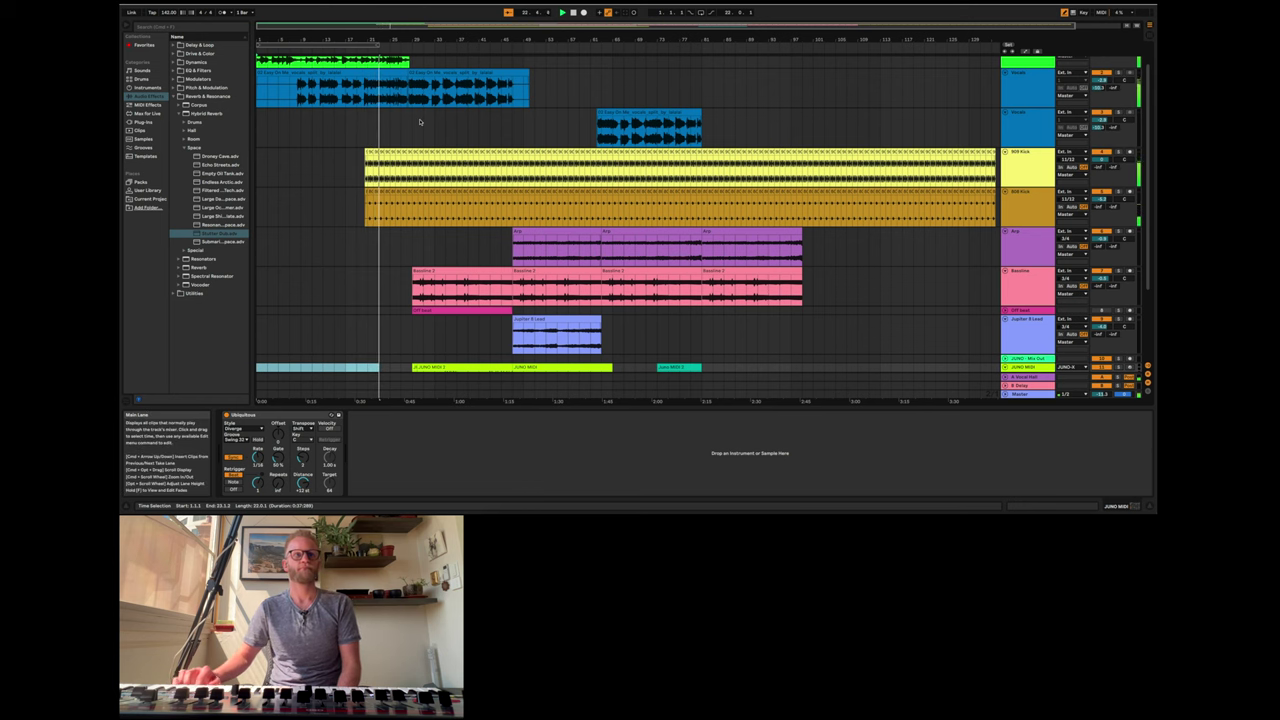
{"action": "scroll", "coordinate": [420, 122], "scroll_direction": "up", "scroll_amount": 5}
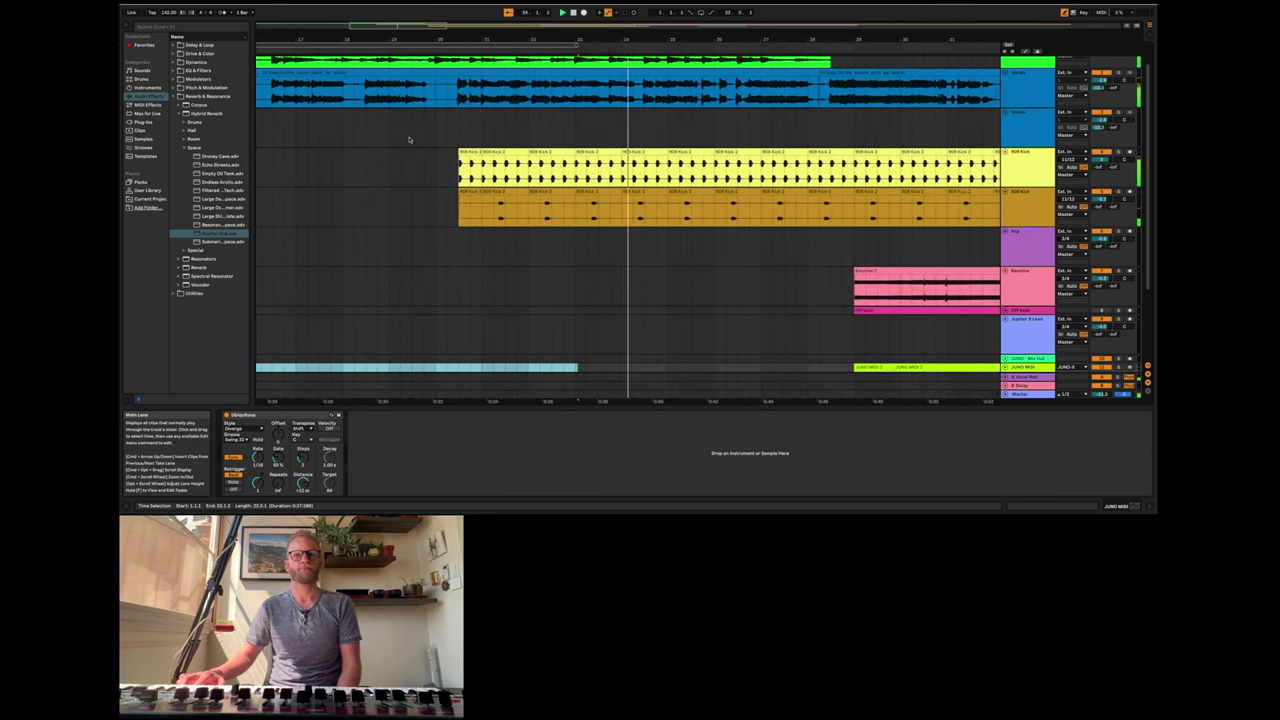
{"action": "scroll", "coordinate": [408, 140], "scroll_direction": "down", "scroll_amount": 5}
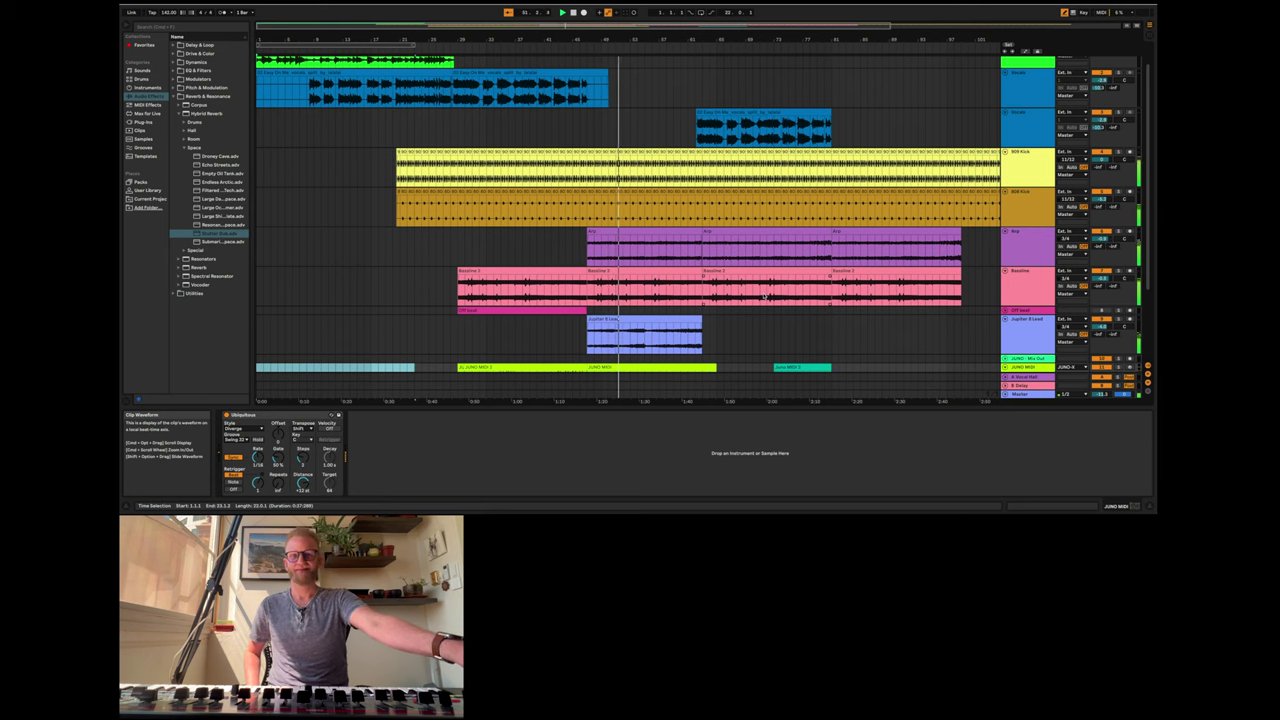
{"action": "key", "text": "u"}
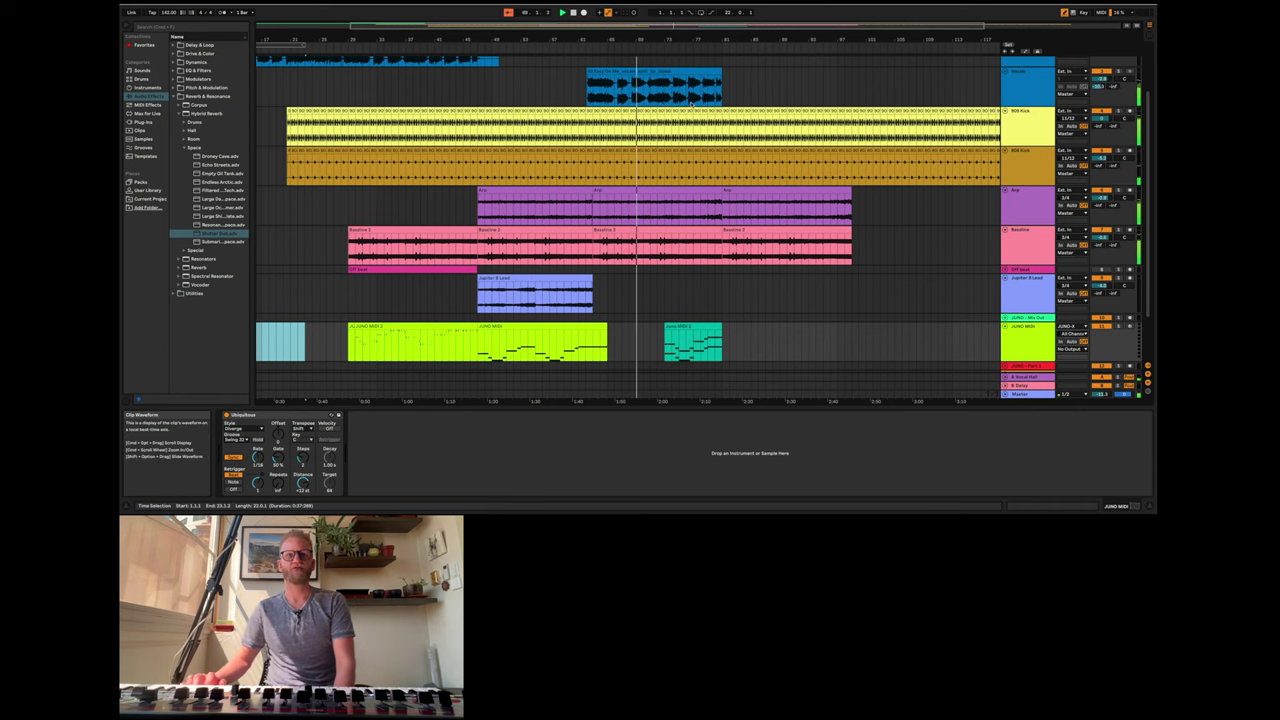
- Examine the second Vocals track's clip waveform and its effect chain during playback
{"action": "left_click", "coordinate": [701, 72]}
{"action": "double_click", "coordinate": [701, 72]}
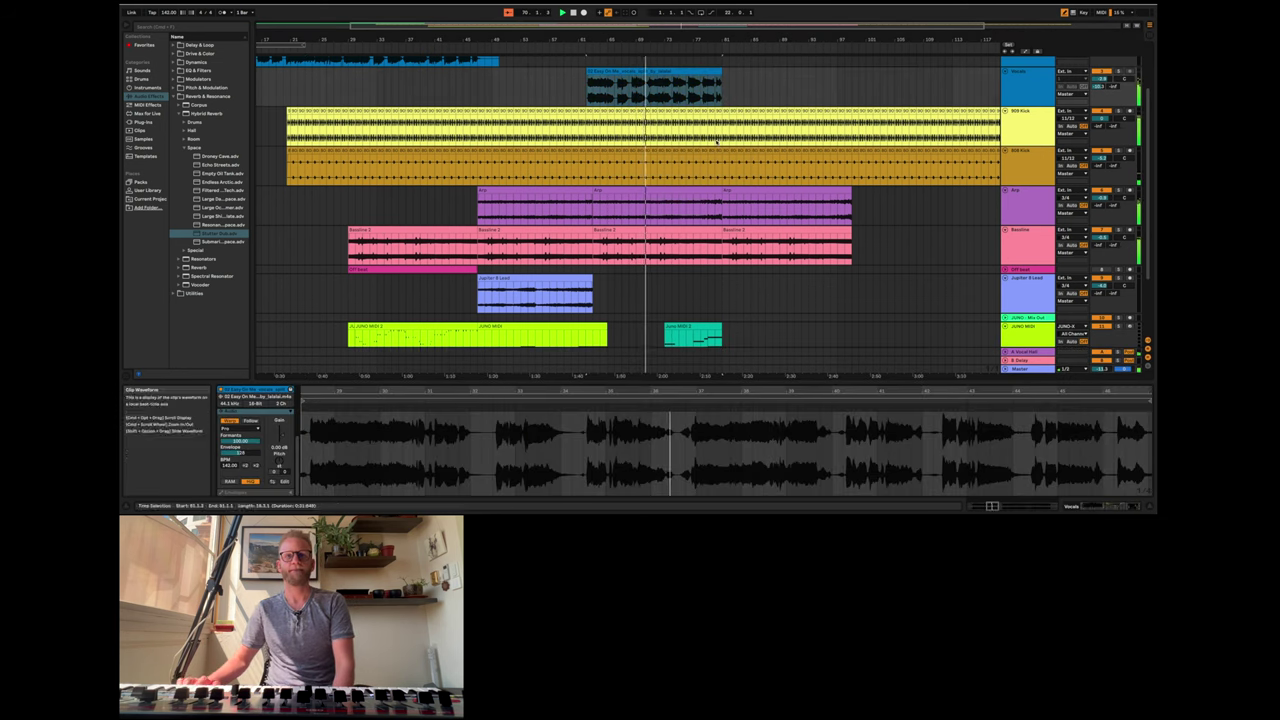
{"action": "left_click", "coordinate": [1121, 506]}
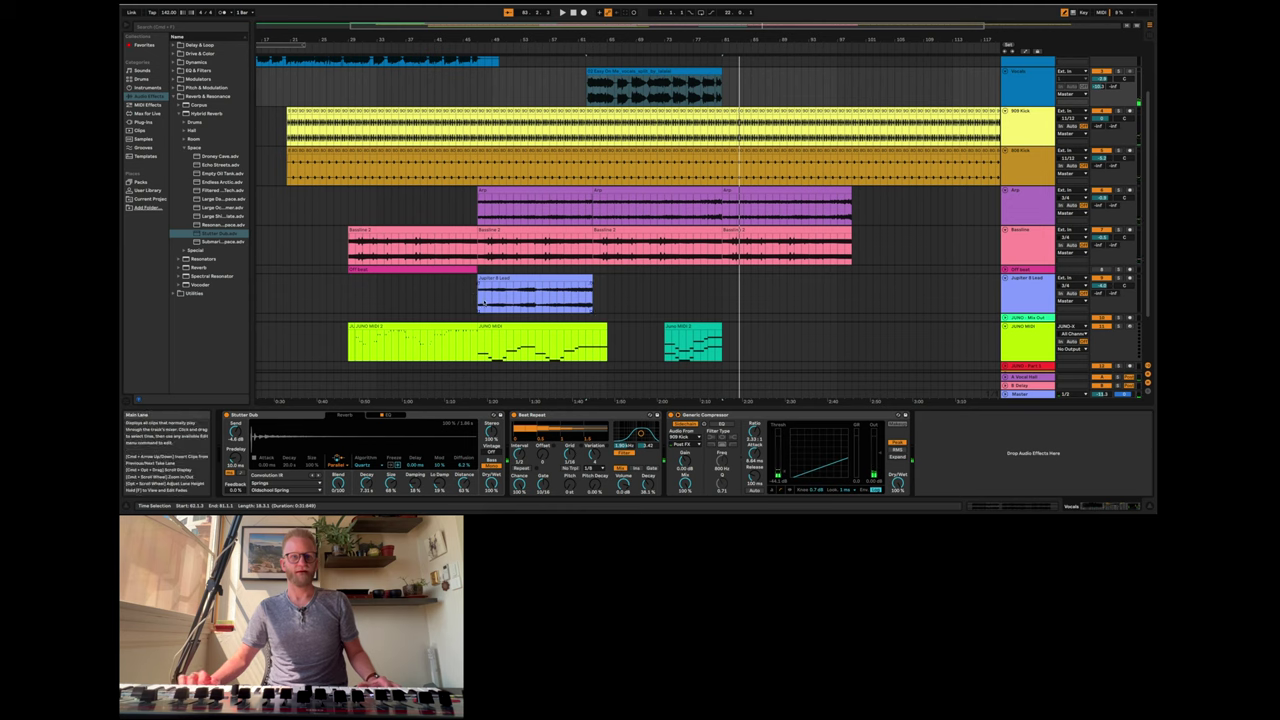
- Move the two lime JUNO MIDI clips out of the lead section into empty space past the Arp and Bassline clips
{"action": "scroll", "coordinate": [580, 285], "scroll_direction": "down", "scroll_amount": 3}
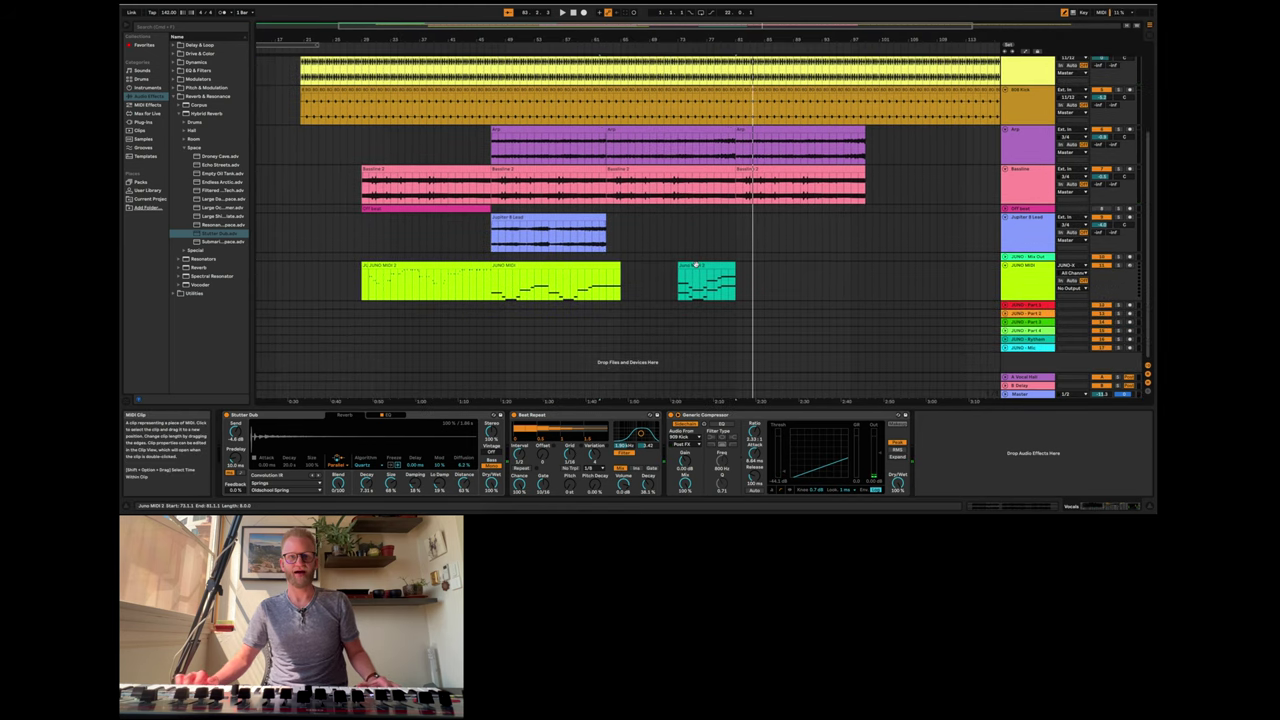
{"action": "left_click", "coordinate": [557, 264]}
{"action": "left_click_drag", "start_coordinate": [557, 264], "coordinate": [830, 283]}
{"action": "scroll", "coordinate": [430, 266], "scroll_direction": "right", "scroll_amount": 3}
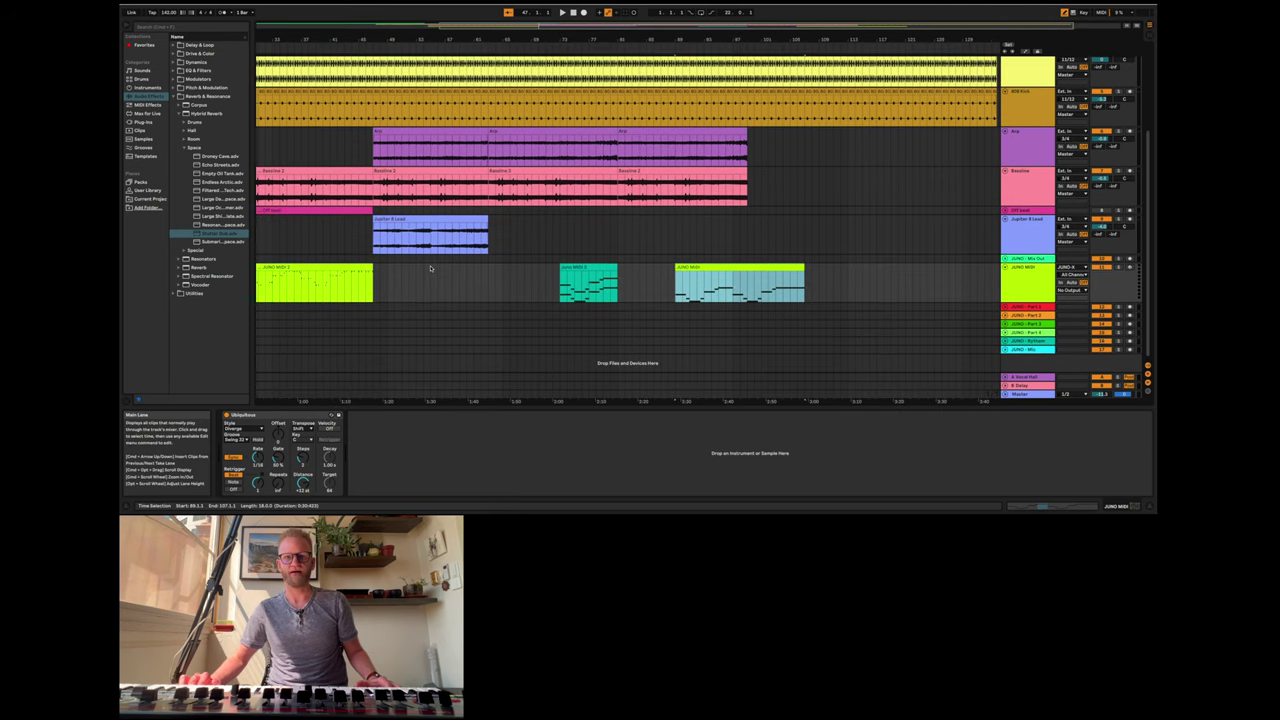
{"action": "left_click_drag", "start_coordinate": [290, 268], "coordinate": [860, 280]}
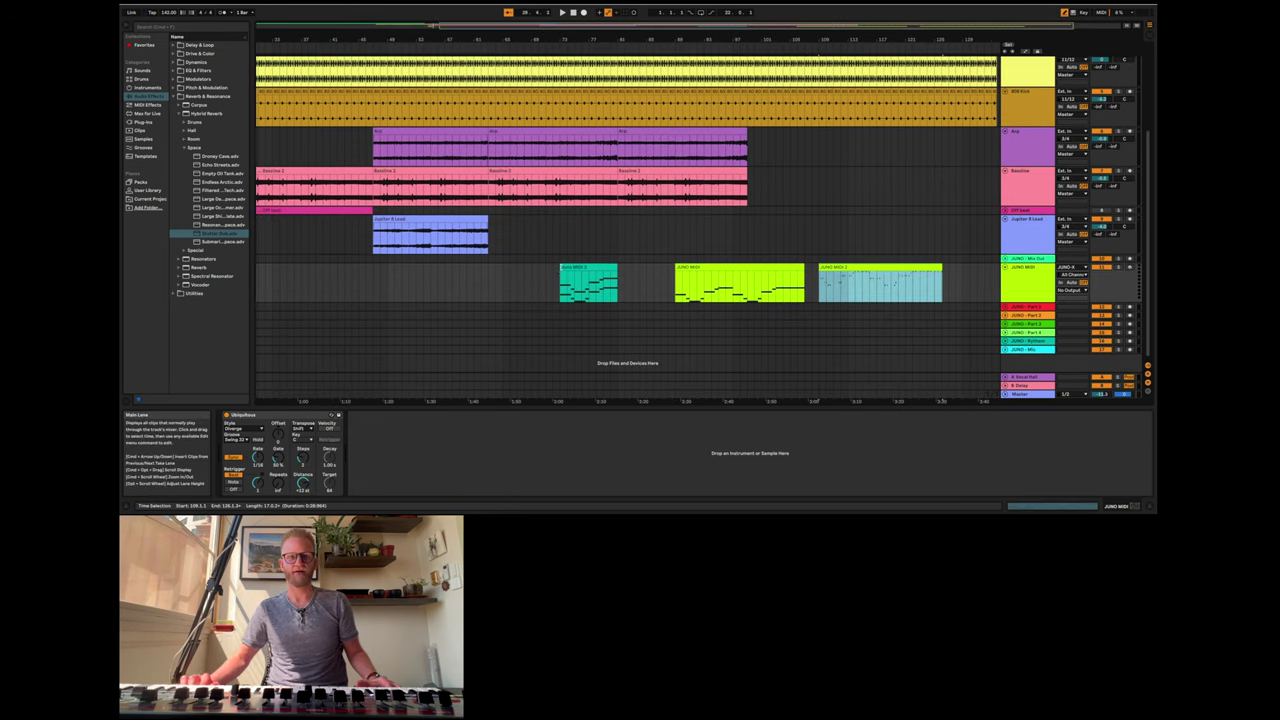
- Move the teal JUNO MIDI 2 clip to bar 47, aligned with the start of the Jupiter 8 Lead clip
{"action": "left_click", "coordinate": [581, 268]}
{"action": "left_click_drag", "start_coordinate": [581, 268], "coordinate": [403, 273]}
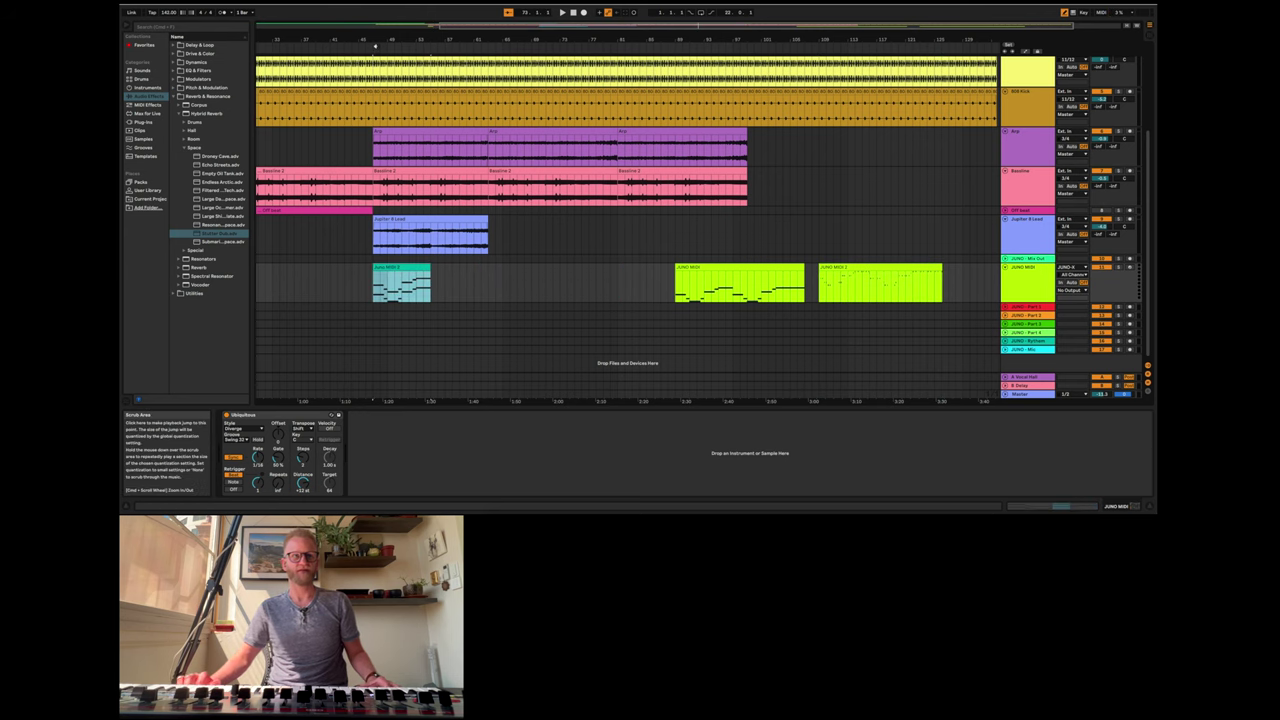
{"action": "scroll", "coordinate": [395, 70], "scroll_direction": "up", "scroll_amount": 1}
{"action": "scroll", "coordinate": [400, 70], "scroll_direction": "left", "scroll_amount": 2}
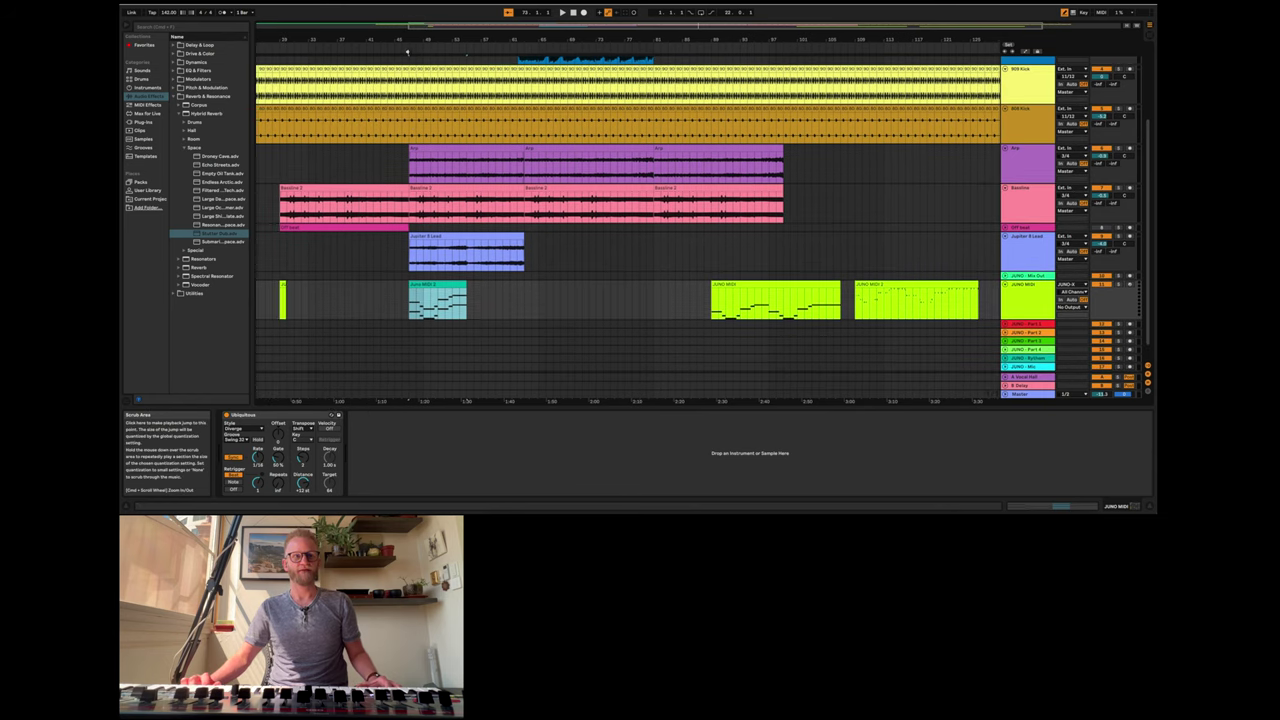
- Play the section from bar 47 to check the moved clip, and return playback to the song start
{"action": "left_click", "coordinate": [407, 51]}
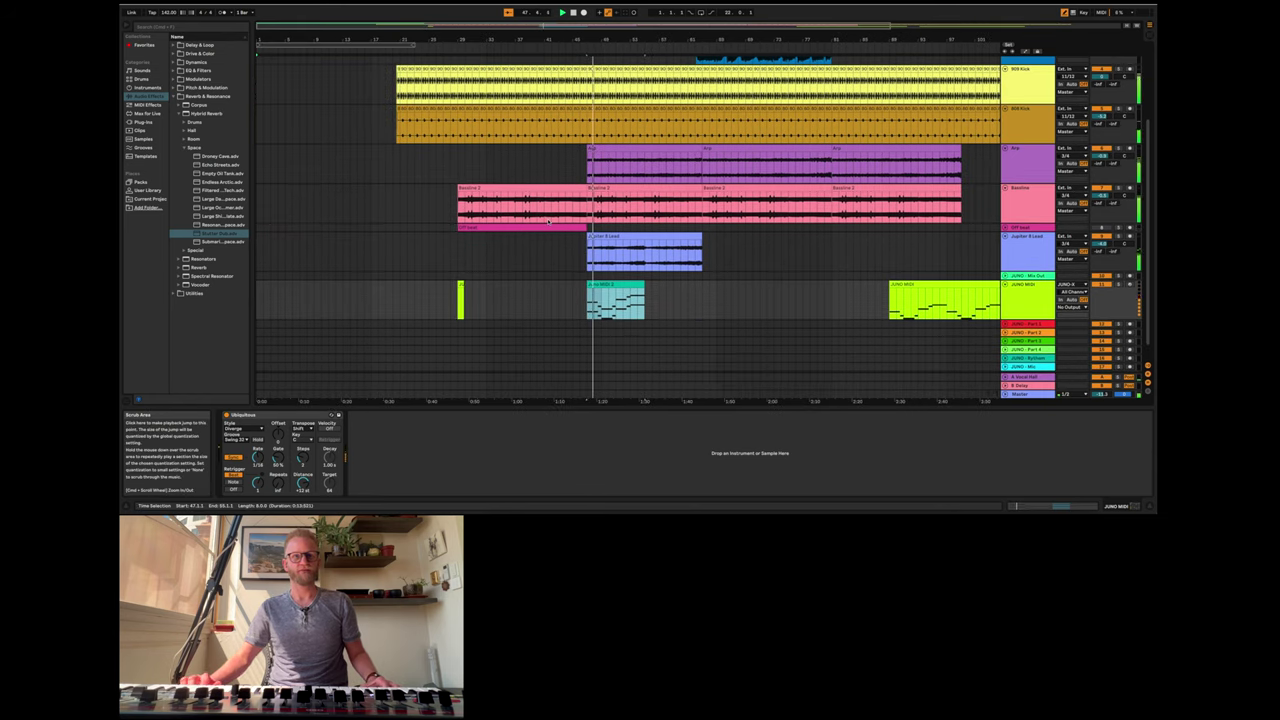
{"action": "scroll", "coordinate": [549, 220], "scroll_direction": "up", "scroll_amount": 3}
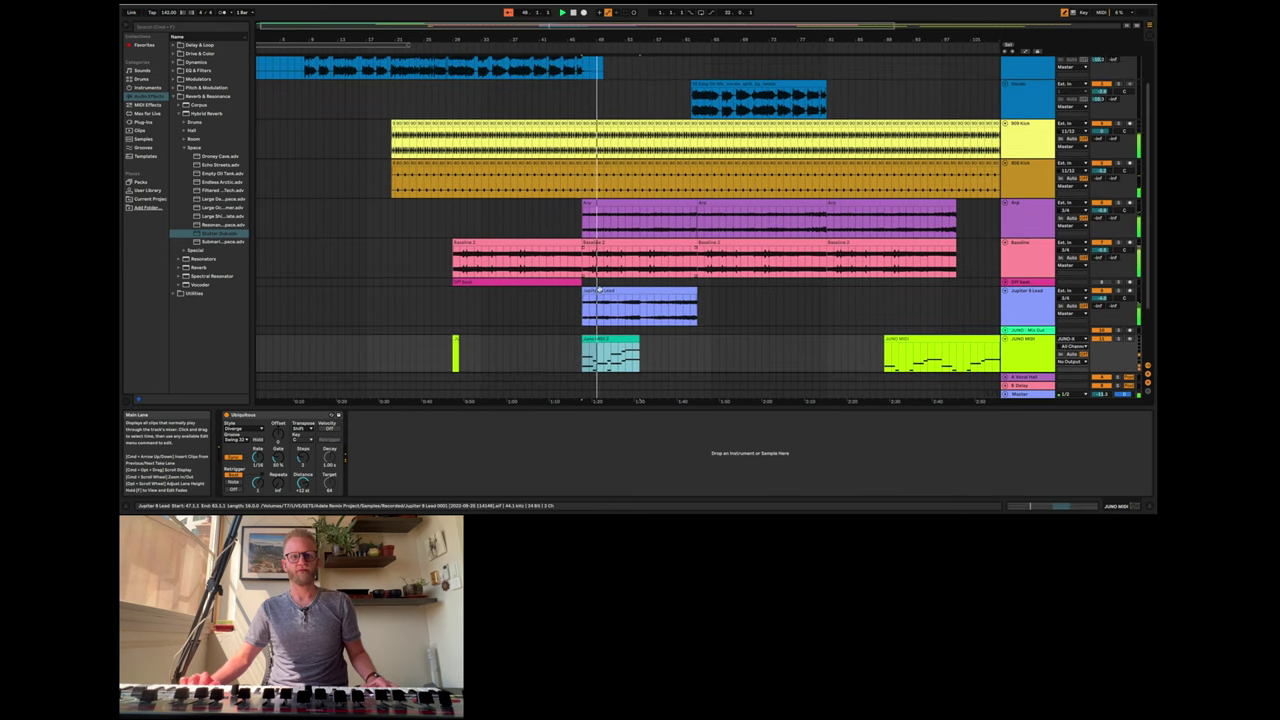
{"action": "key", "text": "space"}
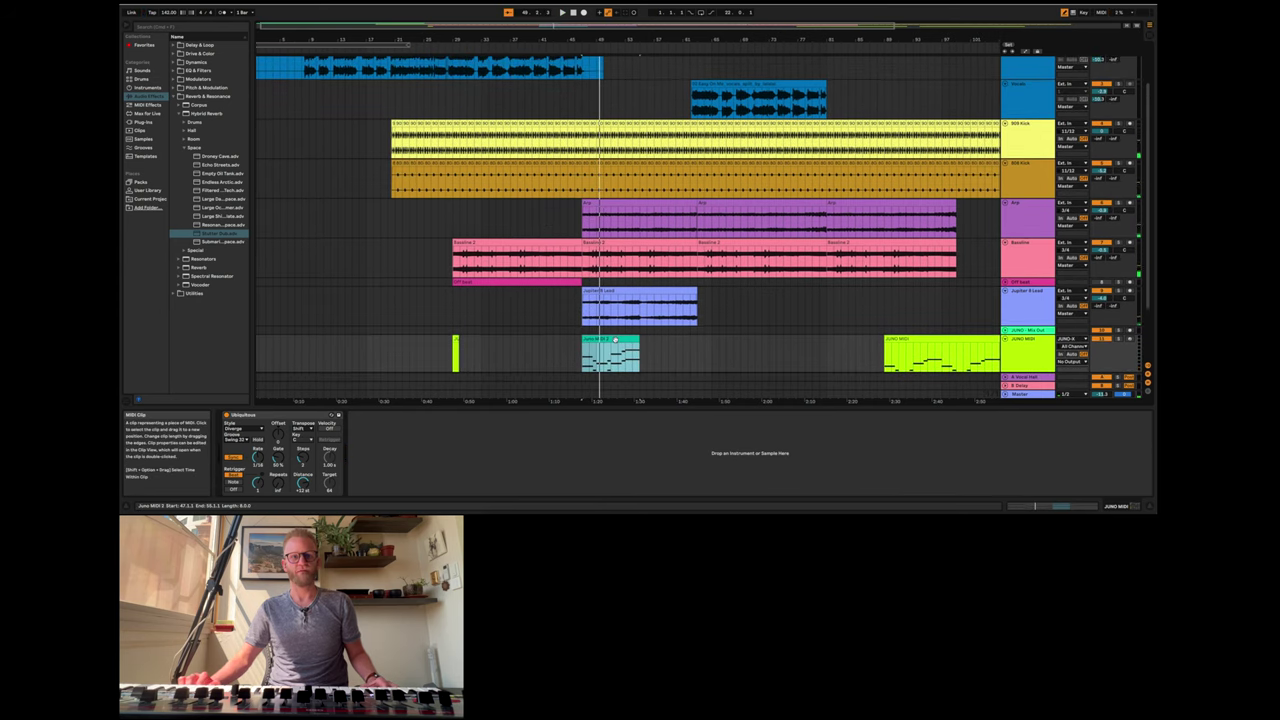
{"action": "key", "text": "space"}
{"action": "key", "text": "space"}
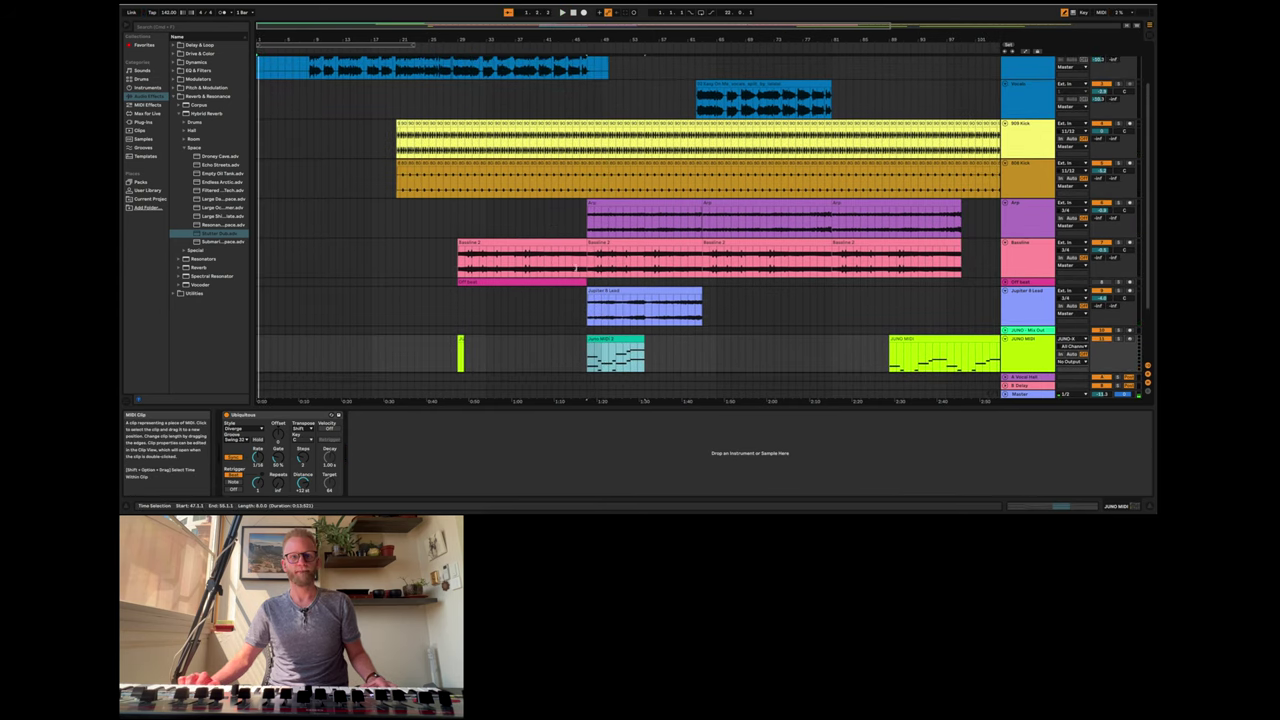
- Loop the eight bars from bar 47 and, during playback, route the JUNO MIDI track's output to JUNO-X on channel 1
{"action": "left_click_drag", "start_coordinate": [370, 43], "coordinate": [643, 48]}
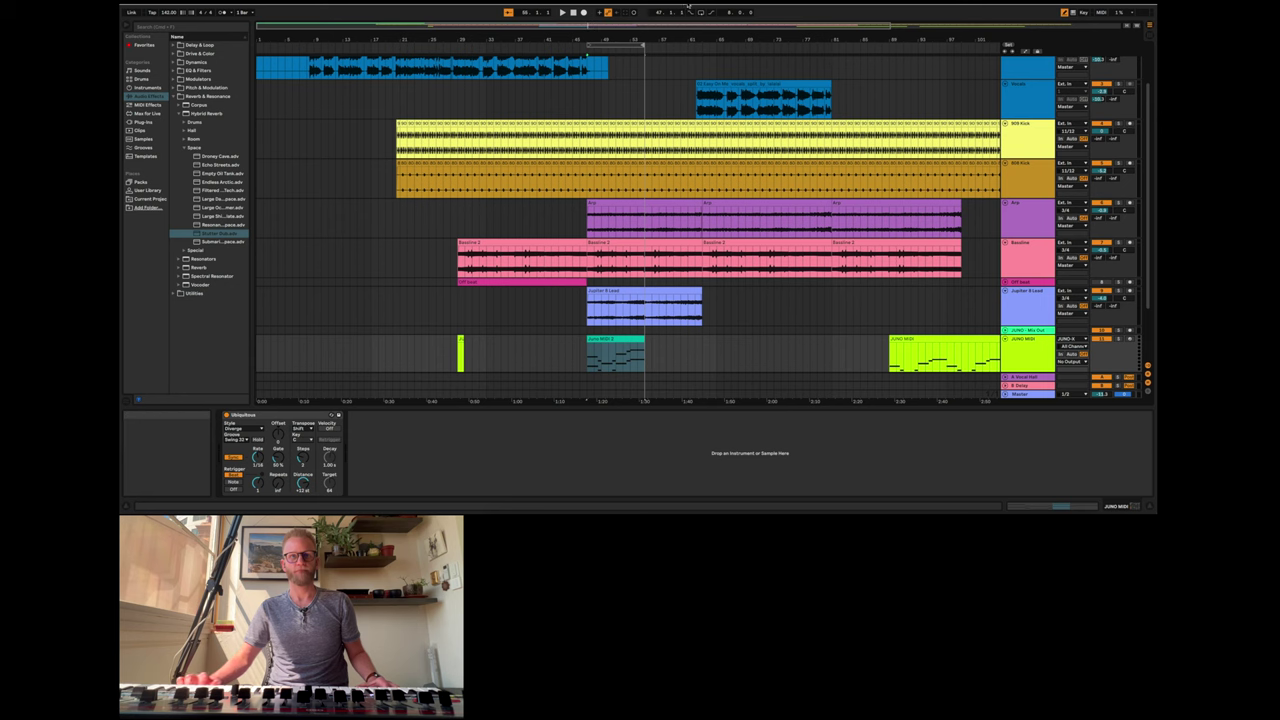
{"action": "left_click", "coordinate": [562, 12]}
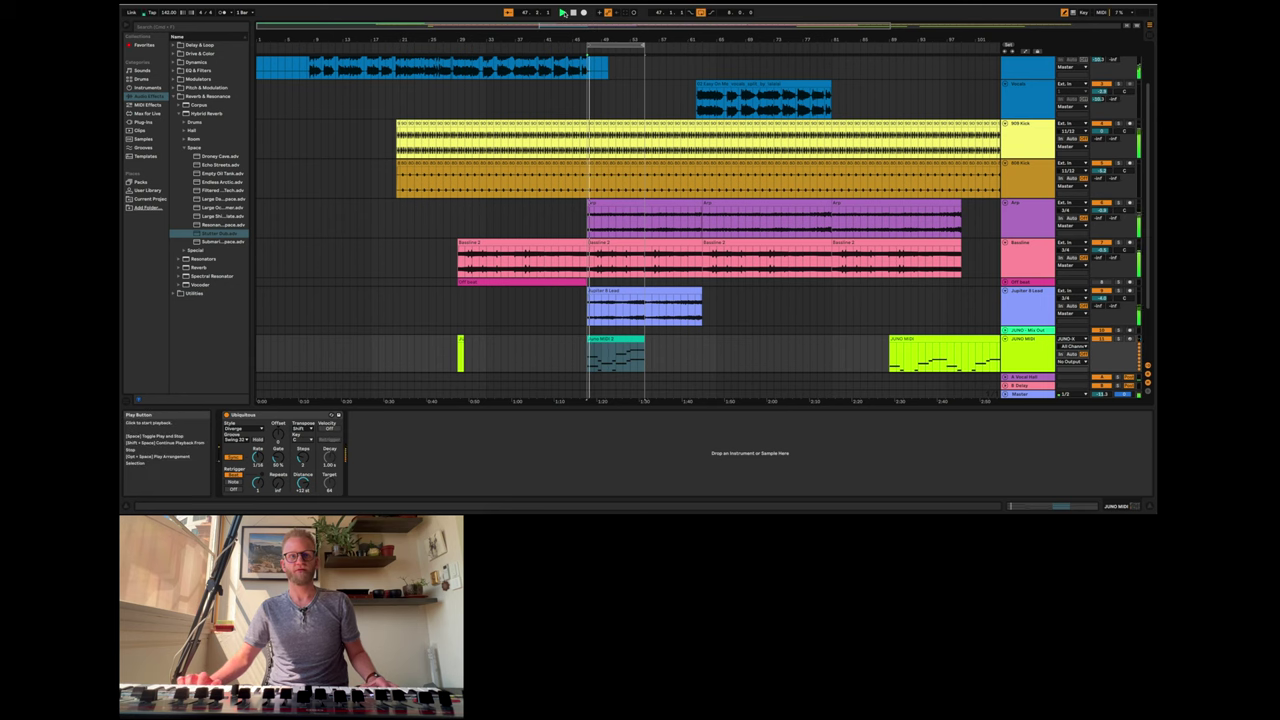
{"action": "scroll", "coordinate": [950, 300], "scroll_direction": "down", "scroll_amount": 2}
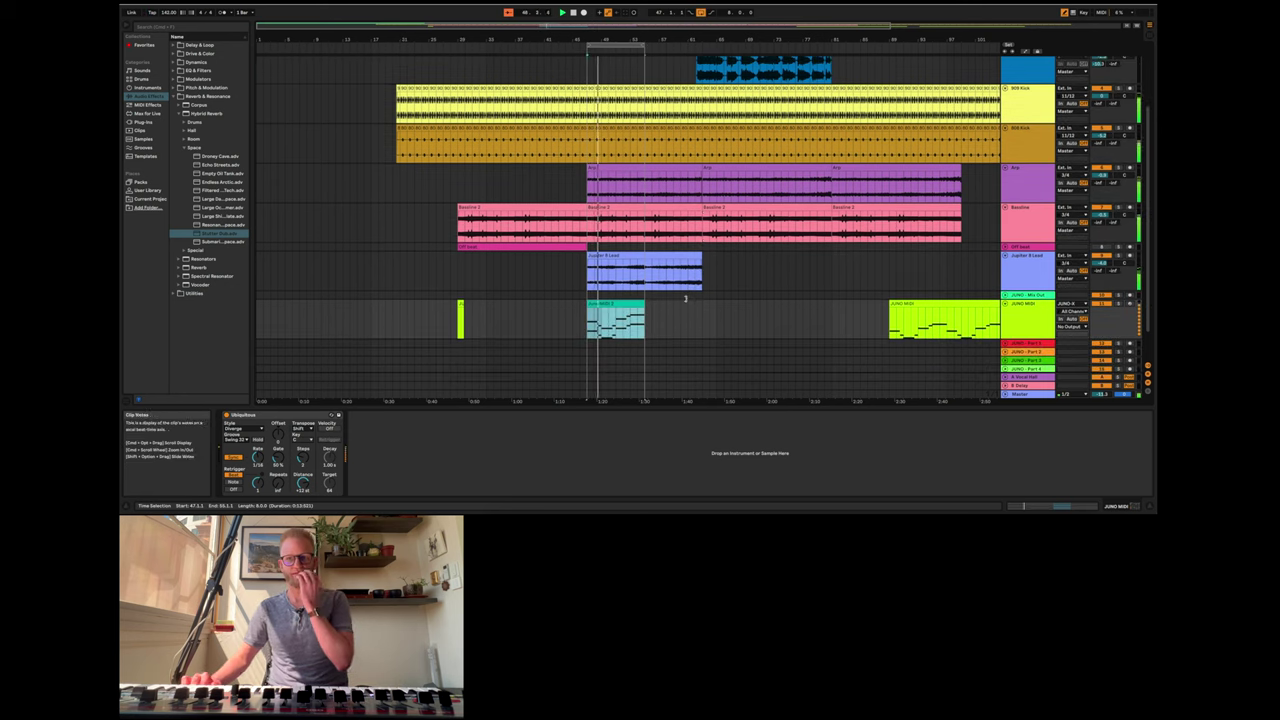
{"action": "left_click", "coordinate": [1071, 327]}
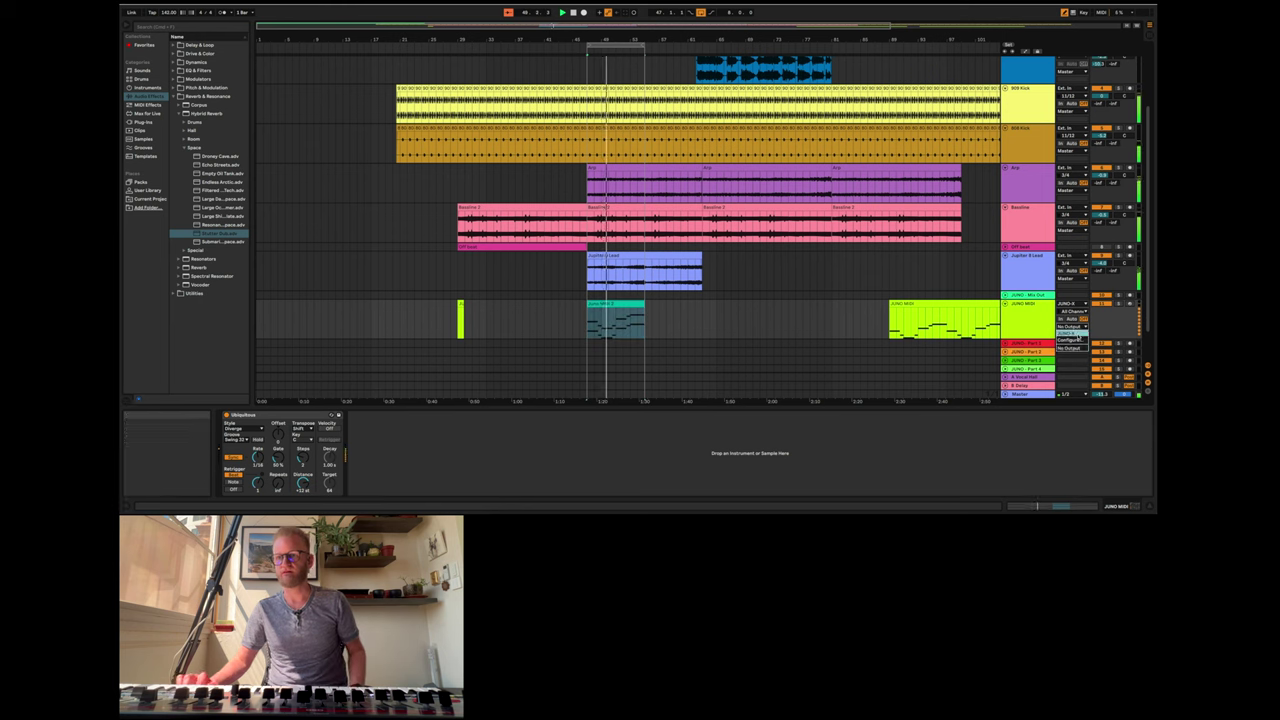
{"action": "left_click", "coordinate": [1078, 336]}
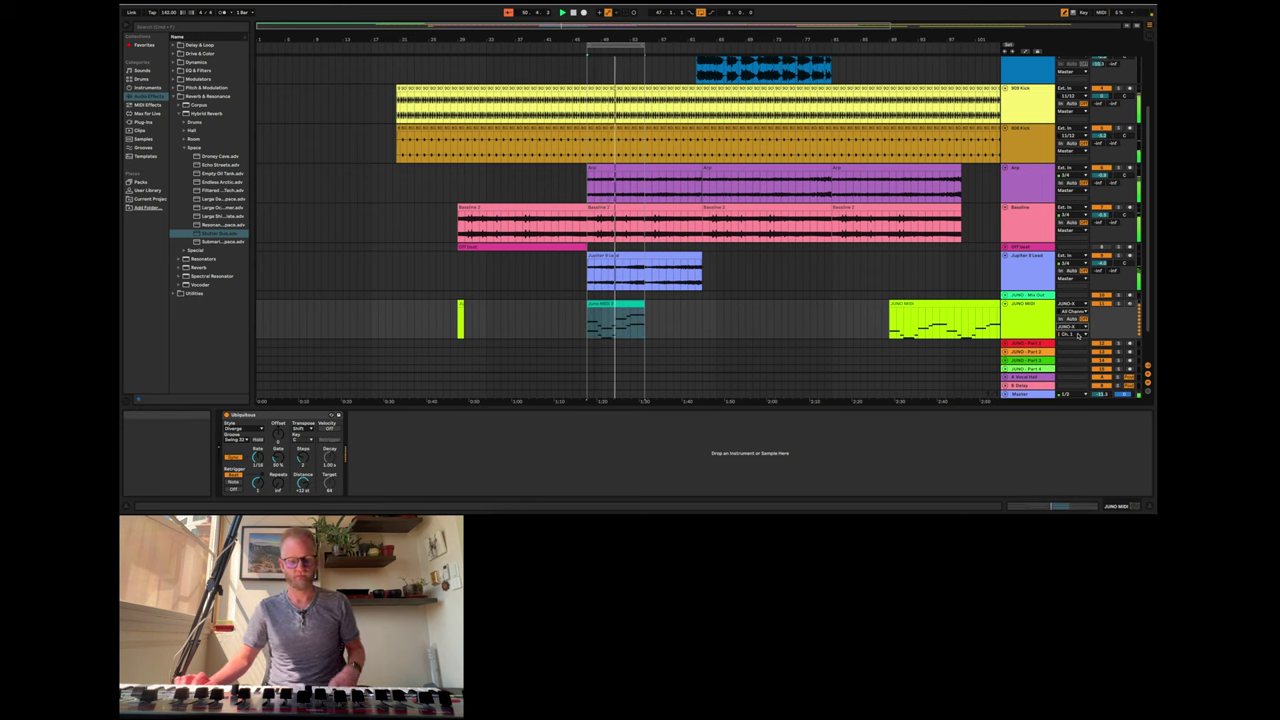
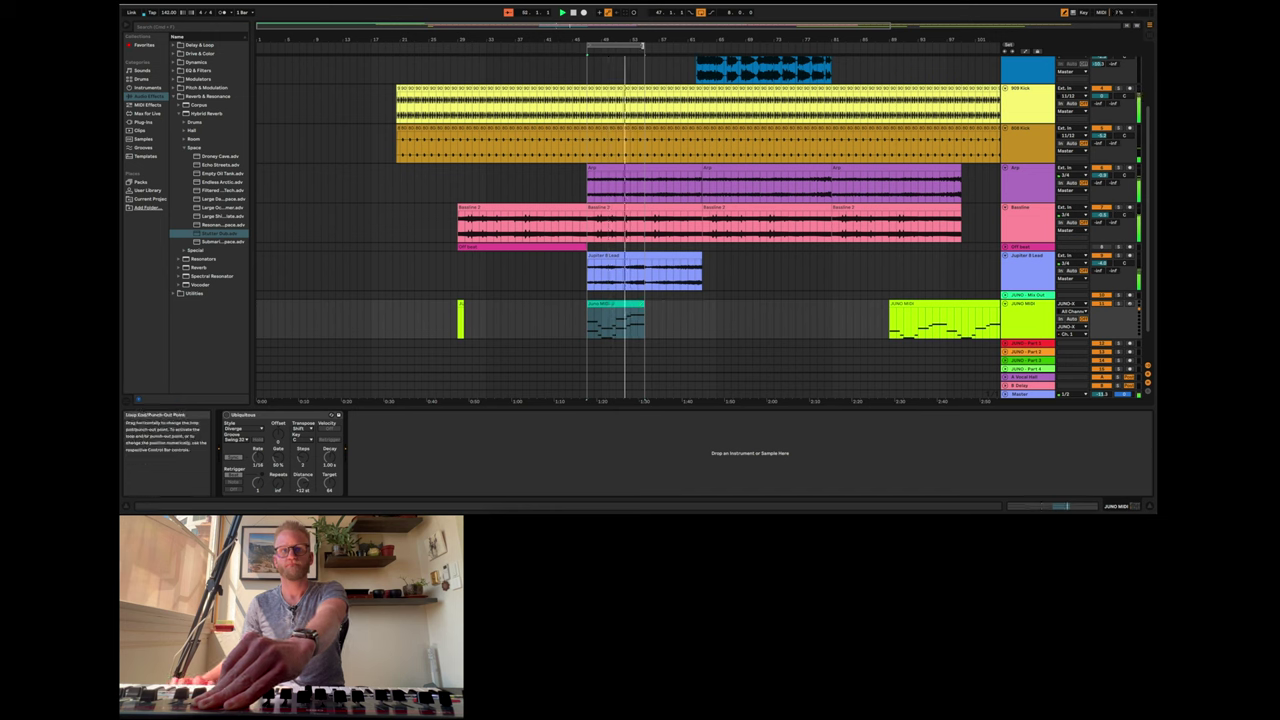
- Extend the loop to 16 bars so it ends with the Jupiter 8 Lead clip, and stop playback
{"action": "left_click_drag", "start_coordinate": [645, 47], "coordinate": [692, 47]}
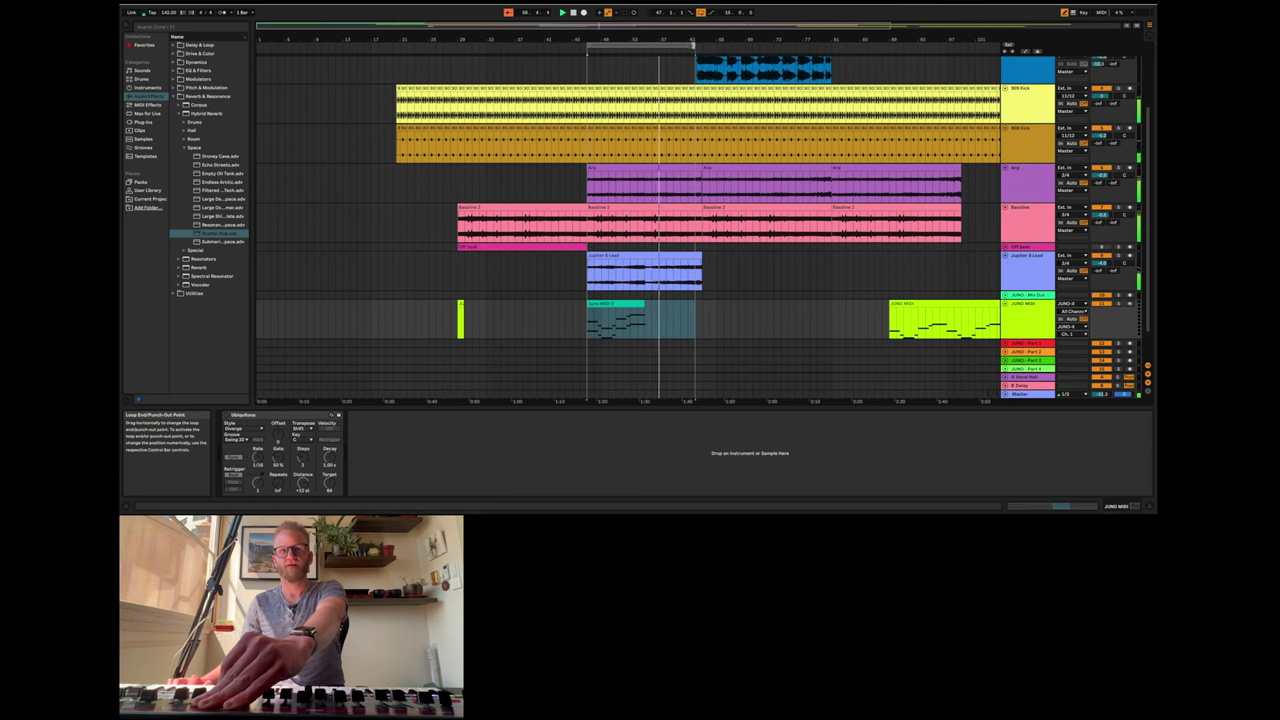
{"action": "left_click_drag", "start_coordinate": [692, 46], "coordinate": [700, 46]}
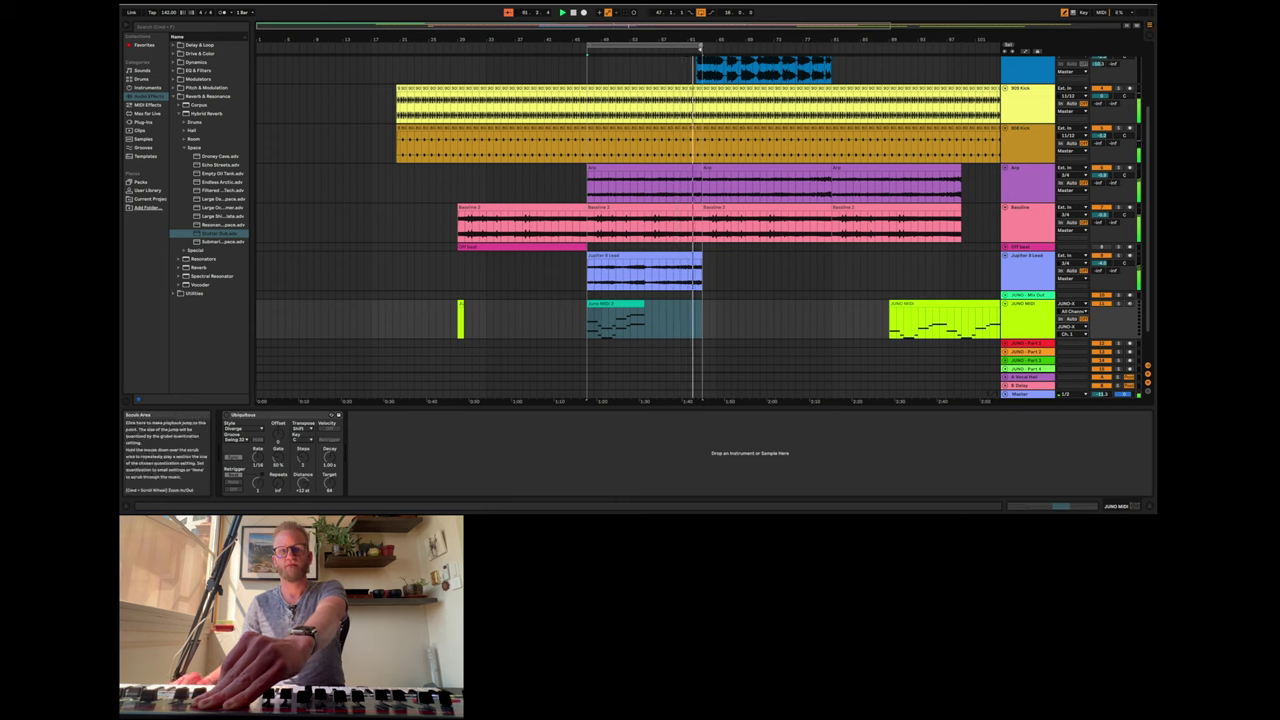
{"action": "left_click", "coordinate": [573, 12]}
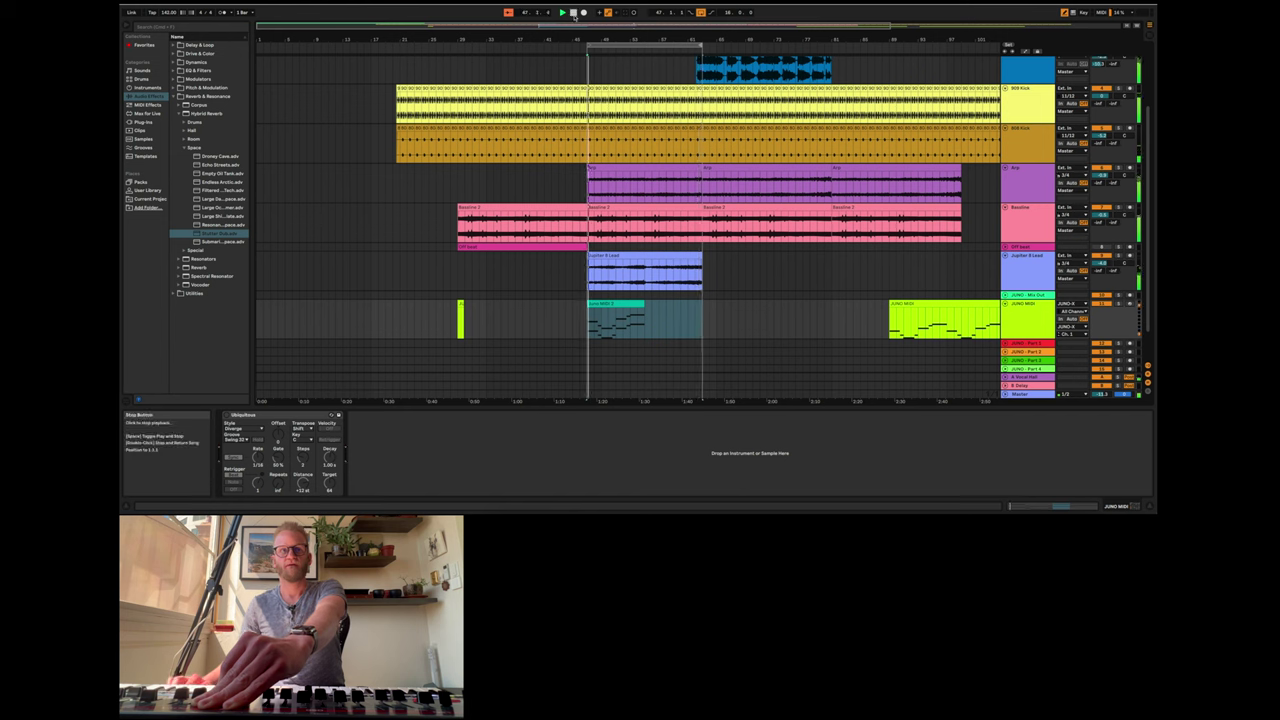
- Duplicate the teal JUNO MIDI 2 clip directly after itself so the part fills the 16-bar loop
{"action": "left_click", "coordinate": [639, 304]}
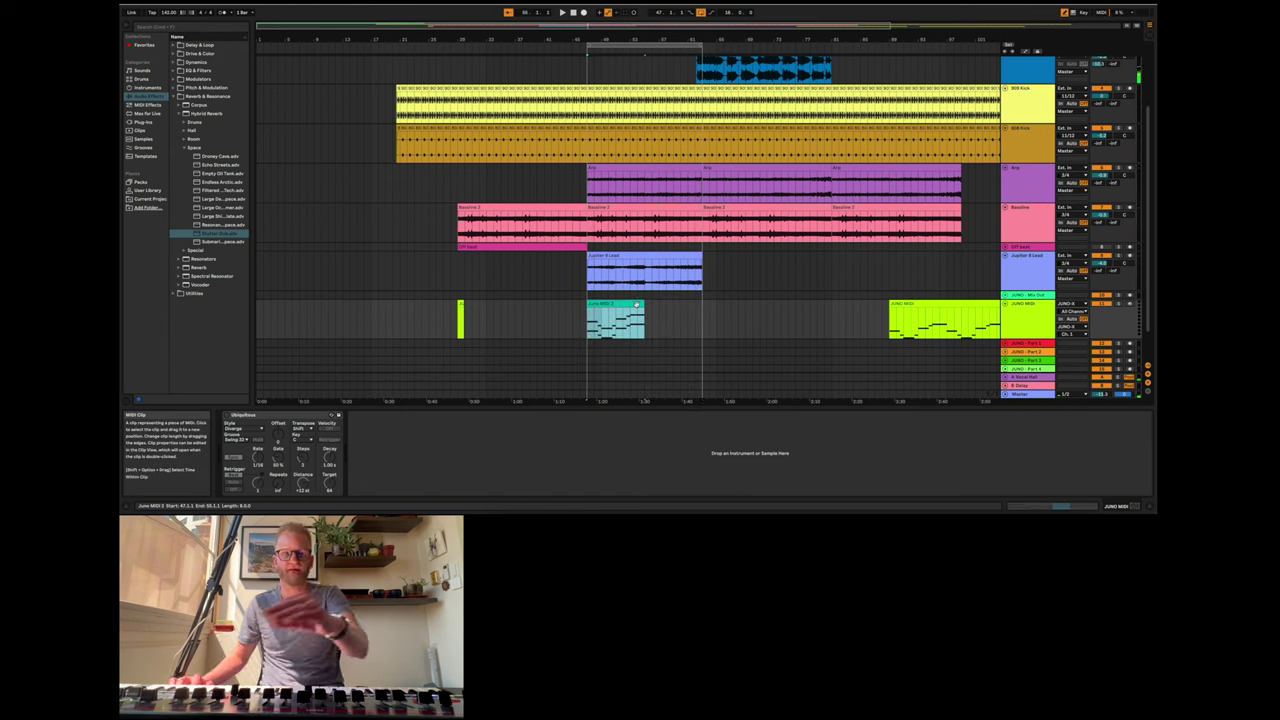
{"action": "key", "text": "super+d"}
{"action": "left_click", "coordinate": [693, 302]}
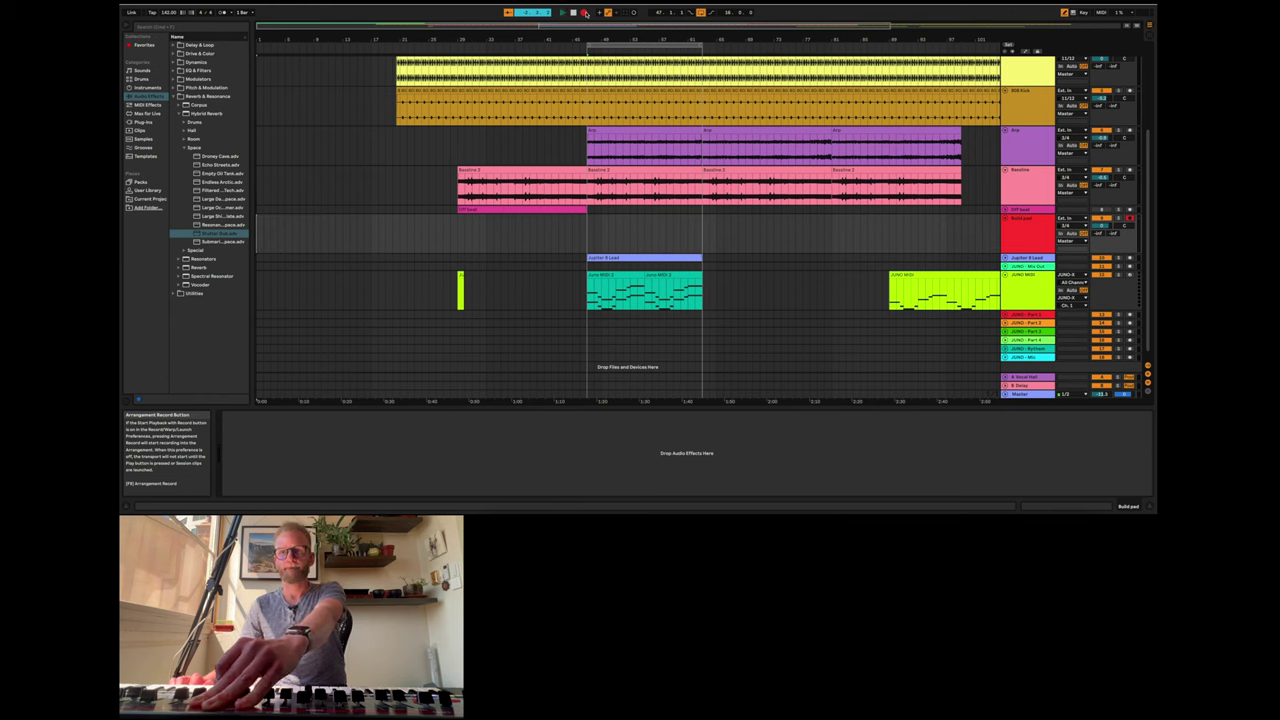
- Record the JUNO-X part as audio on the armed Build pad track across the 16-bar loop, and stop recording
{"action": "left_click", "coordinate": [586, 13]}
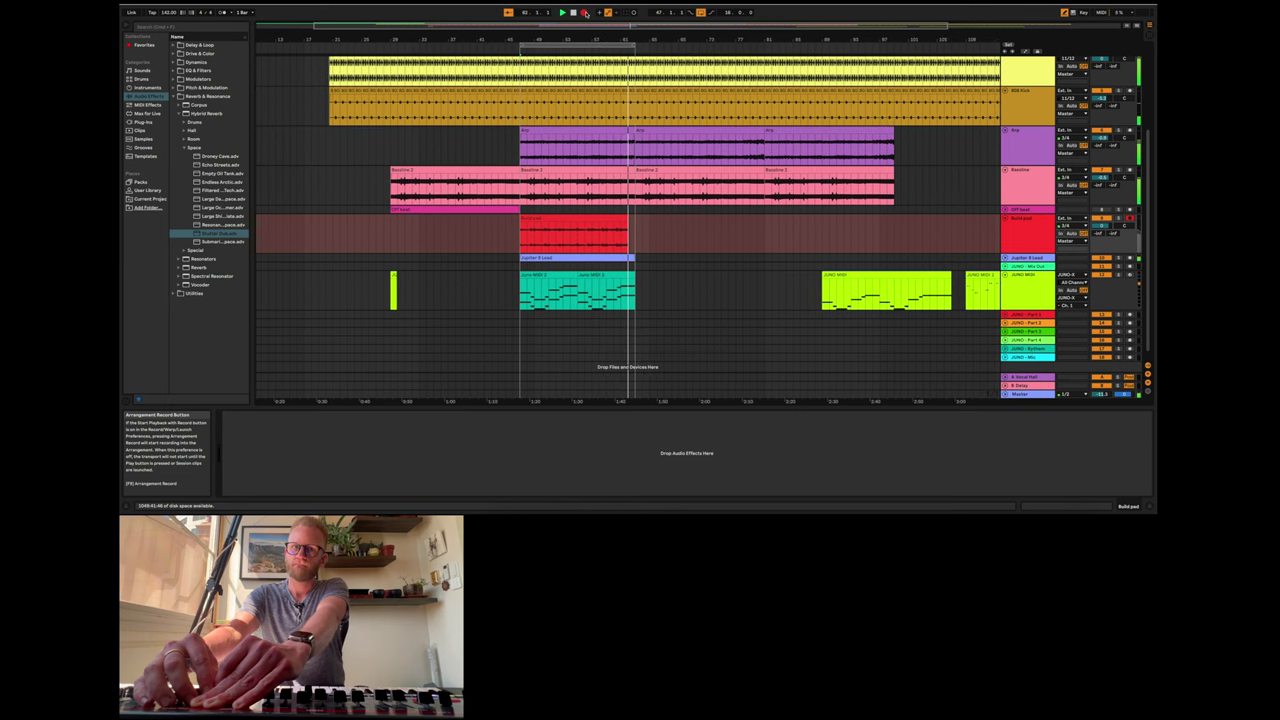
{"action": "key", "text": "space"}
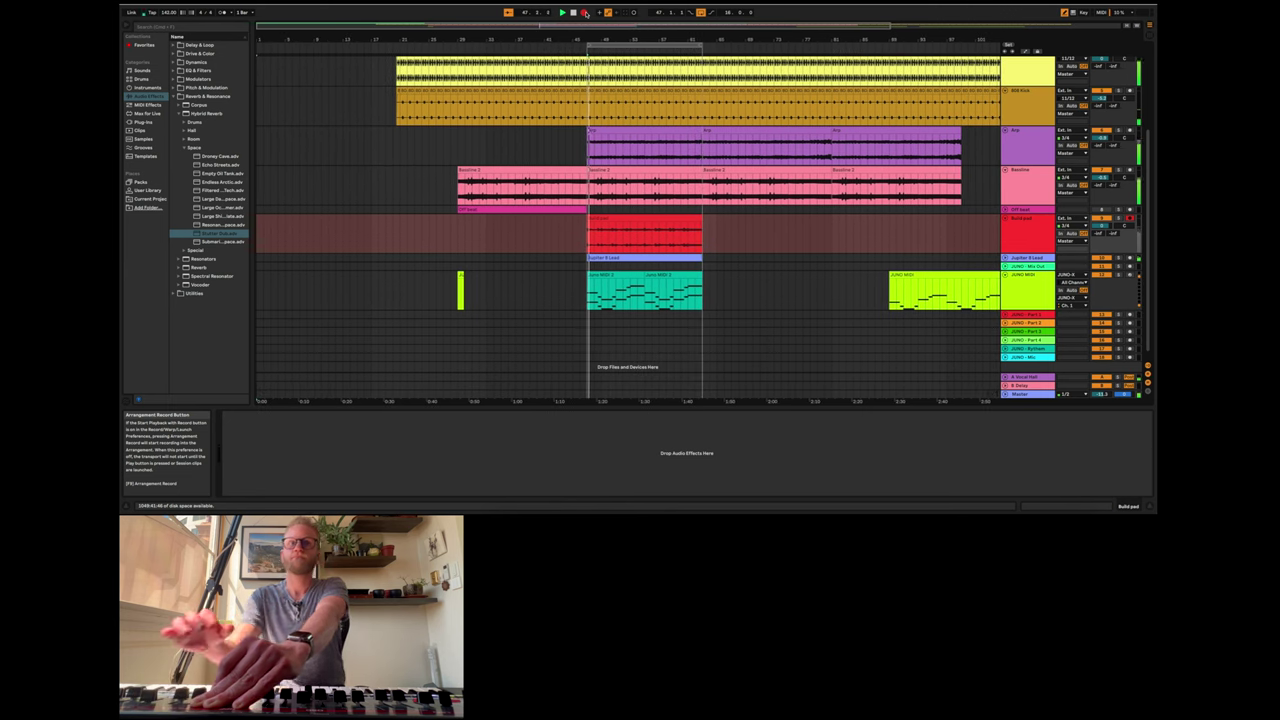
{"action": "left_click", "coordinate": [581, 13]}
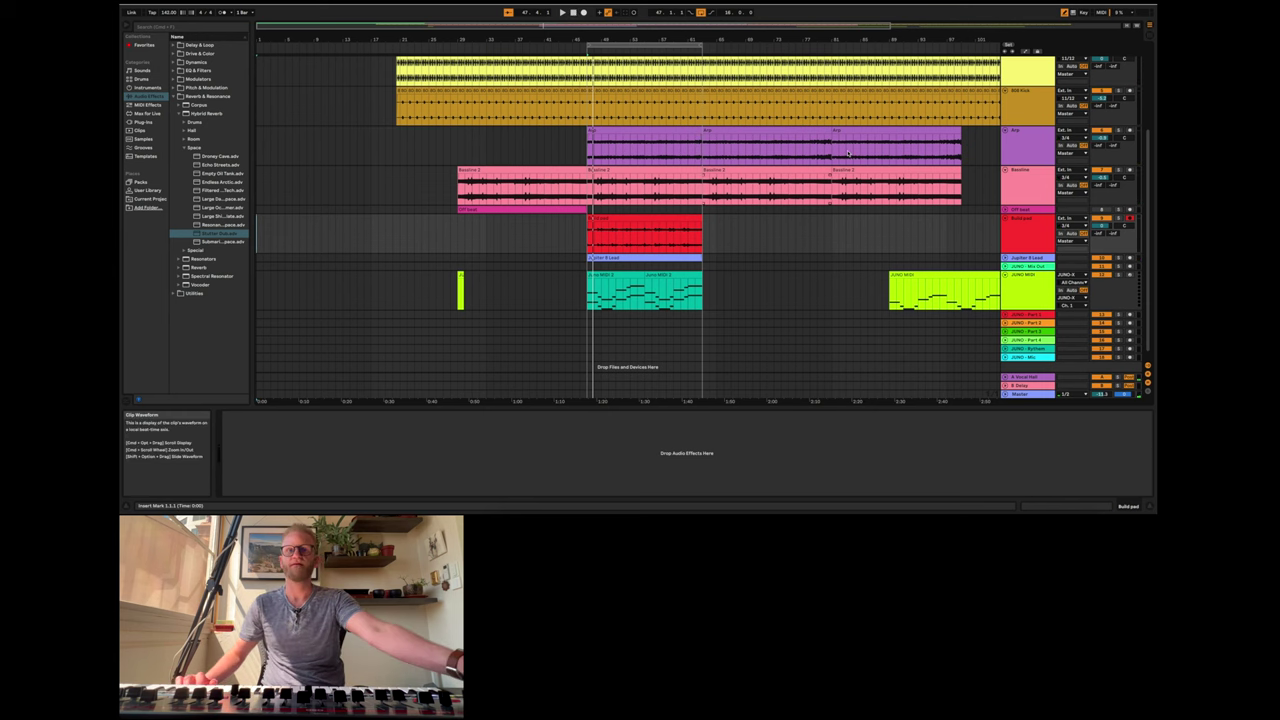
- Open the JUNO MIDI track's output choices and fold the track
{"action": "left_click", "coordinate": [1070, 298]}
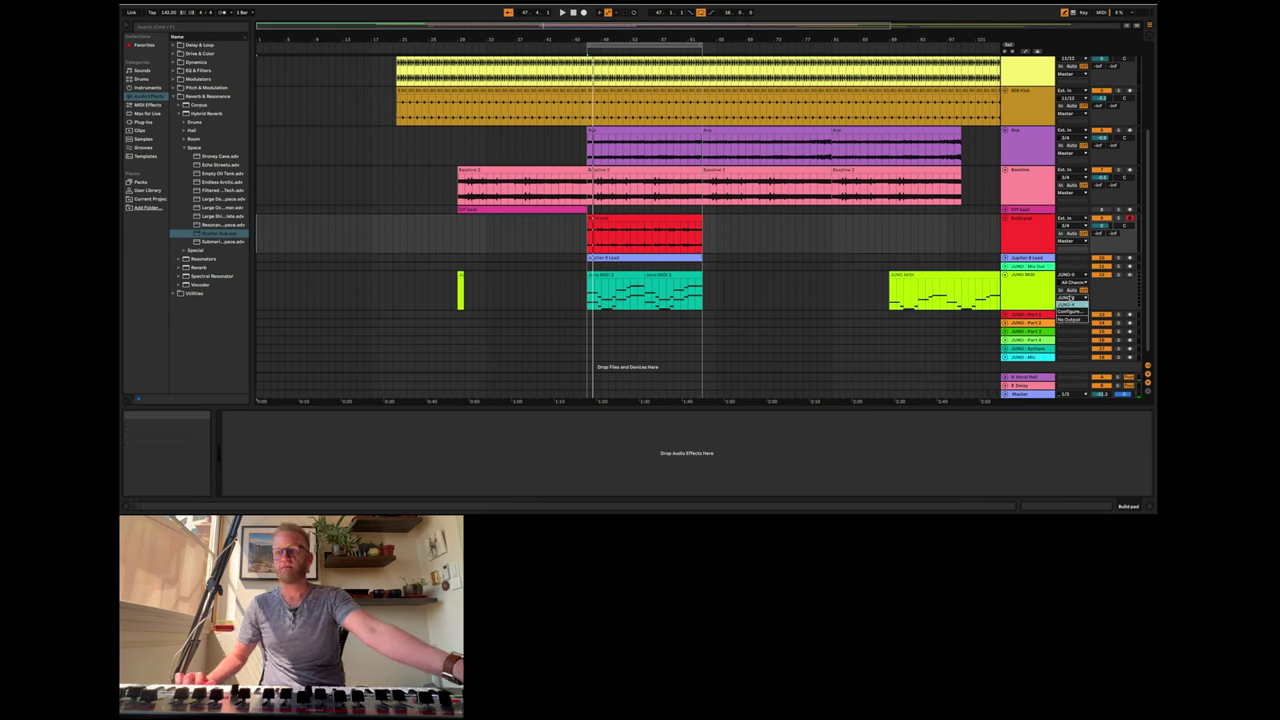
{"action": "left_click", "coordinate": [1005, 275]}
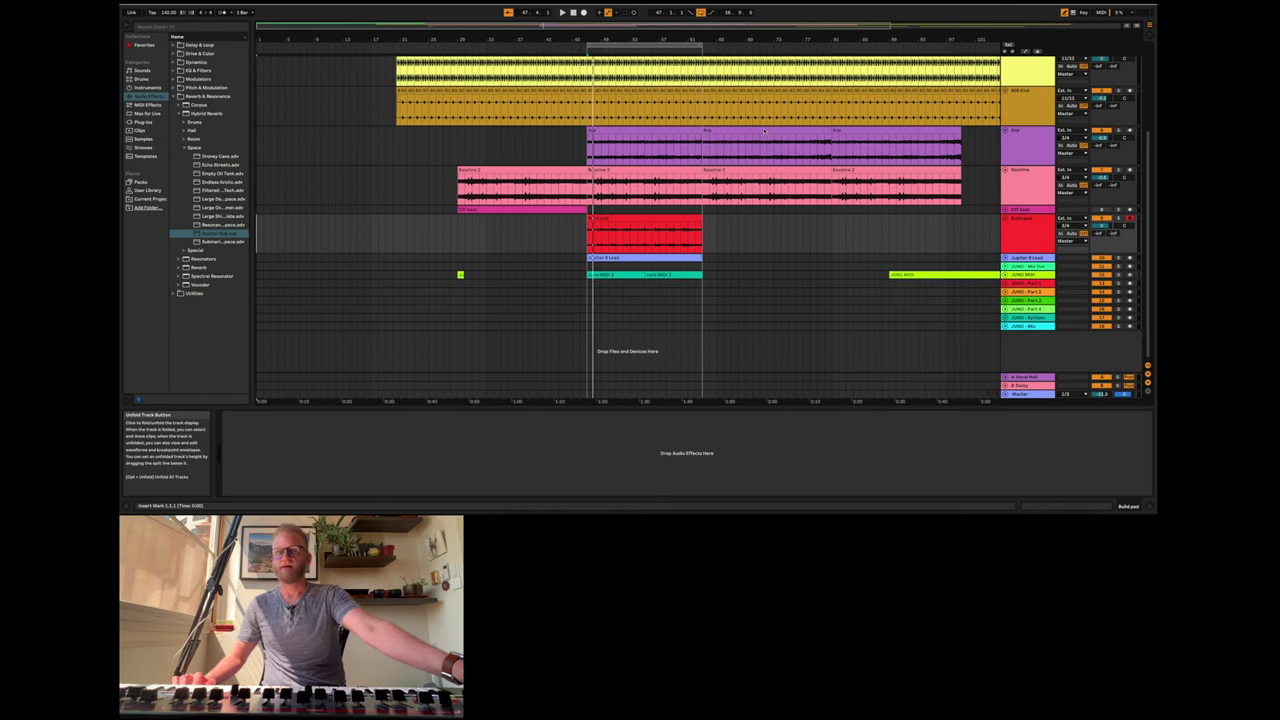
- During loop playback, adjust the Build pad track's volume and raise its recorded clip's gain to about 10 dB
{"action": "left_click", "coordinate": [562, 12]}
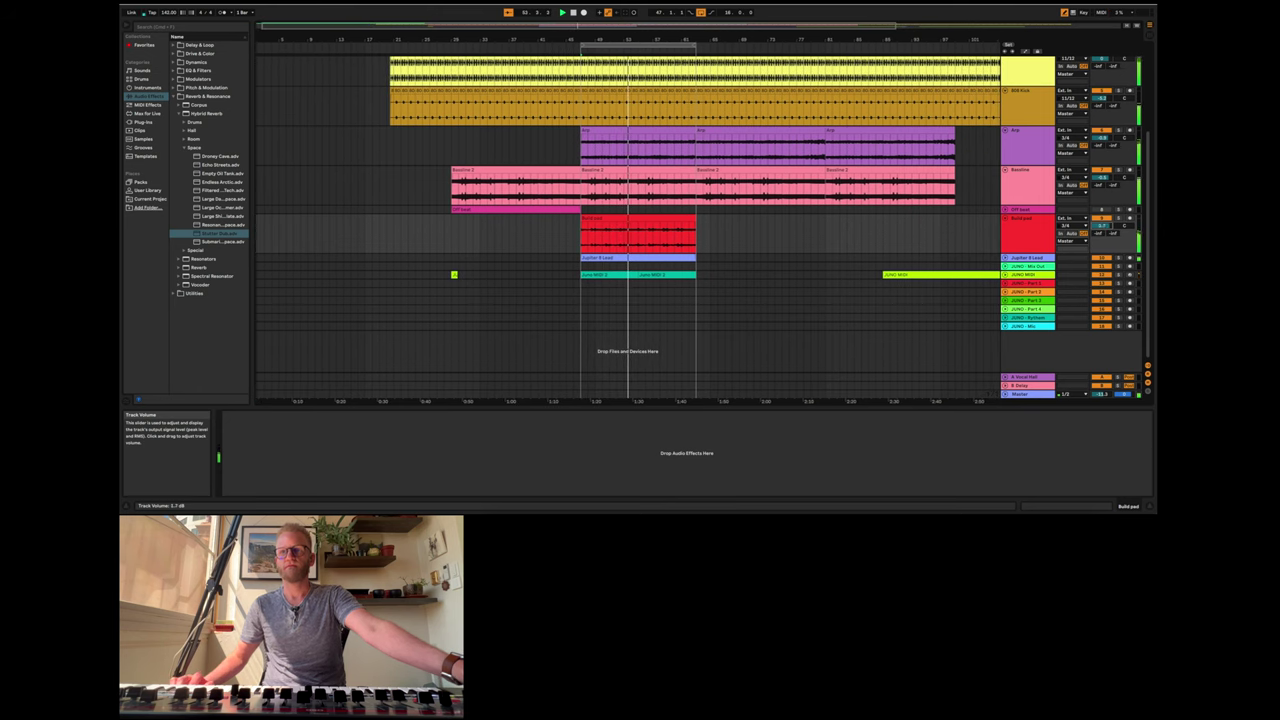
{"action": "left_click_drag", "start_coordinate": [1101, 226], "coordinate": [1101, 231]}
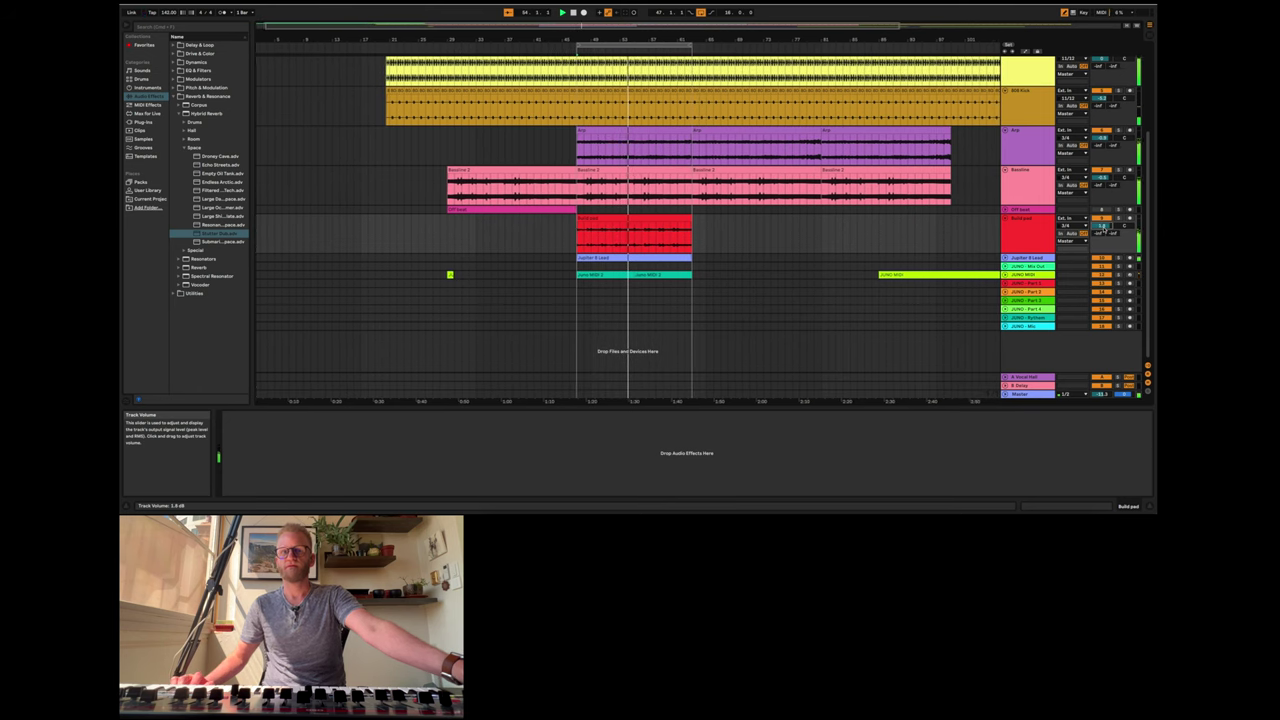
{"action": "double_click", "coordinate": [637, 217]}
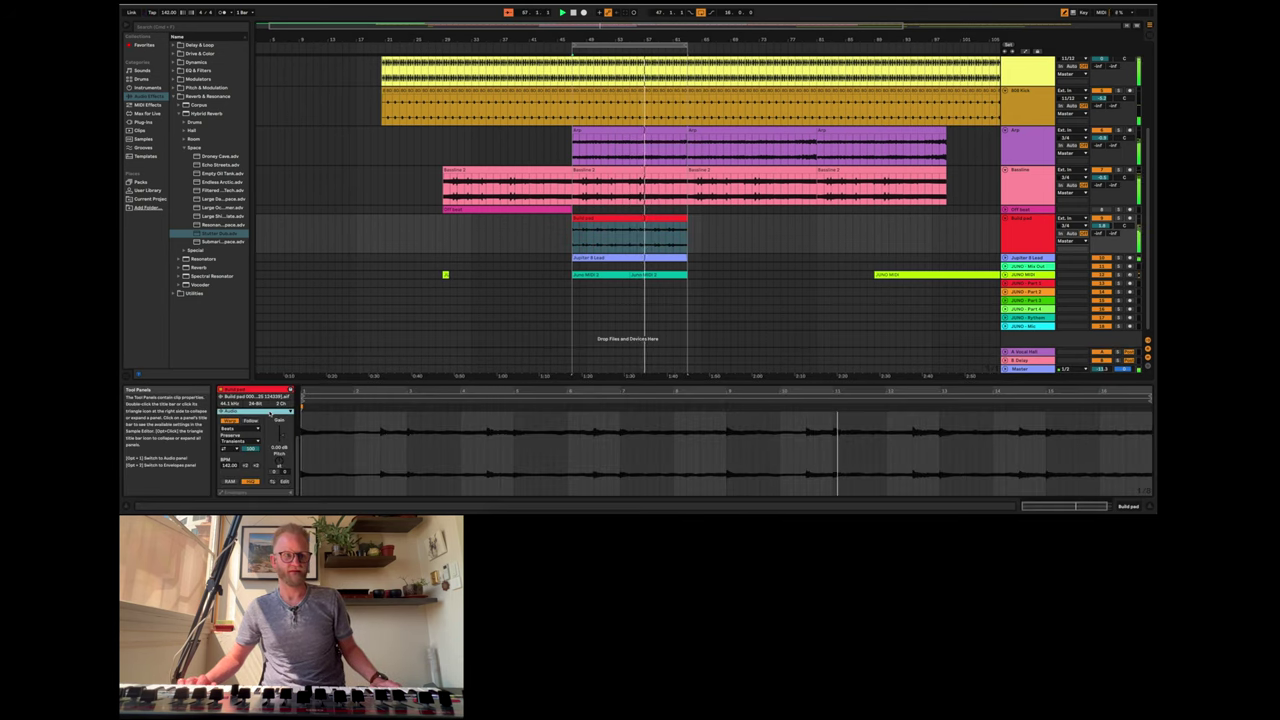
{"action": "left_click_drag", "start_coordinate": [278, 448], "coordinate": [280, 446]}
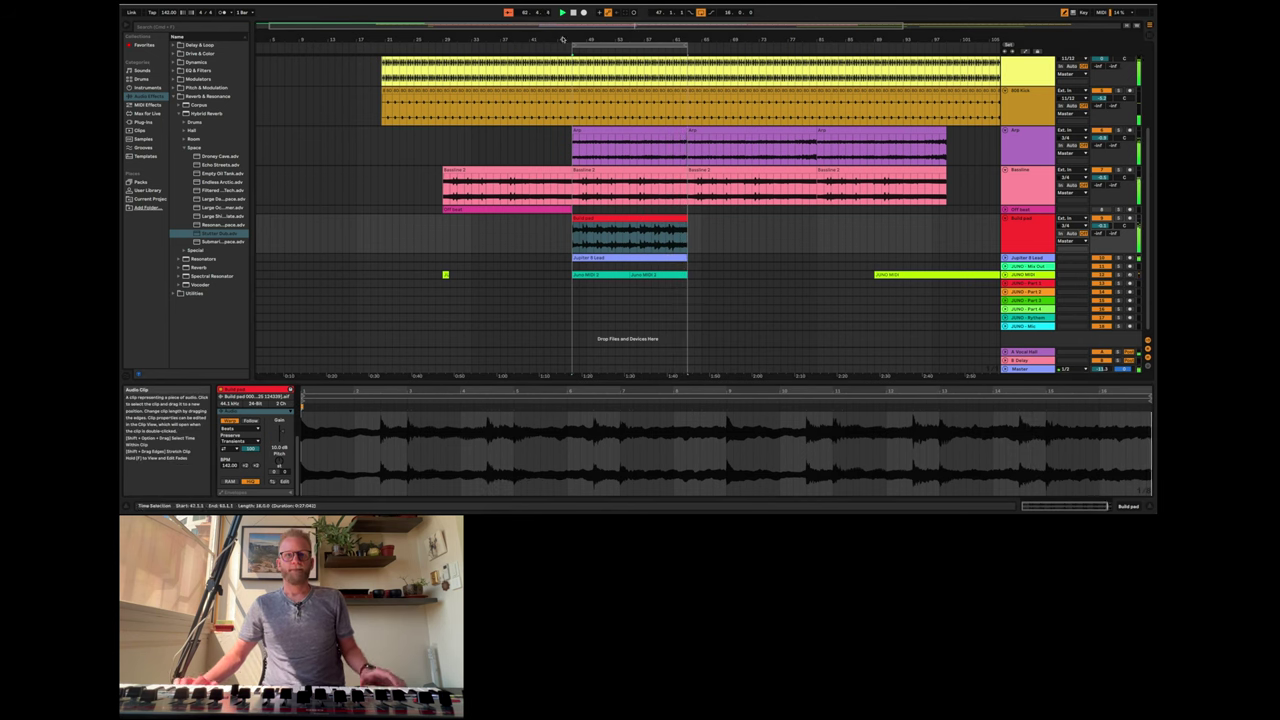
- Restart playback of the loop to hear the louder Build pad clip in the mix
{"action": "left_click", "coordinate": [573, 12]}
{"action": "left_click", "coordinate": [573, 14]}
{"action": "left_click", "coordinate": [562, 12]}
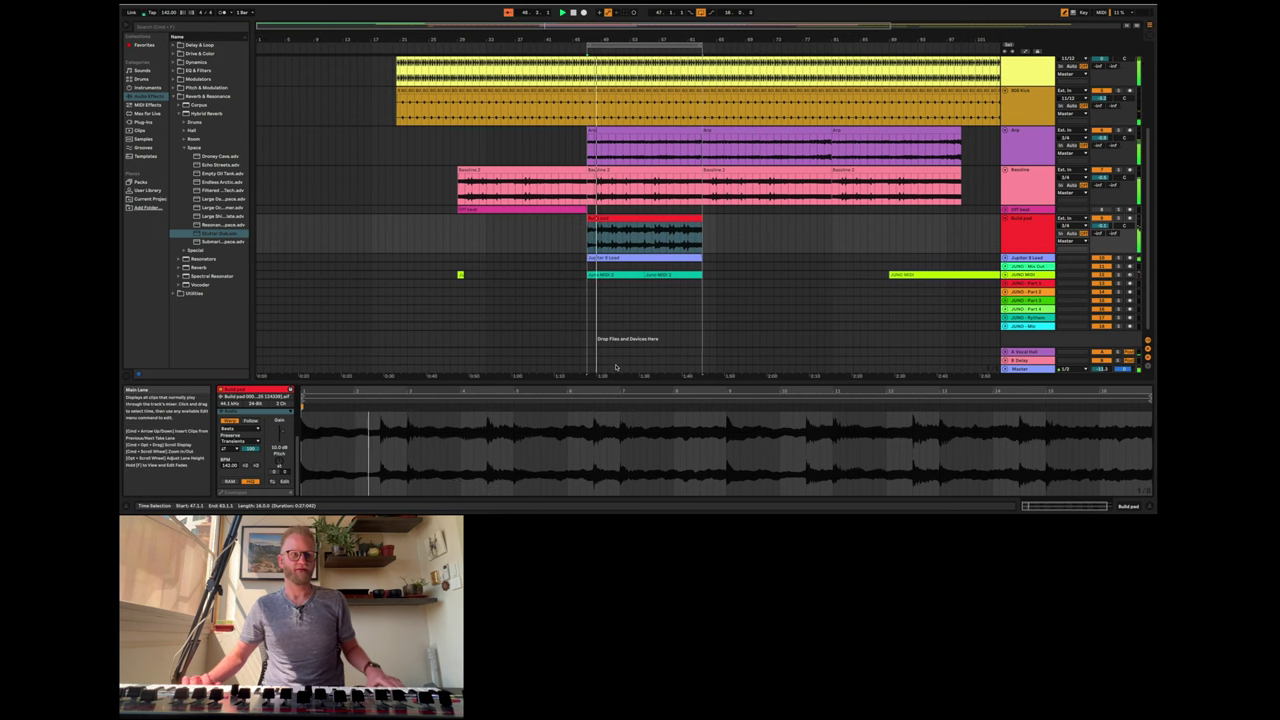
- Add the Generic Compressor preset from the Dynamics effects to the Build pad track's device chain
{"action": "left_click", "coordinate": [1117, 509]}
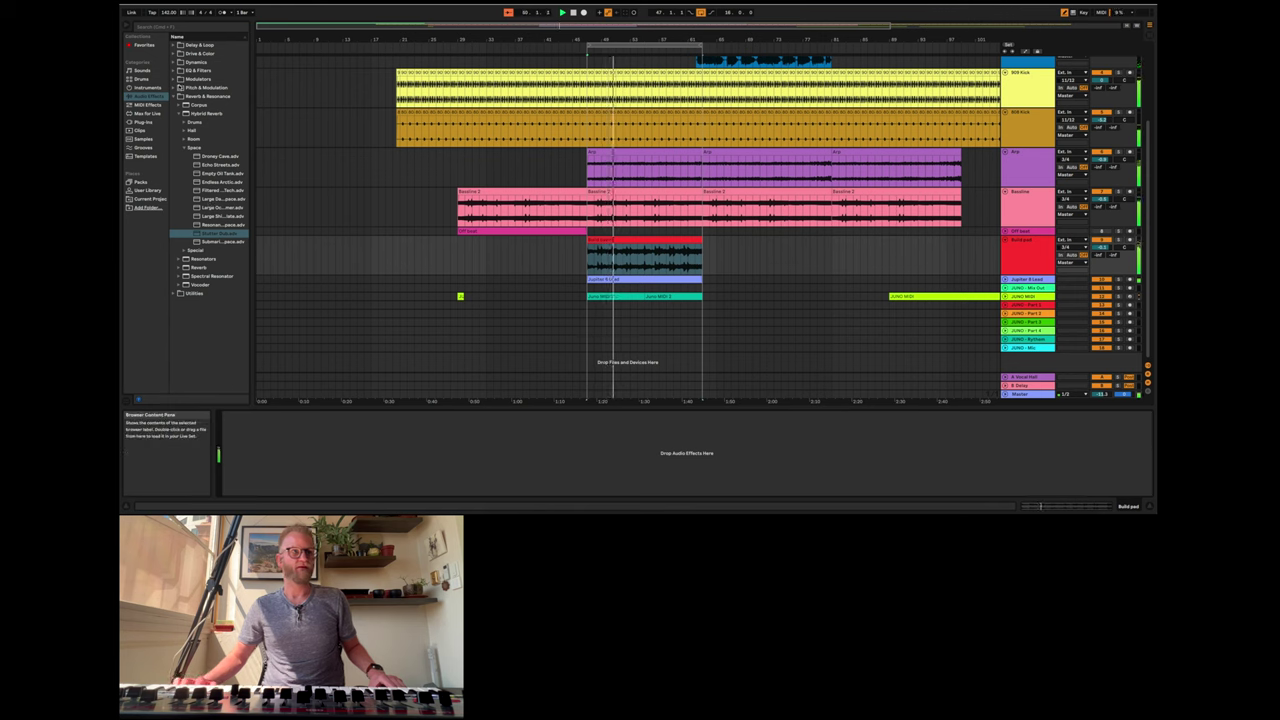
{"action": "left_click", "coordinate": [174, 62]}
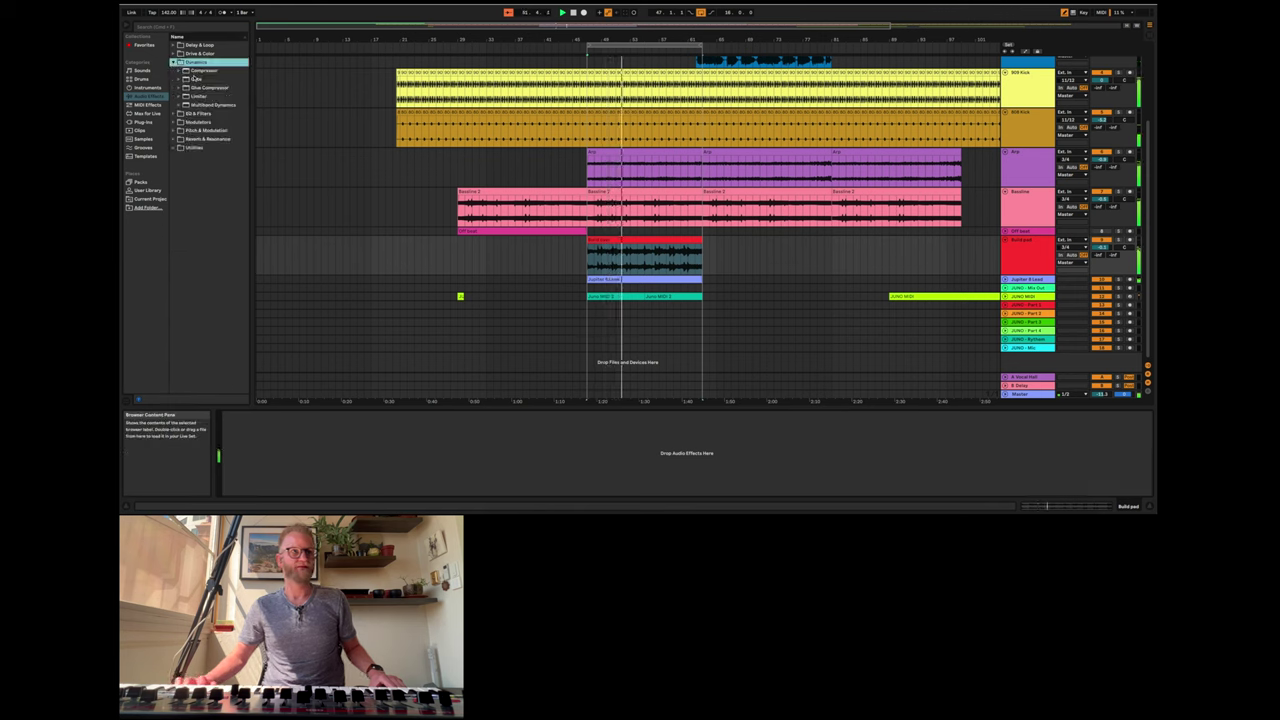
{"action": "left_click", "coordinate": [179, 71]}
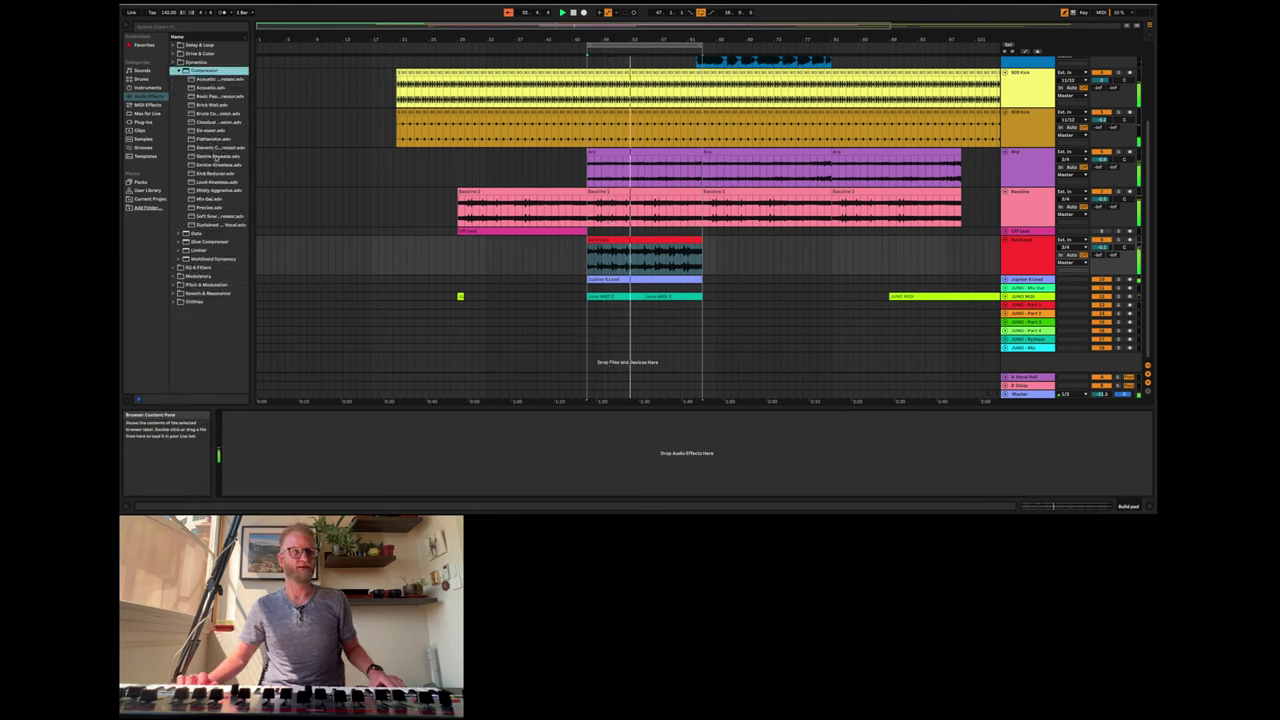
{"action": "left_click_drag", "start_coordinate": [229, 149], "coordinate": [354, 447]}
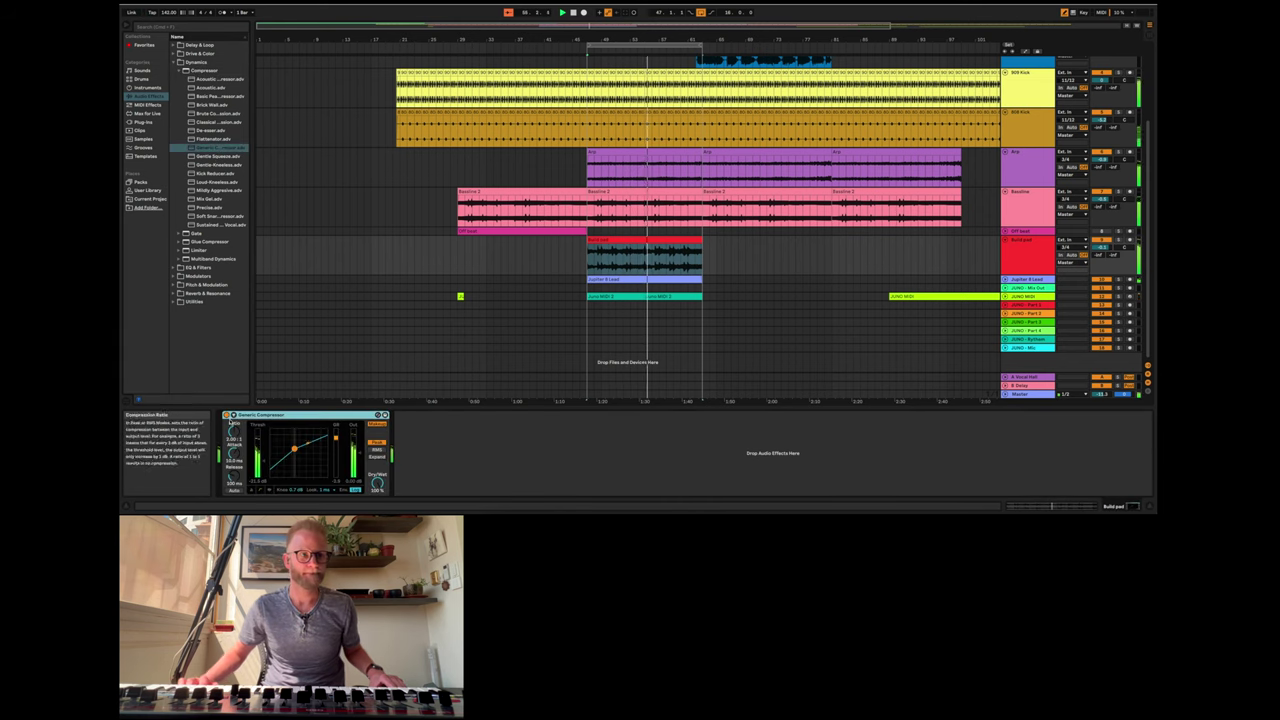
- Sidechain the Build pad compressor to the yellow kick track, lower its threshold and set the ratio to about 3.15:1
{"action": "left_click", "coordinate": [231, 489]}
{"action": "left_click", "coordinate": [250, 438]}
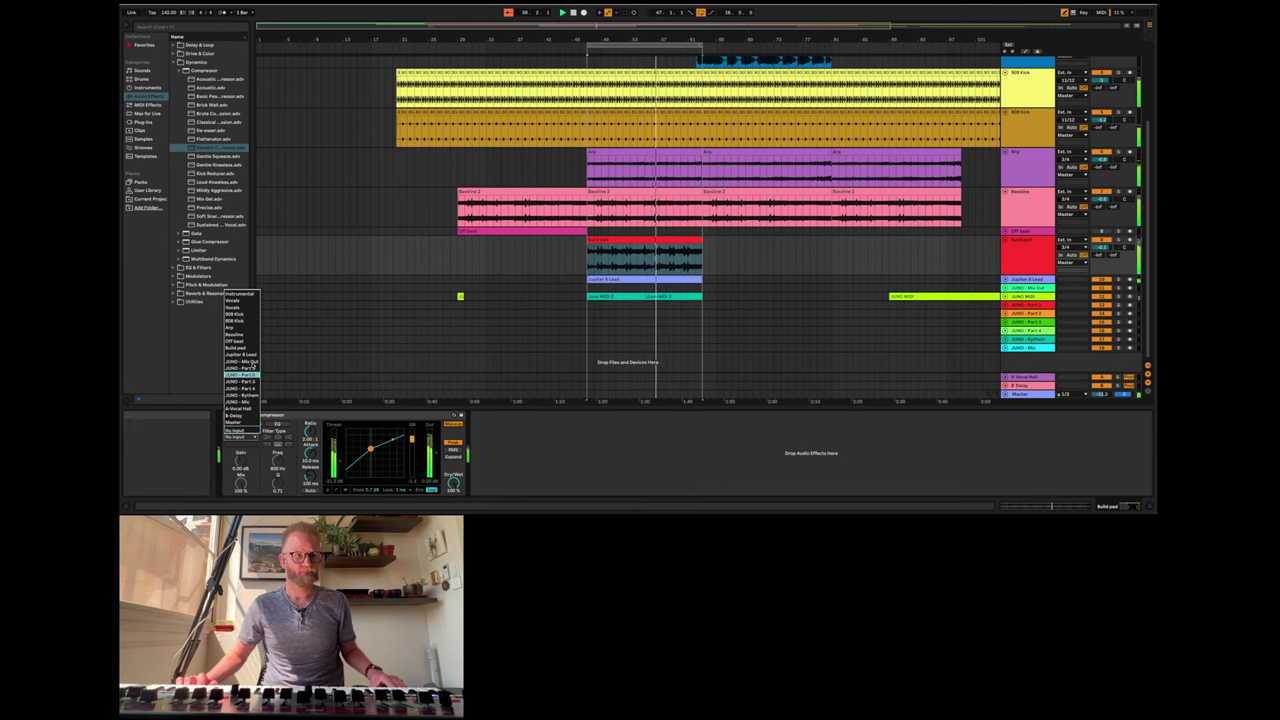
{"action": "left_click", "coordinate": [236, 314]}
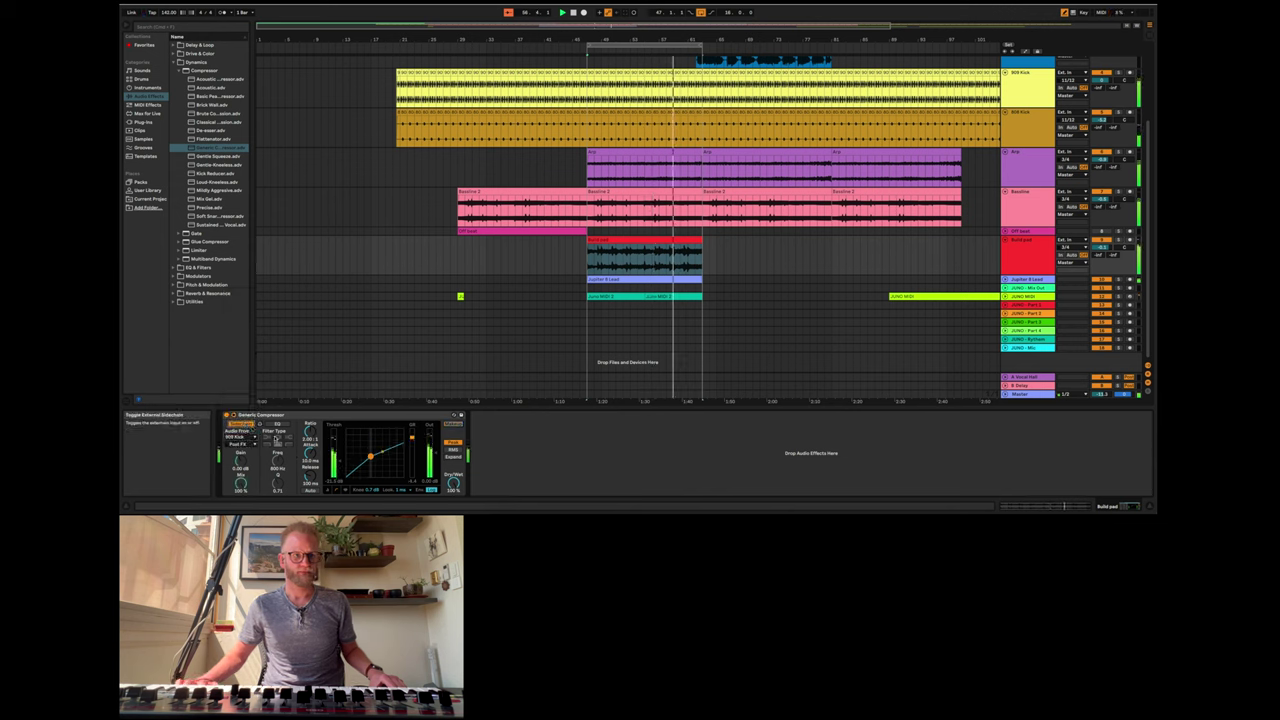
{"action": "left_click", "coordinate": [242, 425]}
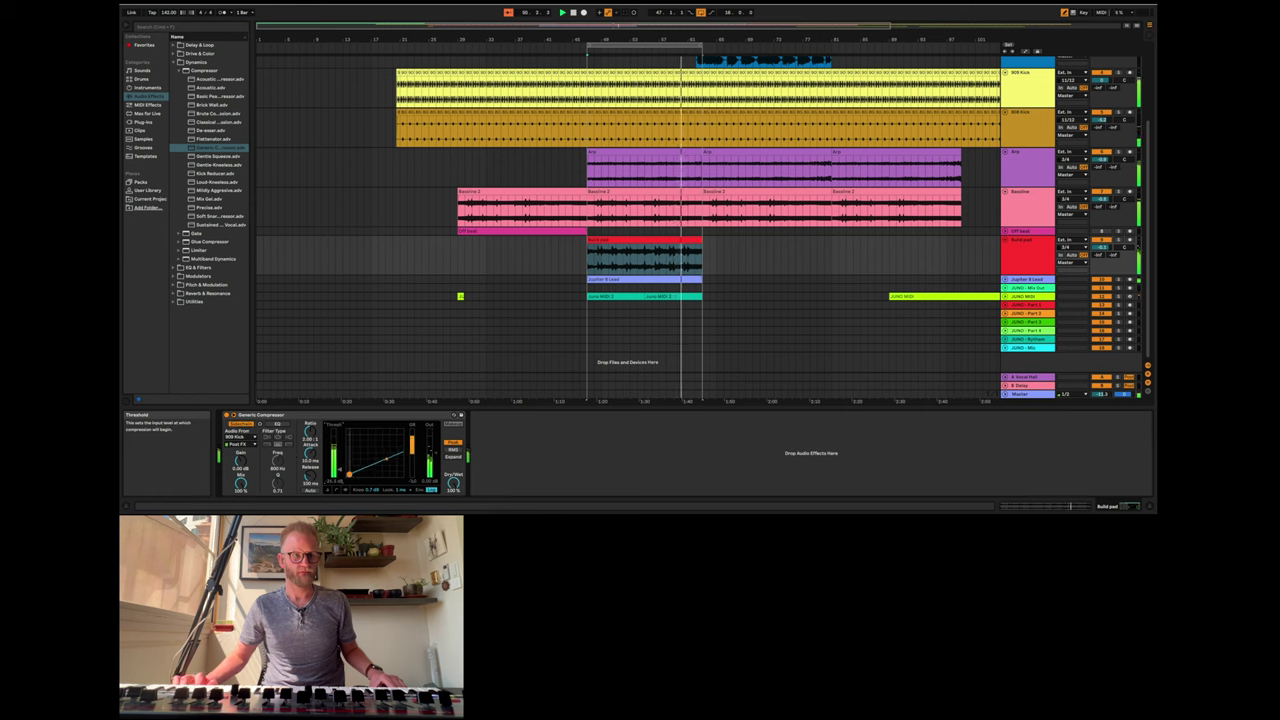
{"action": "left_click_drag", "start_coordinate": [310, 431], "coordinate": [310, 414]}
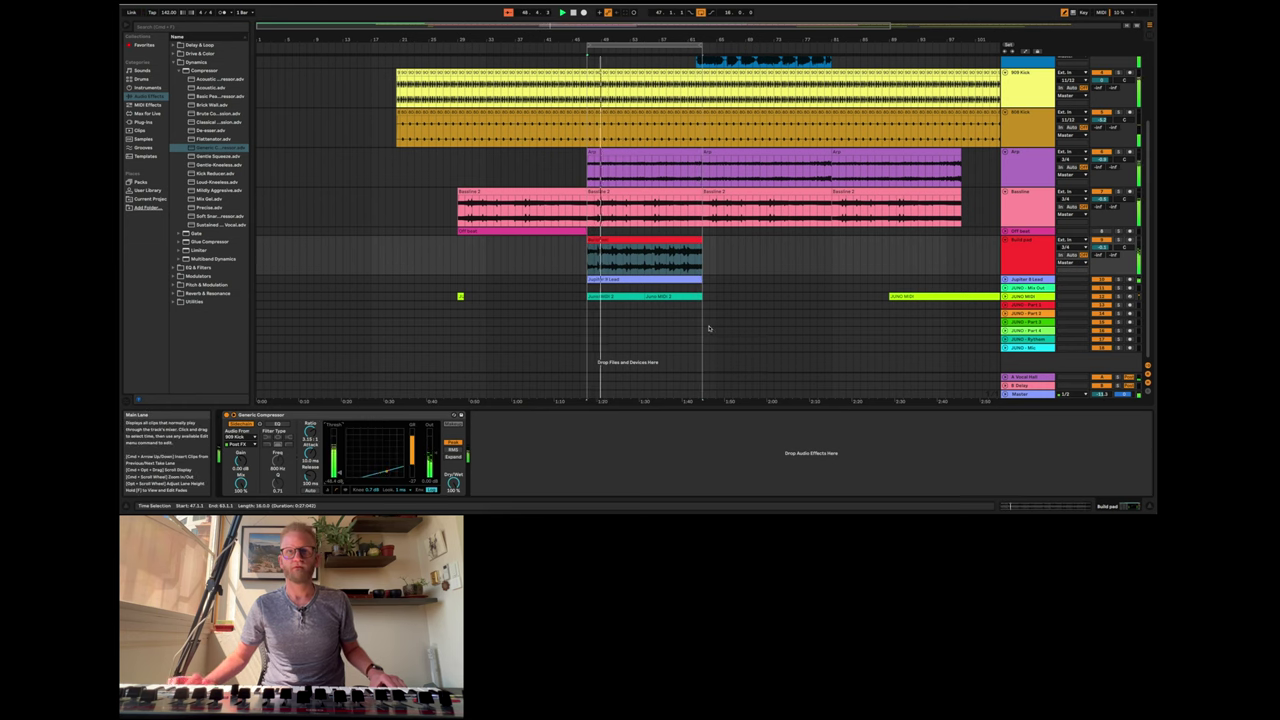
- Listen to the sidechained Build pad against the kicks, arpeggio and bassline in the arrangement
{"action": "scroll", "coordinate": [735, 233], "scroll_direction": "up", "scroll_amount": 2}
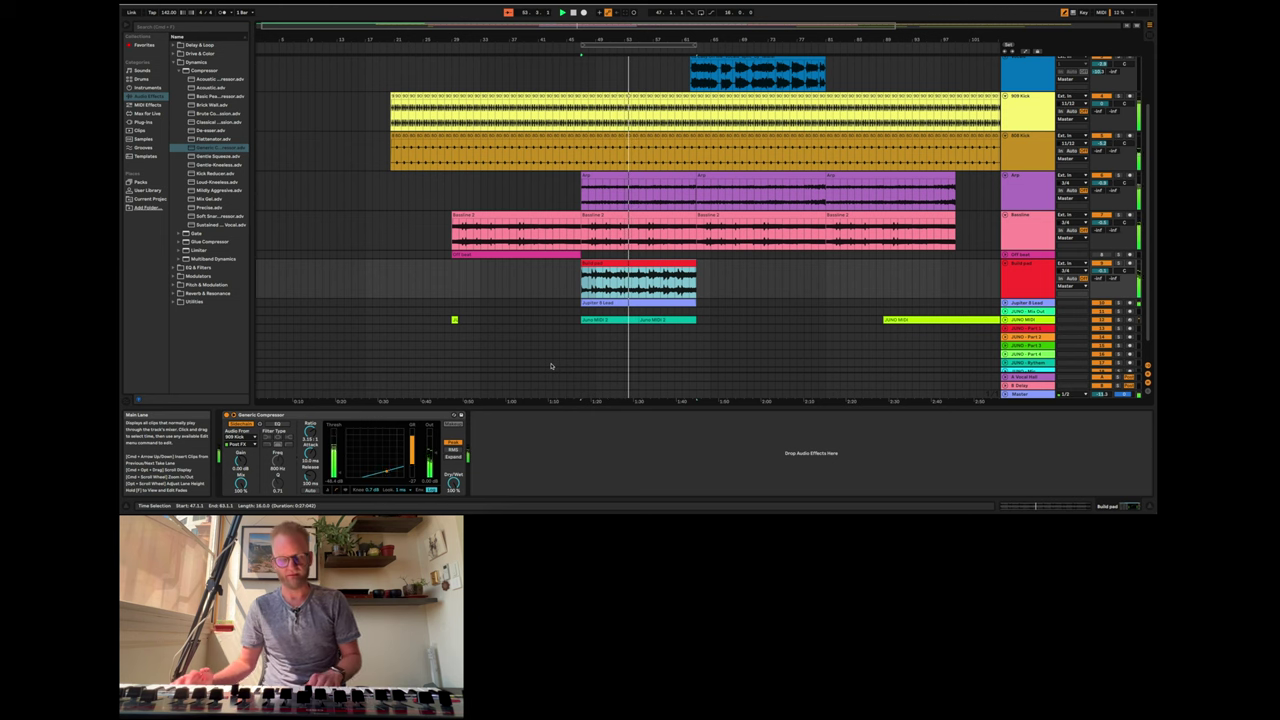
{"action": "key", "text": "XF86AudioRaiseVolume"}
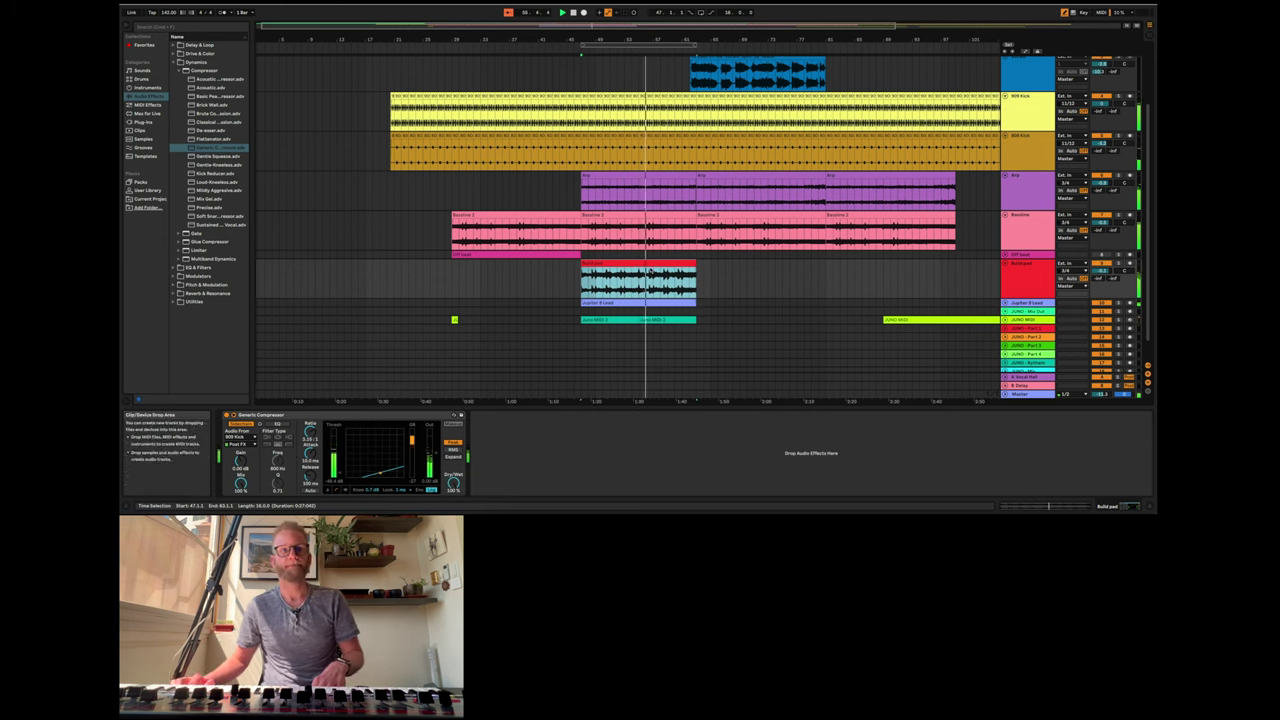
{"action": "scroll", "coordinate": [680, 241], "scroll_direction": "up", "scroll_amount": 3}
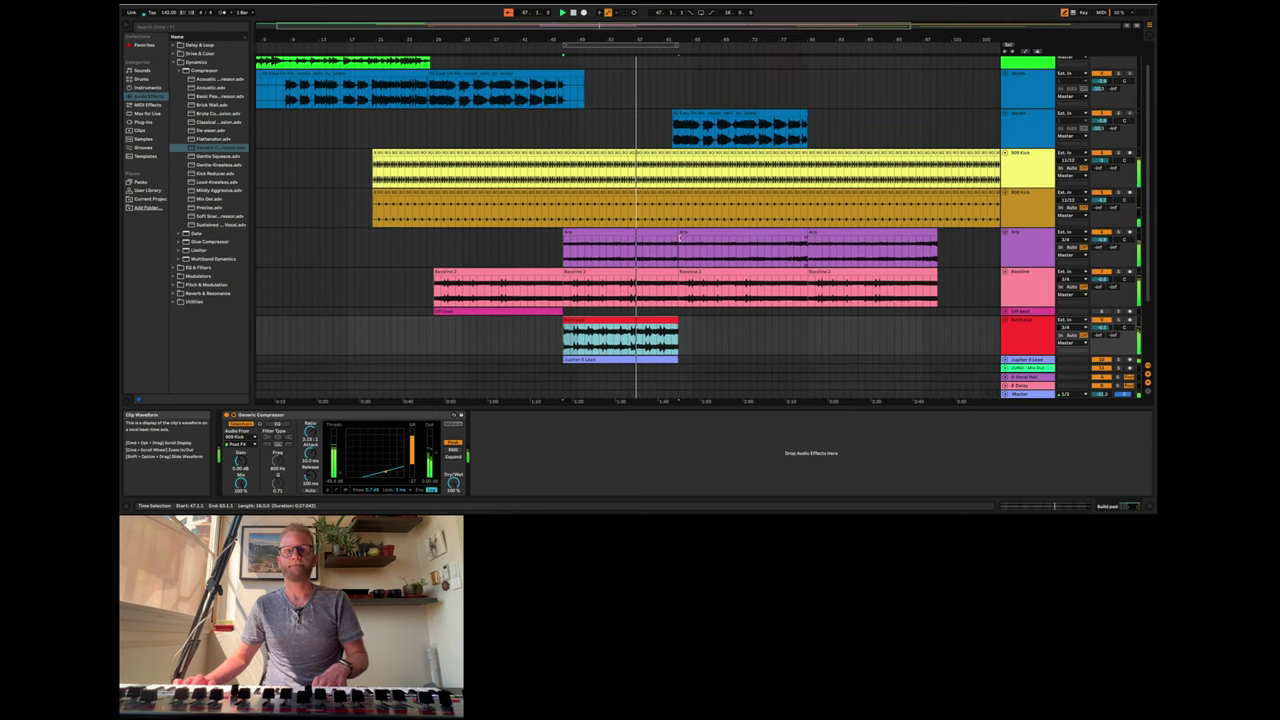
{"action": "scroll", "coordinate": [680, 241], "scroll_direction": "down", "scroll_amount": 2}
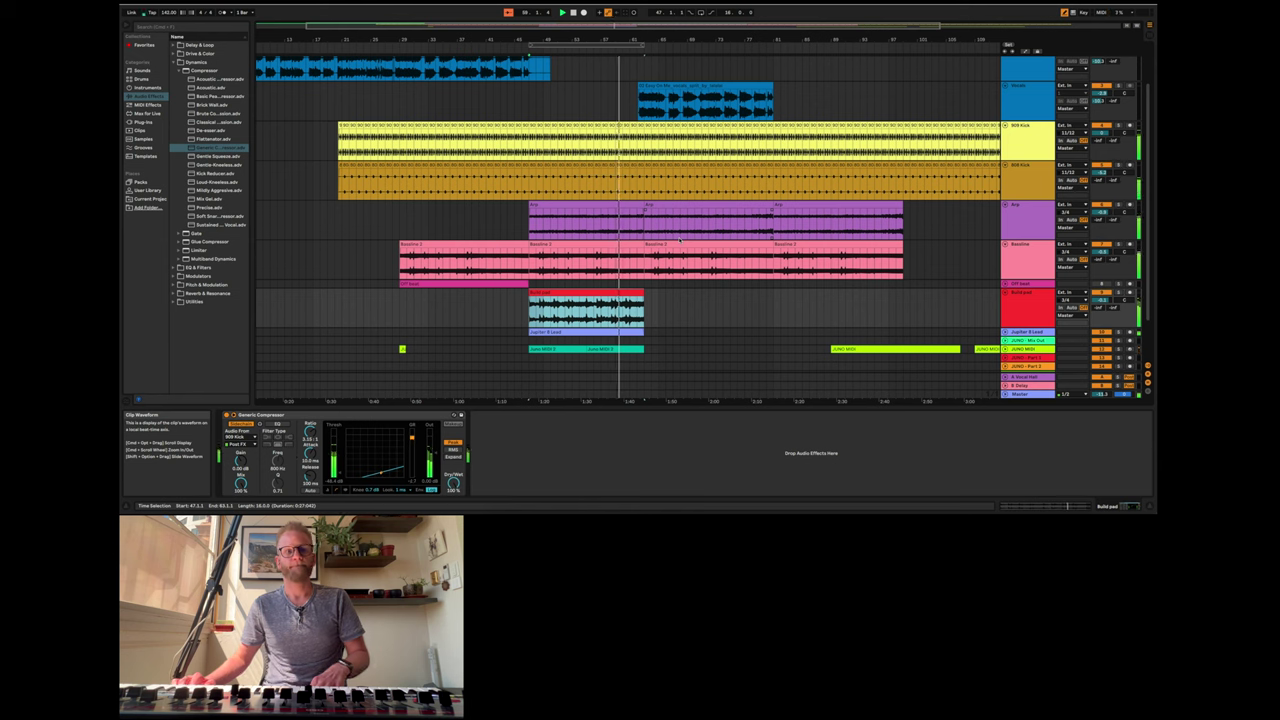
{"action": "left_click", "coordinate": [679, 242]}
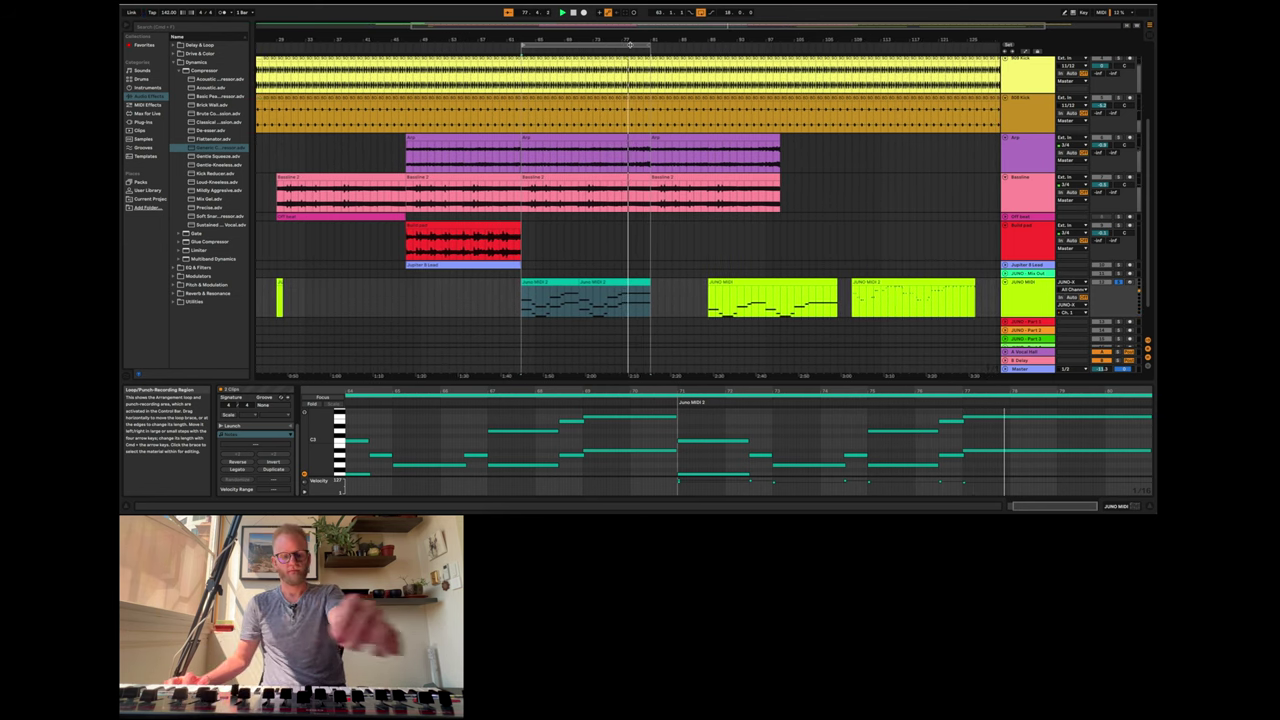
- Stop playback, examine the notes of the first looped JUNO MIDI clip and show the track's arpeggiator
{"action": "left_click", "coordinate": [572, 12]}
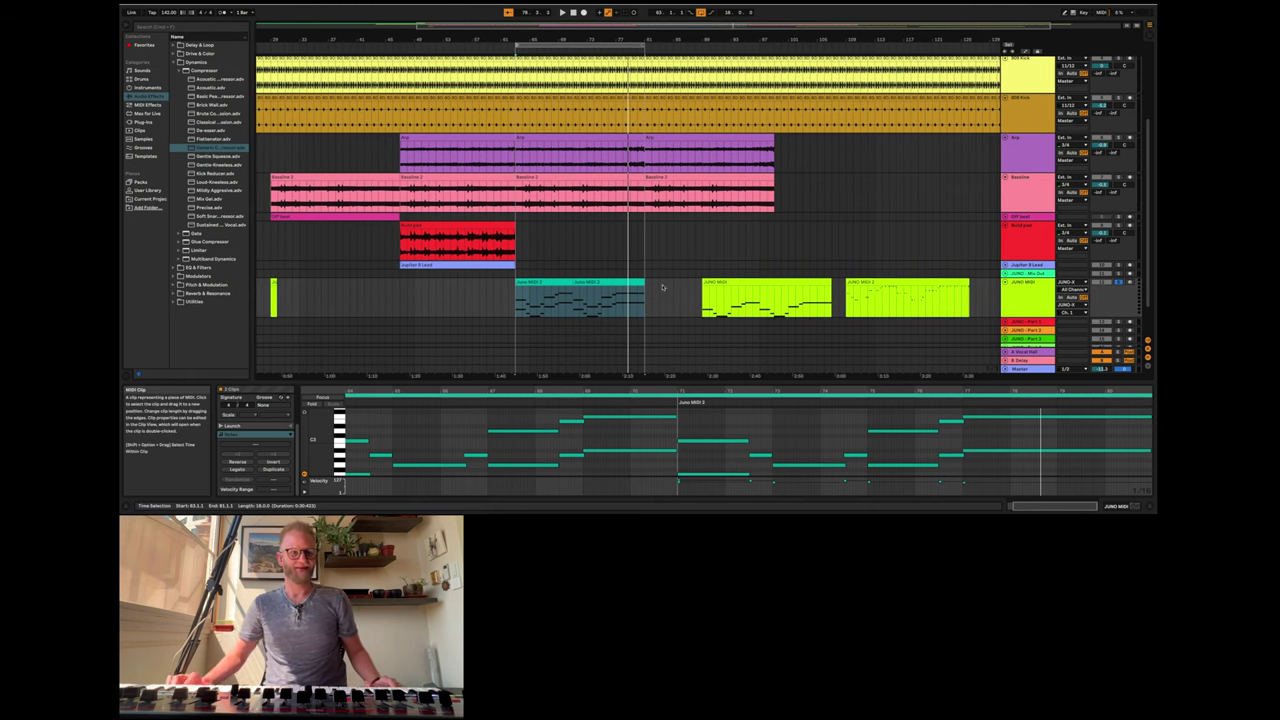
{"action": "left_click", "coordinate": [546, 283]}
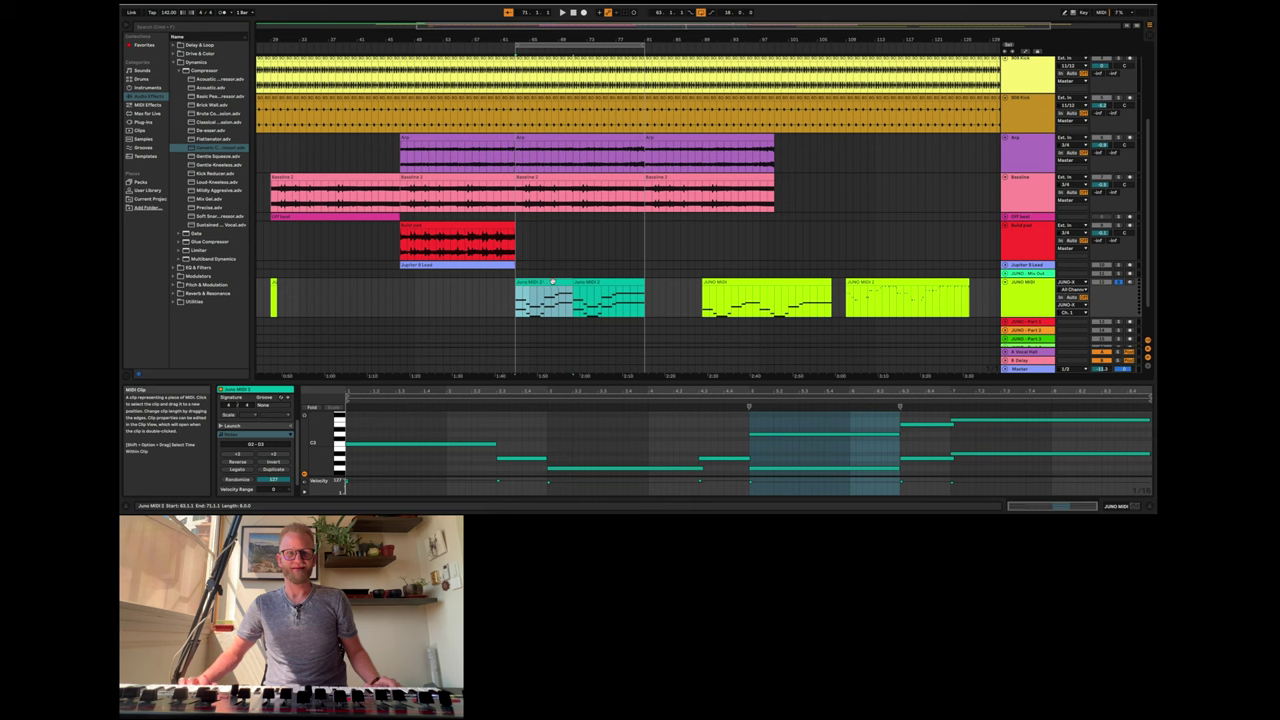
{"action": "double_click", "coordinate": [552, 282]}
{"action": "double_click", "coordinate": [552, 282]}
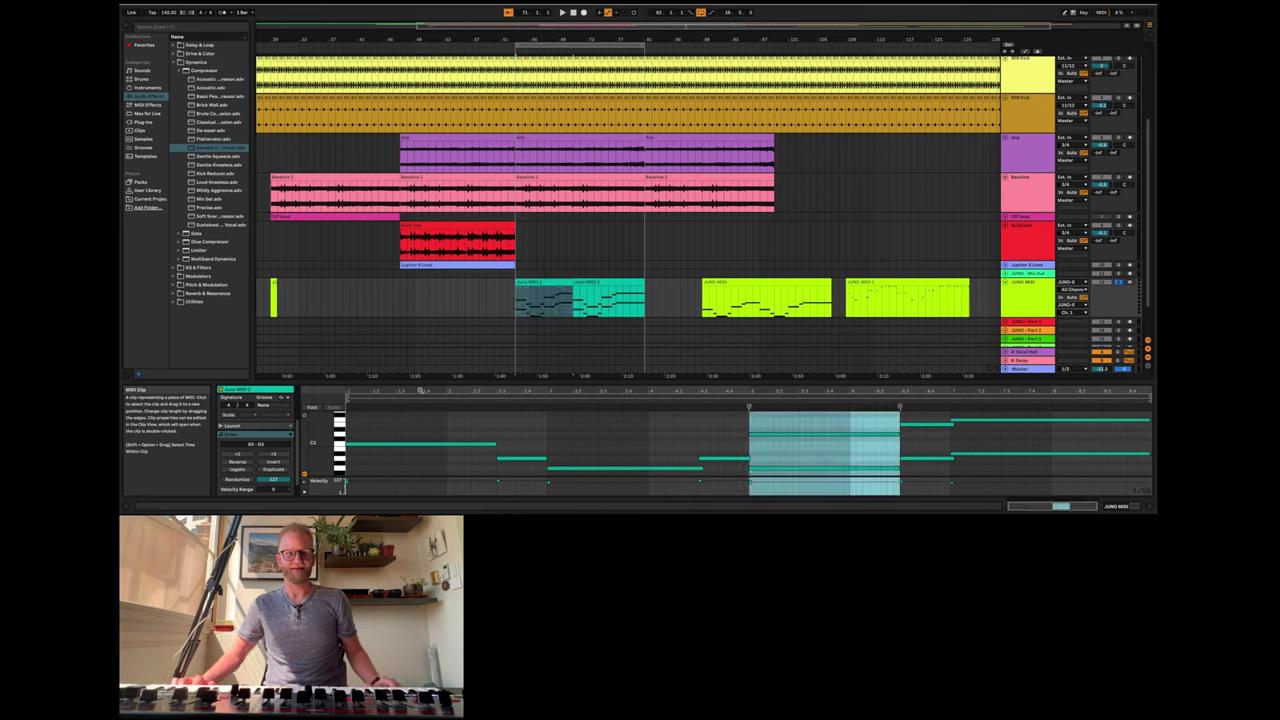
{"action": "left_click", "coordinate": [1128, 506]}
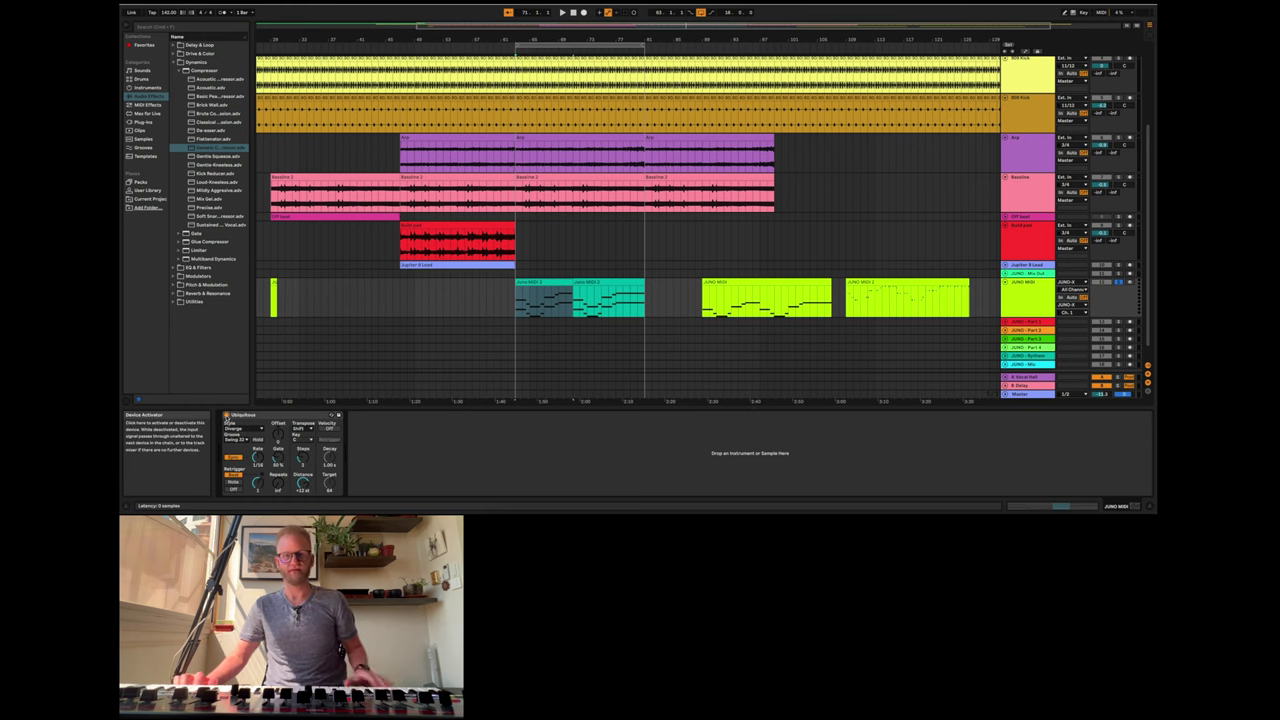
- During playback, try the Ubiquitous arpeggiator with Straight groove and a transpose distance of +1 st
{"action": "key", "text": "space"}
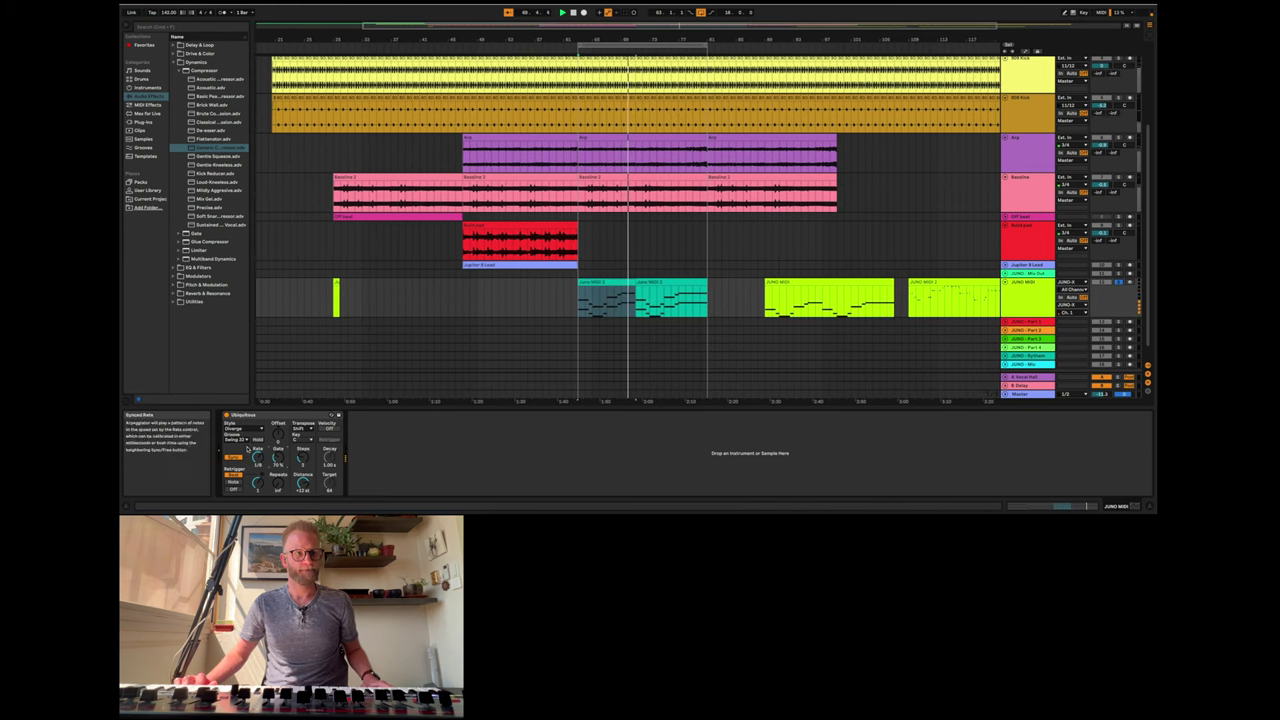
{"action": "left_click", "coordinate": [237, 440]}
{"action": "left_click", "coordinate": [241, 447]}
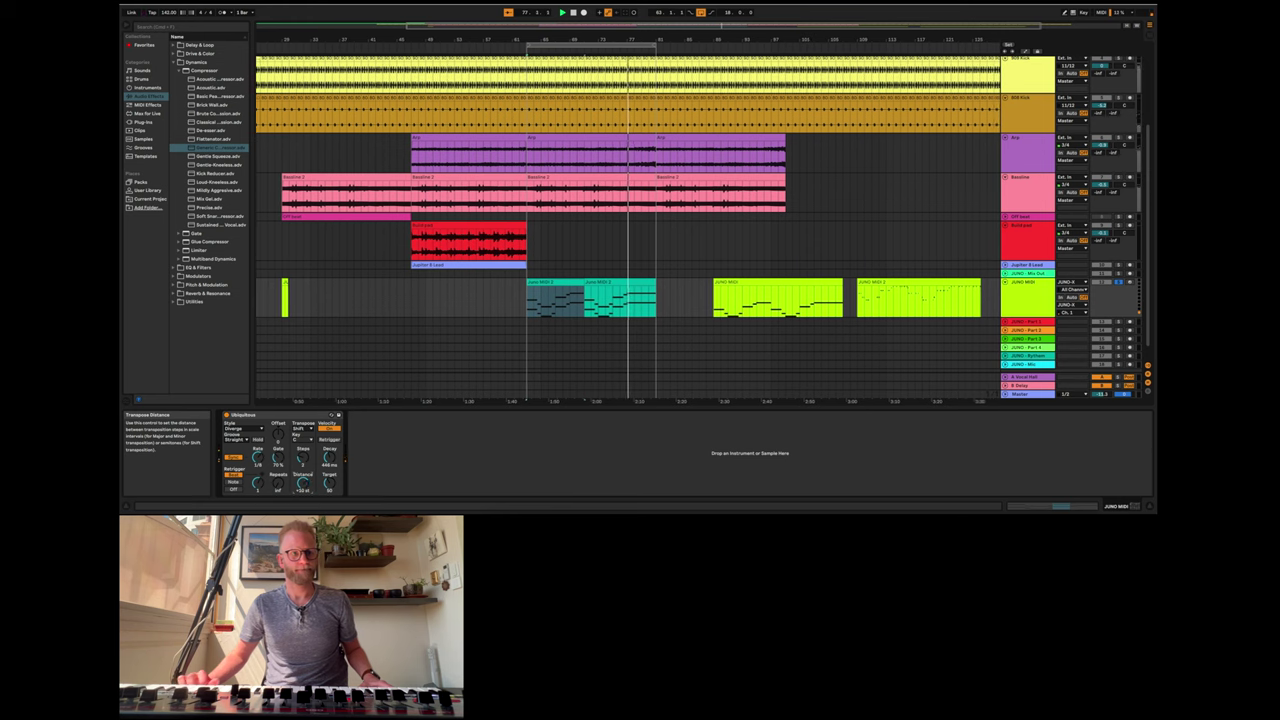
{"action": "left_click_drag", "start_coordinate": [302, 483], "coordinate": [302, 487]}
{"action": "key", "text": "space"}
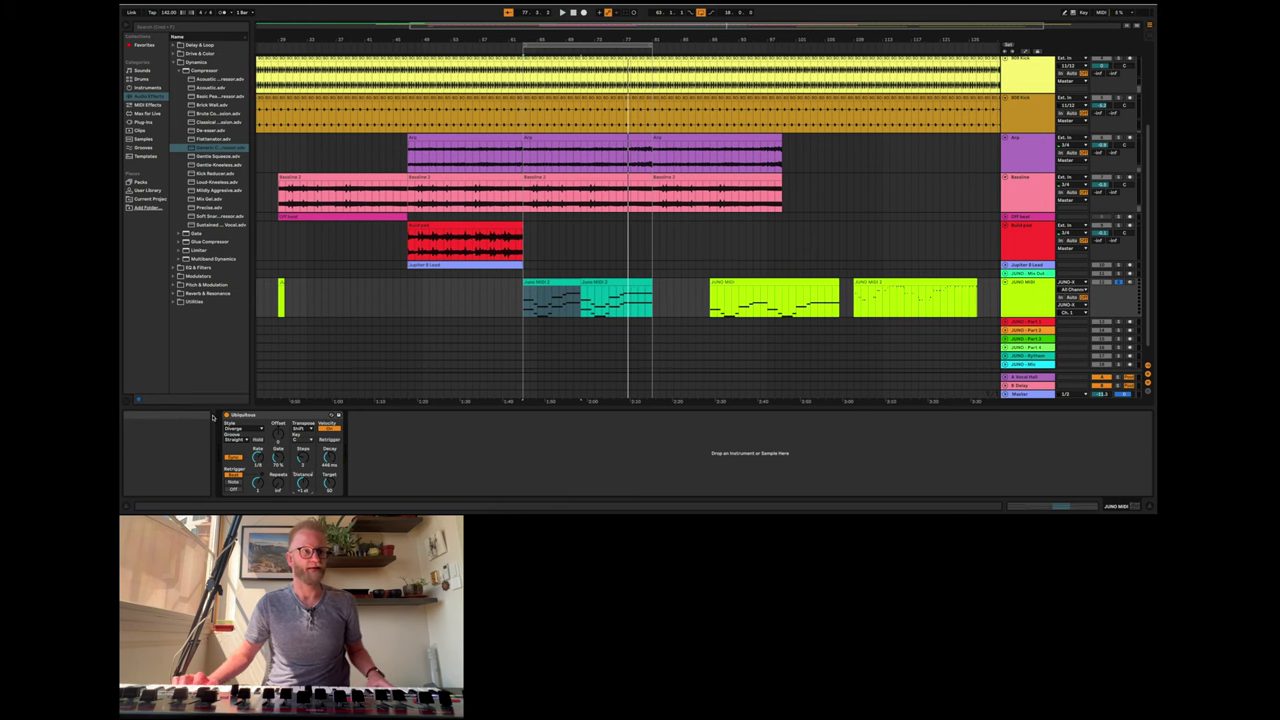
- Replace the Ubiquitous arpeggiator on the JUNO MIDI track with the Classic UpDown 8th preset from the MIDI effects
{"action": "left_click", "coordinate": [329, 415]}
{"action": "key", "text": "Delete"}
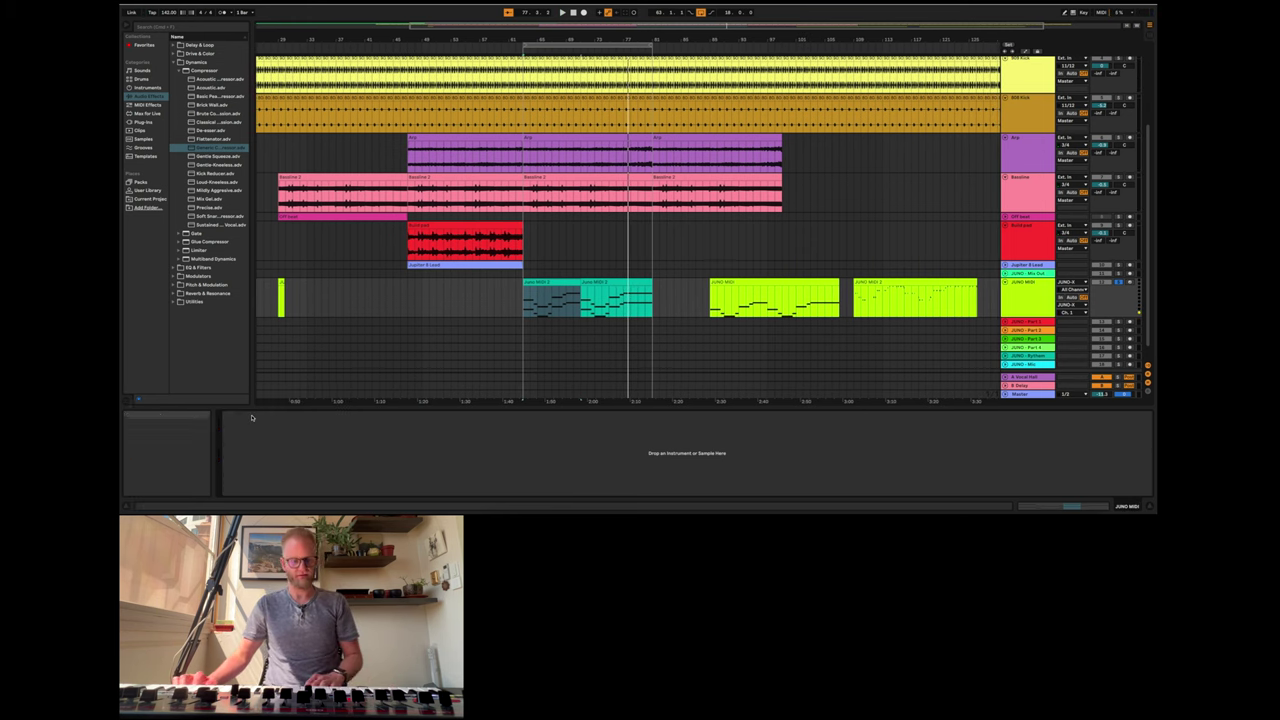
{"action": "left_click", "coordinate": [143, 105]}
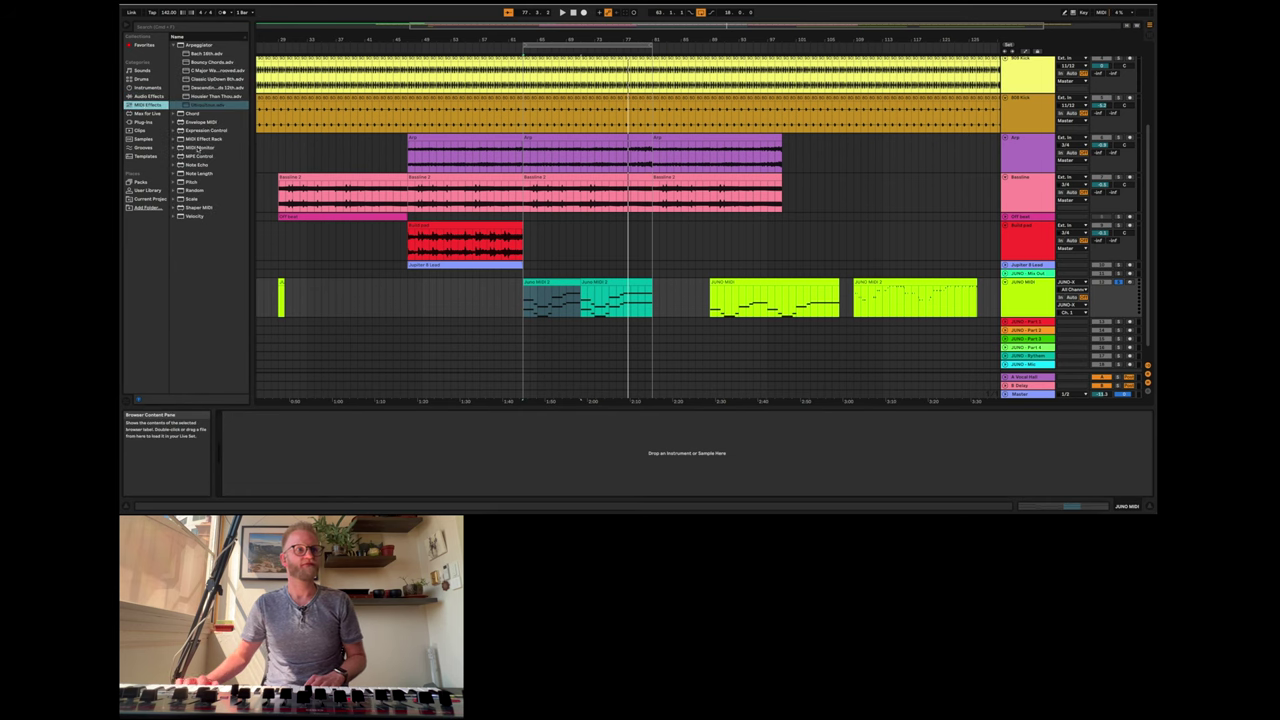
{"action": "double_click", "coordinate": [207, 98]}
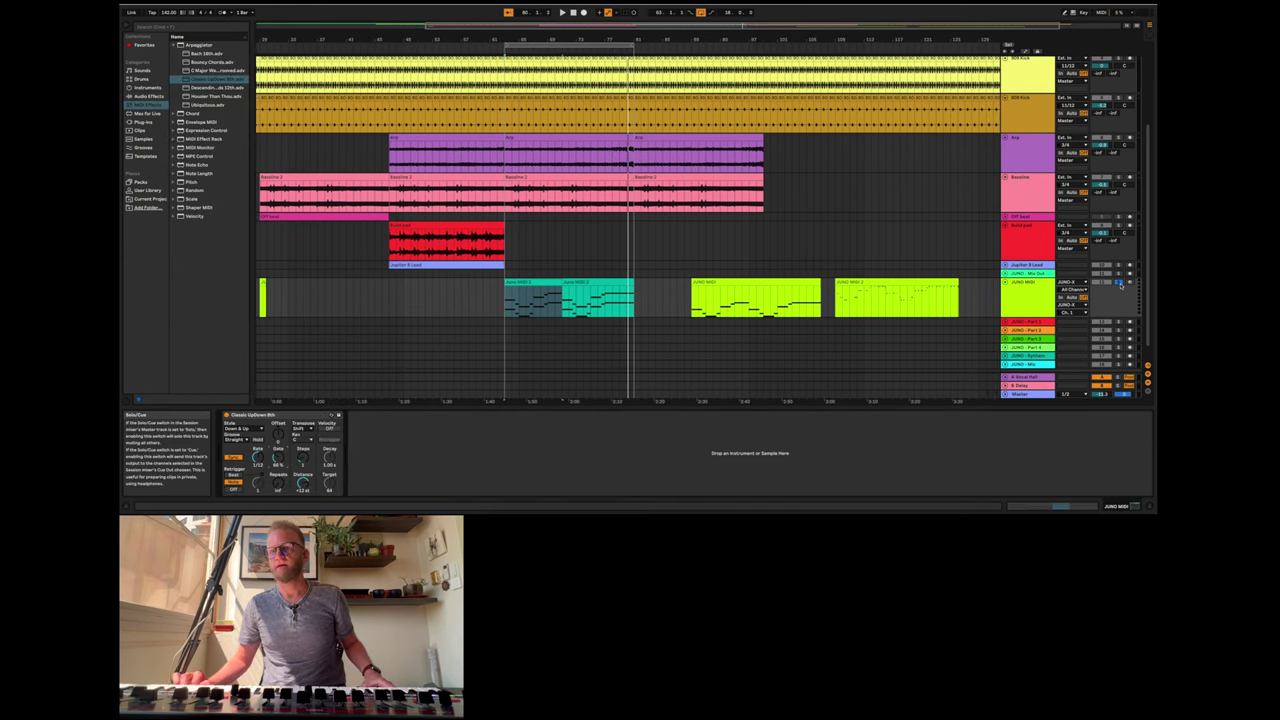
- Unsolo the JUNO MIDI track and play the loop to hear the new arpeggio in the full mix
{"action": "left_click", "coordinate": [1119, 284]}
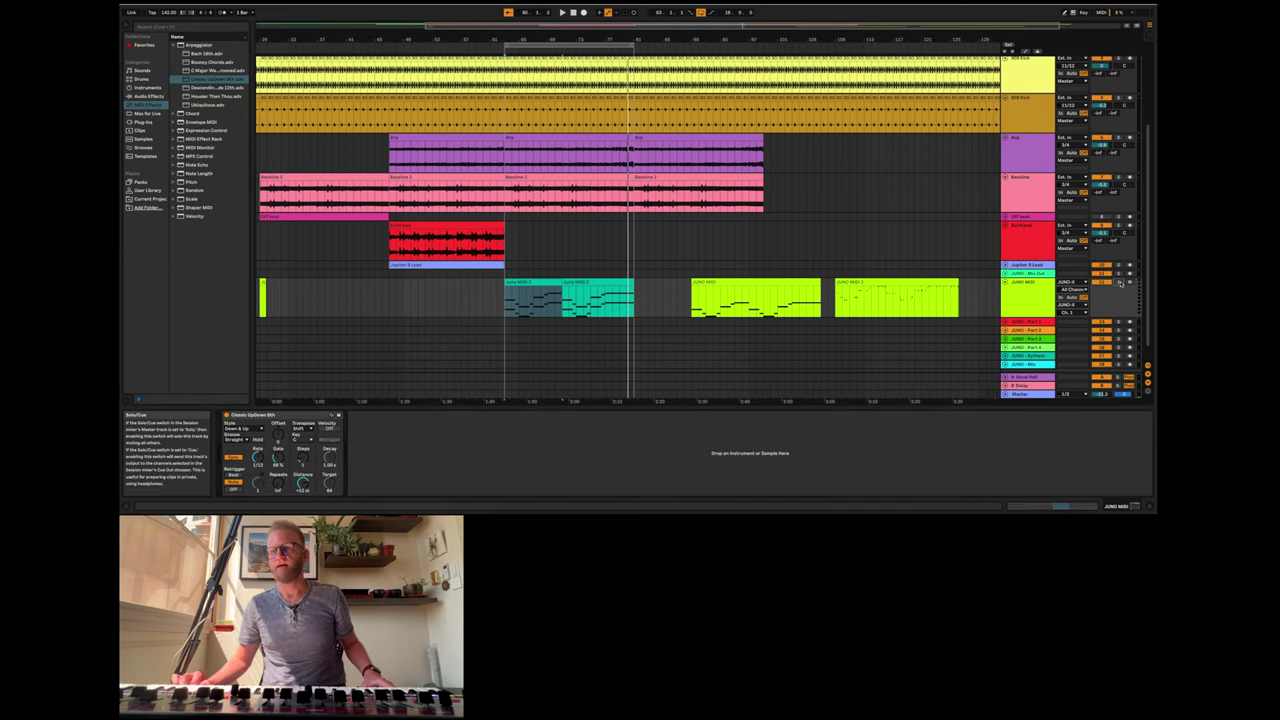
{"action": "key", "text": "space"}
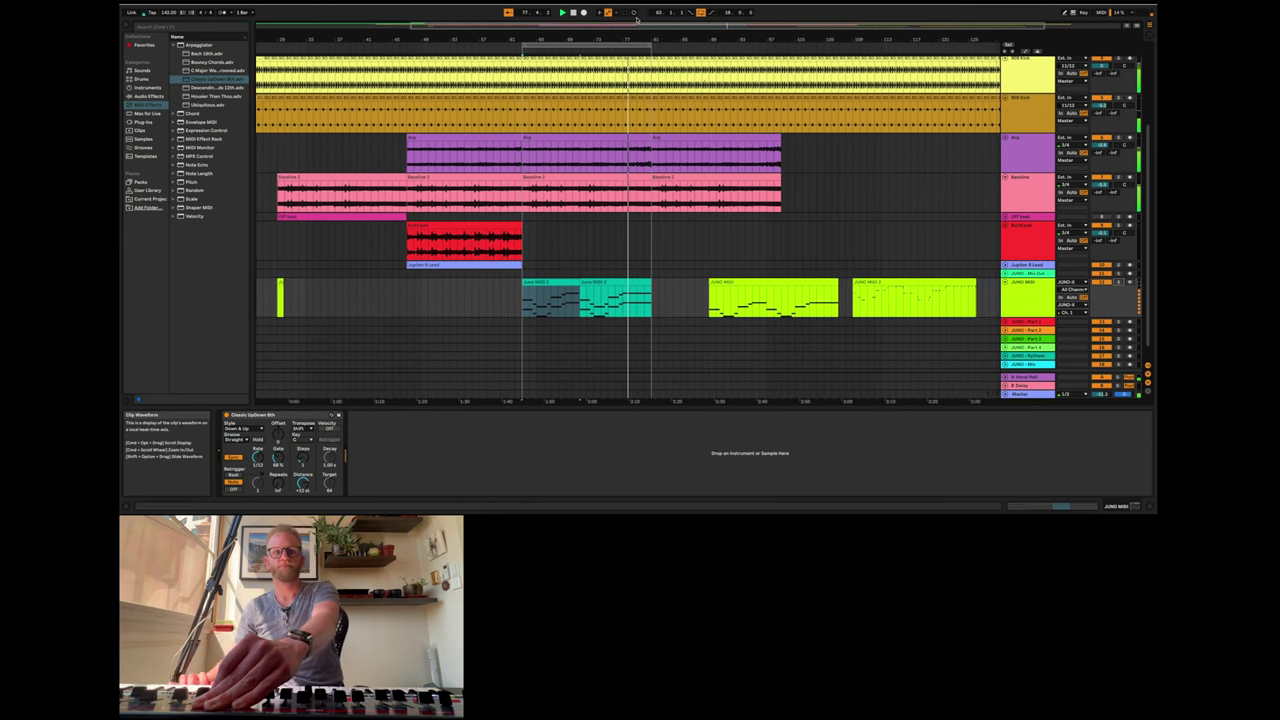
{"action": "left_click", "coordinate": [574, 12]}
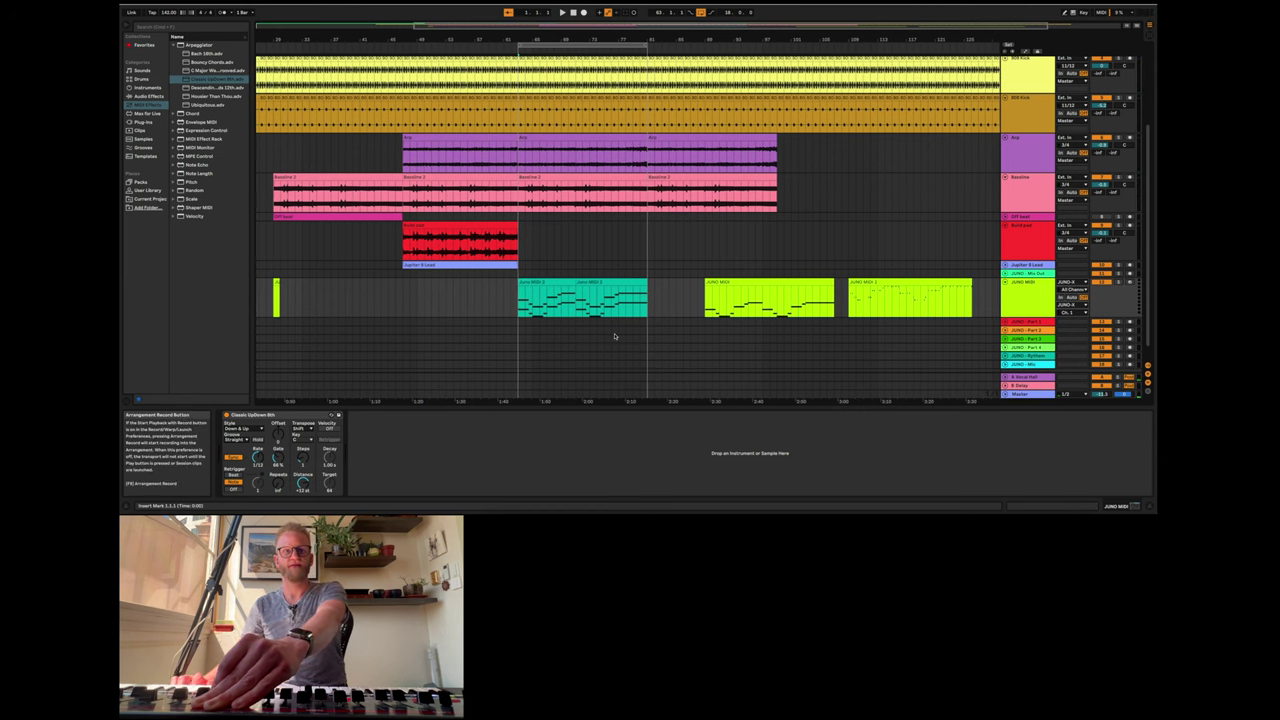
- Insert an audio track below JUNO MIDI and name it Arp build
{"action": "left_click", "coordinate": [1027, 297]}
{"action": "right_click", "coordinate": [1027, 297]}
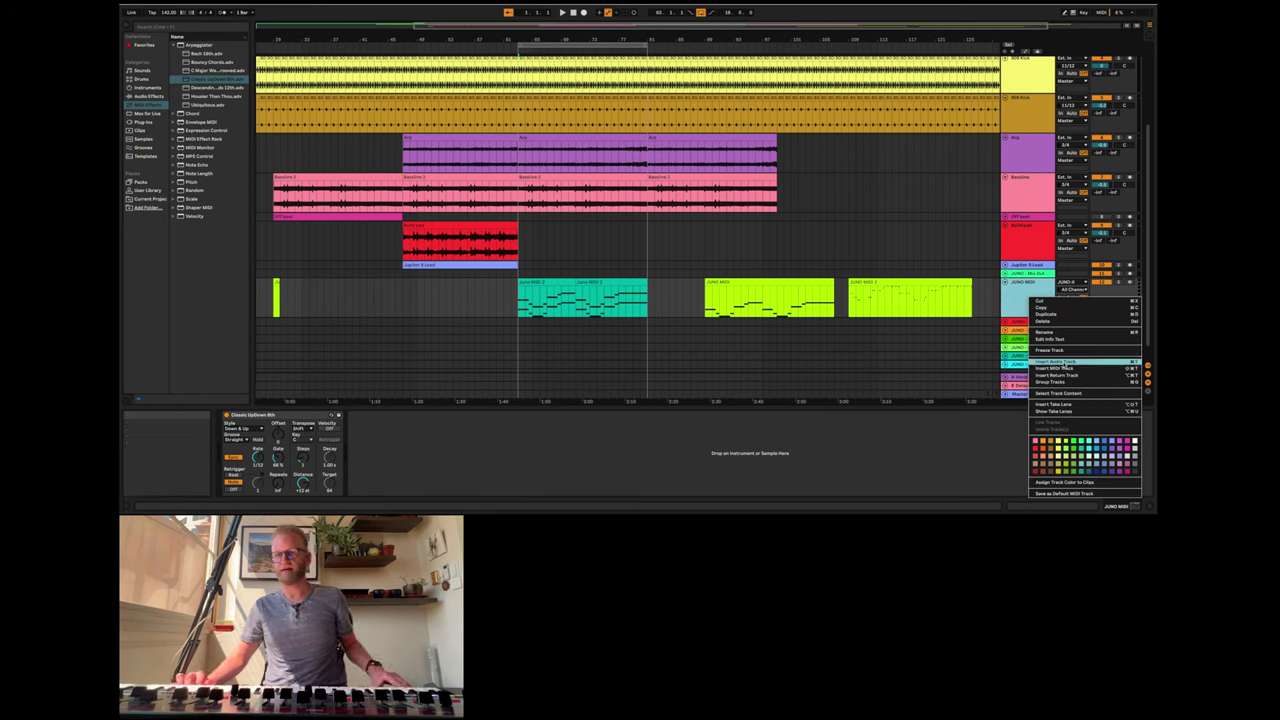
{"action": "left_click", "coordinate": [1062, 362]}
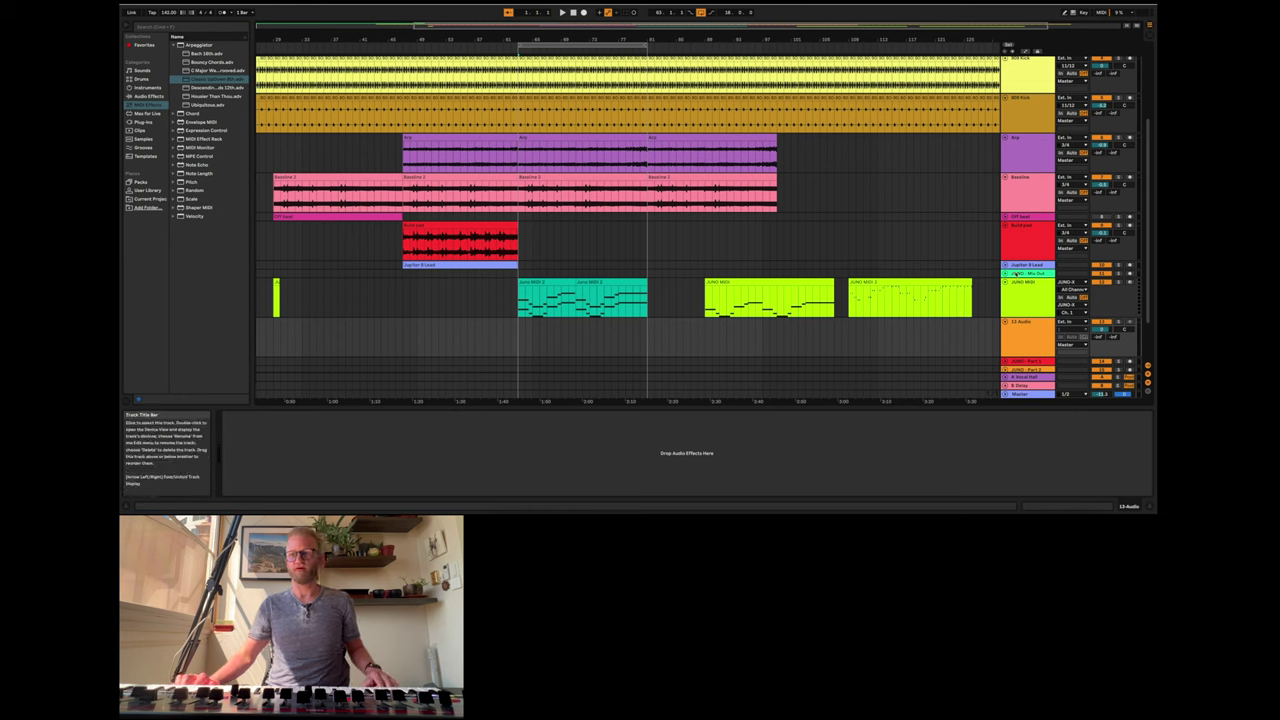
{"action": "right_click", "coordinate": [1019, 336]}
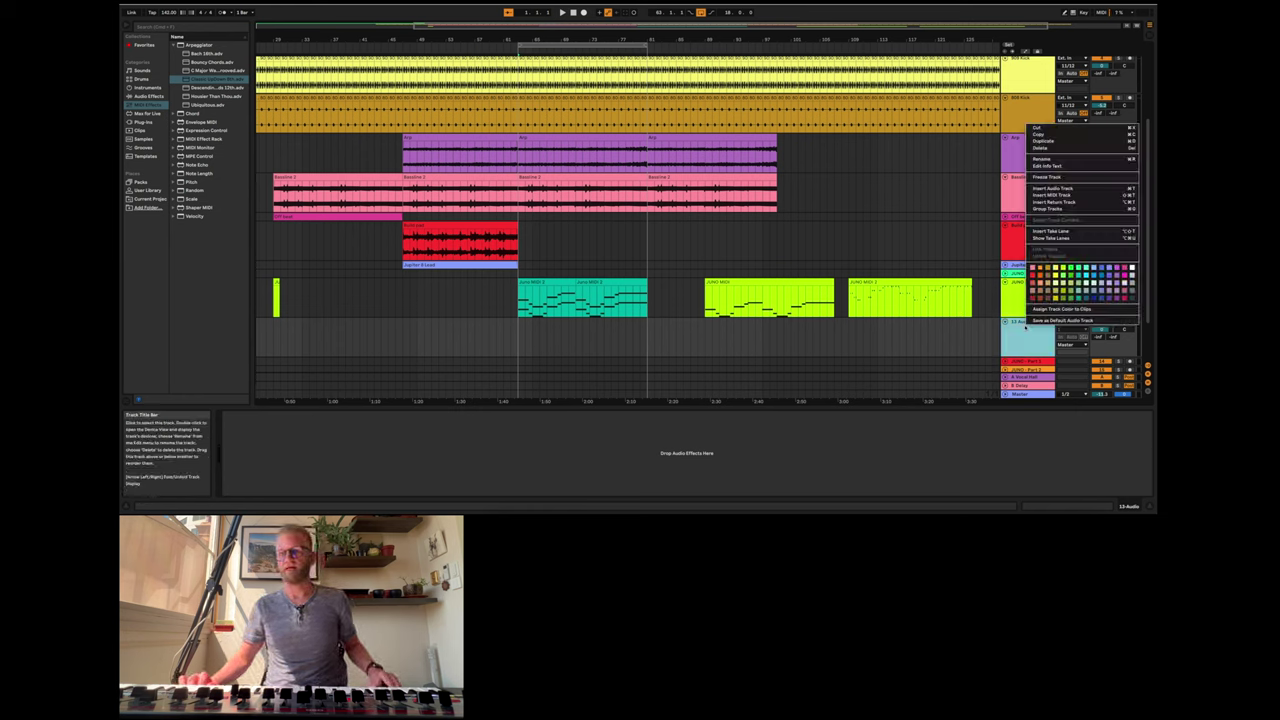
{"action": "left_click", "coordinate": [1060, 159]}
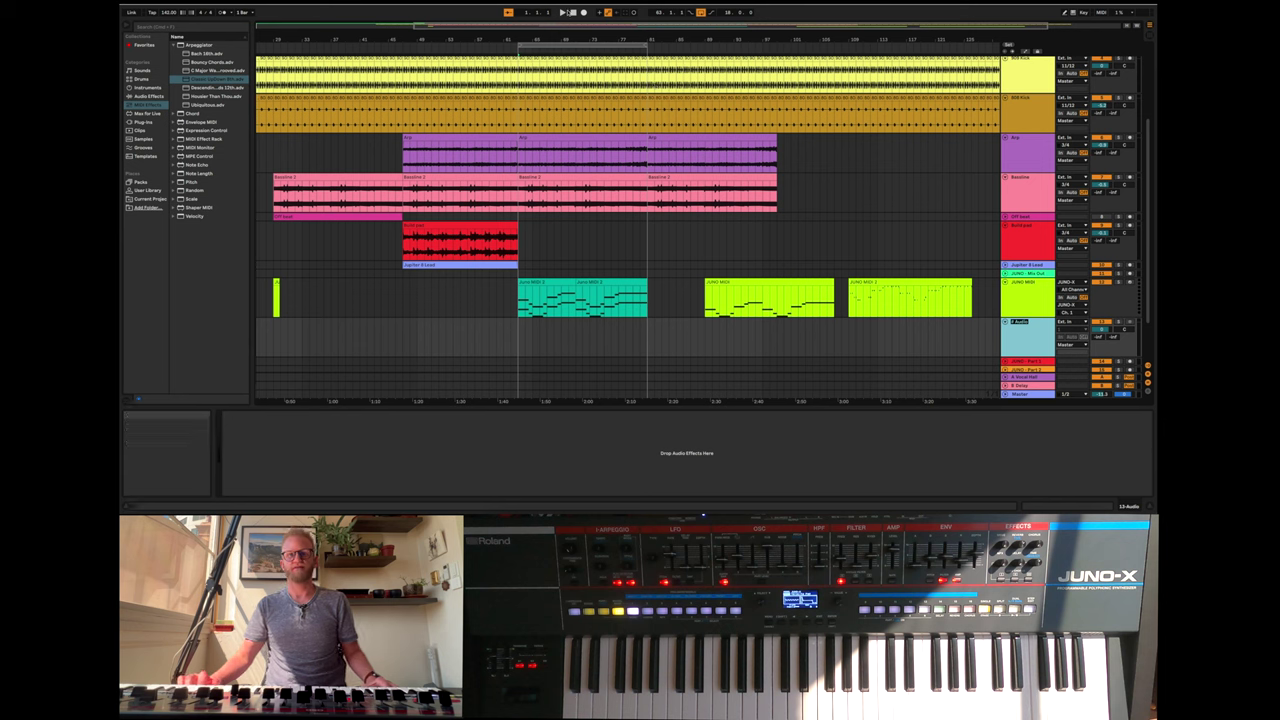
{"action": "left_click", "coordinate": [1025, 298]}
{"action": "left_click", "coordinate": [1026, 336]}
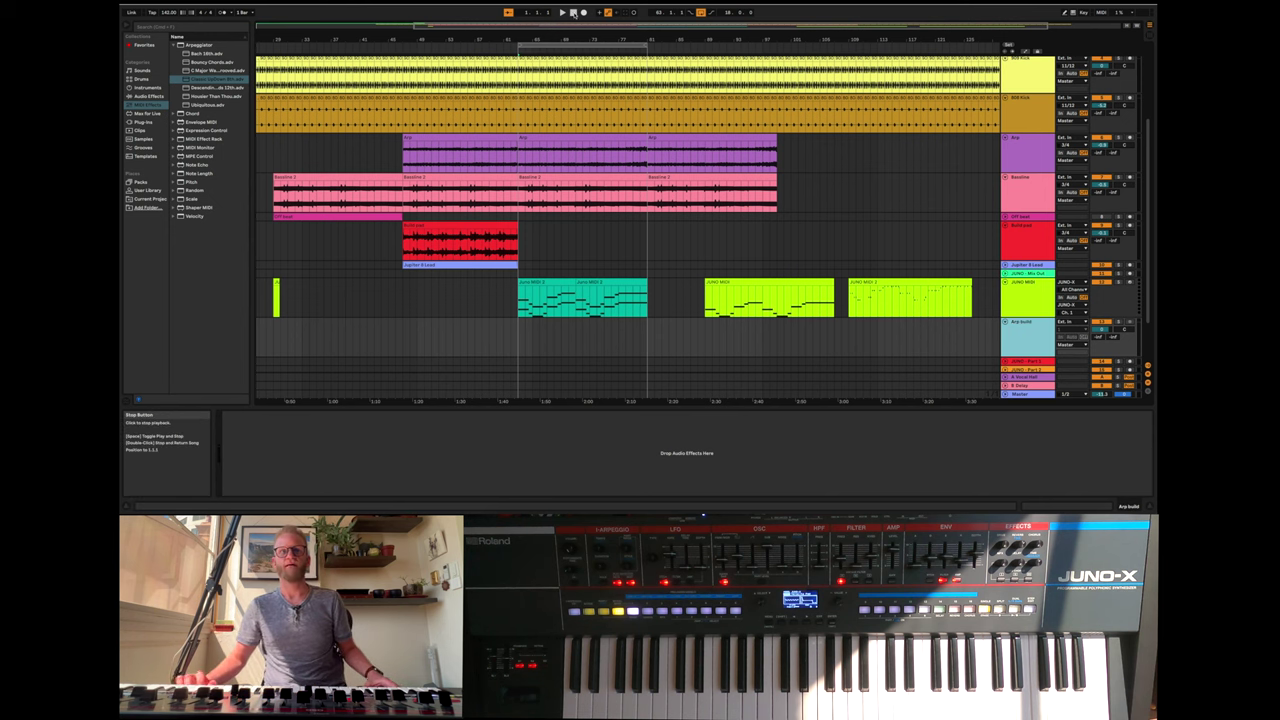
- Set the Arp build track's external audio input to 3/4
{"action": "left_click", "coordinate": [1128, 322]}
{"action": "left_click", "coordinate": [1070, 329]}
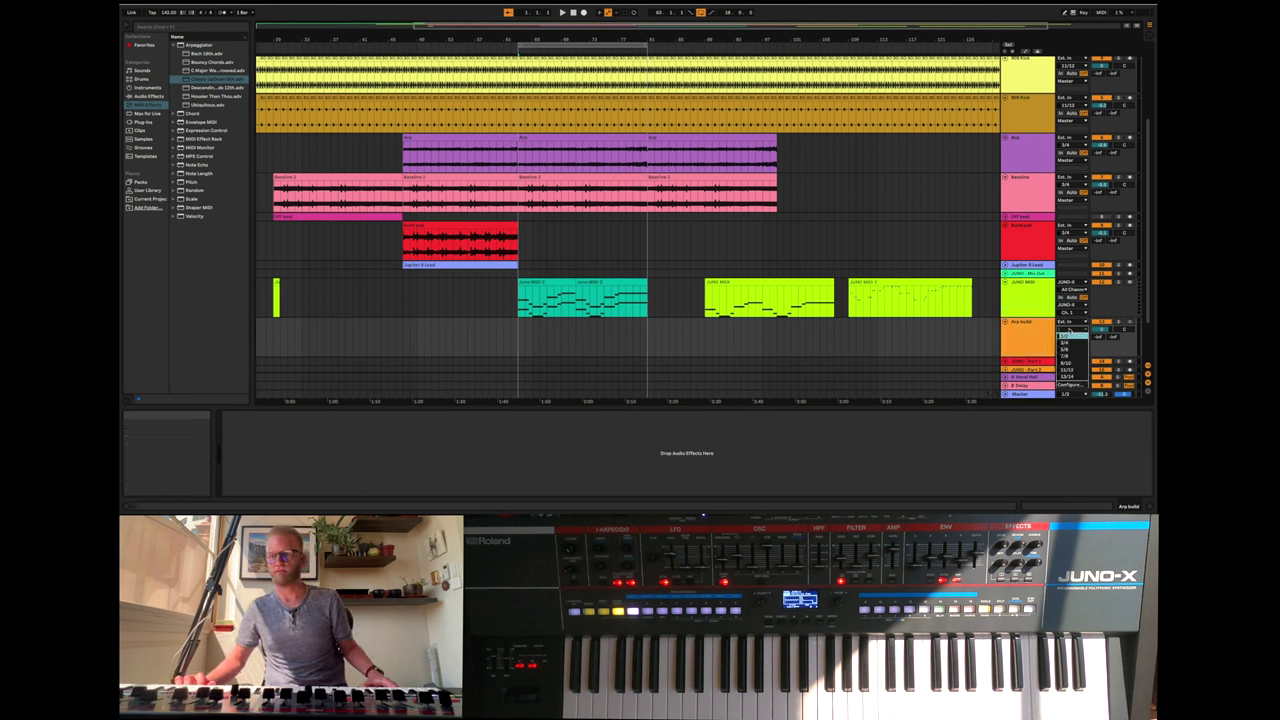
{"action": "left_click", "coordinate": [1070, 344]}
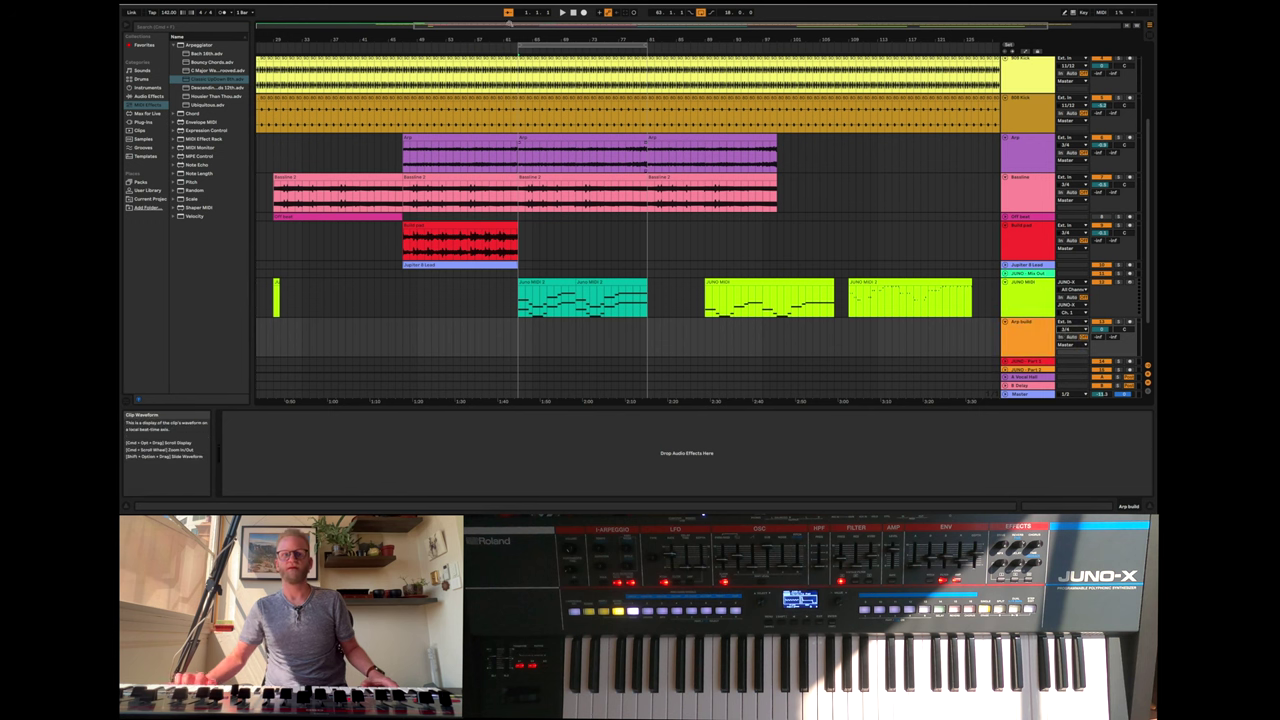
- Rehearse the JUNO-X arpeggio over the loop and record it as audio on the Arp build track from bar 63 to 81
{"action": "left_click", "coordinate": [561, 13]}
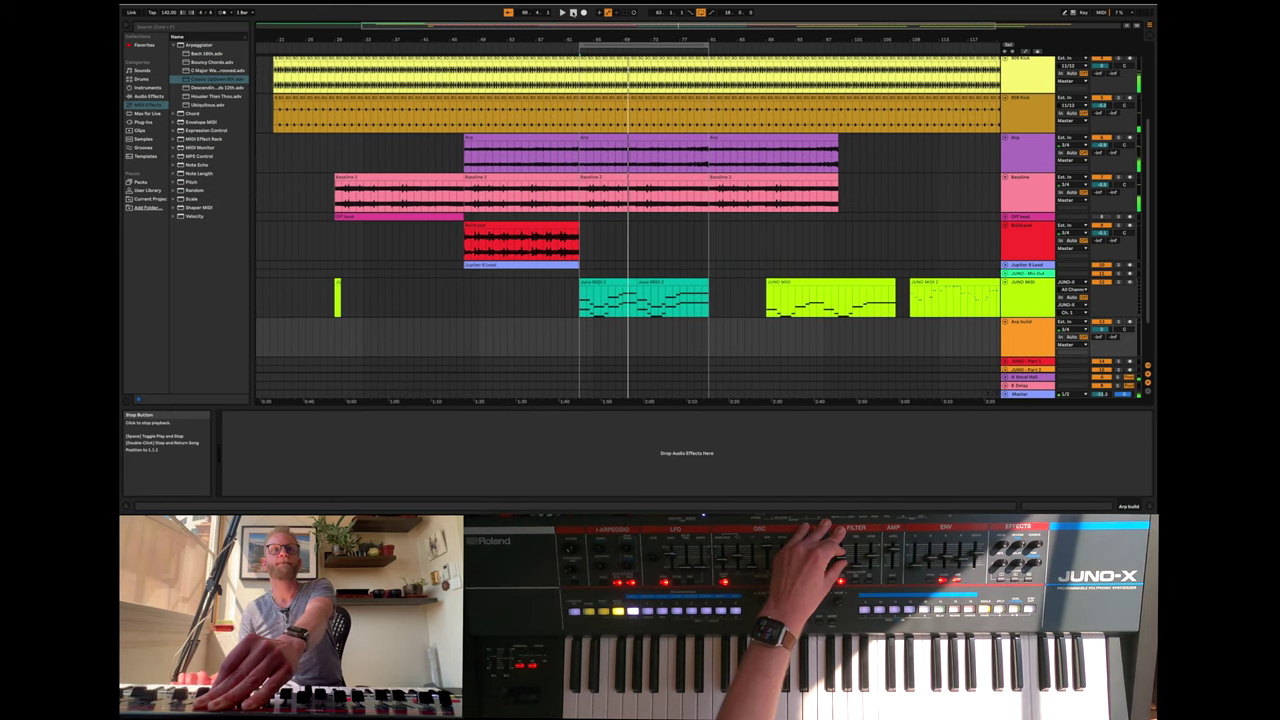
{"action": "left_click", "coordinate": [584, 13]}
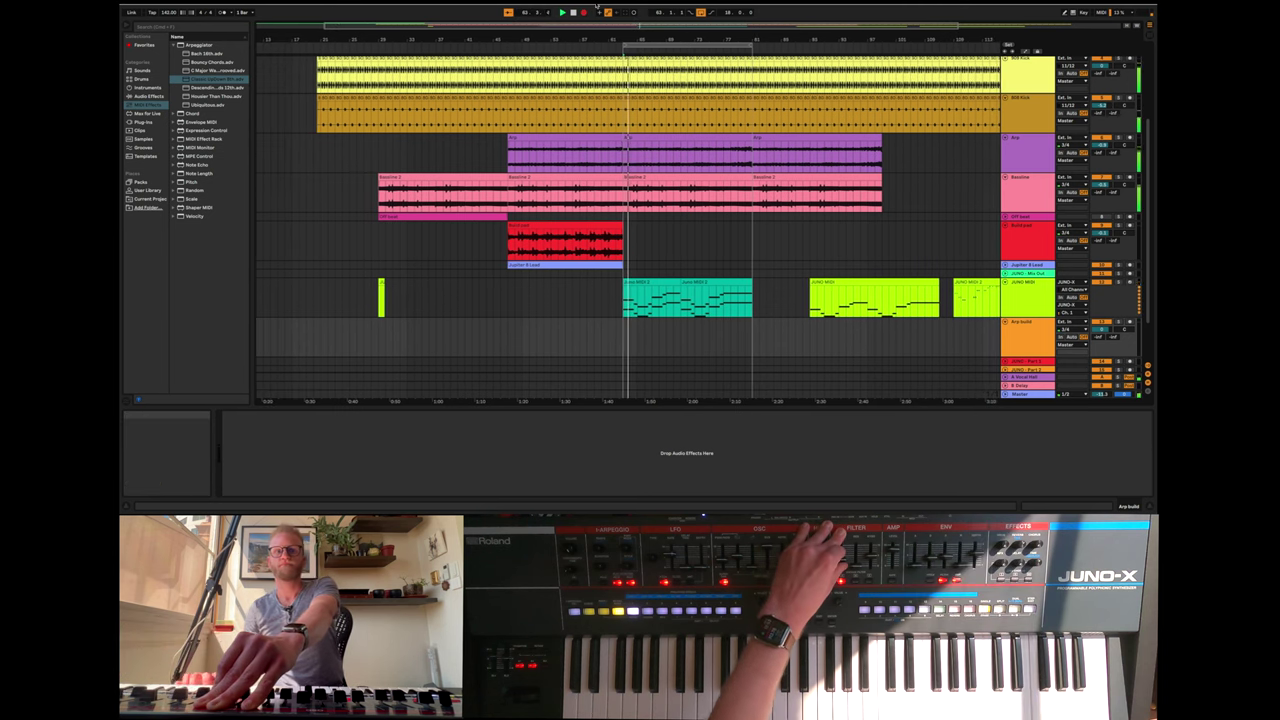
{"action": "double_click", "coordinate": [573, 13]}
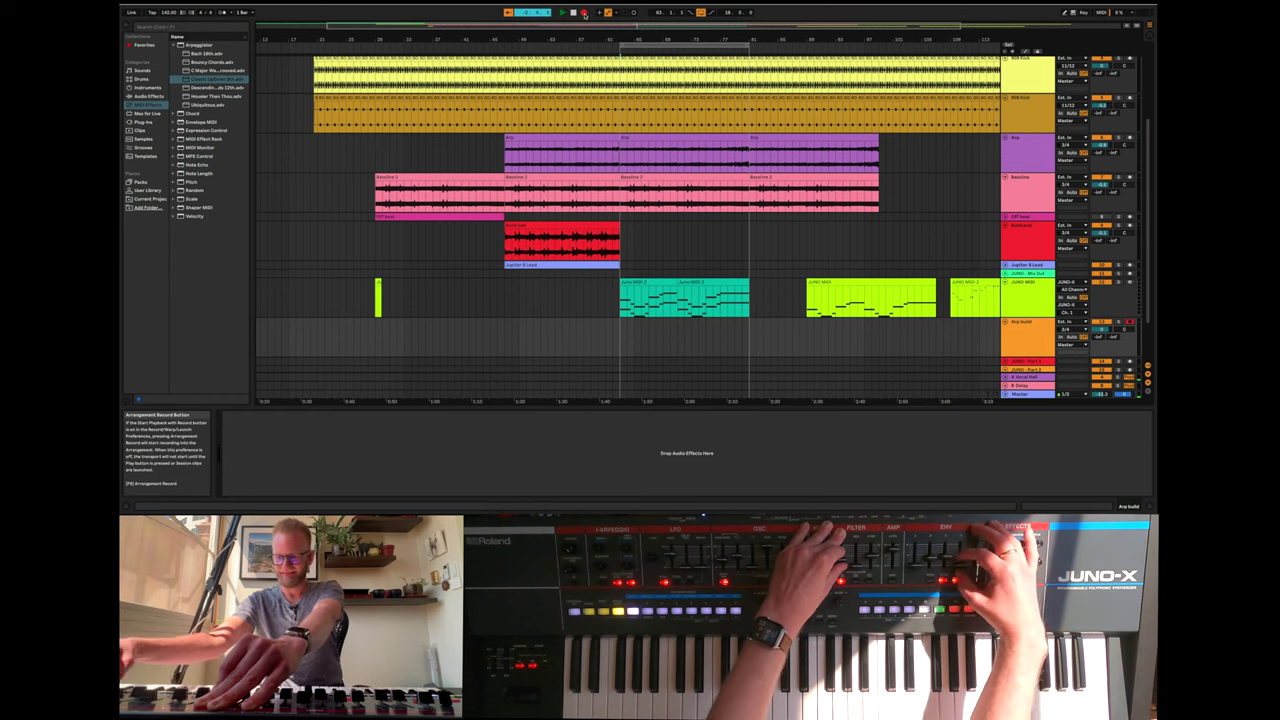
{"action": "left_click", "coordinate": [585, 13]}
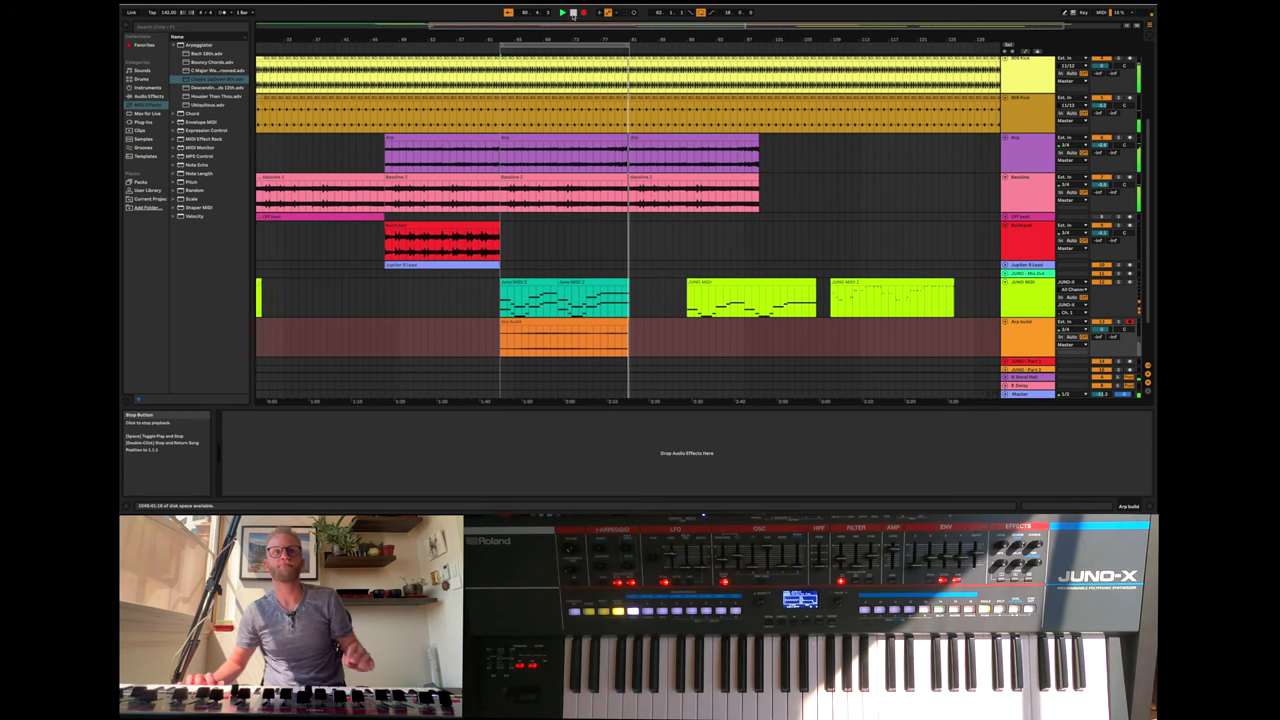
{"action": "left_click", "coordinate": [573, 12]}
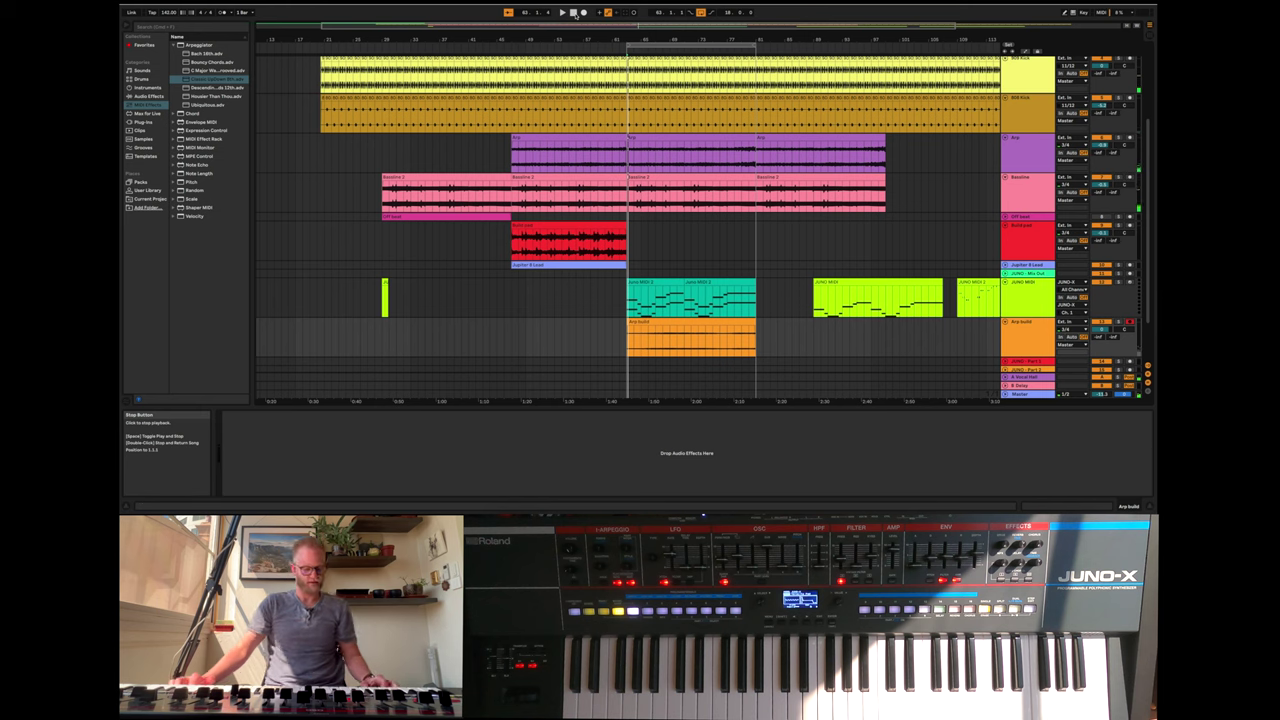
- Raise the recorded Arp build clip's gain to 10 dB and set the JUNO MIDI track's output to No Output
{"action": "double_click", "coordinate": [726, 326]}
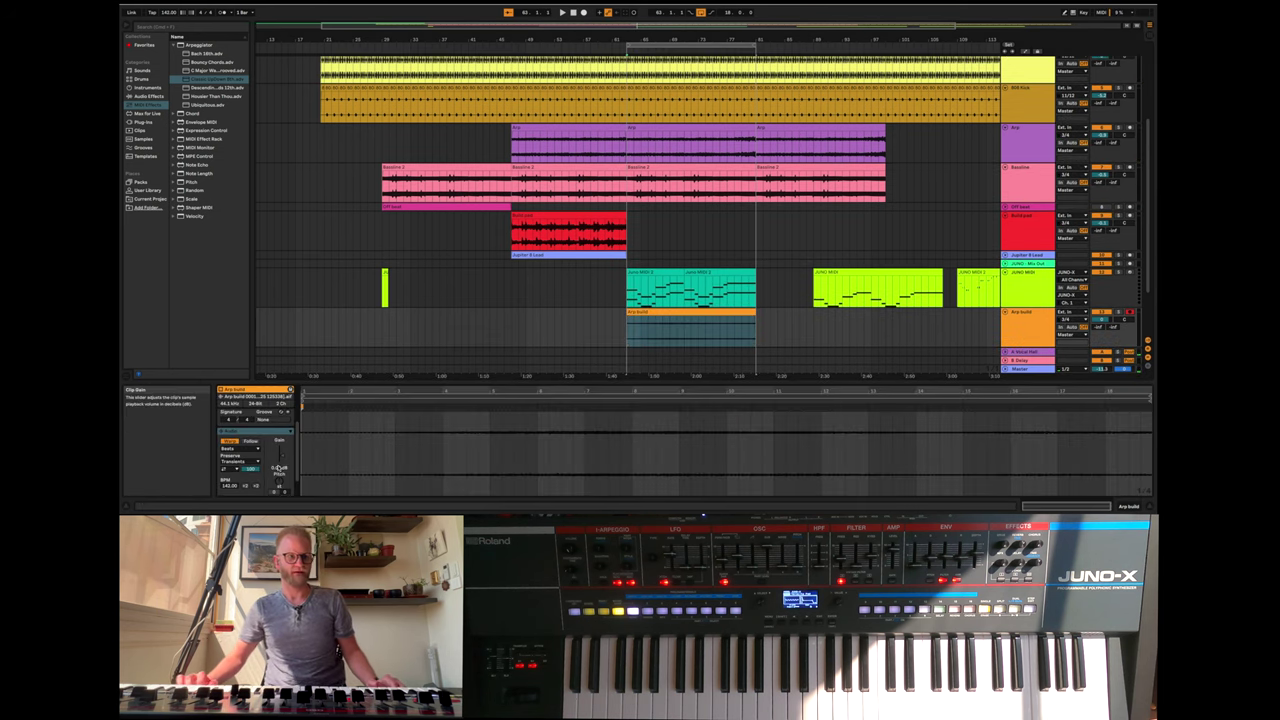
{"action": "left_click_drag", "start_coordinate": [279, 468], "coordinate": [279, 445]}
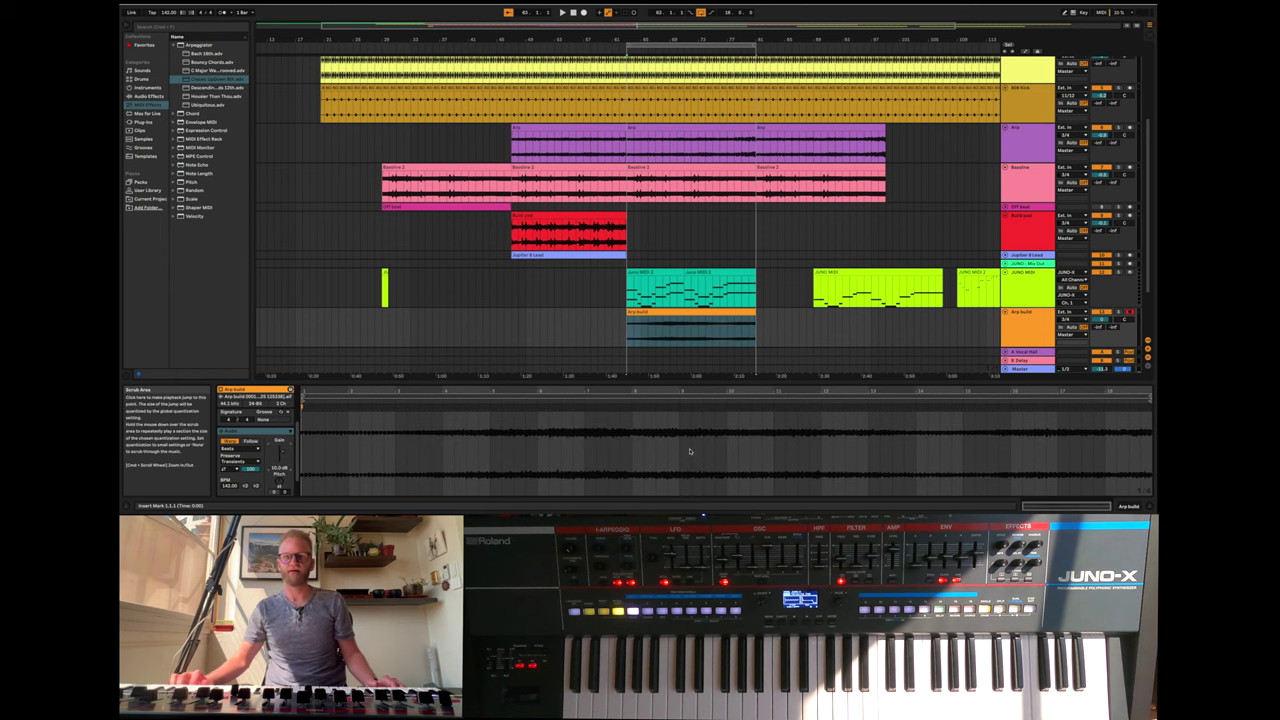
{"action": "left_click", "coordinate": [1072, 296]}
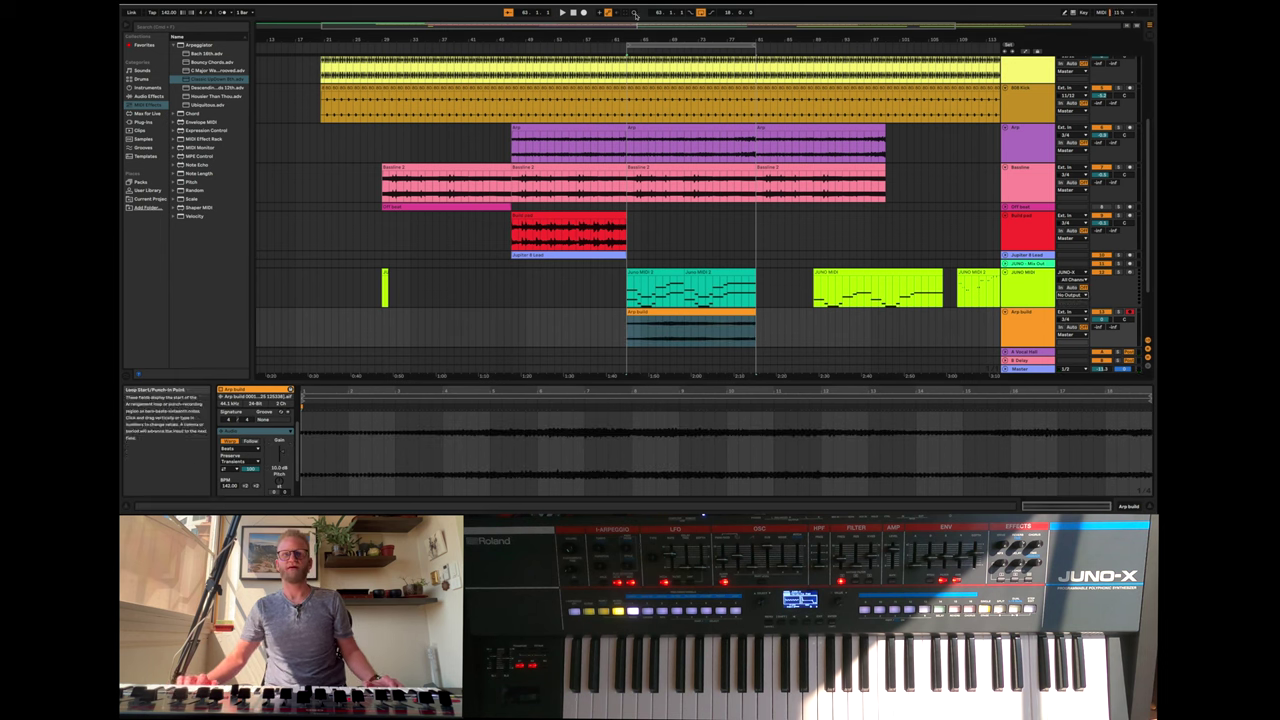
- Turn off arrangement looping, play from about bar 44, and unfold the Jupiter 8 Lead track during playback
{"action": "left_click", "coordinate": [700, 12]}
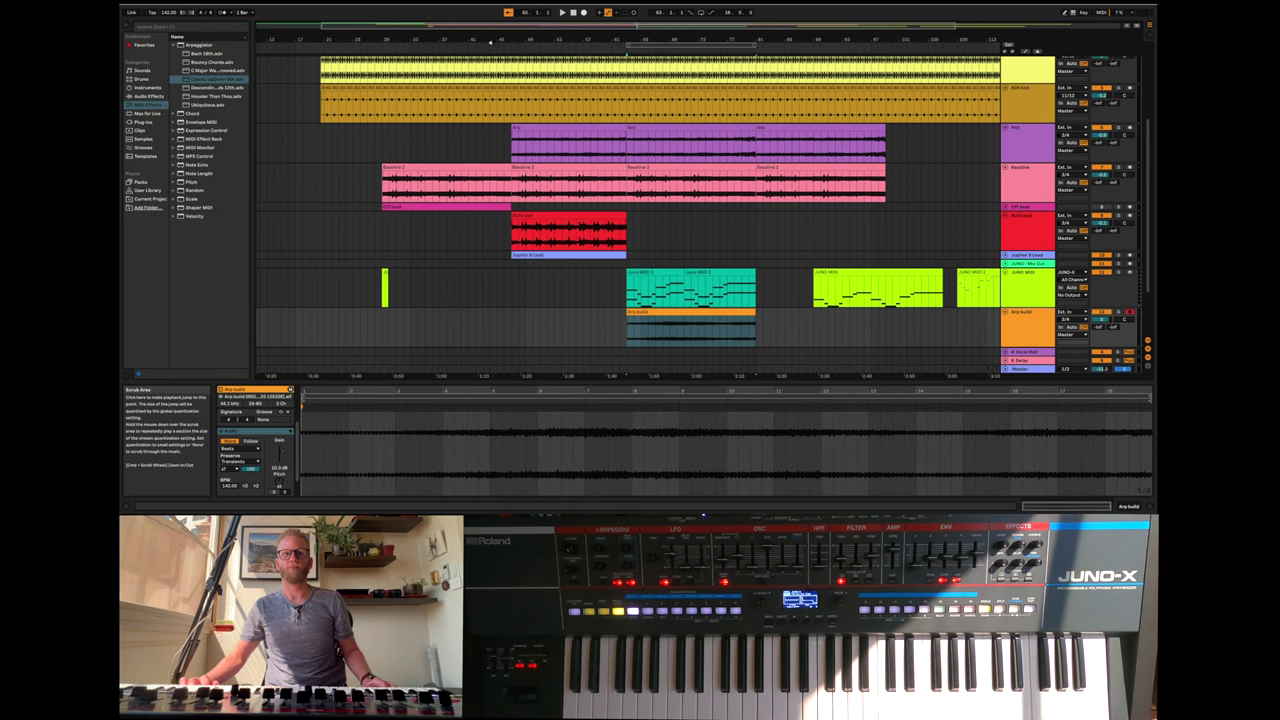
{"action": "key", "text": "space"}
{"action": "left_click", "coordinate": [493, 43]}
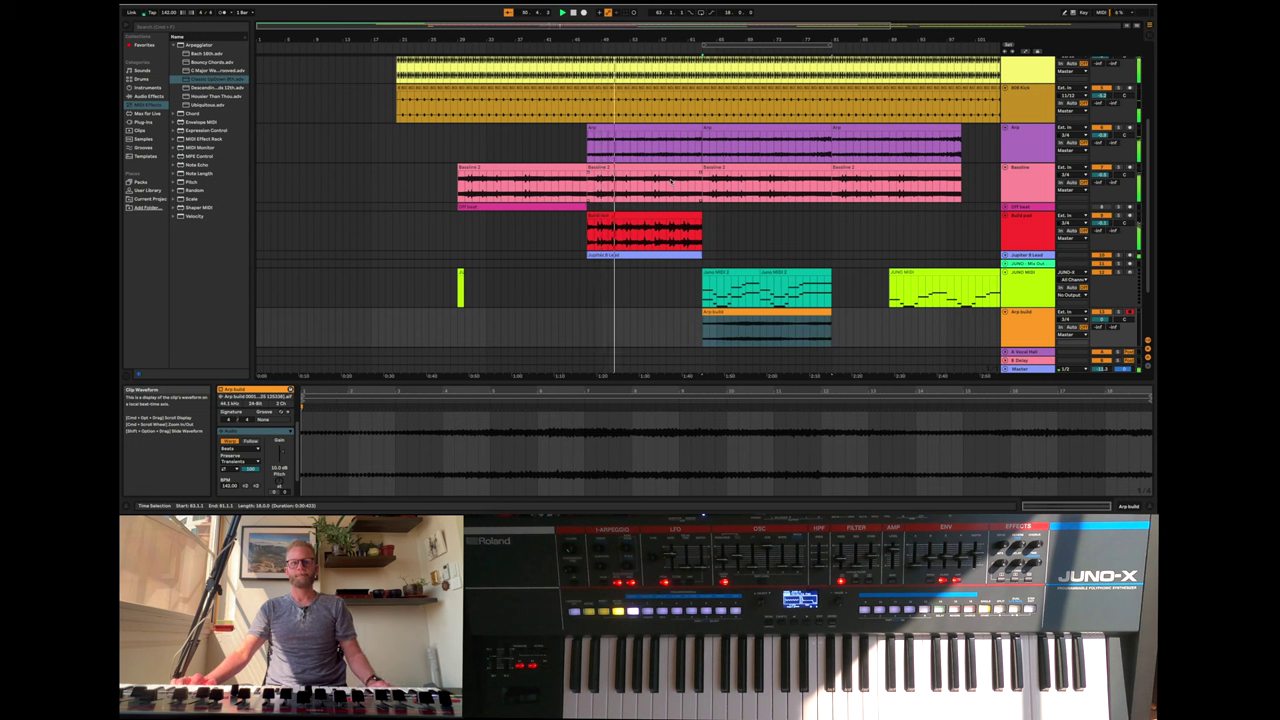
{"action": "left_click", "coordinate": [1005, 255]}
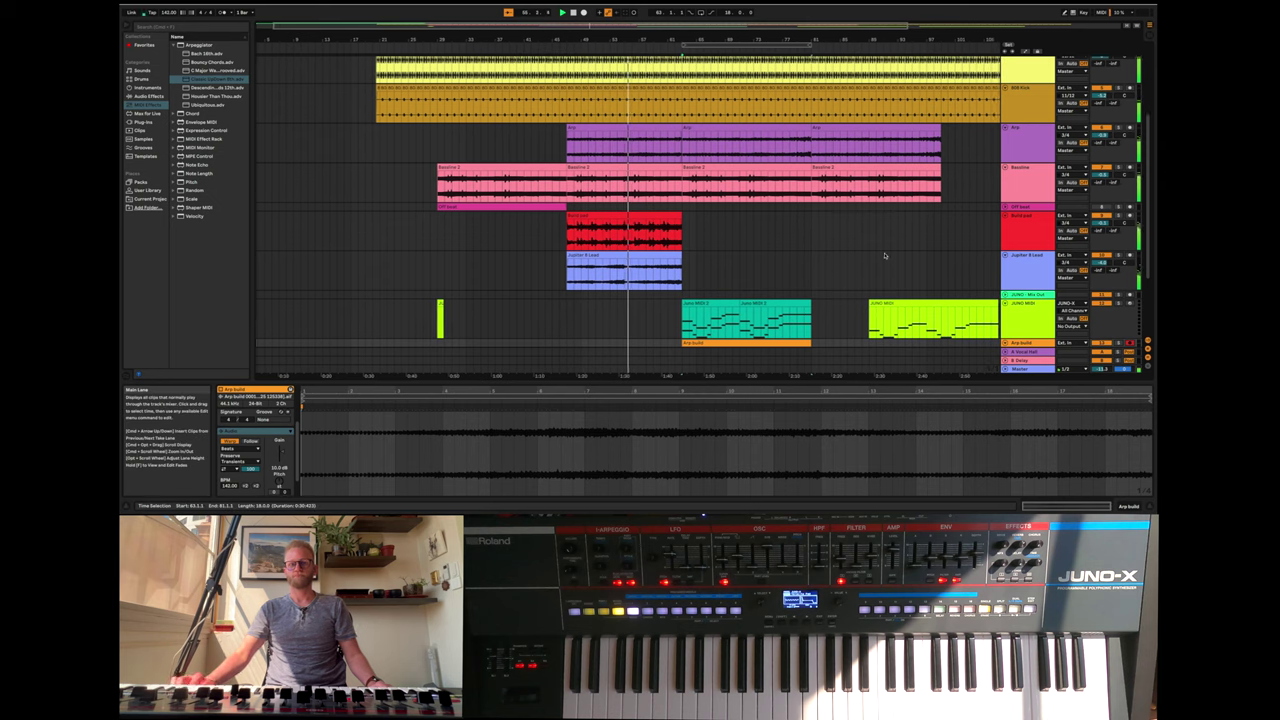
{"action": "key", "text": "u"}
{"action": "scroll", "coordinate": [811, 273], "scroll_direction": "down", "scroll_amount": 1}
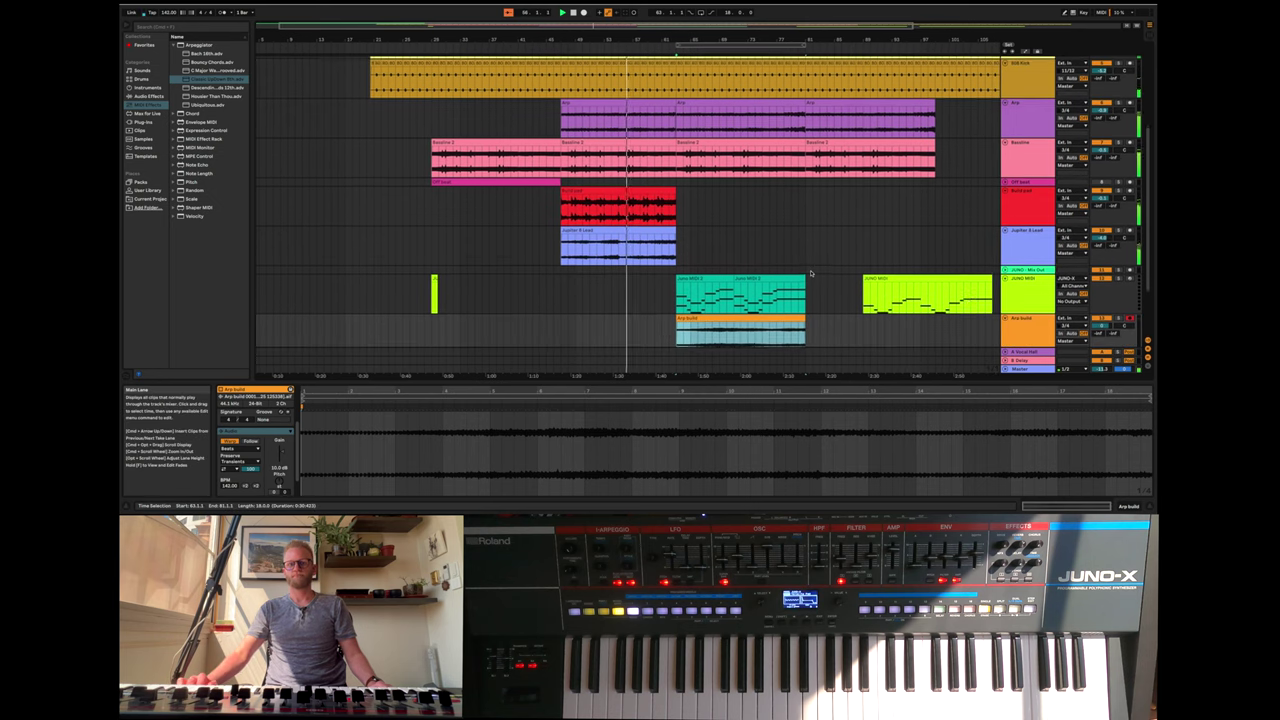
- Try layering duplicates of the Build pad and Jupiter 8 Lead clips from bar 63 with the new arpeggio, and remove both copies
{"action": "left_click", "coordinate": [656, 191]}
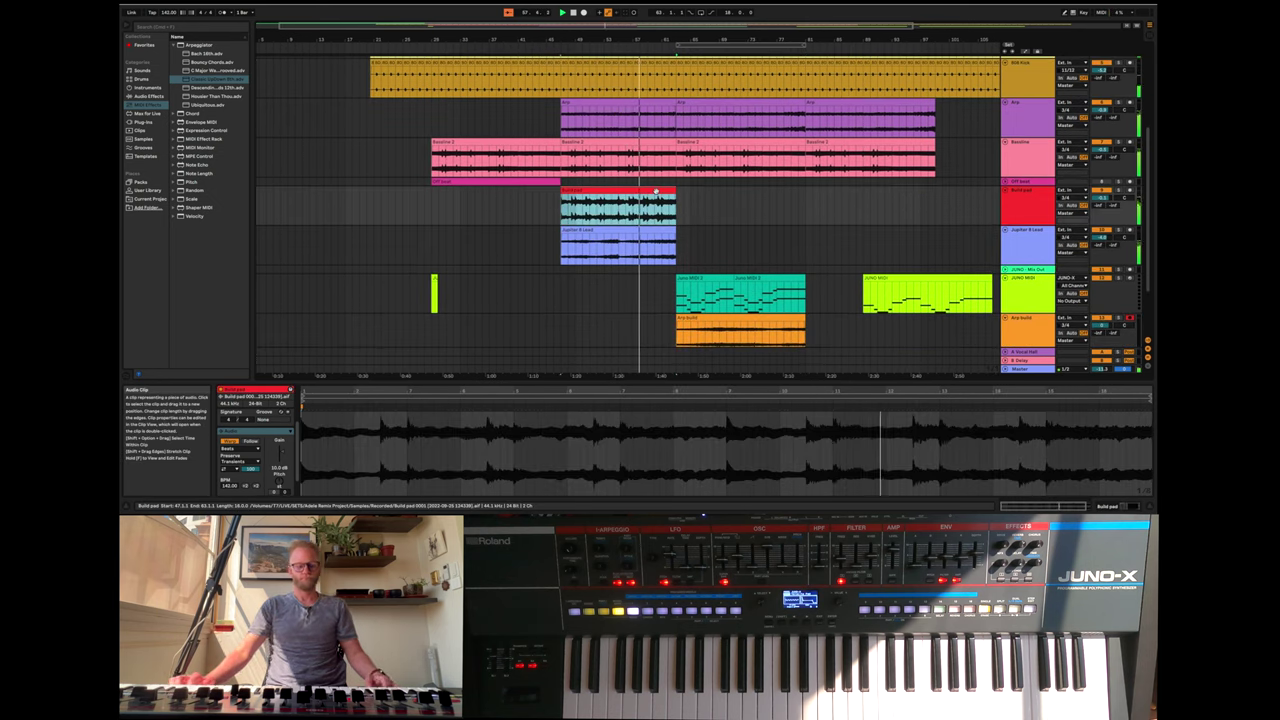
{"action": "key", "text": "super+d"}
{"action": "left_click", "coordinate": [633, 232]}
{"action": "key", "text": "super+d"}
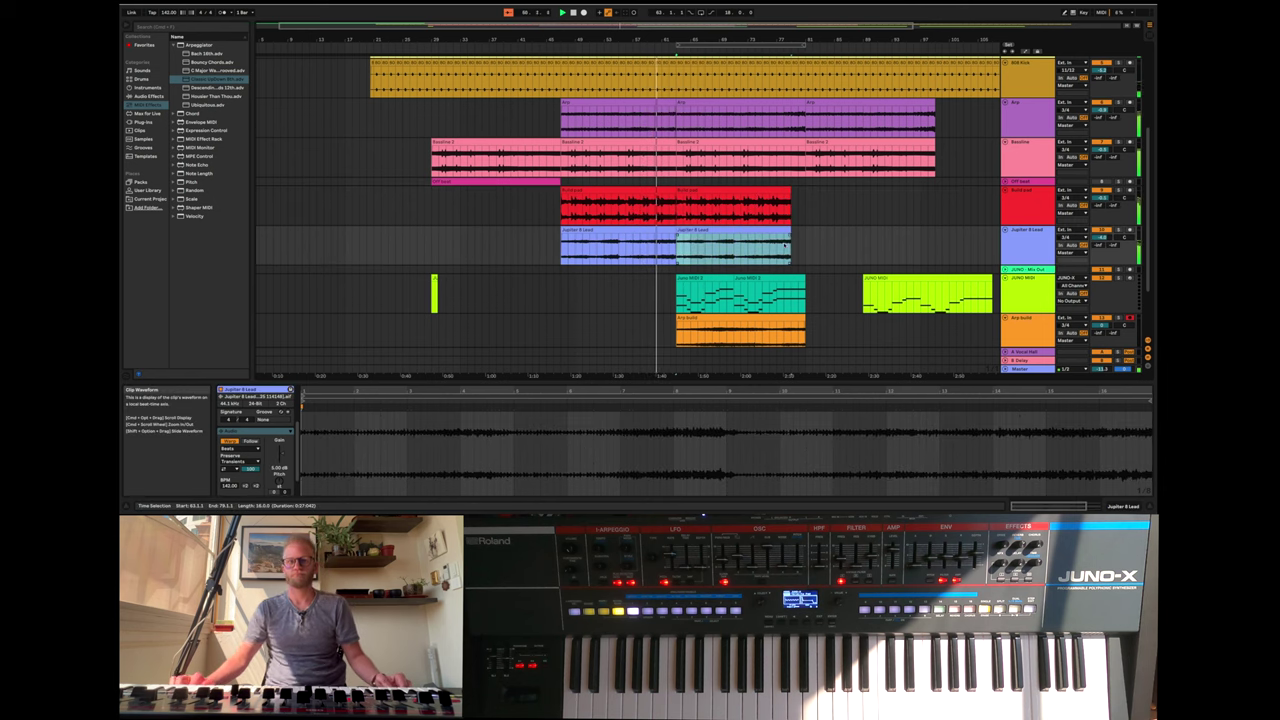
{"action": "left_click_drag", "start_coordinate": [790, 230], "coordinate": [803, 230]}
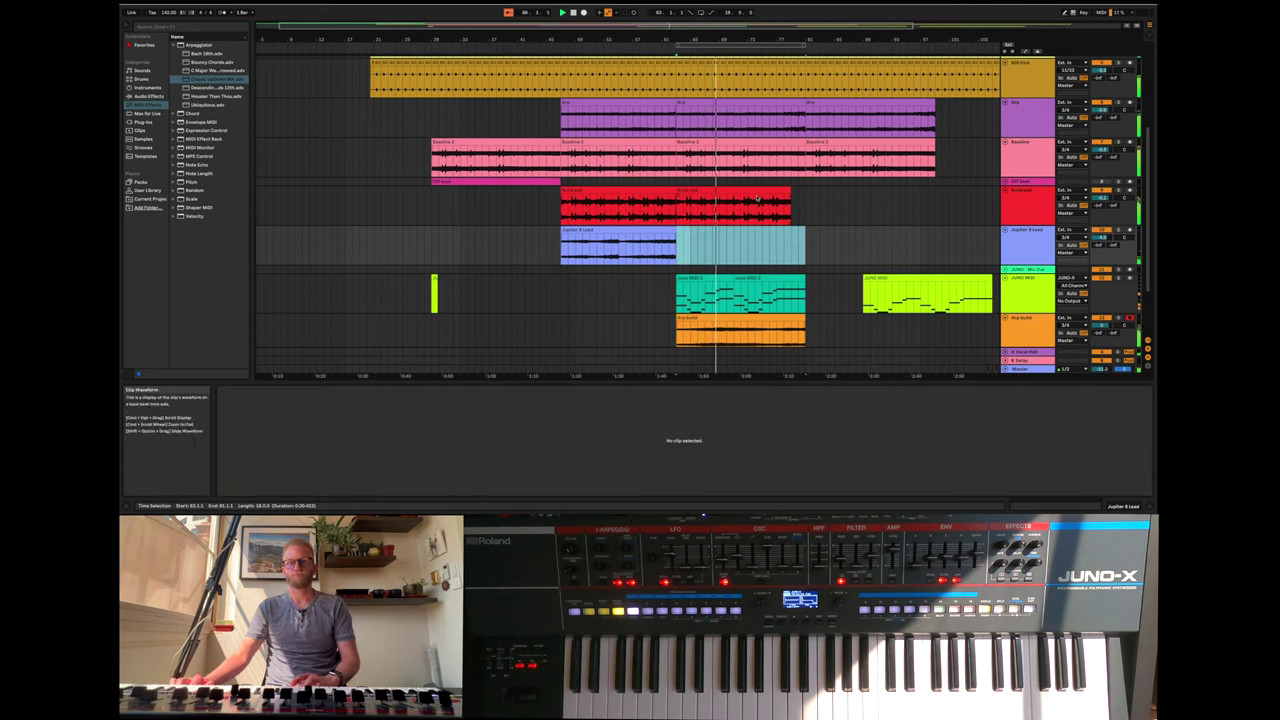
{"action": "left_click_drag", "start_coordinate": [780, 232], "coordinate": [758, 189]}
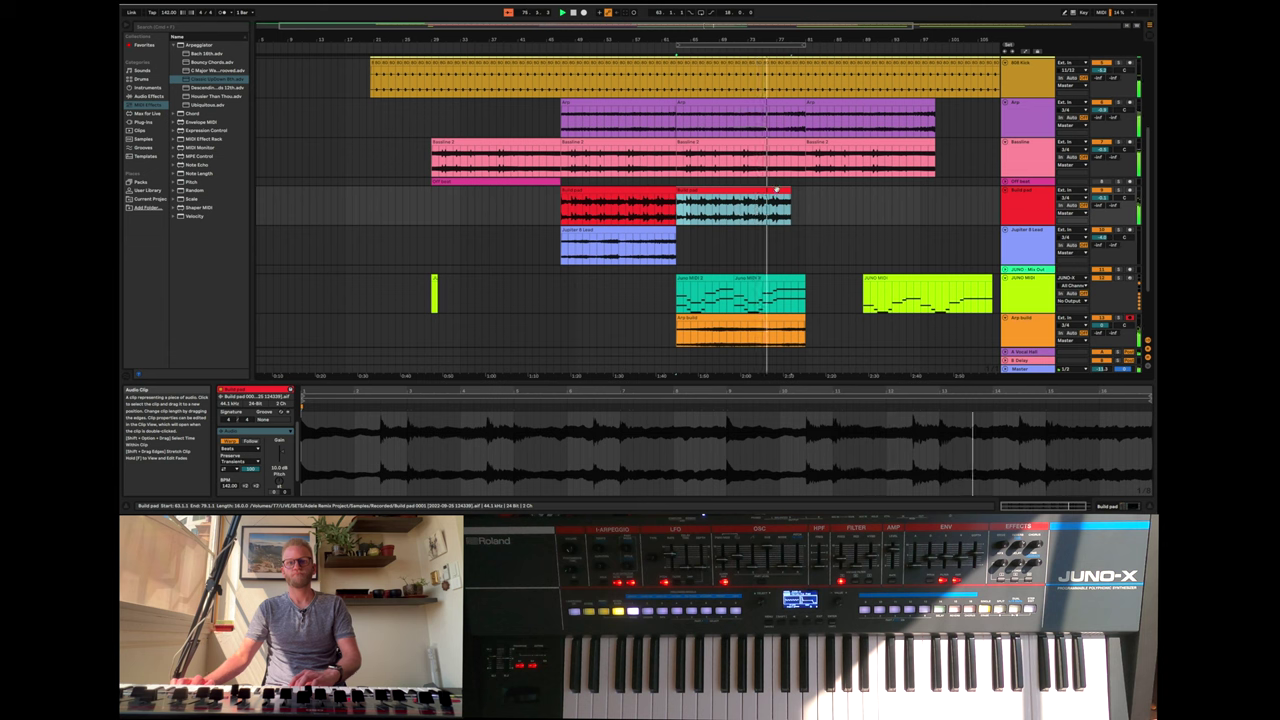
{"action": "key", "text": "Delete"}
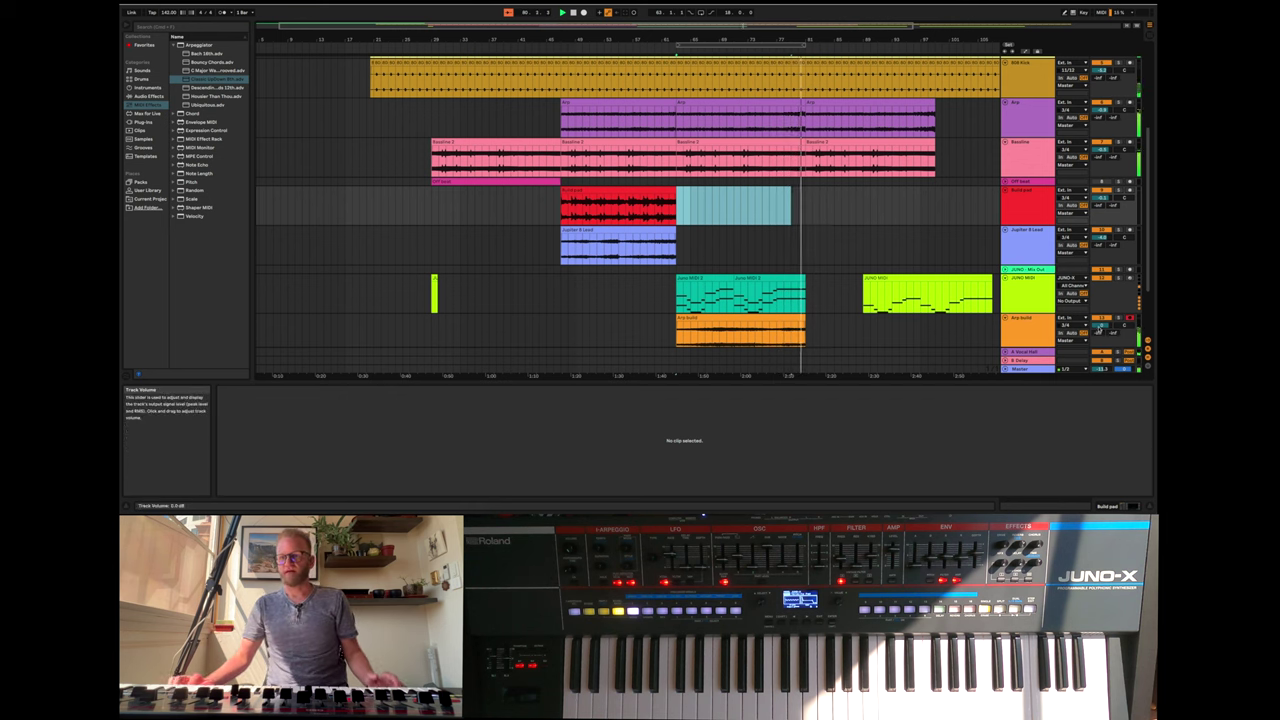
- Lower the Arp build track's volume slightly, disarm its recording, and select the second vocal clip ending at bar 81
{"action": "left_click_drag", "start_coordinate": [1099, 325], "coordinate": [1099, 328]}
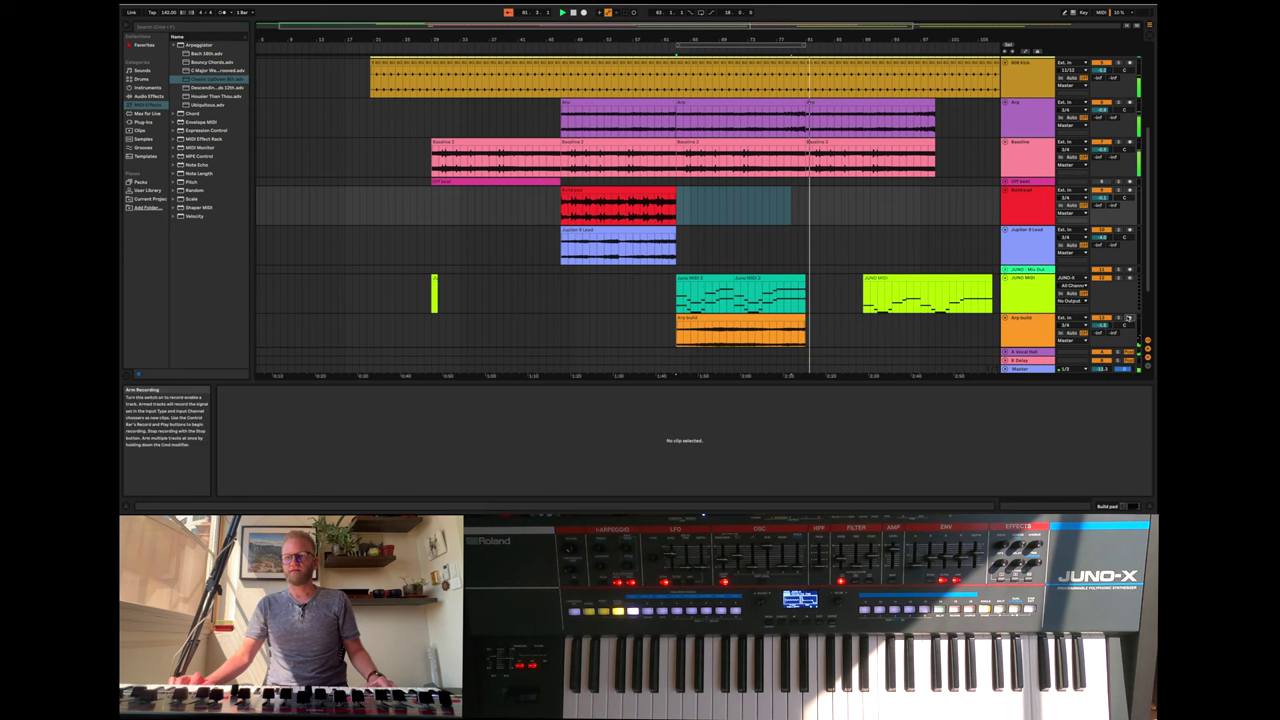
{"action": "scroll", "coordinate": [960, 130], "scroll_direction": "up", "scroll_amount": 5}
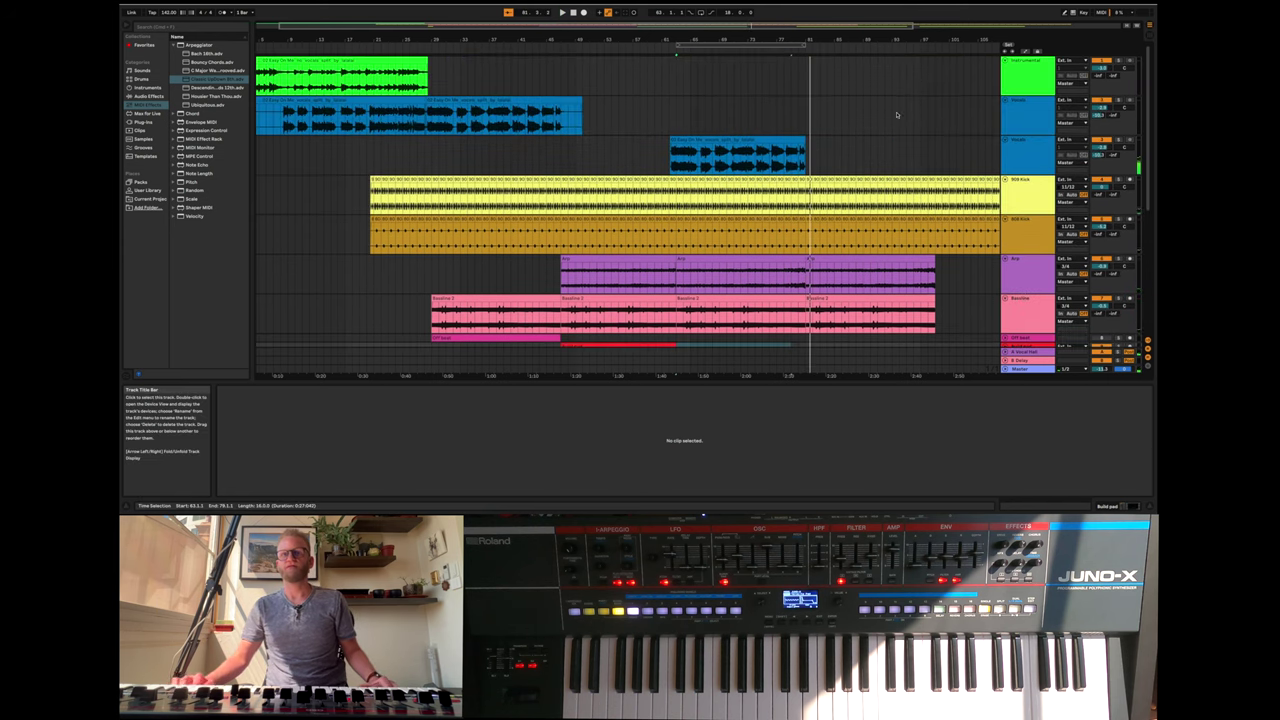
{"action": "left_click", "coordinate": [747, 140]}
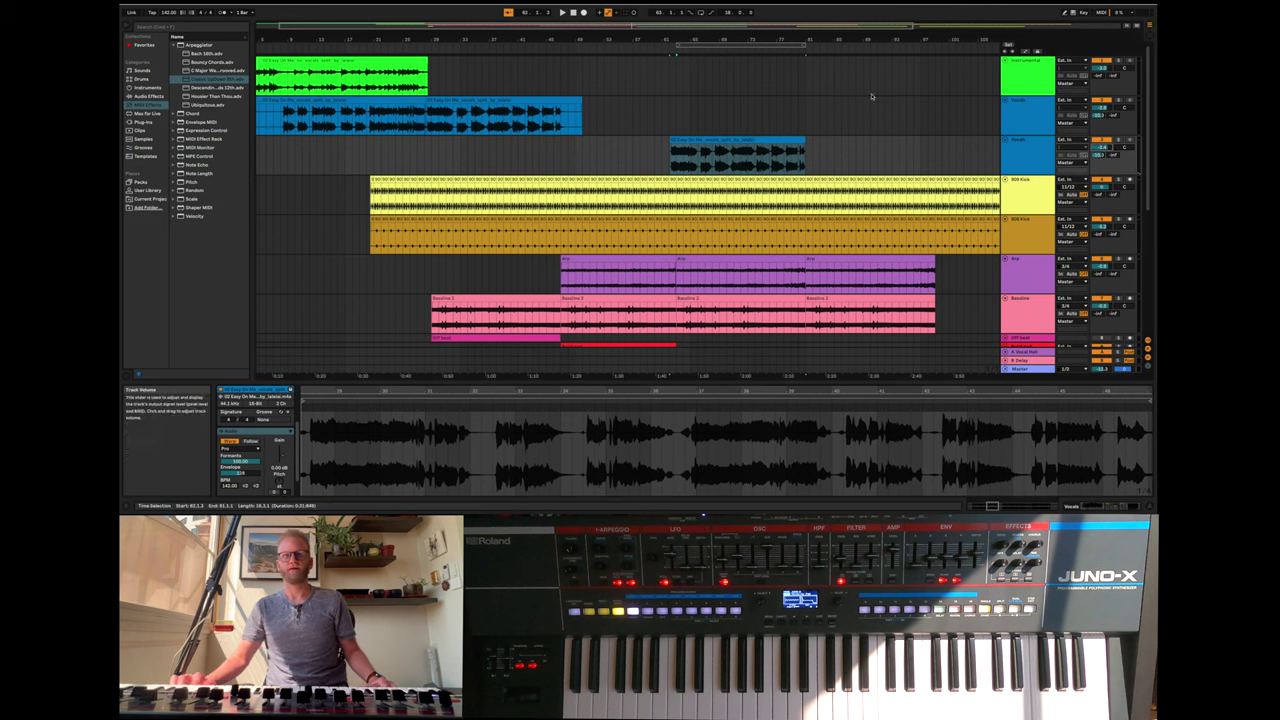
- Audition the arrangement through the second vocal section and the part after bar 81
{"action": "left_click", "coordinate": [766, 50]}
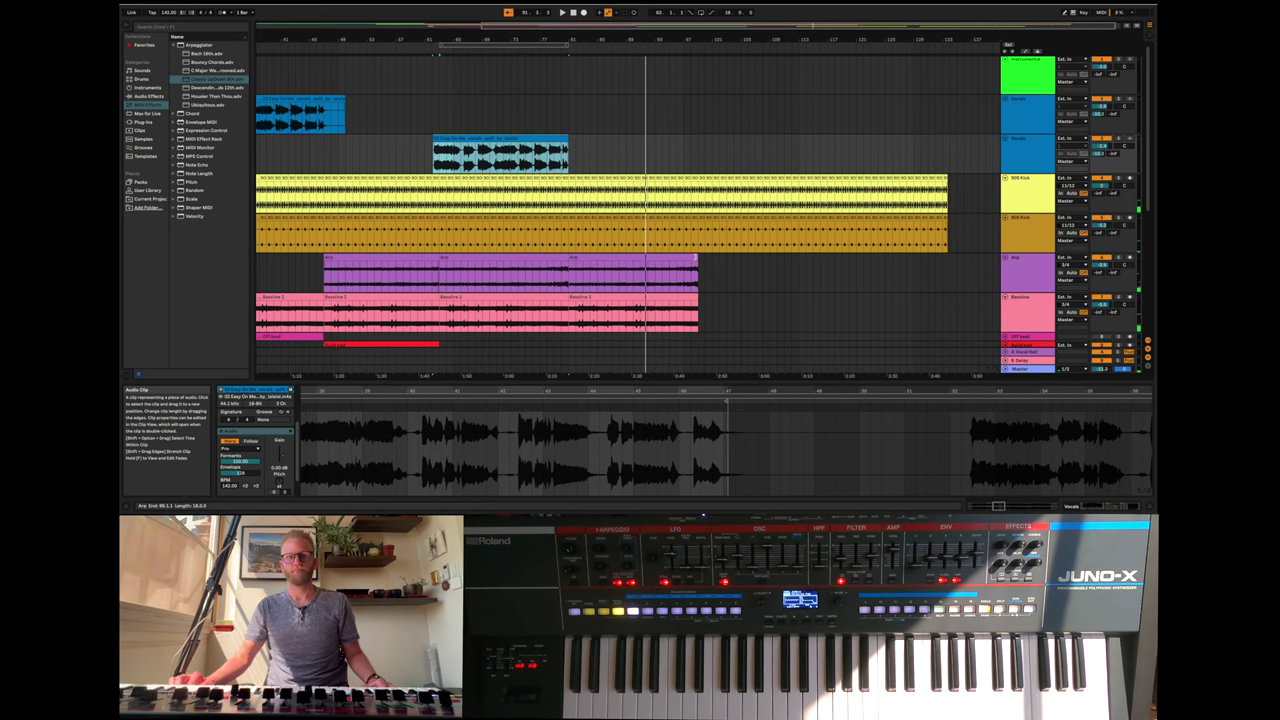
{"action": "key", "text": "space"}
{"action": "key", "text": "space"}
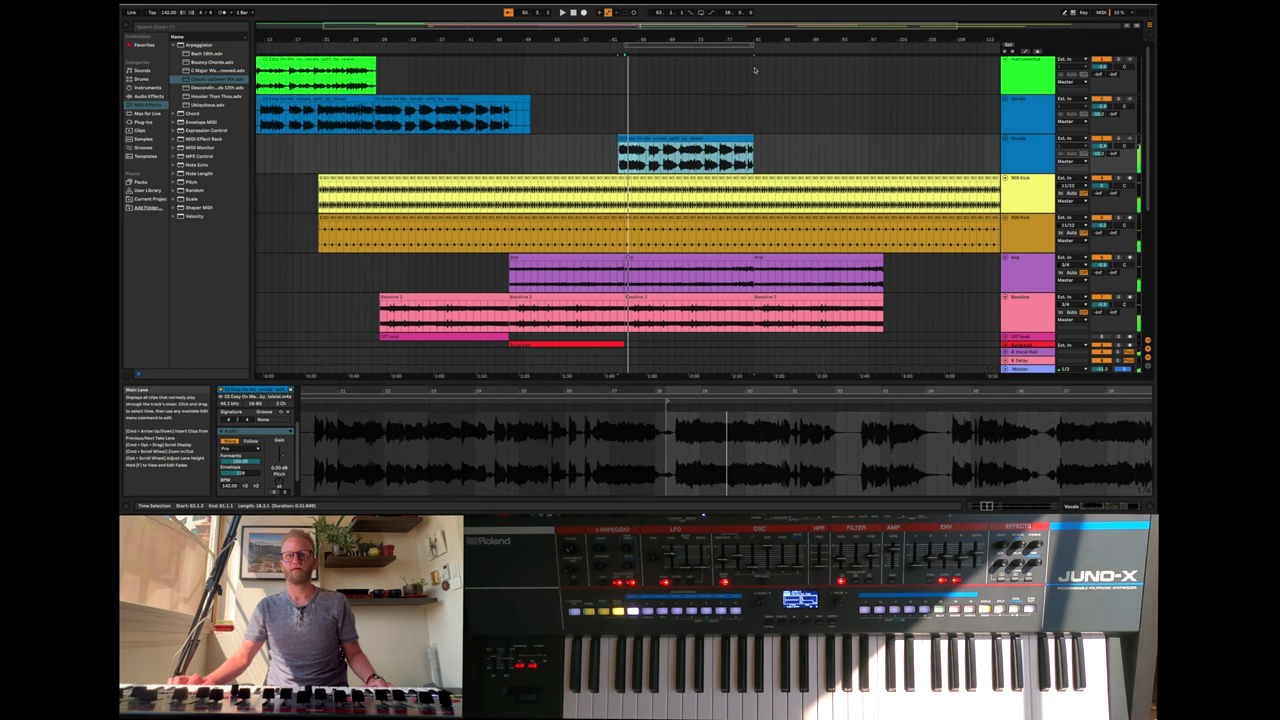
{"action": "left_click", "coordinate": [765, 49]}
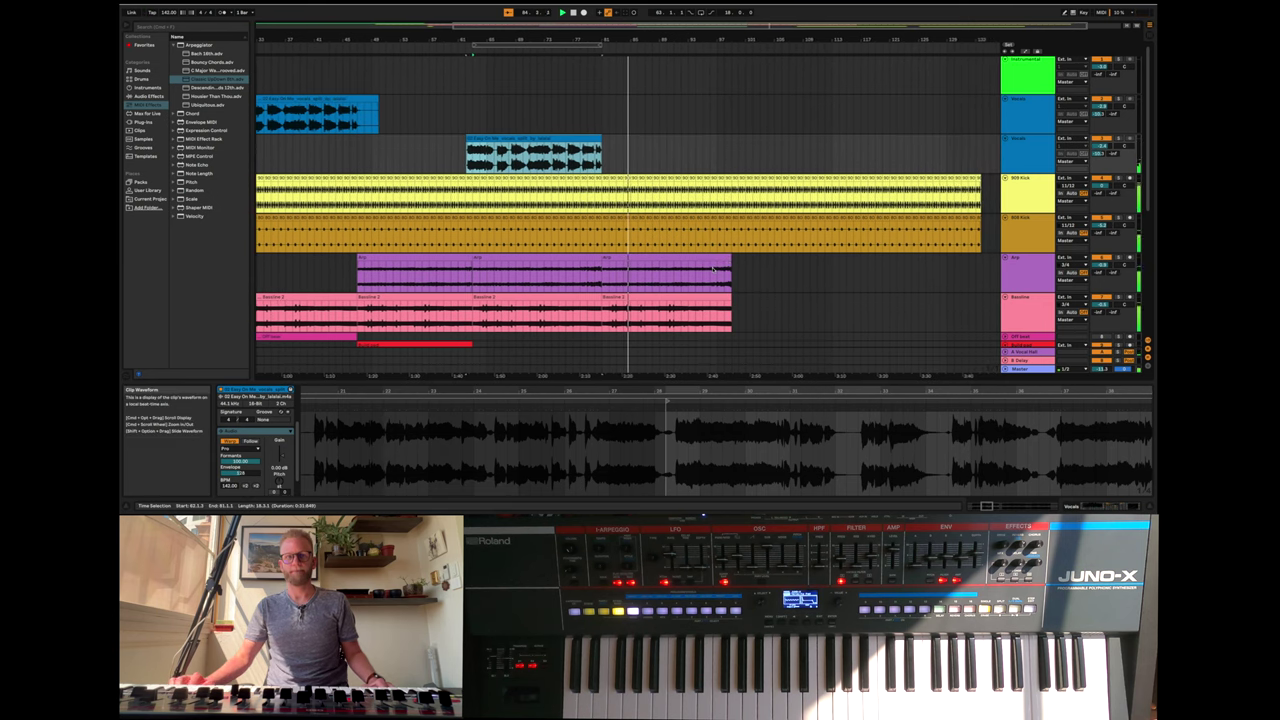
- Duplicate the last bassline clip to fill bars 99 to 117 and audition from just before bar 99
{"action": "left_click", "coordinate": [670, 297]}
{"action": "key", "text": "space"}
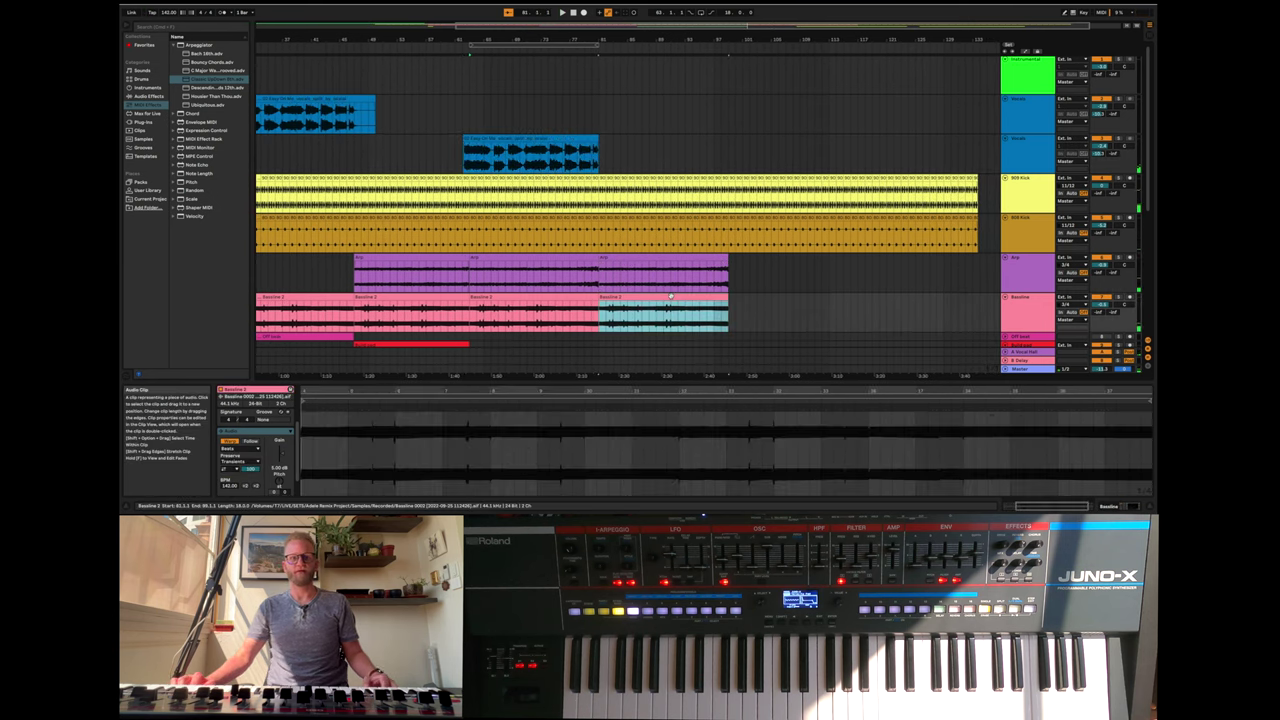
{"action": "key", "text": "super+d"}
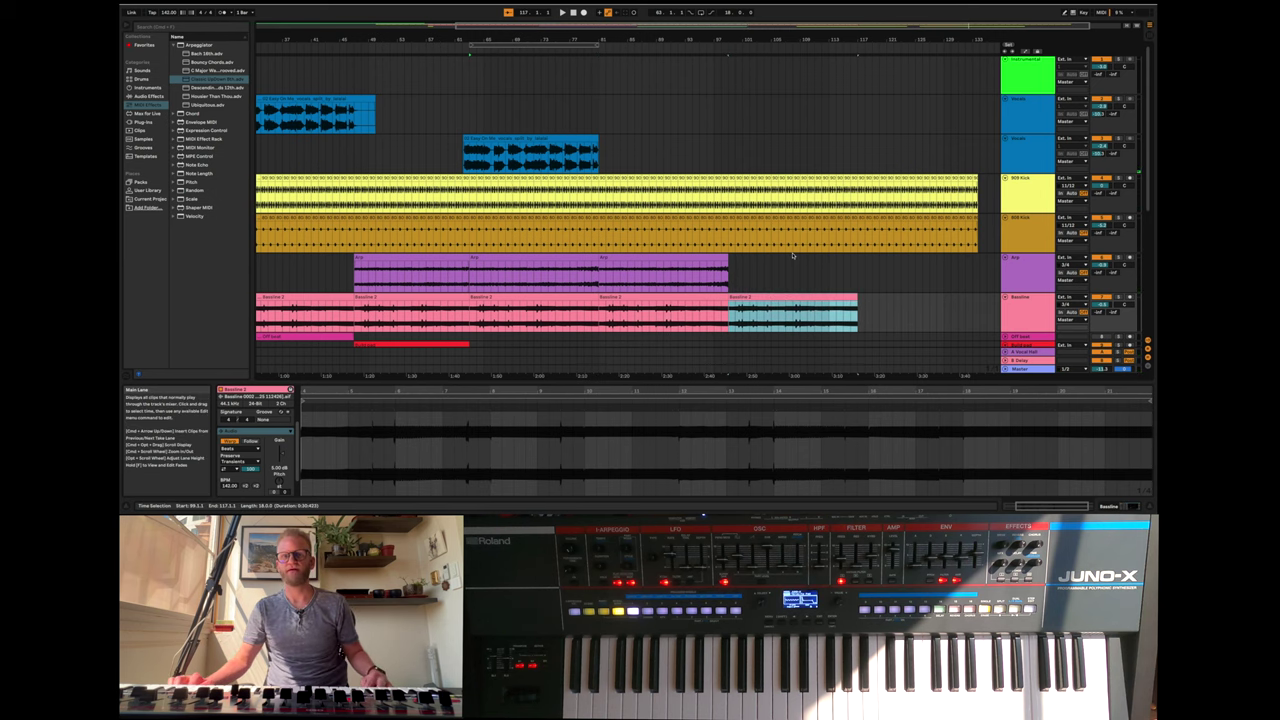
{"action": "scroll", "coordinate": [793, 256], "scroll_direction": "right", "scroll_amount": 2}
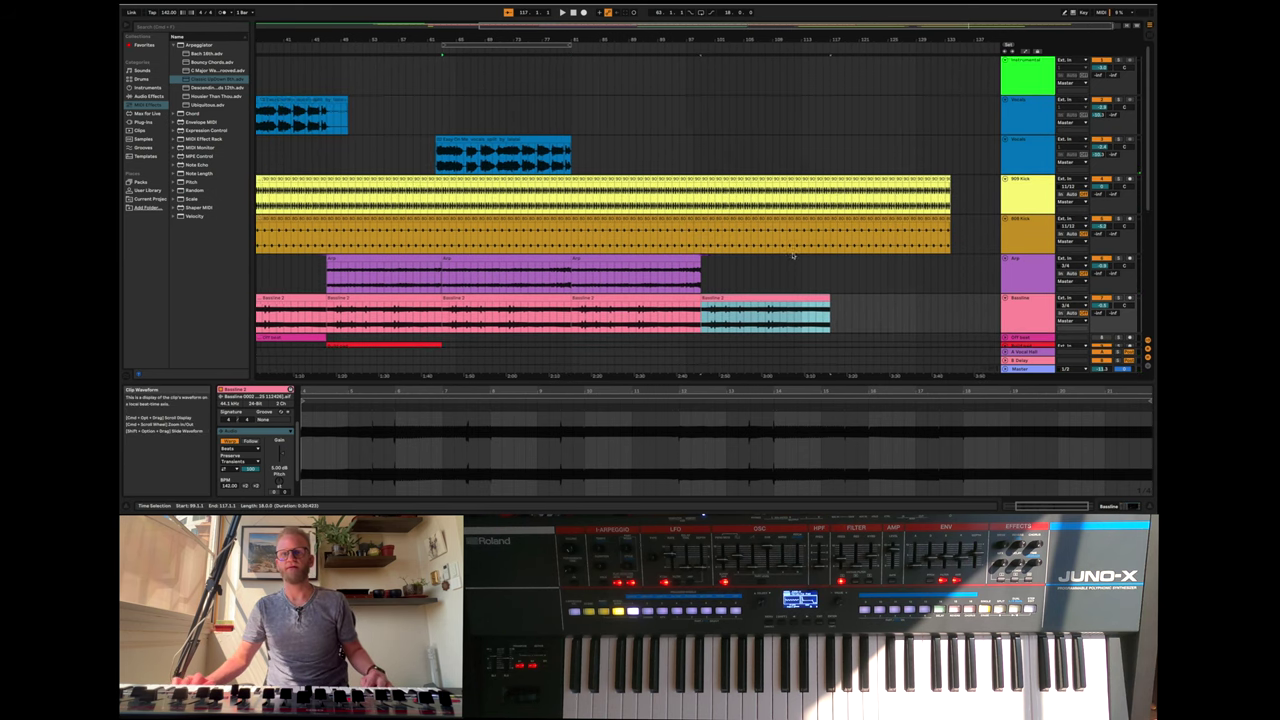
{"action": "left_click", "coordinate": [686, 50]}
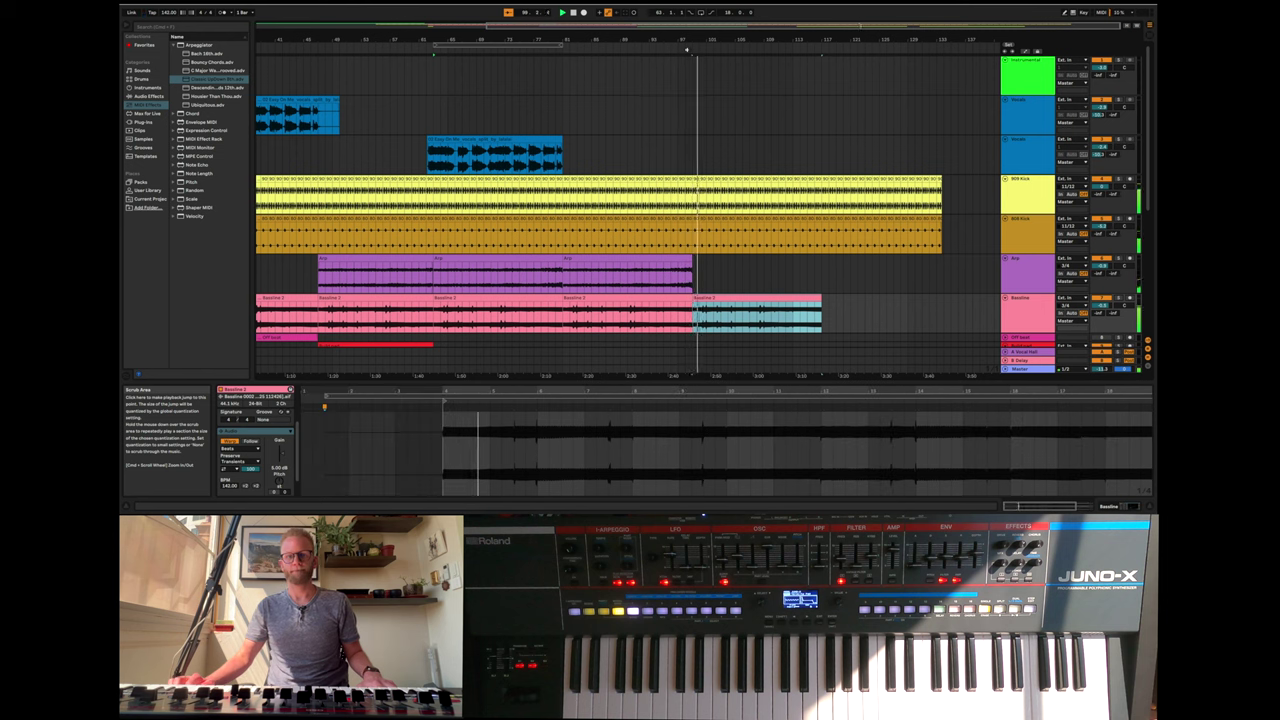
- Duplicate the last Arp clip to bars 99 to 117 and delete the bassline copy beneath it
{"action": "left_click", "coordinate": [678, 260]}
{"action": "key", "text": "super+d"}
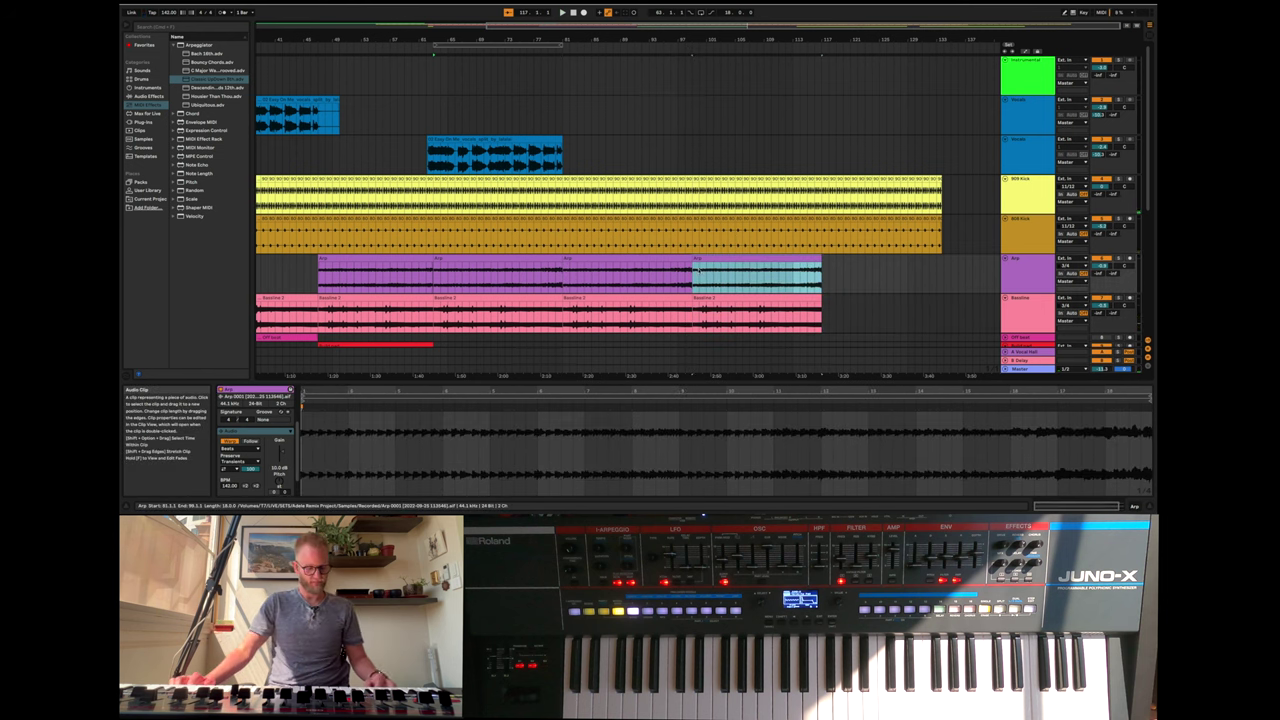
{"action": "left_click", "coordinate": [736, 298]}
{"action": "key", "text": "Delete"}
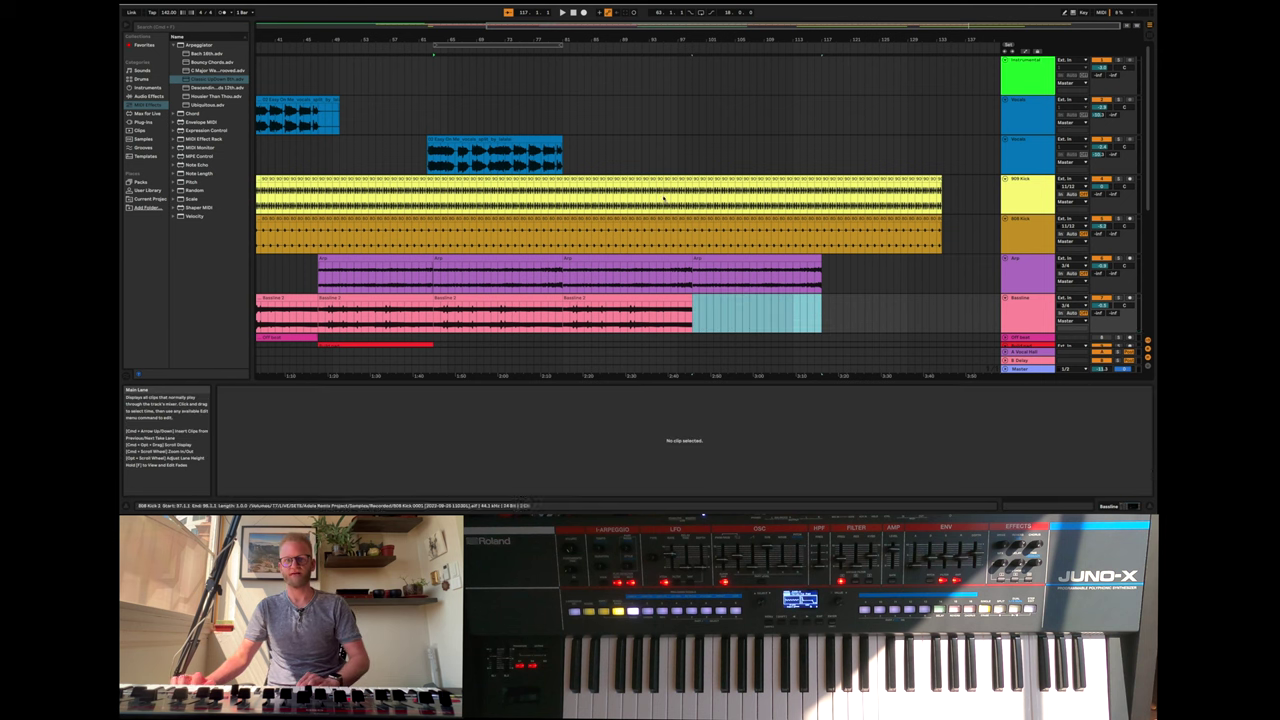
- Audition the ending and delete everything from bar 99 onward on both kick tracks, the Arp track and the Bassline track
{"action": "left_click", "coordinate": [656, 48]}
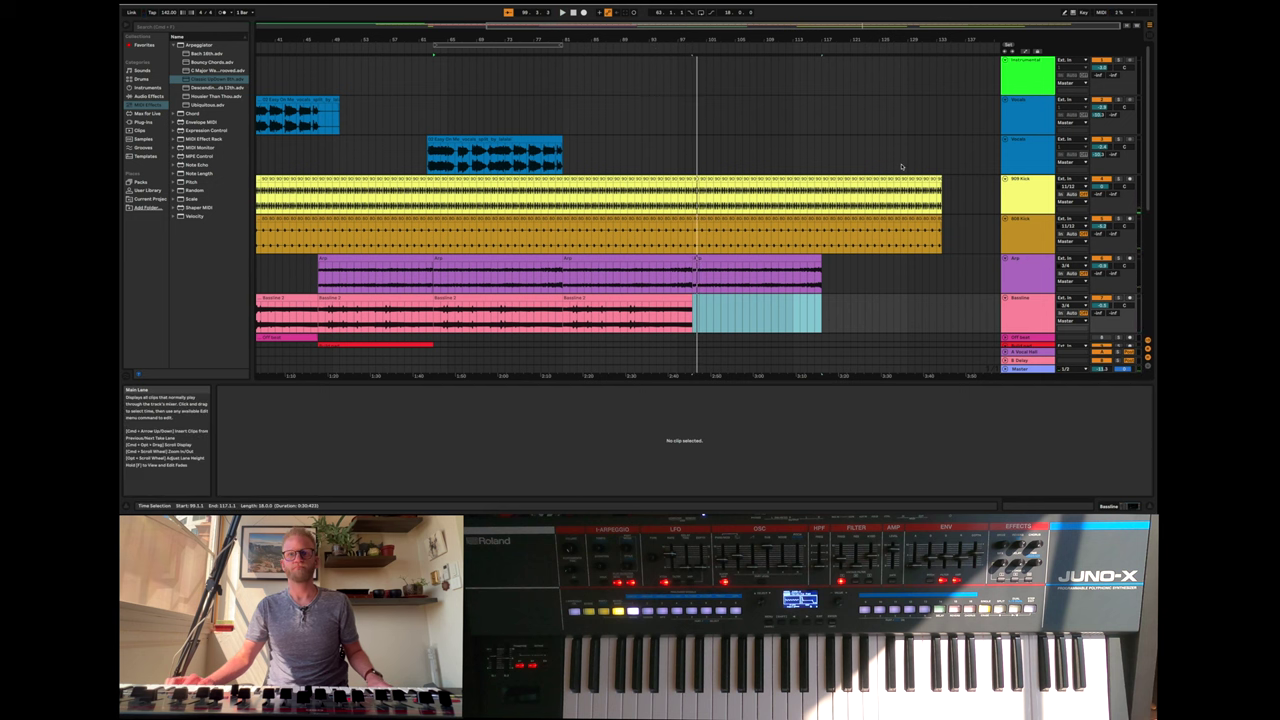
{"action": "left_click_drag", "start_coordinate": [956, 165], "coordinate": [693, 322]}
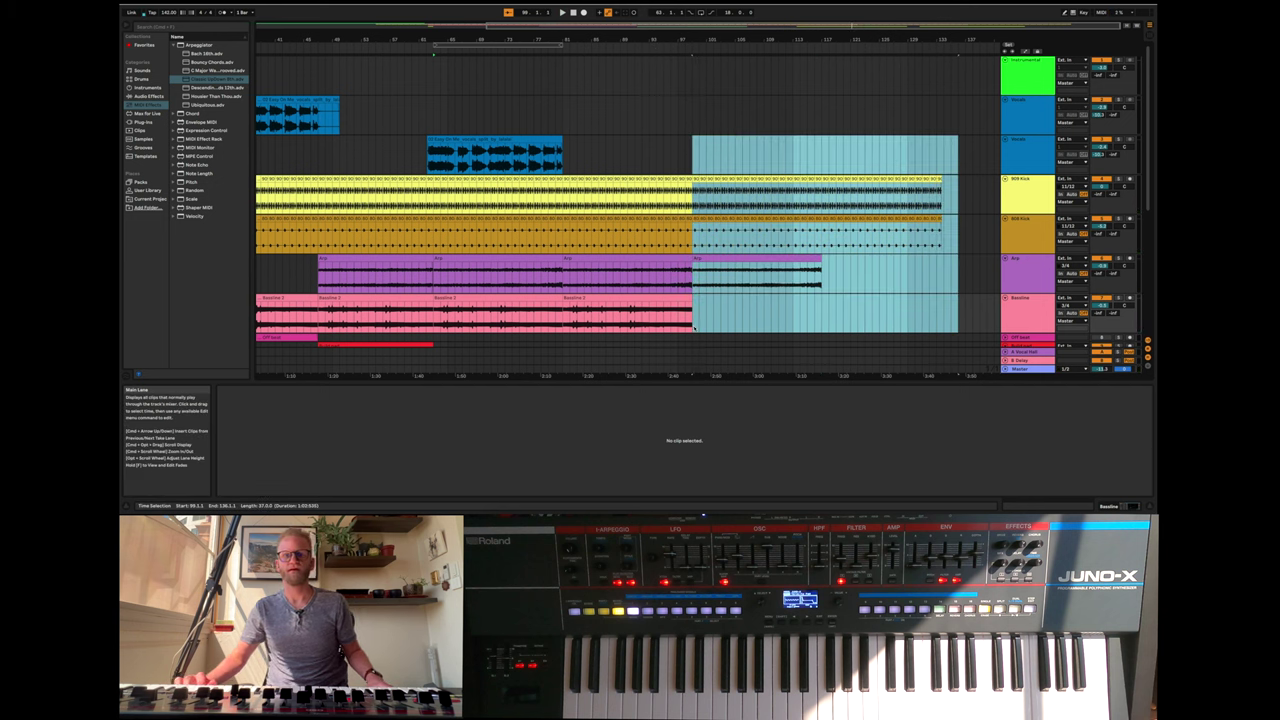
{"action": "left_click", "coordinate": [664, 115]}
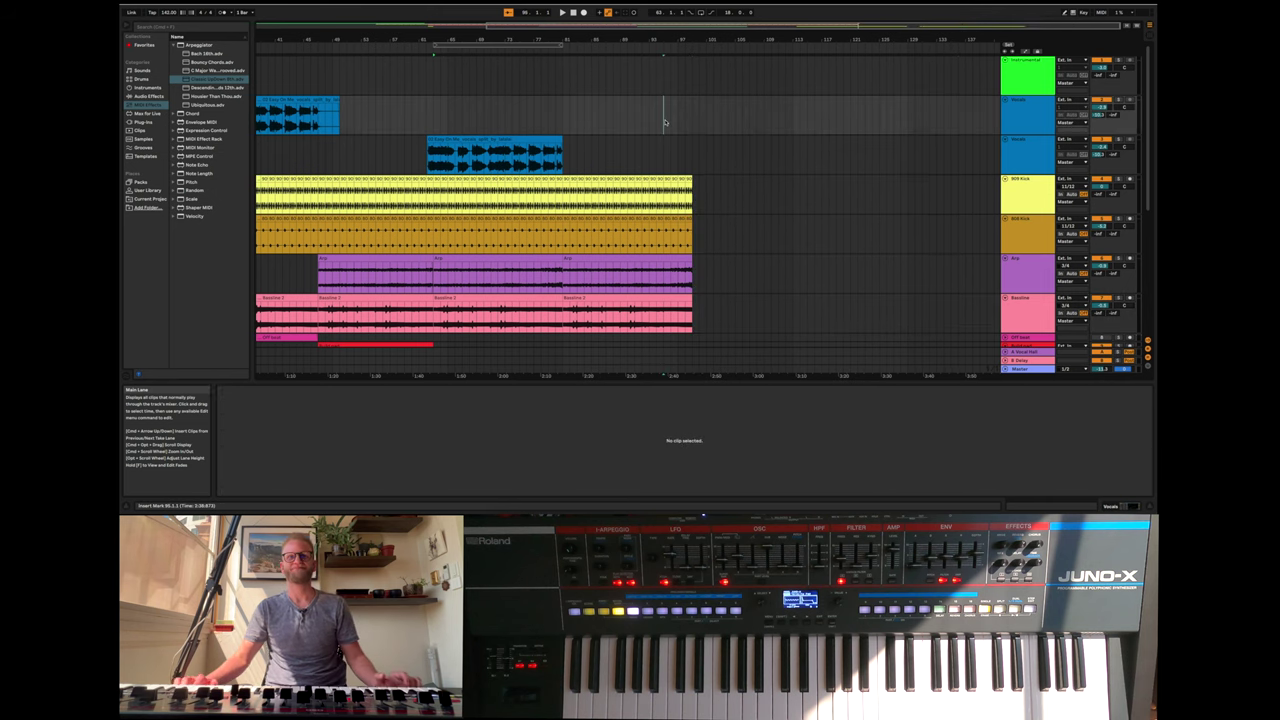
- Review the arrangement's tracks, return the playhead to the start, and check the Session View mixer before going back to the arrangement
{"action": "scroll", "coordinate": [624, 140], "scroll_direction": "left", "scroll_amount": 5}
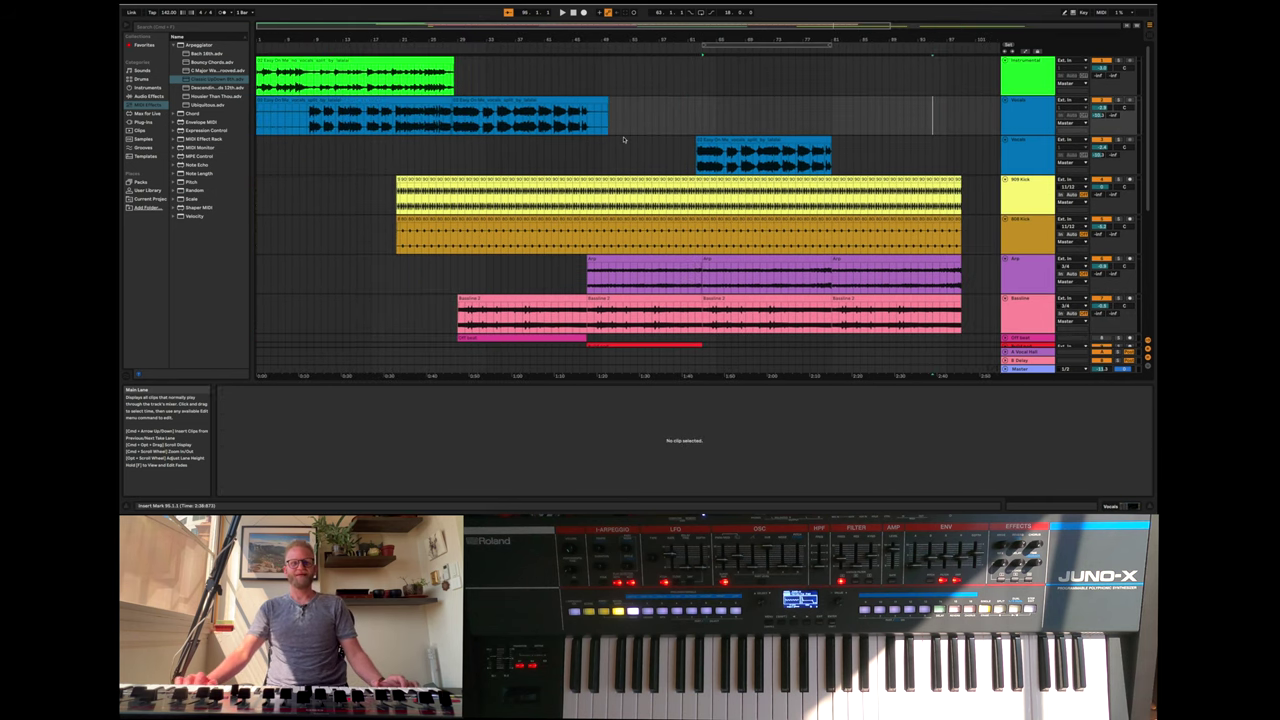
{"action": "scroll", "coordinate": [624, 140], "scroll_direction": "down", "scroll_amount": 2}
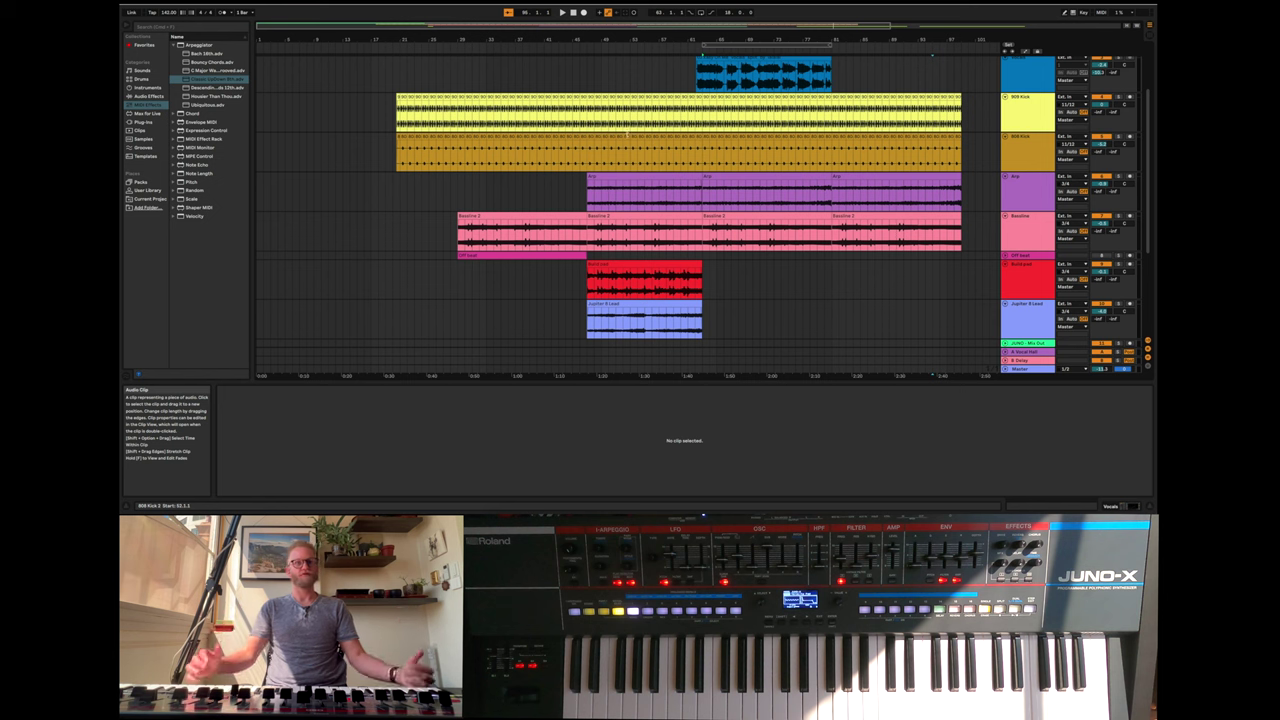
{"action": "left_click", "coordinate": [574, 14]}
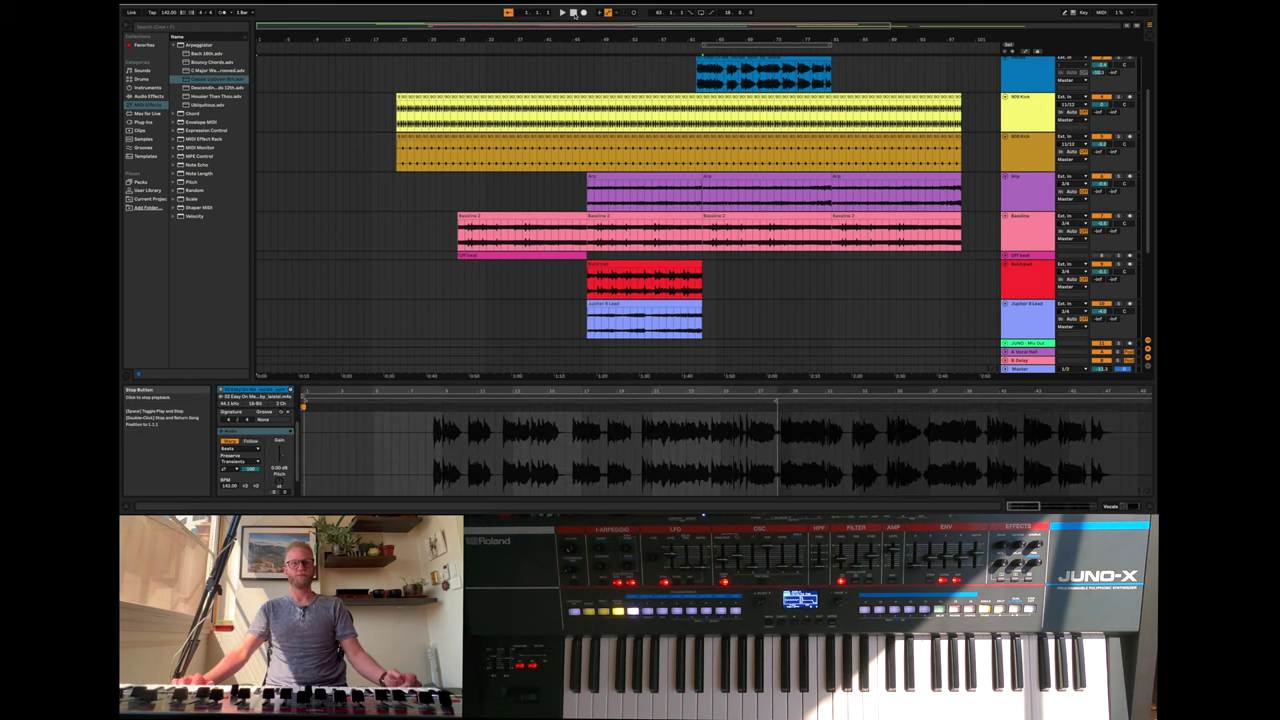
{"action": "key", "text": "Tab"}
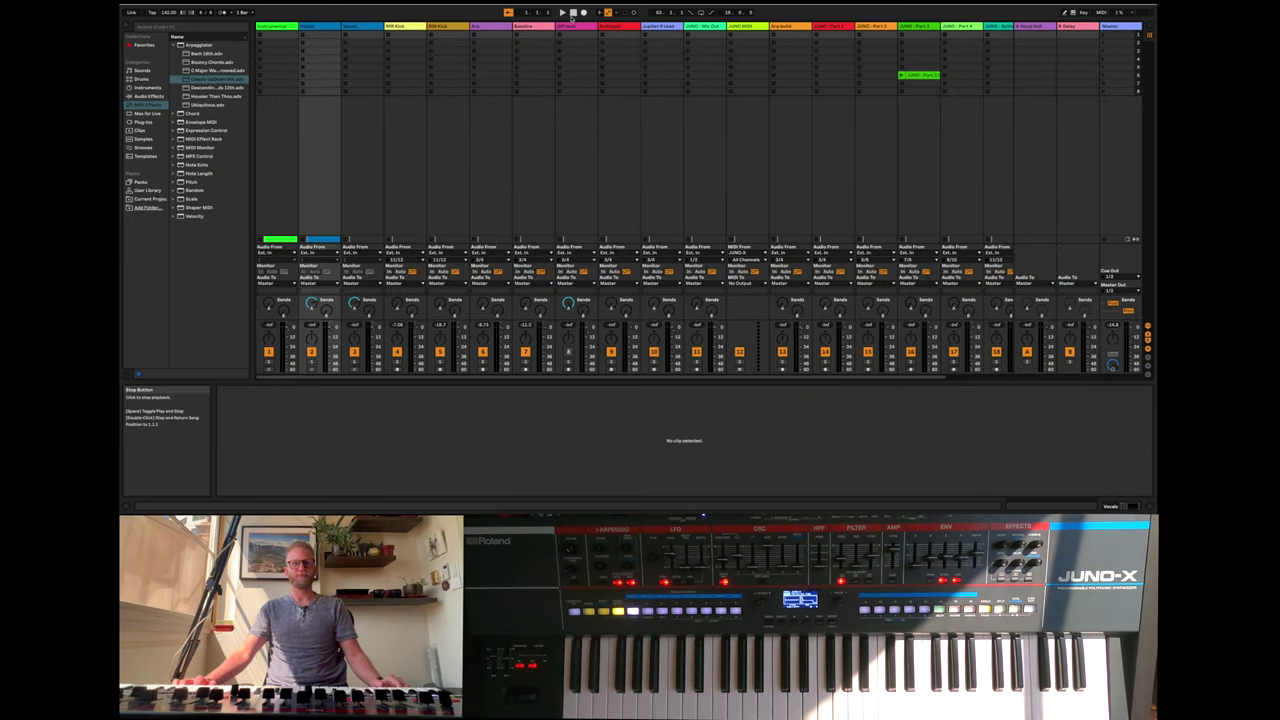
{"action": "key", "text": "Tab"}
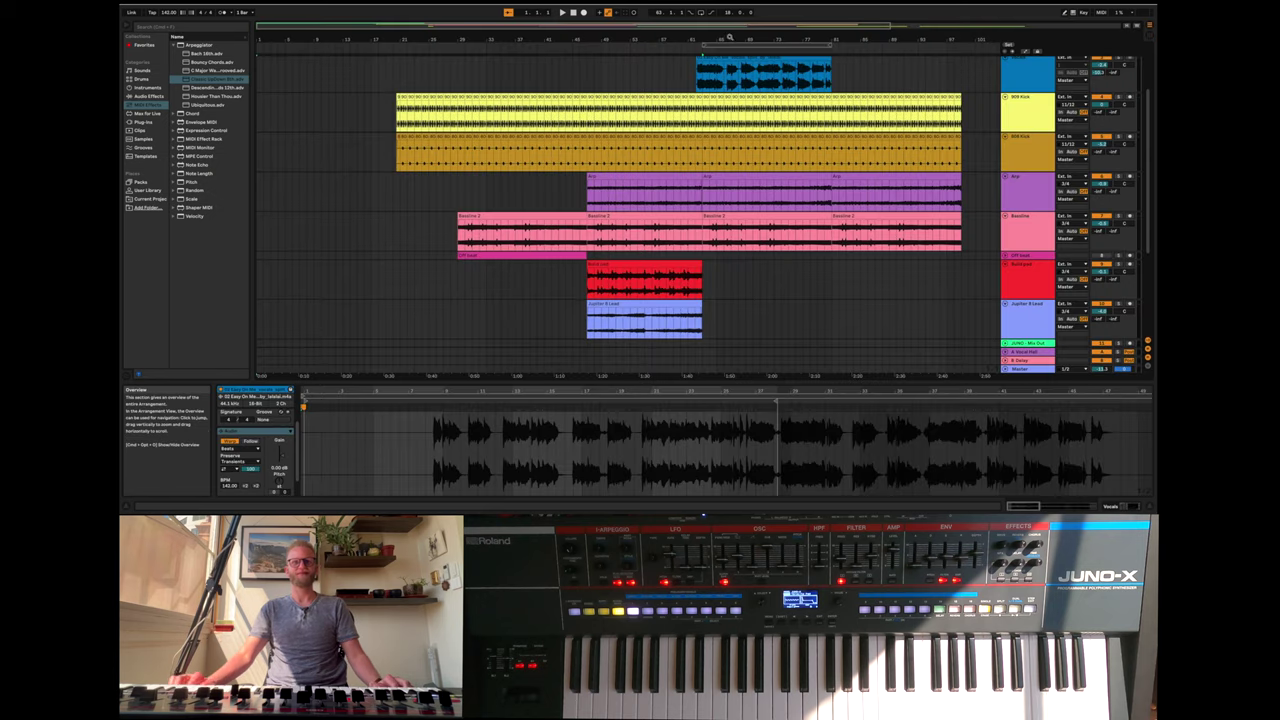
- Move the 18-bar loop region to bar 1 and return the playhead to the start of the arrangement
{"action": "left_click_drag", "start_coordinate": [726, 46], "coordinate": [276, 50]}
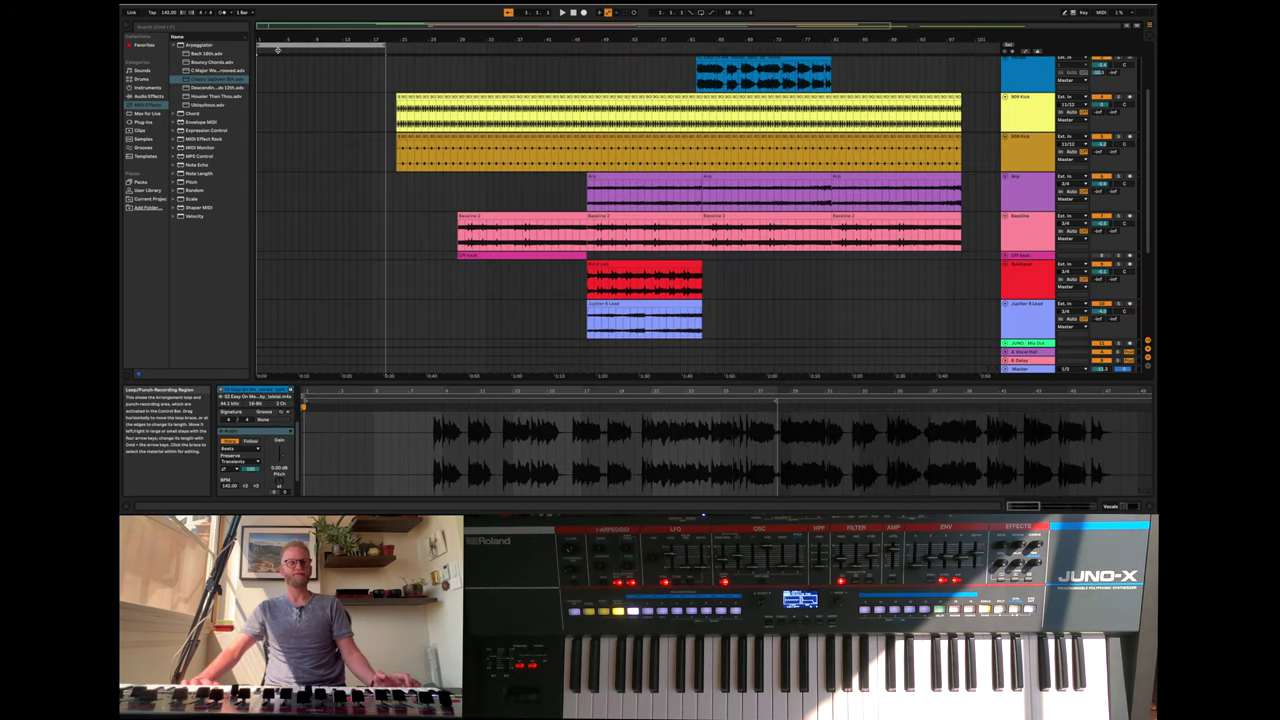
{"action": "scroll", "coordinate": [342, 145], "scroll_direction": "up", "scroll_amount": 4}
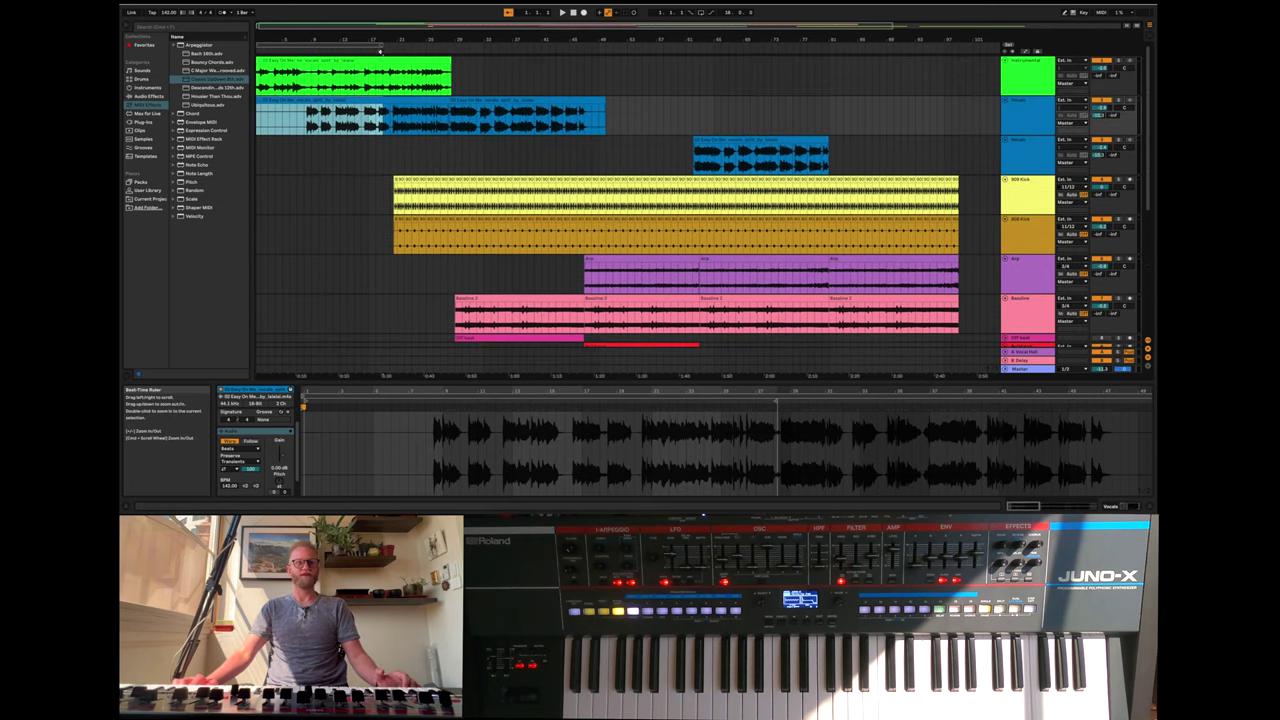
{"action": "left_click", "coordinate": [575, 14]}
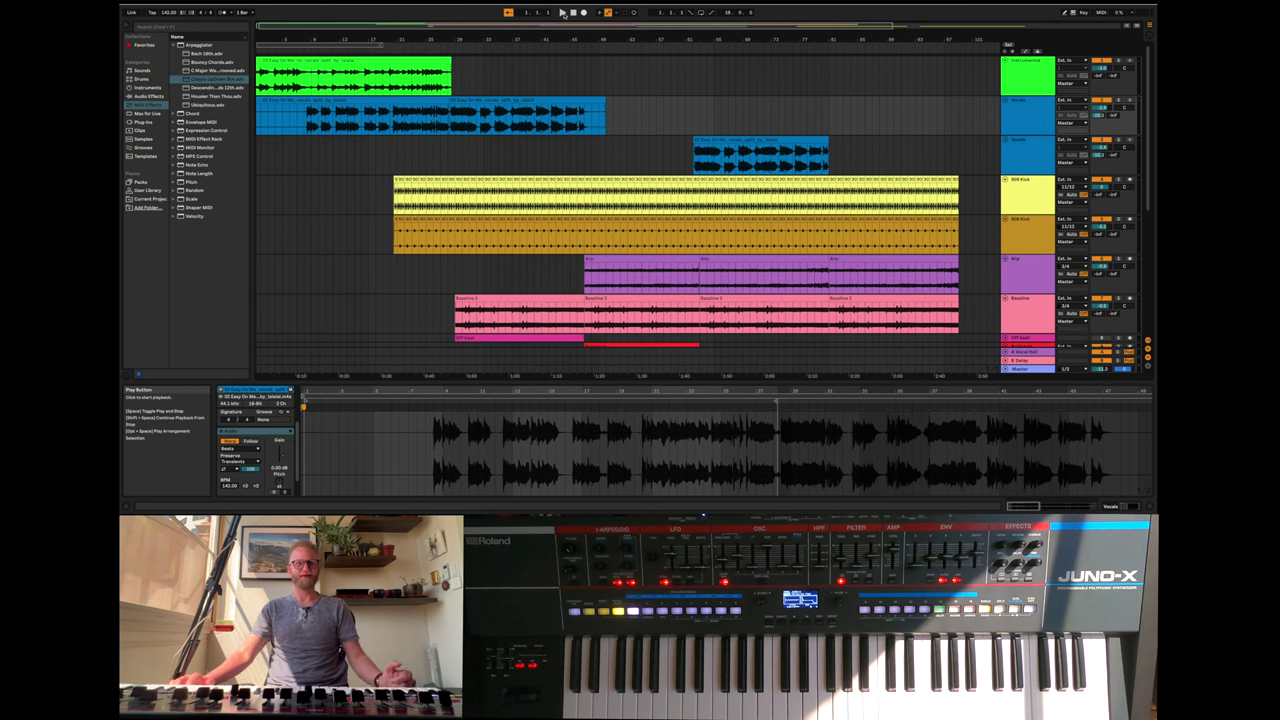
- Start playback from the beginning of the arrangement and check the track levels in the Session View mixer before returning to the arrangement
{"action": "left_click", "coordinate": [562, 13]}
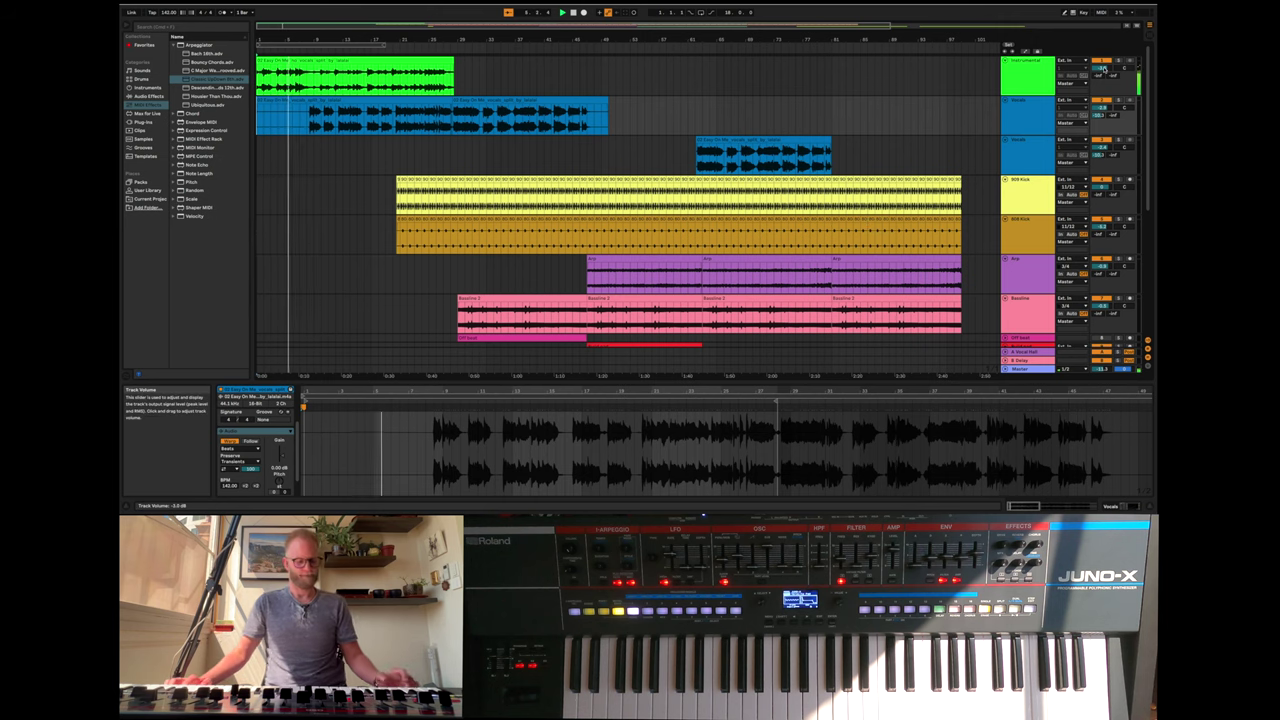
{"action": "key", "text": "Tab"}
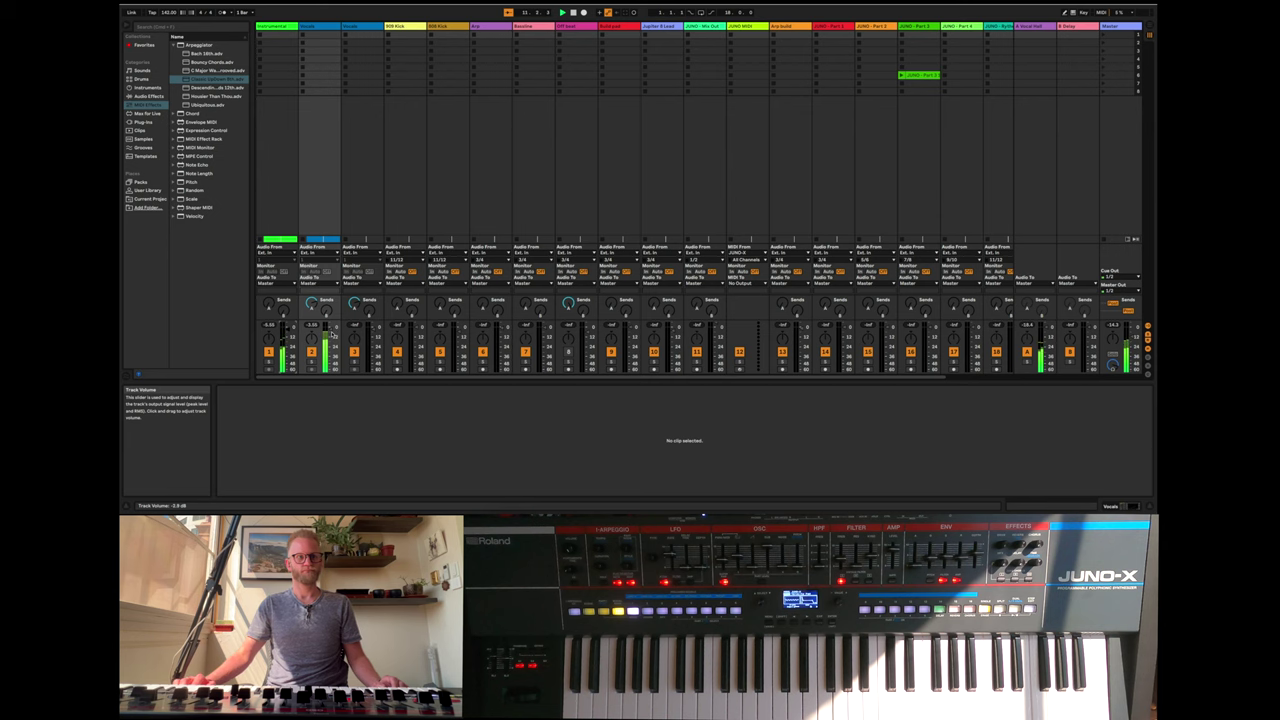
{"action": "key", "text": "Tab"}
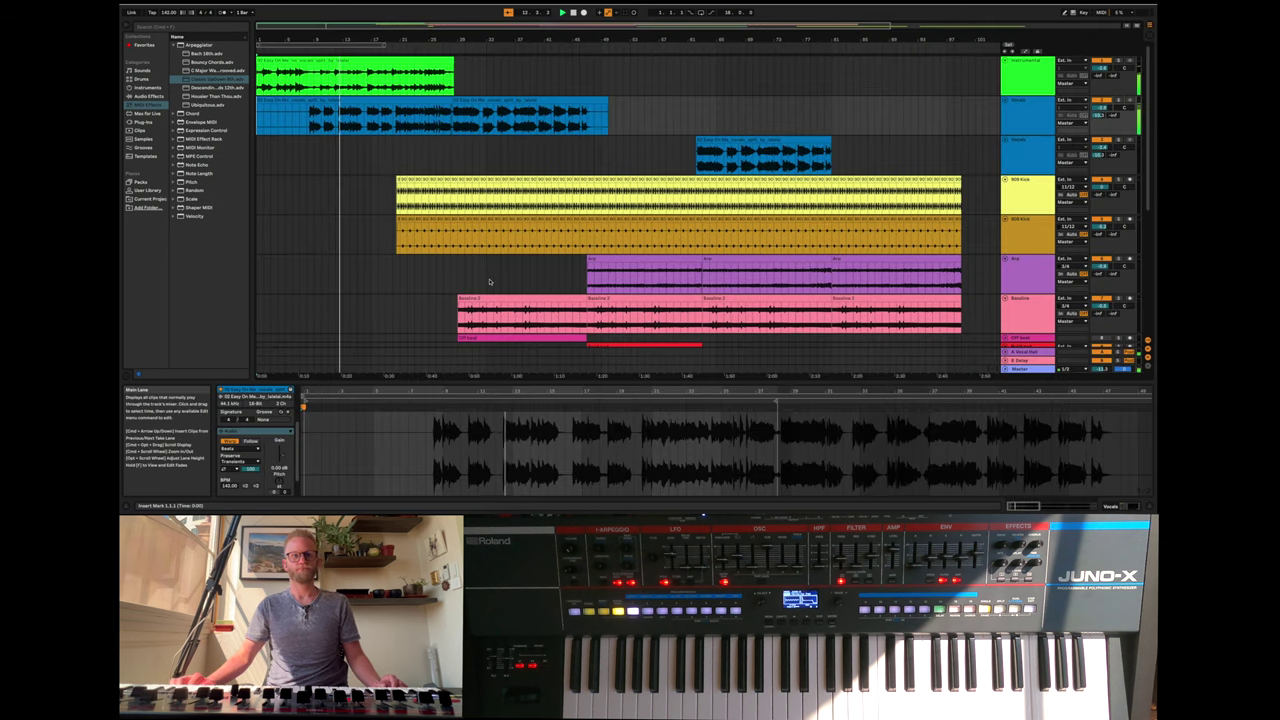
- Zoom out the timeline and examine the vocal, kick, Arp, Bassline and lead tracks while the first half of the remix plays
{"action": "scroll", "coordinate": [488, 283], "scroll_direction": "down", "scroll_amount": 1}
{"action": "key", "text": "minus"}
{"action": "scroll", "coordinate": [491, 282], "scroll_direction": "down", "scroll_amount": 2}
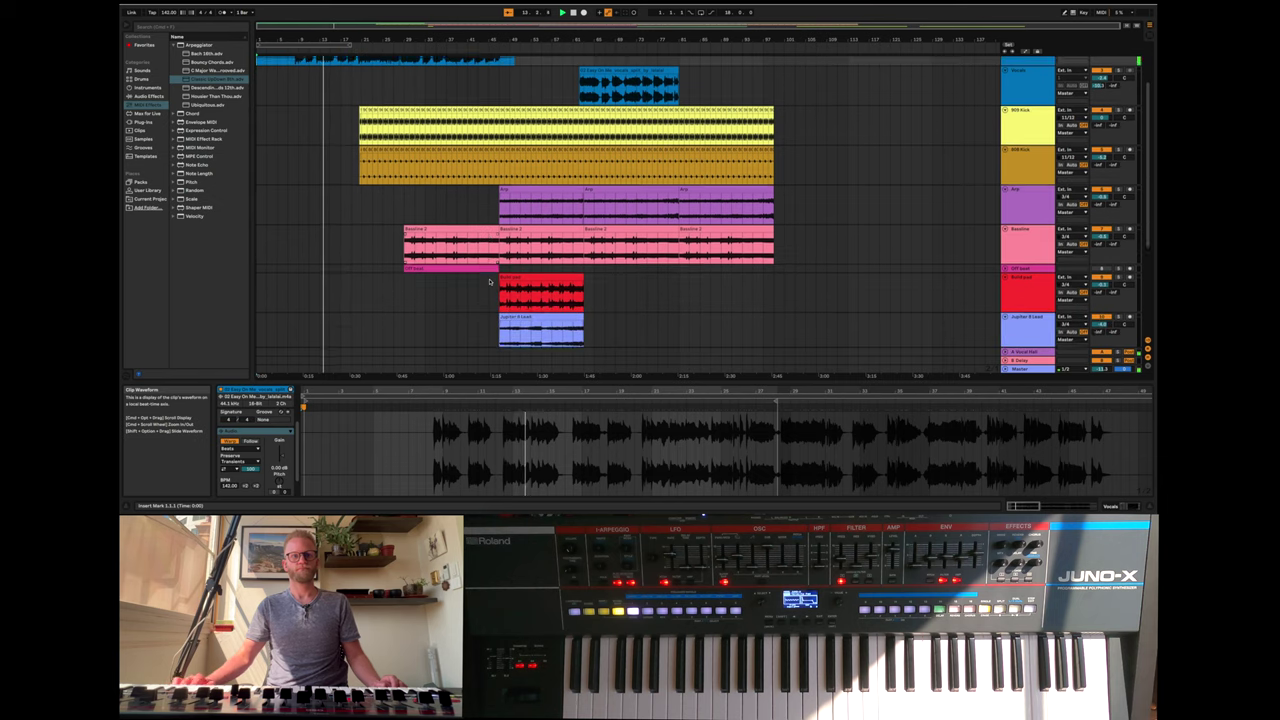
{"action": "scroll", "coordinate": [491, 282], "scroll_direction": "up", "scroll_amount": 1}
{"action": "scroll", "coordinate": [491, 282], "scroll_direction": "up", "scroll_amount": 1}
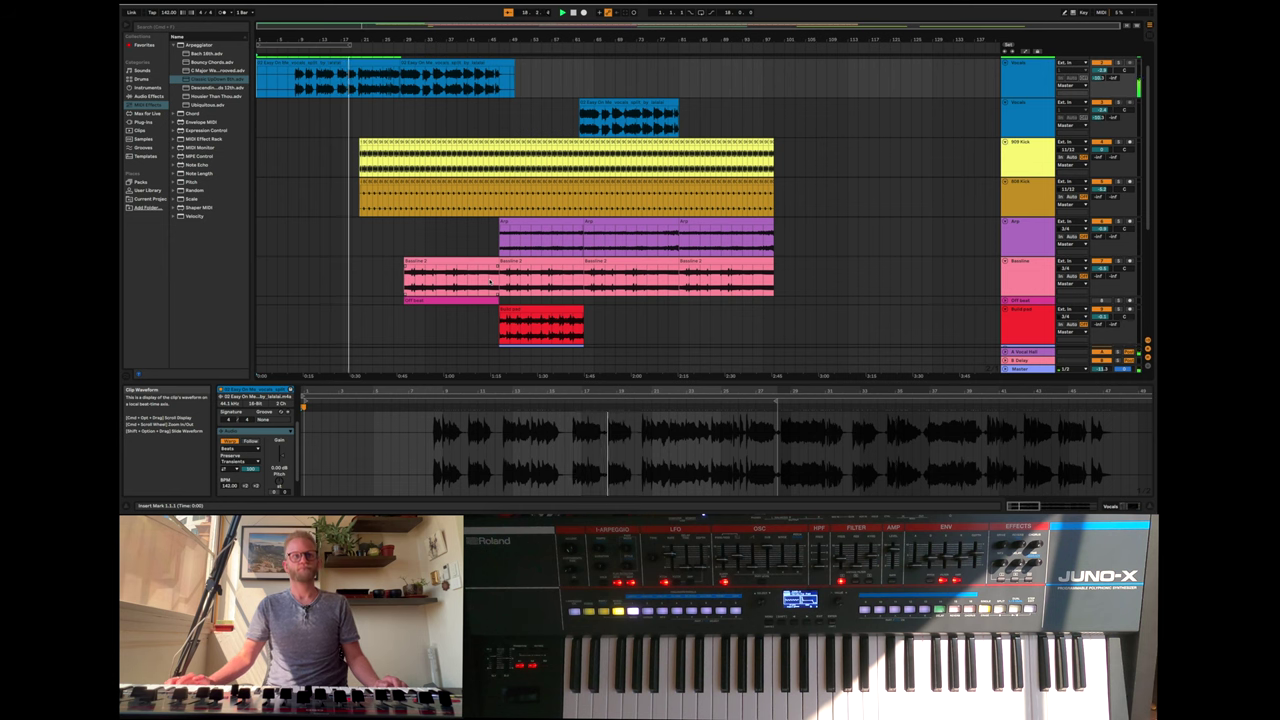
{"action": "scroll", "coordinate": [490, 282], "scroll_direction": "up", "scroll_amount": 2}
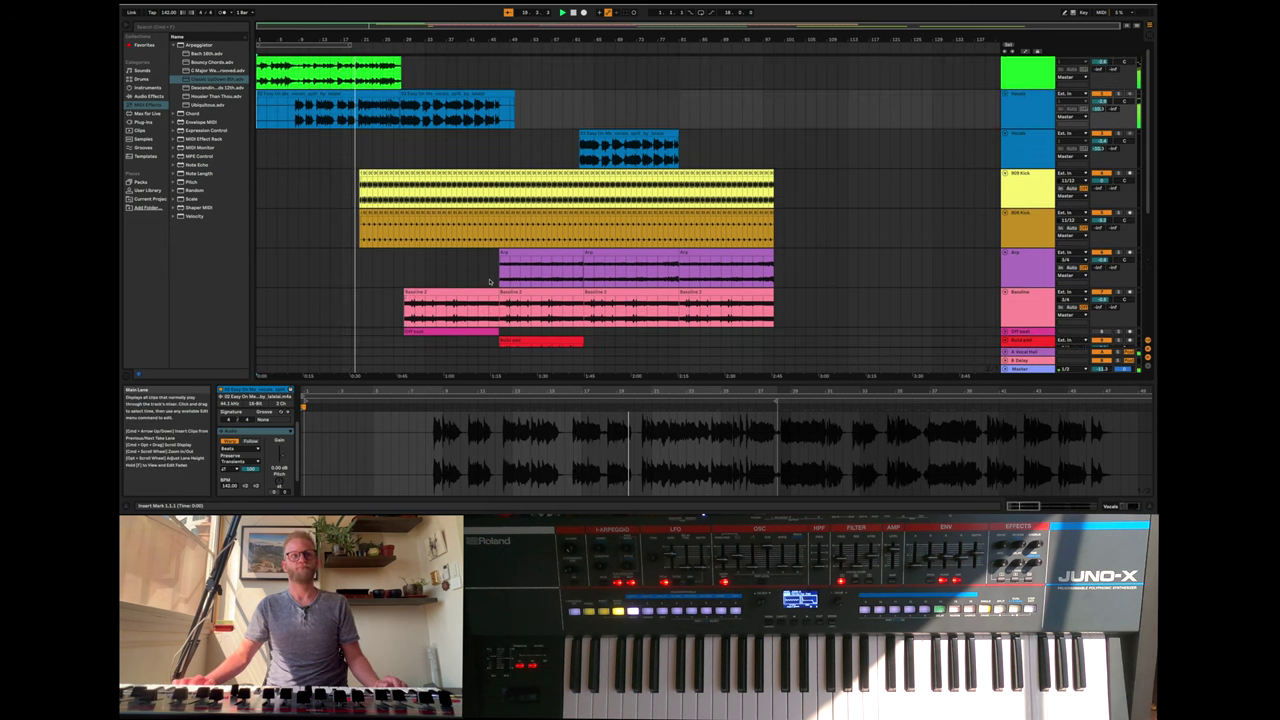
{"action": "scroll", "coordinate": [490, 282], "scroll_direction": "down", "scroll_amount": 1}
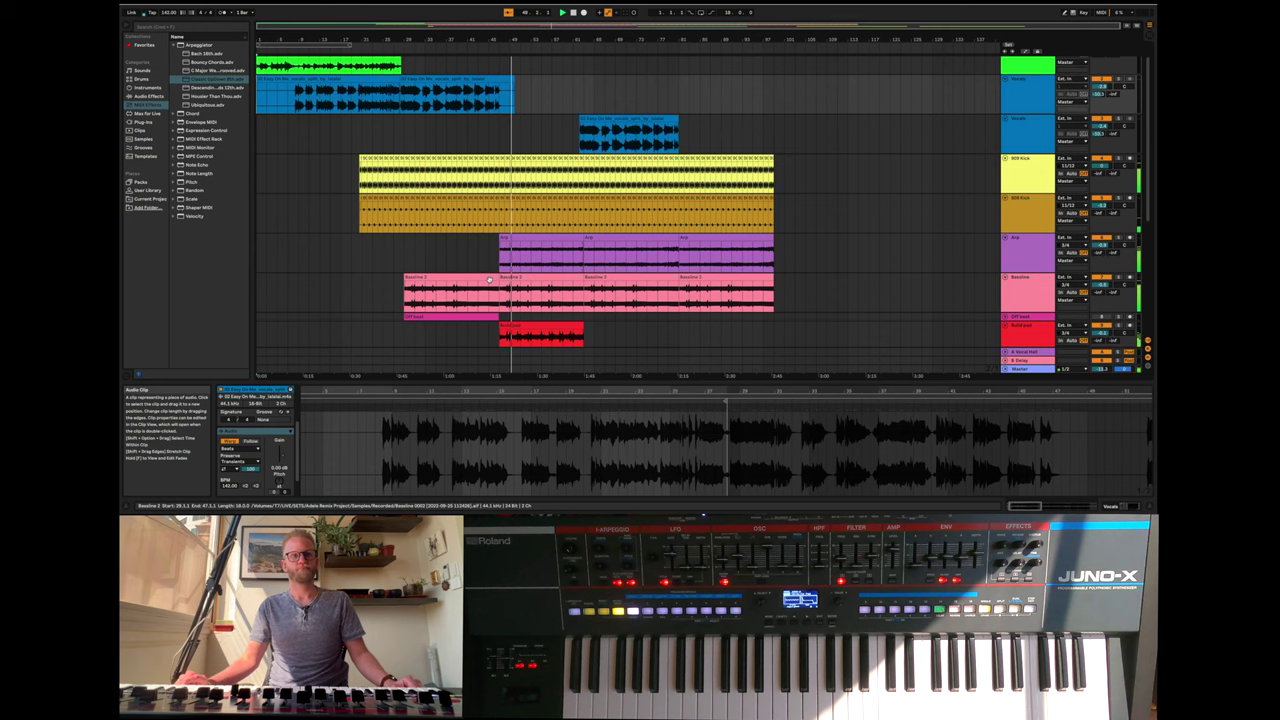
{"action": "scroll", "coordinate": [489, 281], "scroll_direction": "down", "scroll_amount": 3}
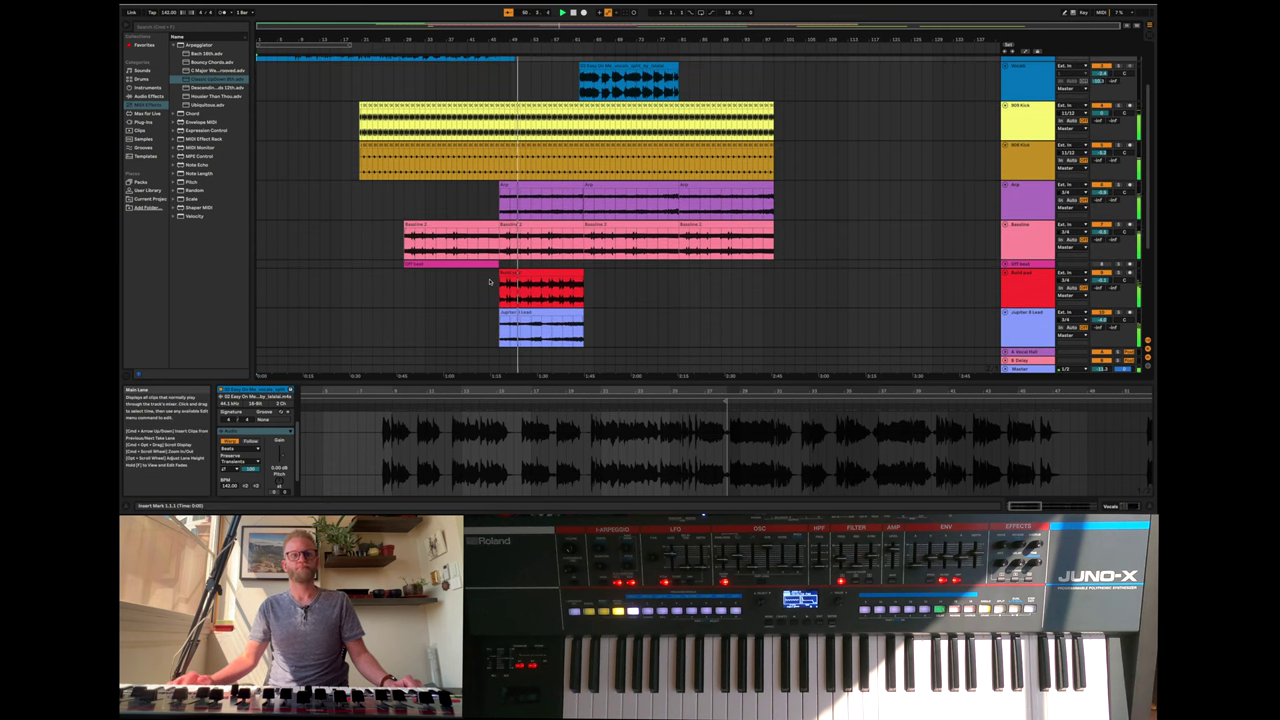
{"action": "scroll", "coordinate": [489, 281], "scroll_direction": "up", "scroll_amount": 3}
{"action": "scroll", "coordinate": [491, 283], "scroll_direction": "up", "scroll_amount": 2}
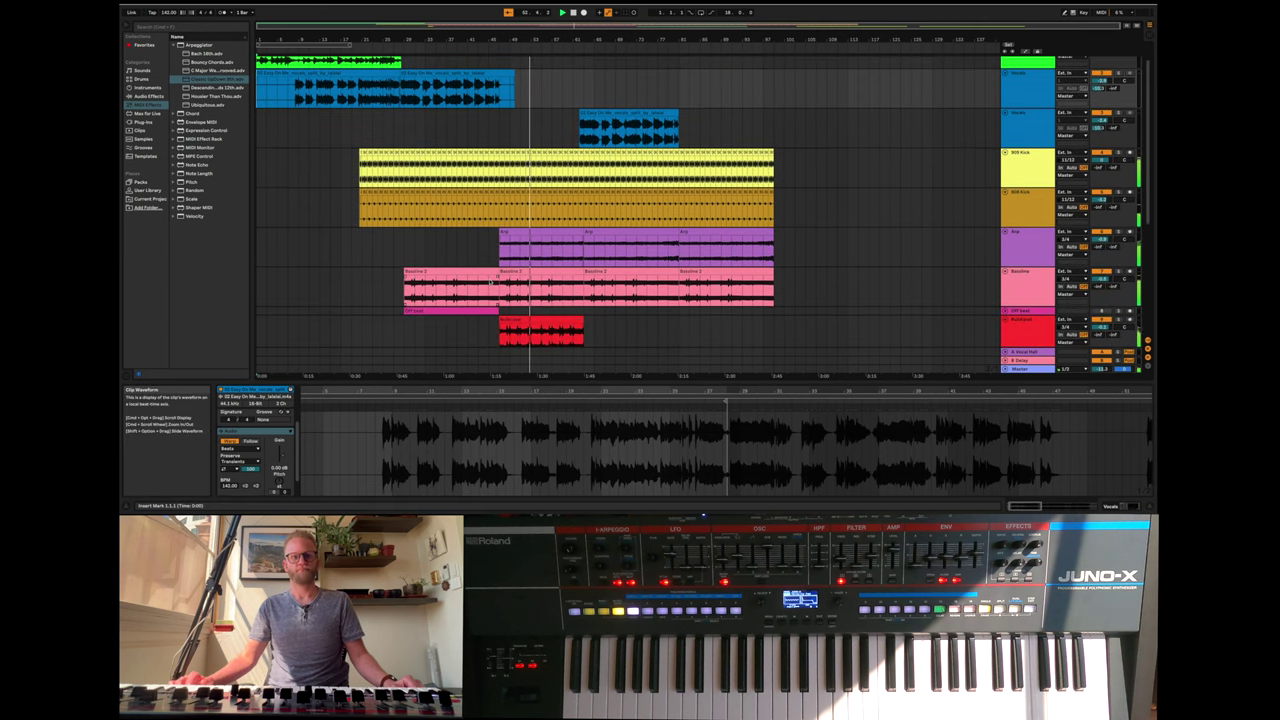
{"action": "scroll", "coordinate": [490, 282], "scroll_direction": "down", "scroll_amount": 1}
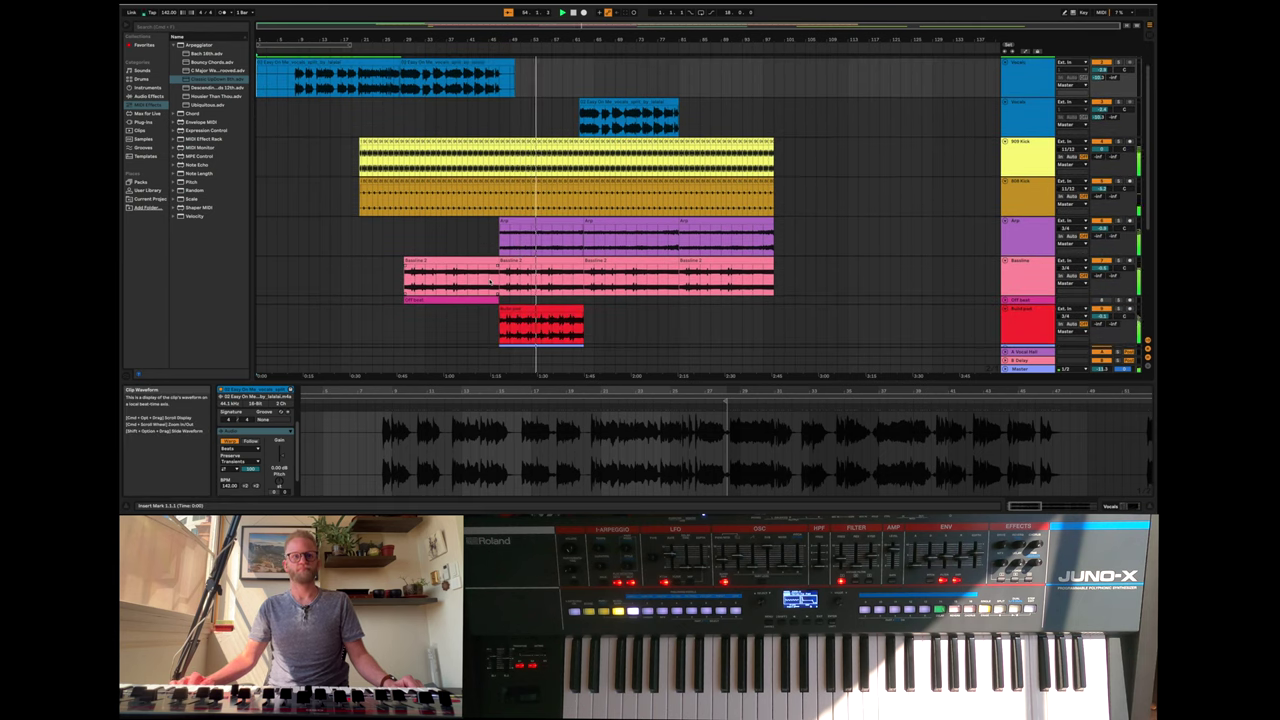
- Select the second Vocals clip at bars 62 to 81 and show that track's effect devices during playback
{"action": "scroll", "coordinate": [489, 281], "scroll_direction": "up", "scroll_amount": 2}
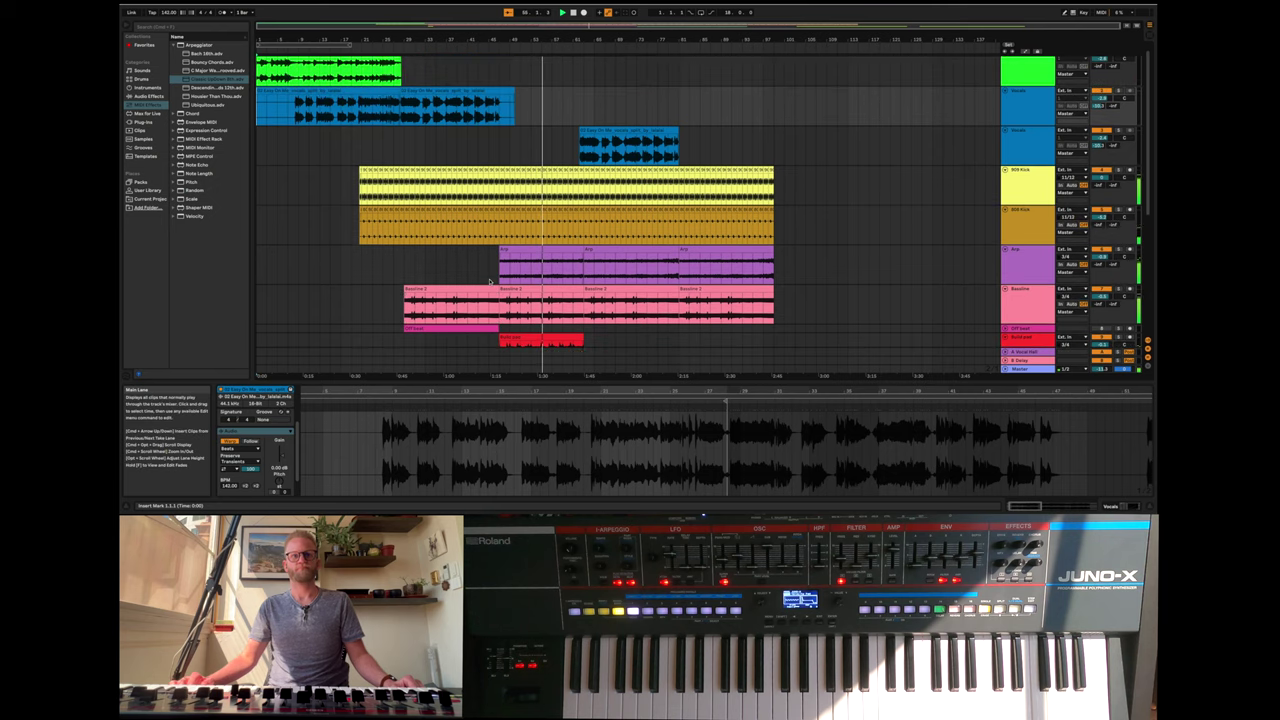
{"action": "left_click", "coordinate": [631, 131]}
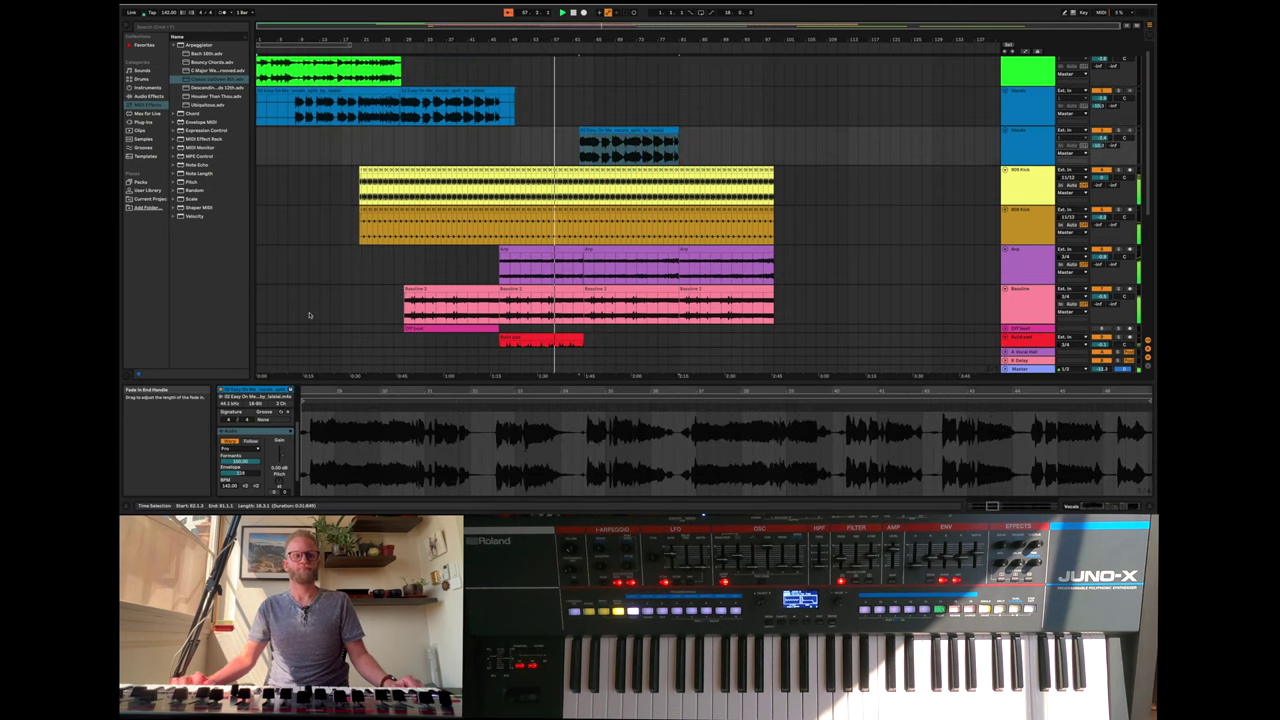
{"action": "left_click", "coordinate": [1118, 510]}
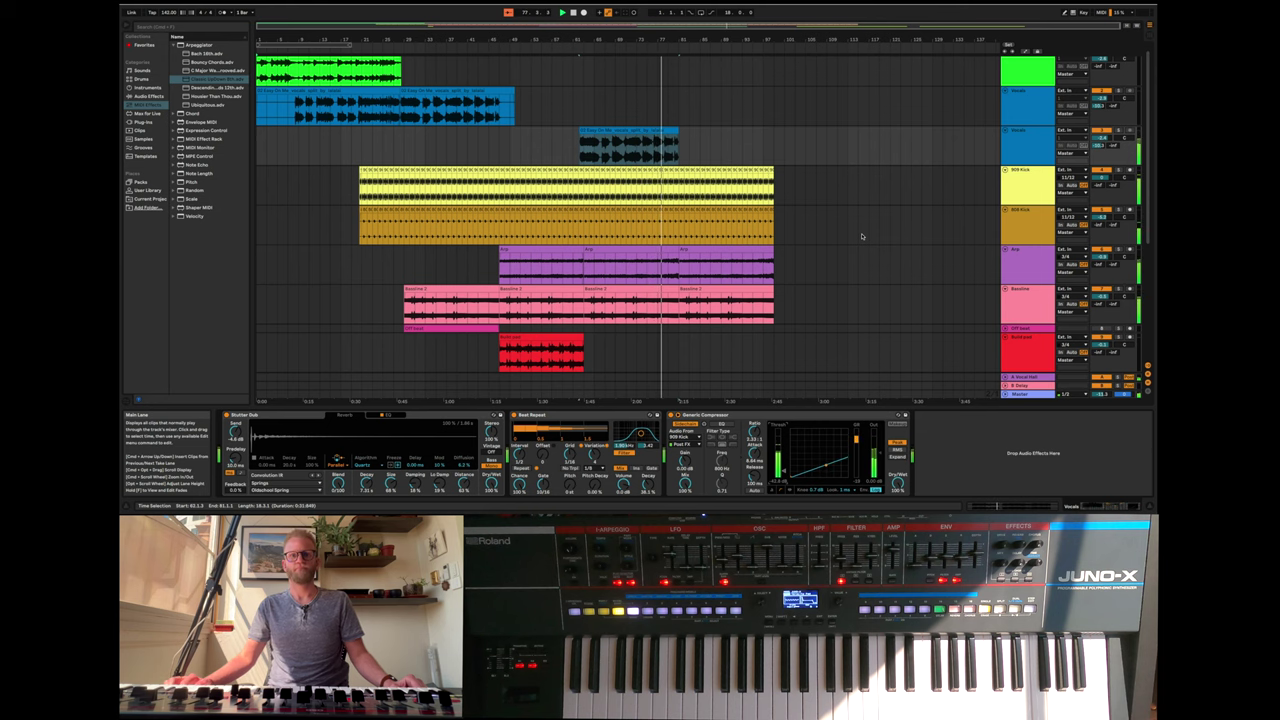
- Listen to the arrangement through to bar 99, stop playback, and look over the layered tracks down to JUNO MIDI and Arp build
{"action": "scroll", "coordinate": [861, 236], "scroll_direction": "down", "scroll_amount": 5}
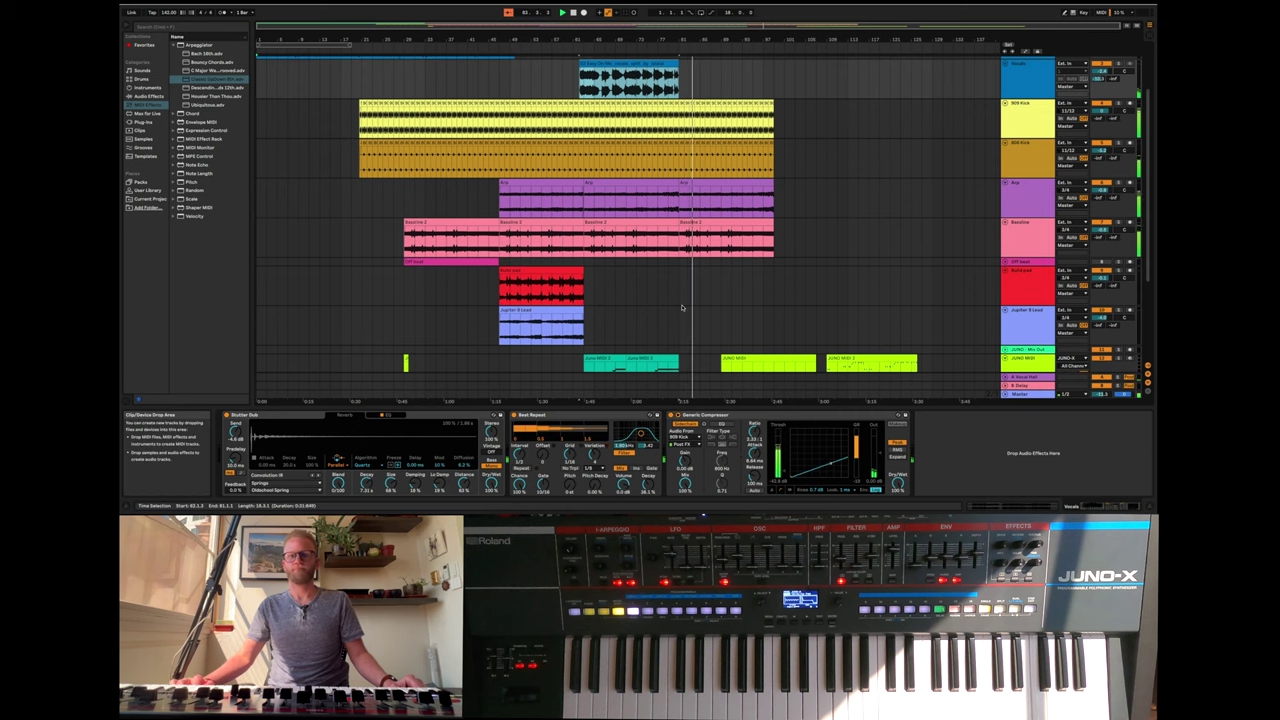
{"action": "scroll", "coordinate": [682, 308], "scroll_direction": "down", "scroll_amount": 2}
{"action": "scroll", "coordinate": [682, 308], "scroll_direction": "down", "scroll_amount": 2}
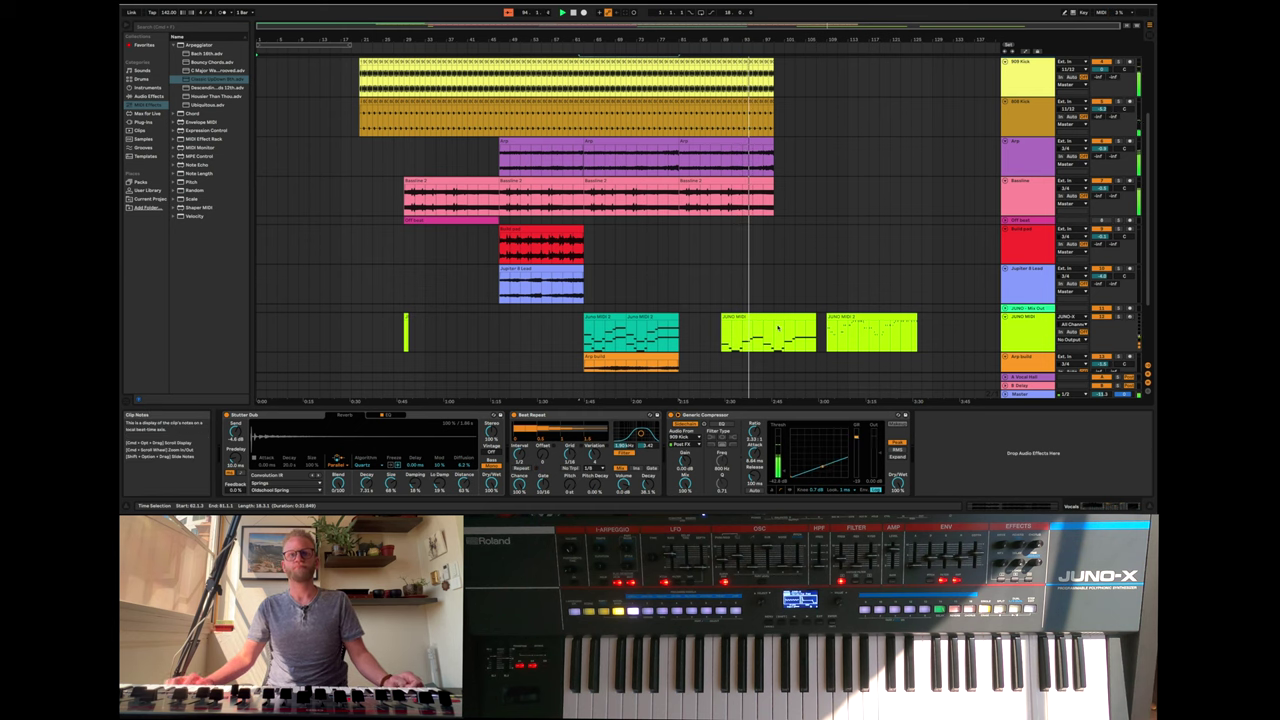
{"action": "scroll", "coordinate": [777, 325], "scroll_direction": "up", "scroll_amount": 2}
{"action": "scroll", "coordinate": [777, 325], "scroll_direction": "up", "scroll_amount": 3}
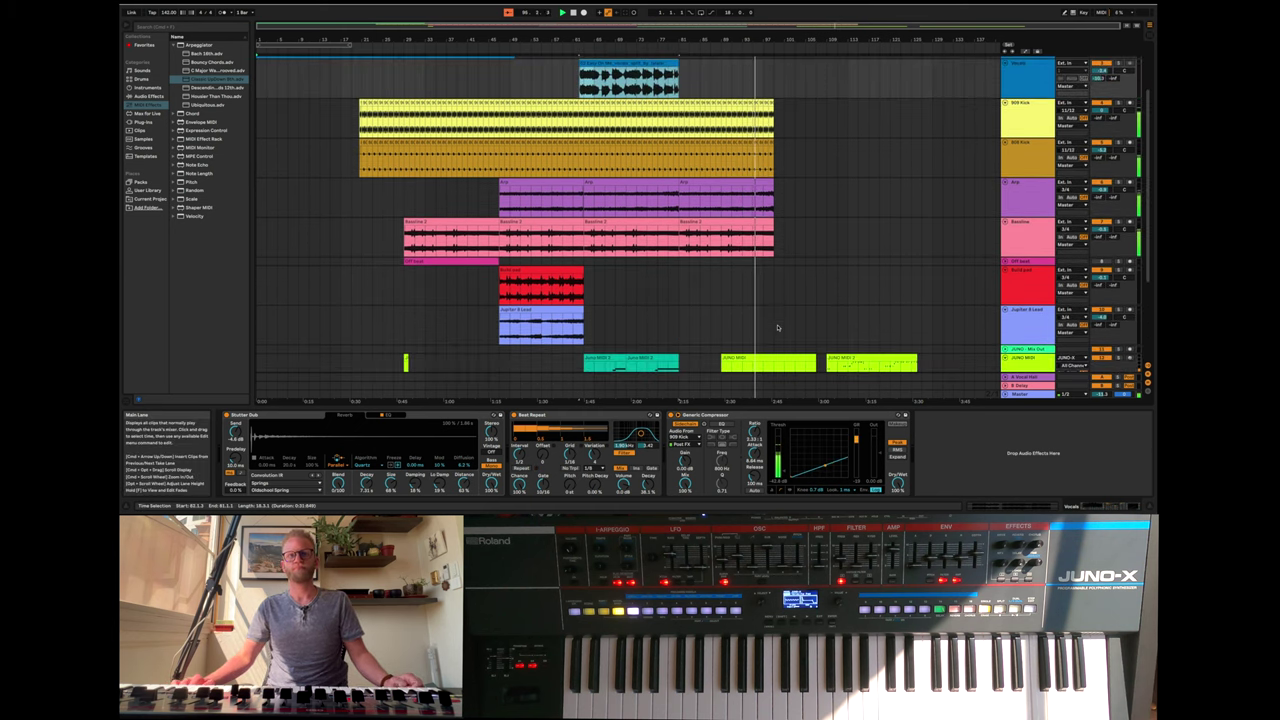
{"action": "scroll", "coordinate": [777, 327], "scroll_direction": "down", "scroll_amount": 1}
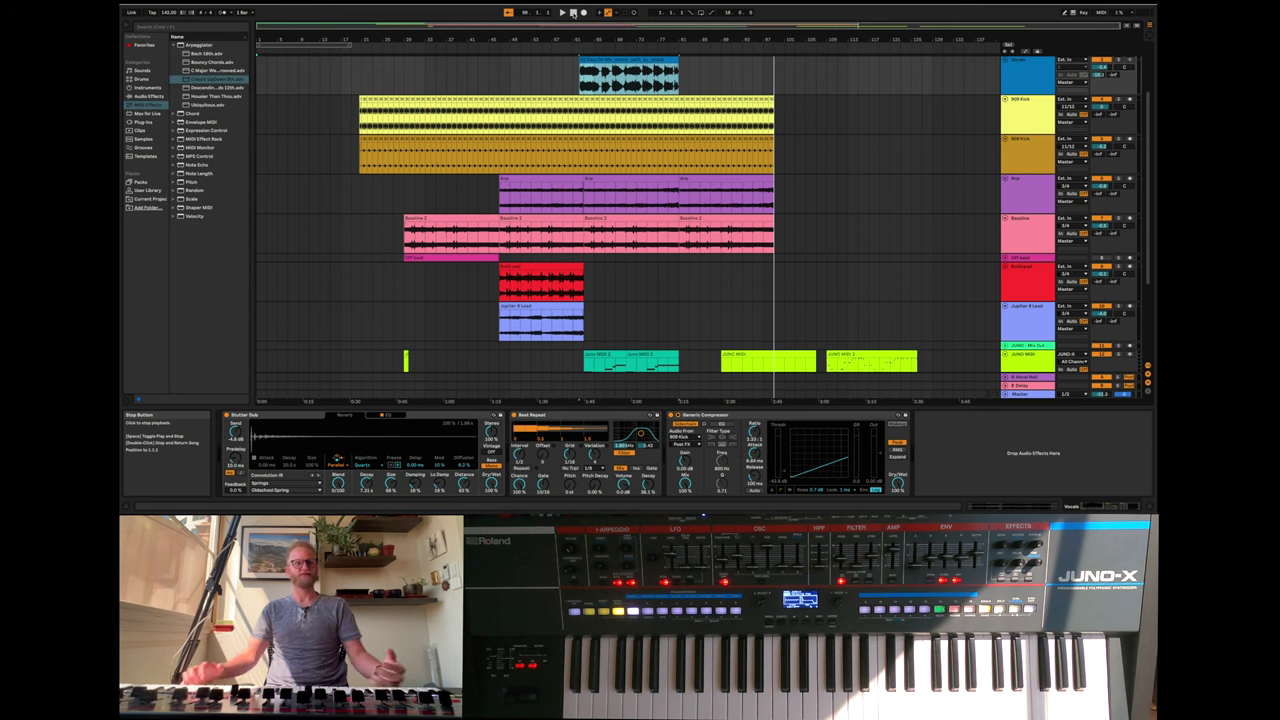
{"action": "scroll", "coordinate": [572, 117], "scroll_direction": "down", "scroll_amount": 4}
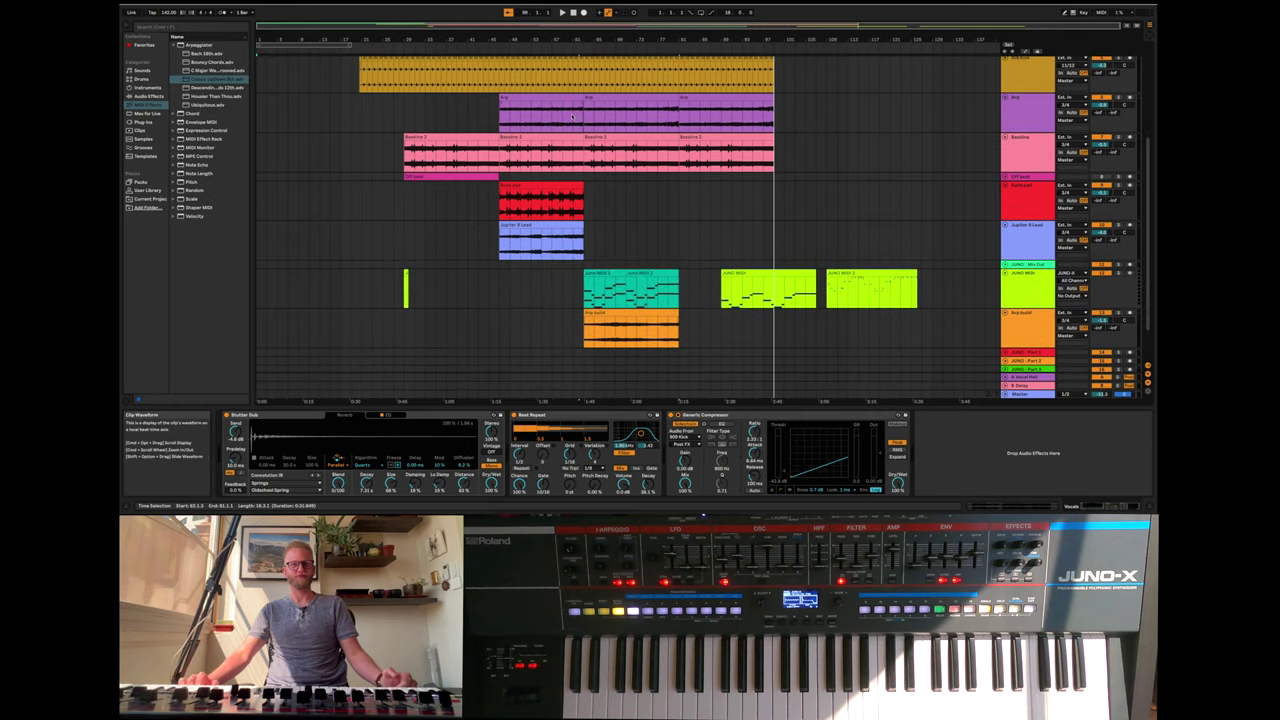
{"action": "scroll", "coordinate": [572, 117], "scroll_direction": "up", "scroll_amount": 8}
{"action": "scroll", "coordinate": [572, 117], "scroll_direction": "down", "scroll_amount": 3}
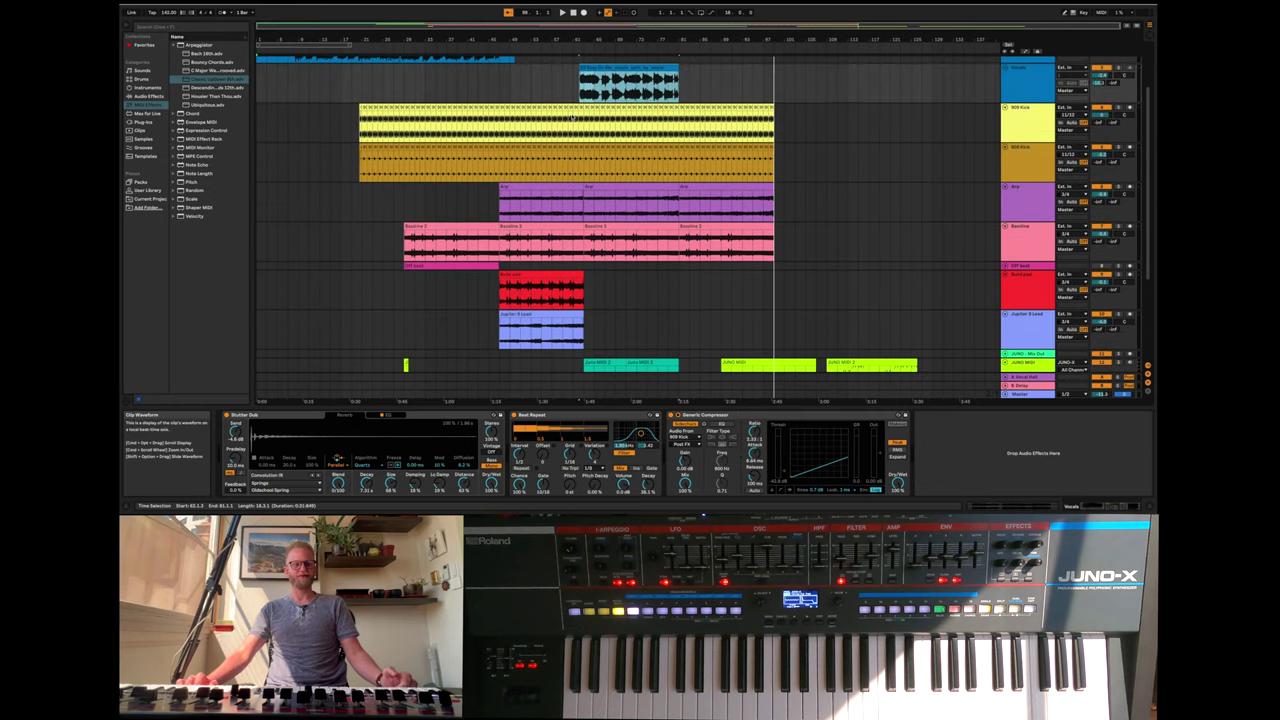